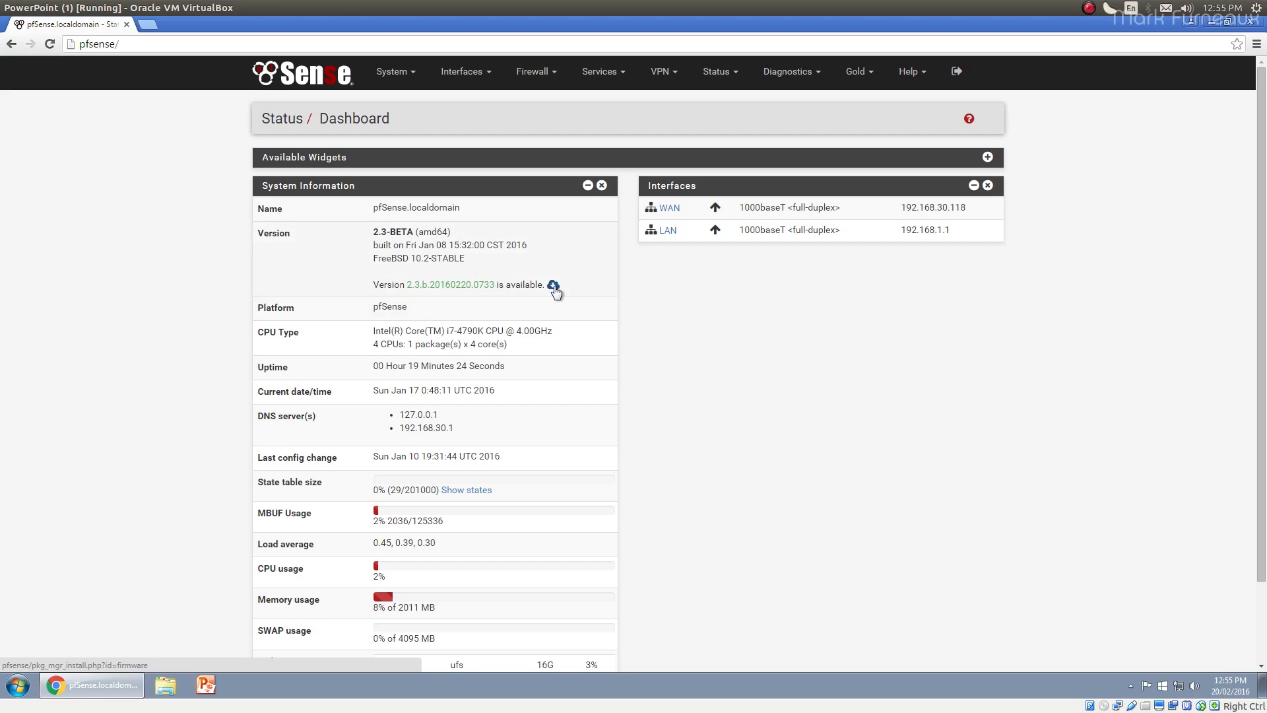
Open the system update page for the available version 2.3.b.20160220.0733 and confirm the upgrade
{"action": "left_click", "coordinate": [398, 73]}
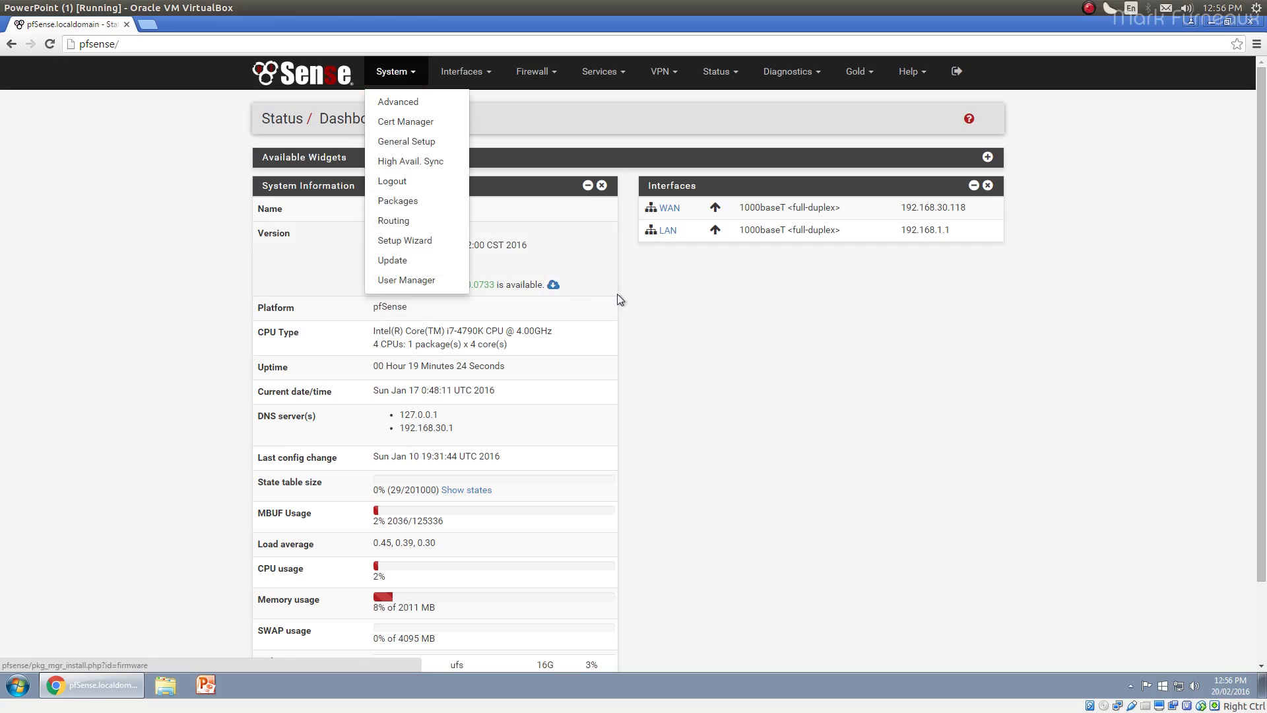
{"action": "left_click", "coordinate": [594, 293]}
{"action": "left_click", "coordinate": [555, 288]}
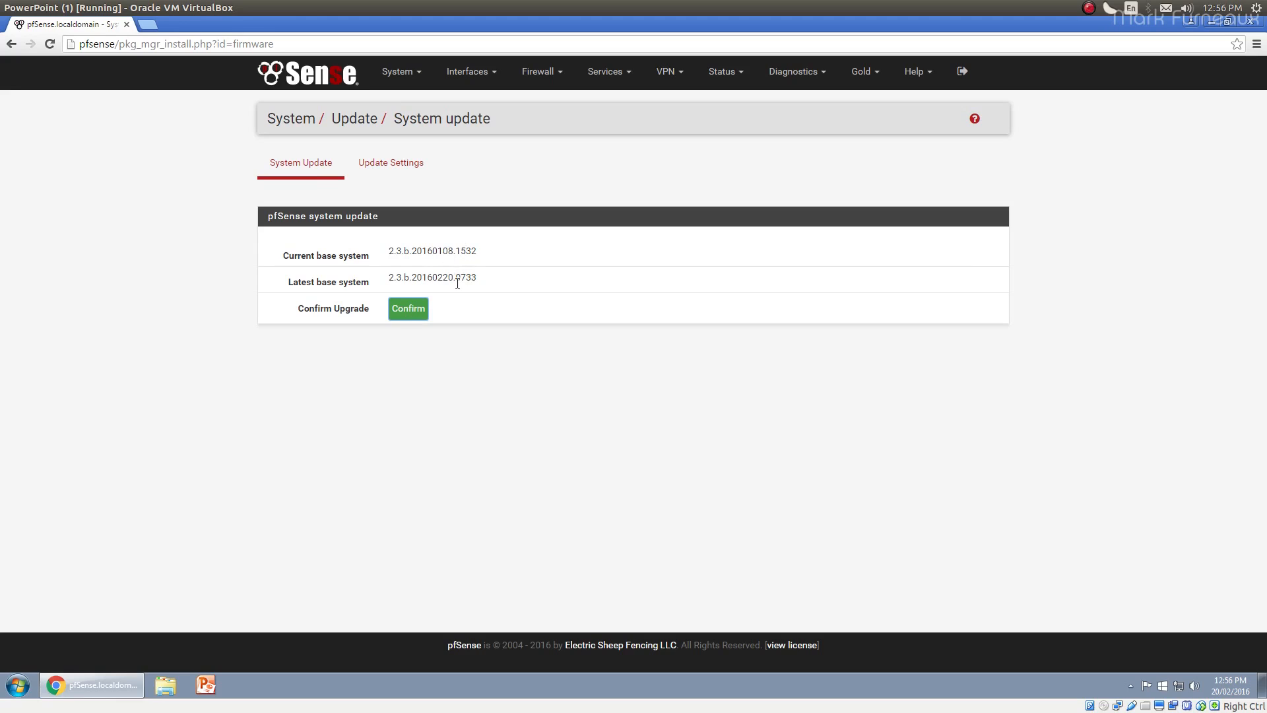
{"action": "left_click", "coordinate": [401, 308]}
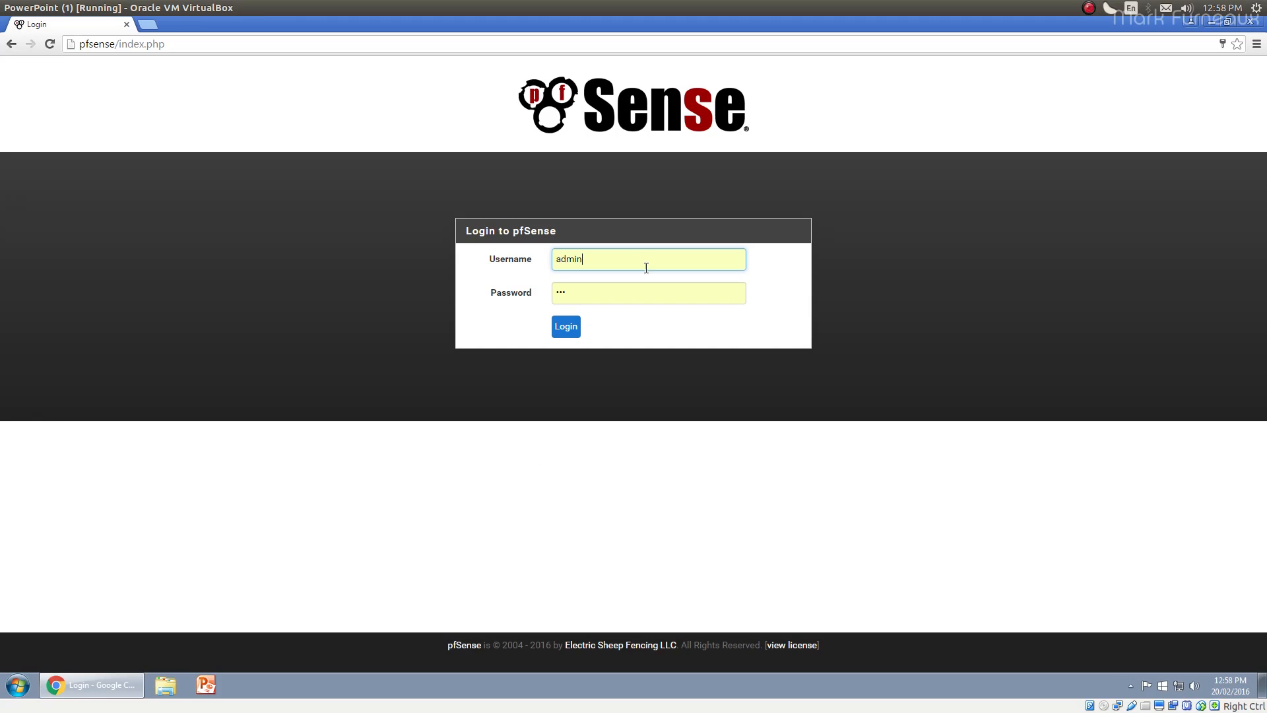
Log back in with the prefilled admin credentials, retrying the form submission, and check the version status on the dashboard
{"action": "left_click", "coordinate": [577, 336]}
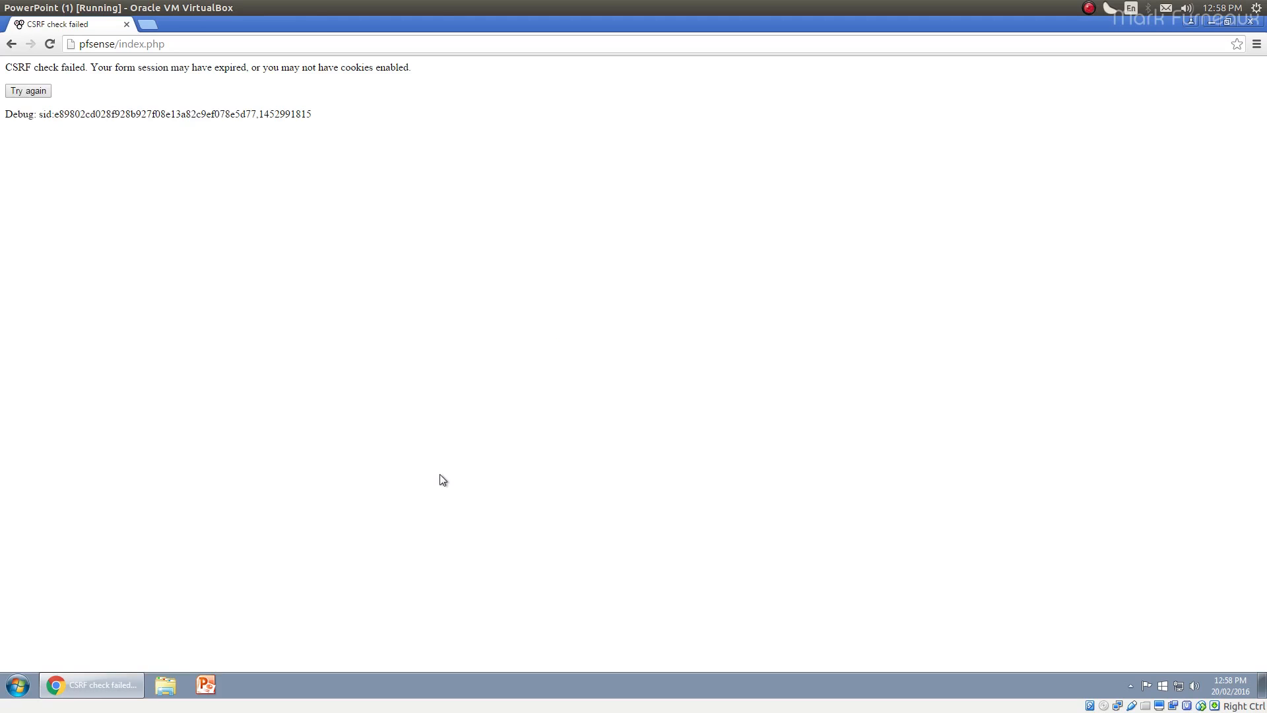
{"action": "left_click", "coordinate": [37, 92]}
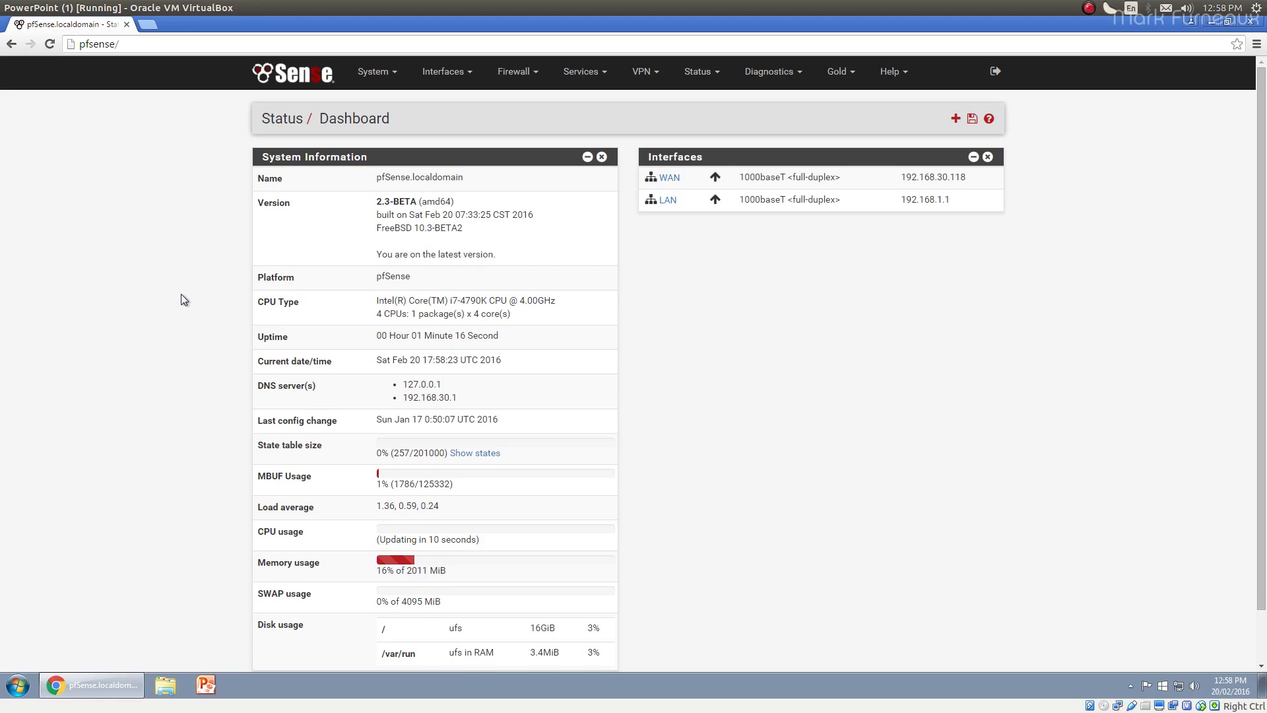
{"action": "left_click_drag", "start_coordinate": [378, 255], "coordinate": [496, 256]}
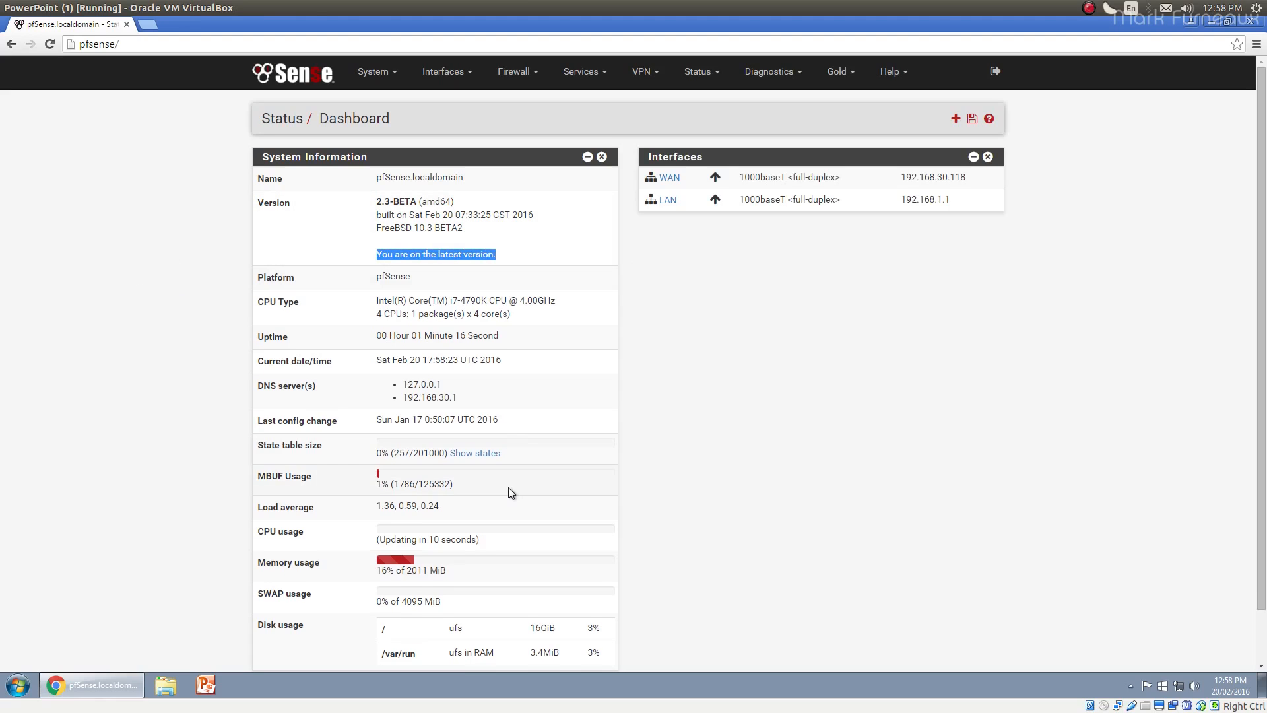
{"action": "left_click", "coordinate": [580, 263]}
{"action": "scroll", "coordinate": [706, 513], "scroll_direction": "down", "scroll_amount": 1}
{"action": "scroll", "coordinate": [706, 505], "scroll_direction": "up", "scroll_amount": 1}
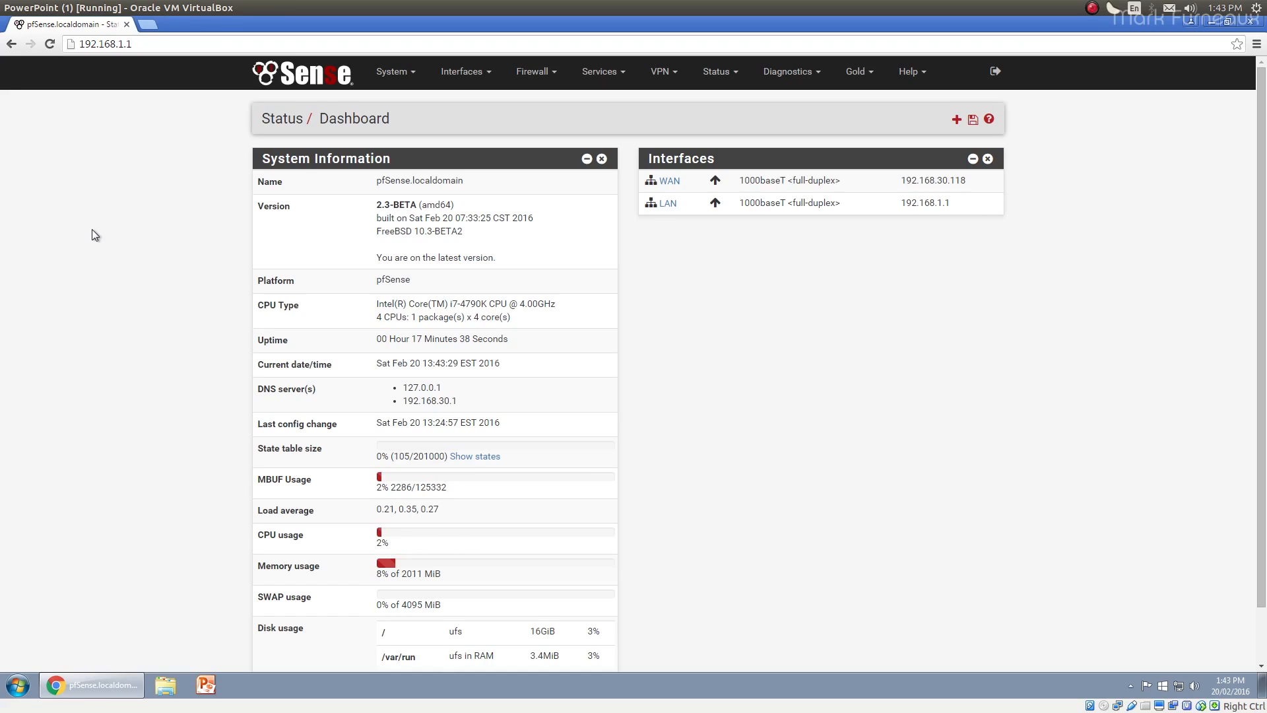
Open the General Setup page of the system settings
{"action": "left_click", "coordinate": [404, 78]}
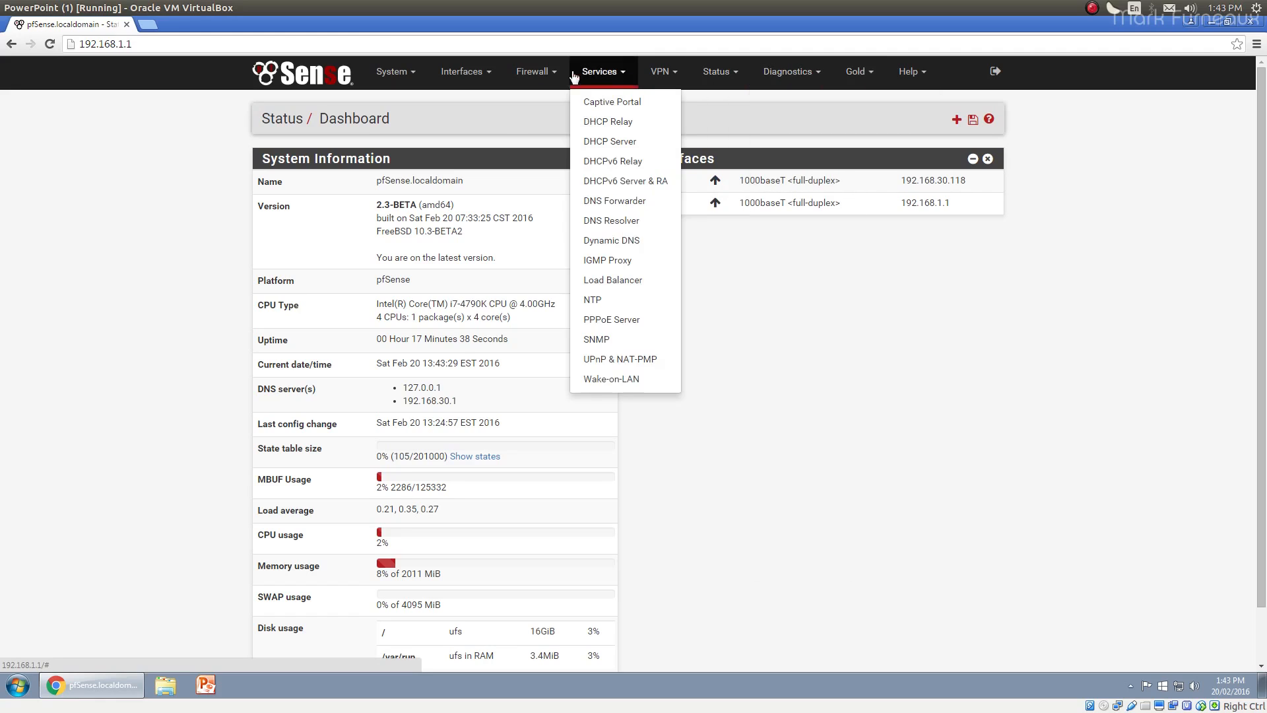
{"action": "mouse_move", "coordinate": [402, 79]}
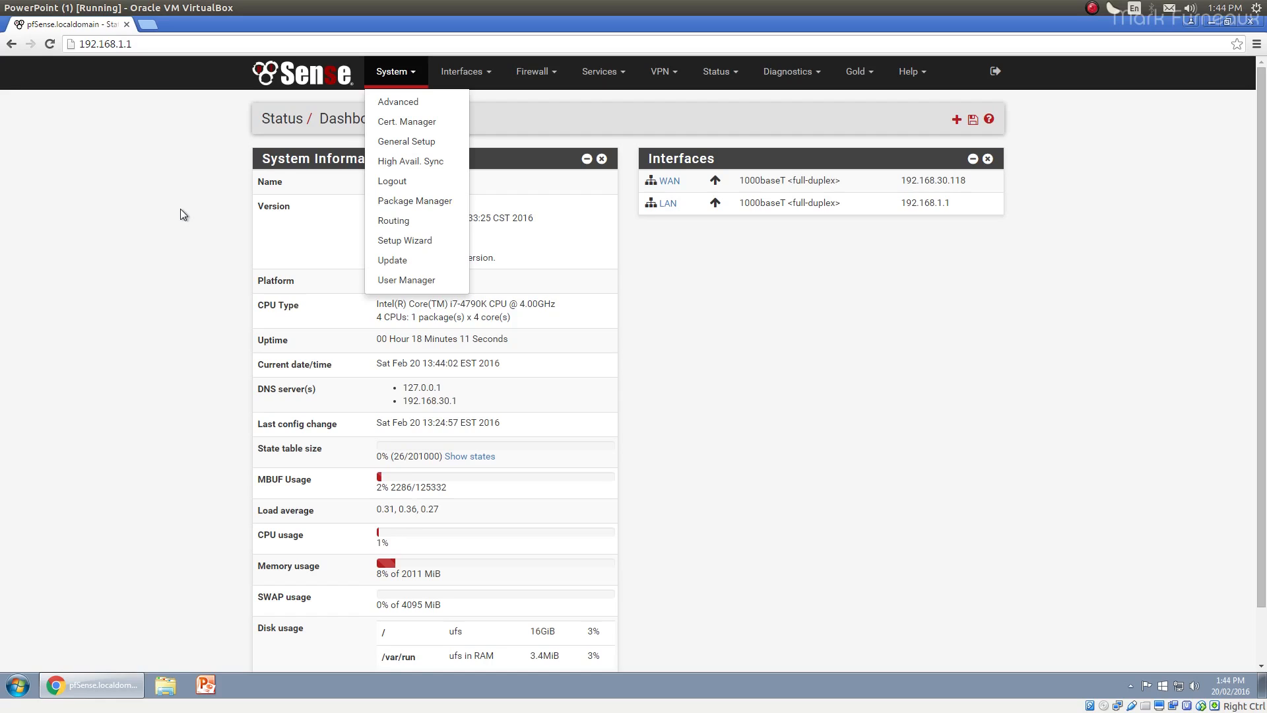
{"action": "left_click", "coordinate": [406, 141]}
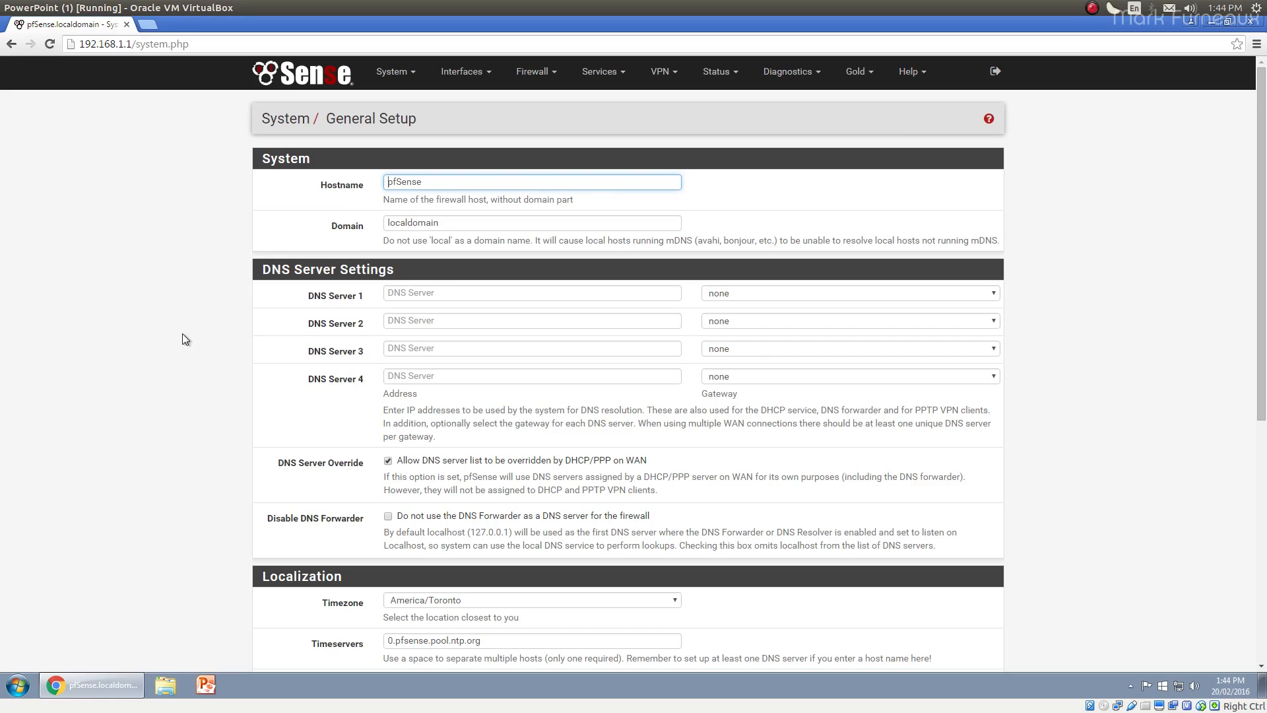
Examine the General Setup page, including the four DNS server fields and the localization and webConfigurator sections
{"action": "scroll", "coordinate": [184, 337], "scroll_direction": "down", "scroll_amount": 6}
{"action": "scroll", "coordinate": [176, 341], "scroll_direction": "up", "scroll_amount": 6}
{"action": "left_click", "coordinate": [422, 292]}
{"action": "left_click", "coordinate": [425, 321]}
{"action": "left_click", "coordinate": [425, 348]}
{"action": "left_click", "coordinate": [436, 373]}
{"action": "left_click", "coordinate": [425, 347]}
{"action": "left_click", "coordinate": [399, 320]}
{"action": "left_click", "coordinate": [423, 293]}
{"action": "left_click", "coordinate": [179, 372]}
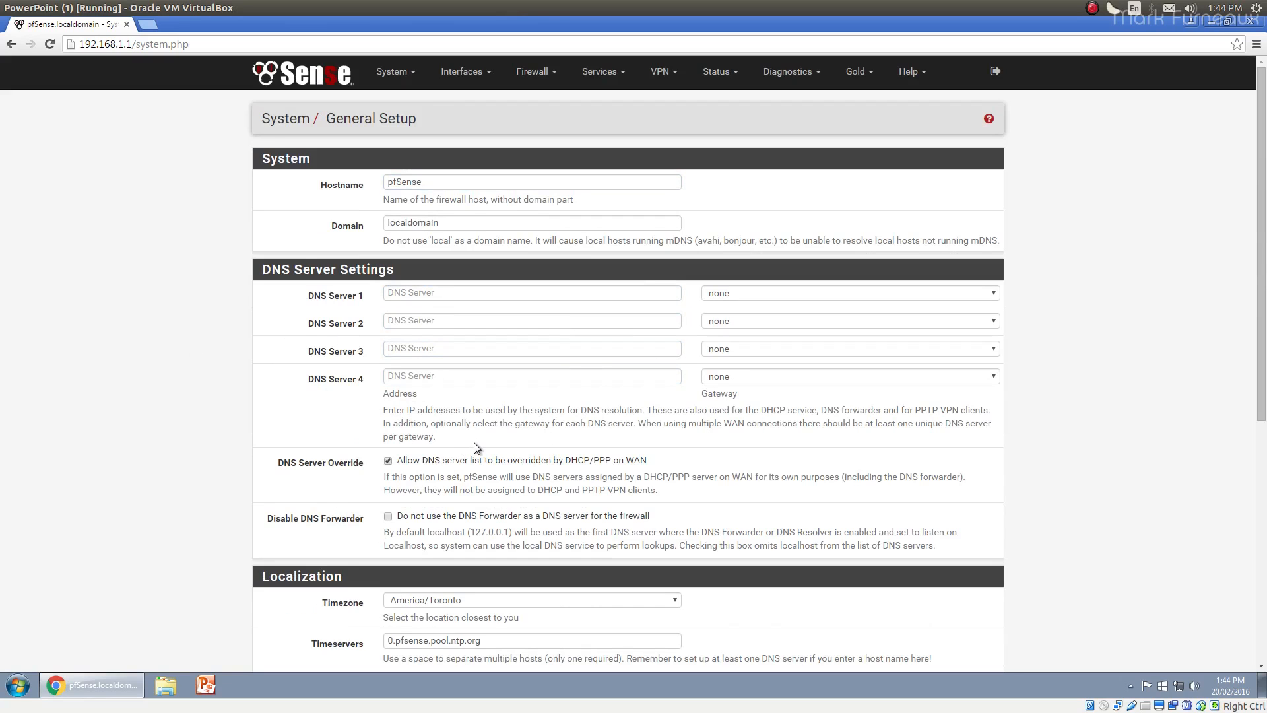
{"action": "scroll", "coordinate": [309, 395], "scroll_direction": "down", "scroll_amount": 6}
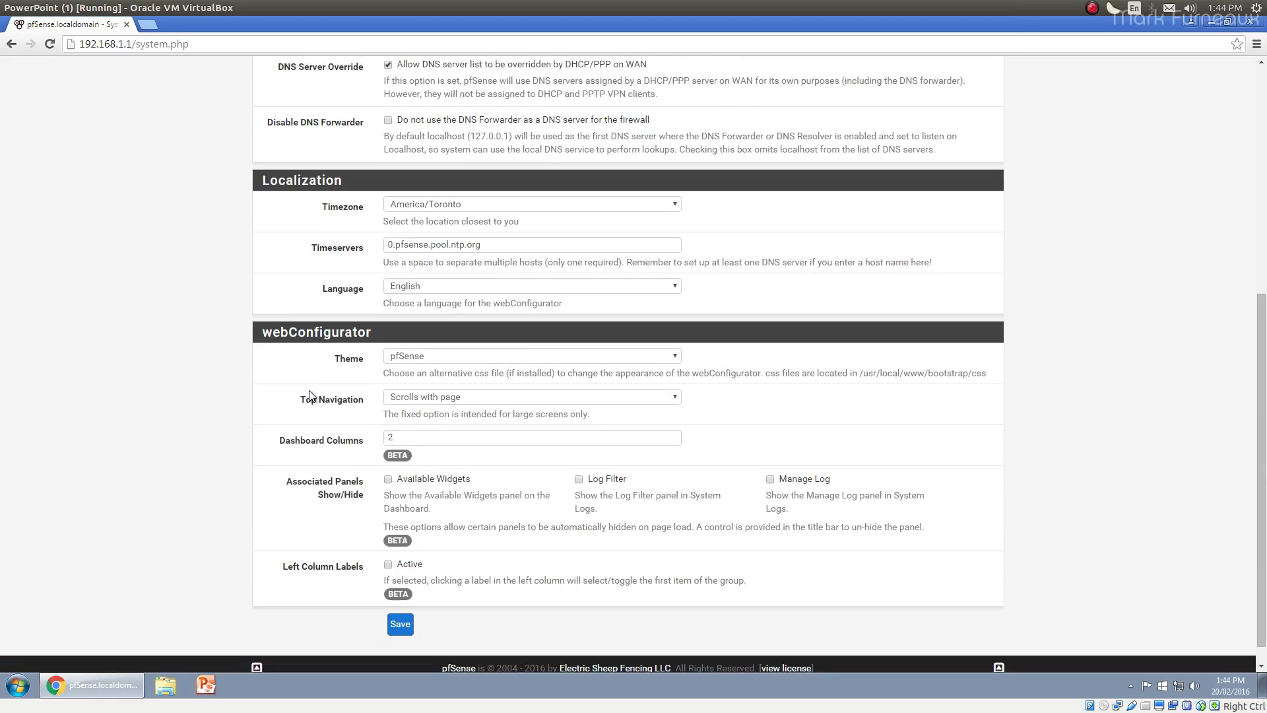
{"action": "scroll", "coordinate": [325, 406], "scroll_direction": "up", "scroll_amount": 6}
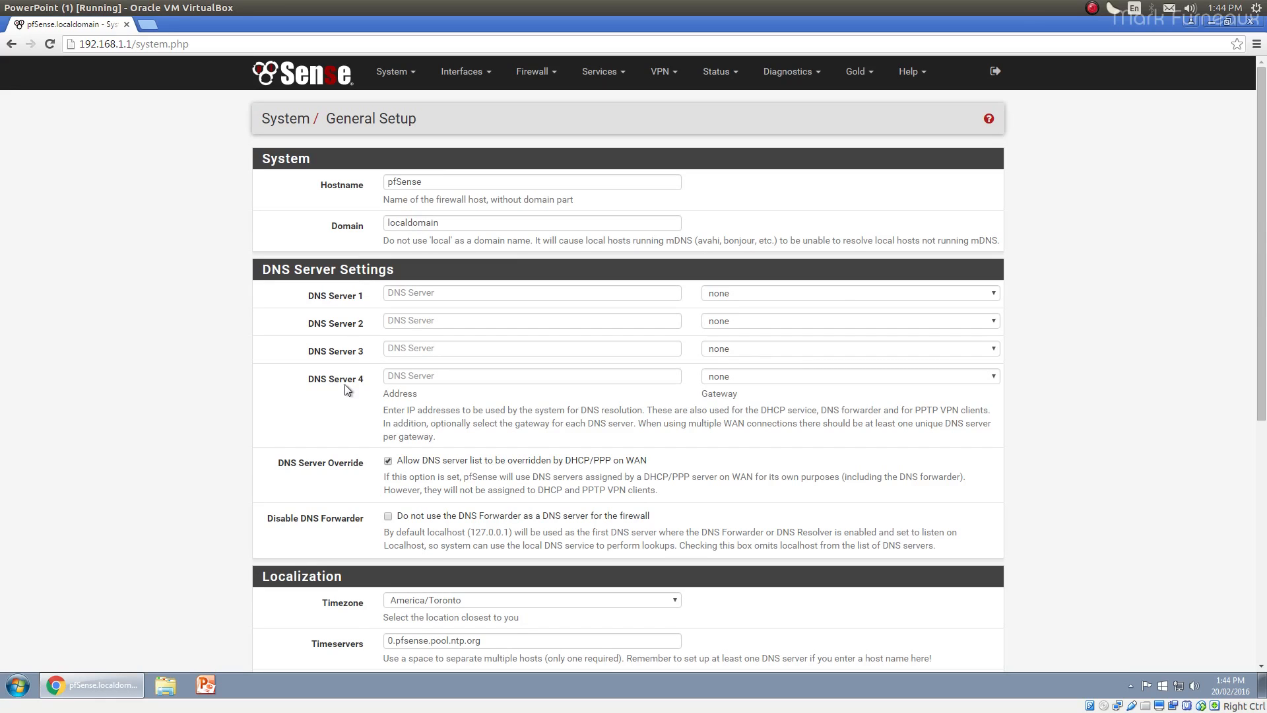
{"action": "scroll", "coordinate": [323, 356], "scroll_direction": "down", "scroll_amount": 8}
{"action": "scroll", "coordinate": [291, 363], "scroll_direction": "up", "scroll_amount": 8}
{"action": "scroll", "coordinate": [264, 351], "scroll_direction": "down", "scroll_amount": 8}
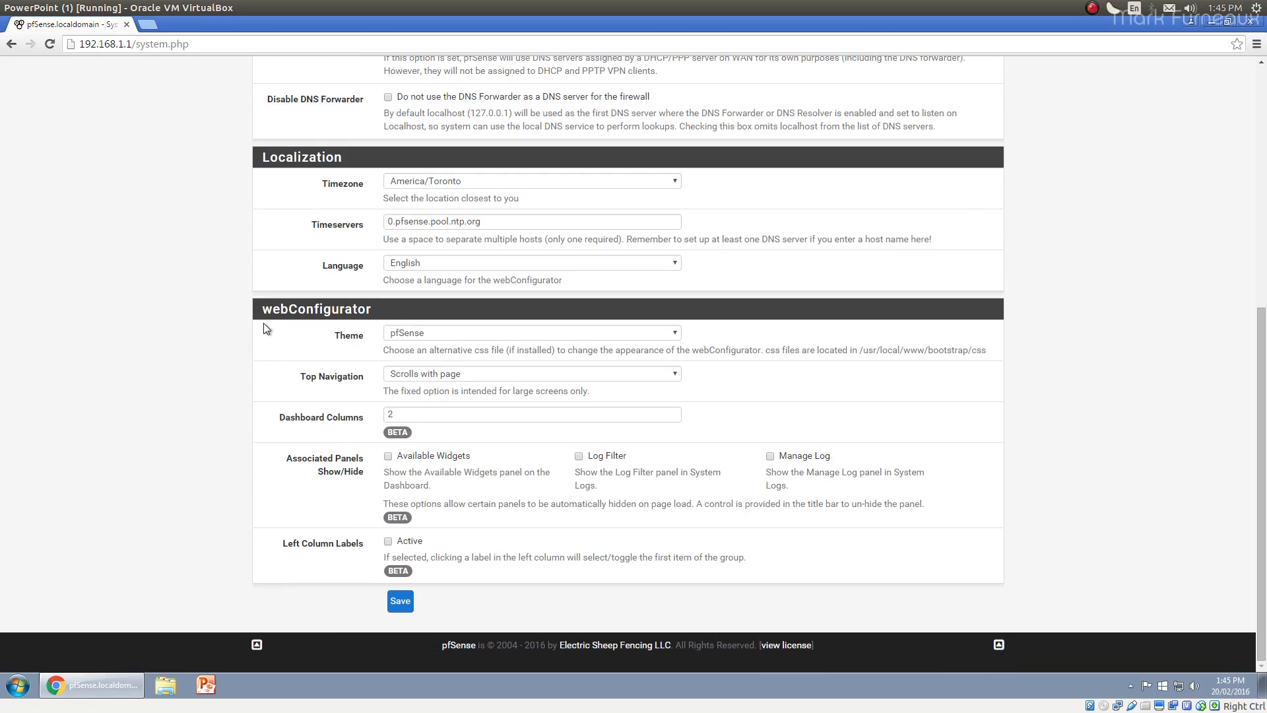
{"action": "scroll", "coordinate": [251, 330], "scroll_direction": "up", "scroll_amount": 8}
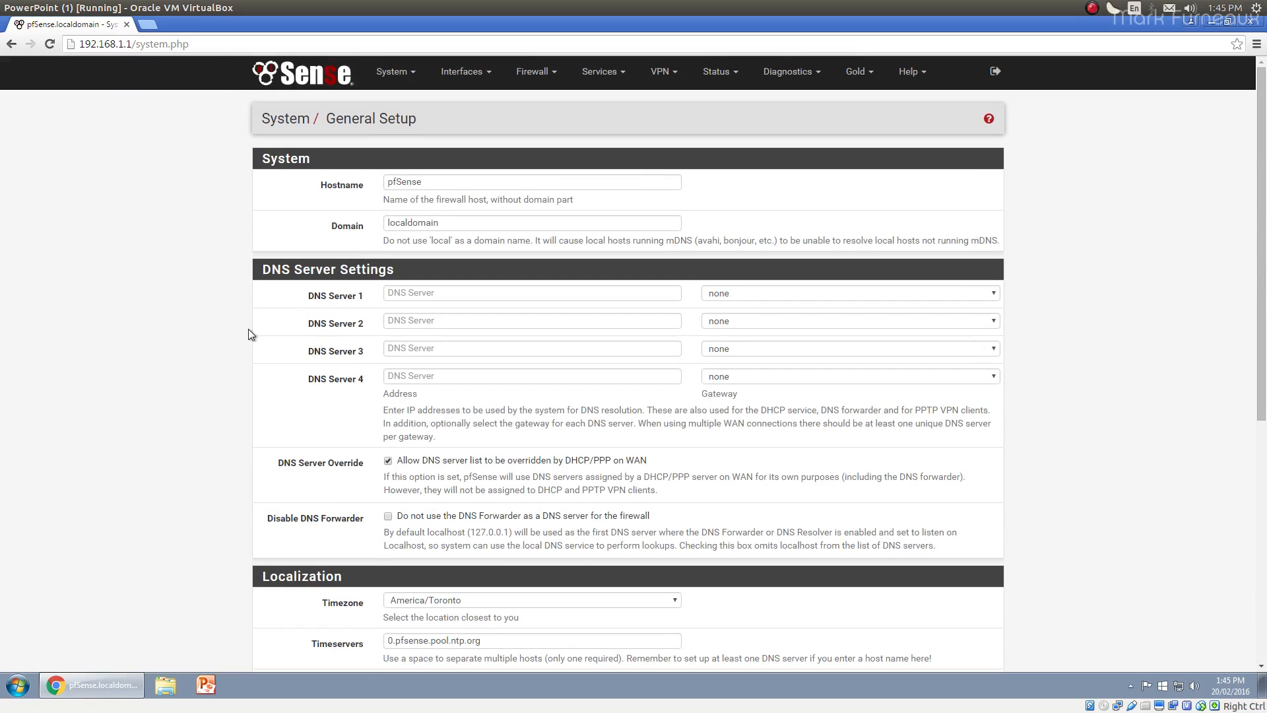
Try to save the General Setup settings with all four DNS server fields empty
{"action": "scroll", "coordinate": [235, 320], "scroll_direction": "down", "scroll_amount": 6}
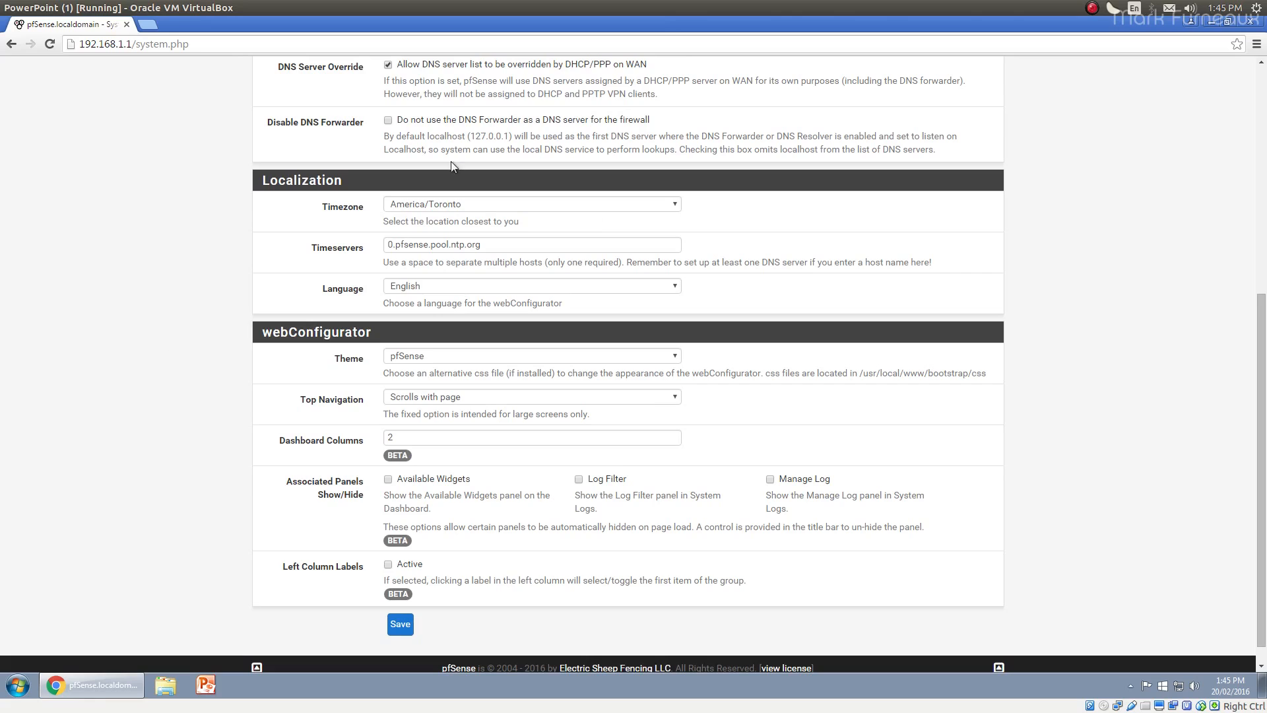
{"action": "left_click", "coordinate": [401, 625]}
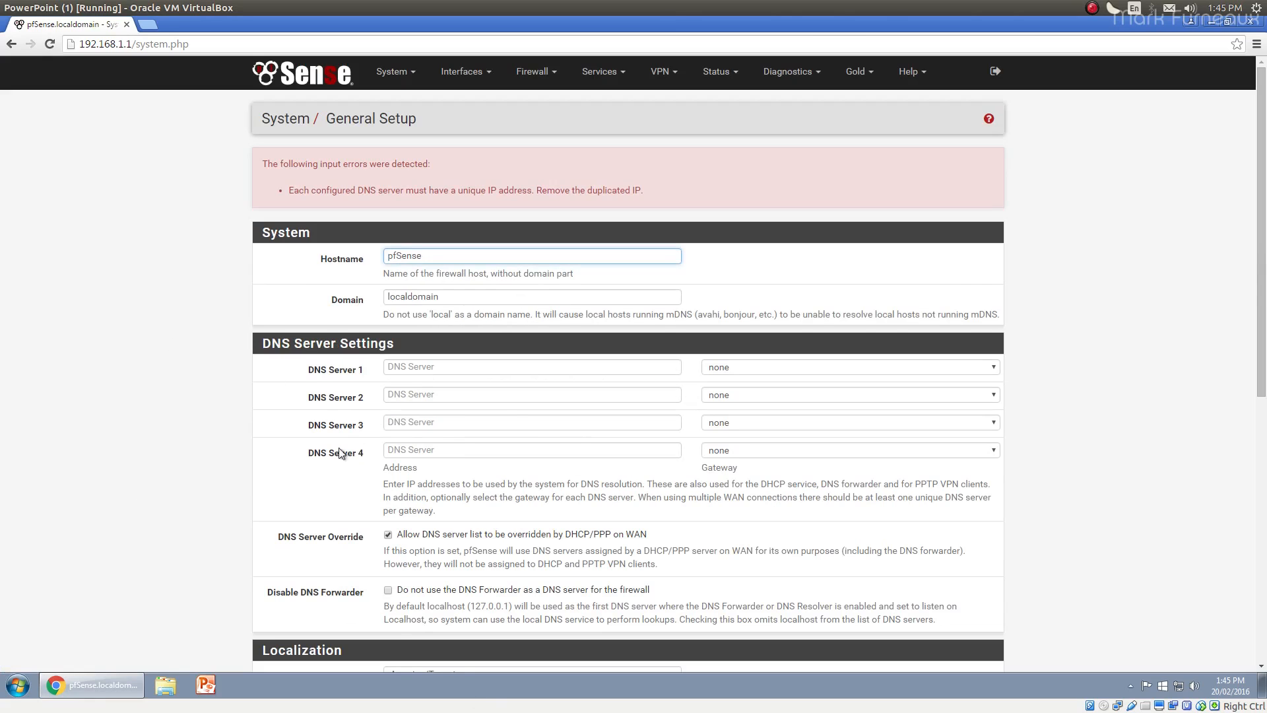
Examine the reported input error and inspect DNS Server 1 to 4 for duplicate addresses
{"action": "left_click", "coordinate": [424, 446]}
{"action": "left_click", "coordinate": [423, 431]}
{"action": "left_click", "coordinate": [419, 442]}
{"action": "left_click", "coordinate": [418, 430]}
{"action": "left_click", "coordinate": [416, 443]}
{"action": "left_click", "coordinate": [410, 425]}
{"action": "left_click", "coordinate": [412, 395]}
{"action": "left_click", "coordinate": [411, 422]}
{"action": "left_click", "coordinate": [413, 447]}
{"action": "left_click", "coordinate": [422, 422]}
{"action": "left_click", "coordinate": [416, 449]}
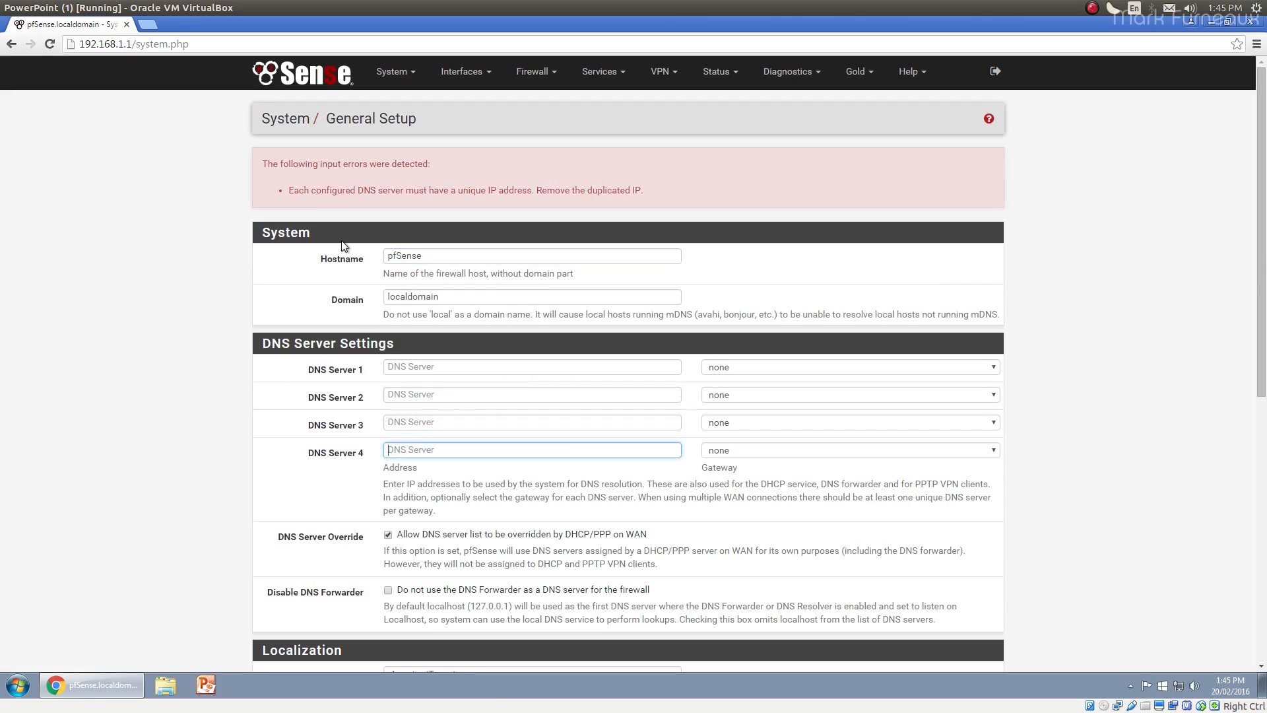
{"action": "left_click", "coordinate": [414, 426]}
{"action": "left_click", "coordinate": [414, 445]}
{"action": "left_click", "coordinate": [414, 425]}
{"action": "left_click", "coordinate": [415, 444]}
{"action": "left_click", "coordinate": [413, 425]}
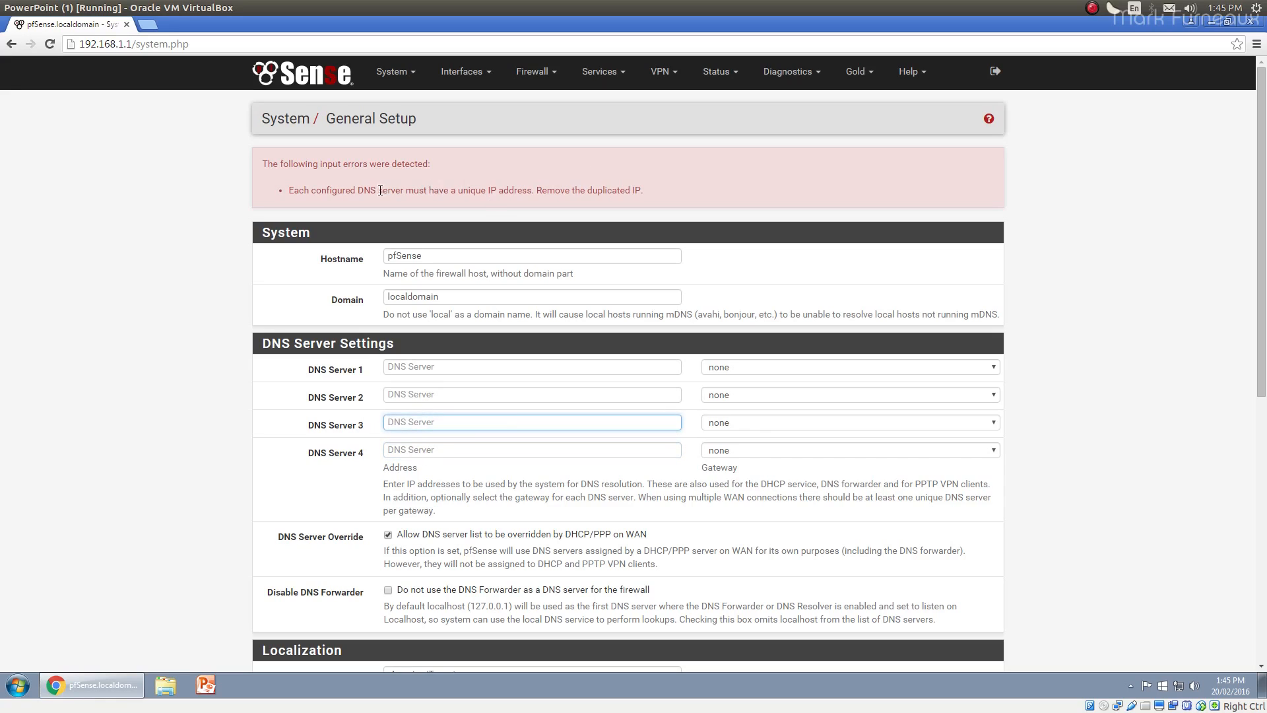
{"action": "left_click_drag", "start_coordinate": [380, 190], "coordinate": [555, 191]}
{"action": "left_click", "coordinate": [608, 236]}
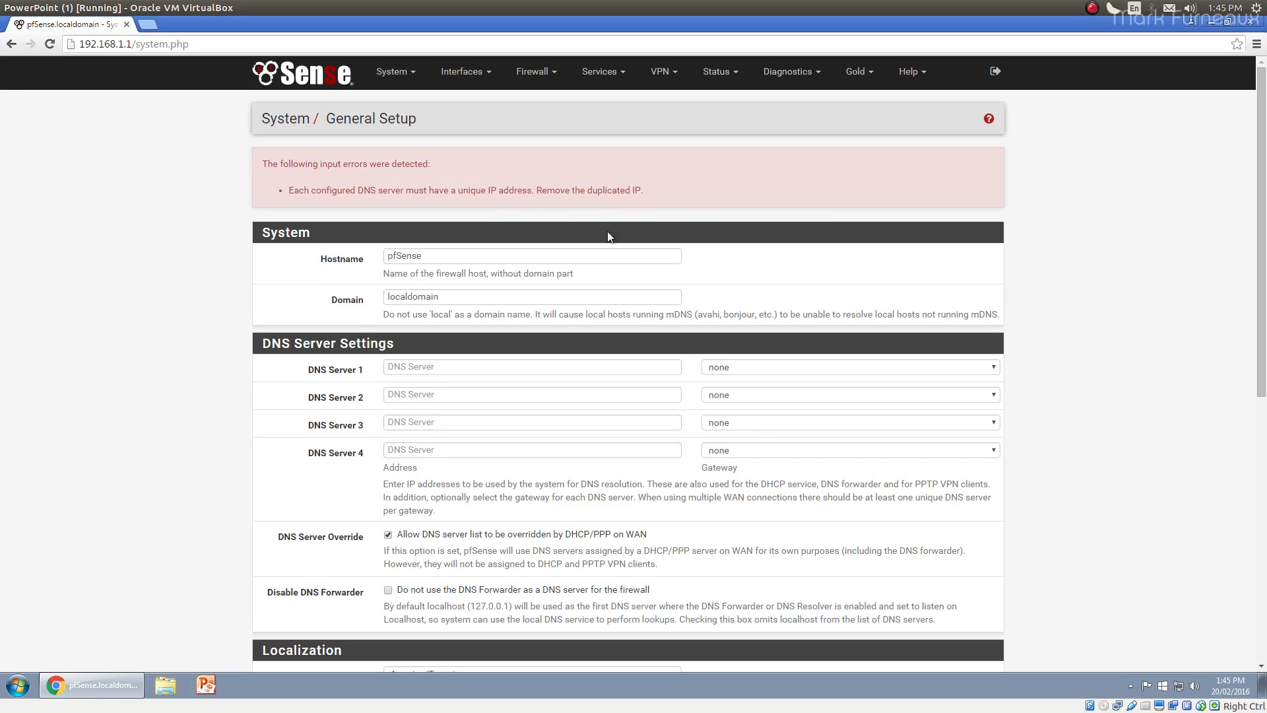
{"action": "left_click", "coordinate": [422, 366]}
{"action": "left_click", "coordinate": [421, 394]}
{"action": "left_click", "coordinate": [421, 422]}
{"action": "left_click", "coordinate": [421, 449]}
{"action": "left_click", "coordinate": [422, 422]}
{"action": "left_click", "coordinate": [423, 393]}
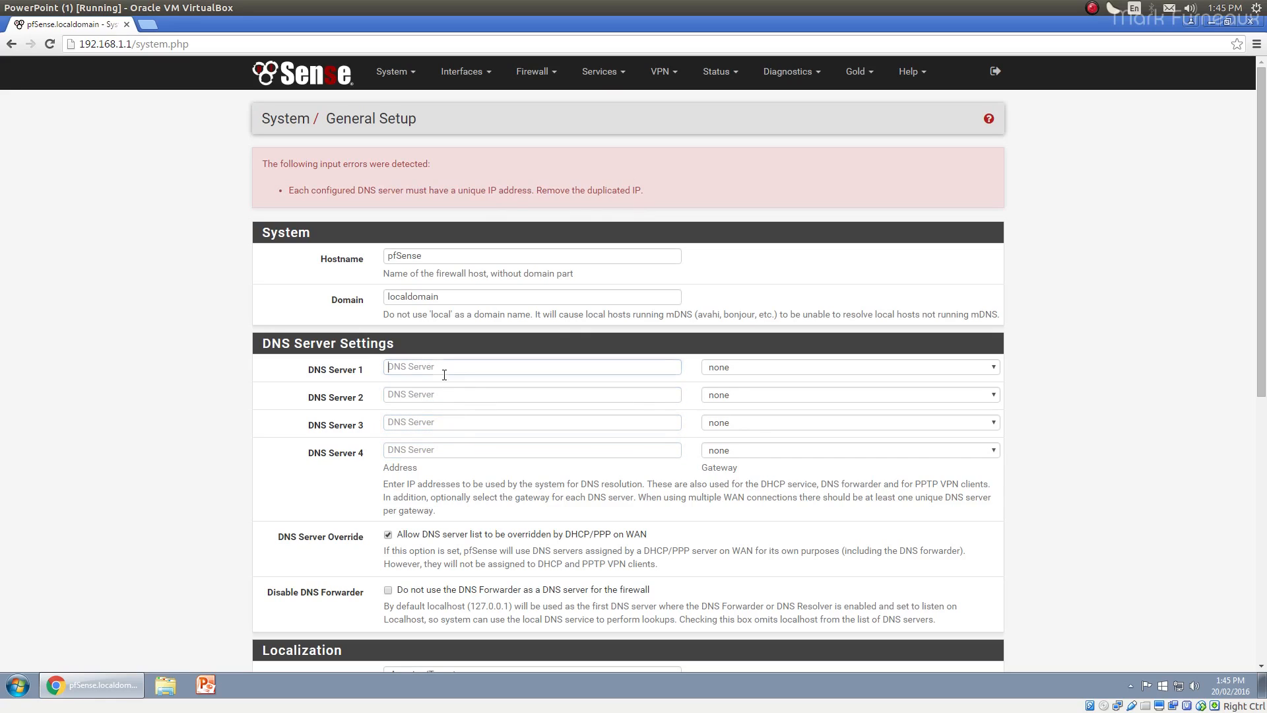
Read through the General Setup options, focusing on the notes for Domain and DNS Server Override
{"action": "scroll", "coordinate": [403, 466], "scroll_direction": "down", "scroll_amount": 1}
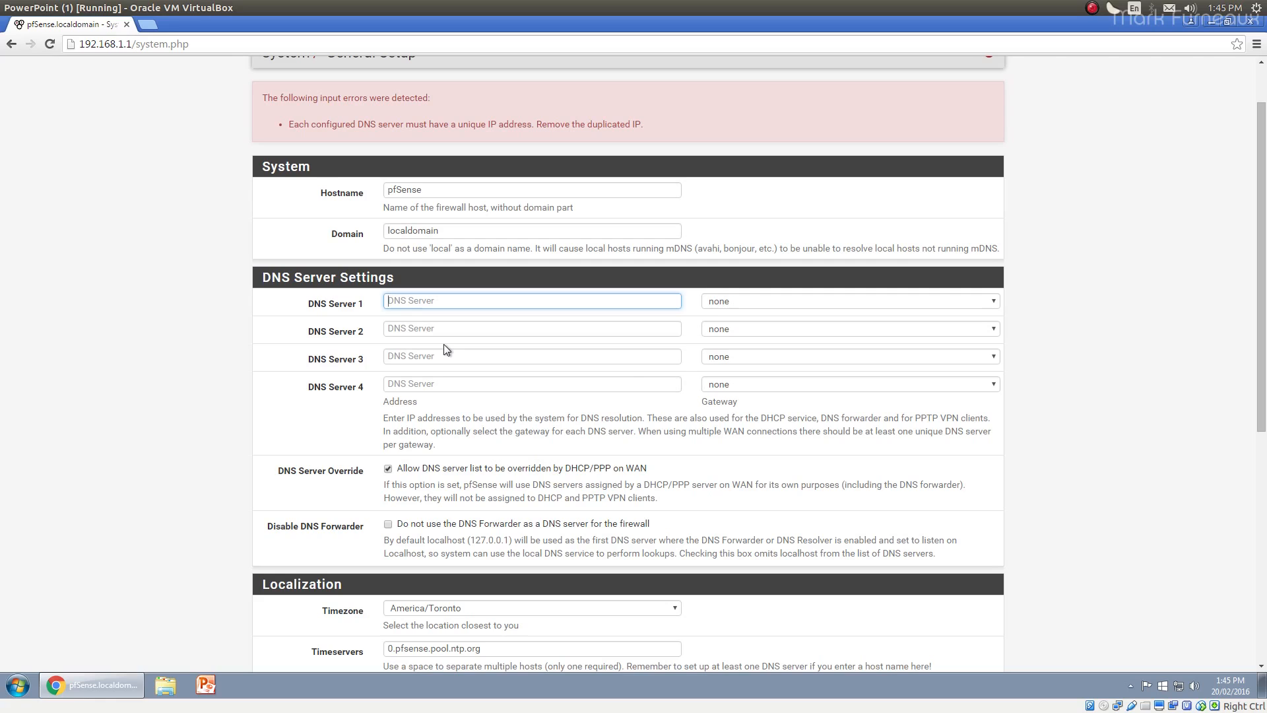
{"action": "scroll", "coordinate": [370, 420], "scroll_direction": "down", "scroll_amount": 2}
{"action": "scroll", "coordinate": [371, 421], "scroll_direction": "up", "scroll_amount": 2}
{"action": "scroll", "coordinate": [524, 306], "scroll_direction": "down", "scroll_amount": 5}
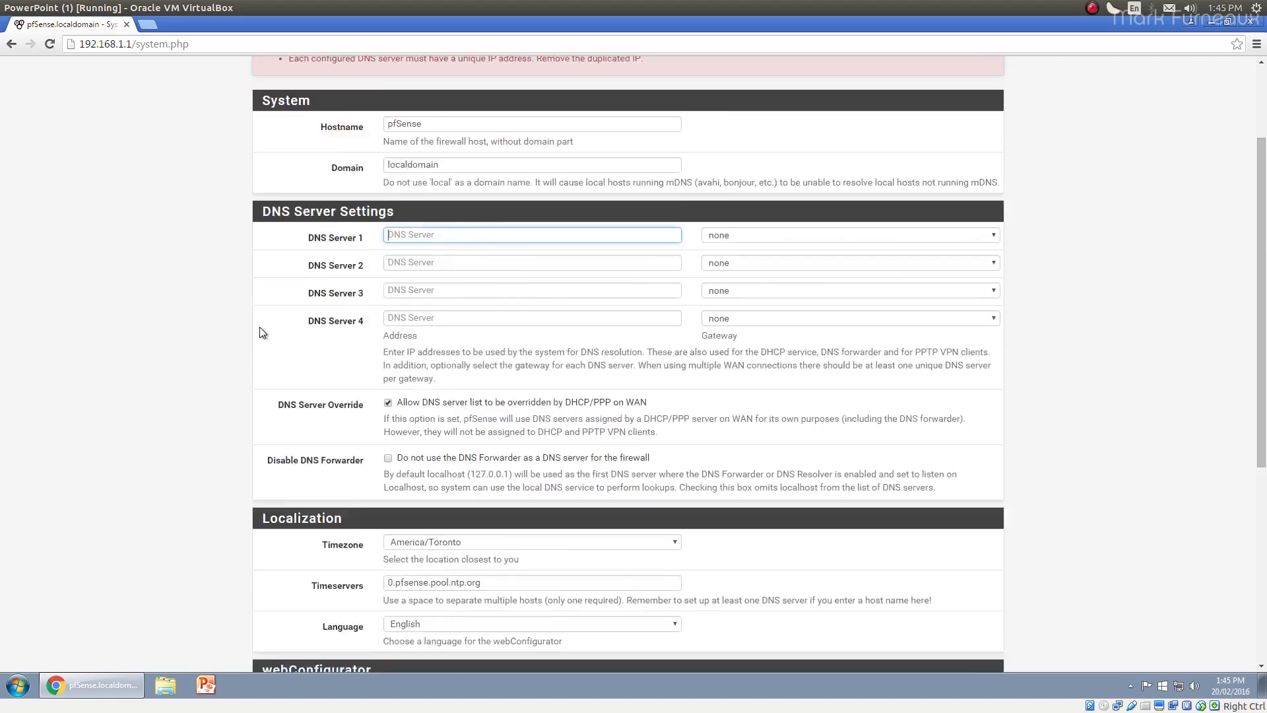
{"action": "scroll", "coordinate": [235, 382], "scroll_direction": "up", "scroll_amount": 5}
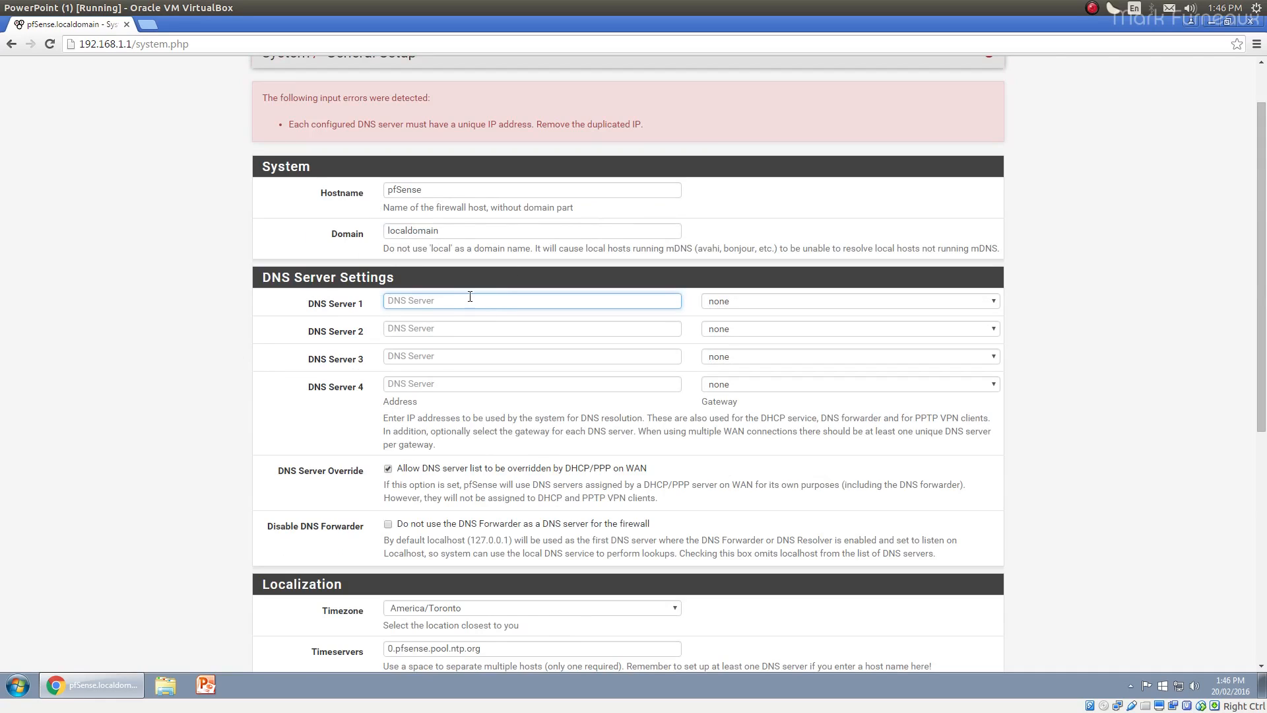
{"action": "double_click", "coordinate": [405, 234]}
{"action": "key", "text": "End"}
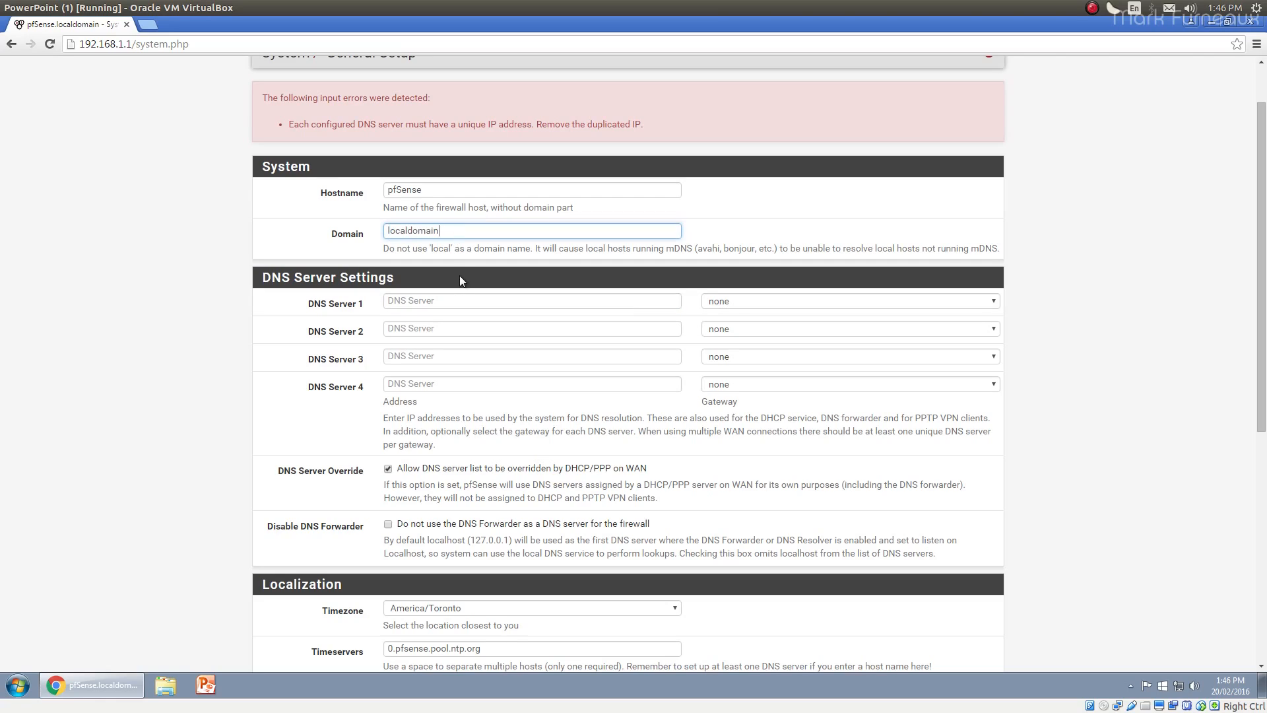
{"action": "left_click_drag", "start_coordinate": [423, 250], "coordinate": [460, 250]}
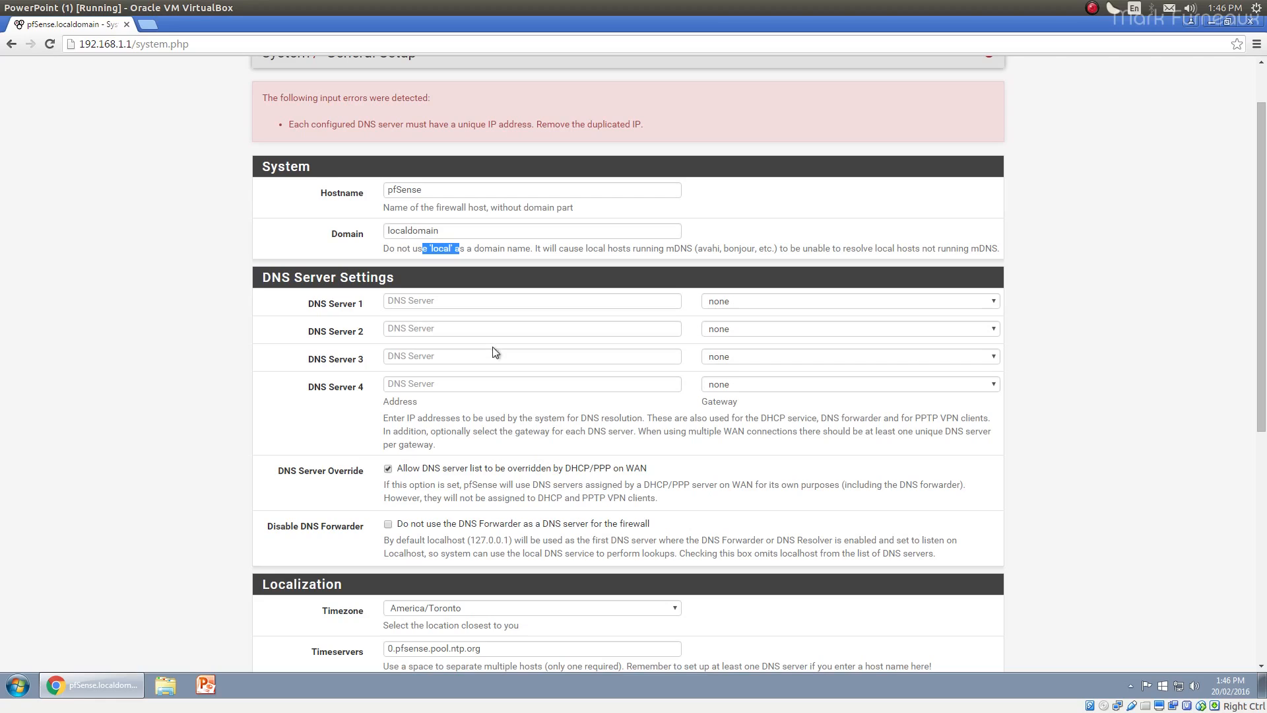
{"action": "left_click", "coordinate": [414, 250]}
{"action": "left_click_drag", "start_coordinate": [390, 250], "coordinate": [579, 279]}
{"action": "scroll", "coordinate": [580, 279], "scroll_direction": "down", "scroll_amount": 2}
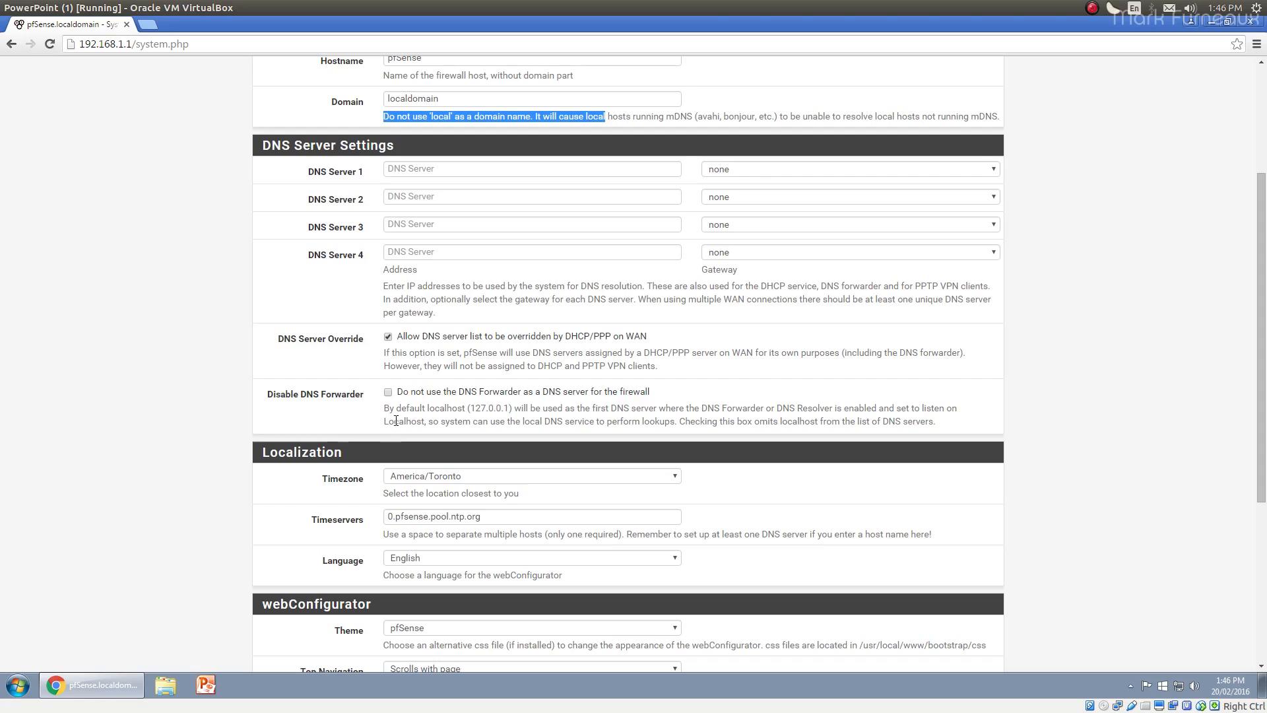
{"action": "left_click_drag", "start_coordinate": [390, 353], "coordinate": [688, 374]}
{"action": "left_click", "coordinate": [688, 374]}
{"action": "scroll", "coordinate": [464, 481], "scroll_direction": "up", "scroll_amount": 3}
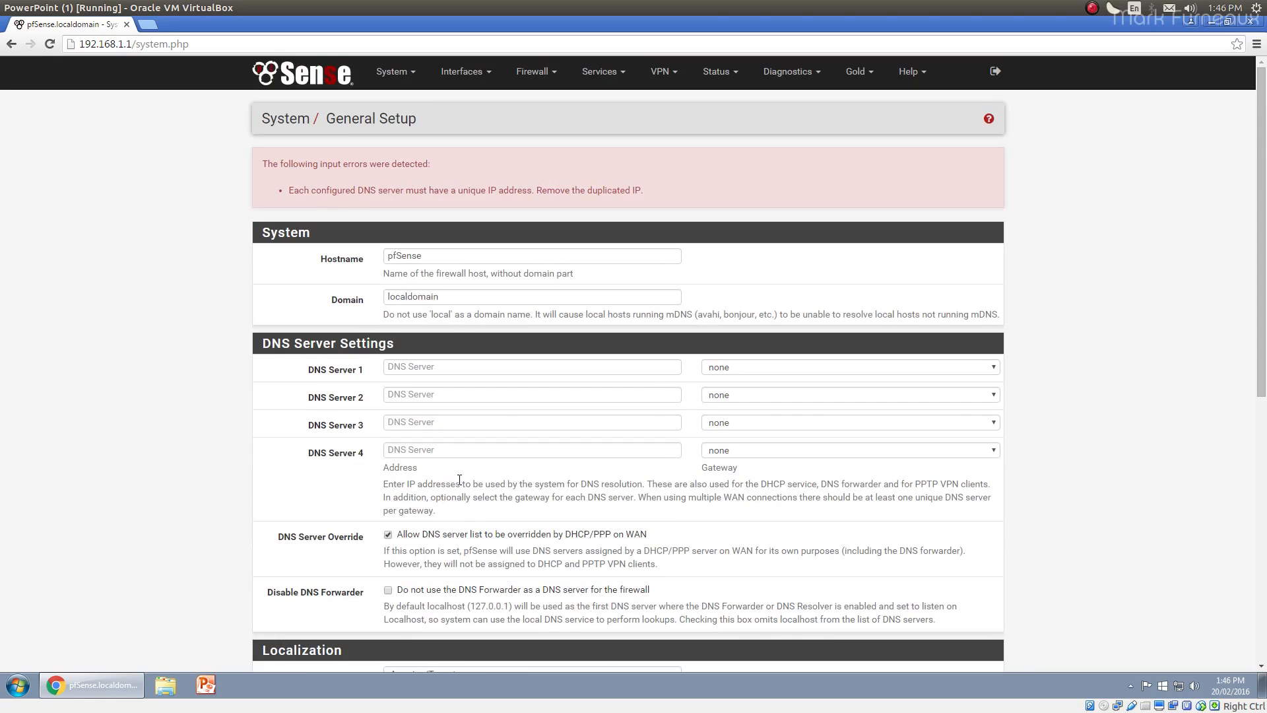
Review the webConfigurator theme and top navigation options, keep the pfSense theme, and try to save the form
{"action": "scroll", "coordinate": [333, 492], "scroll_direction": "down", "scroll_amount": 1}
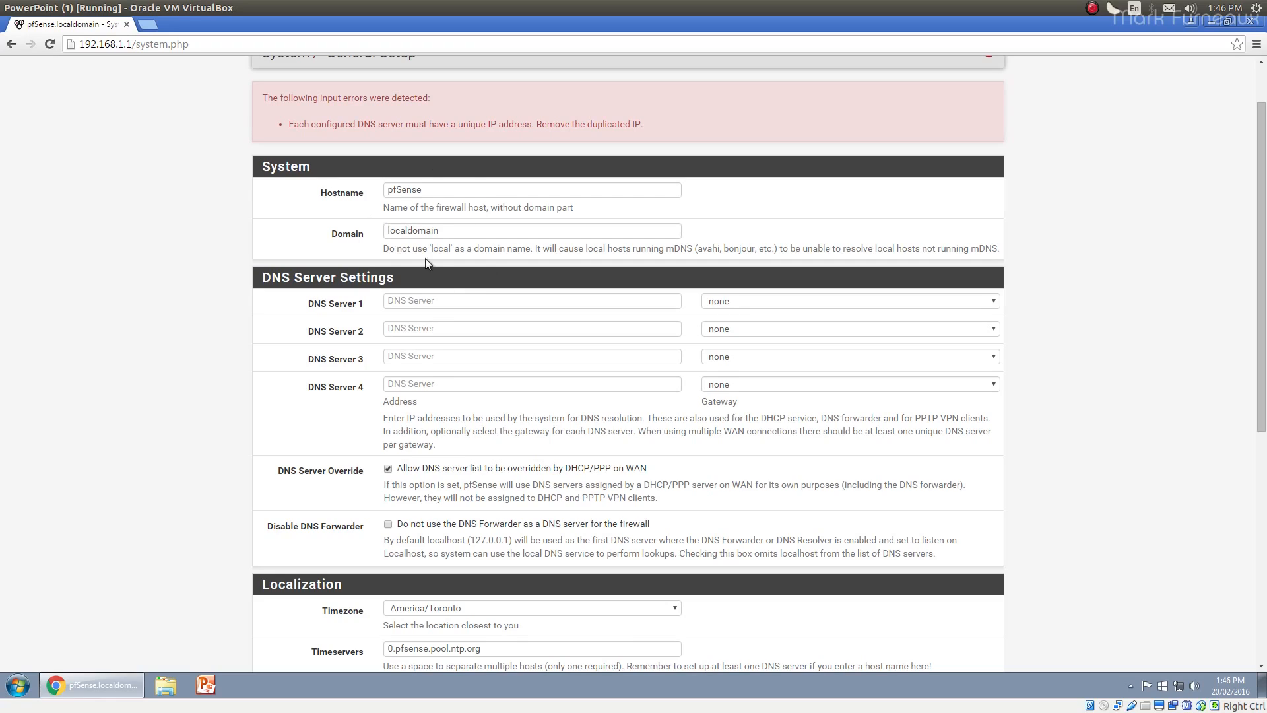
{"action": "scroll", "coordinate": [363, 481], "scroll_direction": "down", "scroll_amount": 2}
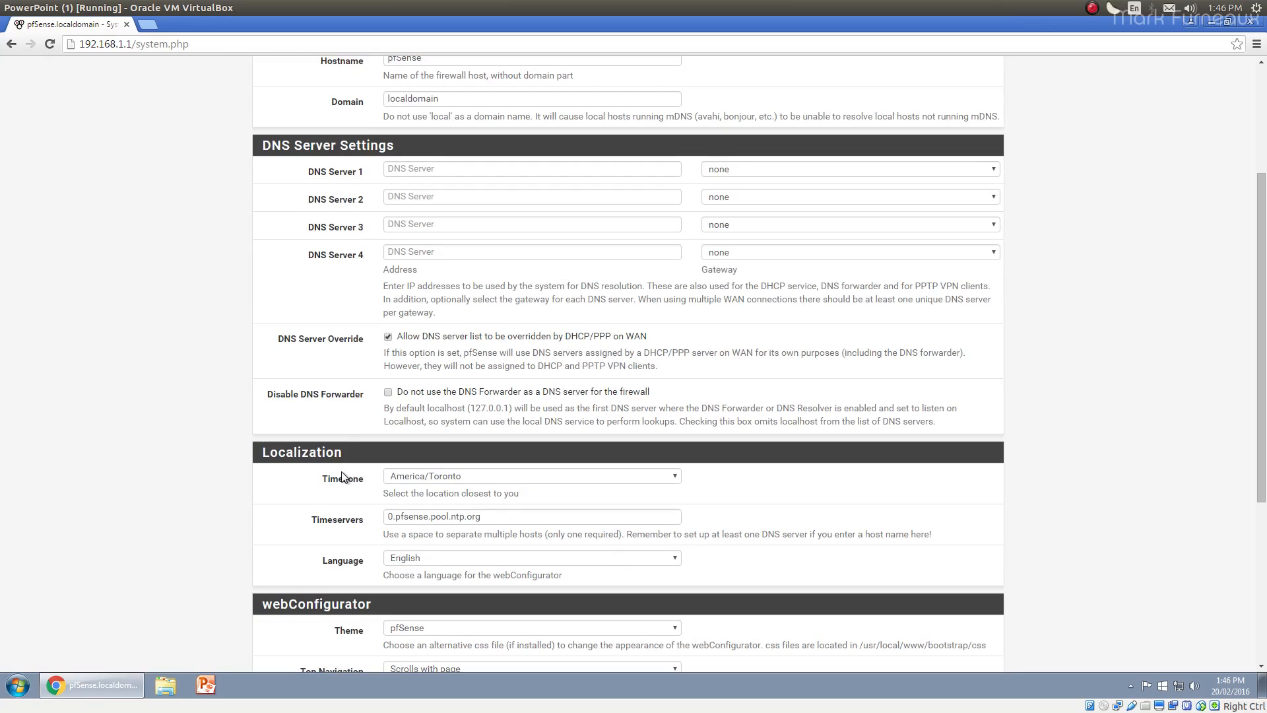
{"action": "scroll", "coordinate": [364, 171], "scroll_direction": "down", "scroll_amount": 5}
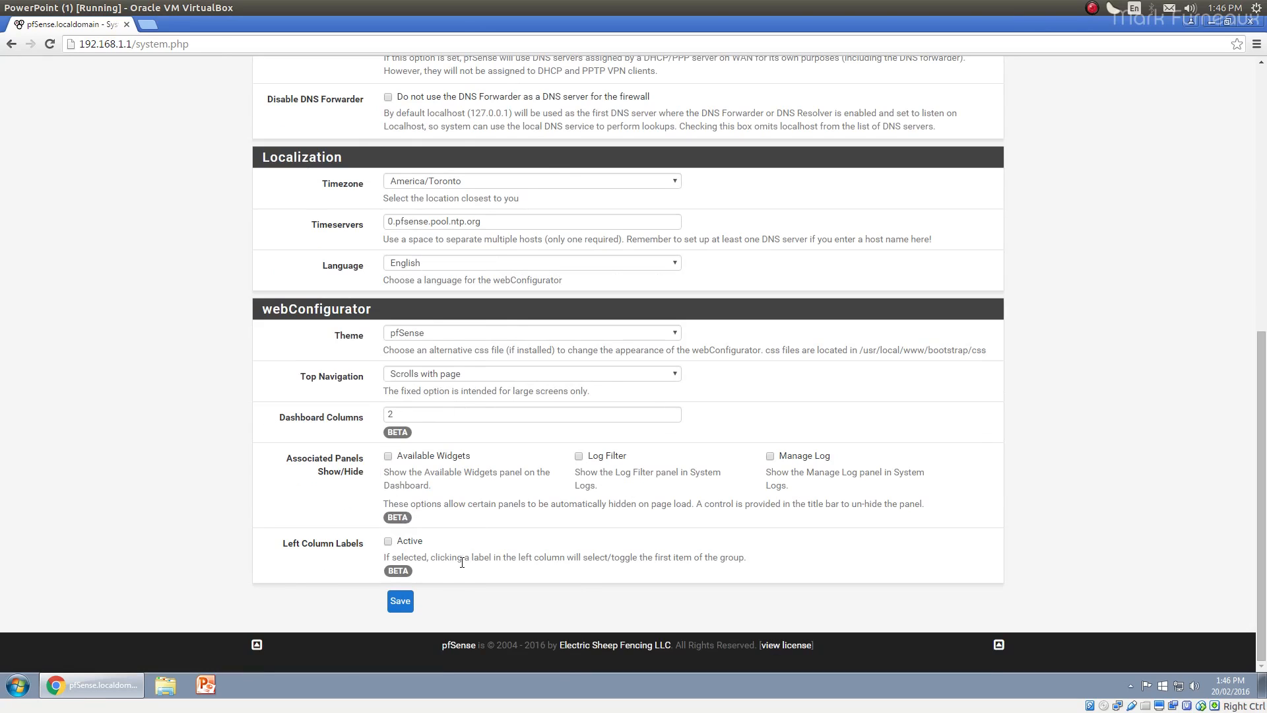
{"action": "left_click", "coordinate": [427, 333]}
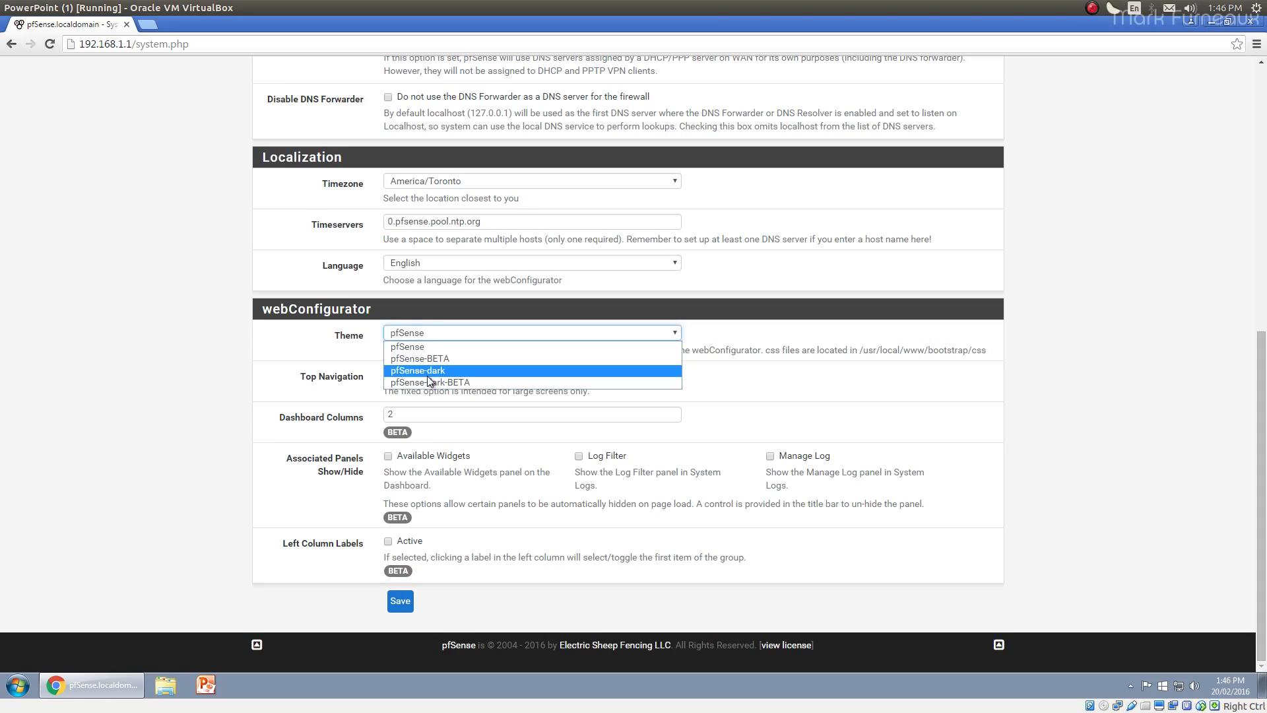
{"action": "left_click", "coordinate": [429, 346]}
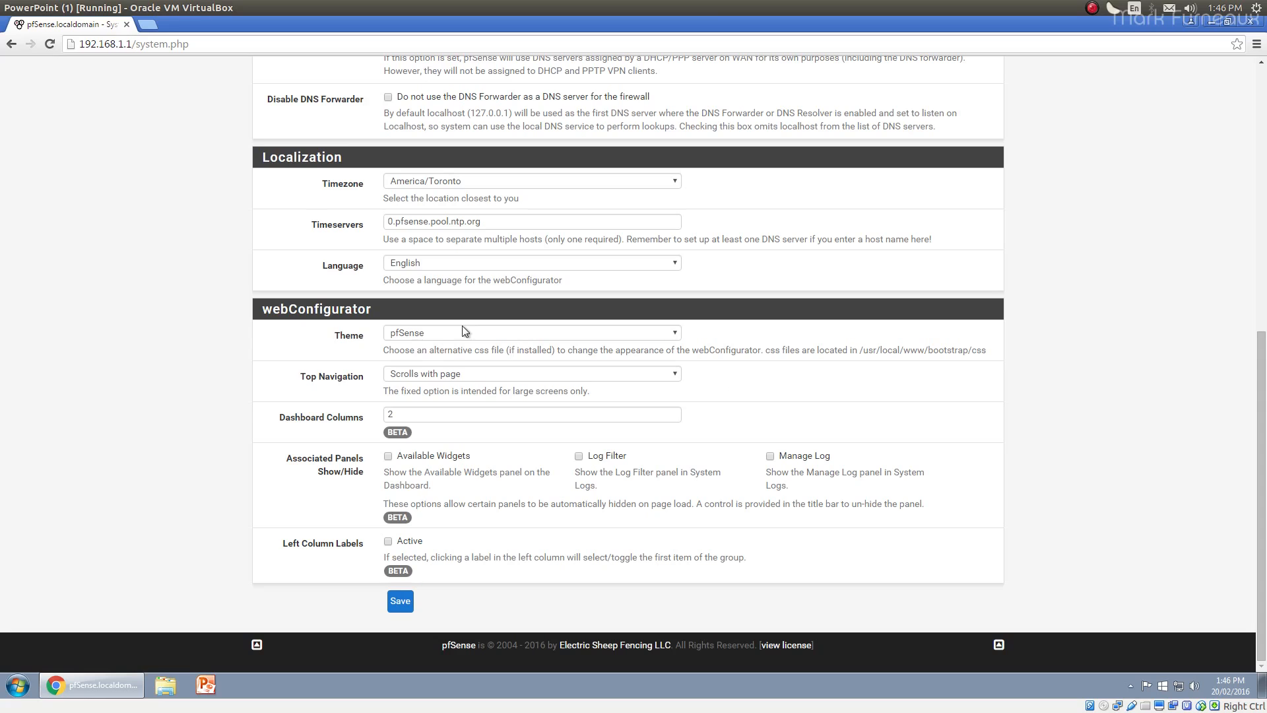
{"action": "left_click", "coordinate": [426, 331]}
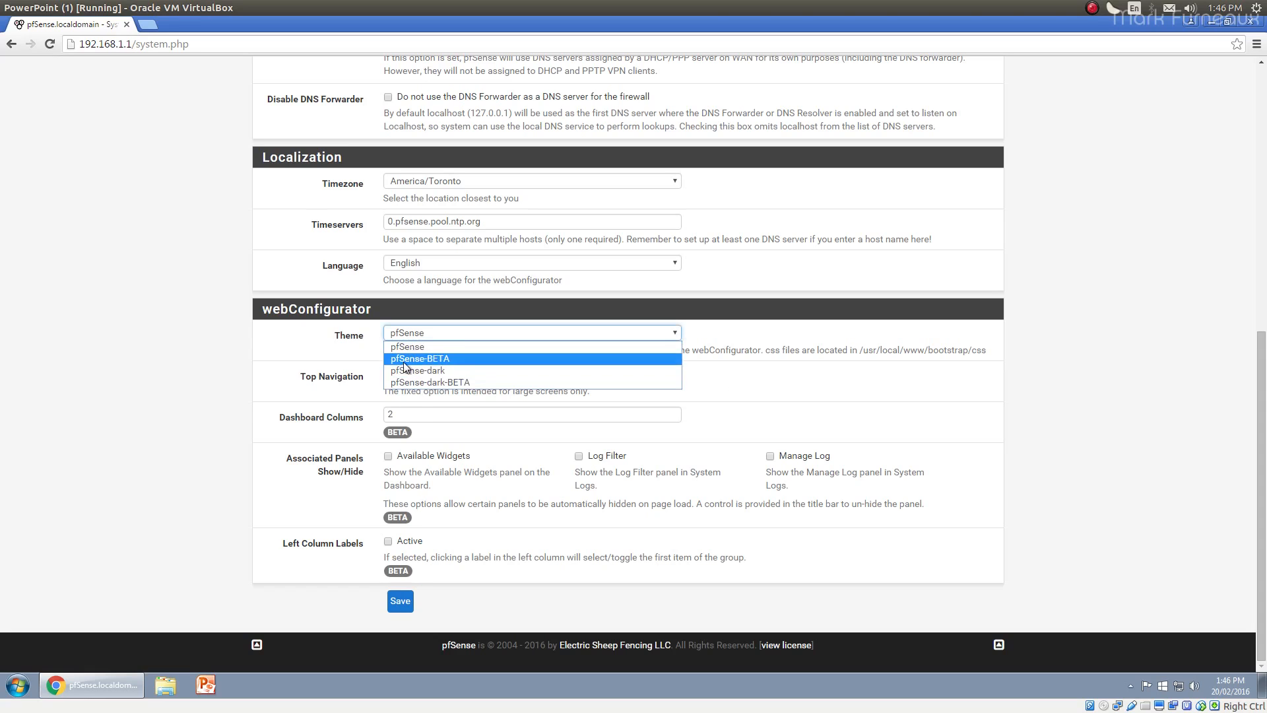
{"action": "left_click", "coordinate": [170, 386]}
{"action": "left_click", "coordinate": [501, 370]}
{"action": "left_click", "coordinate": [483, 374]}
{"action": "left_click", "coordinate": [400, 601]}
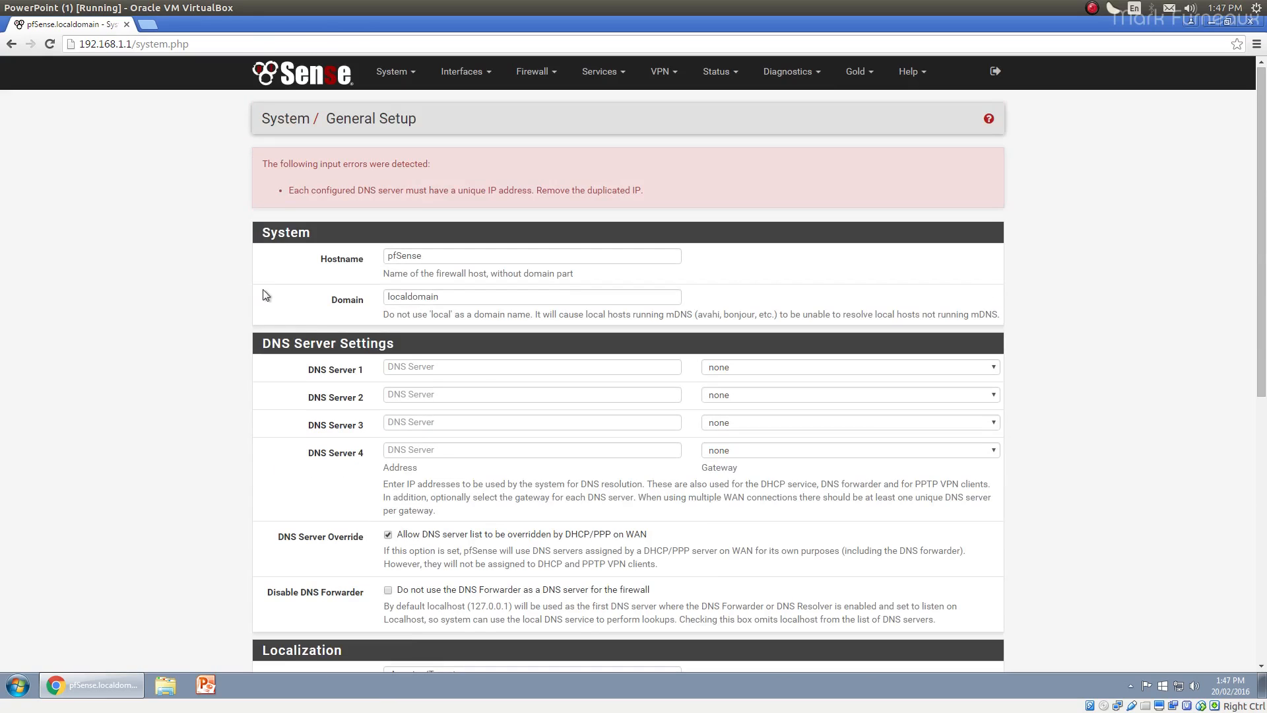
Try to set Top Navigation to Fixed (Remains visible at top of page) and save the General Setup form
{"action": "scroll", "coordinate": [515, 264], "scroll_direction": "down", "scroll_amount": 7}
{"action": "left_click", "coordinate": [500, 402]}
{"action": "left_click", "coordinate": [441, 429]}
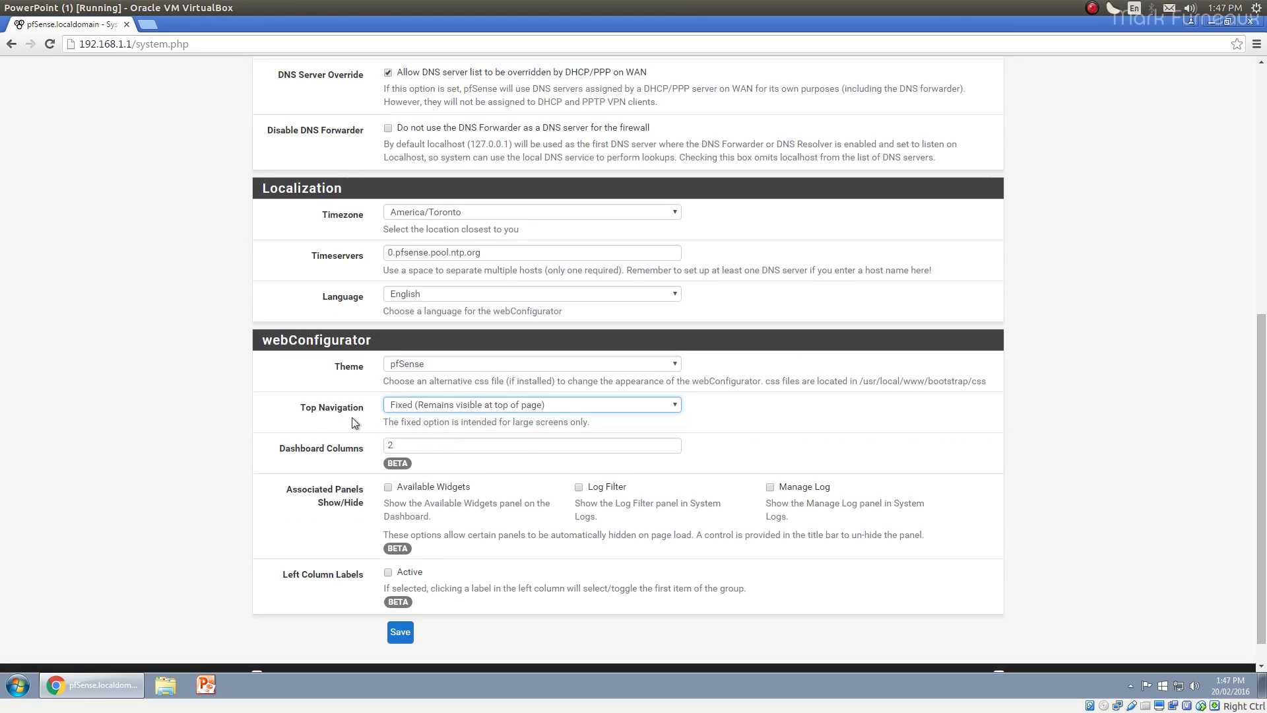
{"action": "left_click", "coordinate": [399, 632]}
Check how the fixed navigation bar behaves throughout the length of the General Setup page
{"action": "scroll", "coordinate": [228, 402], "scroll_direction": "down", "scroll_amount": 2}
{"action": "scroll", "coordinate": [227, 402], "scroll_direction": "up", "scroll_amount": 2}
{"action": "scroll", "coordinate": [443, 143], "scroll_direction": "down", "scroll_amount": 6}
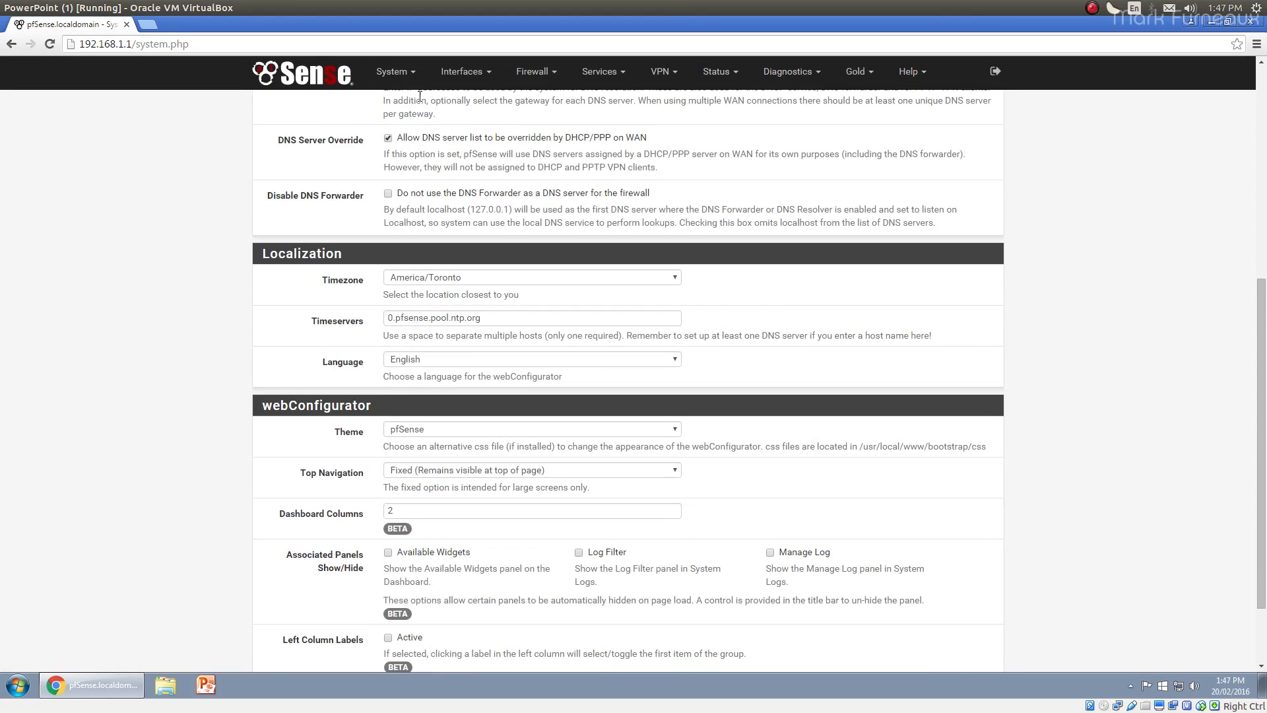
{"action": "scroll", "coordinate": [644, 414], "scroll_direction": "up", "scroll_amount": 5}
{"action": "scroll", "coordinate": [644, 414], "scroll_direction": "down", "scroll_amount": 7}
{"action": "scroll", "coordinate": [643, 413], "scroll_direction": "up", "scroll_amount": 9}
{"action": "scroll", "coordinate": [337, 313], "scroll_direction": "down", "scroll_amount": 3}
{"action": "scroll", "coordinate": [360, 129], "scroll_direction": "up", "scroll_amount": 3}
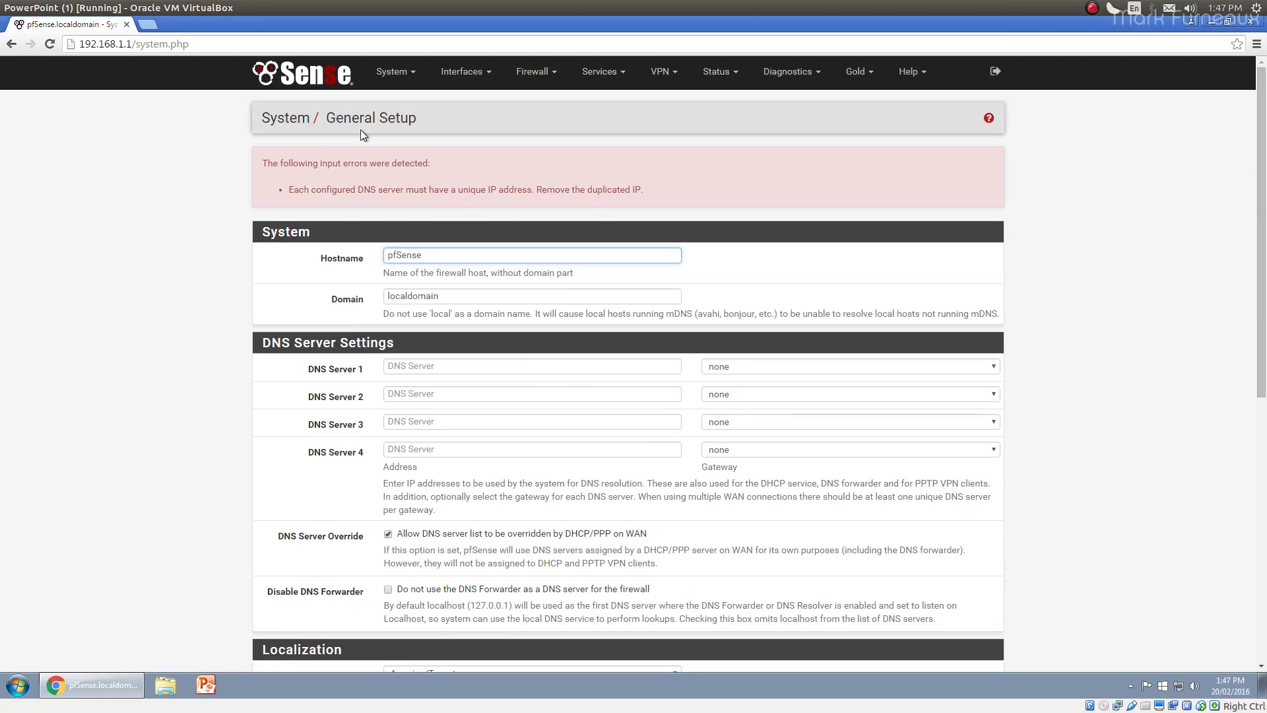
Go to the dashboard, reopen General Setup, and inspect the available Top Navigation options
{"action": "left_click", "coordinate": [310, 74]}
{"action": "left_click", "coordinate": [395, 71]}
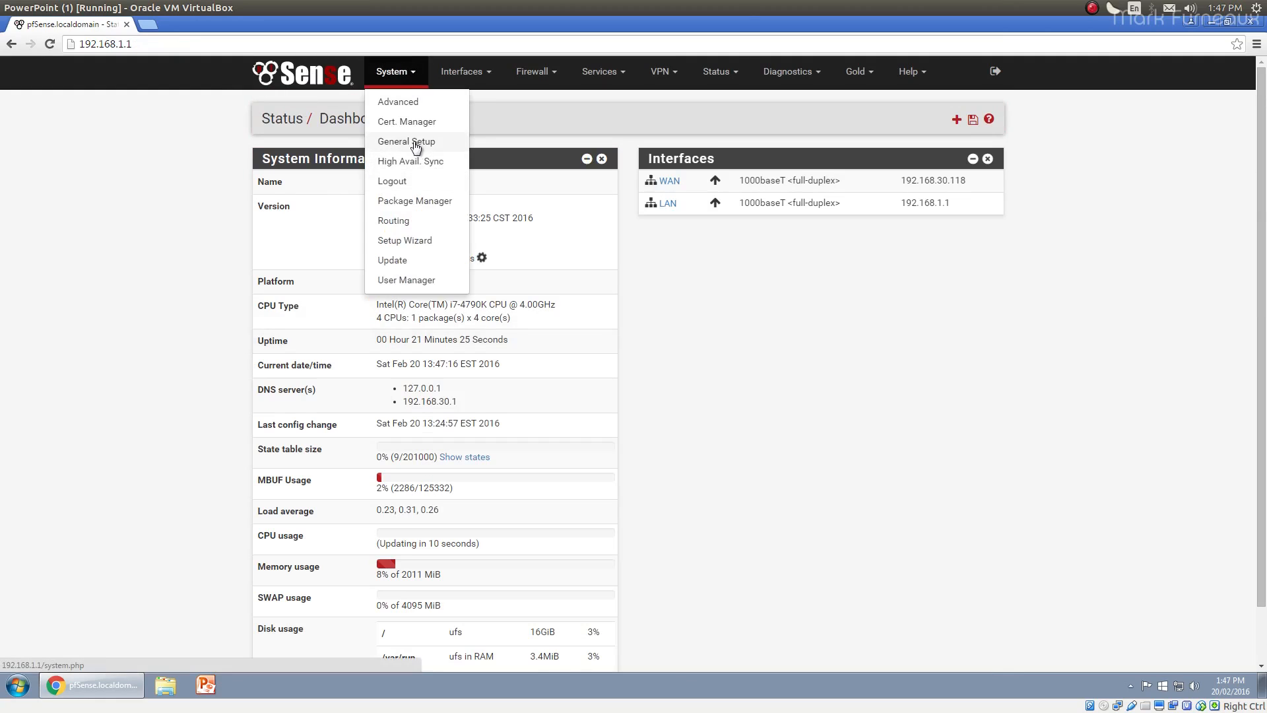
{"action": "left_click", "coordinate": [419, 142]}
{"action": "scroll", "coordinate": [399, 473], "scroll_direction": "down", "scroll_amount": 10}
{"action": "scroll", "coordinate": [399, 474], "scroll_direction": "up", "scroll_amount": 3}
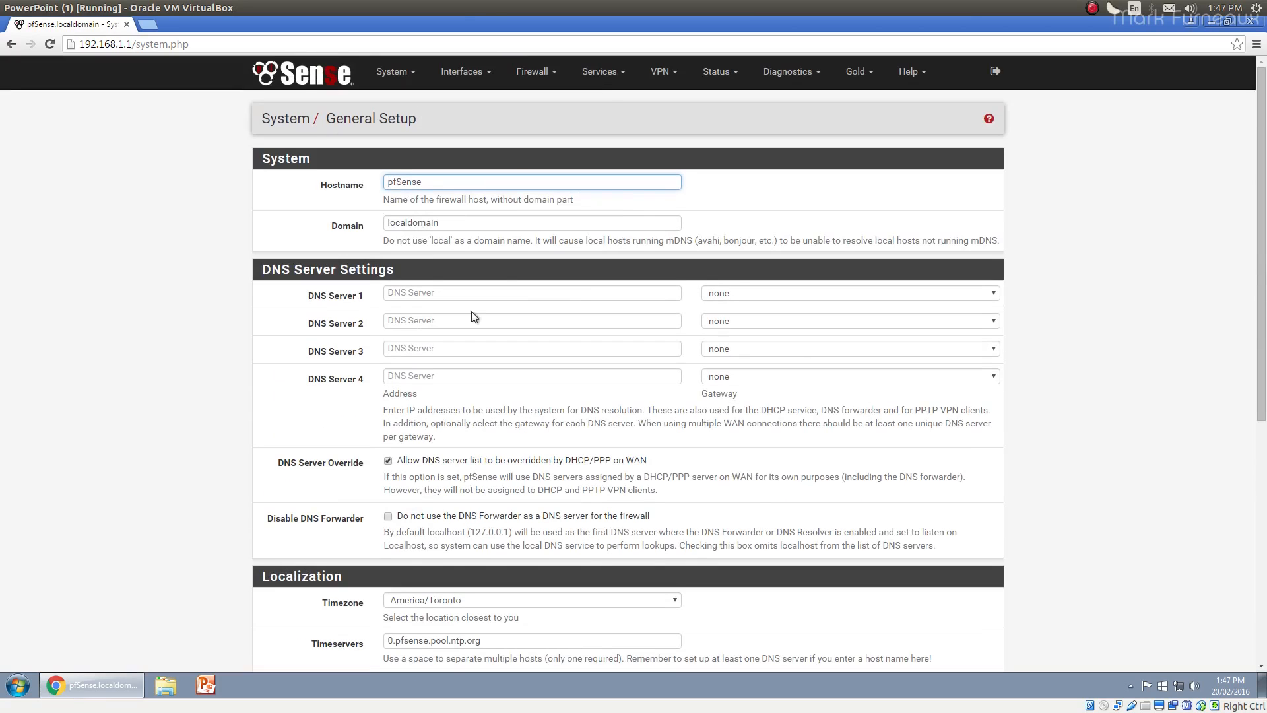
{"action": "scroll", "coordinate": [280, 566], "scroll_direction": "down", "scroll_amount": 7}
{"action": "left_click", "coordinate": [458, 374]}
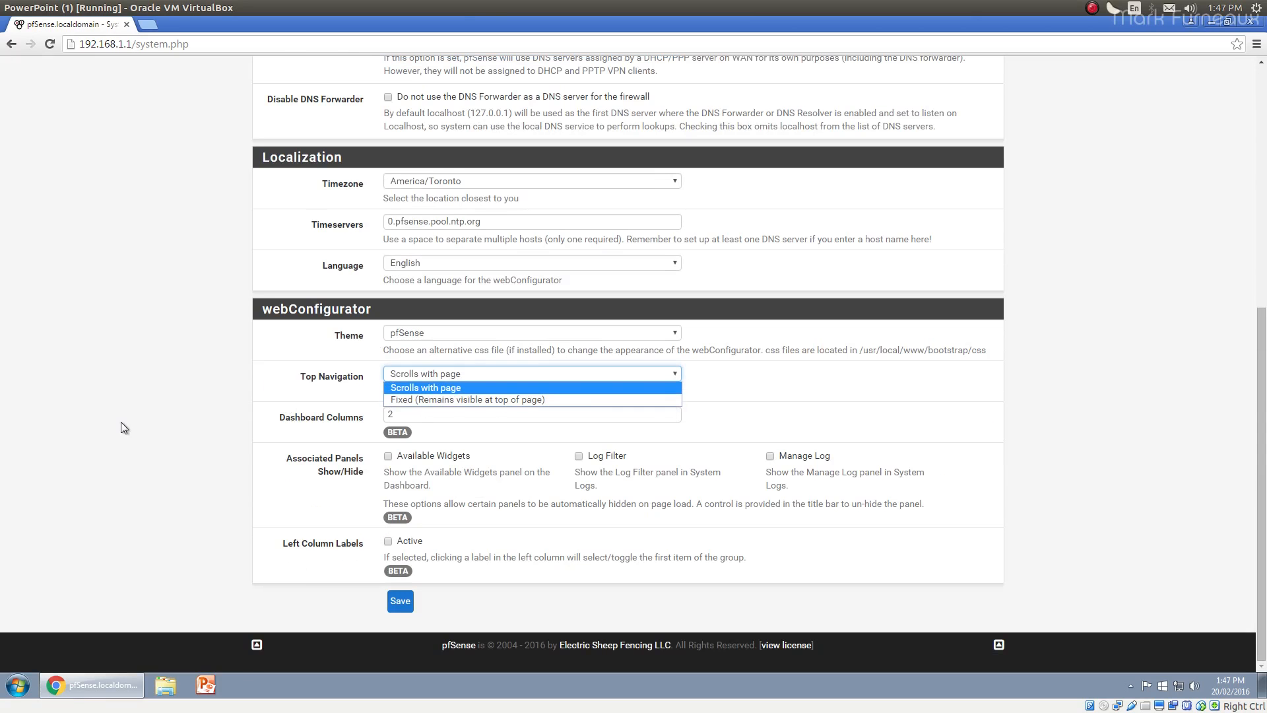
Test the footer's back-to-top link on the General Setup page, then return to the top once more
{"action": "scroll", "coordinate": [122, 424], "scroll_direction": "up", "scroll_amount": 7}
{"action": "scroll", "coordinate": [366, 298], "scroll_direction": "down", "scroll_amount": 7}
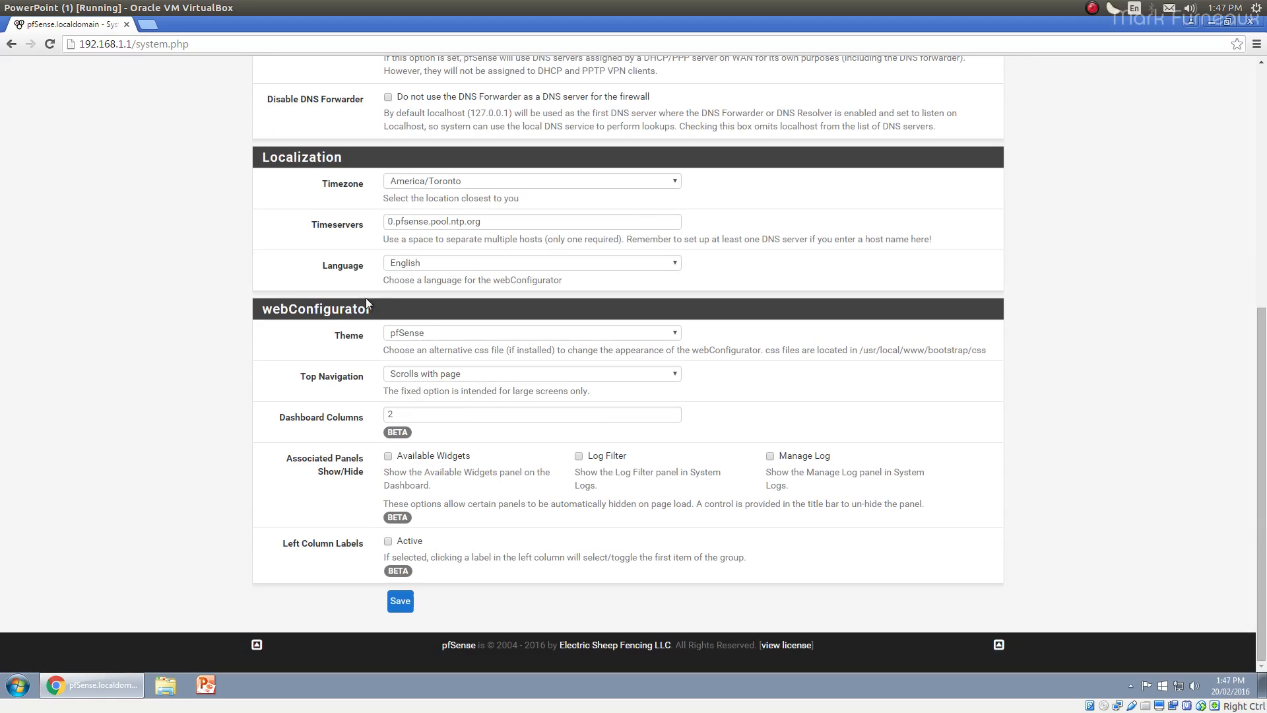
{"action": "left_click", "coordinate": [257, 646]}
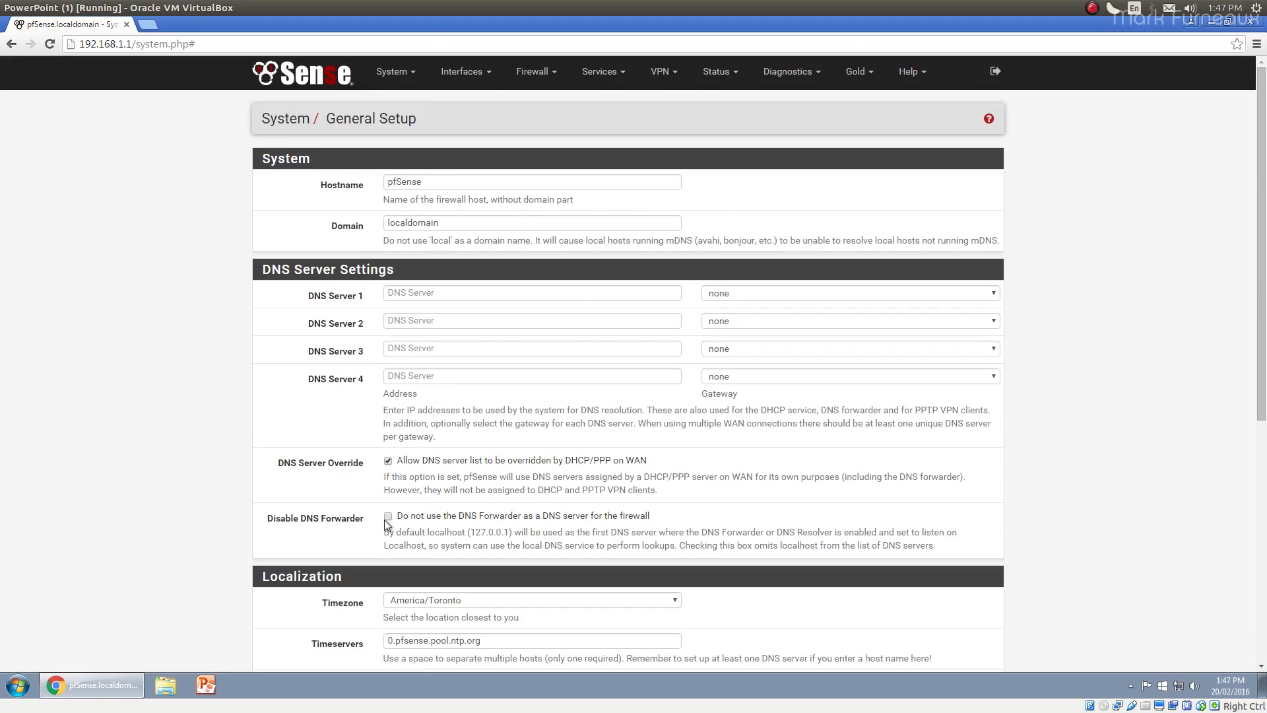
{"action": "scroll", "coordinate": [395, 528], "scroll_direction": "down", "scroll_amount": 7}
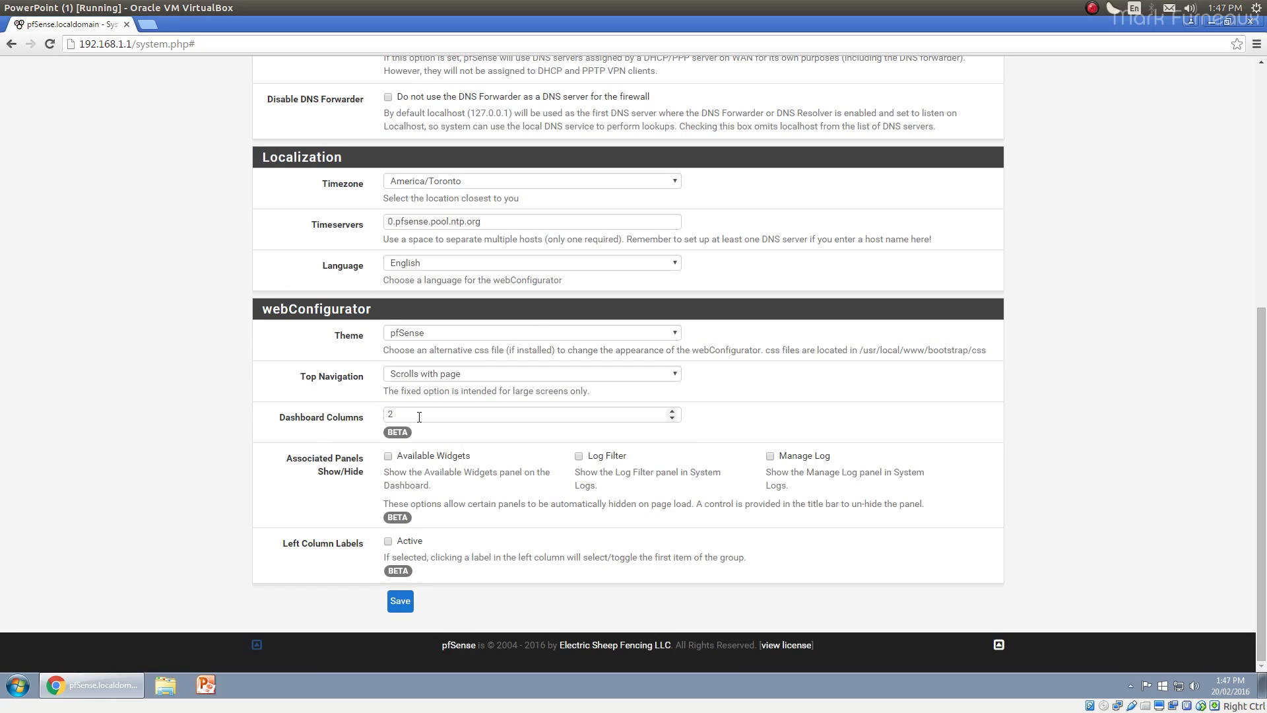
{"action": "key", "text": "Home"}
Return to the dashboard, reopen General Setup, and review its settings from Hostname down to Left Column Labels
{"action": "left_click", "coordinate": [302, 72]}
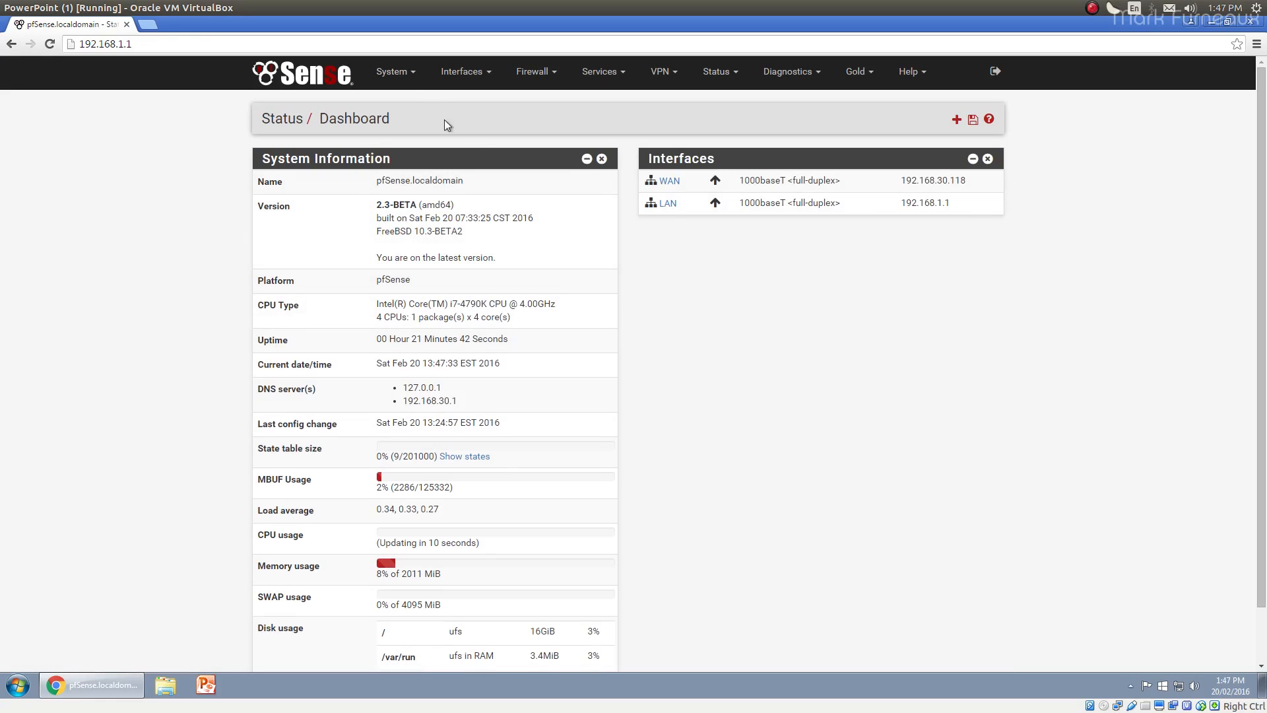
{"action": "left_click", "coordinate": [395, 71]}
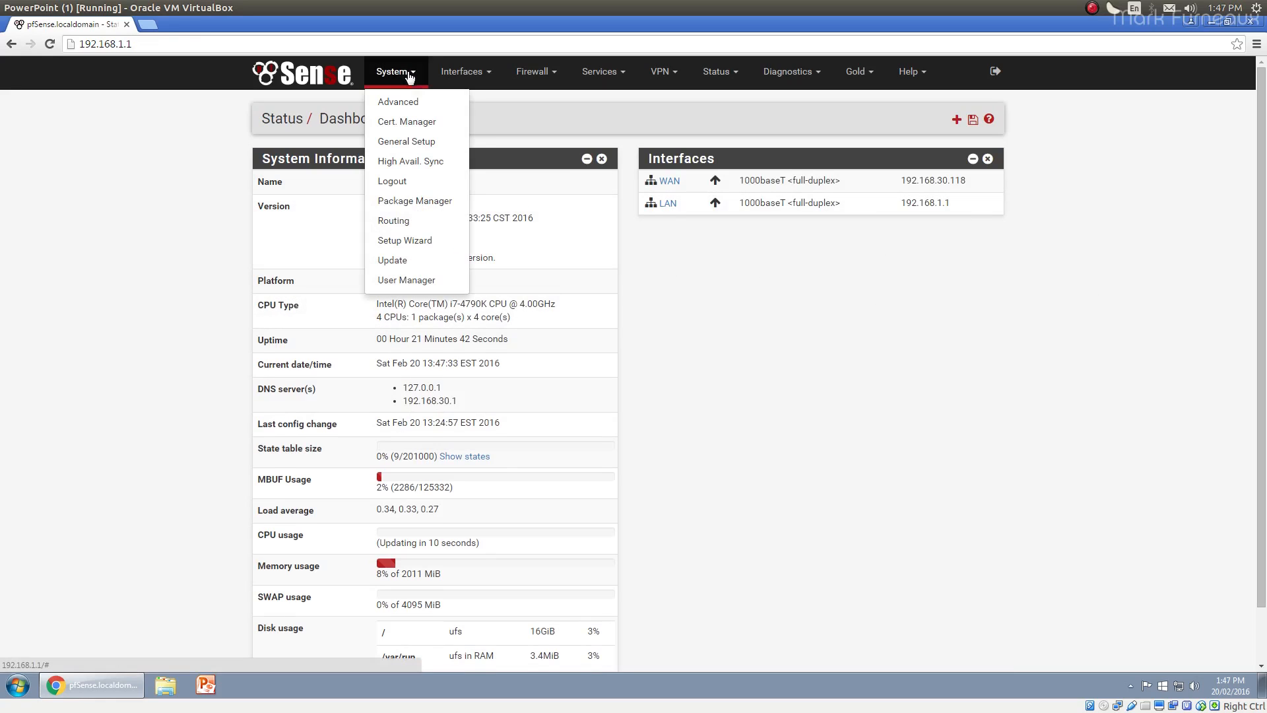
{"action": "left_click", "coordinate": [415, 143]}
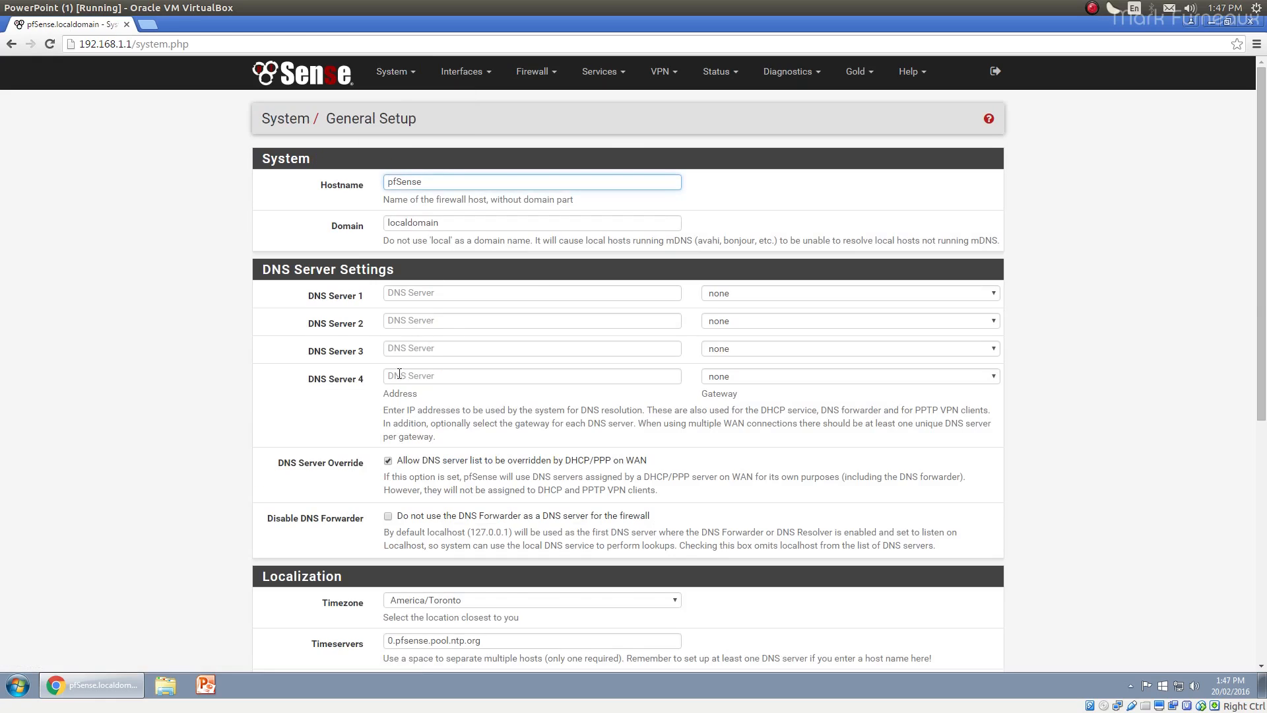
{"action": "scroll", "coordinate": [467, 524], "scroll_direction": "down", "scroll_amount": 8}
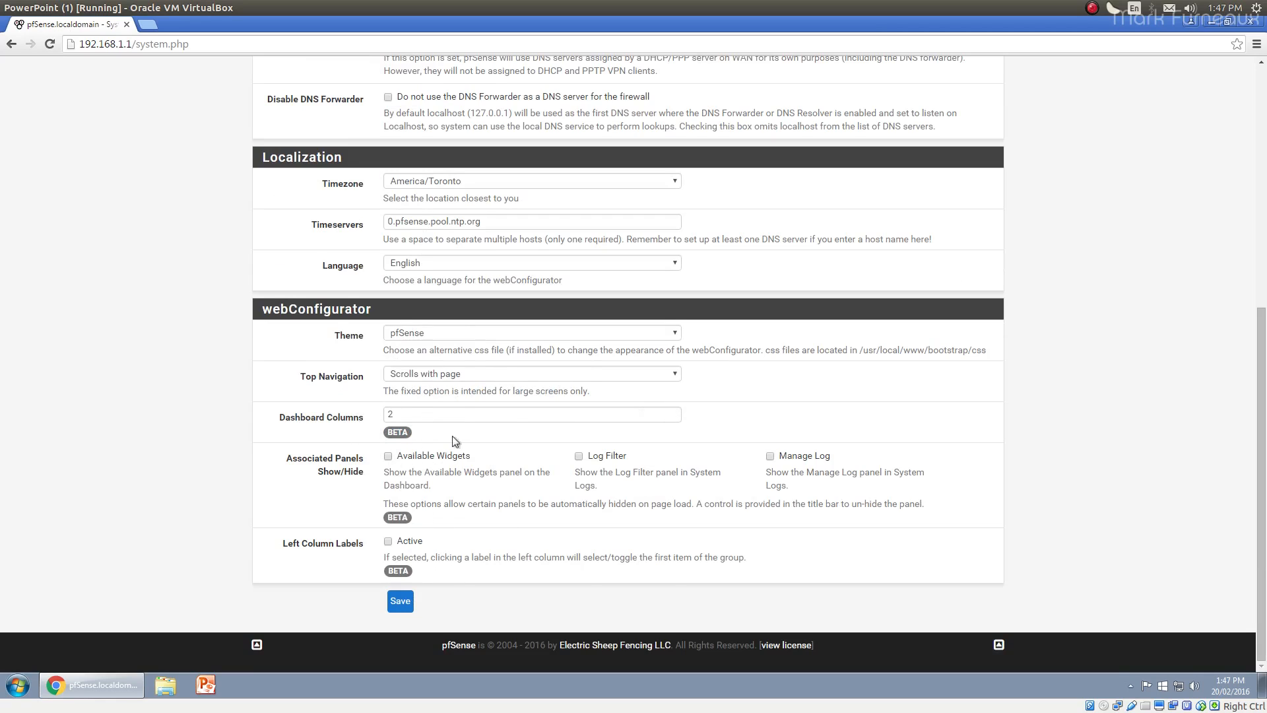
{"action": "scroll", "coordinate": [665, 420], "scroll_direction": "up", "scroll_amount": 6}
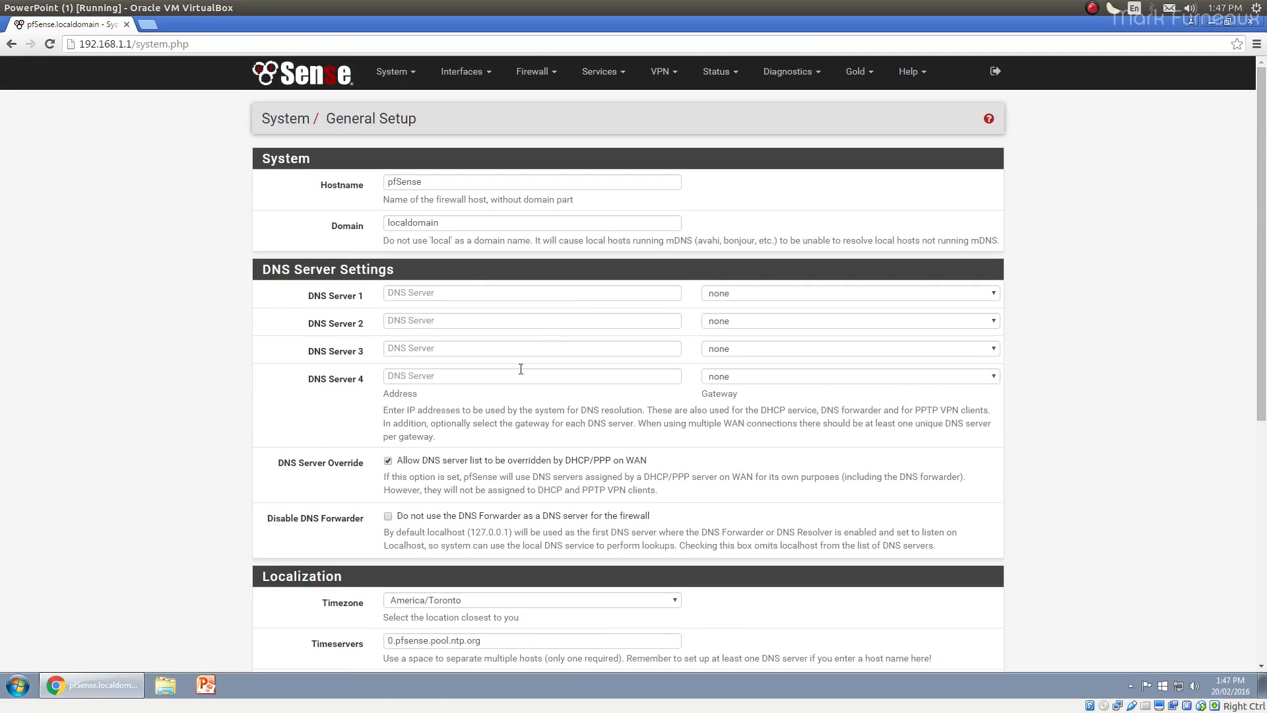
Open the Advanced system settings and read the Admin Access options for protocol, TCP port, Max Processes, redirect and login autocomplete
{"action": "left_click", "coordinate": [395, 71]}
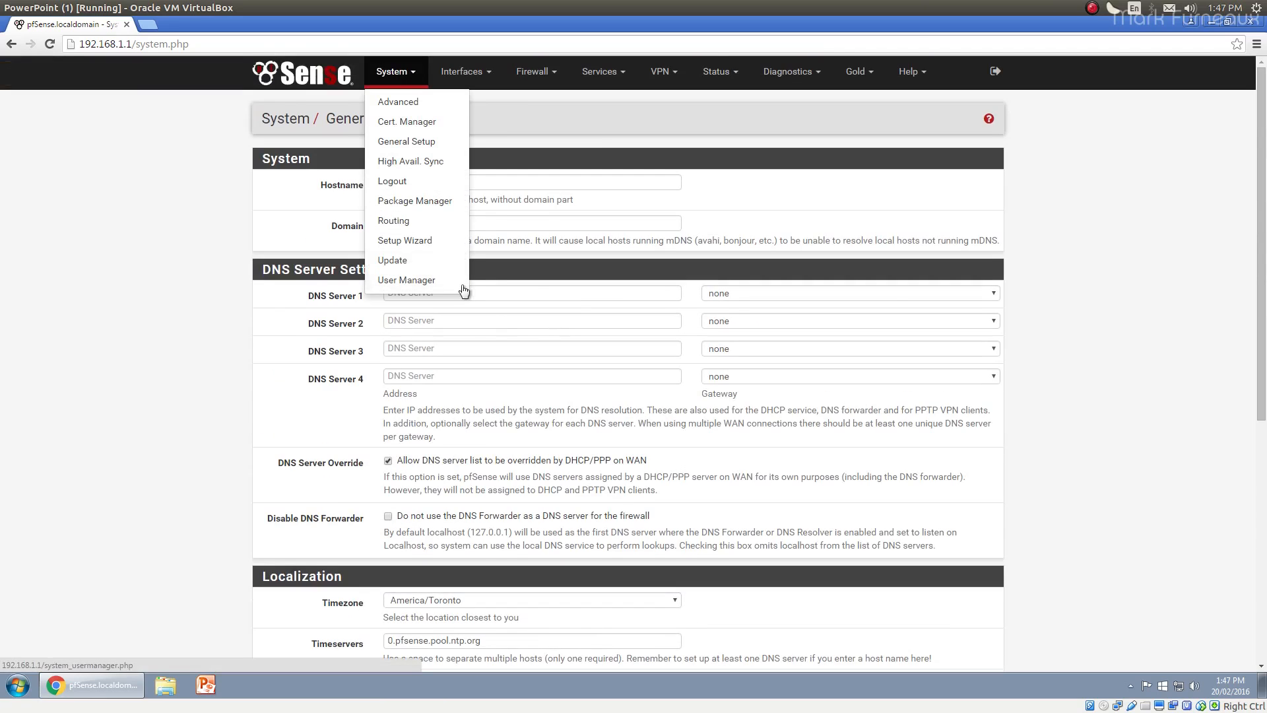
{"action": "left_click", "coordinate": [403, 103]}
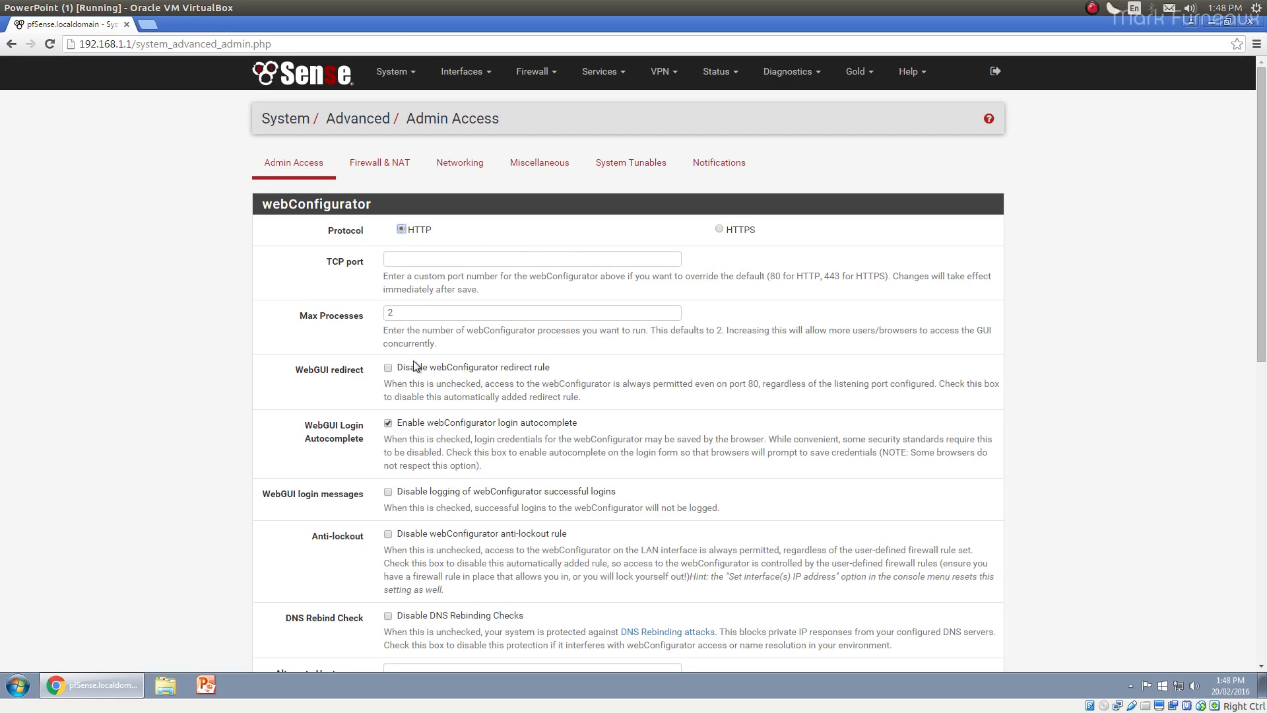
{"action": "left_click", "coordinate": [414, 258]}
{"action": "scroll", "coordinate": [414, 264], "scroll_direction": "down", "scroll_amount": 1}
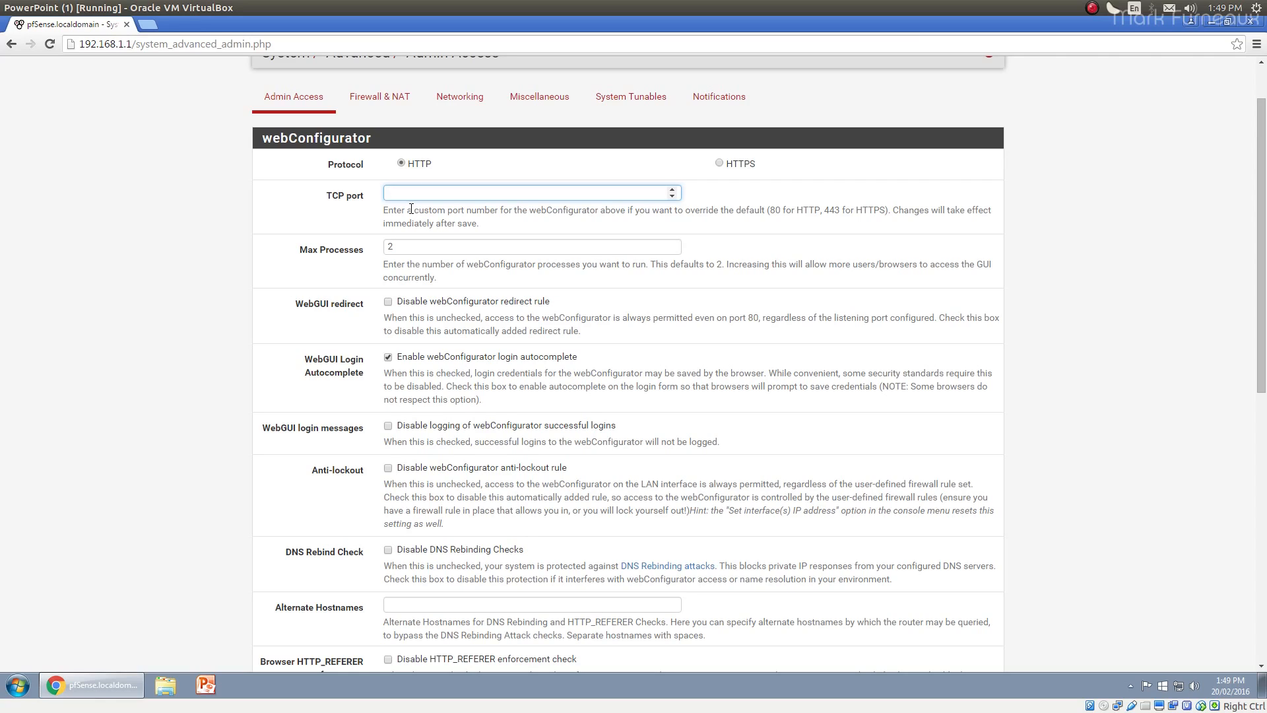
{"action": "left_click", "coordinate": [419, 209]}
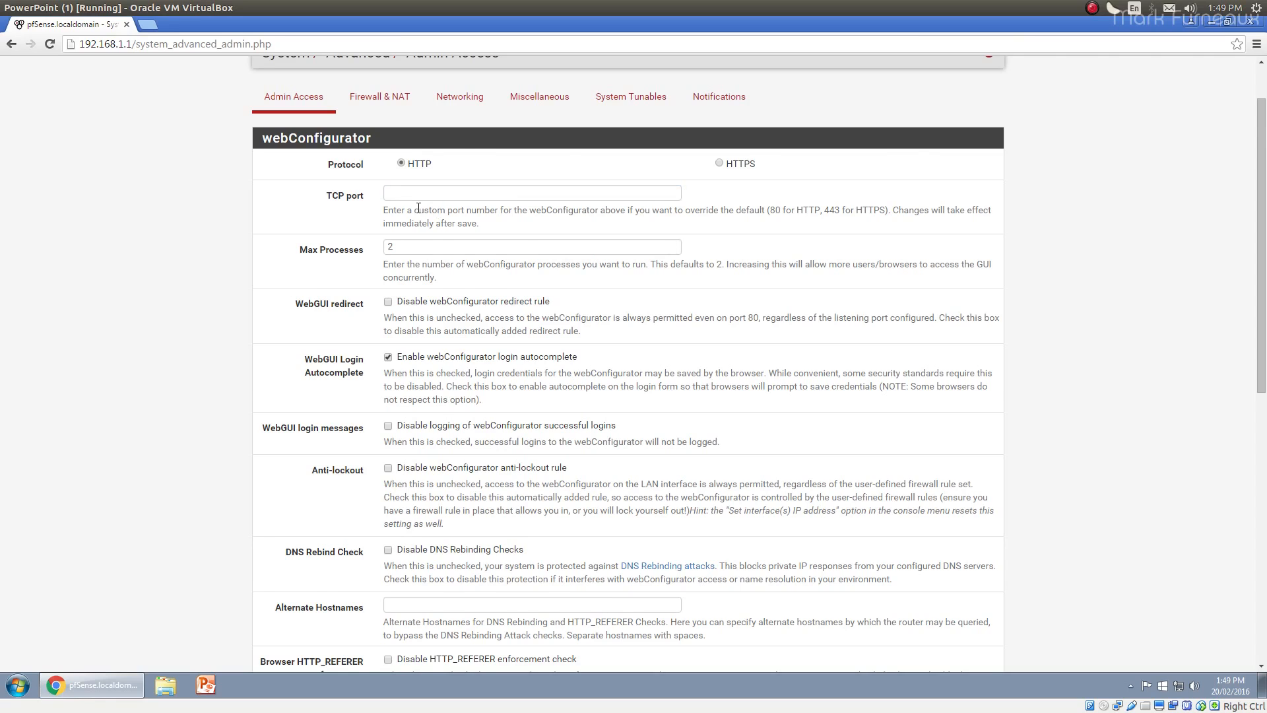
{"action": "scroll", "coordinate": [418, 209], "scroll_direction": "down", "scroll_amount": 1}
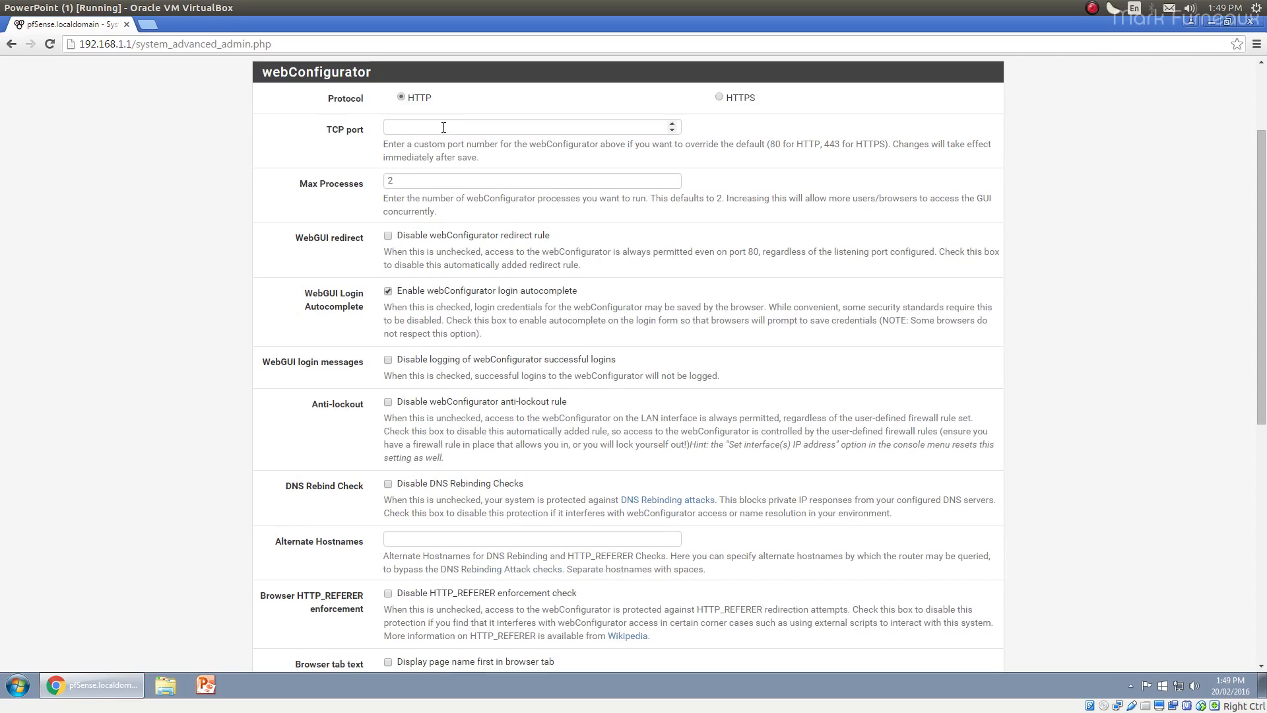
{"action": "left_click", "coordinate": [492, 176]}
{"action": "scroll", "coordinate": [462, 177], "scroll_direction": "down", "scroll_amount": 1}
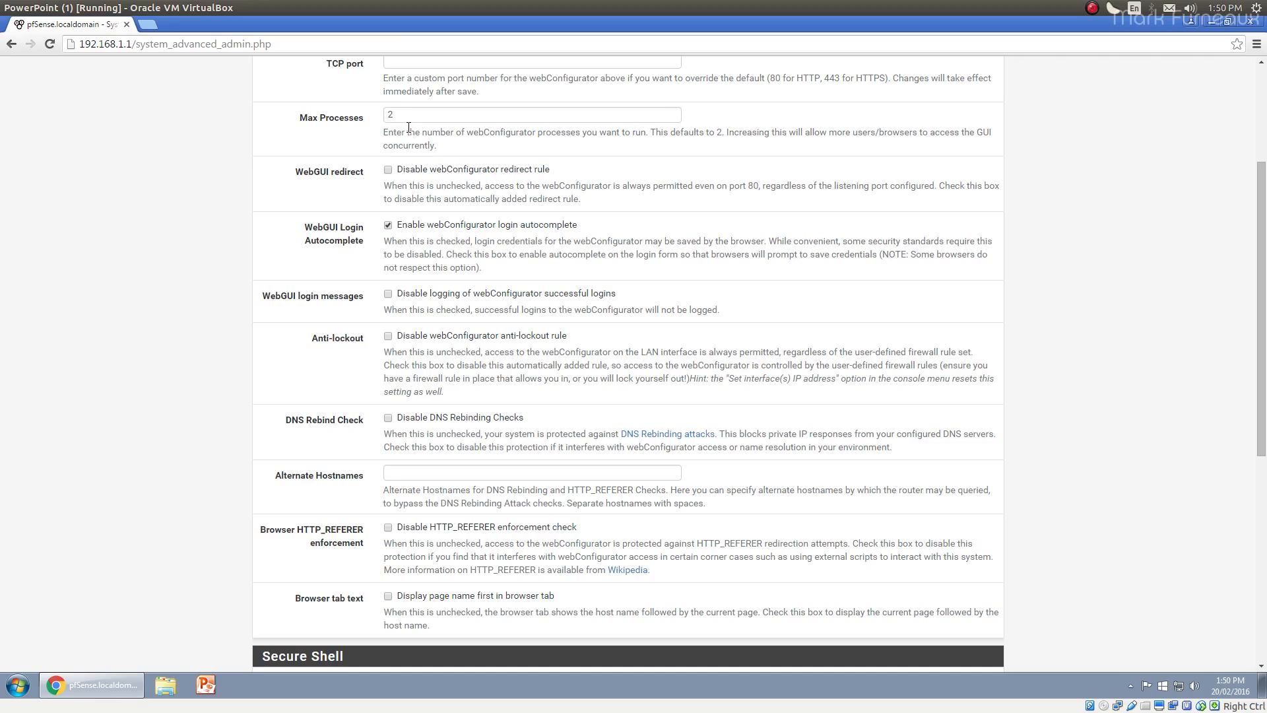
{"action": "scroll", "coordinate": [410, 136], "scroll_direction": "down", "scroll_amount": 1}
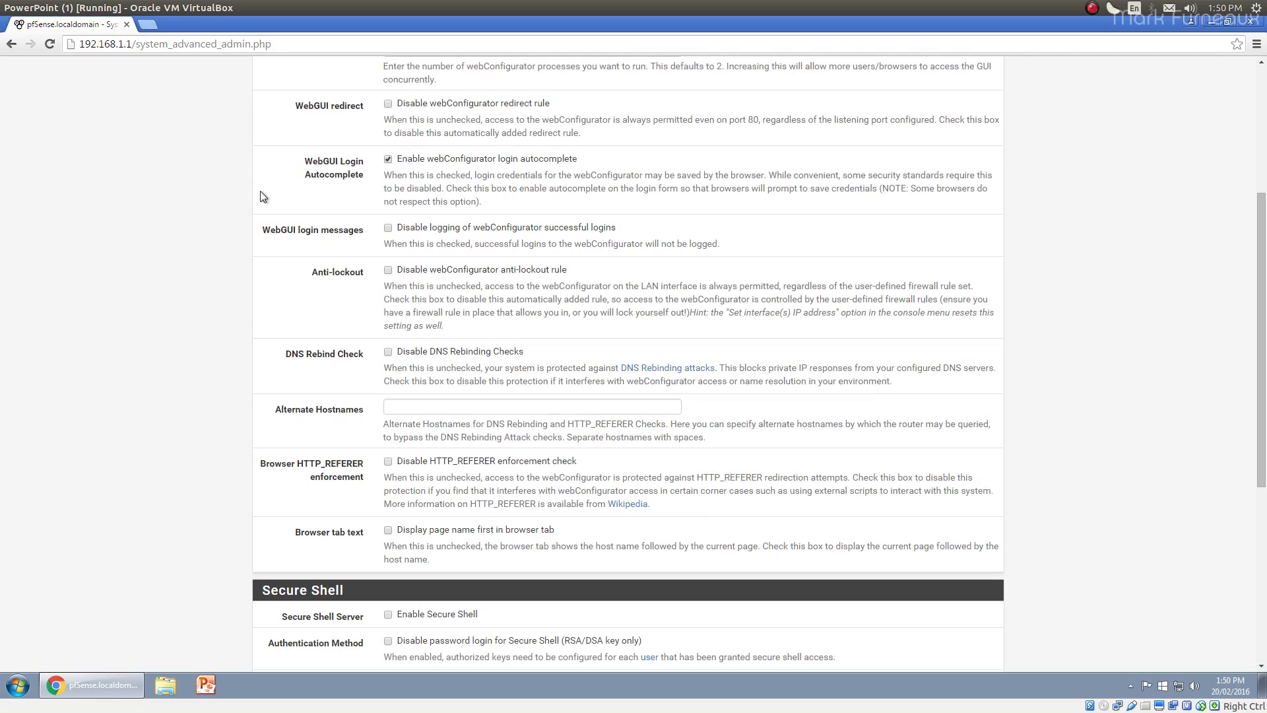
{"action": "scroll", "coordinate": [263, 195], "scroll_direction": "up", "scroll_amount": 4}
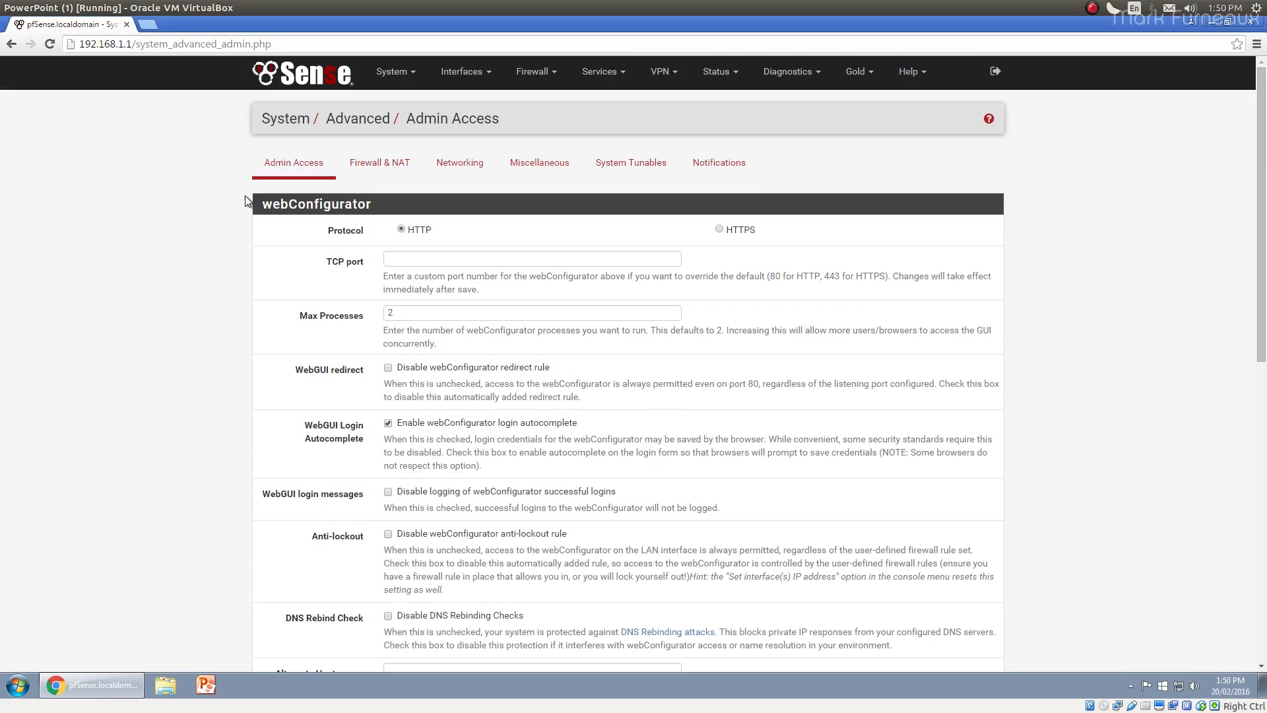
Log out of the firewall, log back in with the prefilled credentials, and reopen the Advanced Admin Access settings
{"action": "left_click", "coordinate": [1007, 74]}
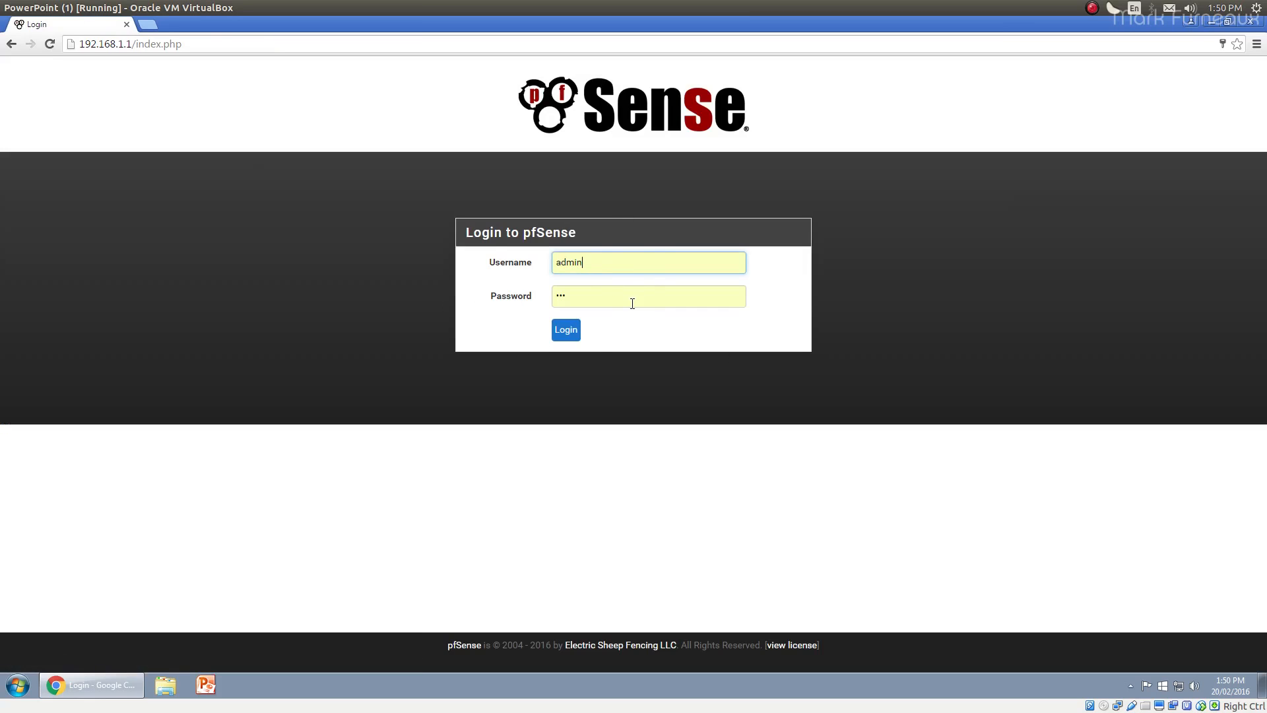
{"action": "left_click", "coordinate": [568, 331]}
{"action": "left_click", "coordinate": [392, 78]}
{"action": "left_click", "coordinate": [396, 102]}
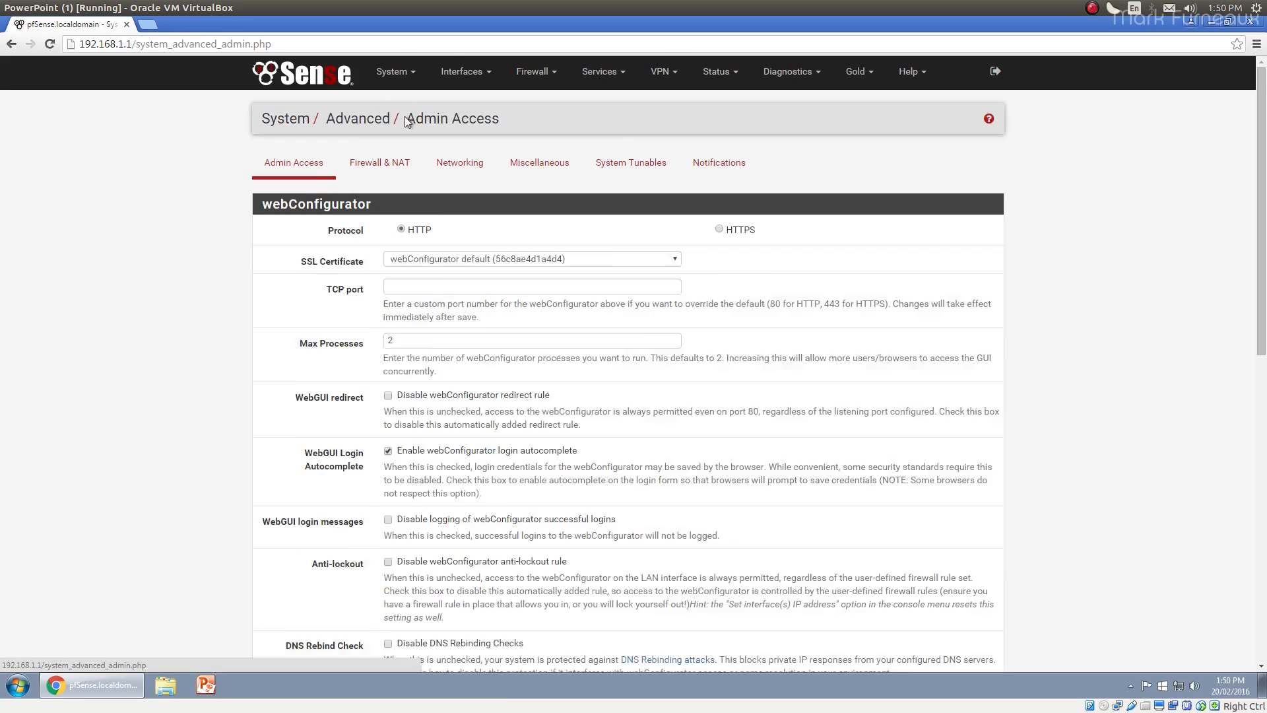
Read the Admin Access notes on login messages, anti-lockout, DNS rebinding, alternate hostnames and HTTP_REFERER enforcement
{"action": "scroll", "coordinate": [453, 383], "scroll_direction": "down", "scroll_amount": 10}
{"action": "scroll", "coordinate": [453, 382], "scroll_direction": "up", "scroll_amount": 4}
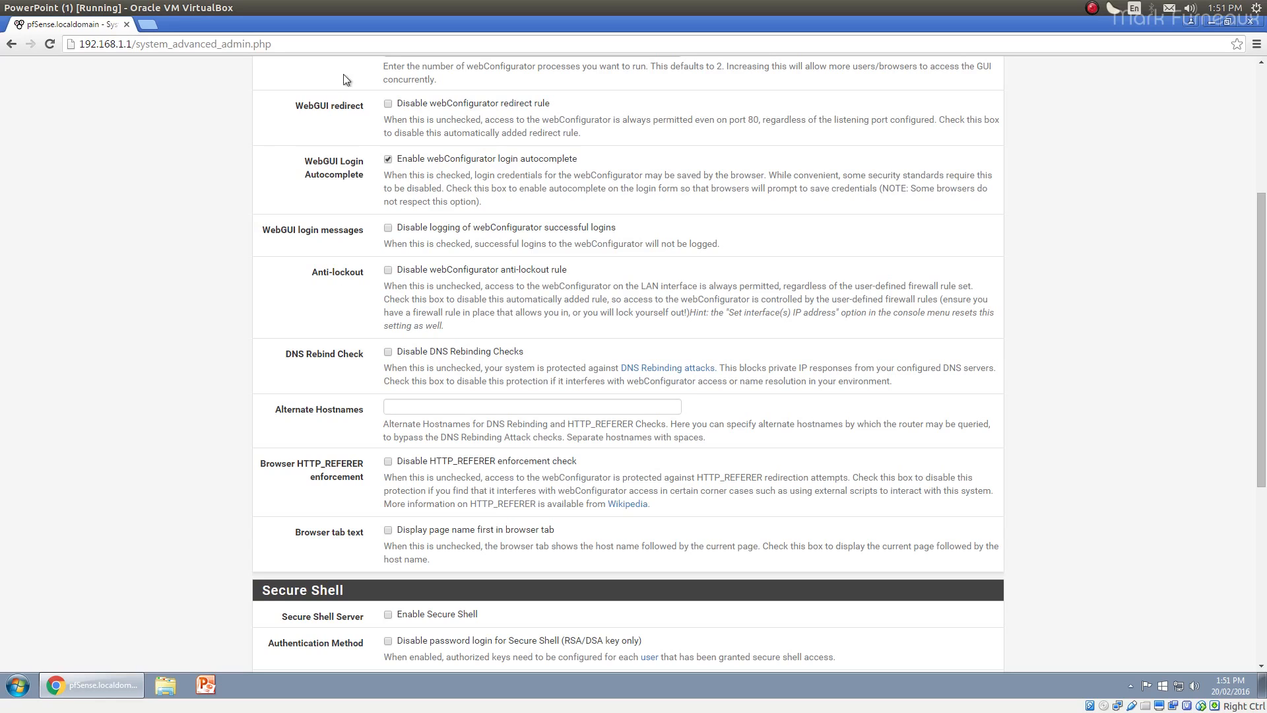
{"action": "scroll", "coordinate": [281, 290], "scroll_direction": "down", "scroll_amount": 2}
{"action": "scroll", "coordinate": [277, 330], "scroll_direction": "up", "scroll_amount": 1}
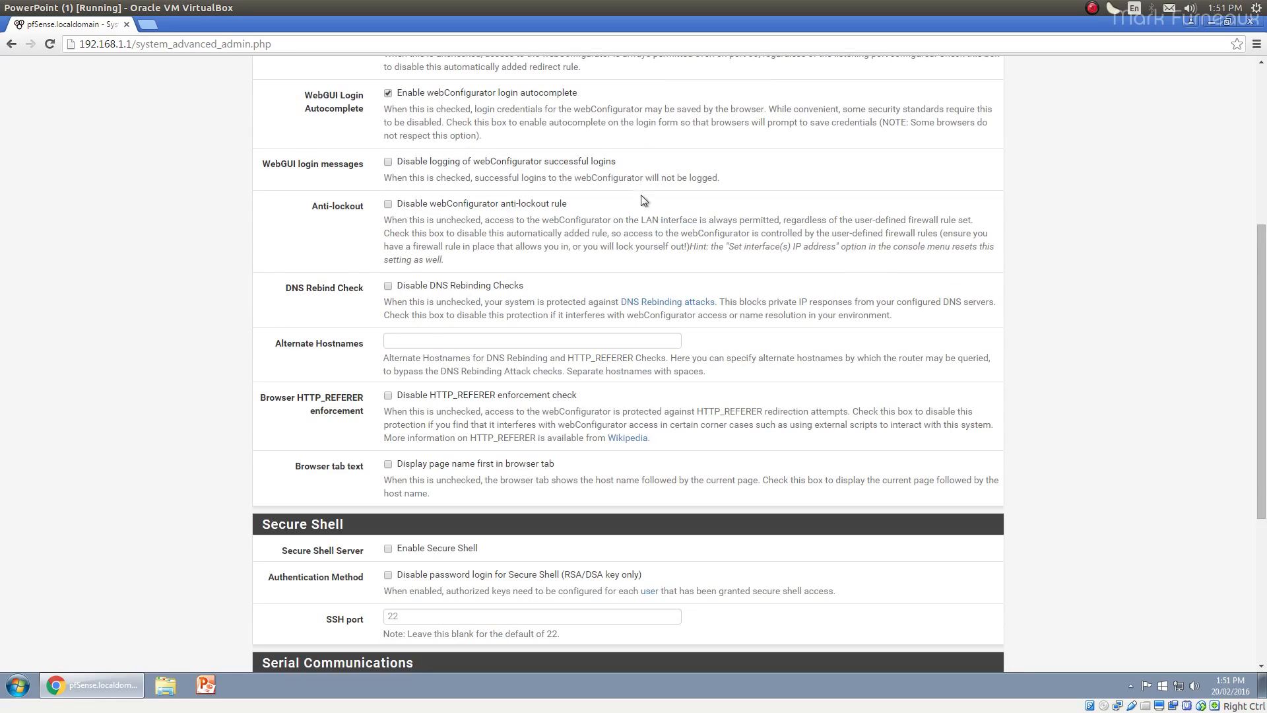
{"action": "left_click_drag", "start_coordinate": [405, 178], "coordinate": [679, 180]}
{"action": "left_click", "coordinate": [557, 351]}
{"action": "scroll", "coordinate": [528, 360], "scroll_direction": "down", "scroll_amount": 2}
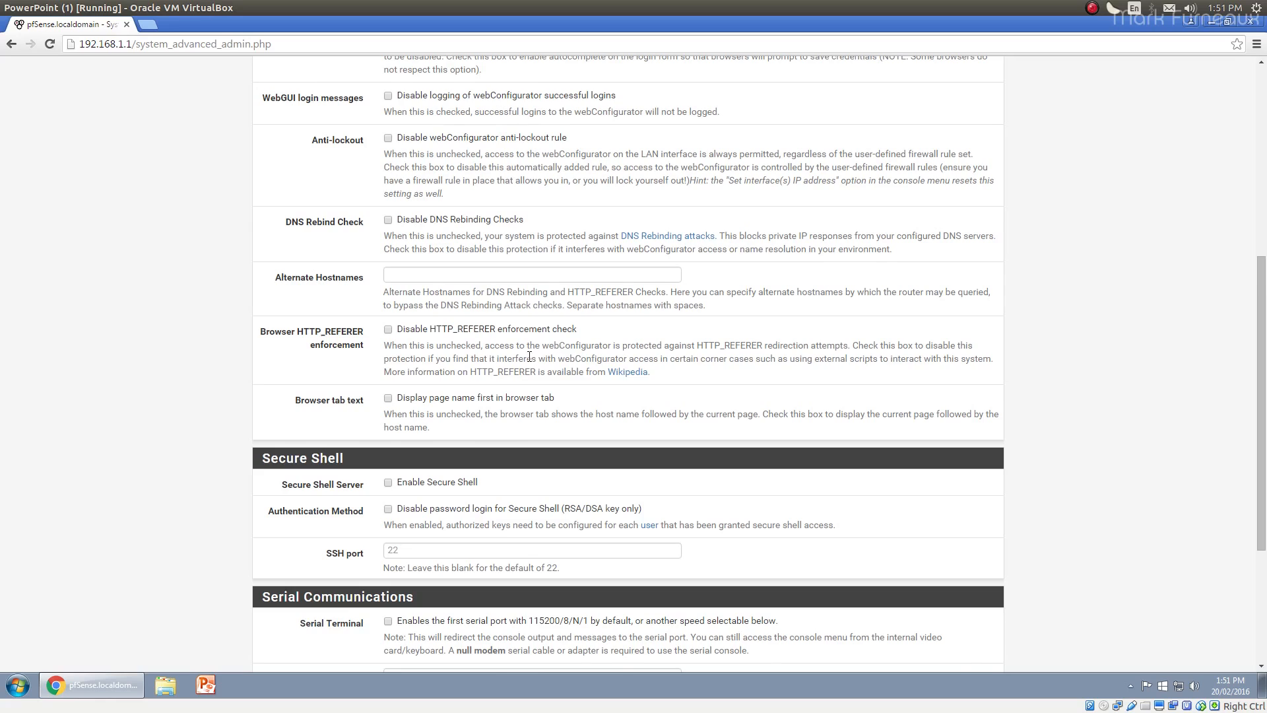
Enable displaying the page name first in the browser tab and save the Admin Access settings
{"action": "scroll", "coordinate": [508, 365], "scroll_direction": "down", "scroll_amount": 1}
{"action": "scroll", "coordinate": [396, 343], "scroll_direction": "down", "scroll_amount": 1}
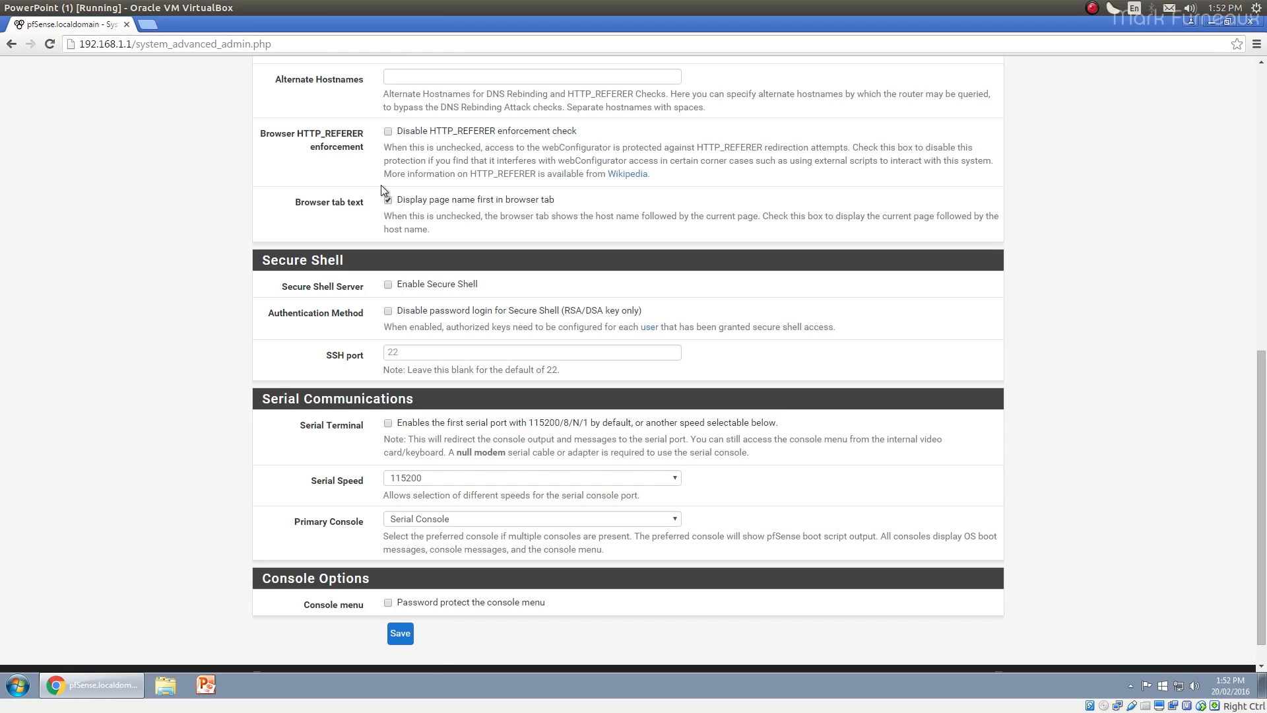
{"action": "left_click", "coordinate": [402, 635]}
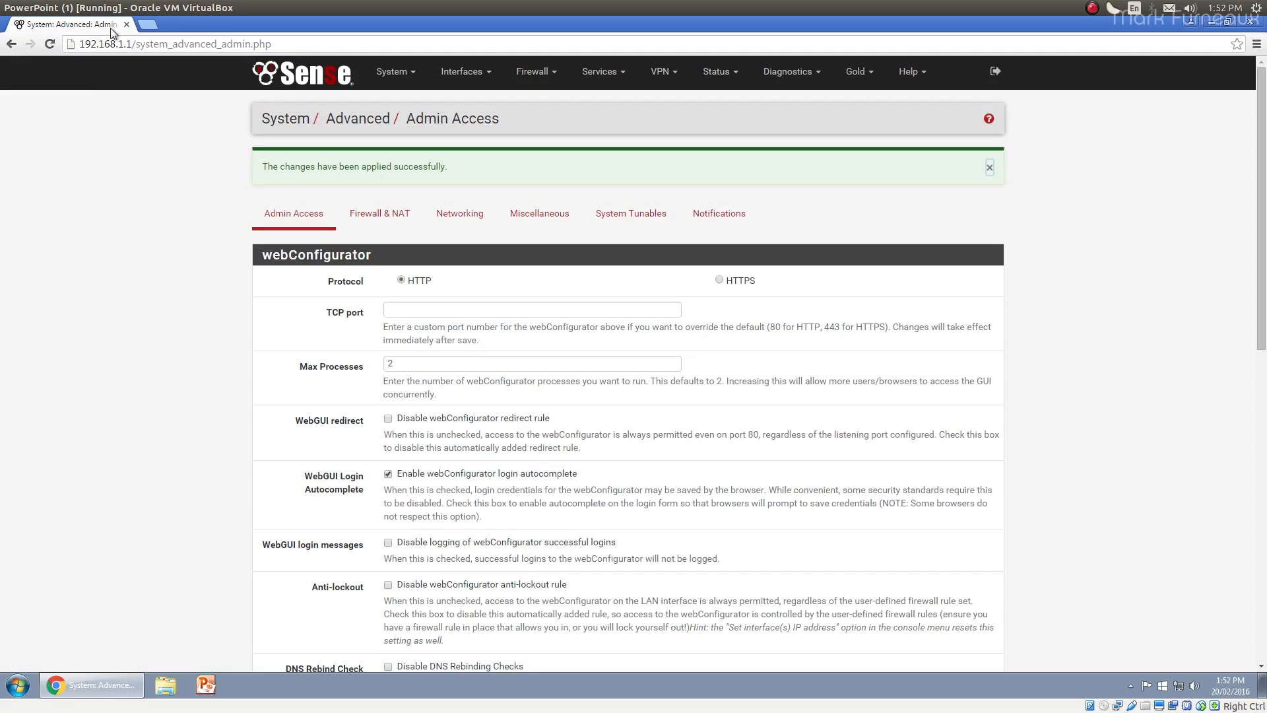
Open three additional copies of the Admin Access page in new browser tabs and load the dashboard in the first of them
{"action": "middle_click", "coordinate": [464, 71]}
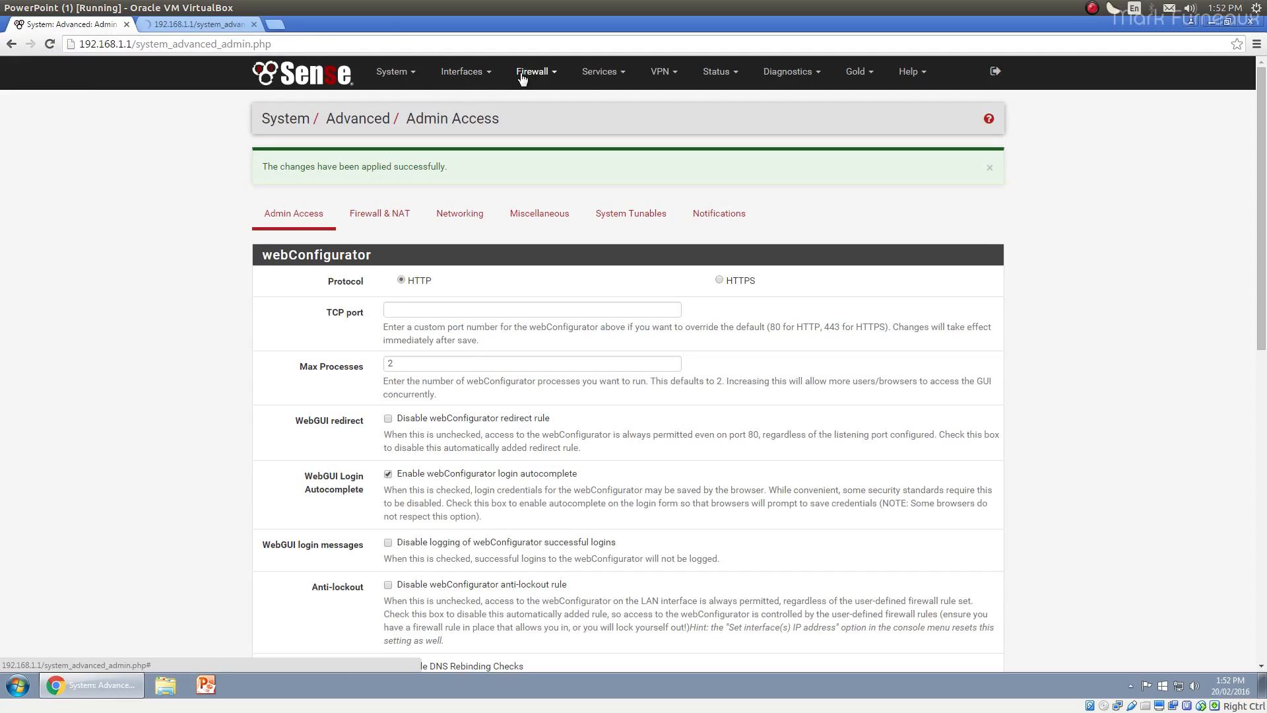
{"action": "middle_click", "coordinate": [534, 71]}
{"action": "middle_click", "coordinate": [600, 71]}
{"action": "left_click", "coordinate": [231, 24]}
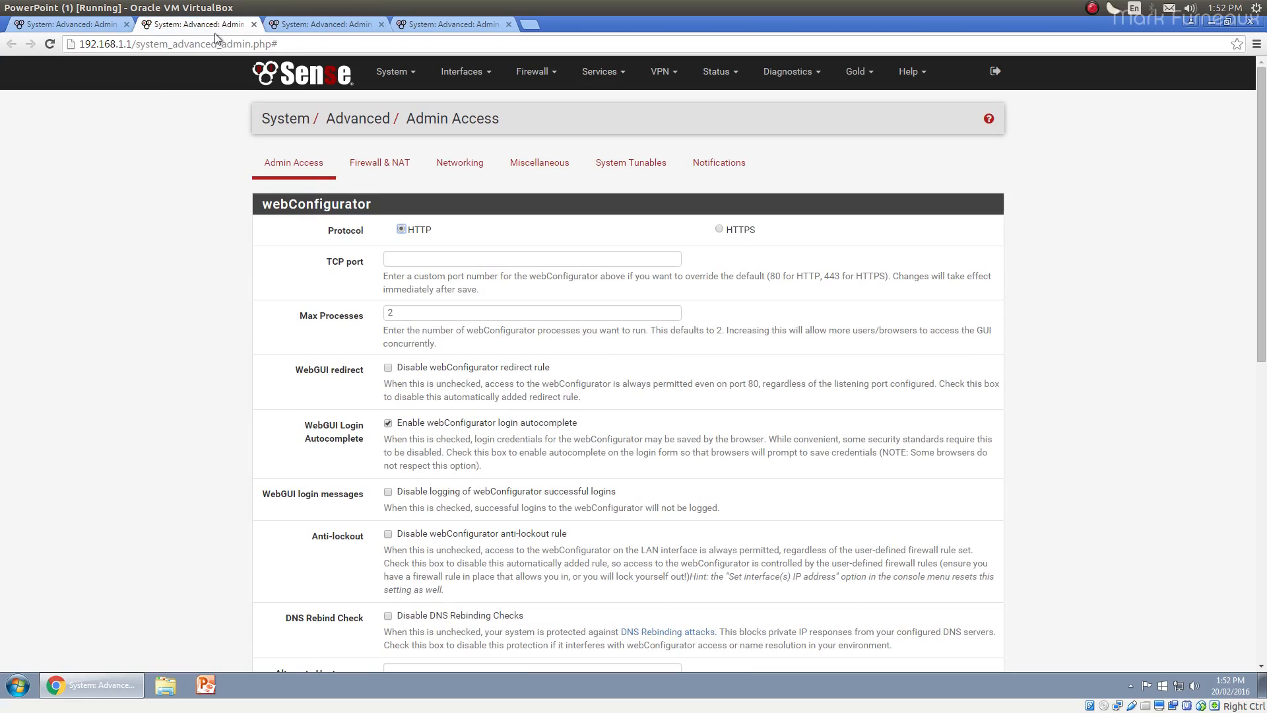
{"action": "left_click", "coordinate": [320, 83]}
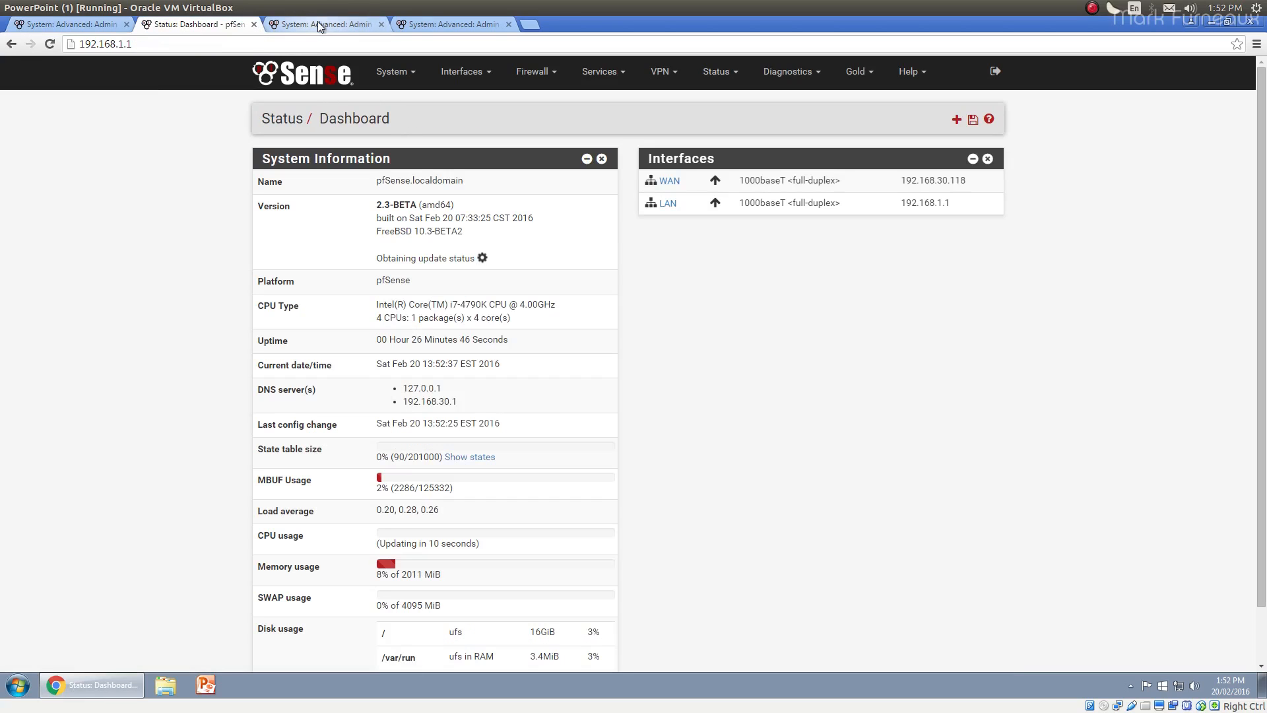
Close the remaining duplicate tabs, open Firewall NAT Port Forward in a new tab, and compare the browser tab titles
{"action": "middle_click", "coordinate": [318, 21]}
{"action": "left_click", "coordinate": [535, 71]}
{"action": "left_click_drag", "start_coordinate": [543, 121], "coordinate": [327, 23]}
{"action": "left_click", "coordinate": [325, 25]}
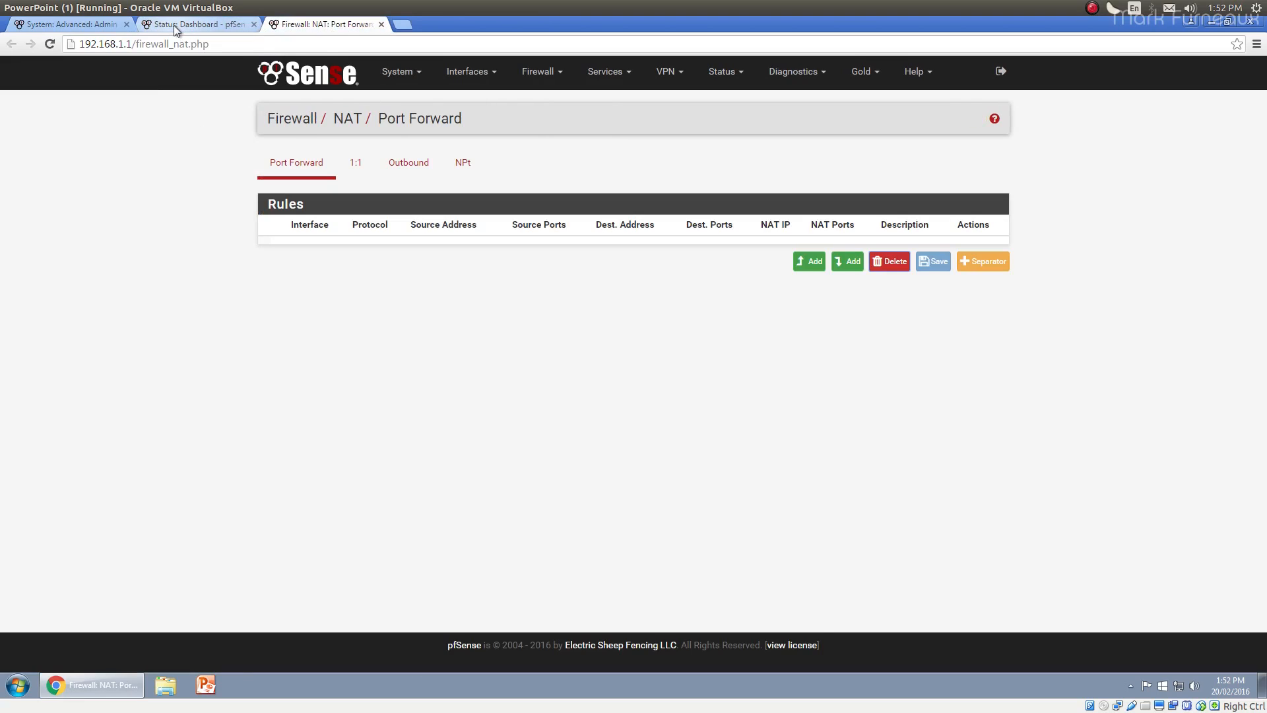
{"action": "left_click", "coordinate": [61, 25]}
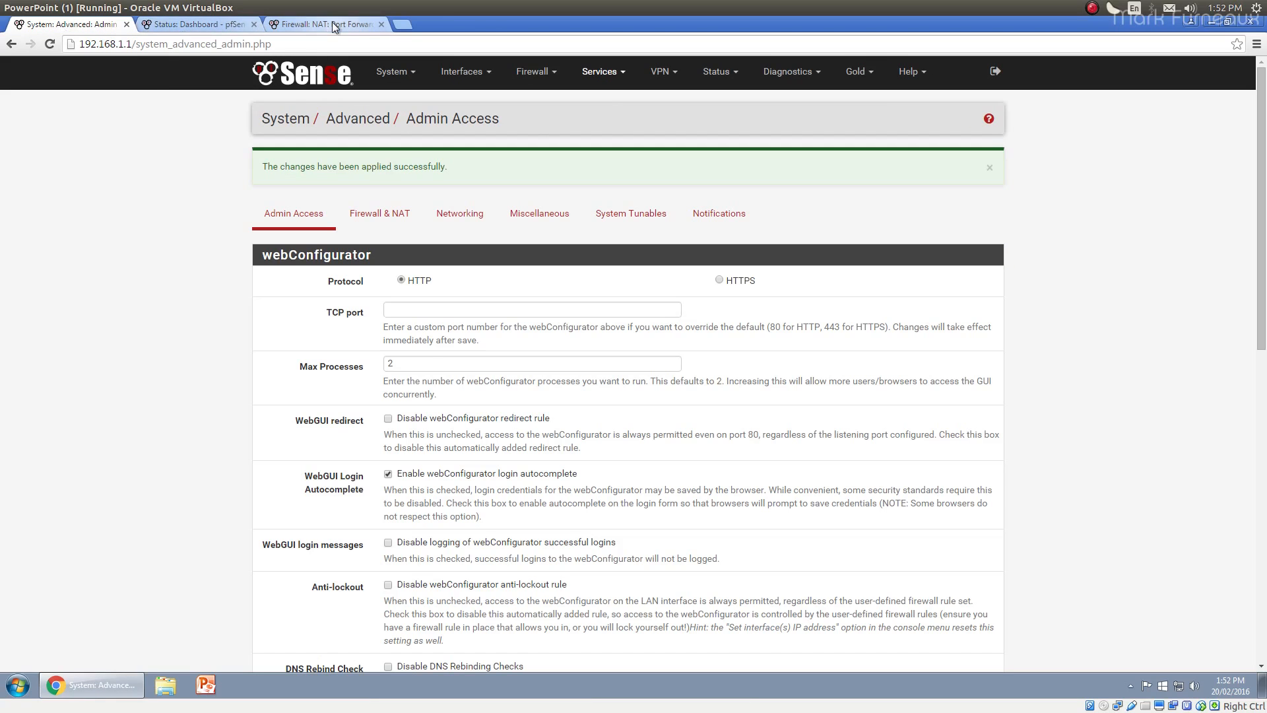
Close the Dashboard and NAT tabs and enable the Secure Shell server in the Admin Access settings
{"action": "middle_click", "coordinate": [221, 26]}
{"action": "middle_click", "coordinate": [220, 26]}
{"action": "scroll", "coordinate": [241, 390], "scroll_direction": "down", "scroll_amount": 15}
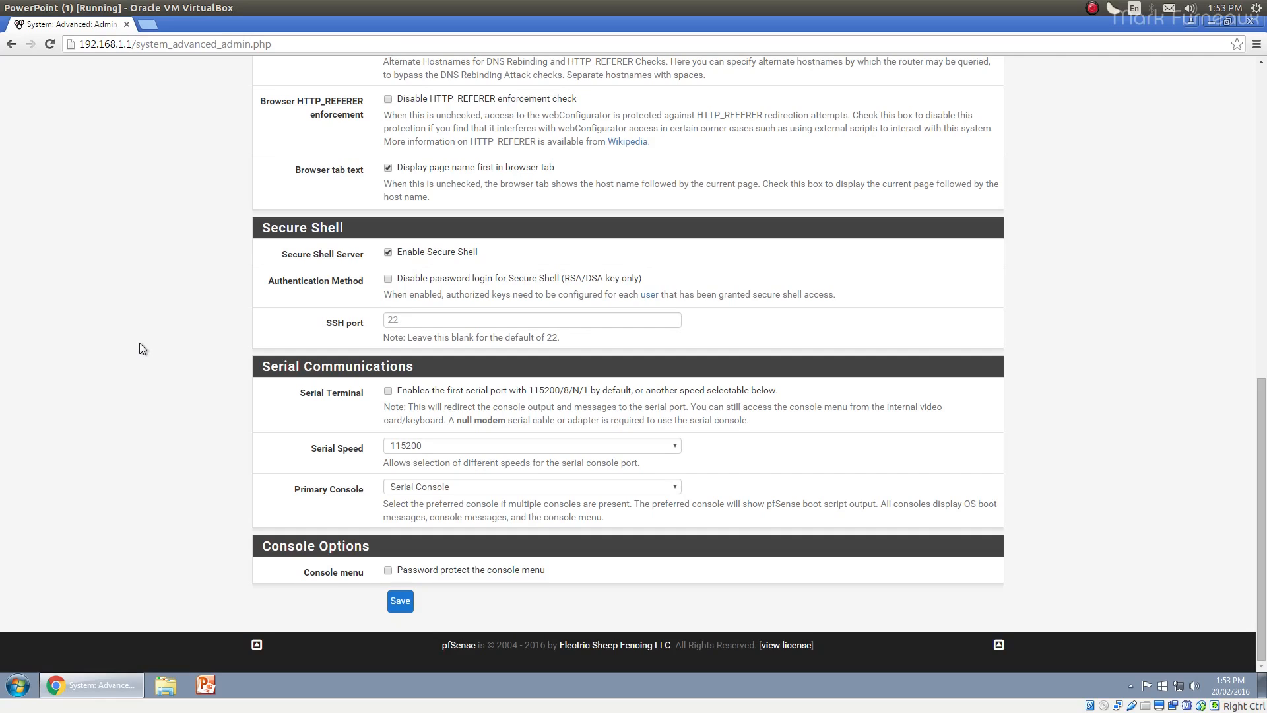
Check the pfSense console menu, return to the Admin Access settings, and set the SSH port to 2222
{"action": "key", "text": "alt+Tab"}
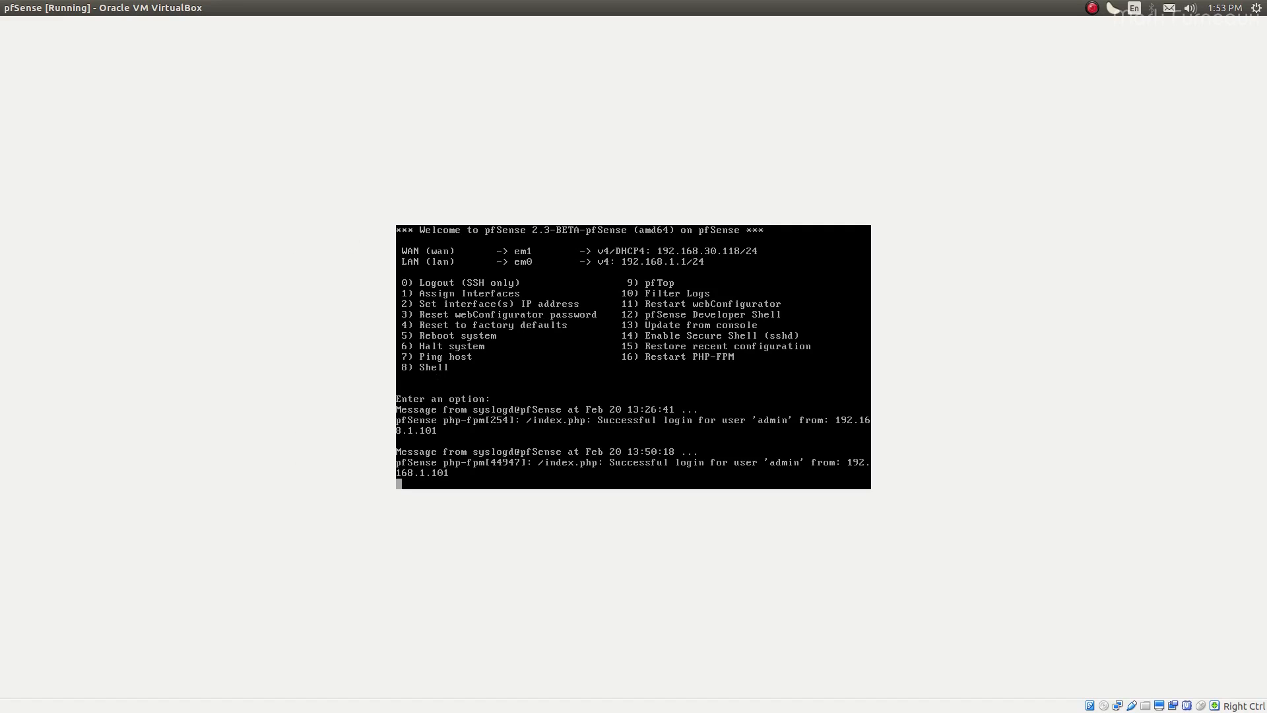
{"action": "key", "text": "alt+Tab"}
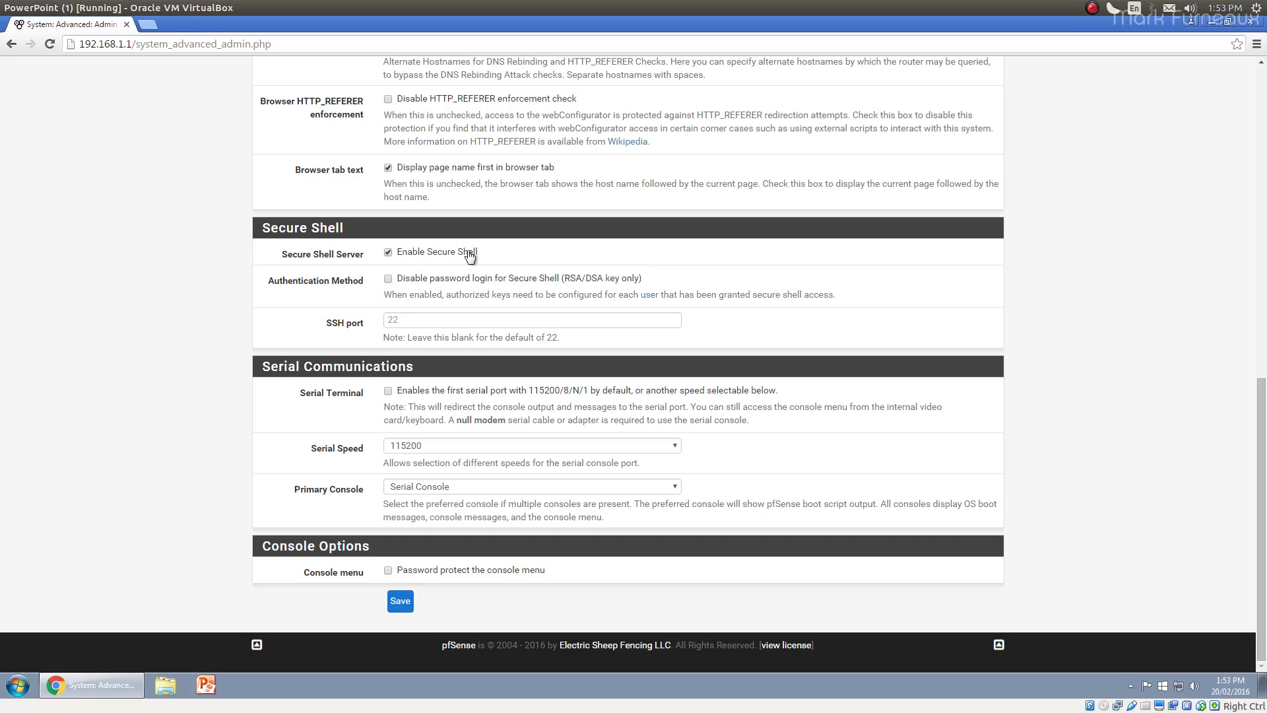
{"action": "left_click", "coordinate": [417, 324]}
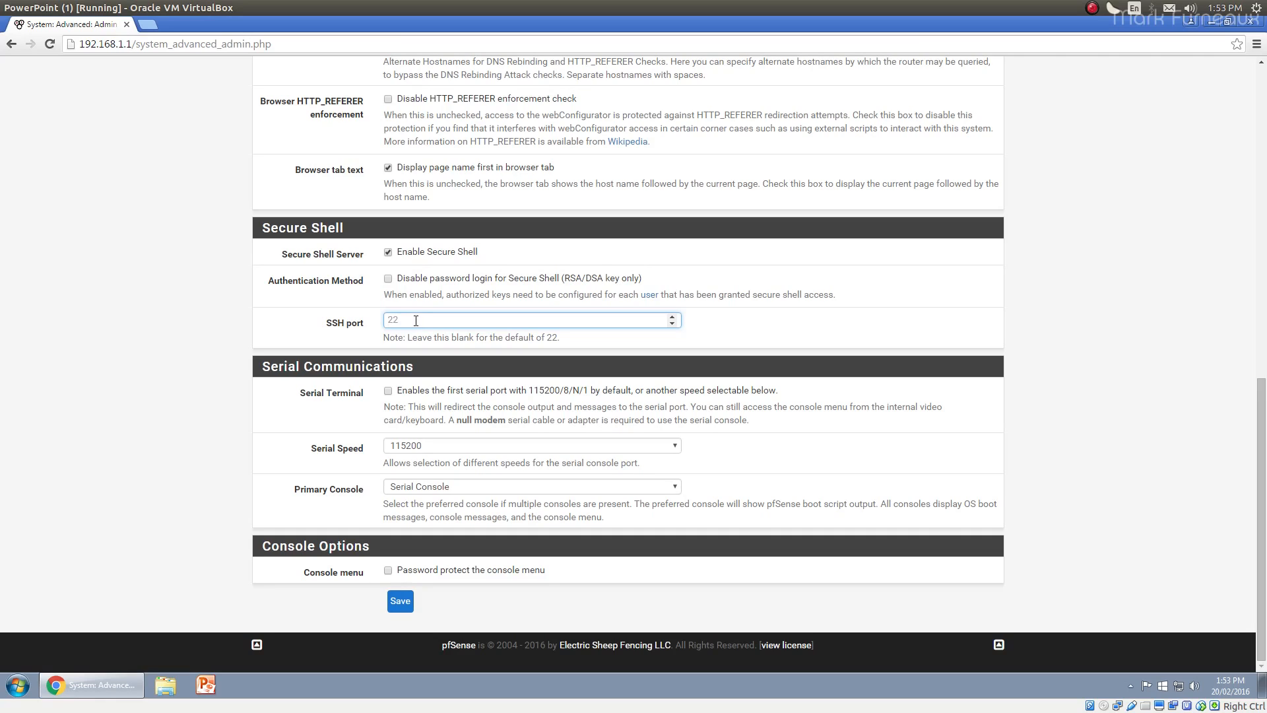
{"action": "type", "text": "2222"}
{"action": "left_click", "coordinate": [125, 363]}
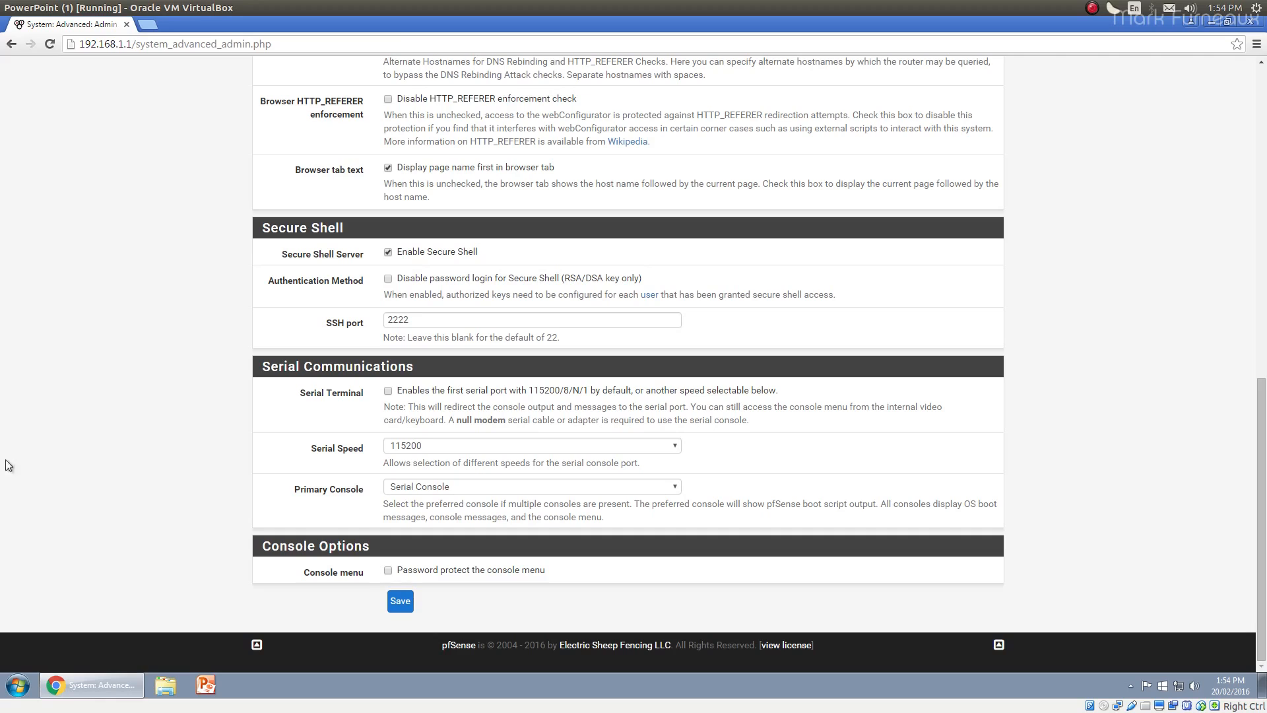
Switch to the pfSense console, open the root shell with option 8, and exit it
{"action": "key", "text": "alt+Tab"}
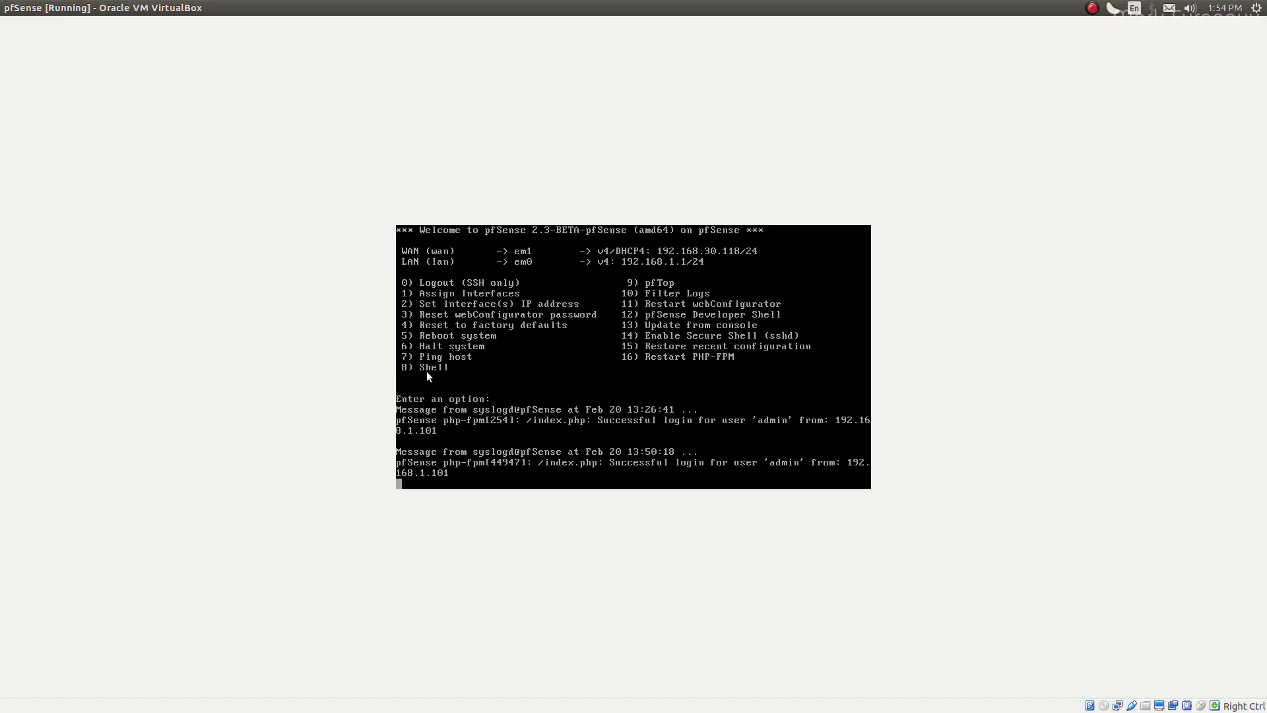
{"action": "key", "text": "Return"}
{"action": "type", "text": "8"}
{"action": "key", "text": "Return"}
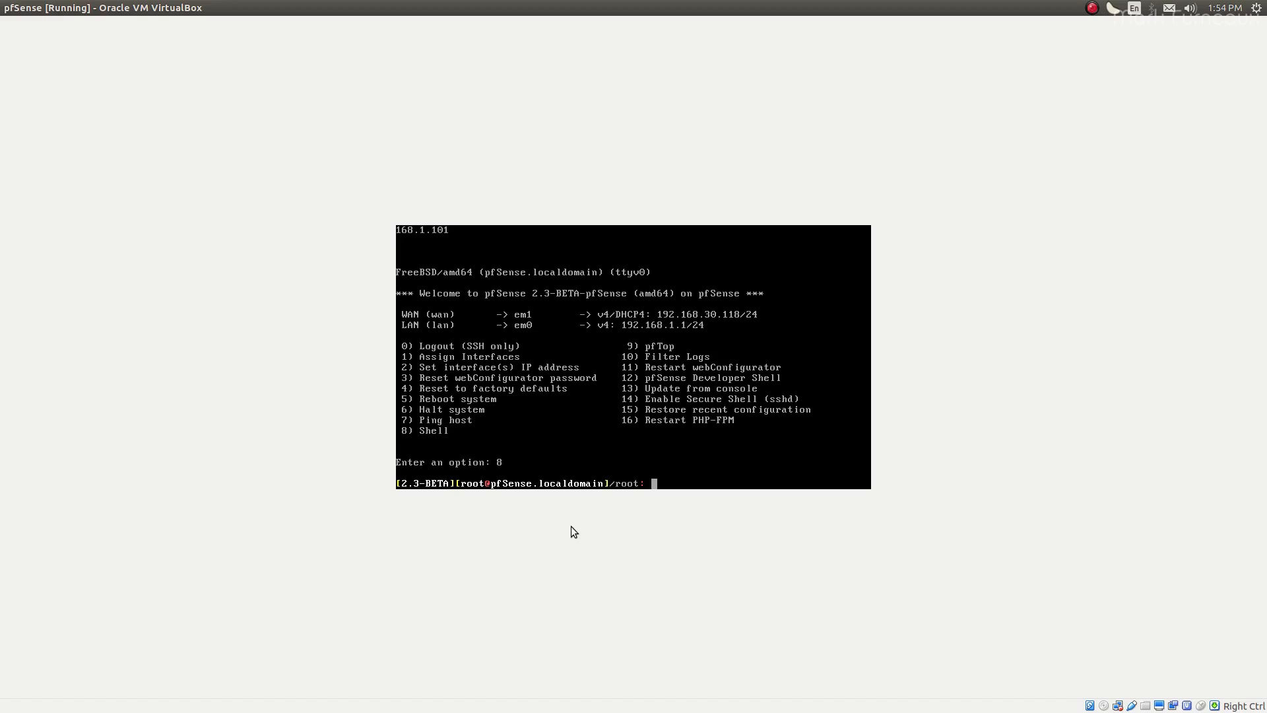
{"action": "type", "text": "exit"}
{"action": "key", "text": "Return"}
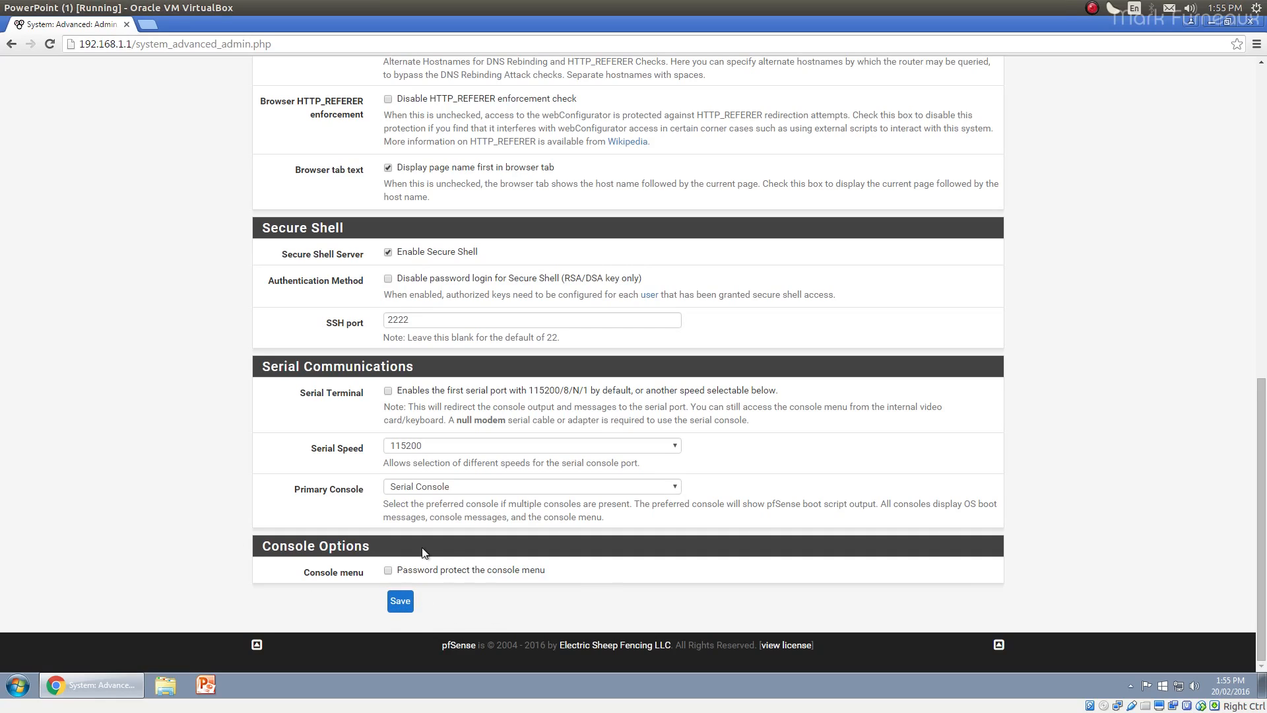
Save the Admin Access settings and mark all SSH notices as read from the Firewall & NAT page
{"action": "left_click", "coordinate": [396, 600]}
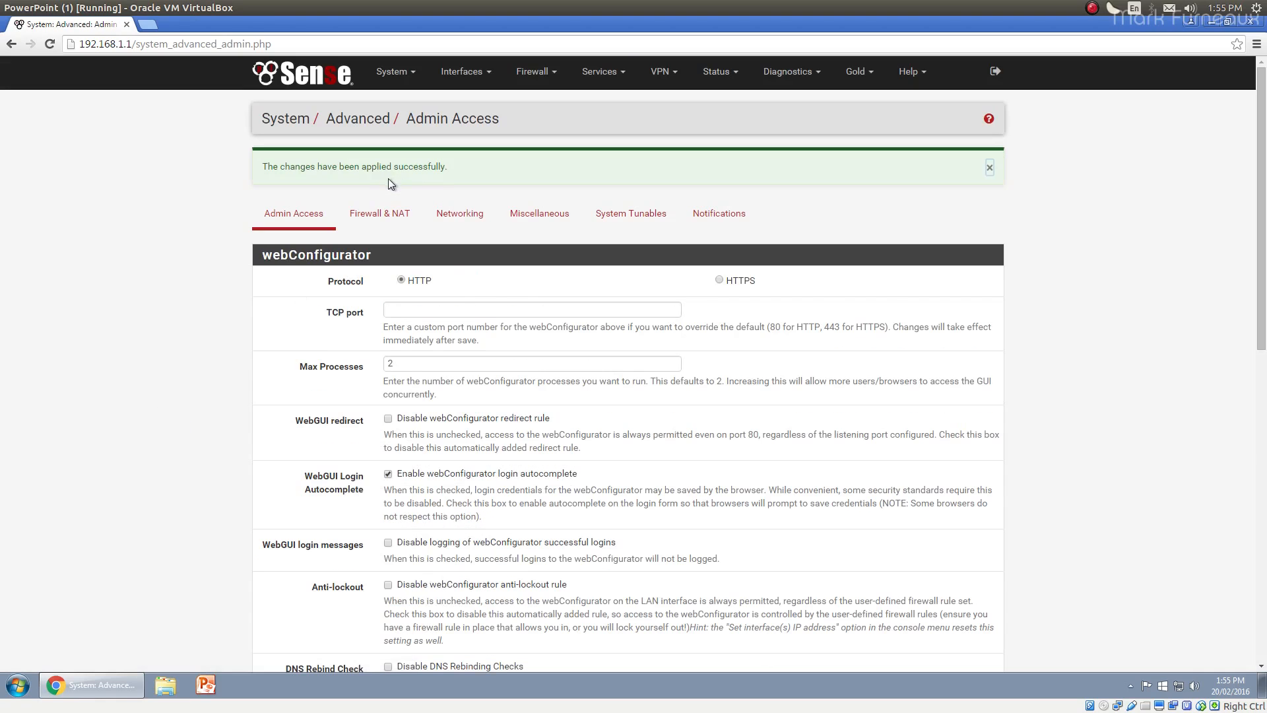
{"action": "left_click", "coordinate": [382, 219]}
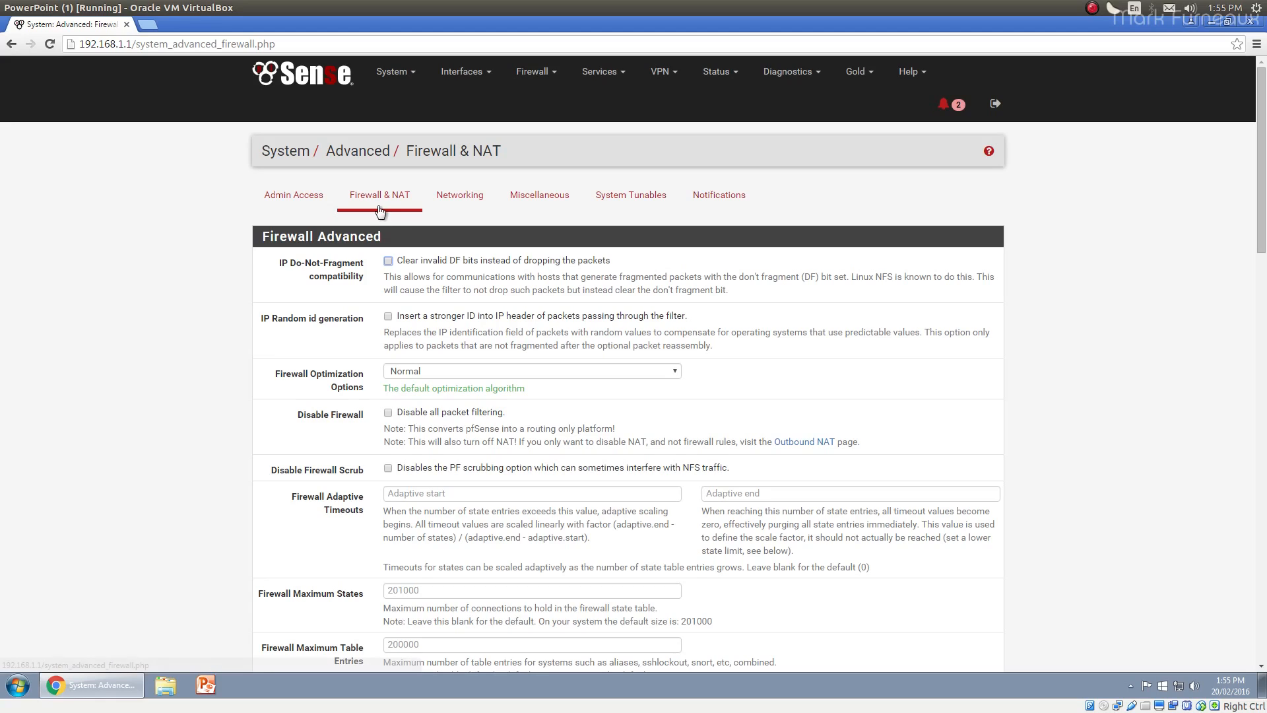
{"action": "left_click", "coordinate": [952, 113]}
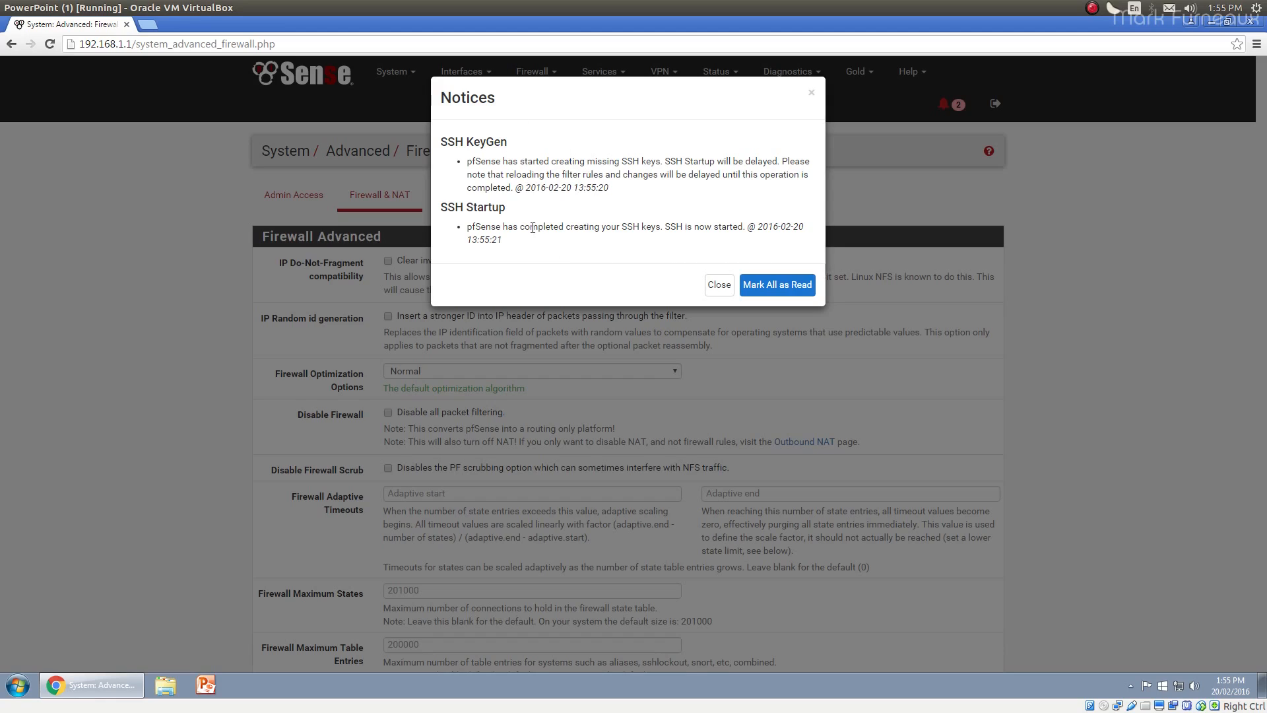
{"action": "left_click", "coordinate": [794, 288]}
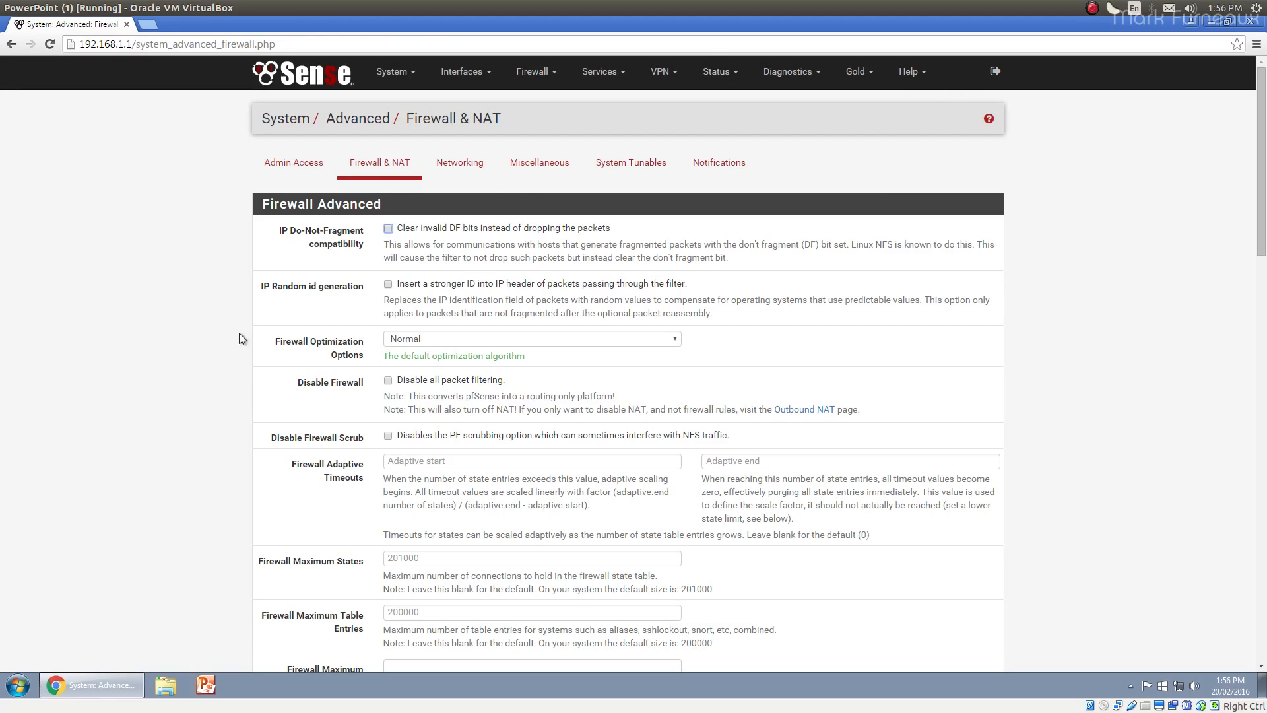
Set the Firewall Optimization Options to Conservative in the Firewall Advanced settings
{"action": "scroll", "coordinate": [627, 272], "scroll_direction": "down", "scroll_amount": 1}
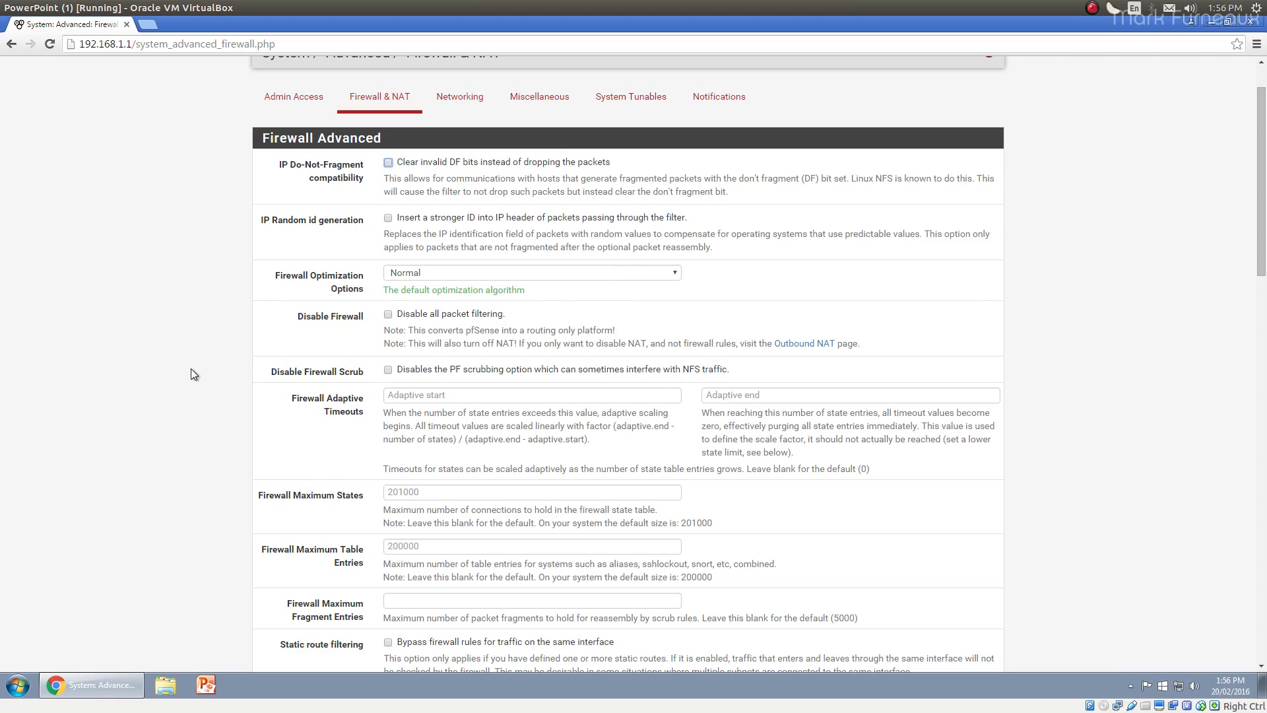
{"action": "scroll", "coordinate": [198, 369], "scroll_direction": "up", "scroll_amount": 1}
{"action": "scroll", "coordinate": [217, 349], "scroll_direction": "down", "scroll_amount": 1}
{"action": "left_click", "coordinate": [441, 277]}
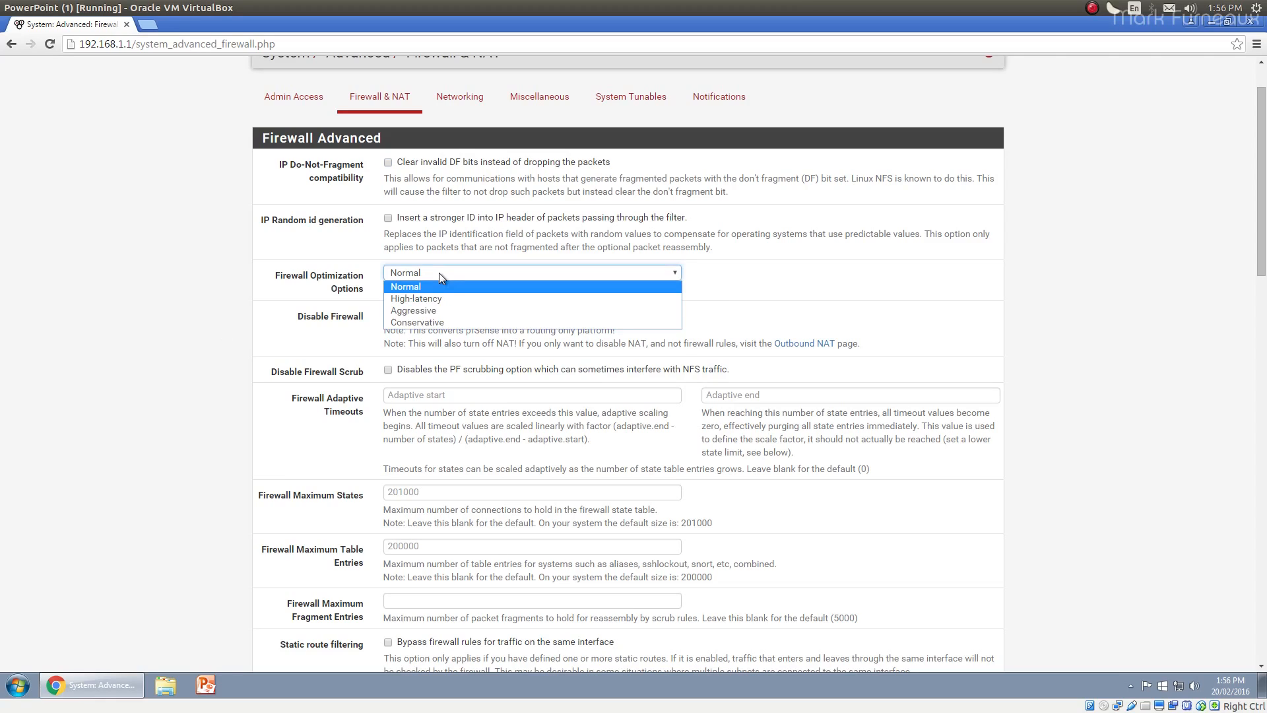
{"action": "left_click", "coordinate": [437, 286]}
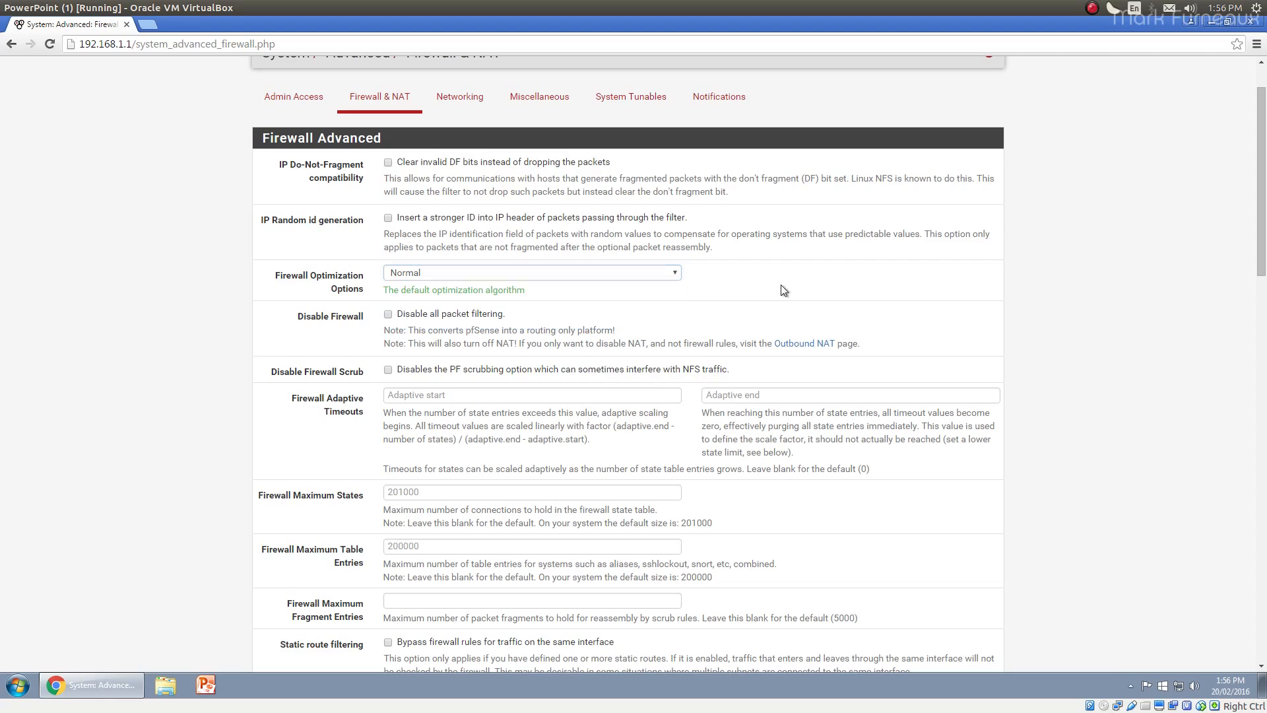
{"action": "left_click_drag", "start_coordinate": [431, 289], "coordinate": [535, 295]}
{"action": "left_click", "coordinate": [533, 305]}
{"action": "left_click", "coordinate": [530, 273]}
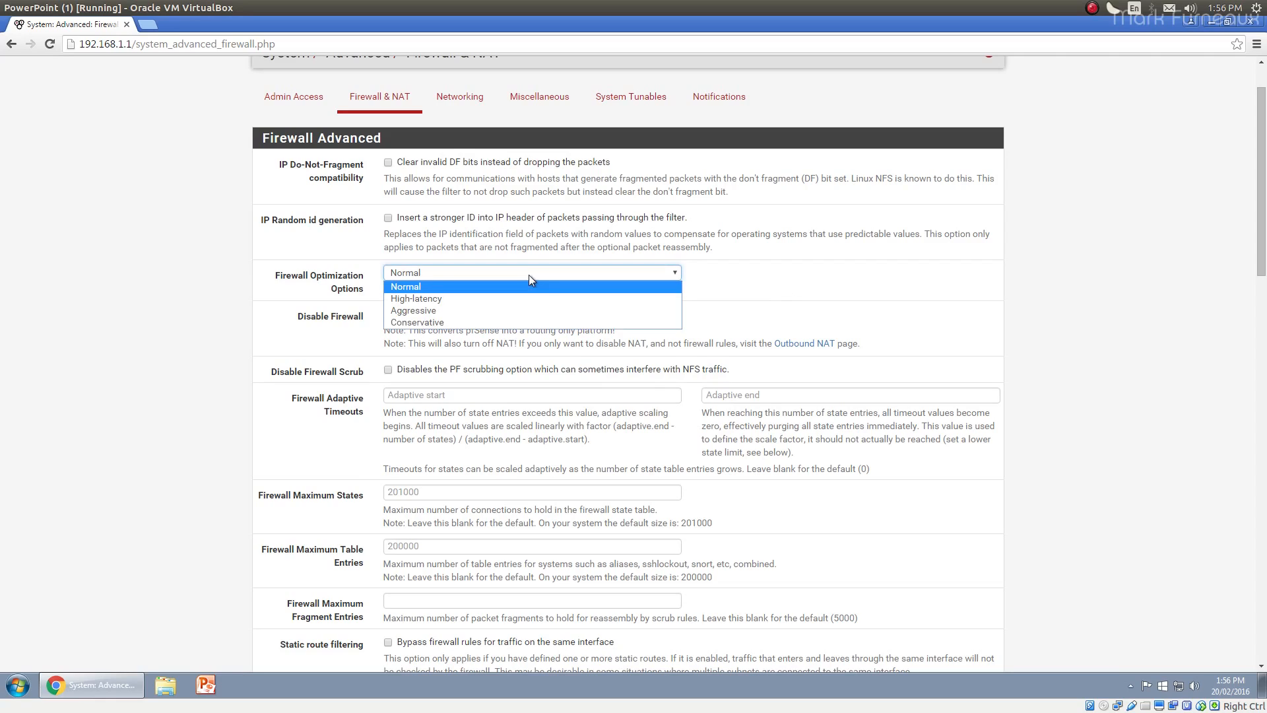
{"action": "left_click", "coordinate": [455, 320]}
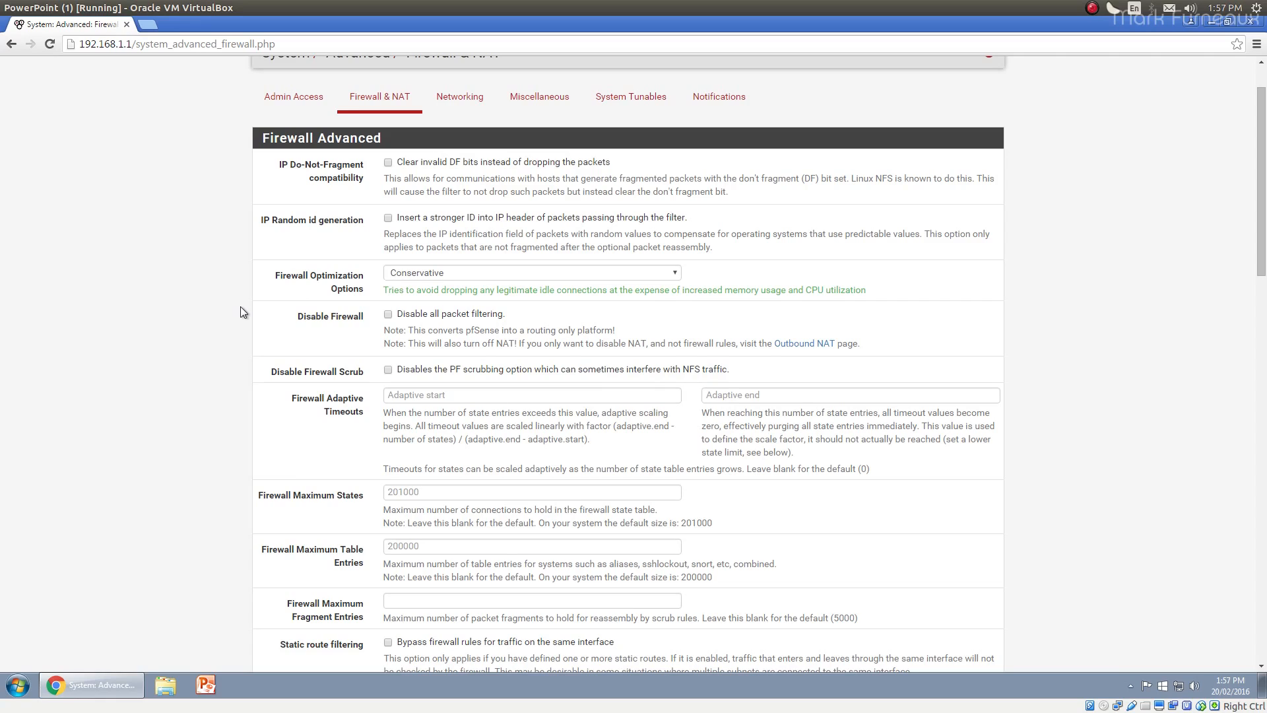
Examine the available choices for Firewall Optimization Options without changing the selection
{"action": "left_click", "coordinate": [466, 276]}
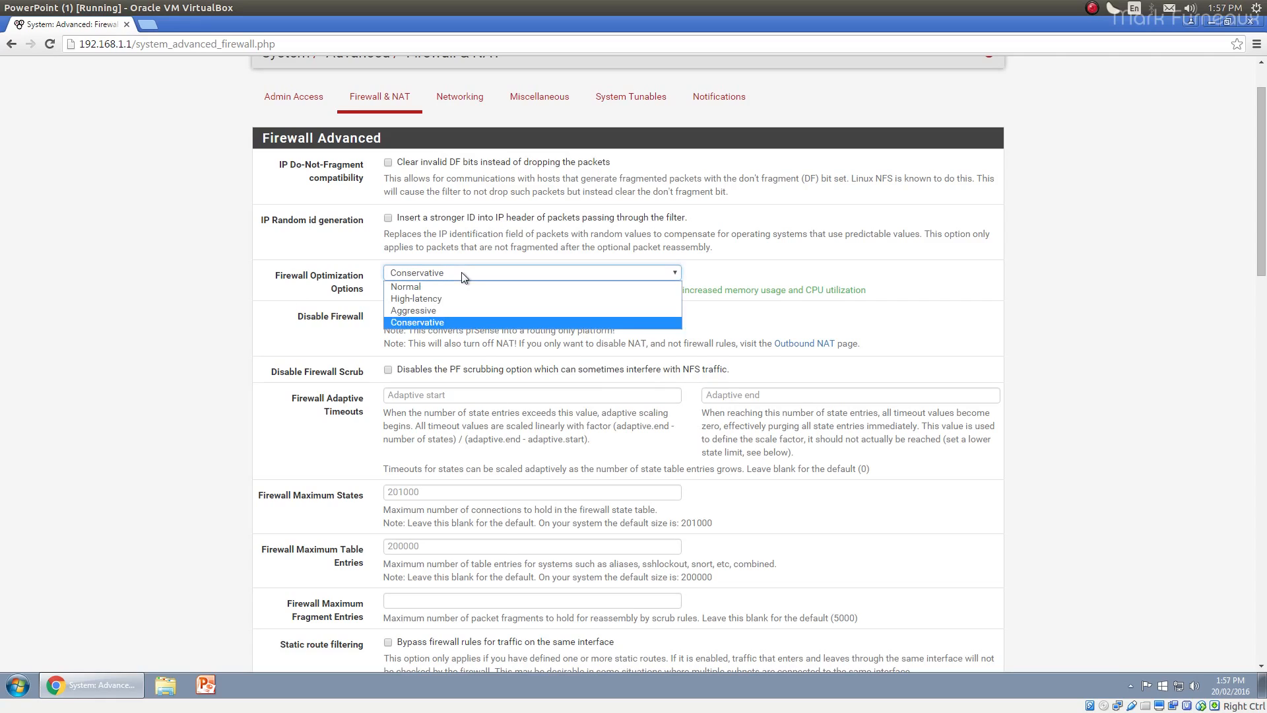
{"action": "left_click", "coordinate": [228, 301]}
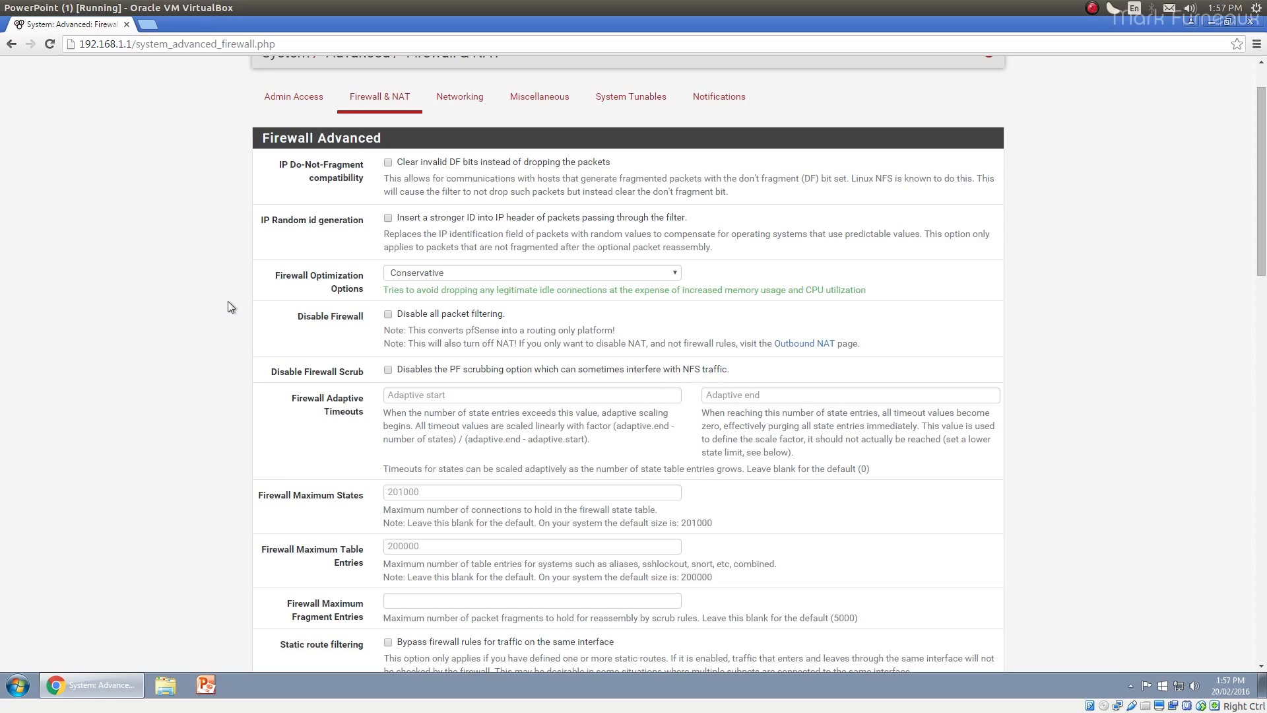
{"action": "left_click", "coordinate": [396, 271]}
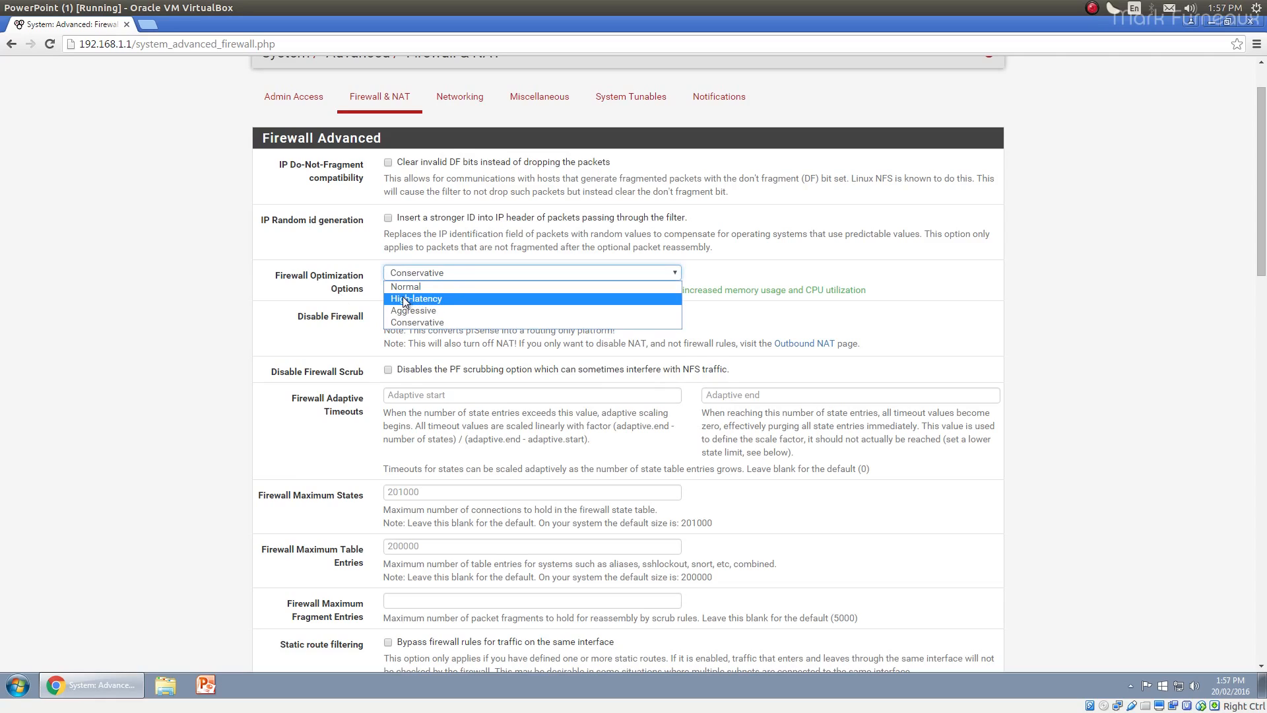
{"action": "left_click", "coordinate": [238, 302]}
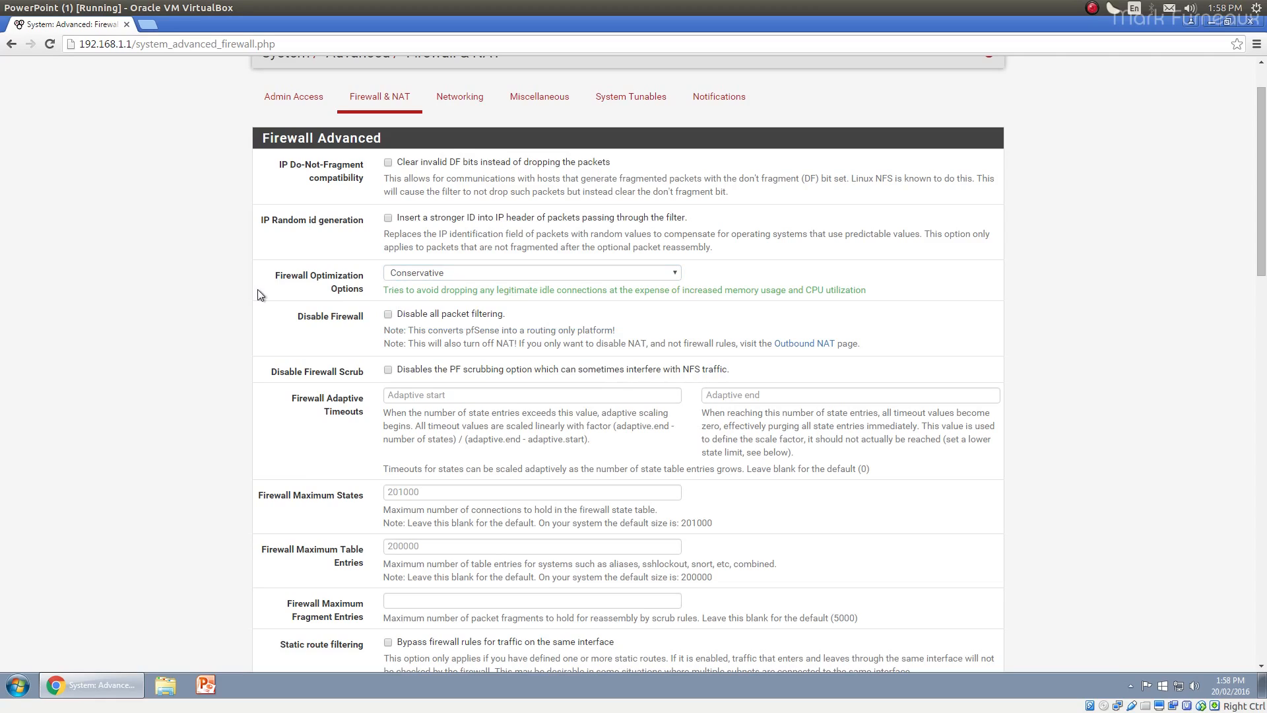
{"action": "left_click", "coordinate": [446, 275]}
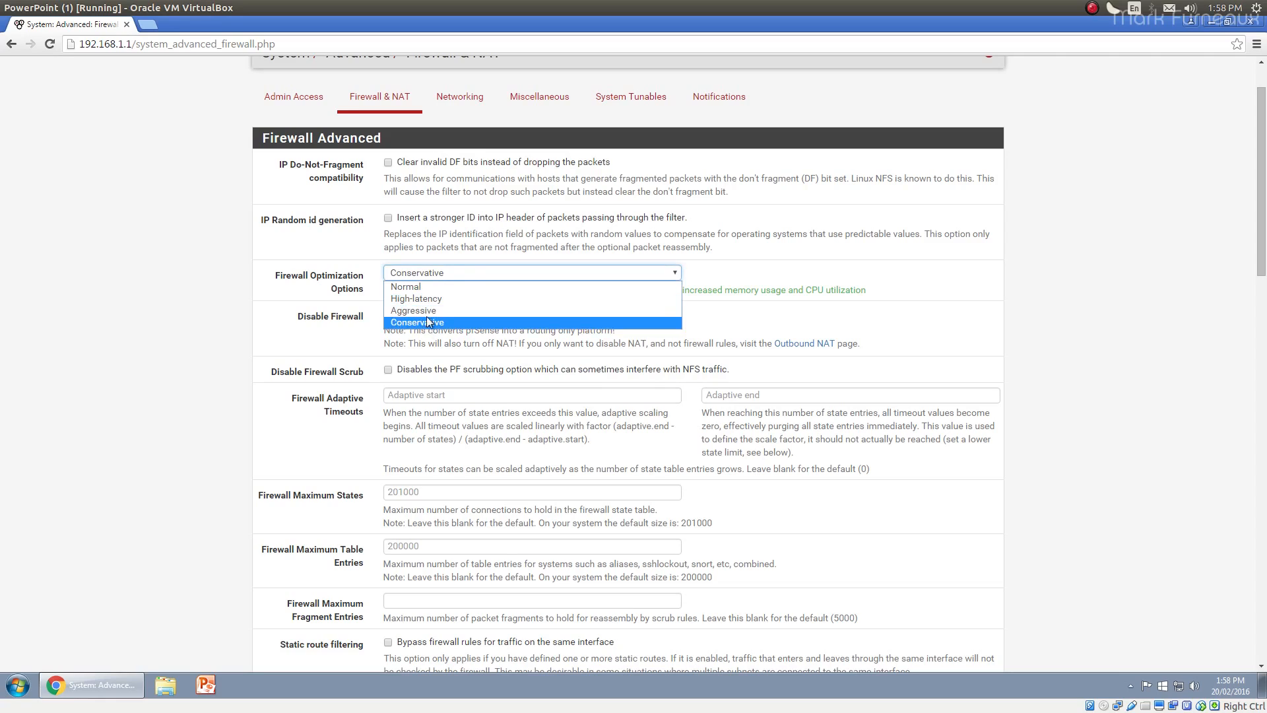
{"action": "left_click", "coordinate": [209, 318]}
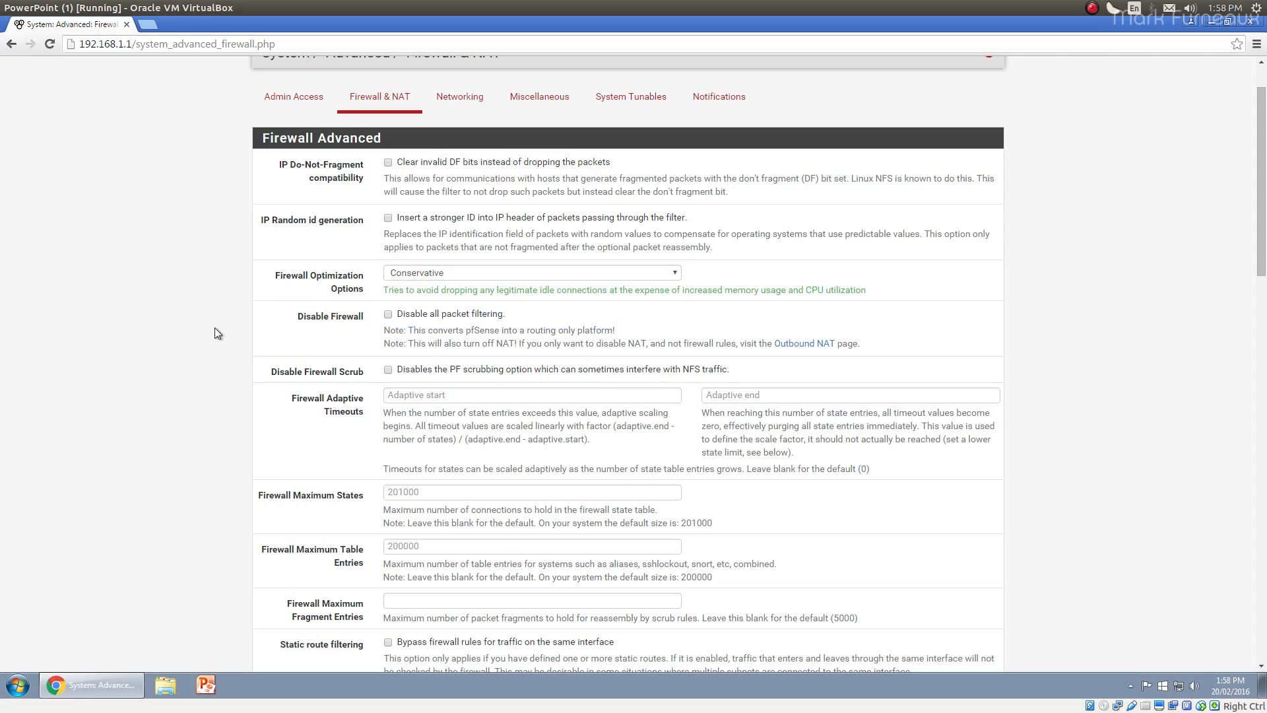
{"action": "left_click", "coordinate": [458, 275]}
{"action": "left_click", "coordinate": [204, 291]}
Review the remaining Firewall Advanced options and the update frequency choices for Bogon Networks
{"action": "scroll", "coordinate": [252, 393], "scroll_direction": "down", "scroll_amount": 1}
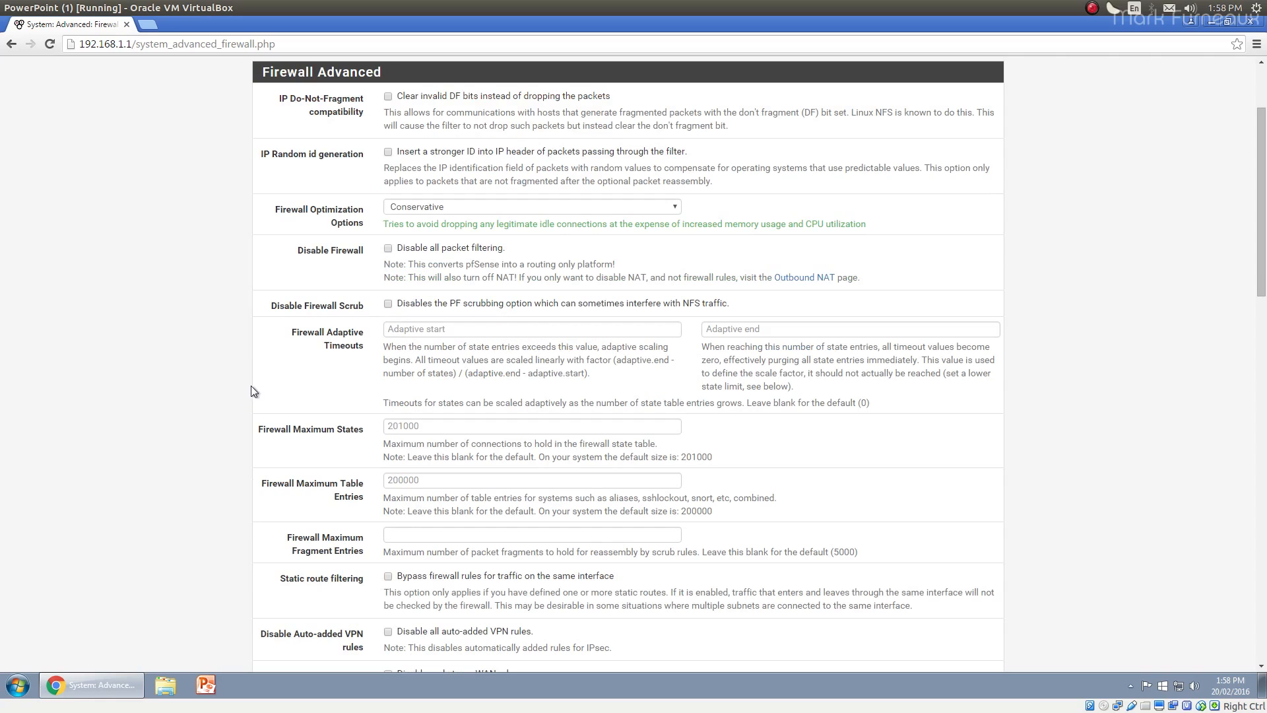
{"action": "scroll", "coordinate": [439, 304], "scroll_direction": "down", "scroll_amount": 2}
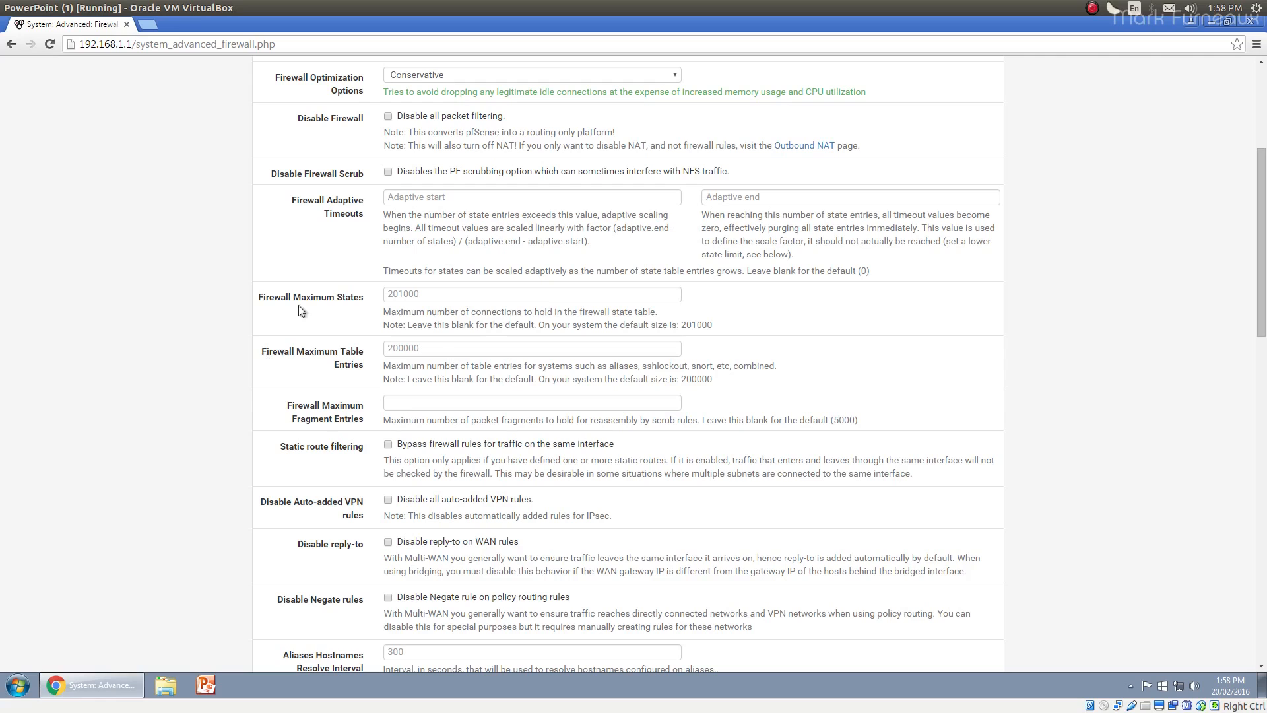
{"action": "scroll", "coordinate": [454, 356], "scroll_direction": "down", "scroll_amount": 1}
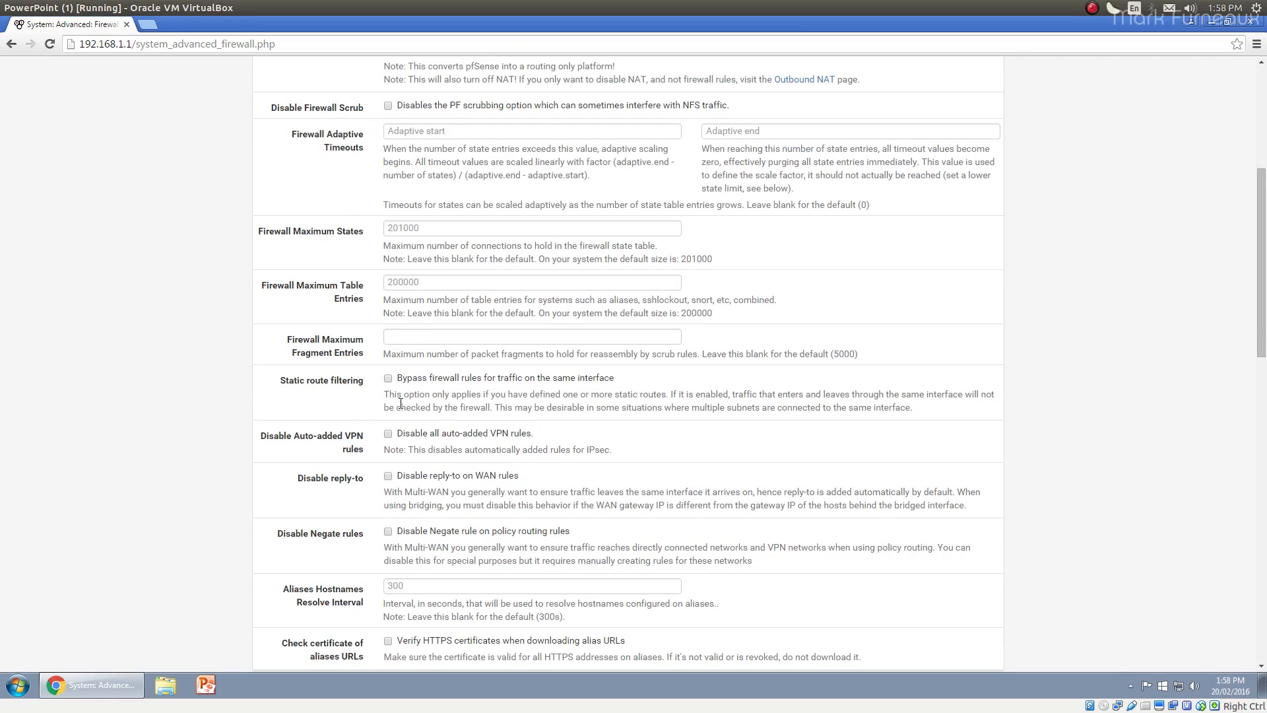
{"action": "scroll", "coordinate": [178, 442], "scroll_direction": "down", "scroll_amount": 1}
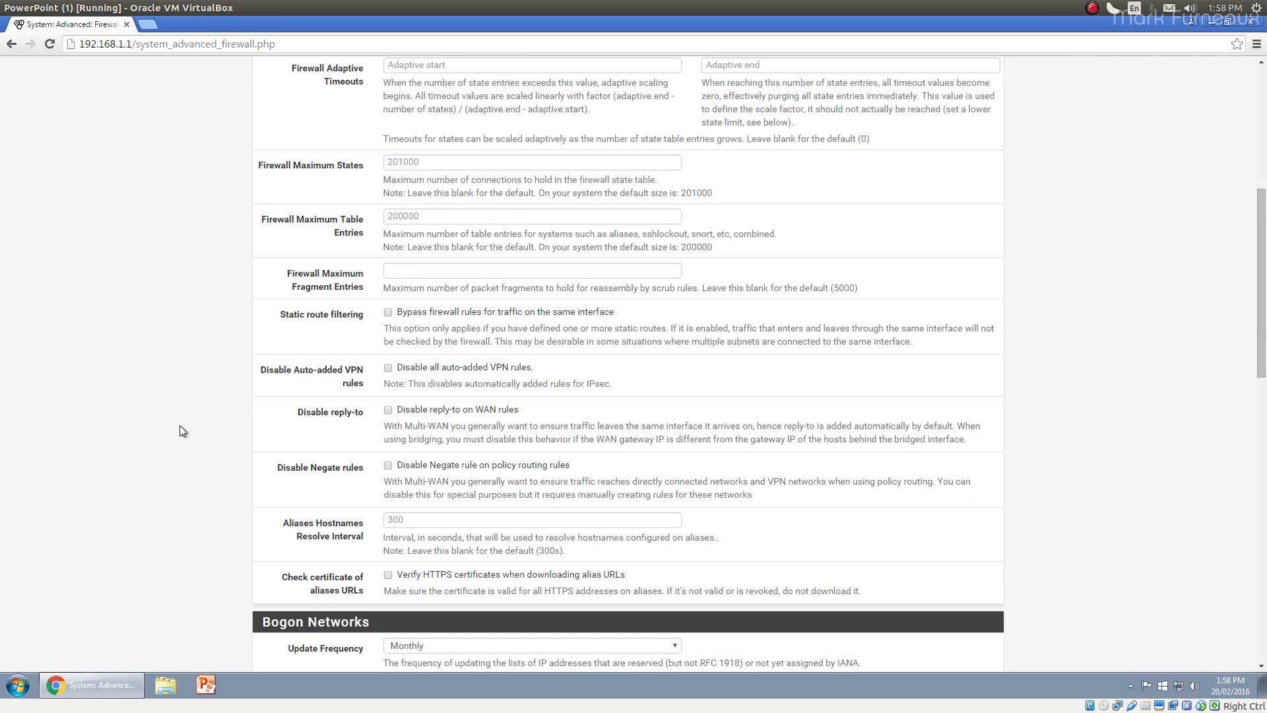
{"action": "scroll", "coordinate": [180, 426], "scroll_direction": "down", "scroll_amount": 8}
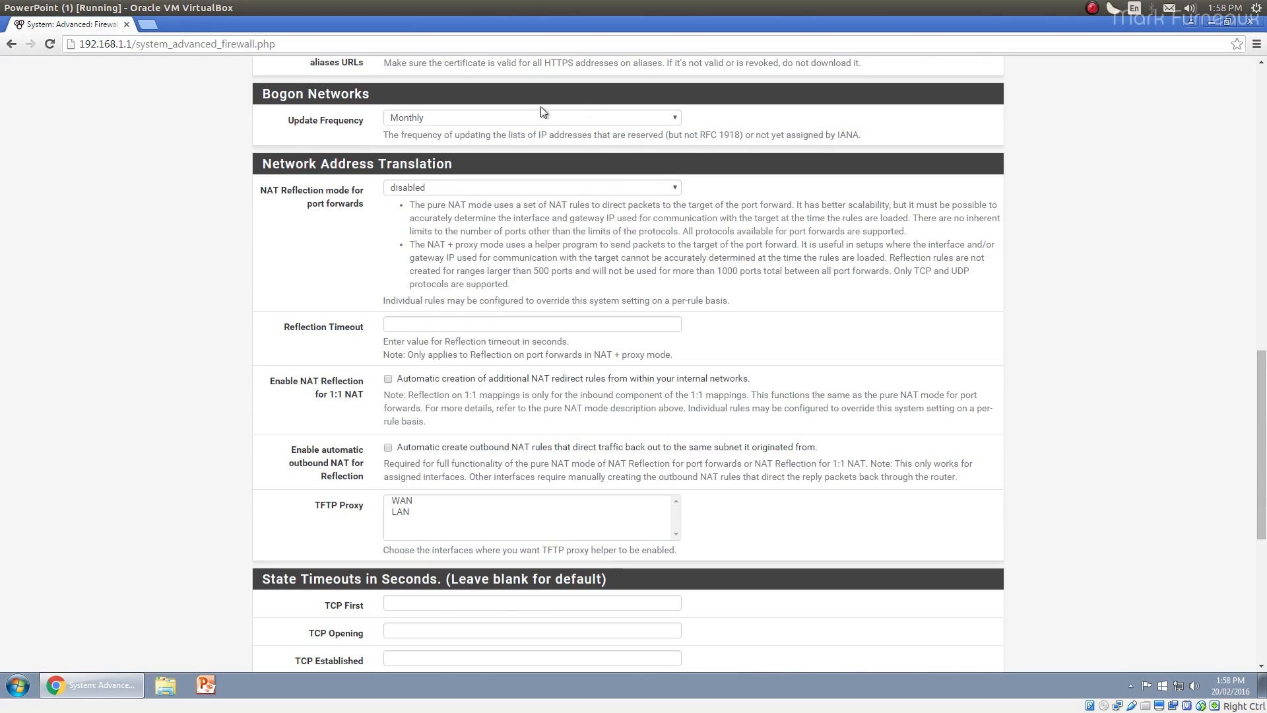
{"action": "scroll", "coordinate": [443, 132], "scroll_direction": "up", "scroll_amount": 1}
{"action": "left_click_drag", "start_coordinate": [262, 160], "coordinate": [371, 165]}
{"action": "left_click", "coordinate": [371, 165]}
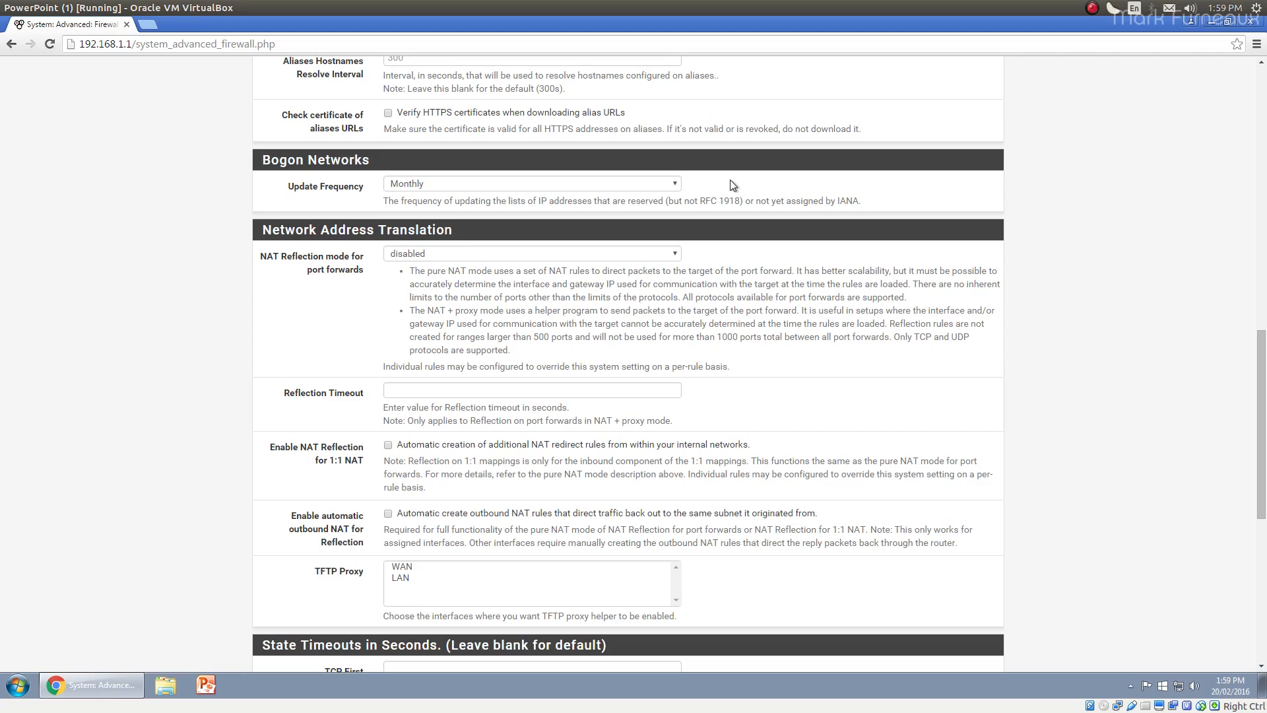
{"action": "left_click", "coordinate": [666, 184]}
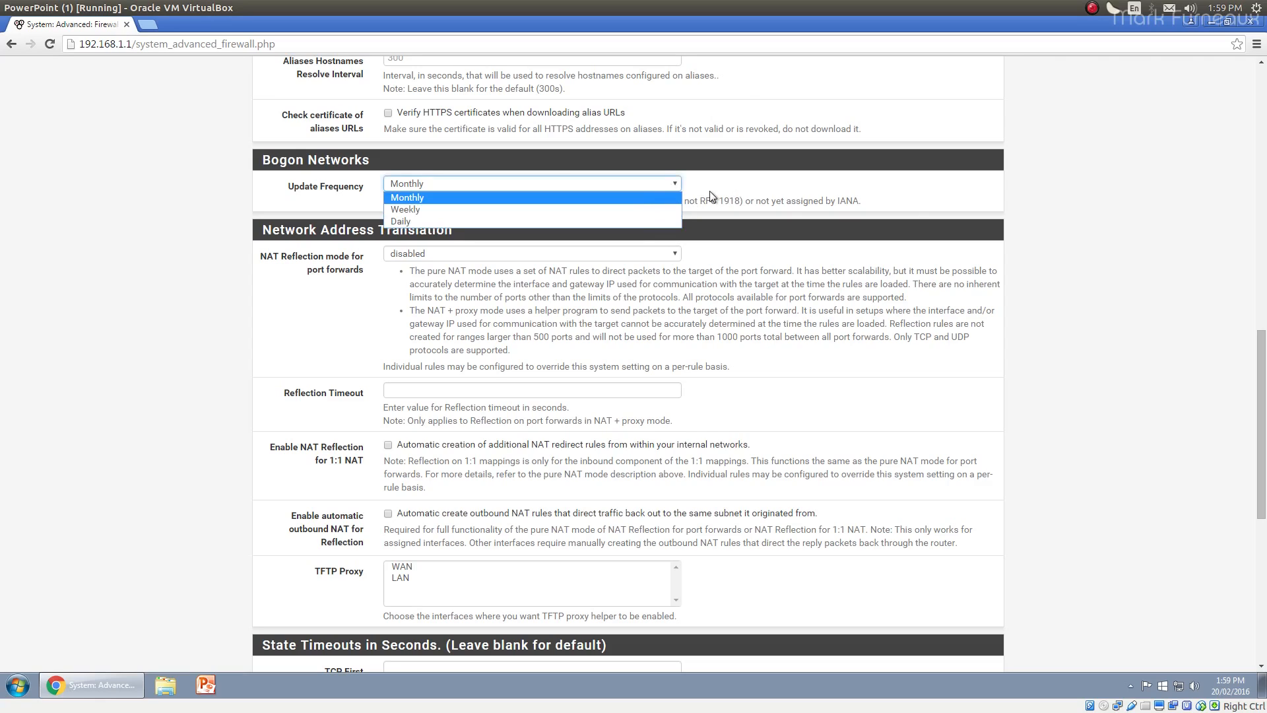
{"action": "left_click", "coordinate": [787, 188]}
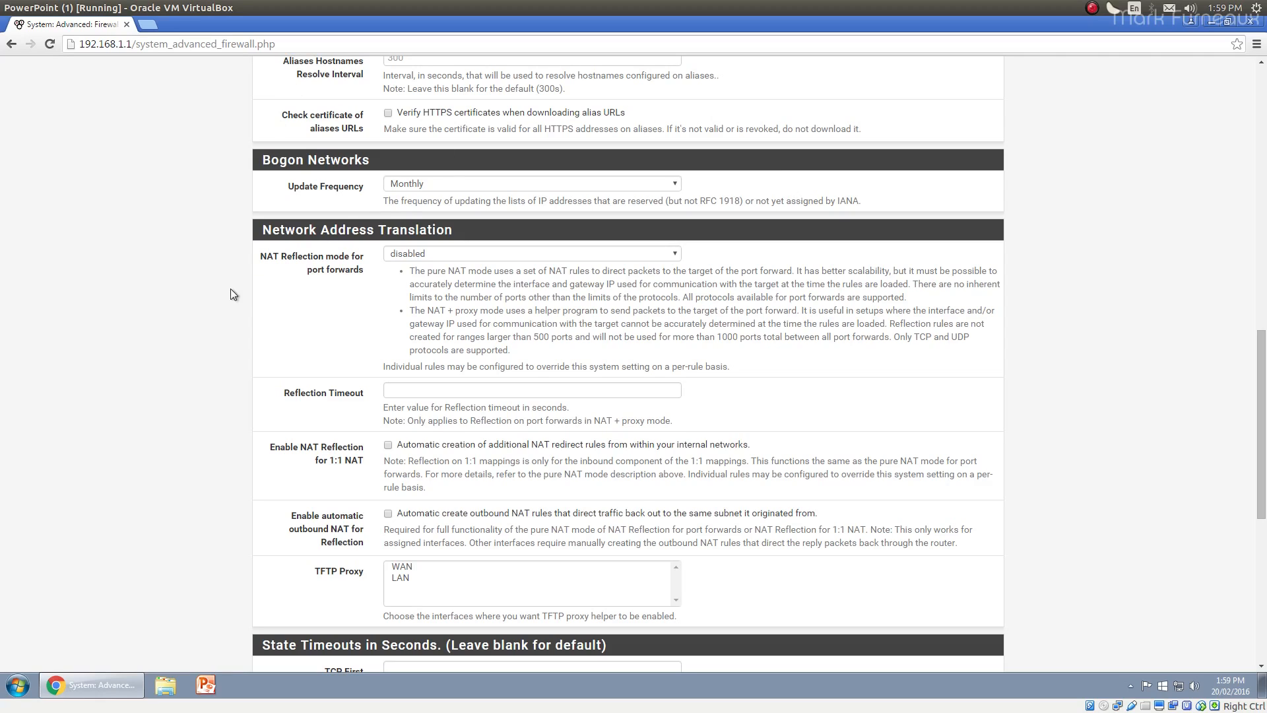
Review the Network Address Translation and State Timeouts sections and open the advanced Networking settings
{"action": "scroll", "coordinate": [236, 283], "scroll_direction": "down", "scroll_amount": 1}
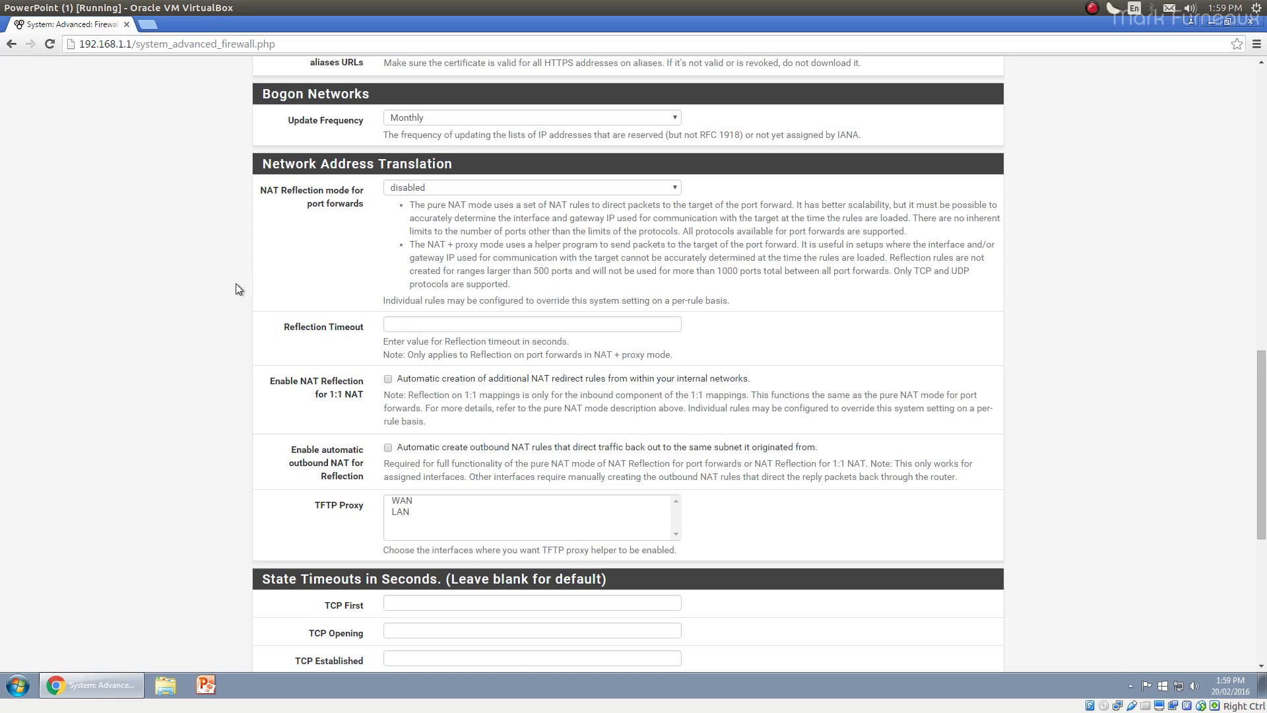
{"action": "scroll", "coordinate": [236, 279], "scroll_direction": "down", "scroll_amount": 1}
{"action": "scroll", "coordinate": [239, 284], "scroll_direction": "down", "scroll_amount": 5}
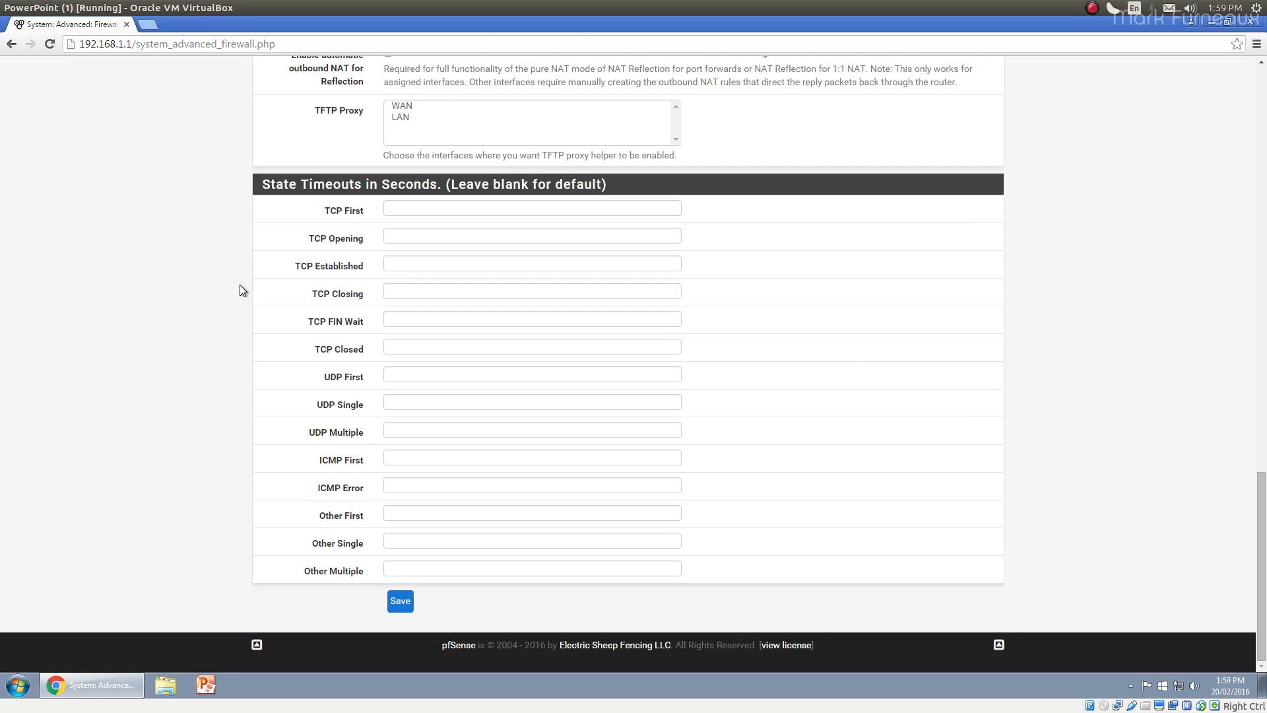
{"action": "scroll", "coordinate": [478, 459], "scroll_direction": "up", "scroll_amount": 2}
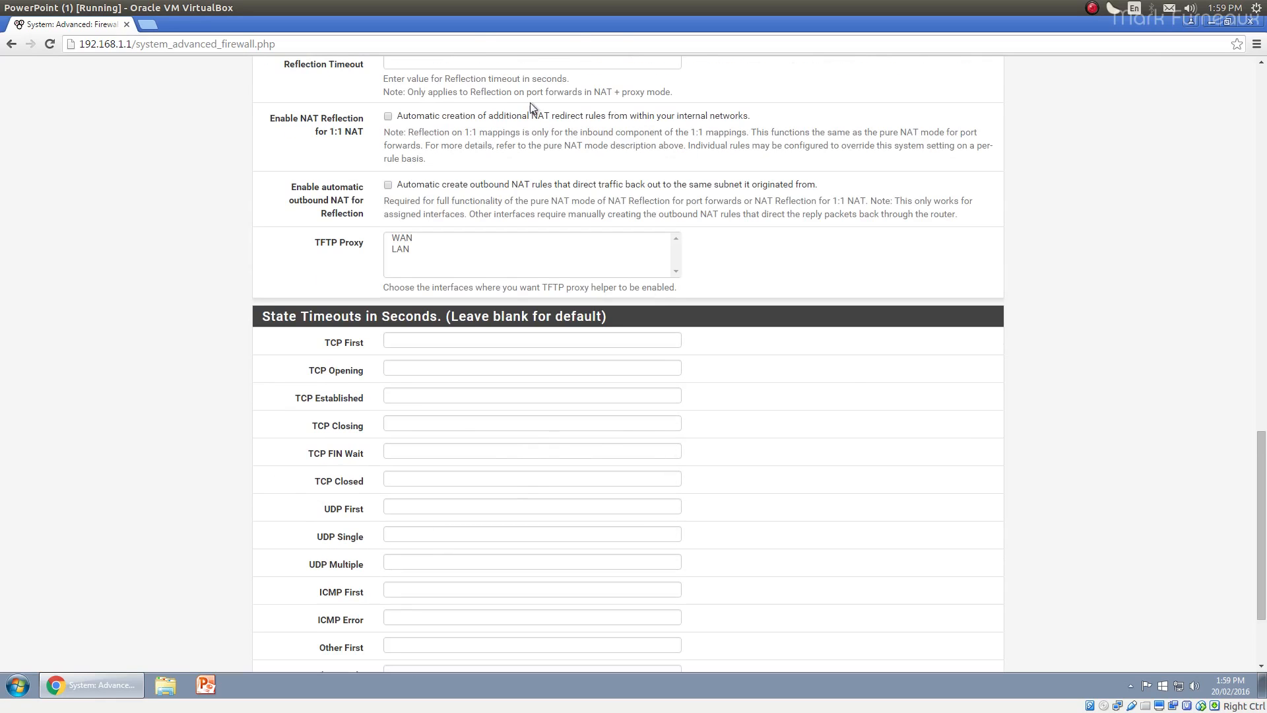
{"action": "scroll", "coordinate": [509, 444], "scroll_direction": "up", "scroll_amount": 9}
{"action": "scroll", "coordinate": [220, 386], "scroll_direction": "up", "scroll_amount": 8}
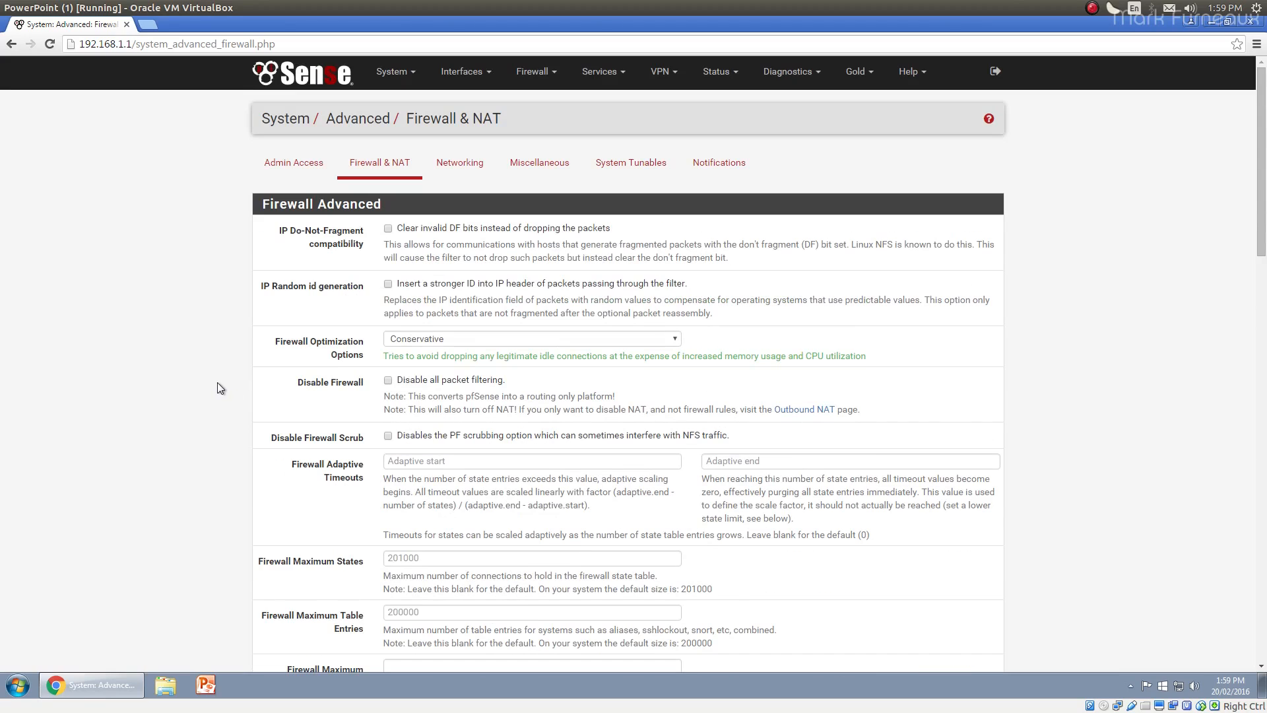
{"action": "left_click", "coordinate": [466, 173]}
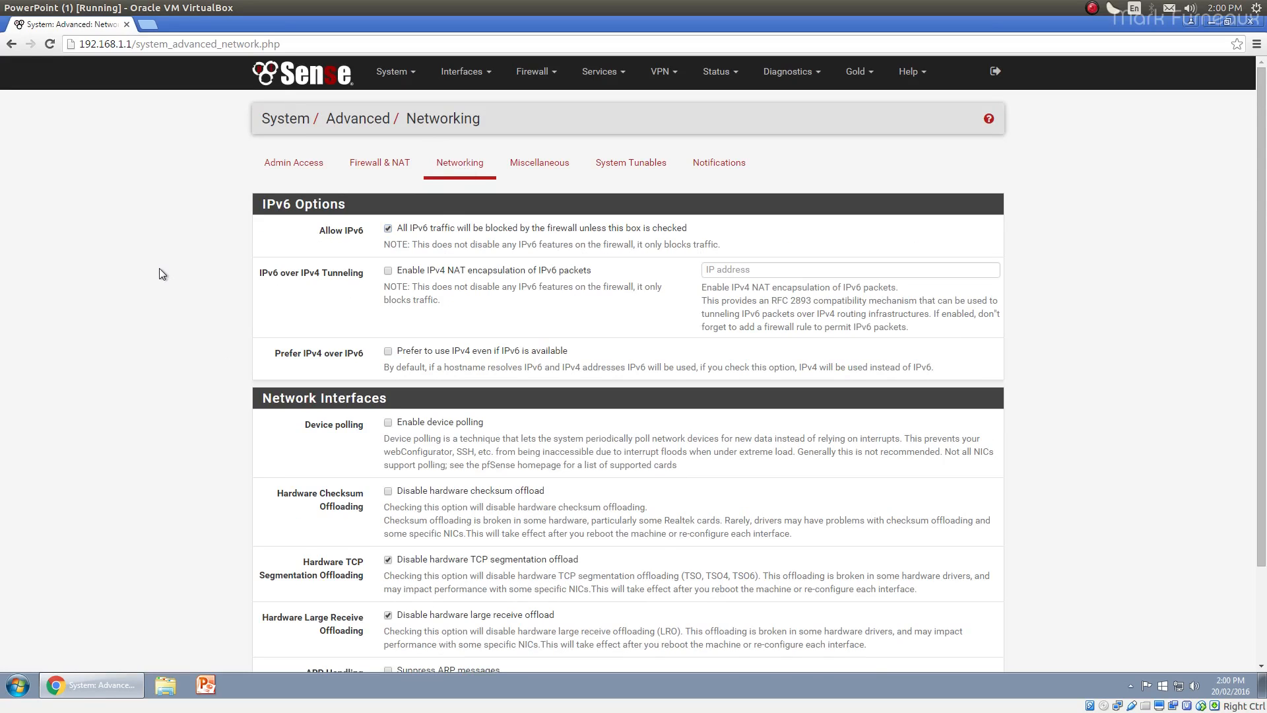
Disable the Allow IPv6 option on the advanced Networking page and save the settings
{"action": "scroll", "coordinate": [149, 273], "scroll_direction": "down", "scroll_amount": 2}
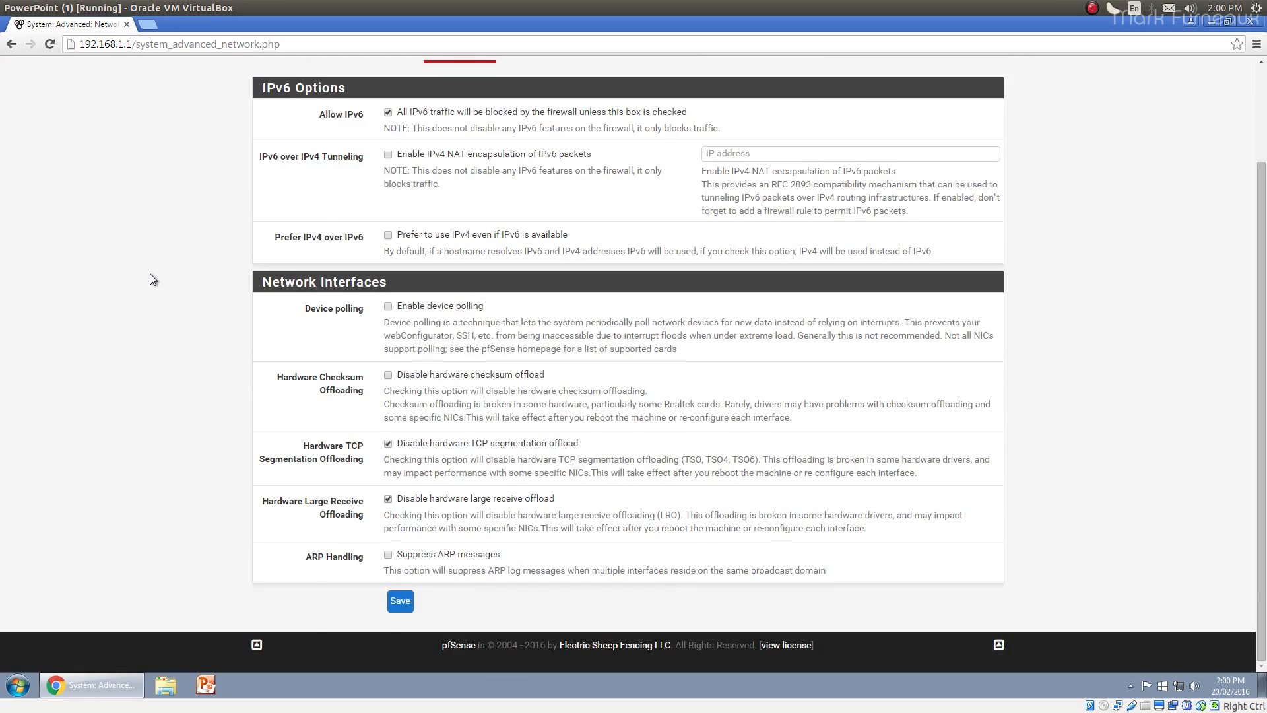
{"action": "scroll", "coordinate": [149, 273], "scroll_direction": "up", "scroll_amount": 2}
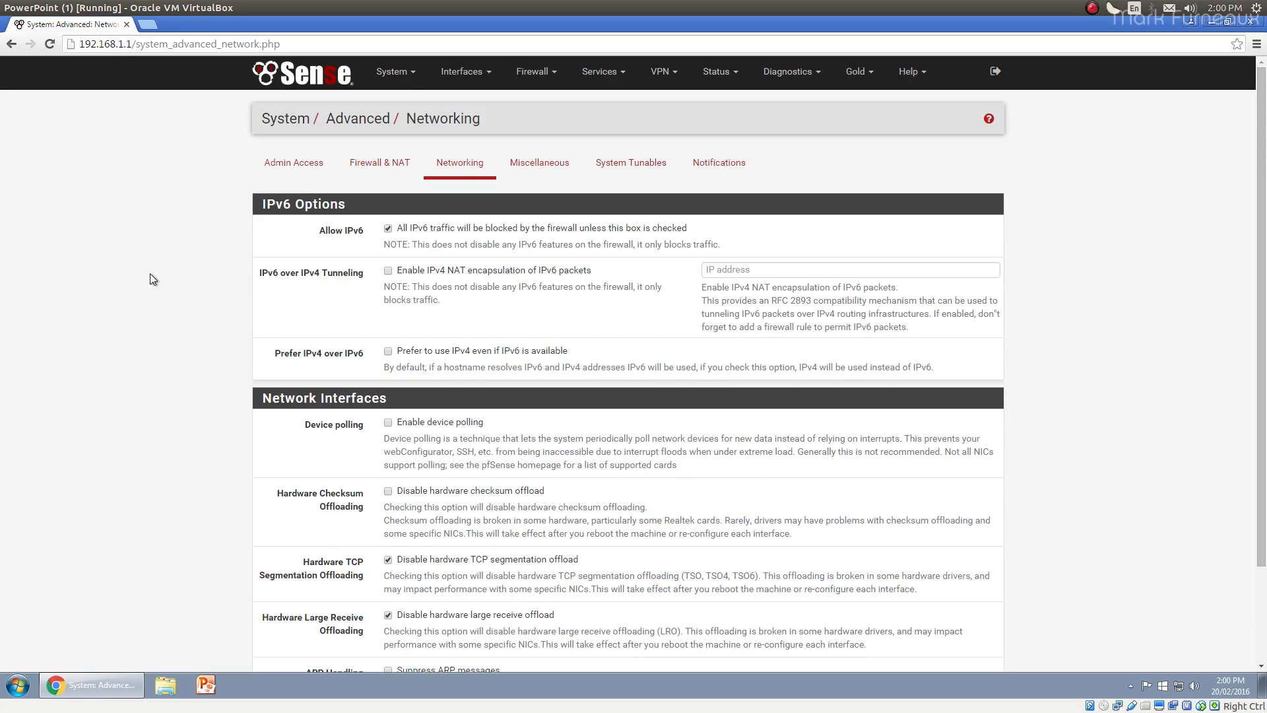
{"action": "scroll", "coordinate": [149, 273], "scroll_direction": "down", "scroll_amount": 1}
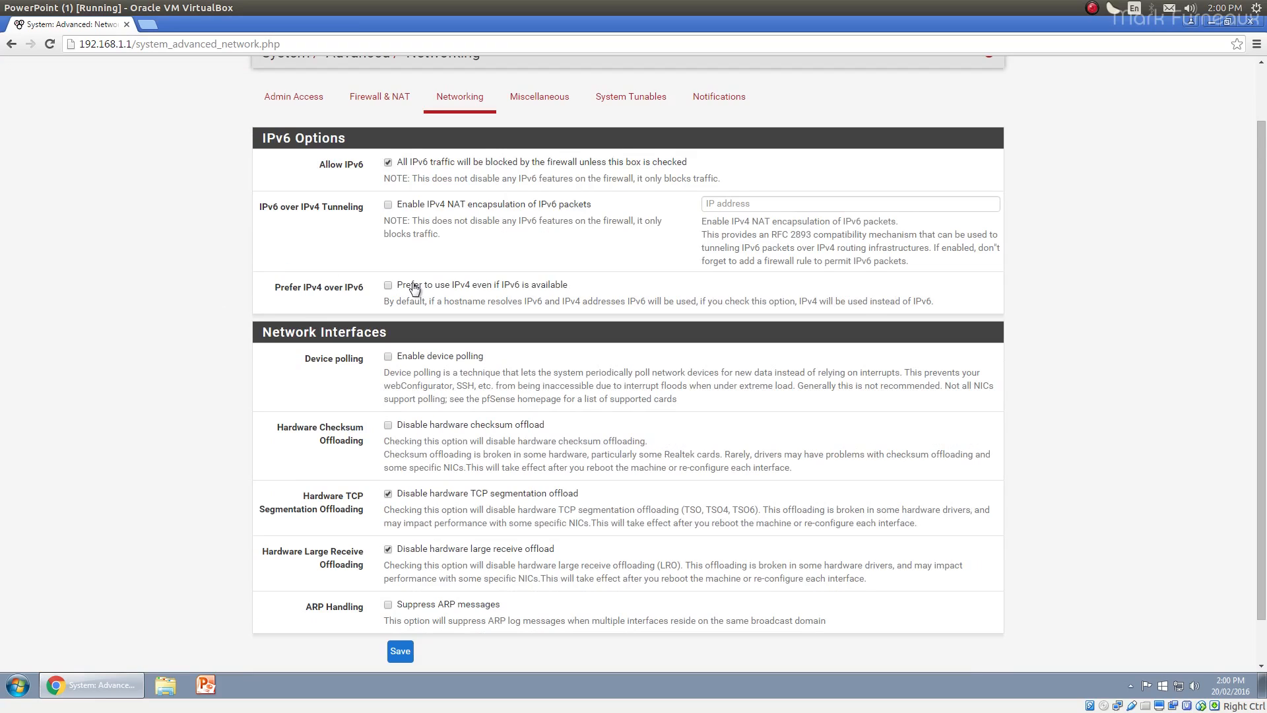
{"action": "left_click", "coordinate": [388, 163]}
{"action": "left_click", "coordinate": [400, 651]}
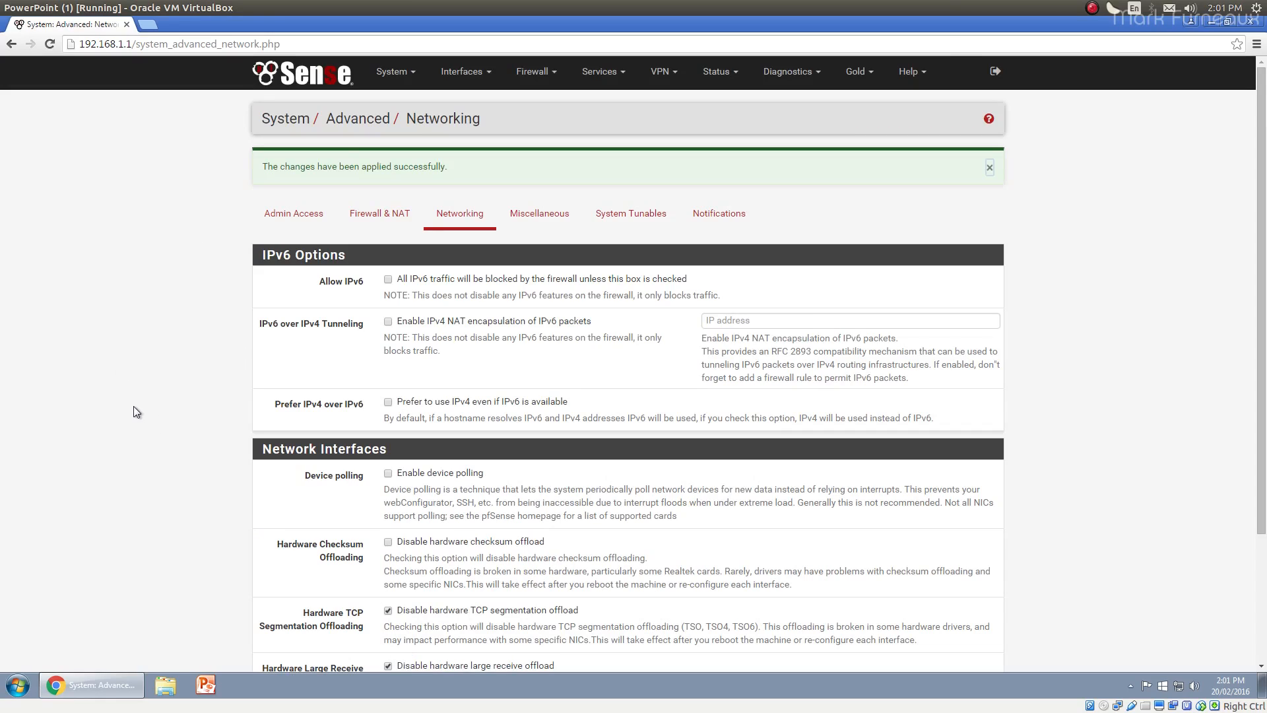
Review the Network Interfaces options, then open the advanced Miscellaneous settings and examine the sections from Proxy Support to Power Savings
{"action": "scroll", "coordinate": [108, 332], "scroll_direction": "down", "scroll_amount": 3}
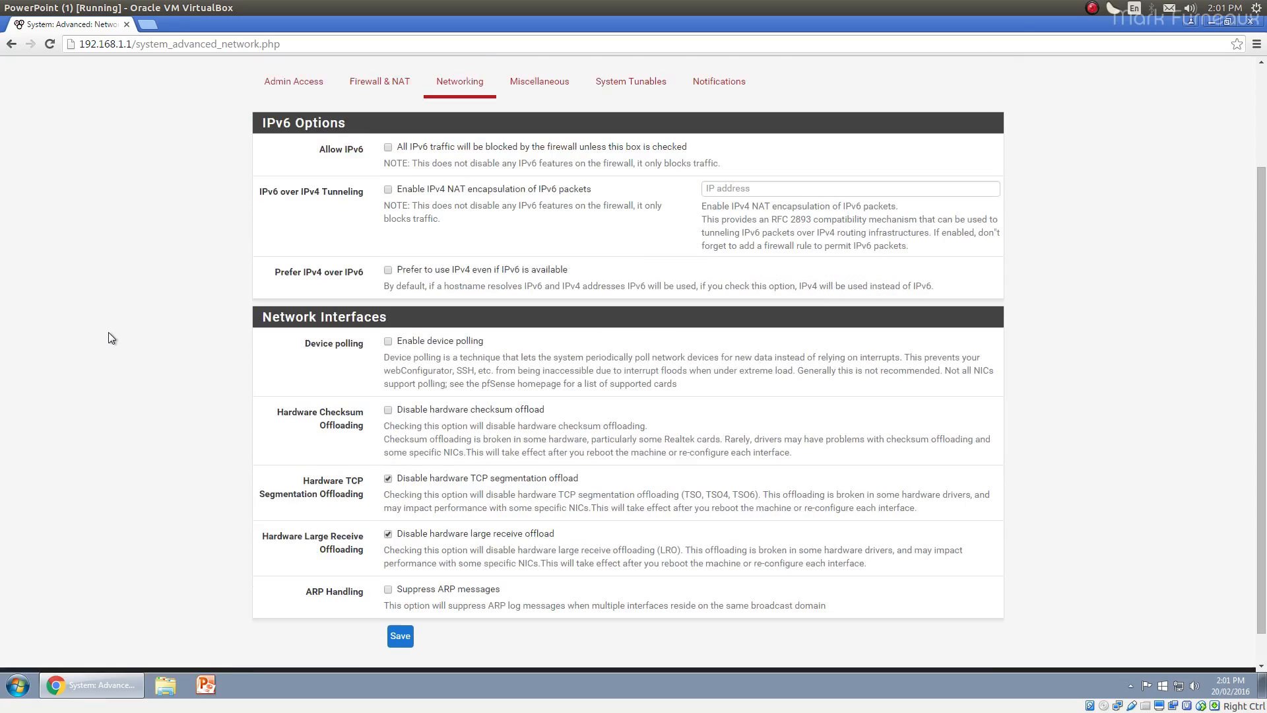
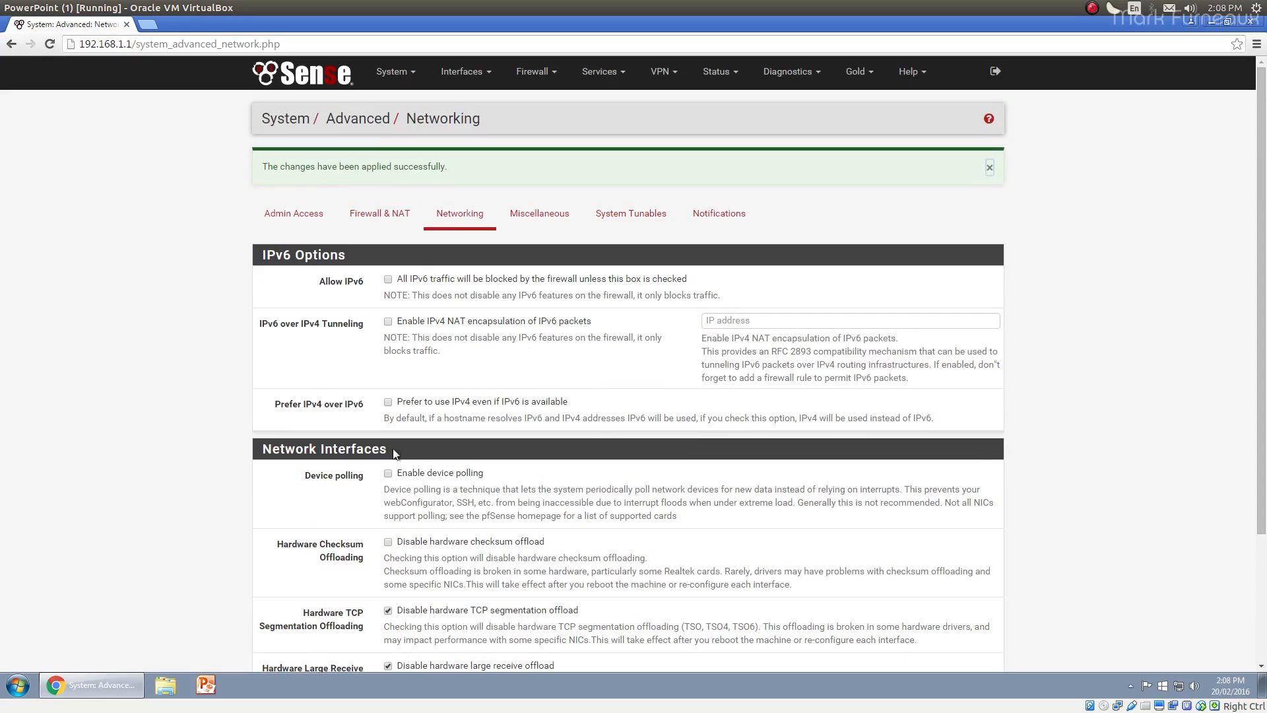
{"action": "left_click", "coordinate": [539, 215]}
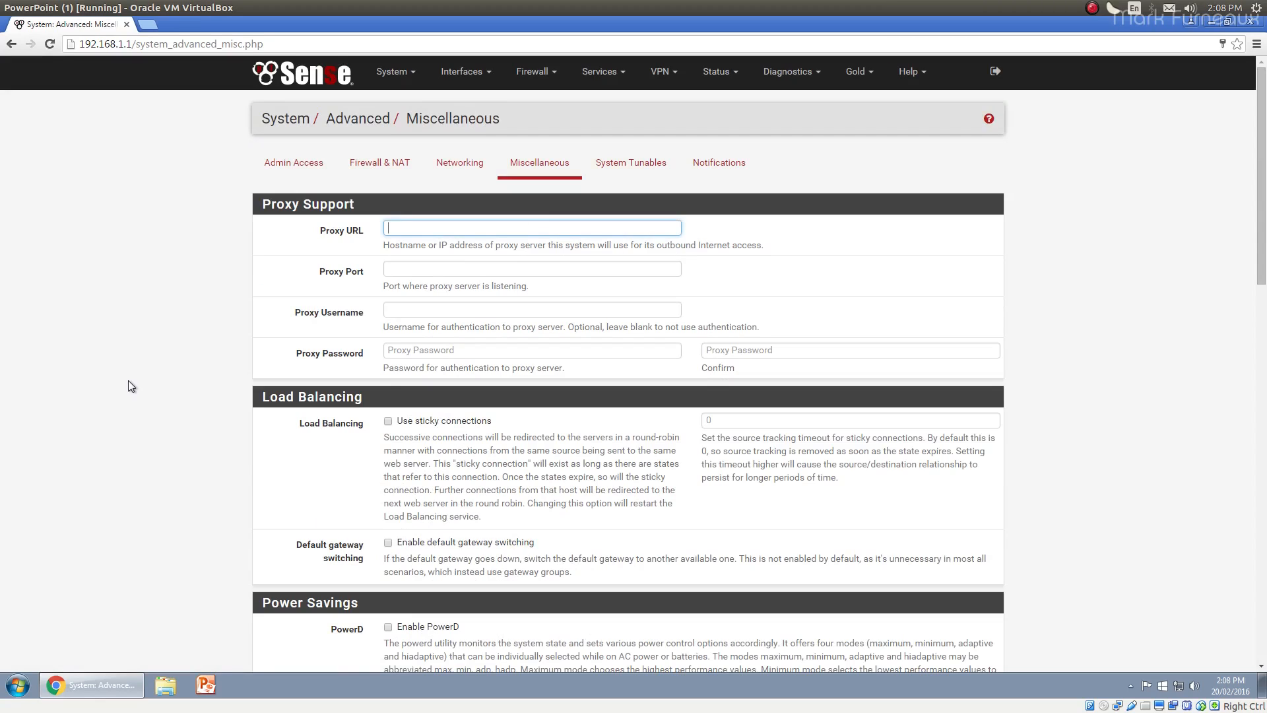
{"action": "scroll", "coordinate": [128, 380], "scroll_direction": "down", "scroll_amount": 4}
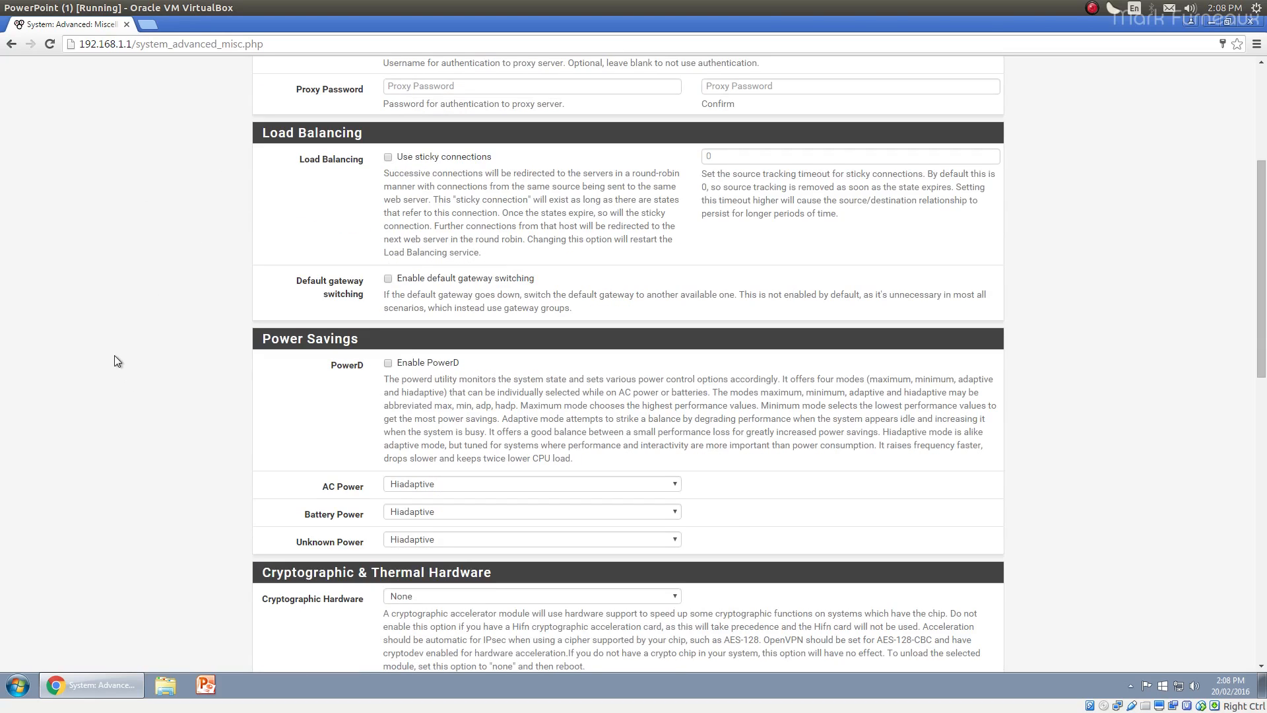
{"action": "scroll", "coordinate": [113, 357], "scroll_direction": "down", "scroll_amount": 3}
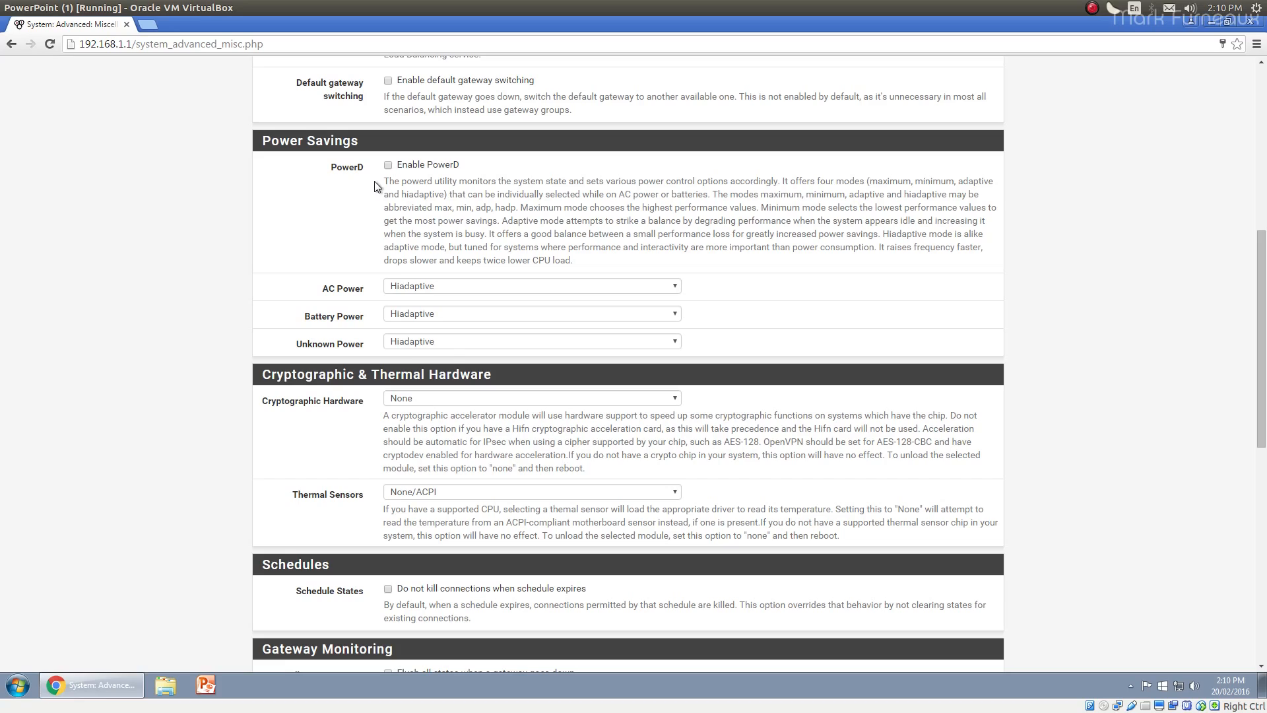
Enable PowerD and set the AC Power, Battery Power and Unknown Power modes to Adaptive
{"action": "left_click", "coordinate": [388, 165]}
{"action": "left_click", "coordinate": [437, 288]}
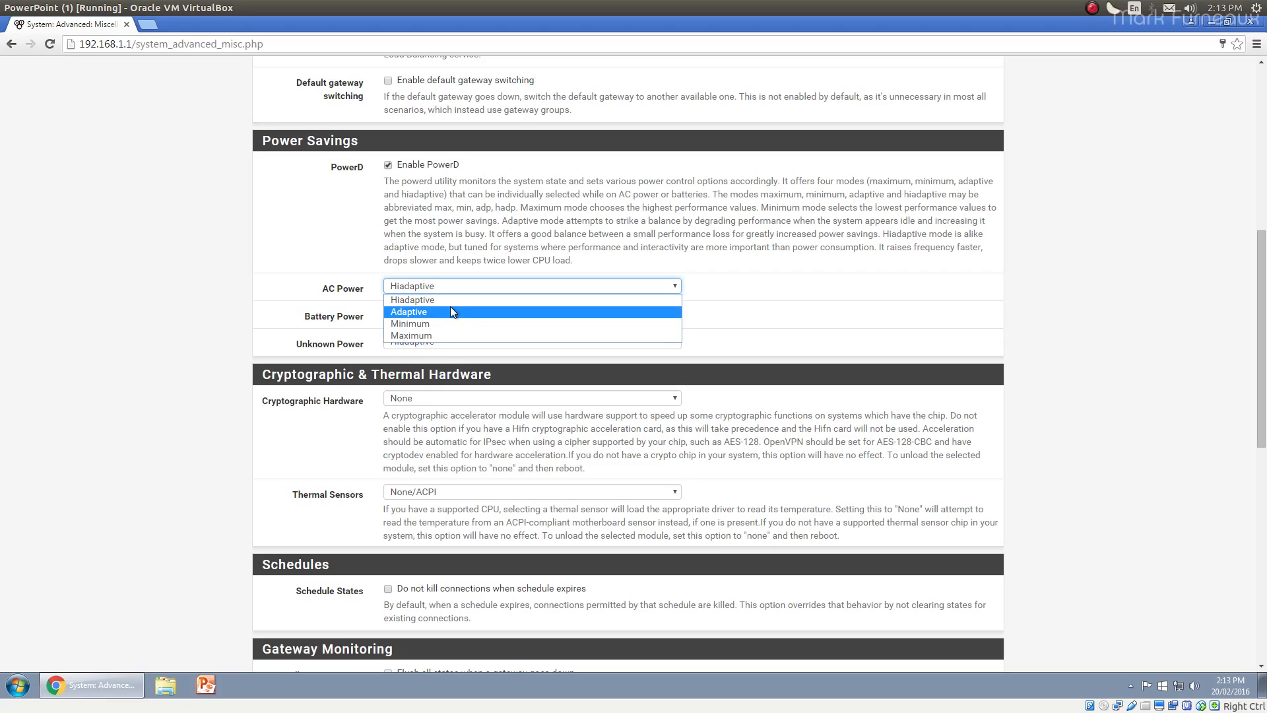
{"action": "left_click", "coordinate": [433, 312]}
{"action": "left_click", "coordinate": [421, 313]}
{"action": "left_click", "coordinate": [423, 328]}
{"action": "left_click", "coordinate": [425, 342]}
{"action": "left_click", "coordinate": [423, 366]}
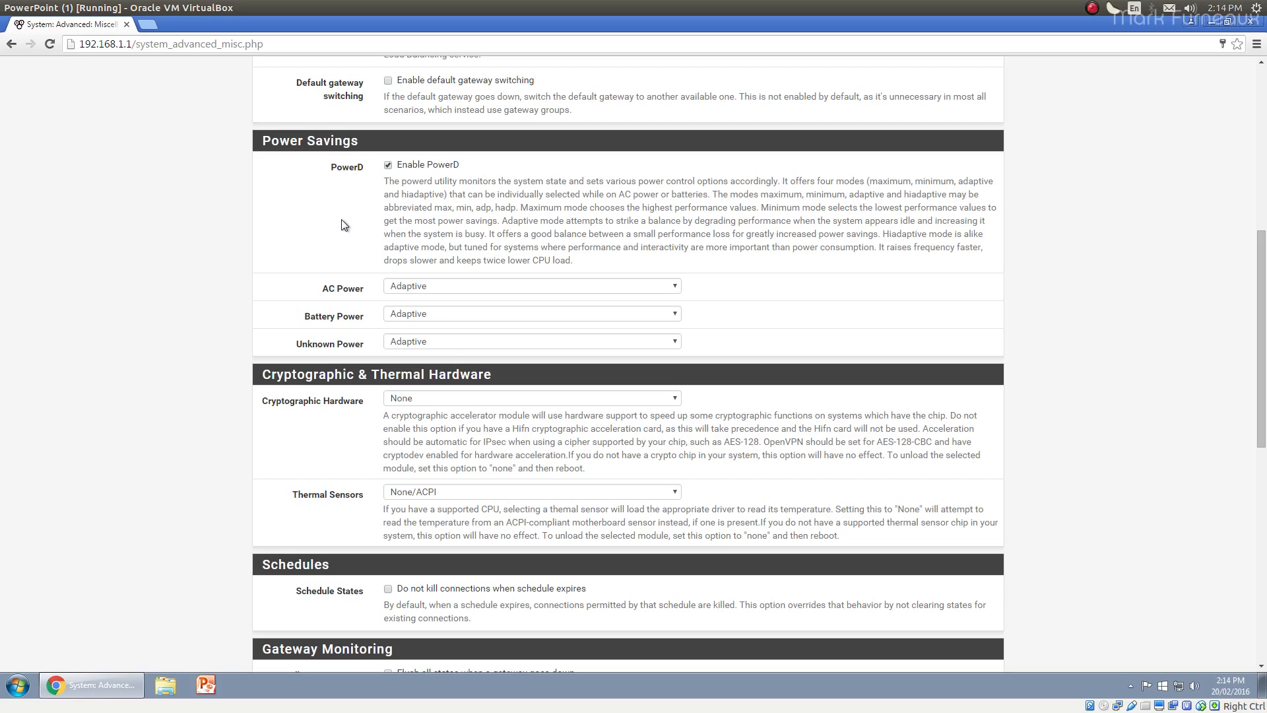
Check the available AC Power modes without changing the selection and disable PowerD
{"action": "left_click", "coordinate": [444, 285]}
{"action": "left_click", "coordinate": [406, 330]}
{"action": "left_click", "coordinate": [258, 270]}
{"action": "left_click", "coordinate": [388, 165]}
Set the Cryptographic Hardware to AES-NI CPU-based Acceleration
{"action": "scroll", "coordinate": [288, 272], "scroll_direction": "down", "scroll_amount": 4}
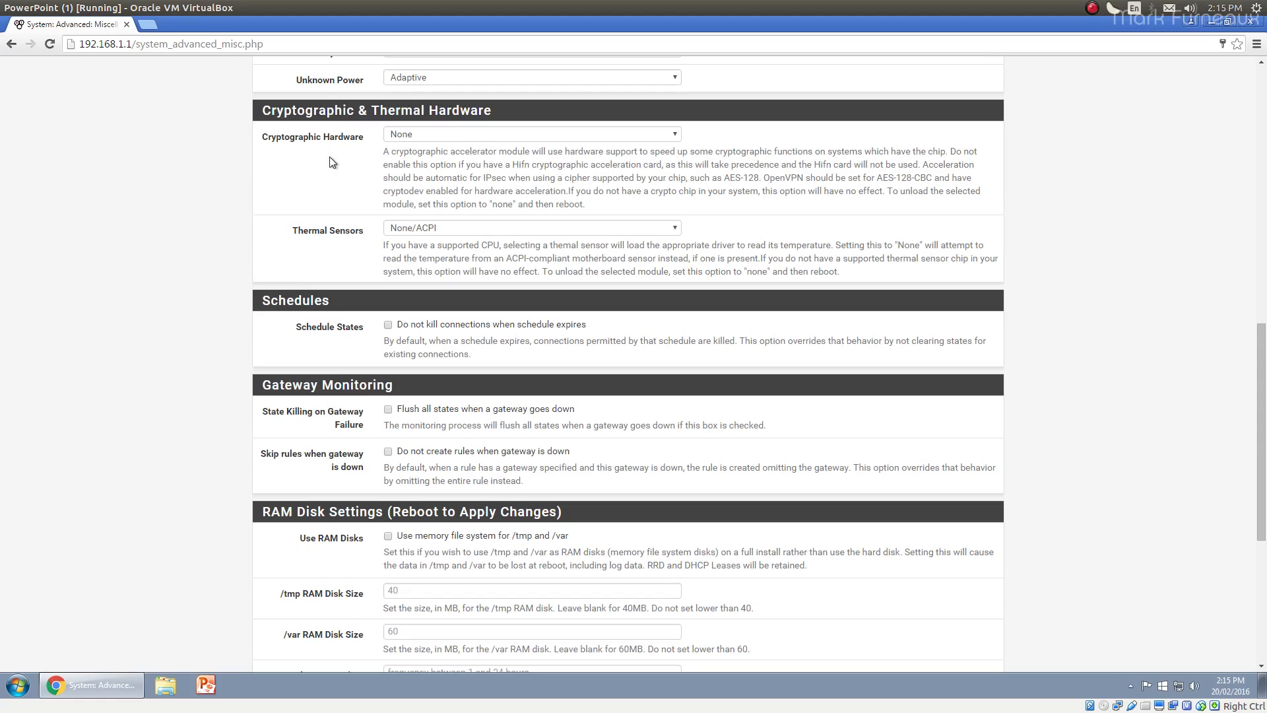
{"action": "left_click", "coordinate": [426, 130]}
{"action": "left_click", "coordinate": [429, 134]}
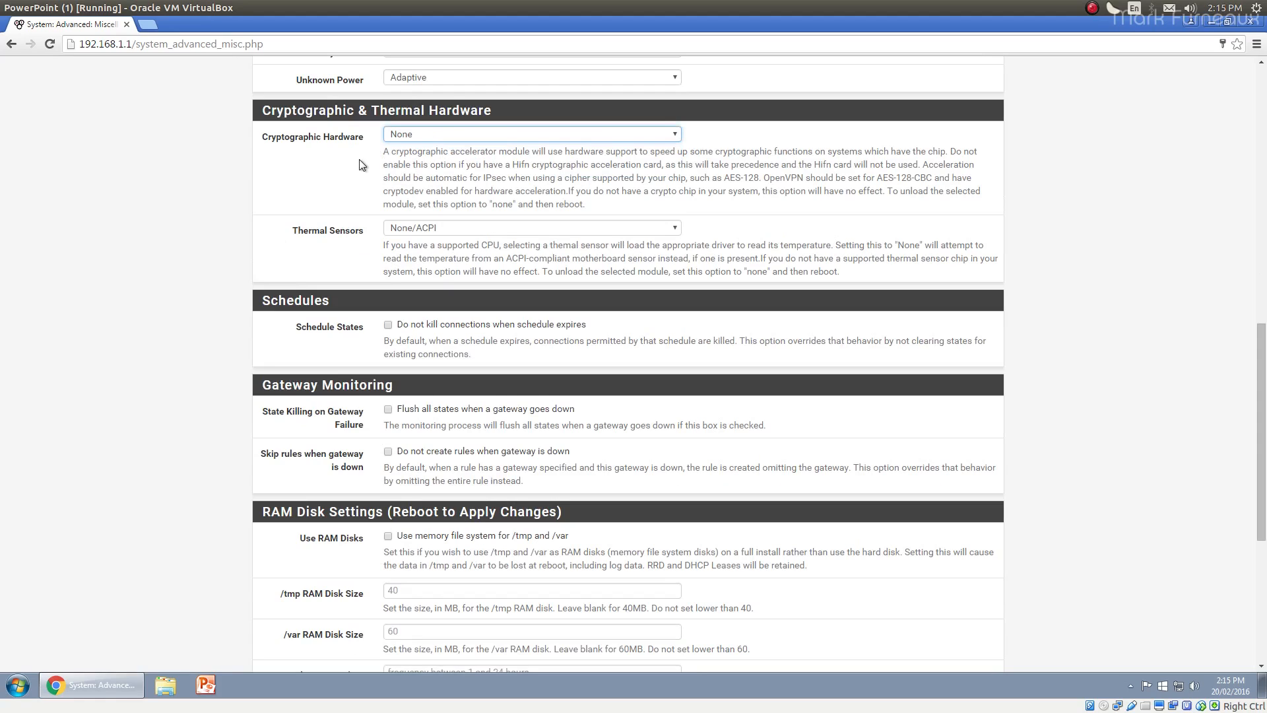
{"action": "scroll", "coordinate": [360, 198], "scroll_direction": "up", "scroll_amount": 1}
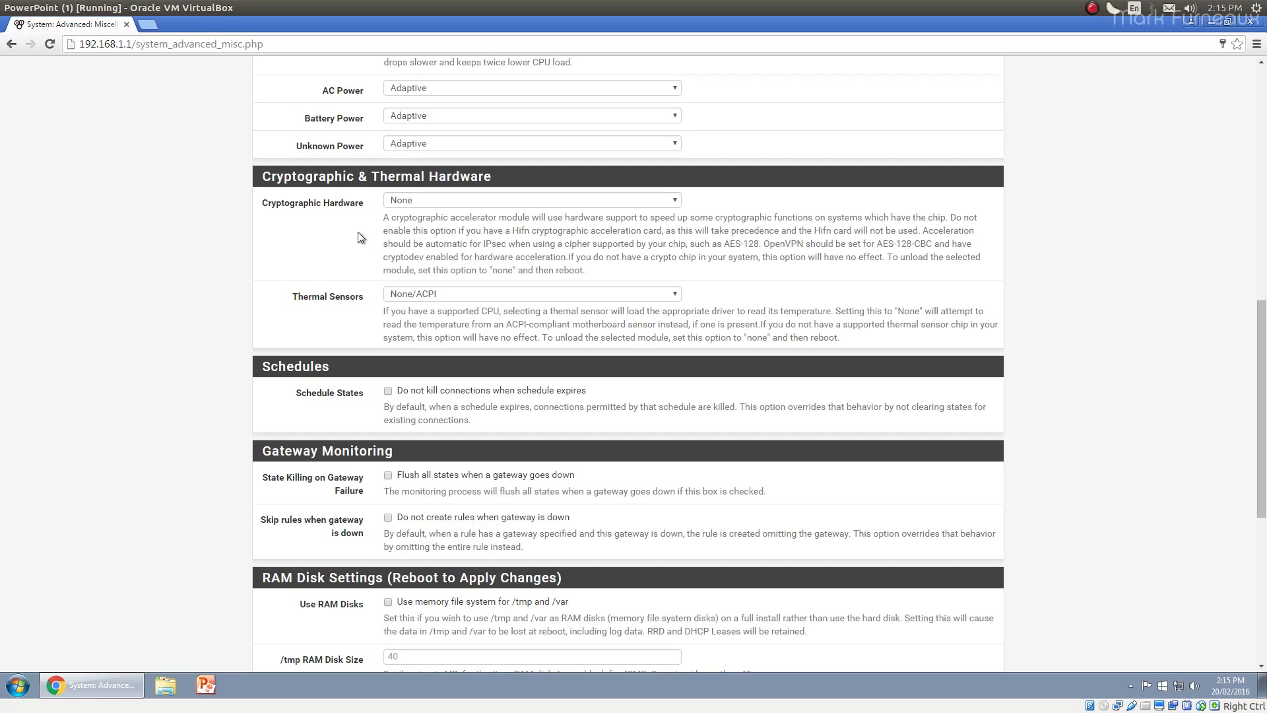
{"action": "left_click", "coordinate": [509, 200]}
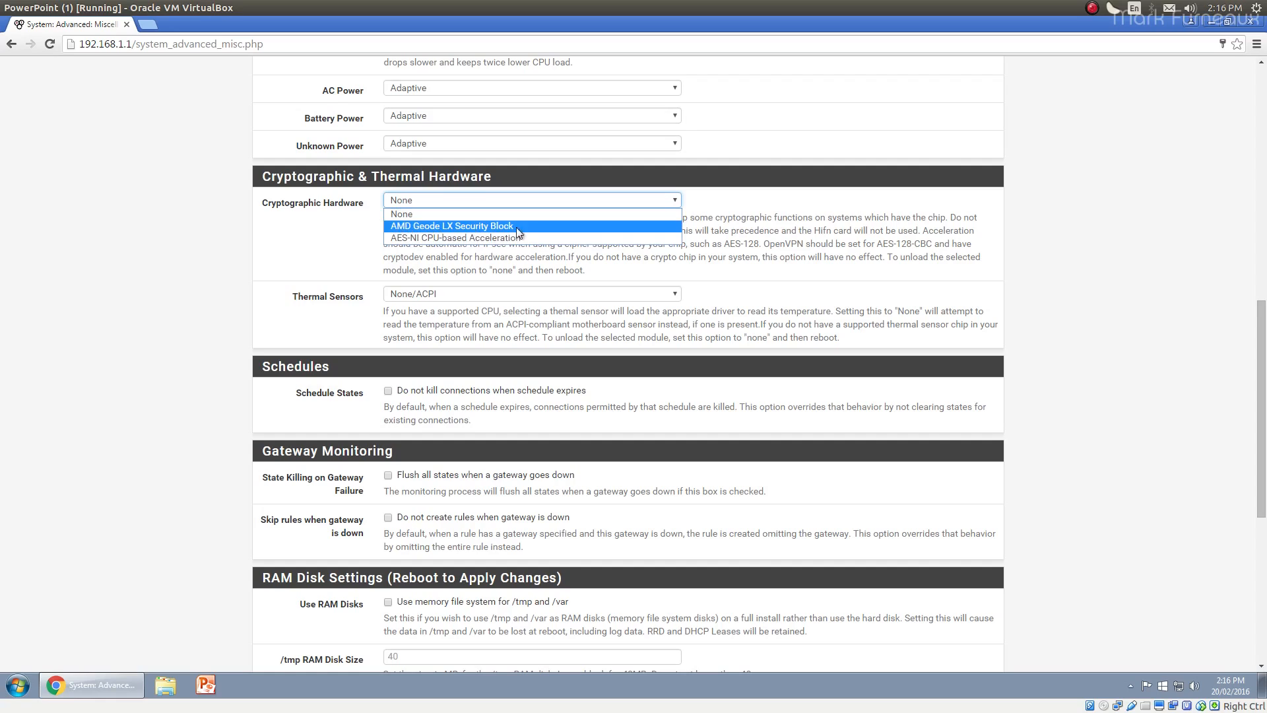
{"action": "left_click", "coordinate": [413, 239]}
{"action": "left_click", "coordinate": [437, 241]}
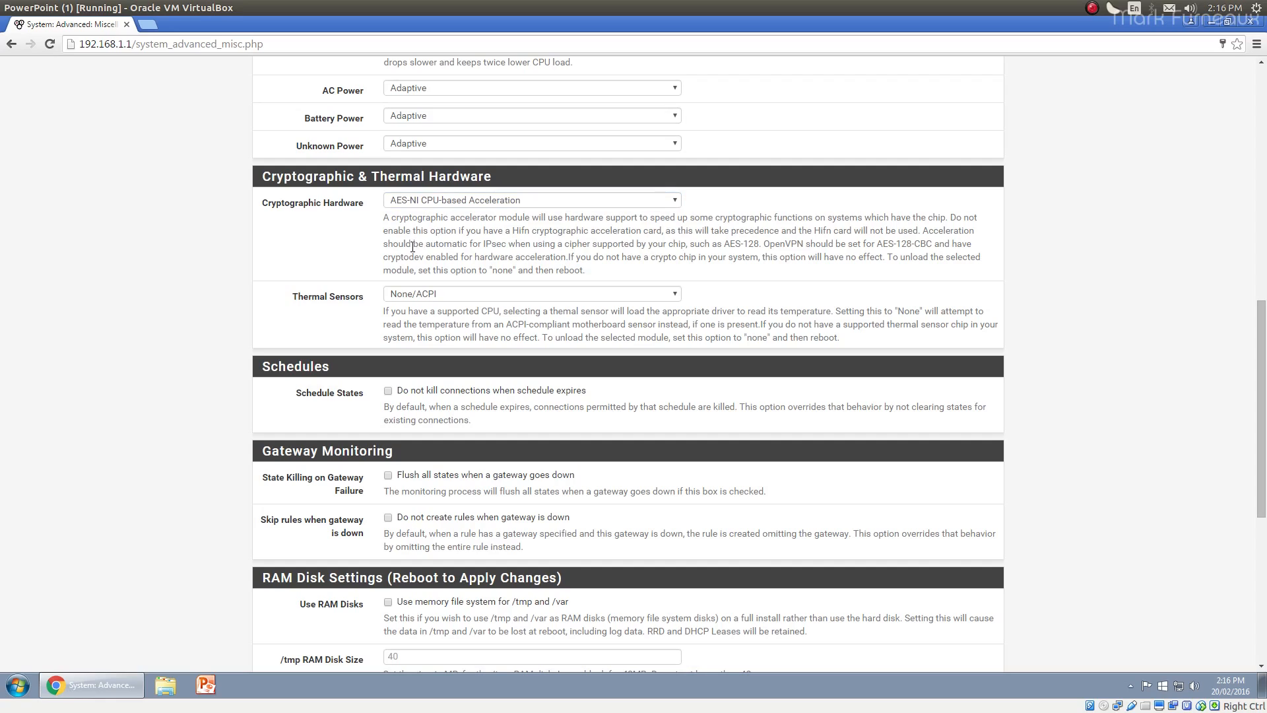
Examine the AES-128-CBC note in the Cryptographic Hardware description and recheck the accelerator choices, keeping AES-NI CPU-based Acceleration
{"action": "left_click_drag", "start_coordinate": [865, 243], "coordinate": [934, 244]}
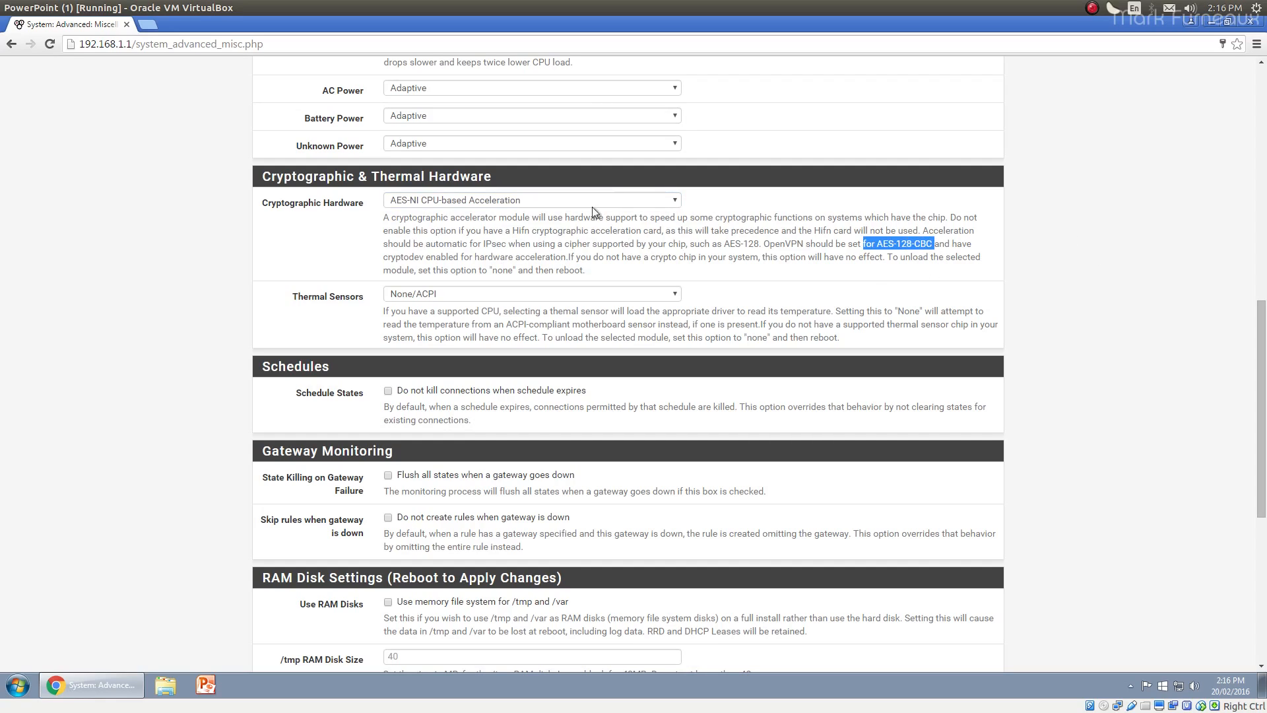
{"action": "left_click", "coordinate": [880, 256]}
{"action": "left_click_drag", "start_coordinate": [877, 243], "coordinate": [934, 243]}
{"action": "left_click", "coordinate": [917, 259]}
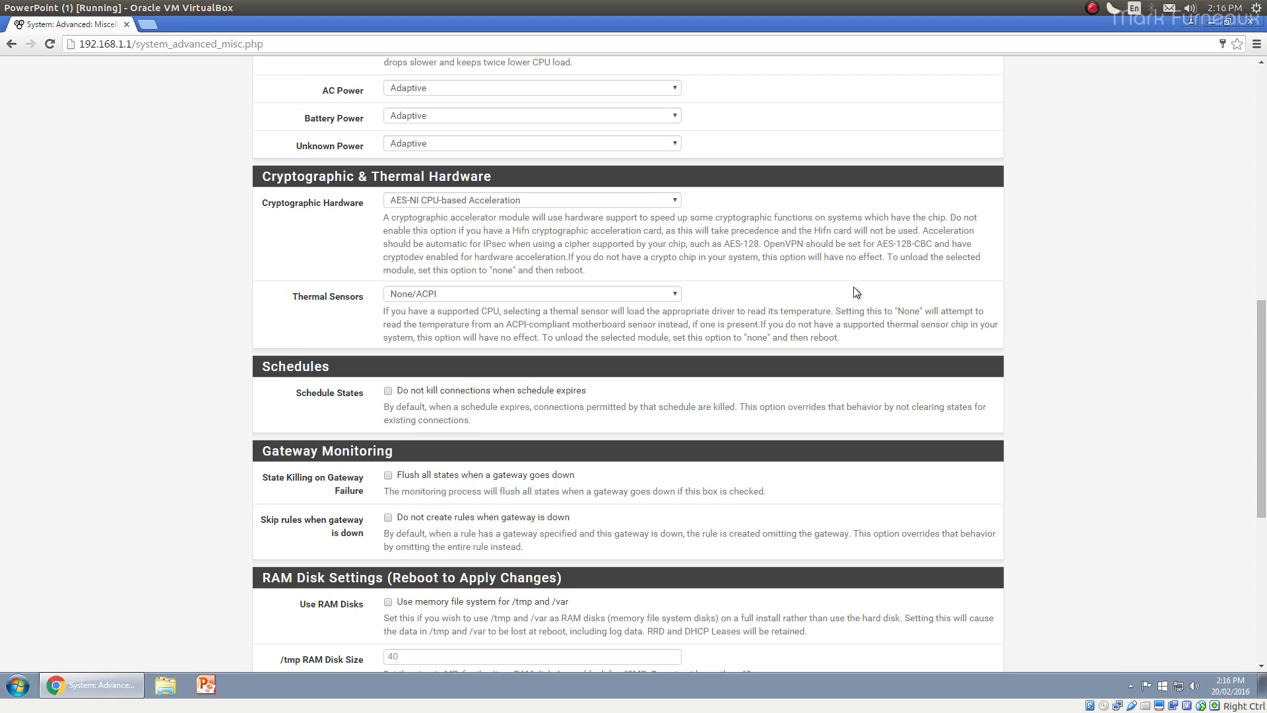
{"action": "left_click_drag", "start_coordinate": [876, 244], "coordinate": [925, 245]}
{"action": "left_click", "coordinate": [434, 200]}
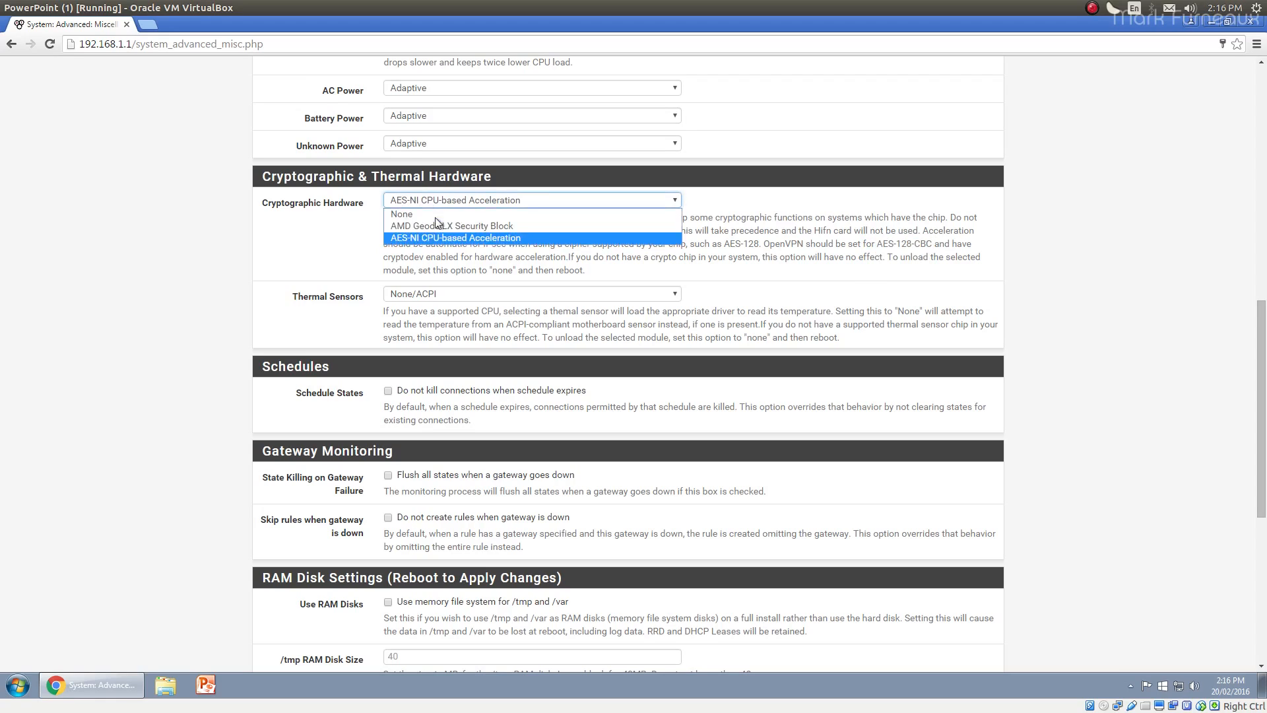
{"action": "left_click", "coordinate": [438, 239]}
{"action": "left_click", "coordinate": [415, 248]}
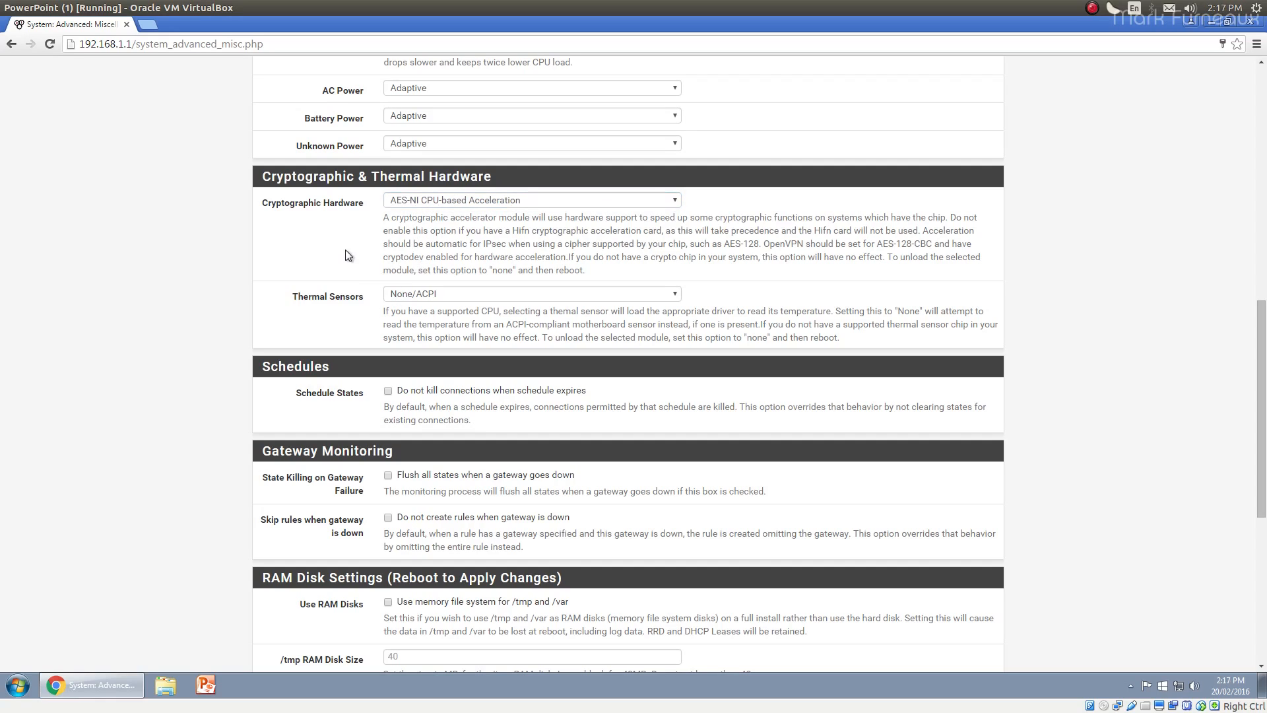
Set the Thermal Sensors option to the Intel Core CPU on-die thermal sensor
{"action": "scroll", "coordinate": [489, 381], "scroll_direction": "down", "scroll_amount": 1}
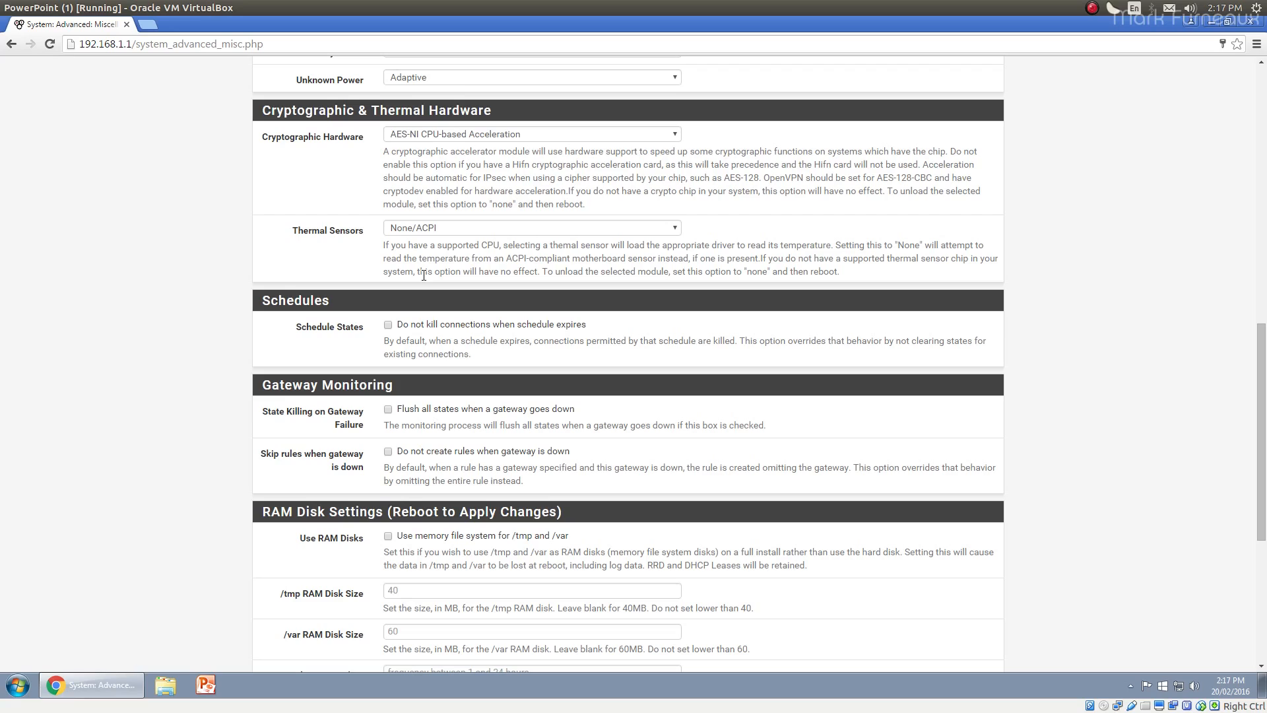
{"action": "left_click", "coordinate": [445, 233]}
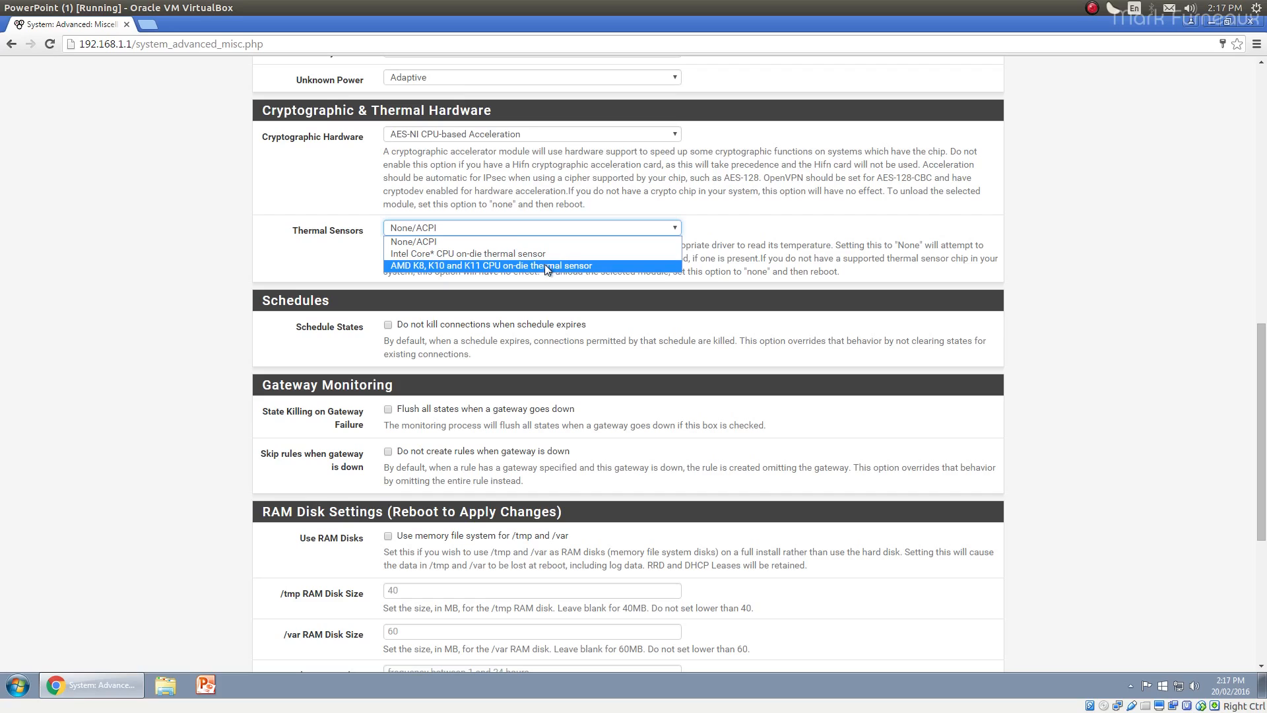
{"action": "left_click", "coordinate": [309, 267]}
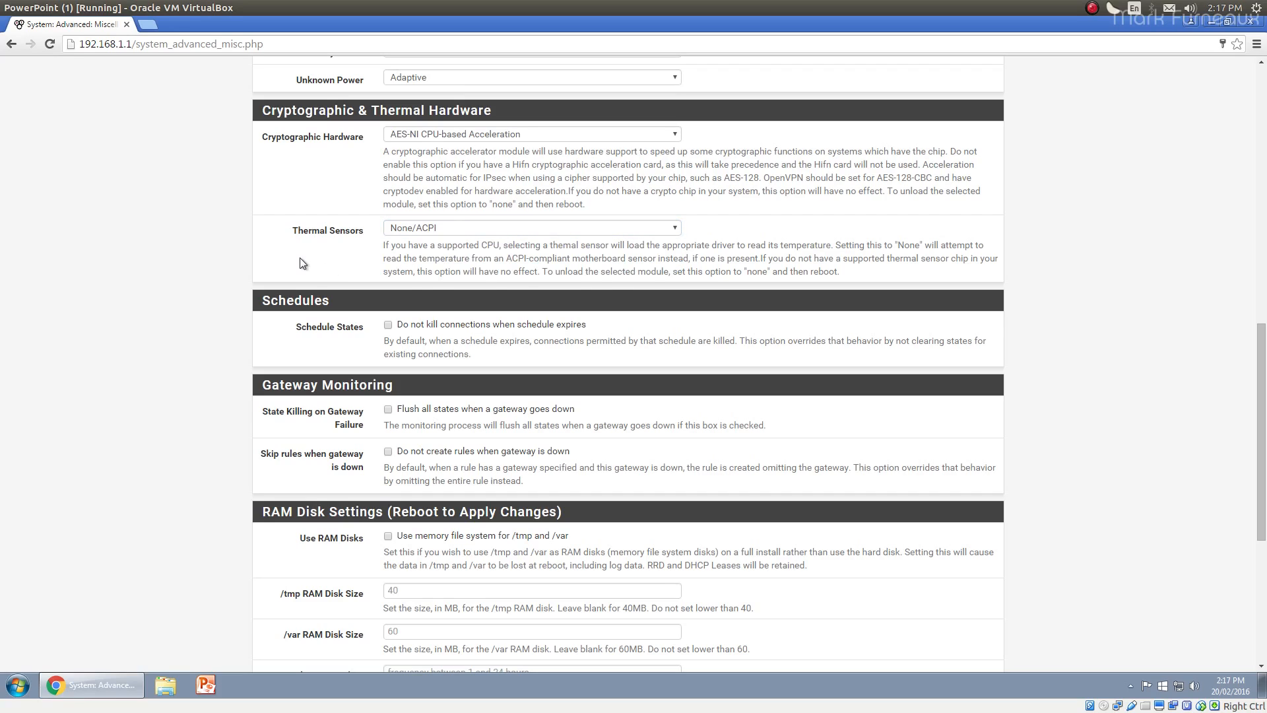
{"action": "left_click", "coordinate": [485, 228]}
{"action": "left_click", "coordinate": [433, 245]}
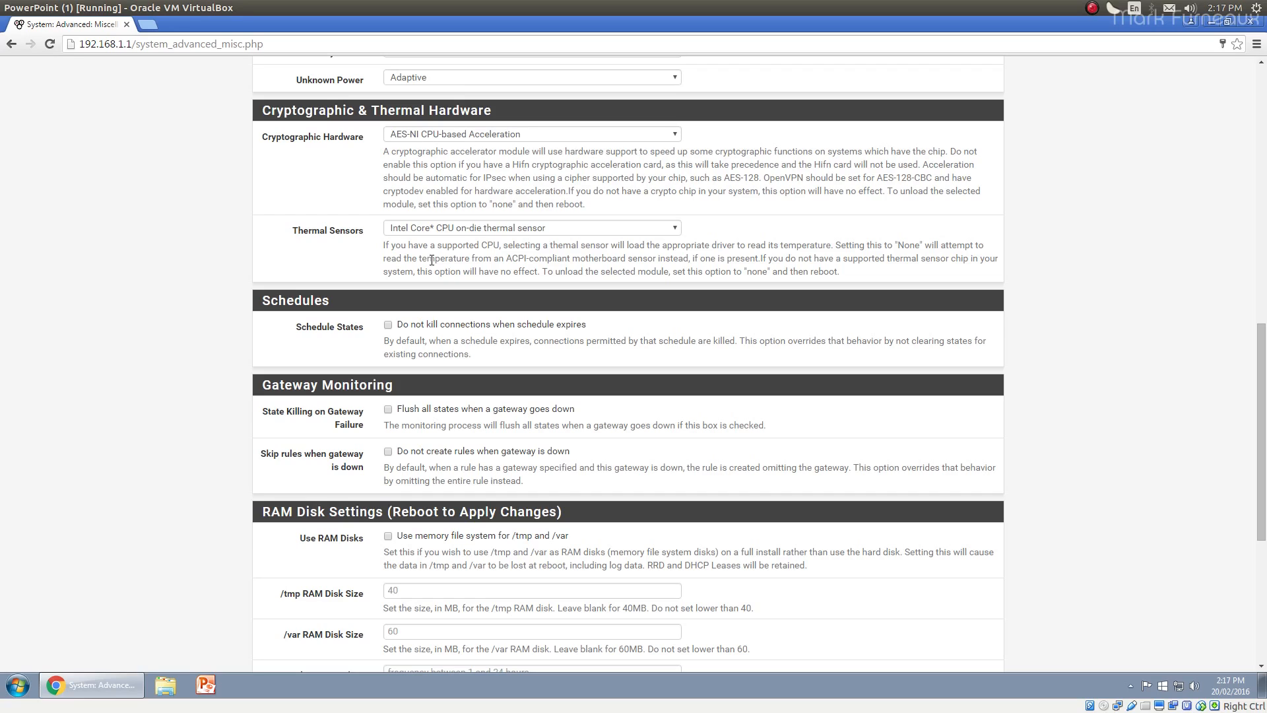
Recheck the Thermal Sensors choices, keeping the Intel Core CPU on-die thermal sensor selected
{"action": "left_click", "coordinate": [444, 226]}
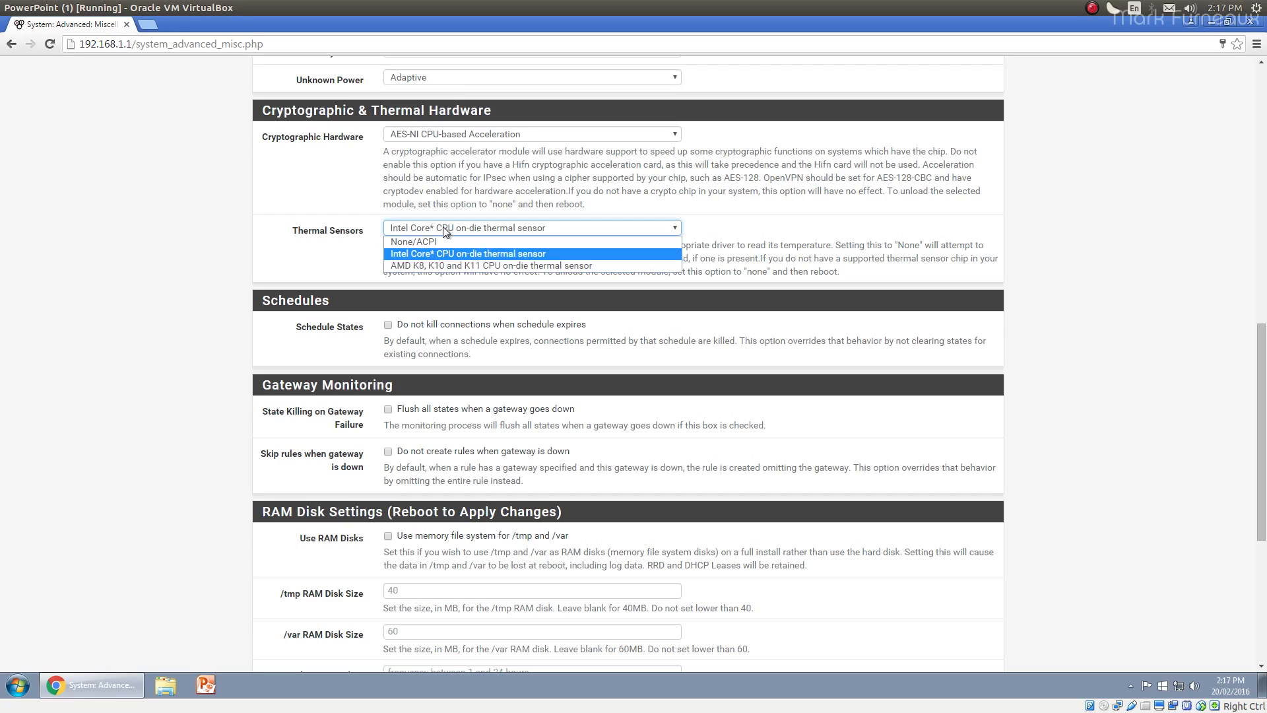
{"action": "left_click", "coordinate": [404, 254]}
{"action": "left_click", "coordinate": [493, 228]}
{"action": "left_click", "coordinate": [487, 243]}
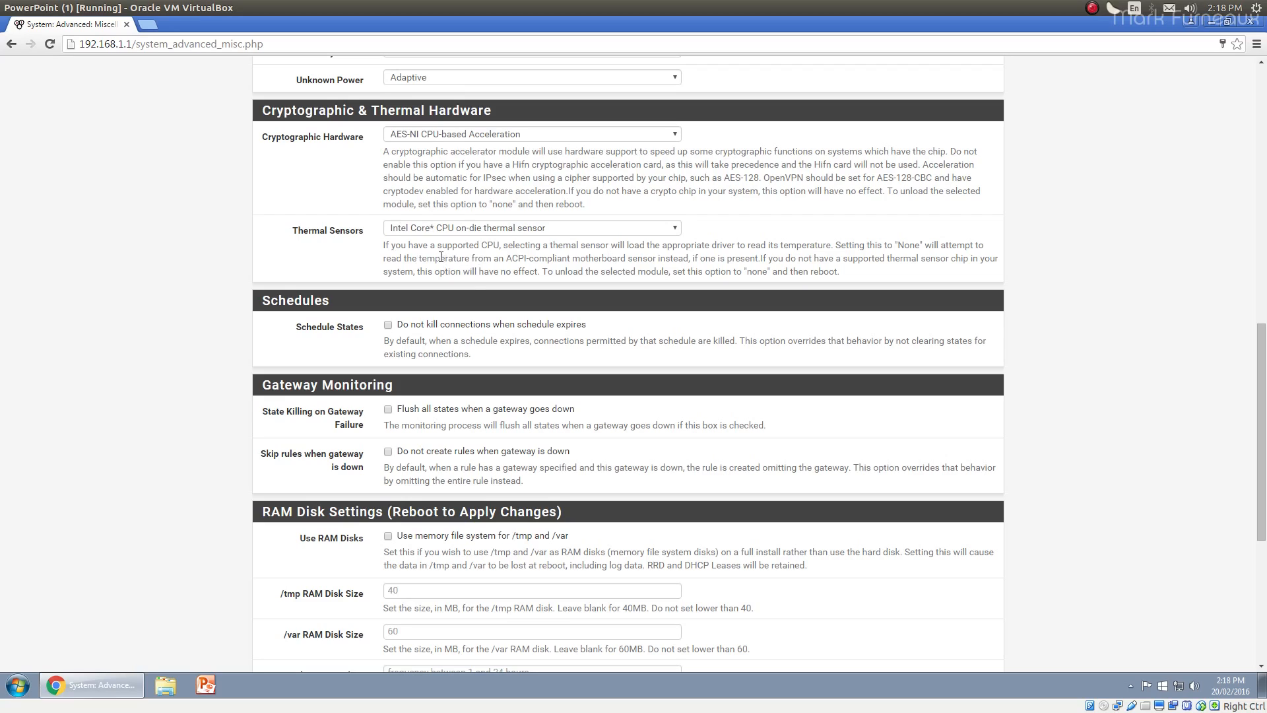
Review the RAM Disk Settings and the Hard disk standby time choices, leaving RAM disks off and standby at Always on
{"action": "scroll", "coordinate": [444, 257], "scroll_direction": "down", "scroll_amount": 5}
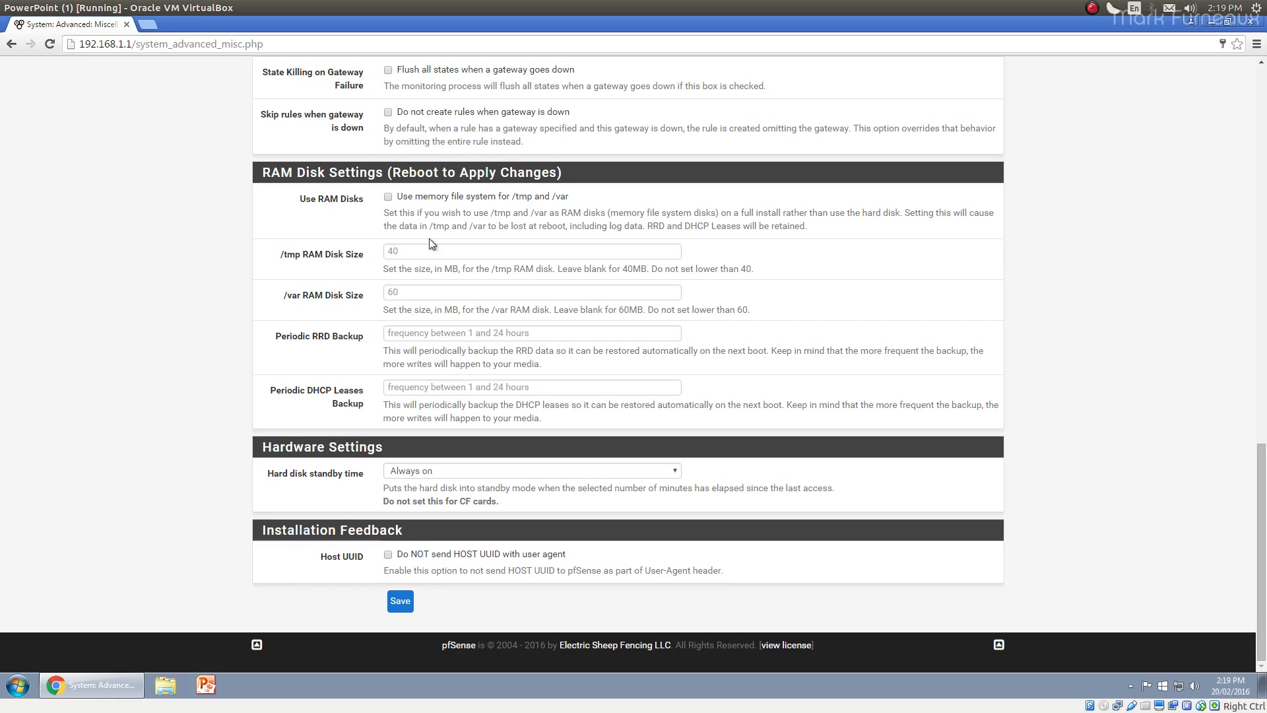
{"action": "left_click", "coordinate": [388, 197]}
{"action": "left_click", "coordinate": [452, 466]}
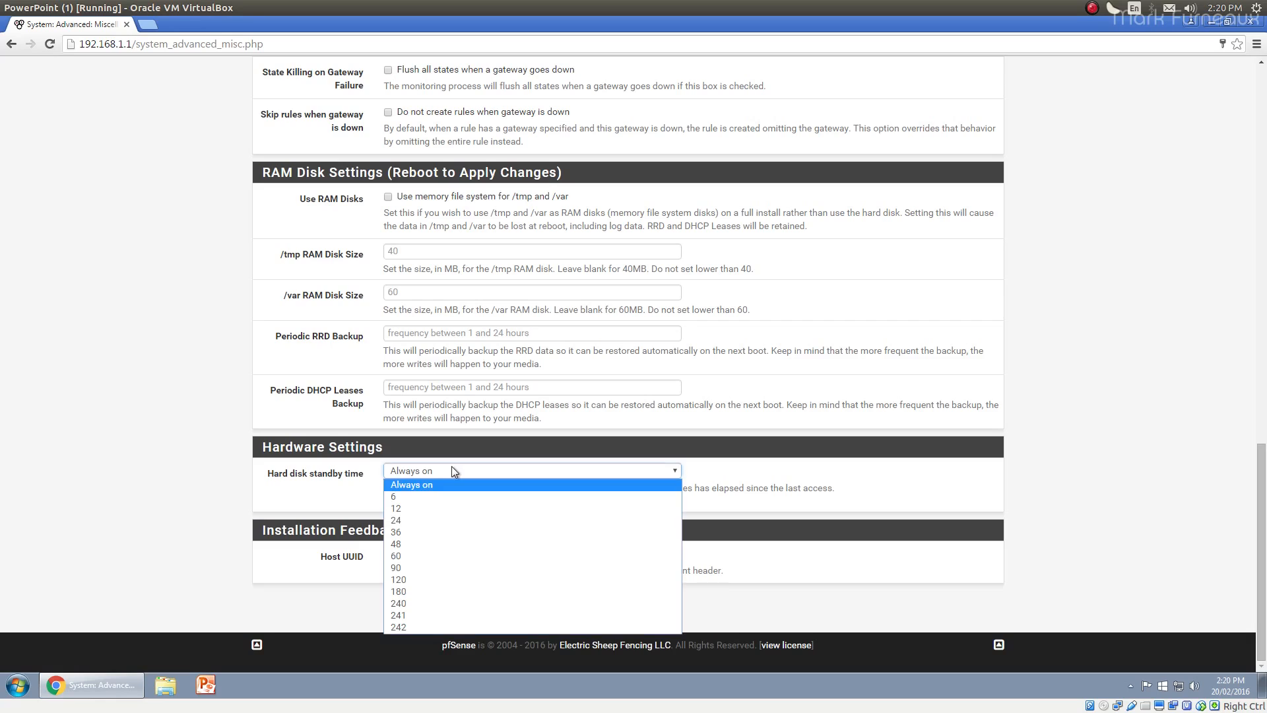
{"action": "left_click", "coordinate": [322, 502]}
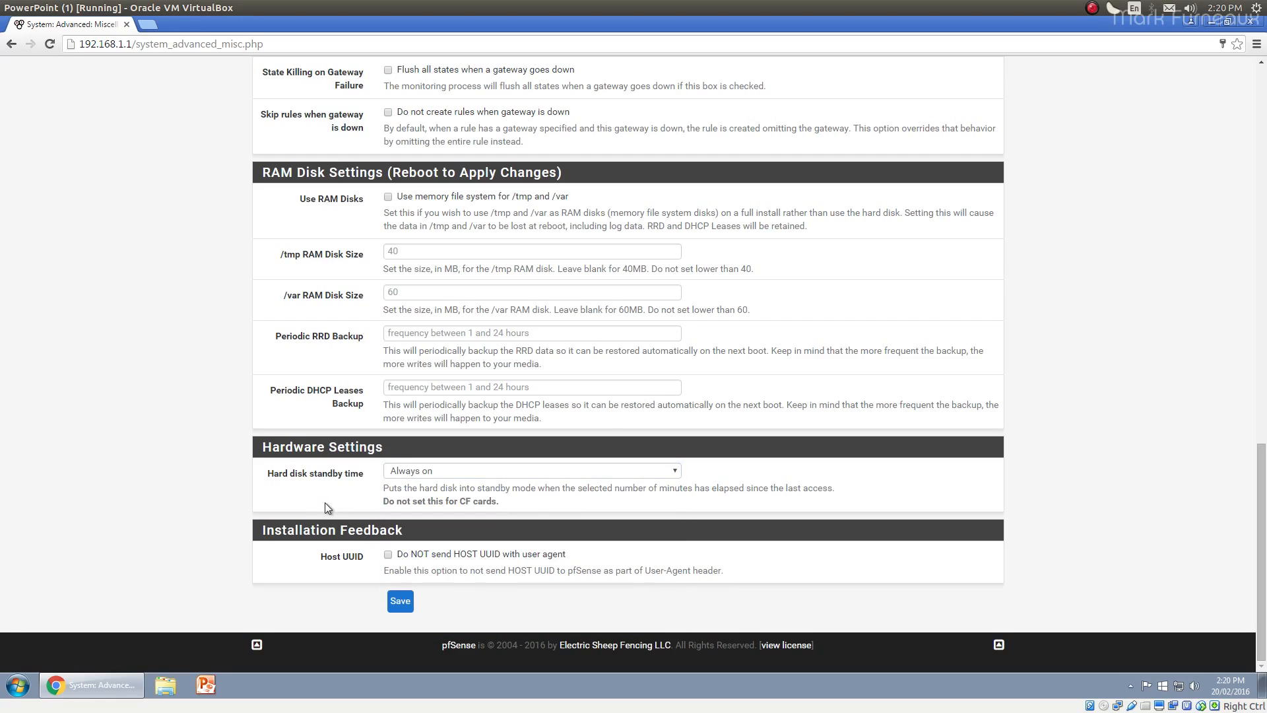
{"action": "left_click", "coordinate": [465, 468]}
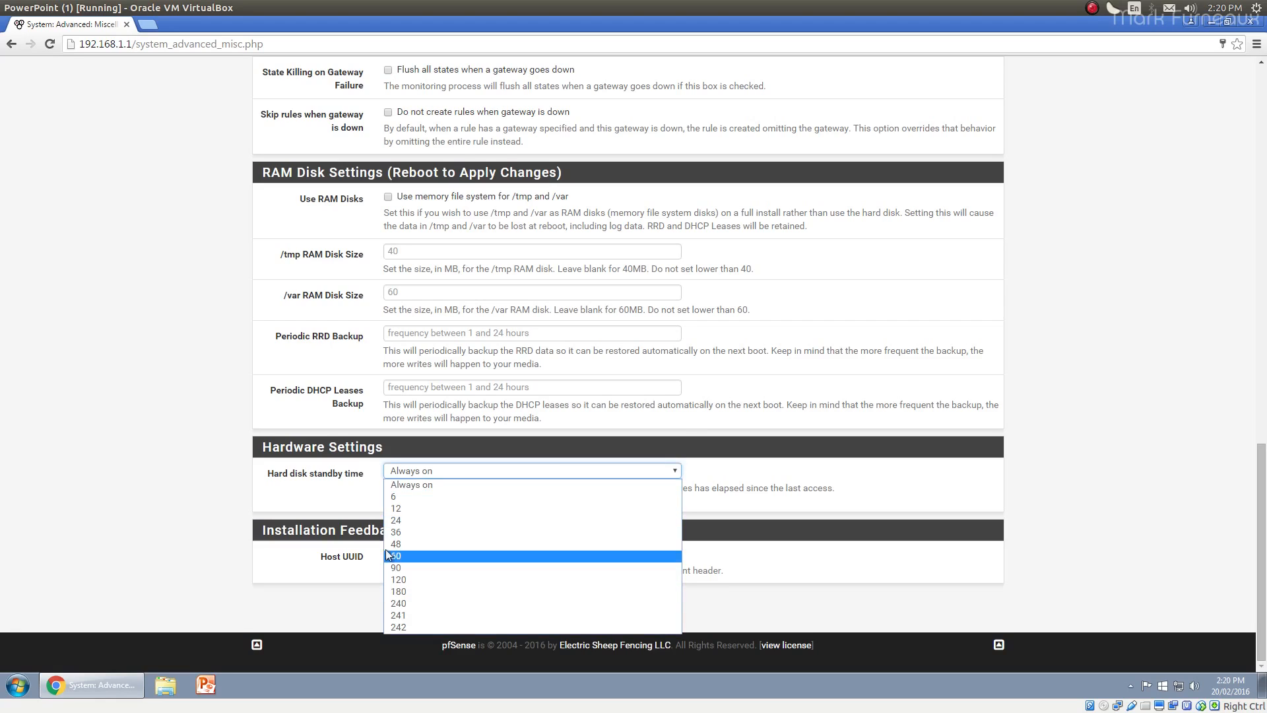
{"action": "left_click", "coordinate": [279, 493]}
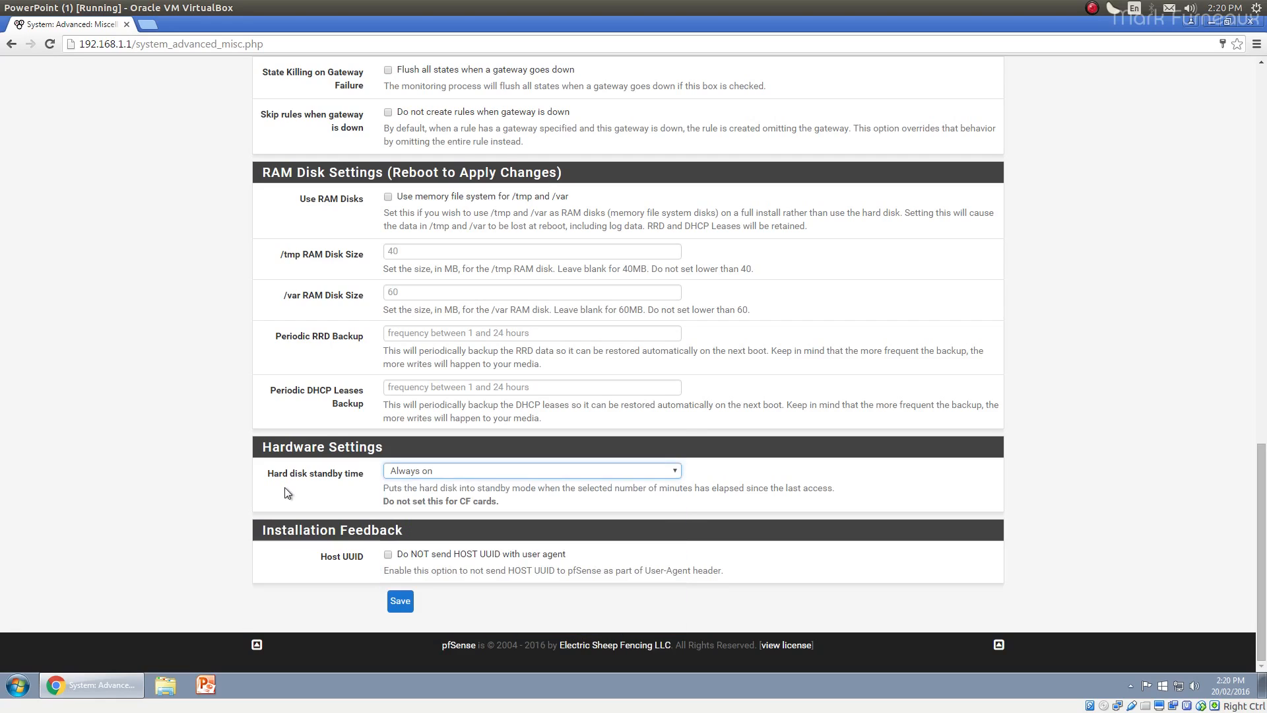
{"action": "double_click", "coordinate": [297, 474]}
{"action": "left_click", "coordinate": [429, 470]}
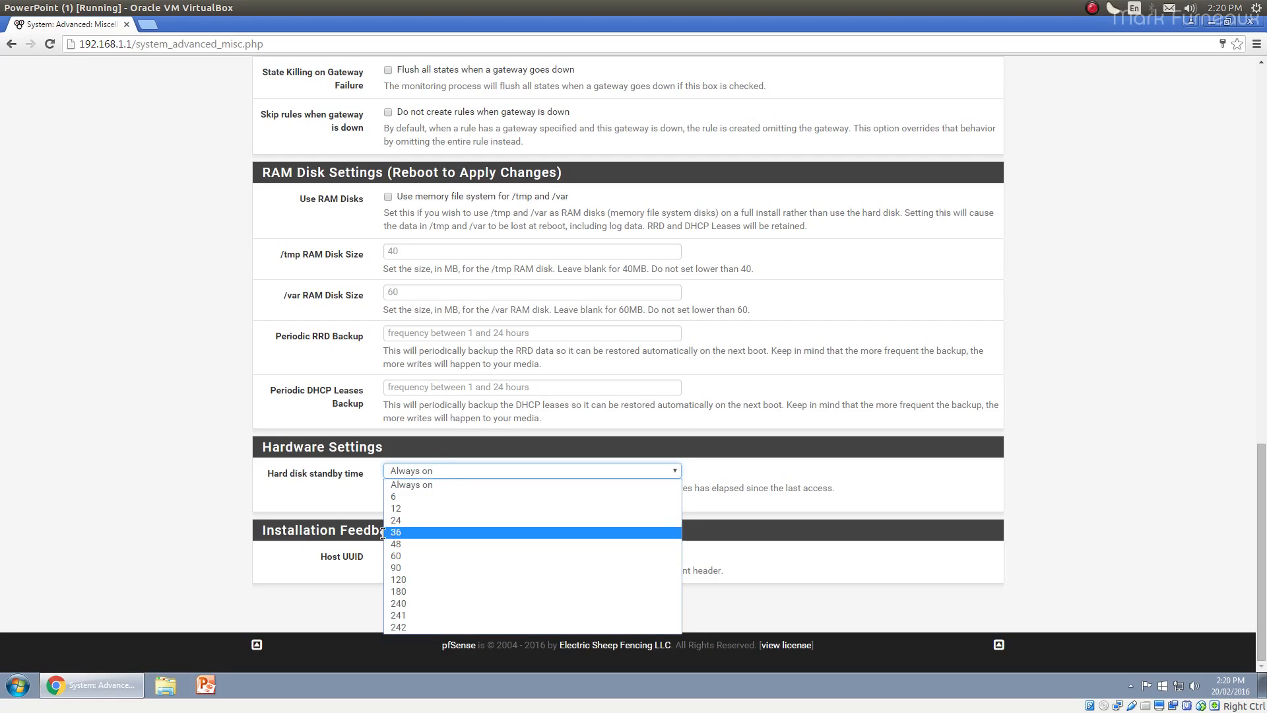
{"action": "left_click", "coordinate": [324, 488]}
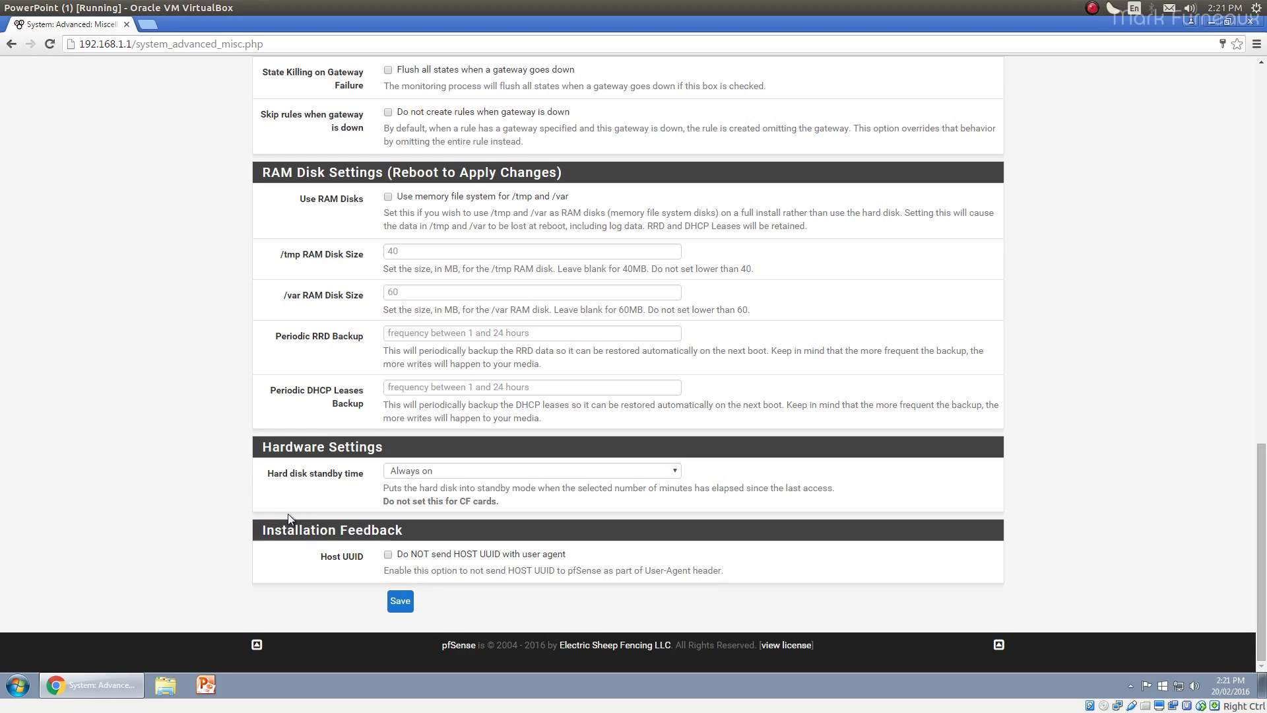
{"action": "left_click", "coordinate": [423, 471]}
{"action": "left_click", "coordinate": [421, 470]}
Look over the whole Miscellaneous page once more, from Proxy Support down to Installation Feedback
{"action": "scroll", "coordinate": [210, 461], "scroll_direction": "up", "scroll_amount": 15}
{"action": "scroll", "coordinate": [210, 461], "scroll_direction": "up", "scroll_amount": 6}
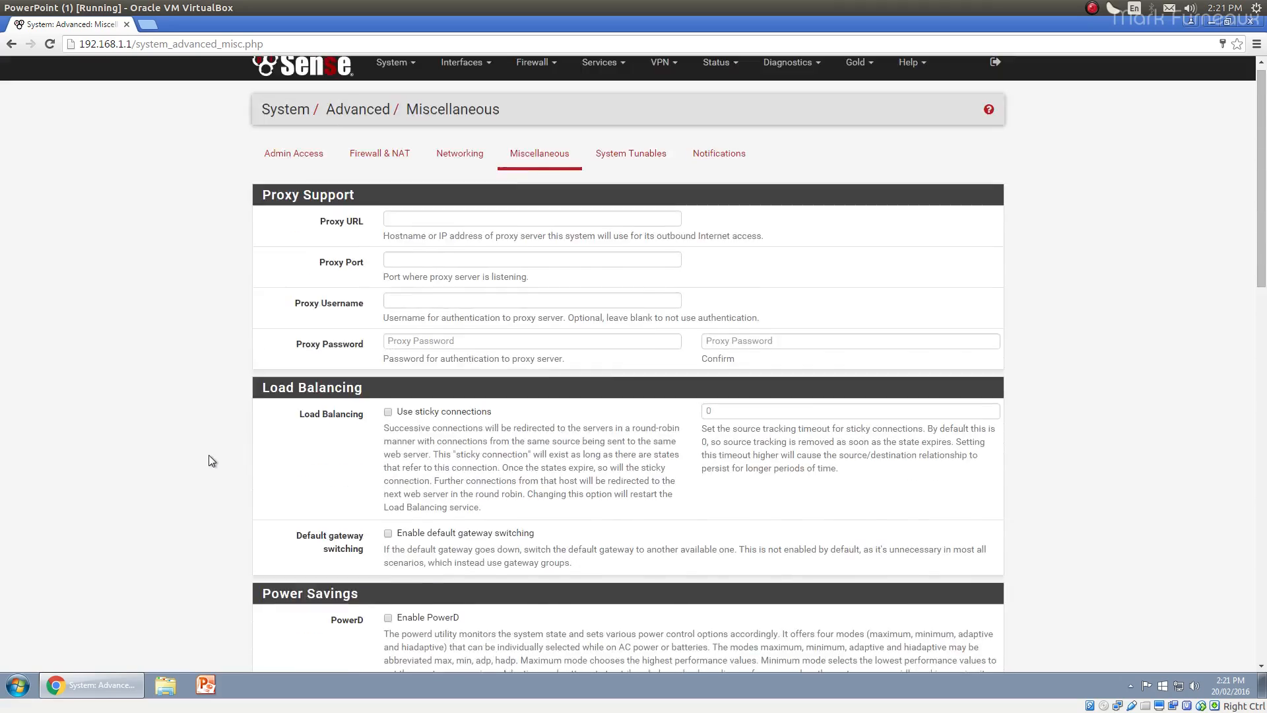
{"action": "scroll", "coordinate": [211, 452], "scroll_direction": "down", "scroll_amount": 20}
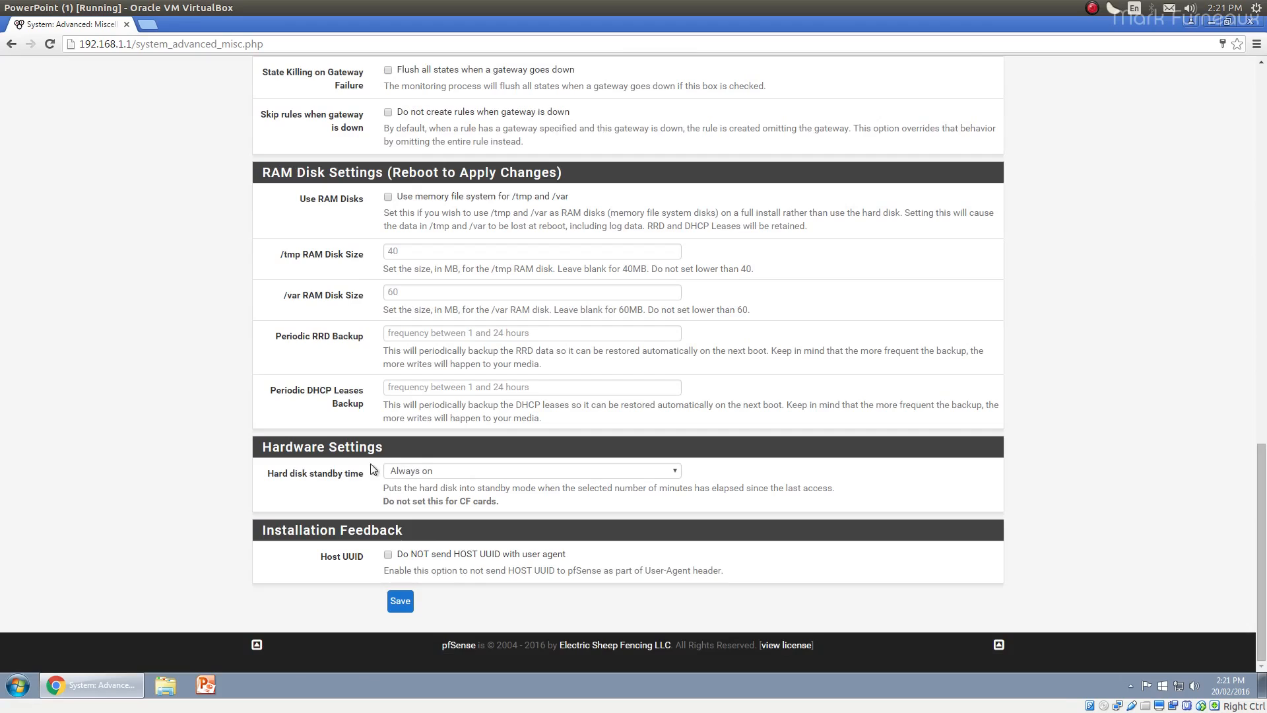
Look through the Hard disk standby time choices under Hardware Settings again, keeping Always on selected
{"action": "left_click", "coordinate": [409, 471]}
{"action": "left_click", "coordinate": [298, 502]}
{"action": "left_click", "coordinate": [434, 465]}
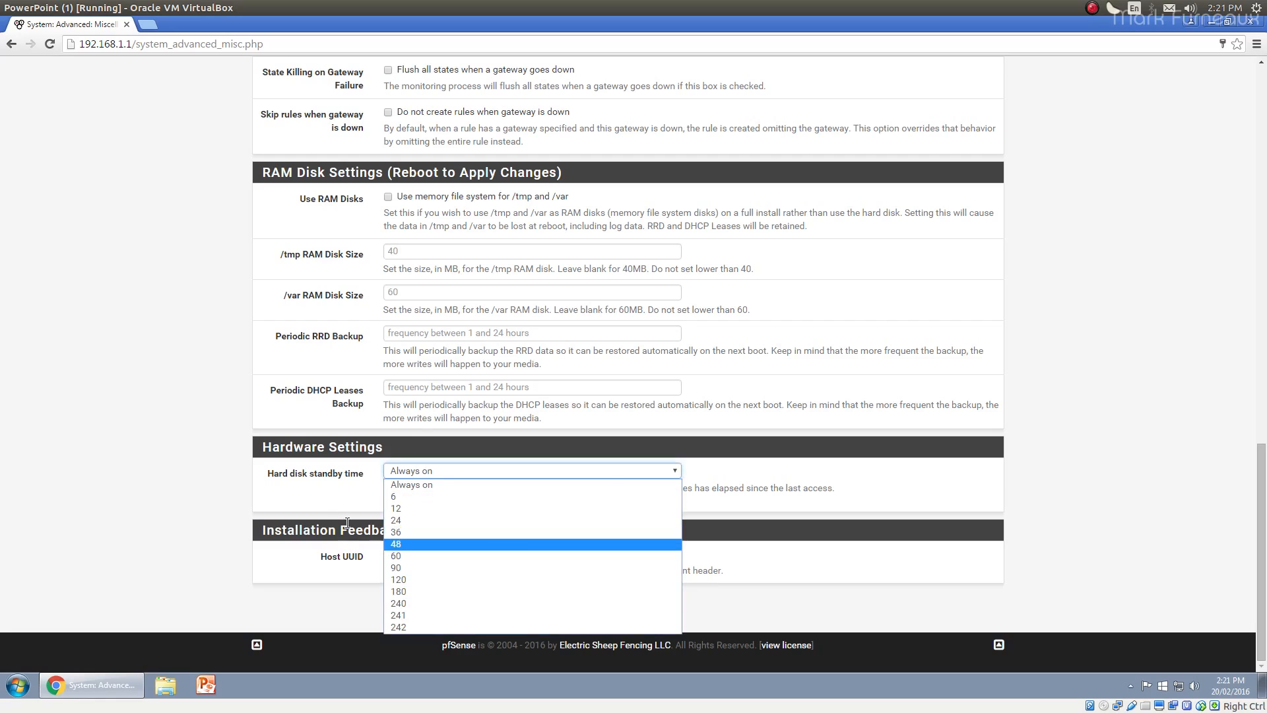
{"action": "left_click", "coordinate": [314, 513]}
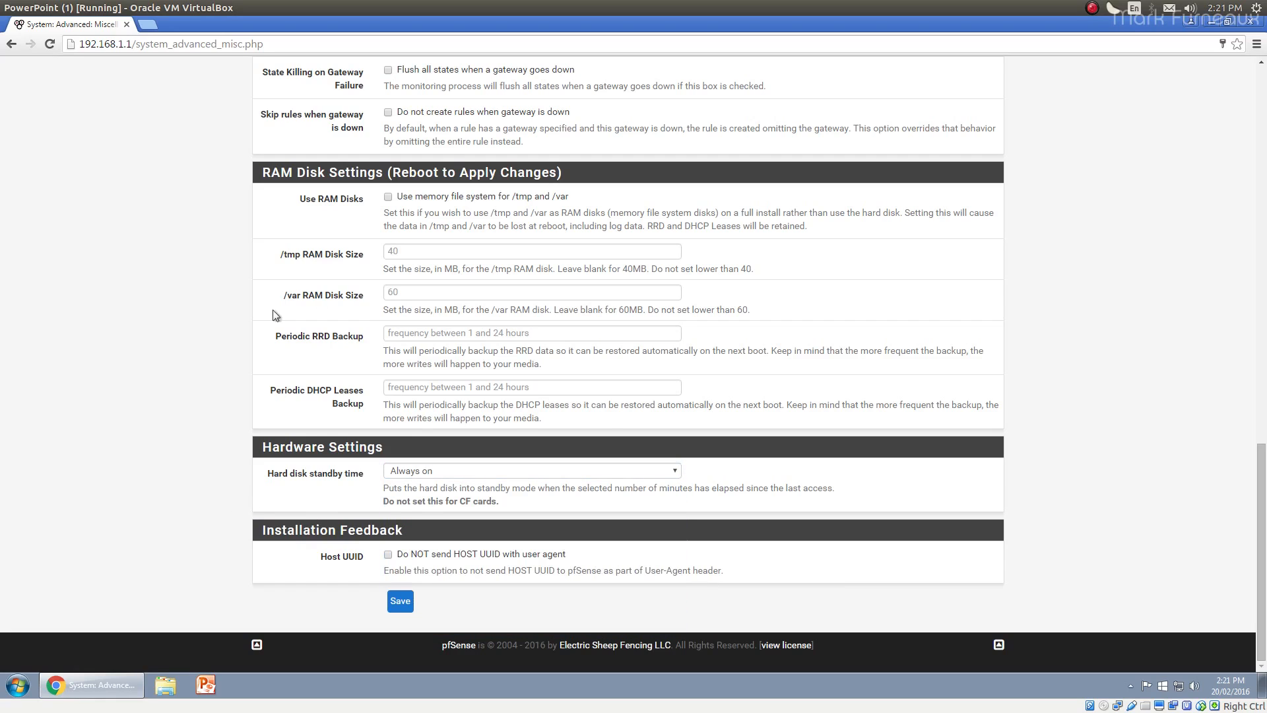
Open the System Tunables page of the Advanced settings and read through the whole list of tunables with their descriptions and values
{"action": "scroll", "coordinate": [220, 471], "scroll_direction": "up", "scroll_amount": 15}
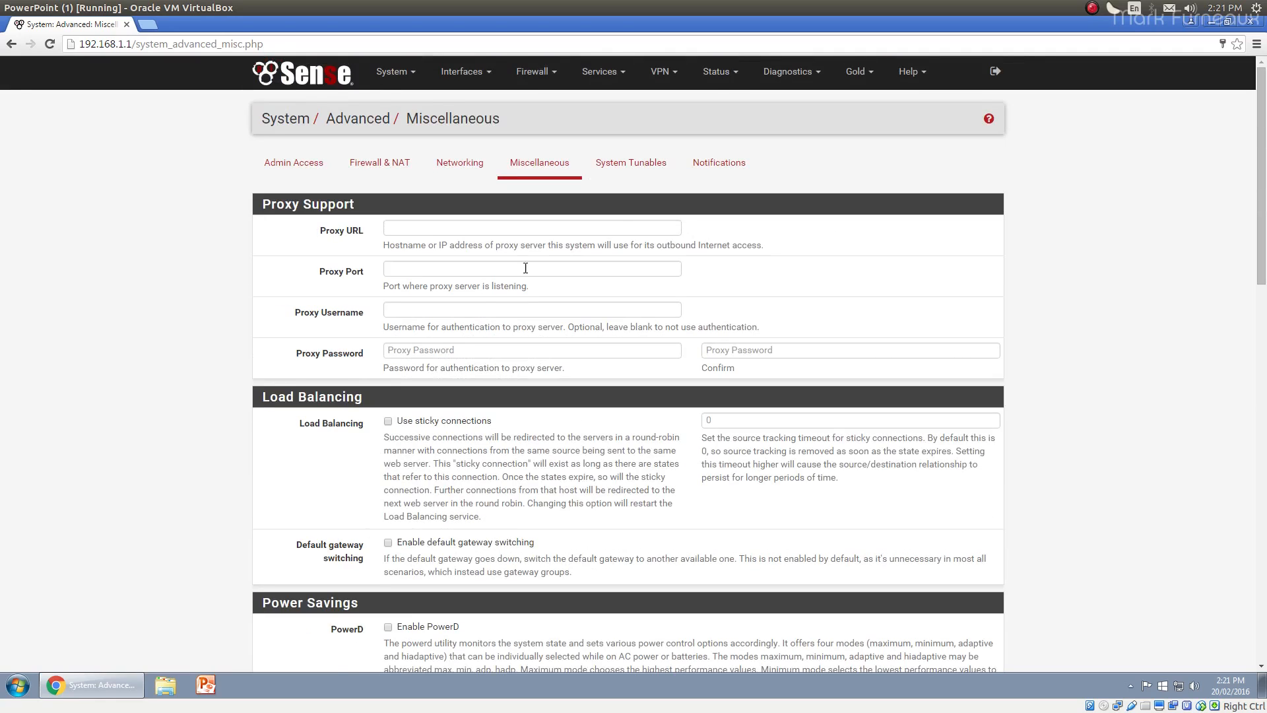
{"action": "left_click", "coordinate": [631, 162]}
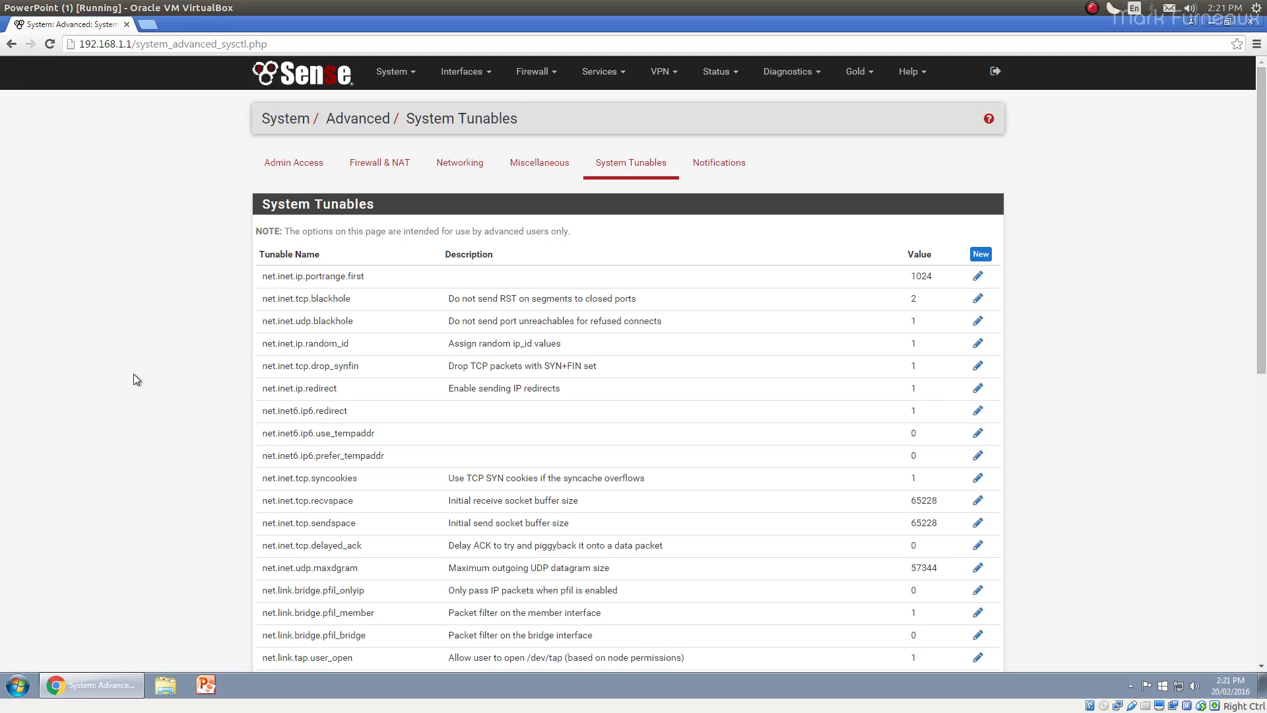
{"action": "scroll", "coordinate": [133, 380], "scroll_direction": "down", "scroll_amount": 7}
{"action": "scroll", "coordinate": [131, 367], "scroll_direction": "up", "scroll_amount": 7}
{"action": "scroll", "coordinate": [148, 373], "scroll_direction": "down", "scroll_amount": 2}
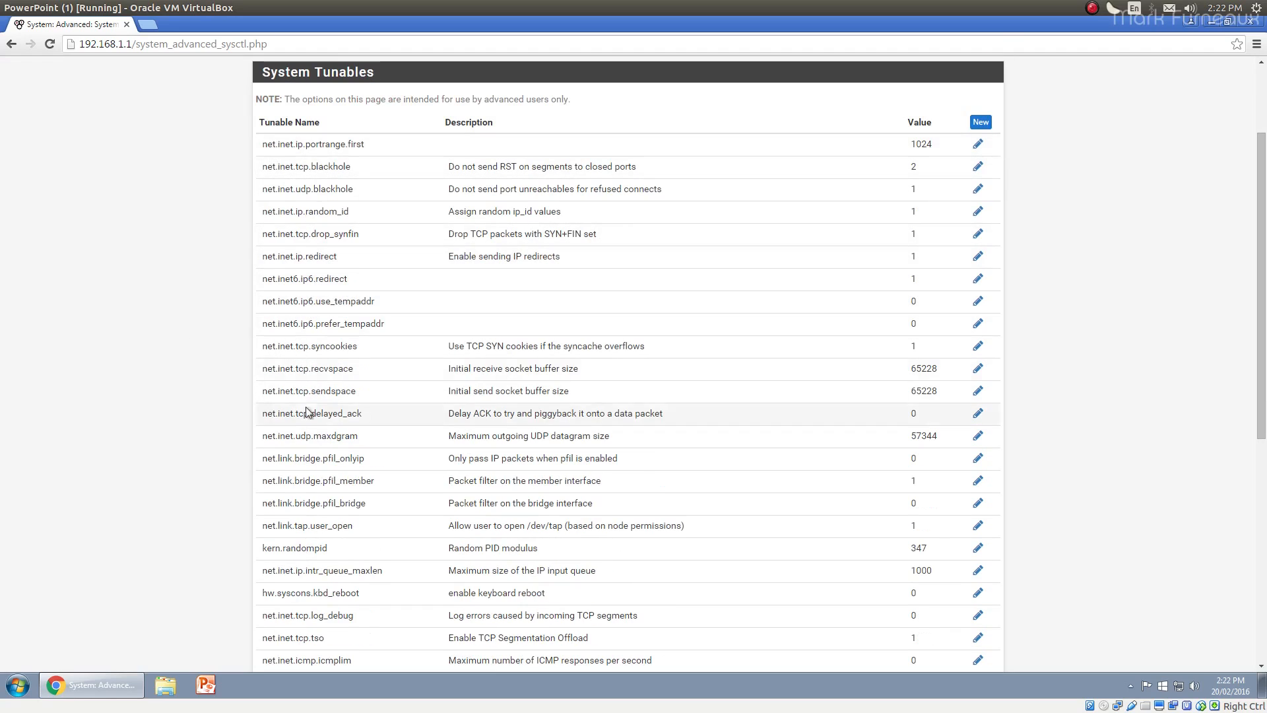
{"action": "scroll", "coordinate": [297, 514], "scroll_direction": "down", "scroll_amount": 6}
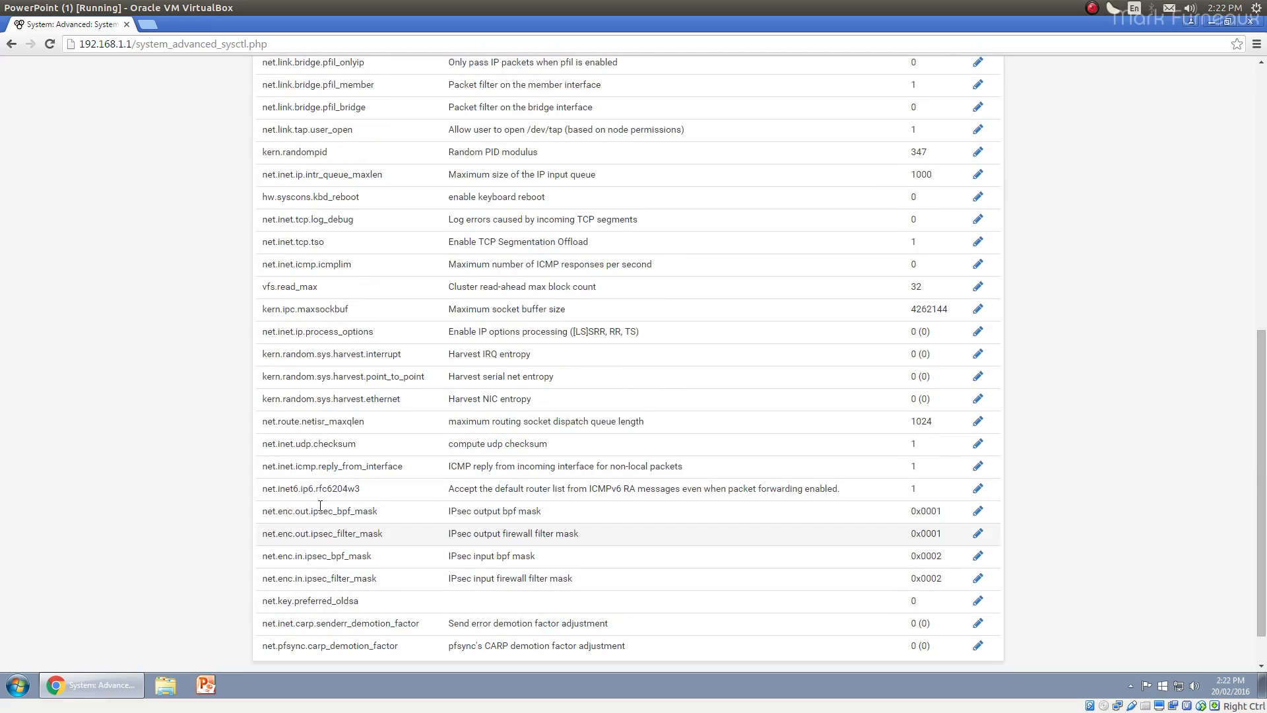
{"action": "scroll", "coordinate": [330, 518], "scroll_direction": "down", "scroll_amount": 1}
{"action": "scroll", "coordinate": [323, 495], "scroll_direction": "up", "scroll_amount": 9}
{"action": "scroll", "coordinate": [323, 485], "scroll_direction": "down", "scroll_amount": 3}
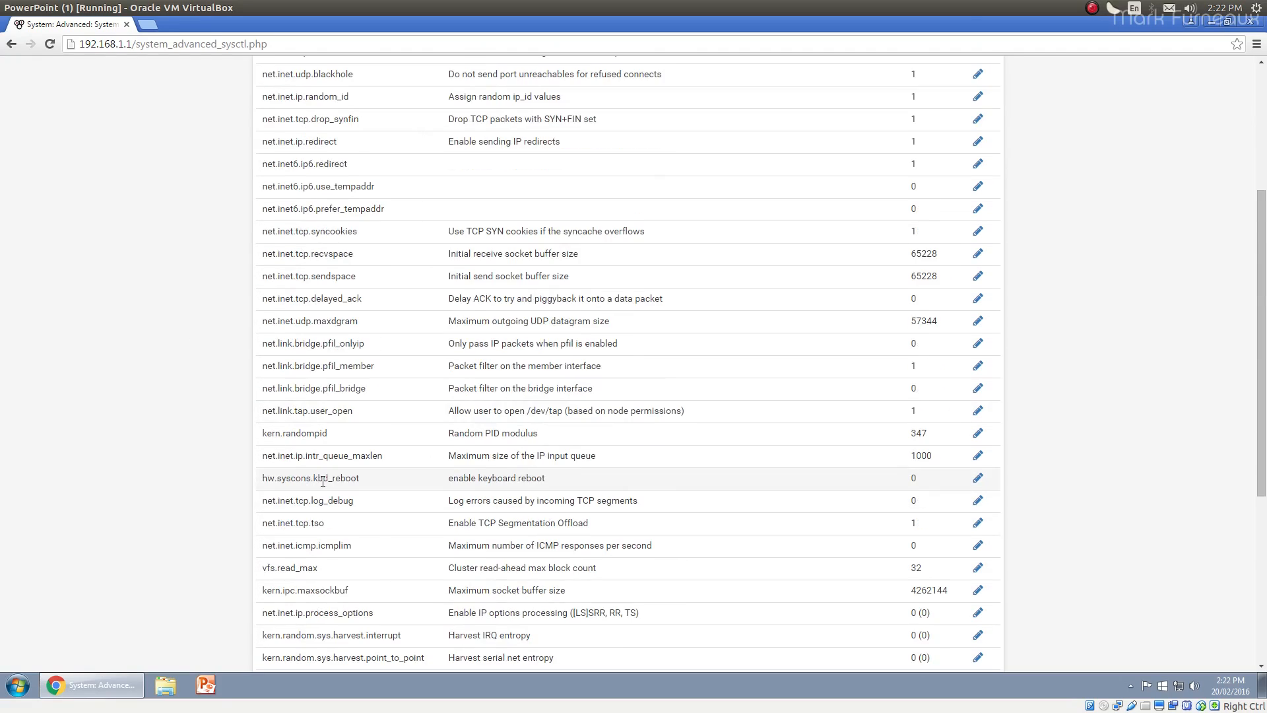
{"action": "scroll", "coordinate": [322, 480], "scroll_direction": "down", "scroll_amount": 1}
{"action": "scroll", "coordinate": [310, 475], "scroll_direction": "up", "scroll_amount": 4}
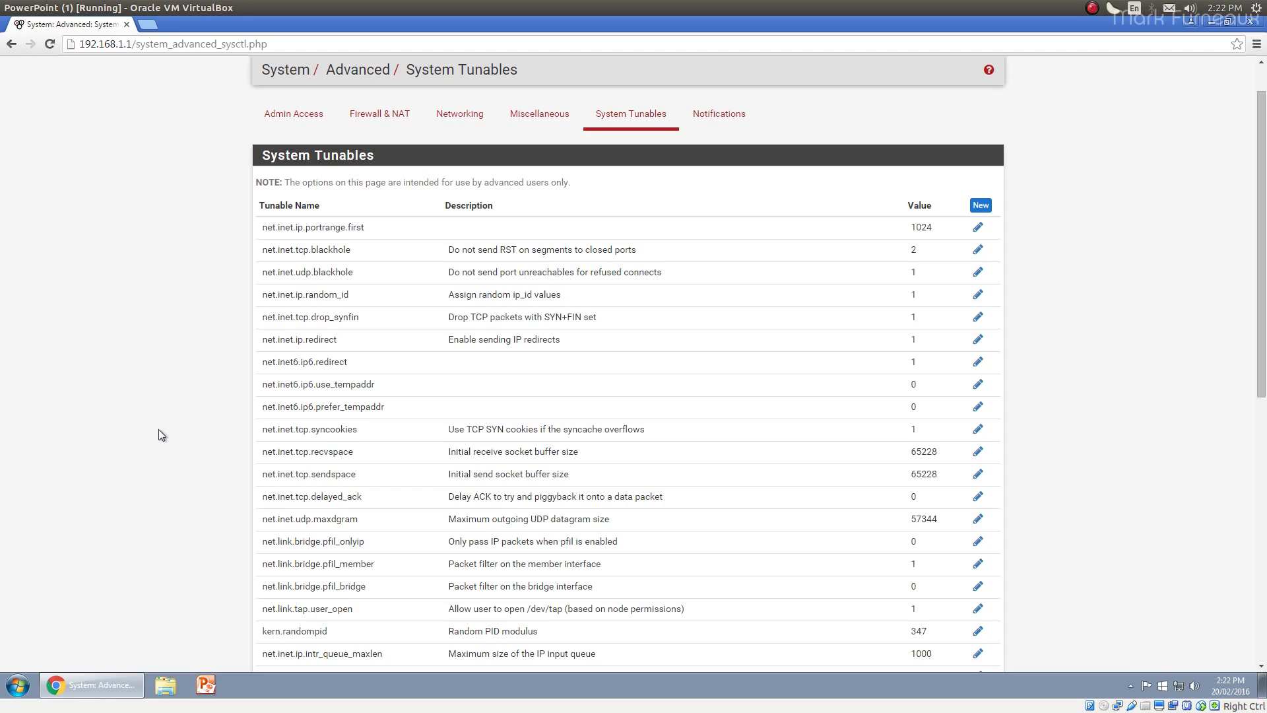
{"action": "scroll", "coordinate": [201, 464], "scroll_direction": "down", "scroll_amount": 4}
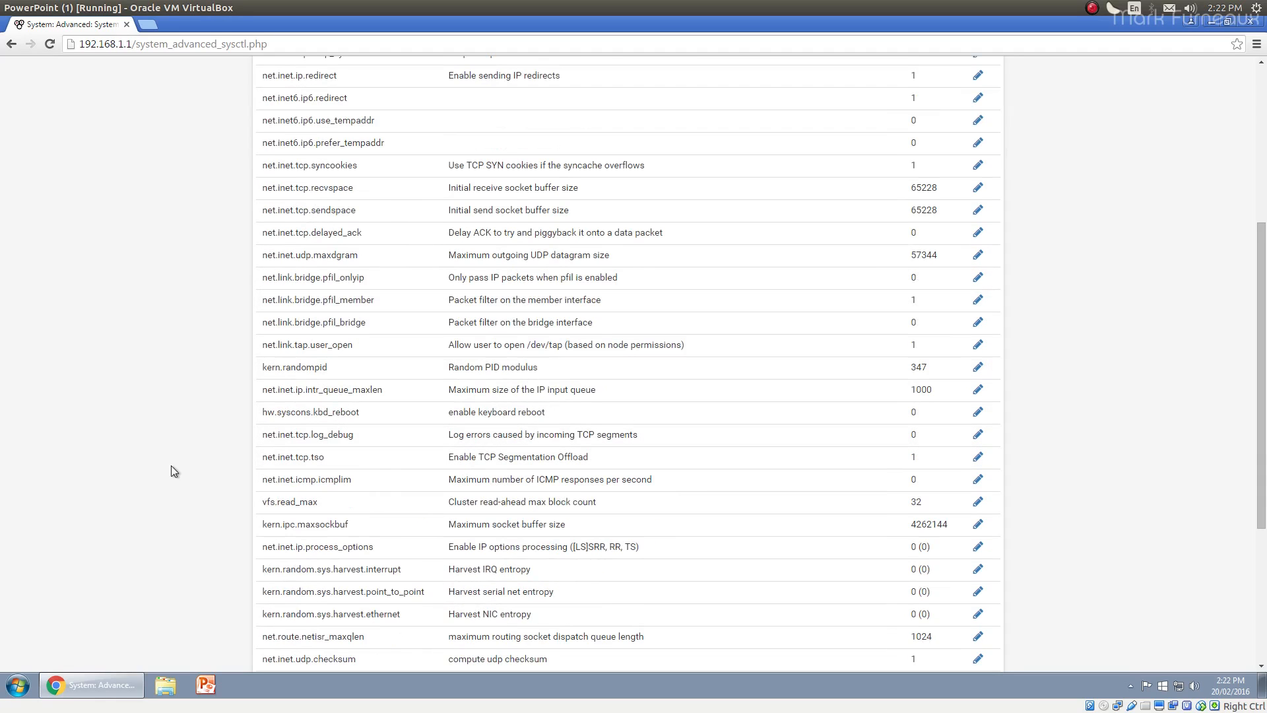
{"action": "scroll", "coordinate": [172, 466], "scroll_direction": "up", "scroll_amount": 5}
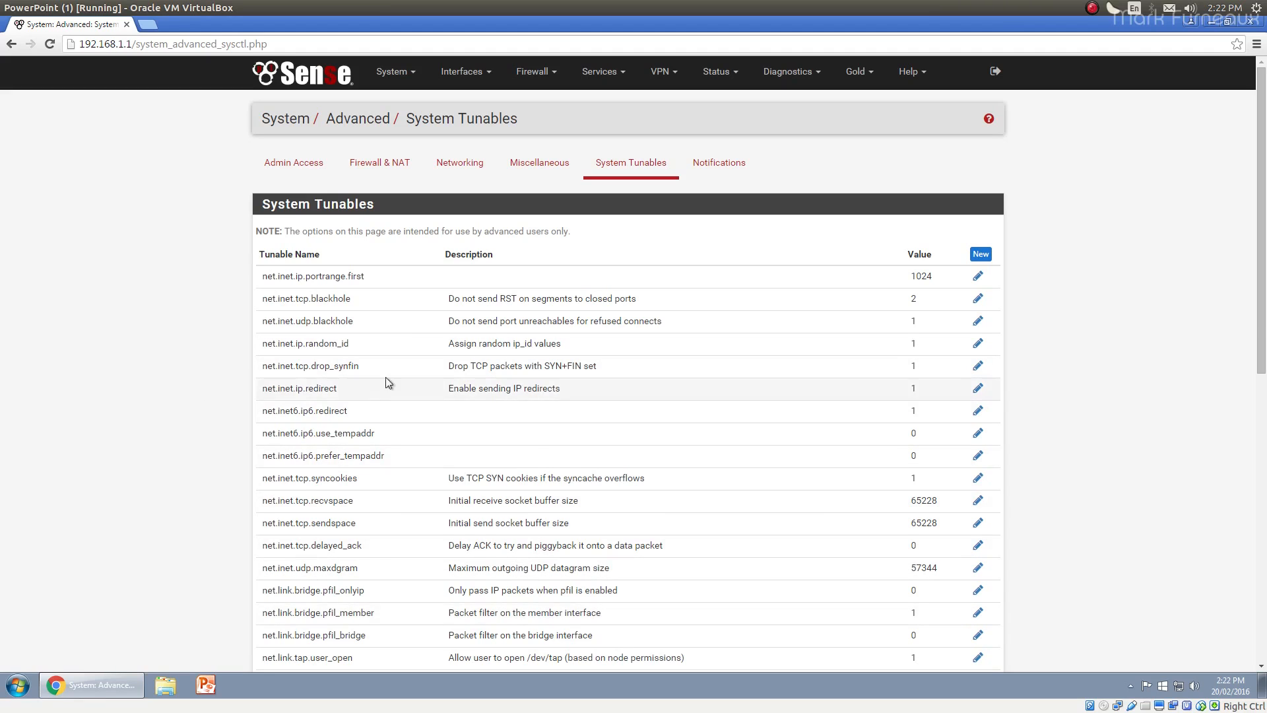
{"action": "scroll", "coordinate": [432, 406], "scroll_direction": "down", "scroll_amount": 8}
{"action": "scroll", "coordinate": [431, 413], "scroll_direction": "up", "scroll_amount": 8}
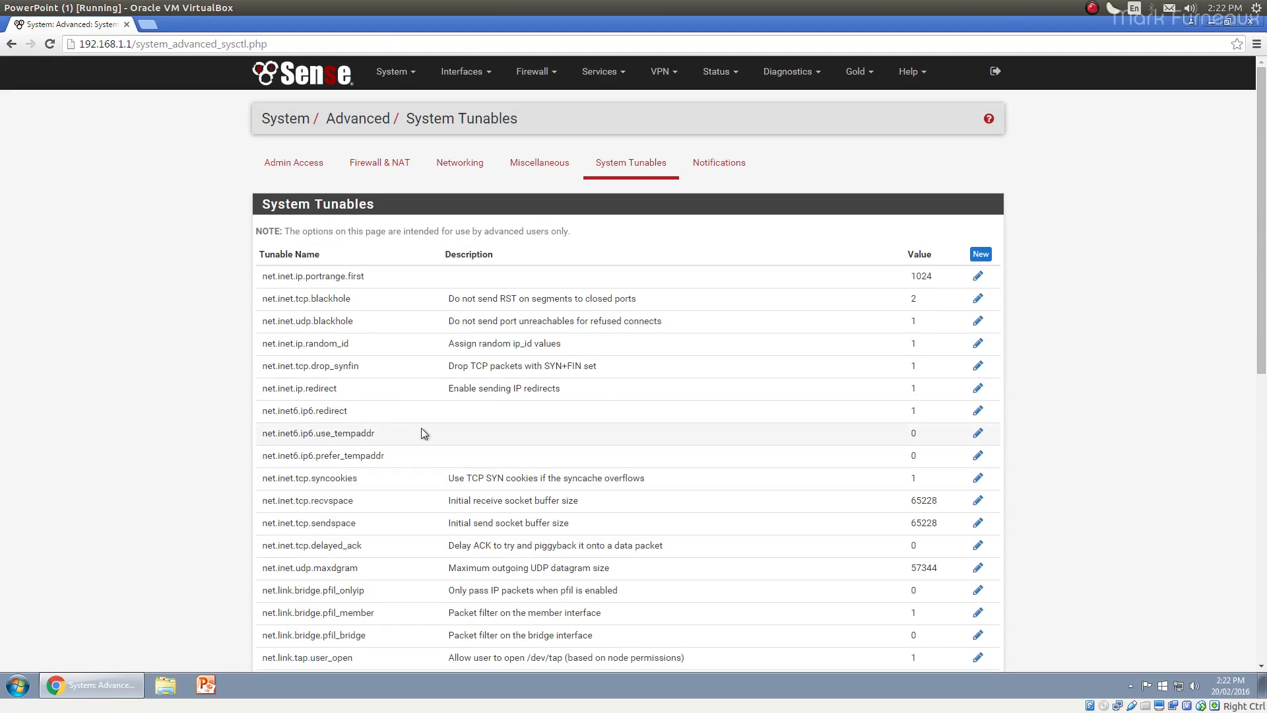
Open the Notifications page of the Advanced settings and survey its Growl, E-Mail and Sounds sections
{"action": "left_click", "coordinate": [732, 165]}
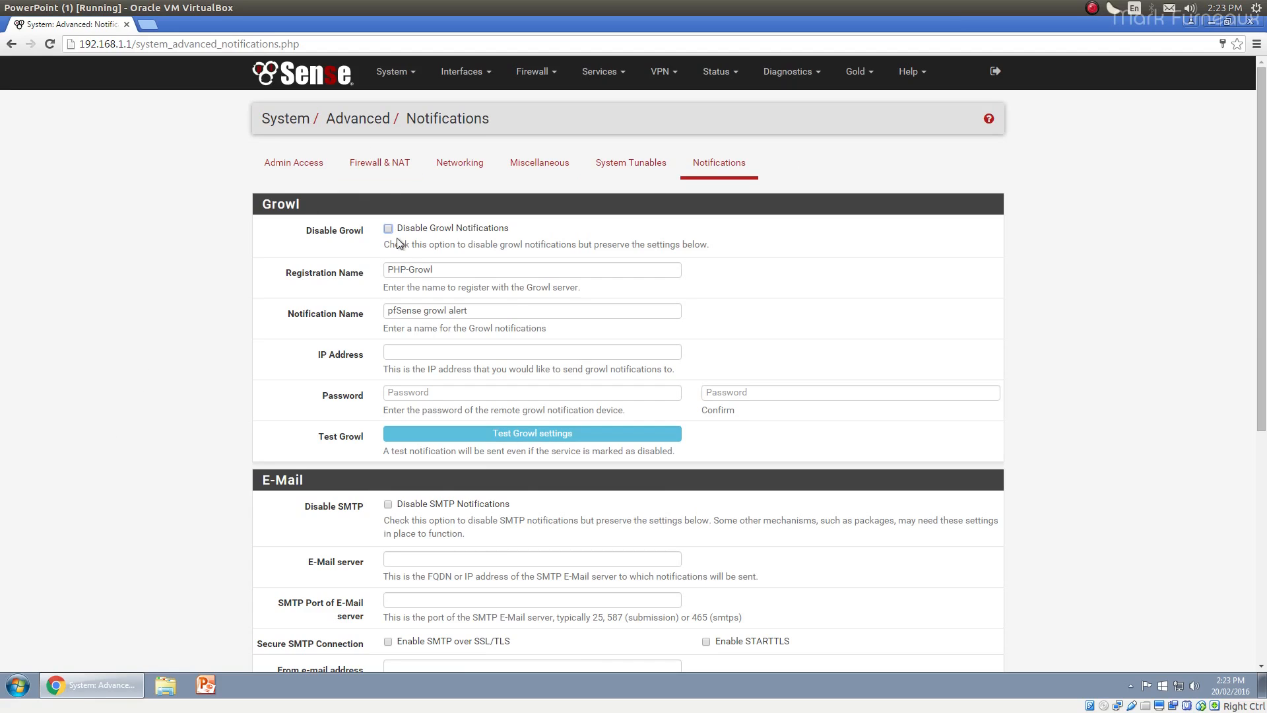
{"action": "scroll", "coordinate": [184, 323], "scroll_direction": "down", "scroll_amount": 1}
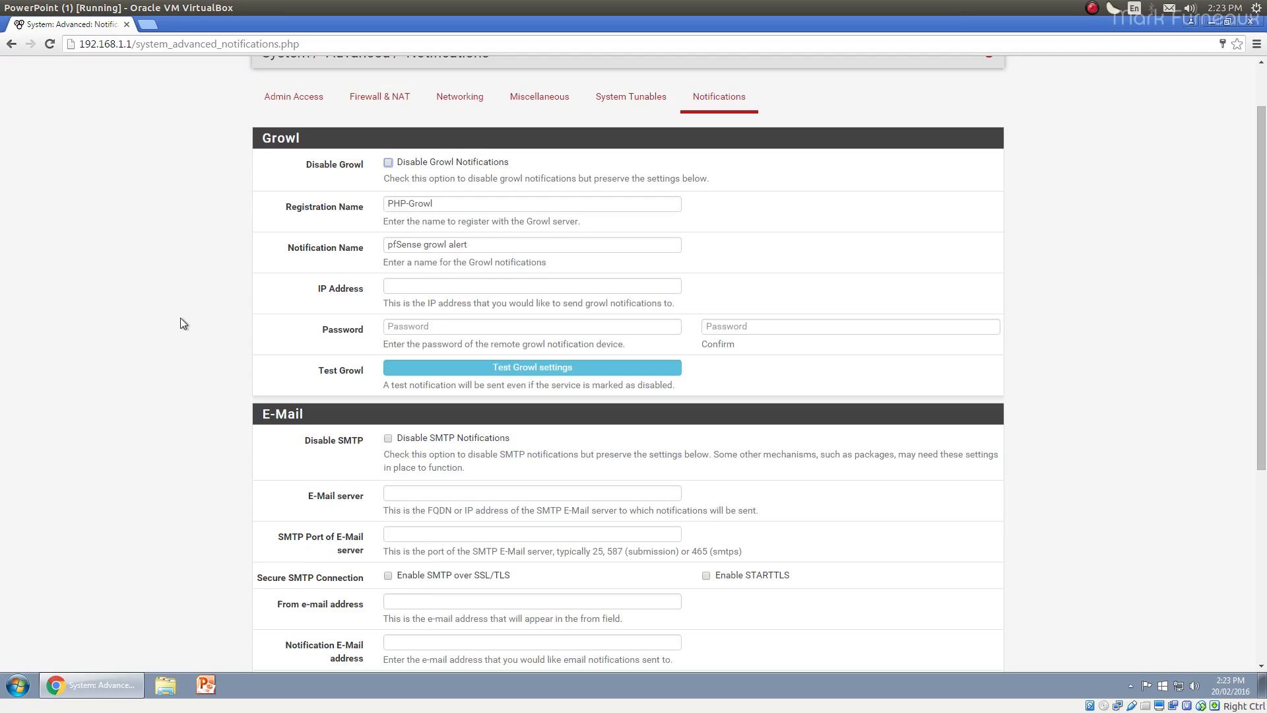
{"action": "scroll", "coordinate": [180, 318], "scroll_direction": "down", "scroll_amount": 4}
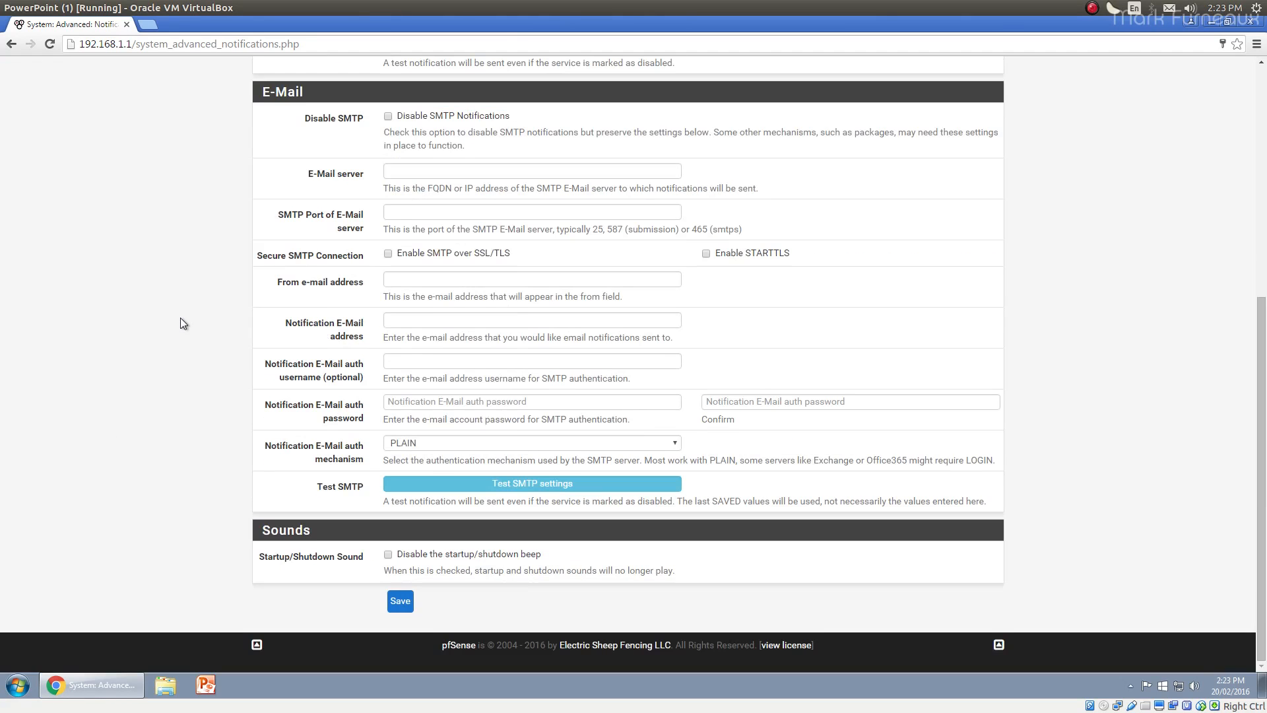
{"action": "scroll", "coordinate": [180, 318], "scroll_direction": "up", "scroll_amount": 3}
{"action": "scroll", "coordinate": [180, 323], "scroll_direction": "up", "scroll_amount": 1}
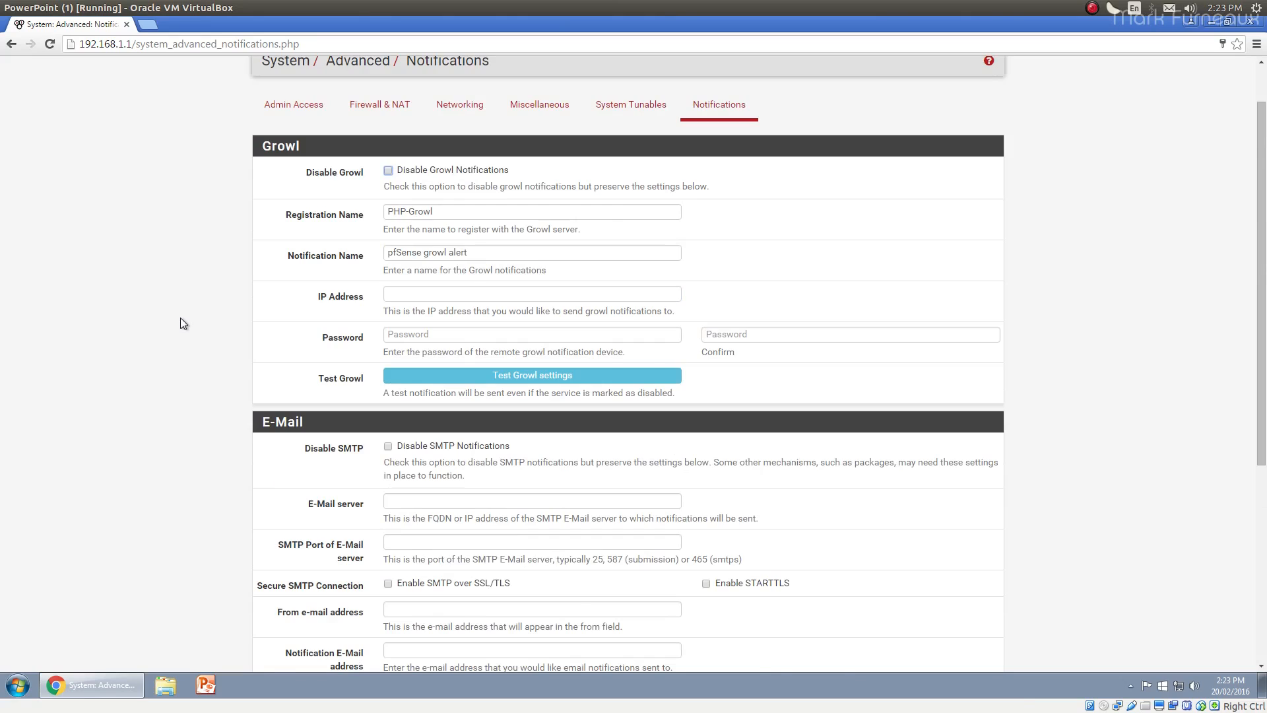
{"action": "scroll", "coordinate": [184, 323], "scroll_direction": "down", "scroll_amount": 1}
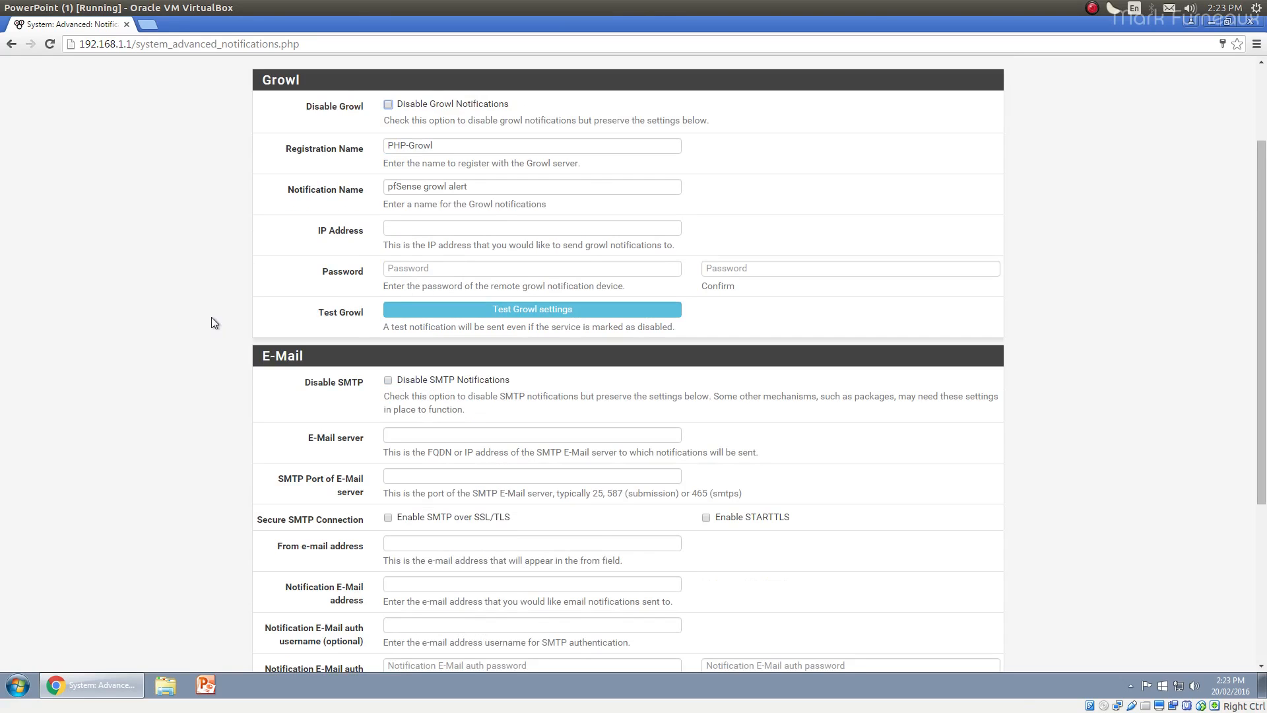
Examine the SMTP e-mail notification fields, including the sender address and authentication password, and the startup/shutdown sound option, leaving them unfilled
{"action": "scroll", "coordinate": [211, 317], "scroll_direction": "down", "scroll_amount": 4}
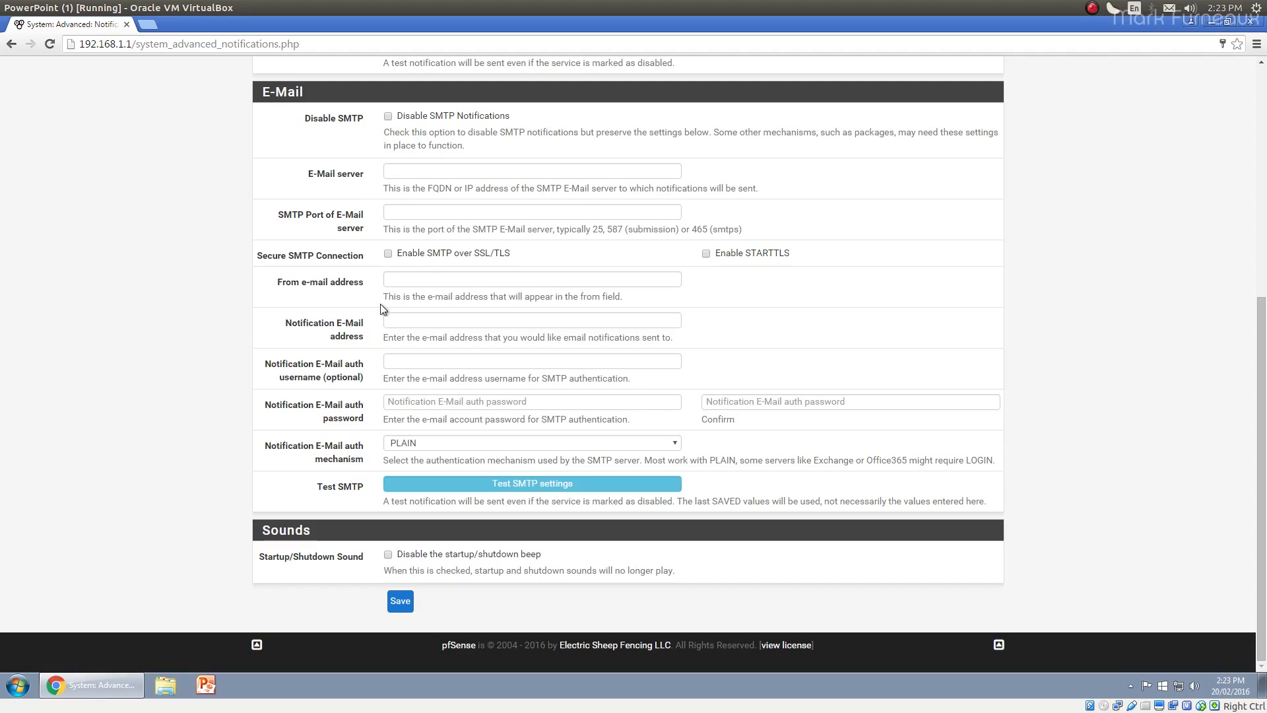
{"action": "left_click", "coordinate": [407, 278]}
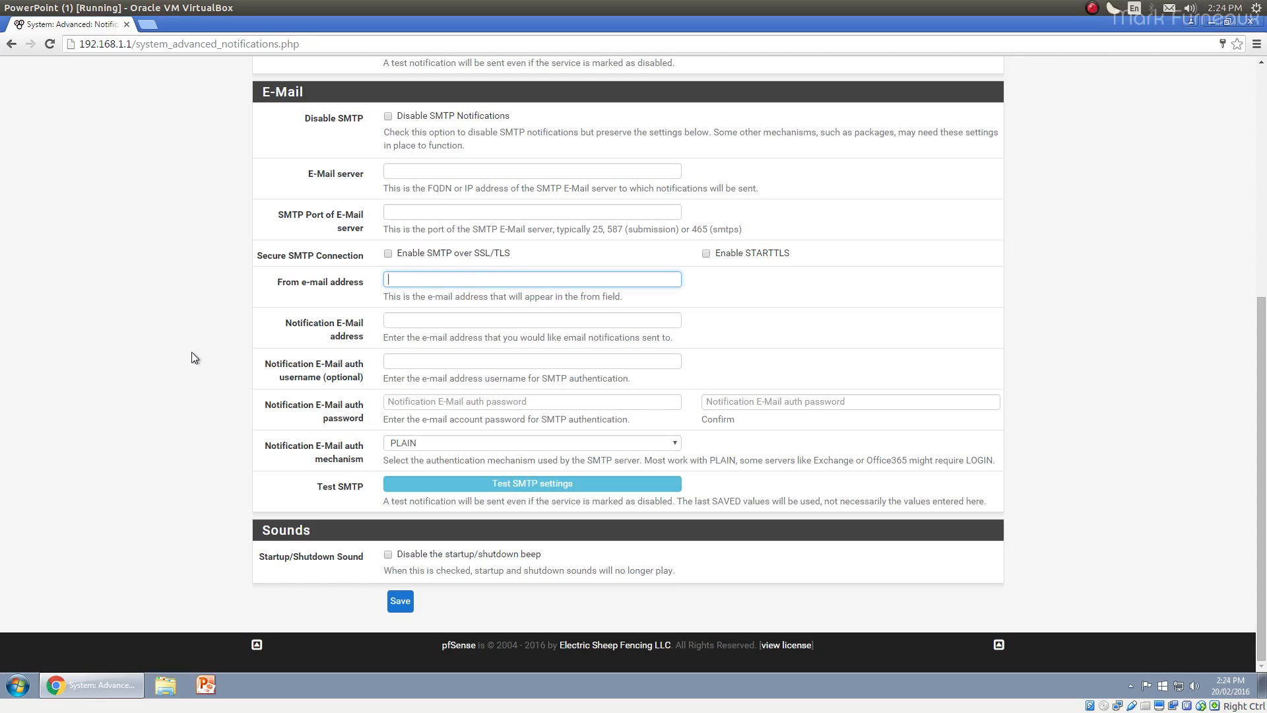
{"action": "left_click", "coordinate": [441, 404]}
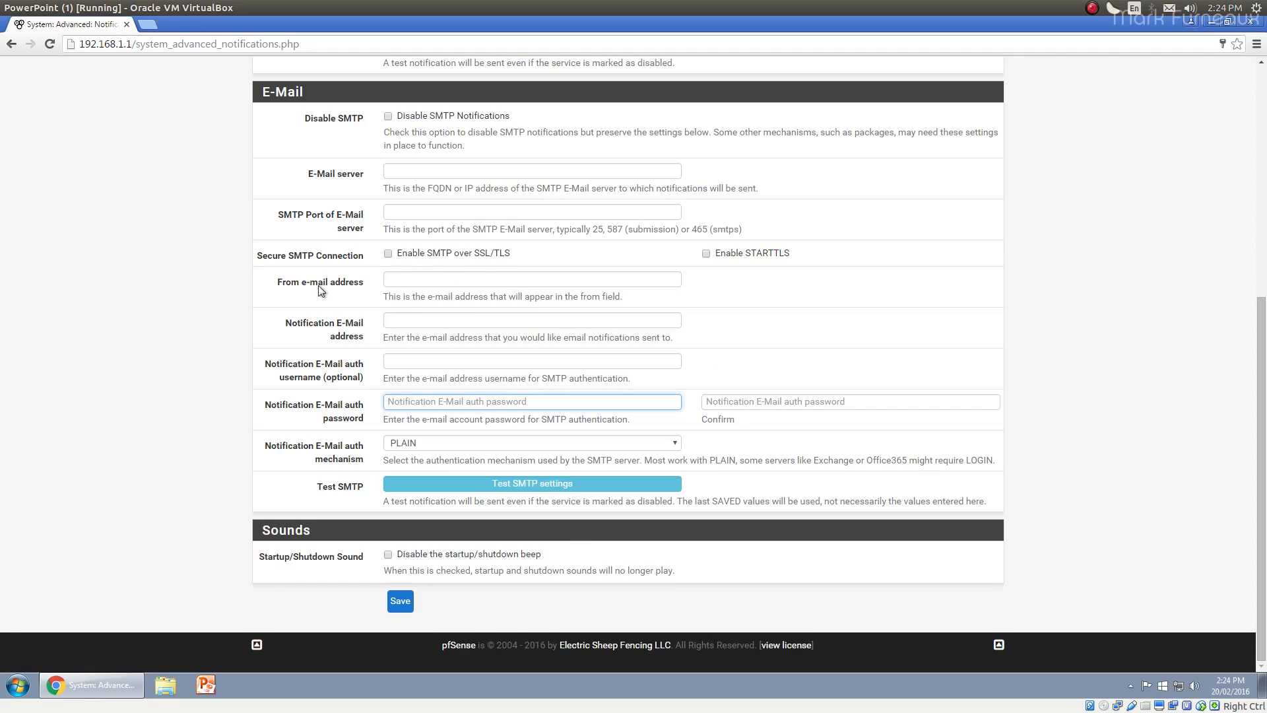
{"action": "left_click", "coordinate": [170, 389]}
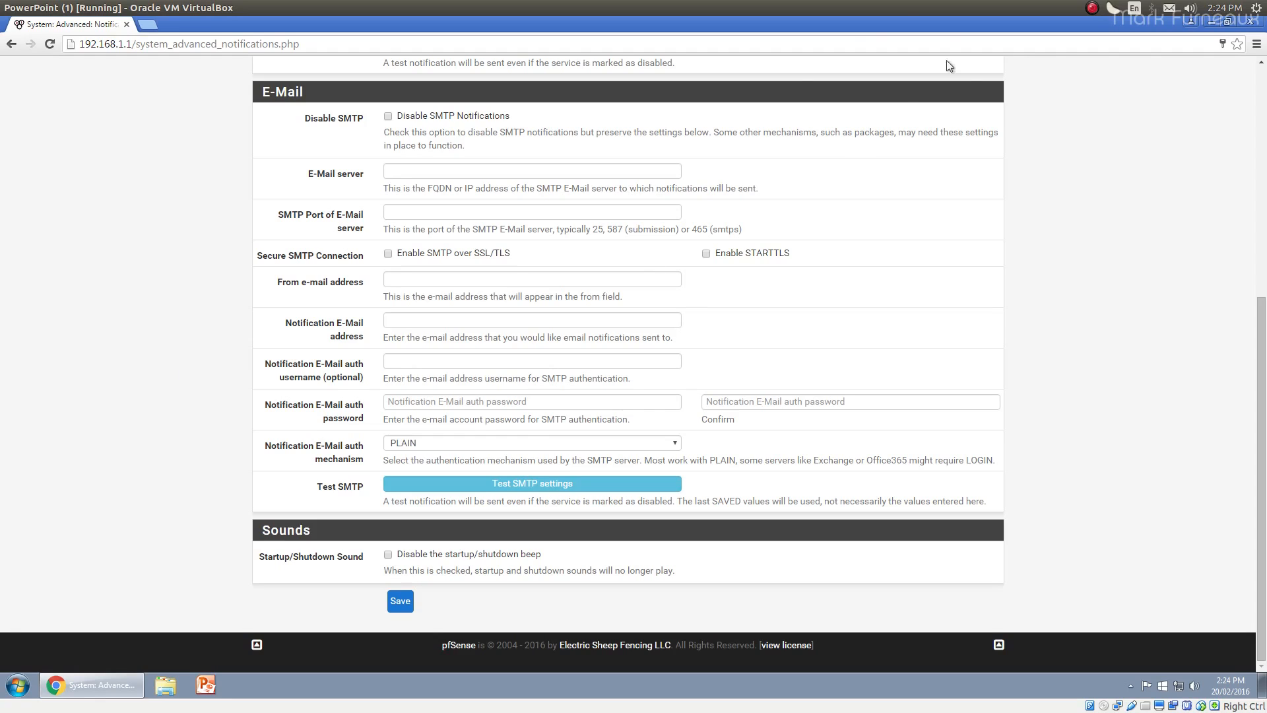
{"action": "scroll", "coordinate": [919, 175], "scroll_direction": "up", "scroll_amount": 6}
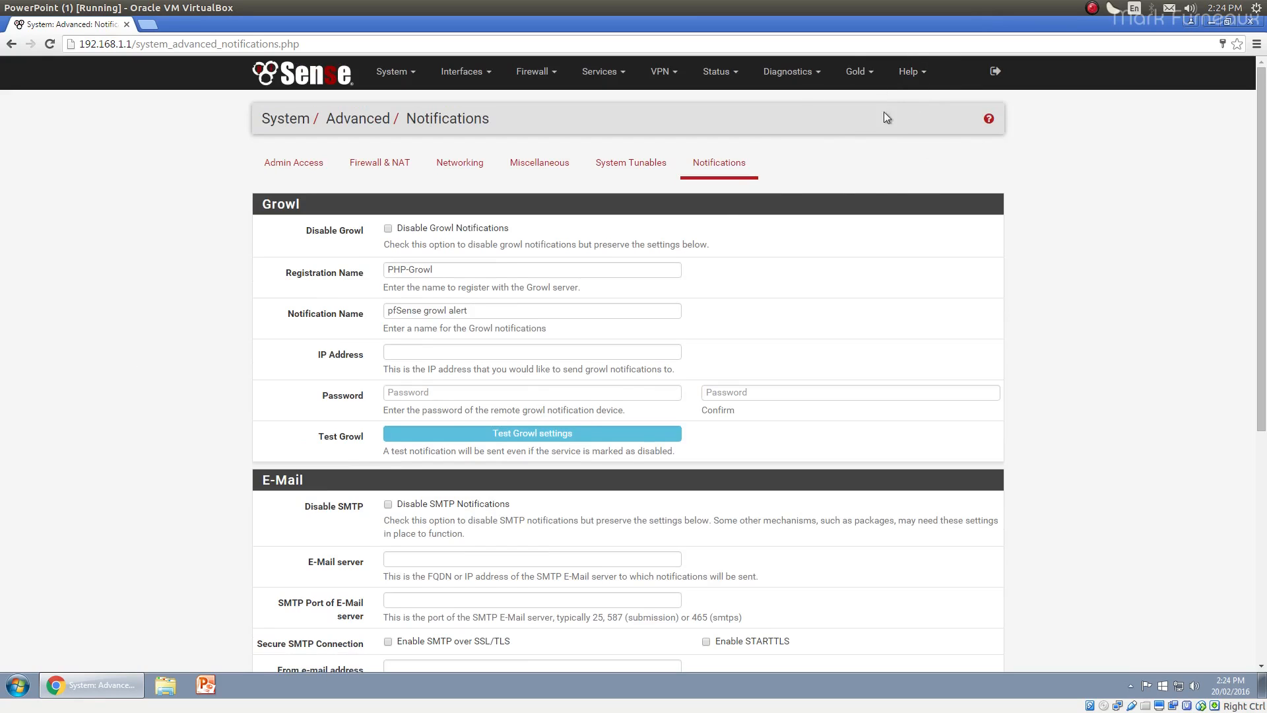
{"action": "scroll", "coordinate": [205, 246], "scroll_direction": "down", "scroll_amount": 6}
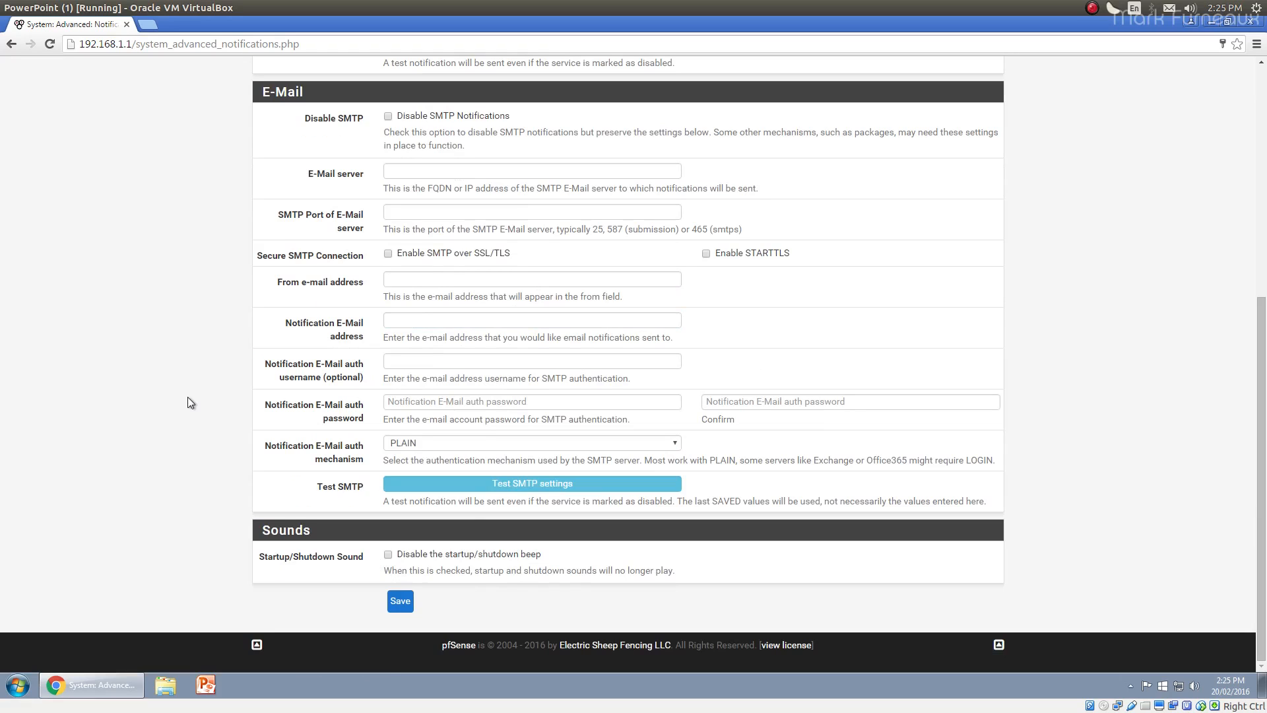
{"action": "scroll", "coordinate": [187, 397], "scroll_direction": "up", "scroll_amount": 6}
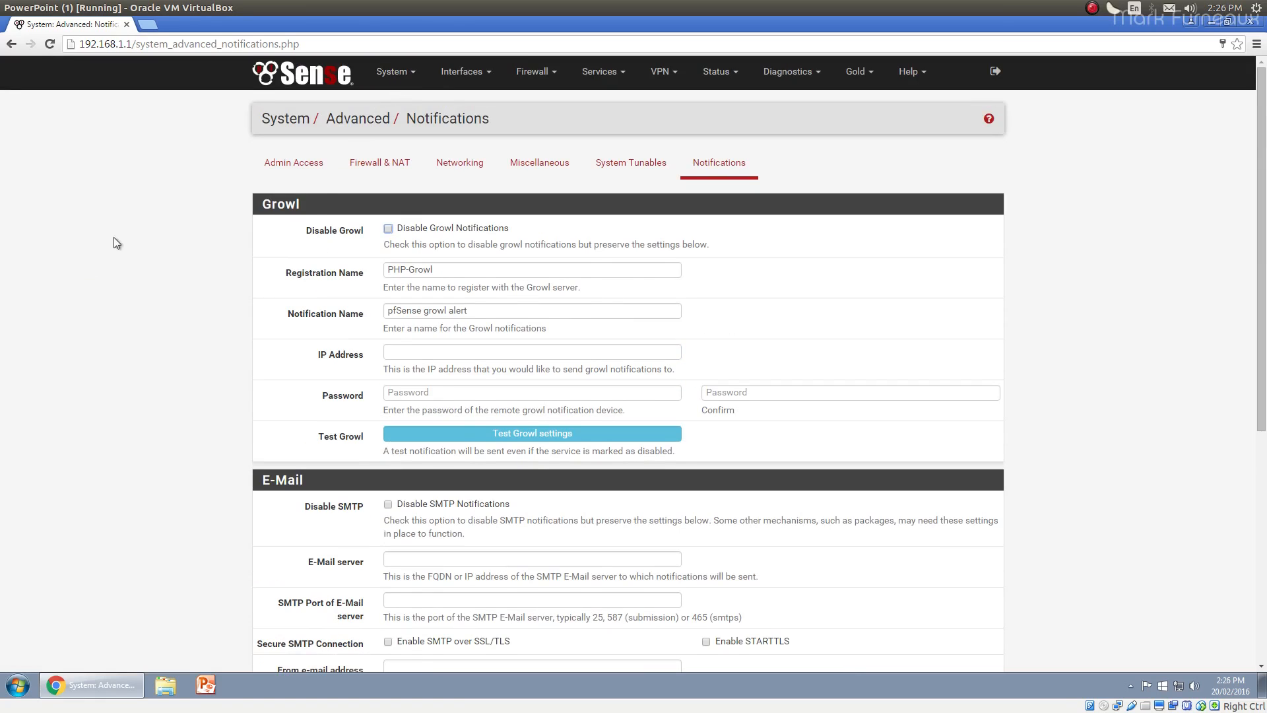
Open the Certificate Manager and view its Certificates list, returning to the Certificate Authorities list
{"action": "left_click", "coordinate": [393, 71]}
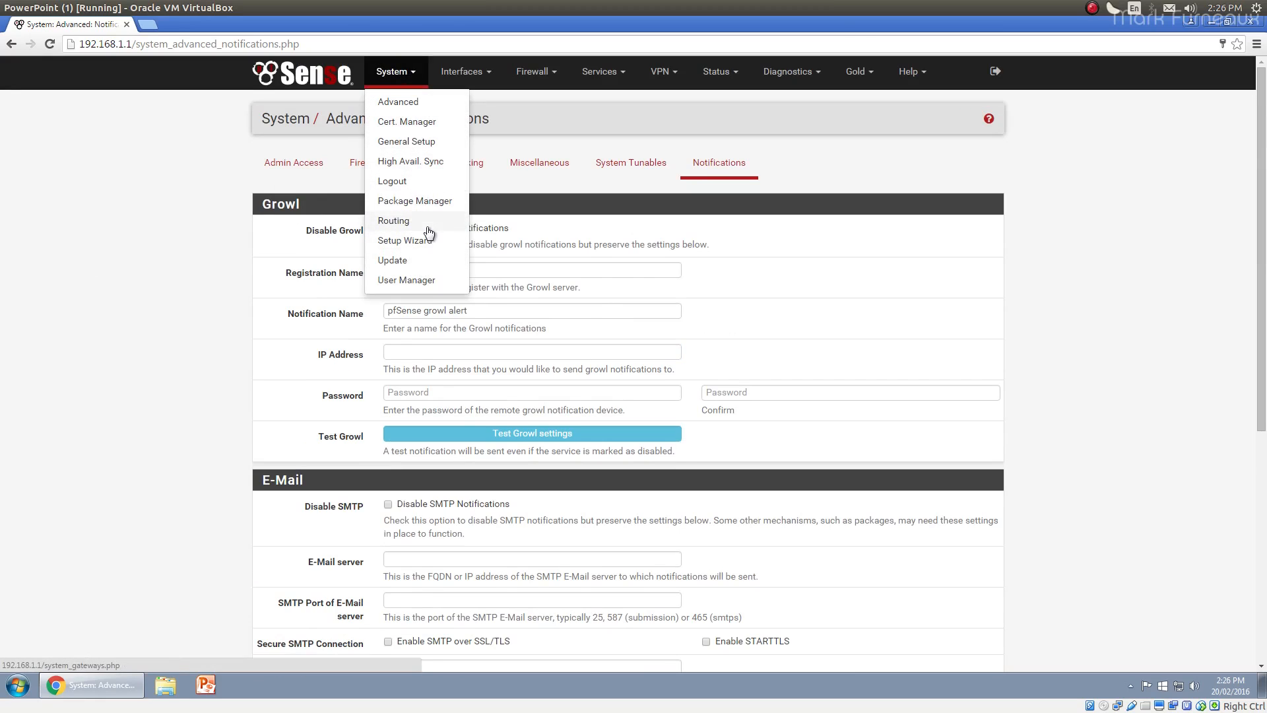
{"action": "left_click", "coordinate": [419, 123]}
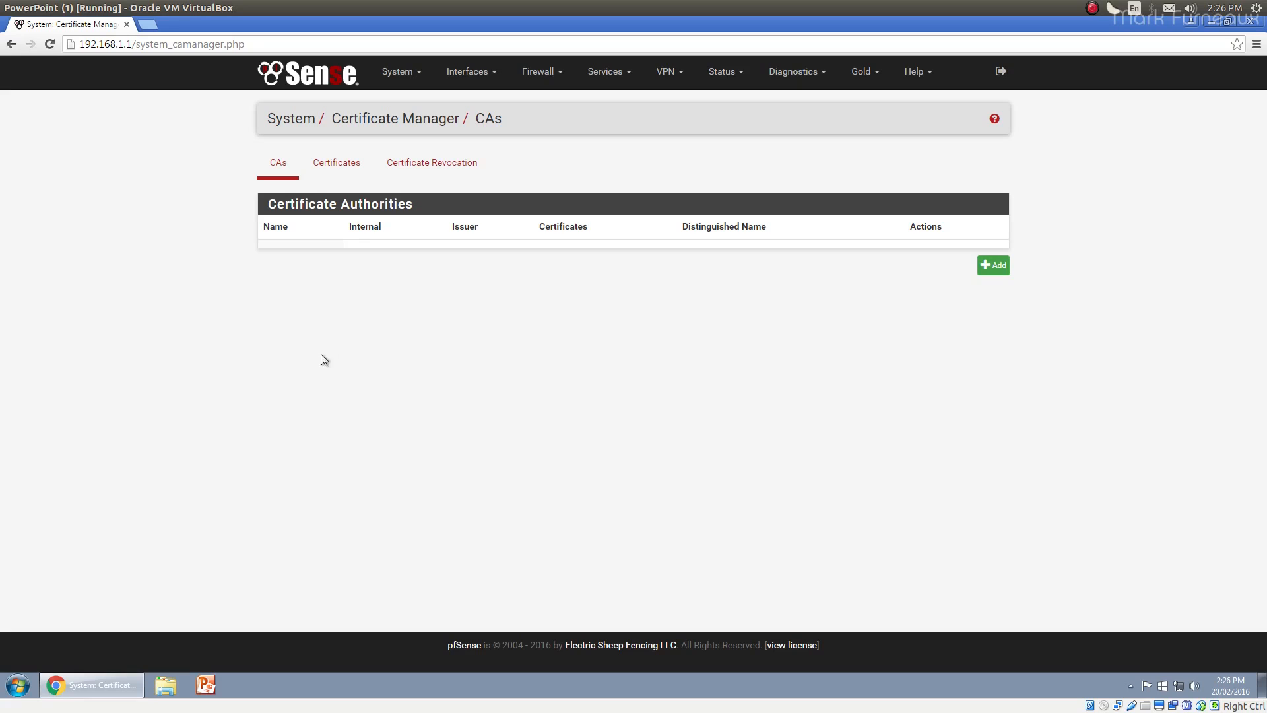
{"action": "left_click", "coordinate": [325, 163]}
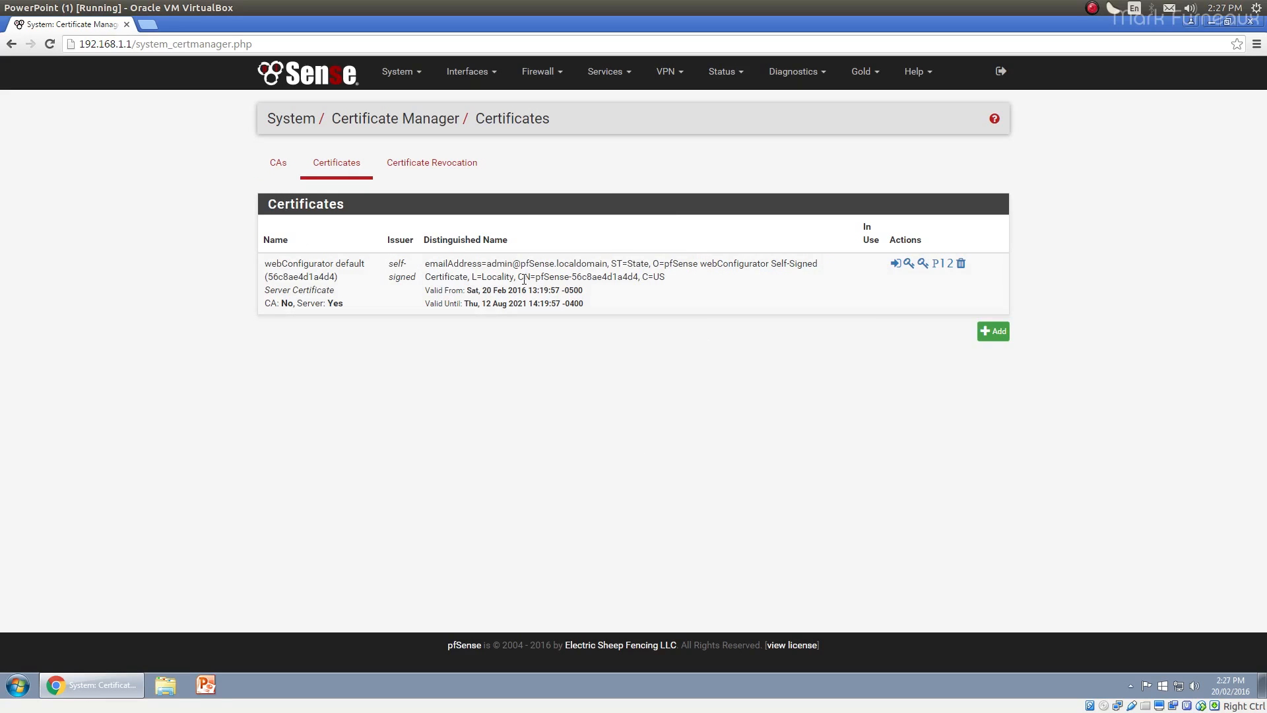
{"action": "left_click", "coordinate": [278, 163]}
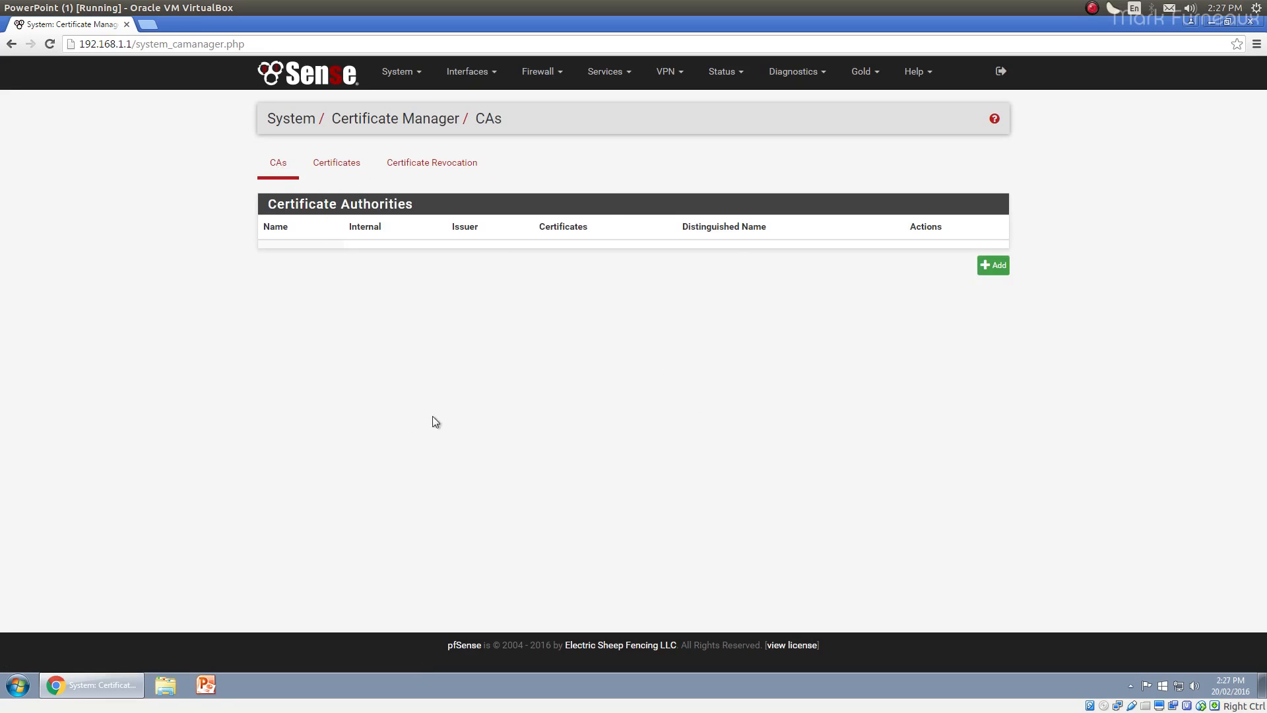
Open High Availability Sync and review the pfsync state synchronization and XMLRPC configuration synchronization settings, including the options to sync
{"action": "left_click", "coordinate": [399, 71]}
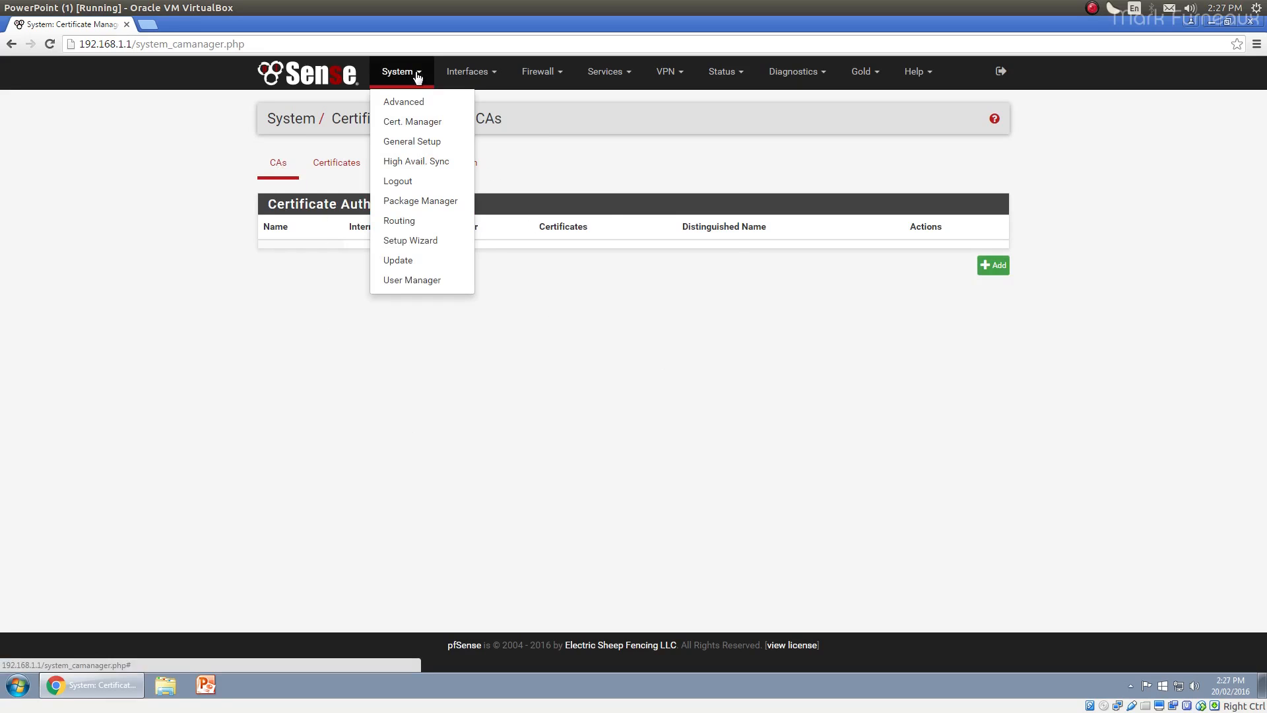
{"action": "left_click", "coordinate": [449, 163]}
{"action": "scroll", "coordinate": [234, 360], "scroll_direction": "down", "scroll_amount": 4}
{"action": "scroll", "coordinate": [206, 356], "scroll_direction": "up", "scroll_amount": 4}
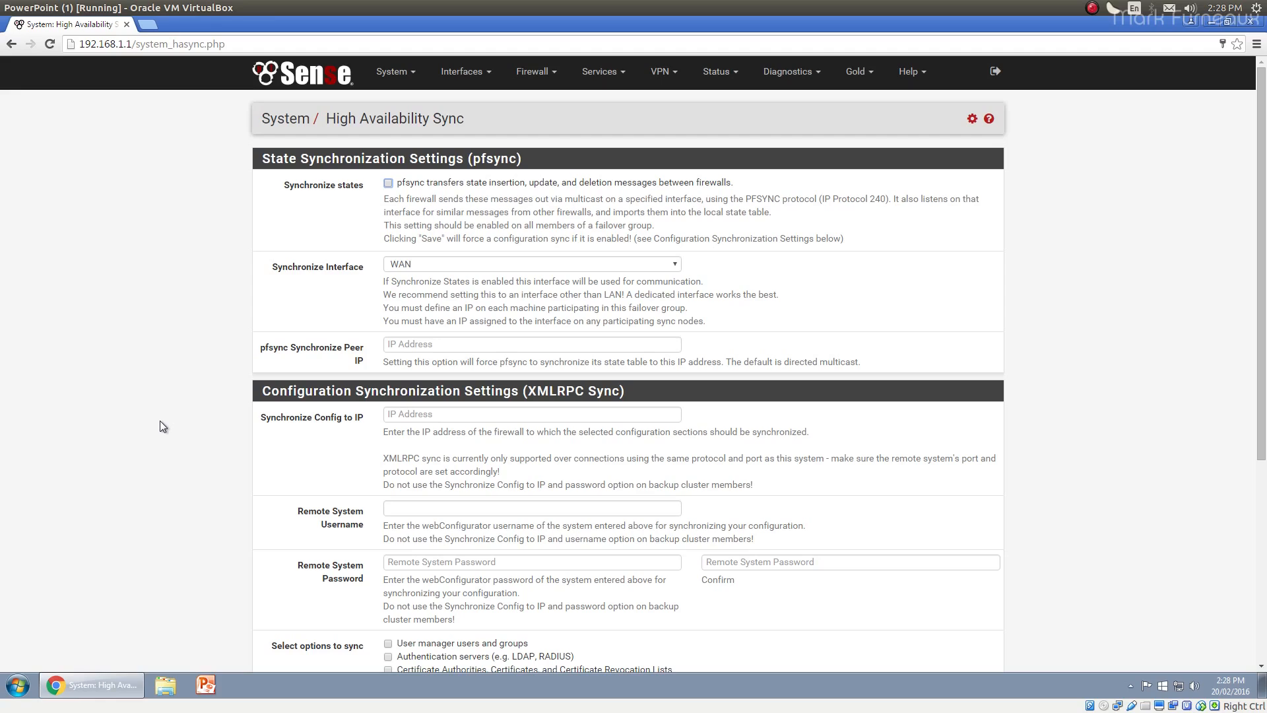
{"action": "left_click", "coordinate": [139, 323]}
{"action": "scroll", "coordinate": [208, 300], "scroll_direction": "down", "scroll_amount": 3}
{"action": "scroll", "coordinate": [207, 304], "scroll_direction": "up", "scroll_amount": 3}
{"action": "scroll", "coordinate": [201, 293], "scroll_direction": "down", "scroll_amount": 2}
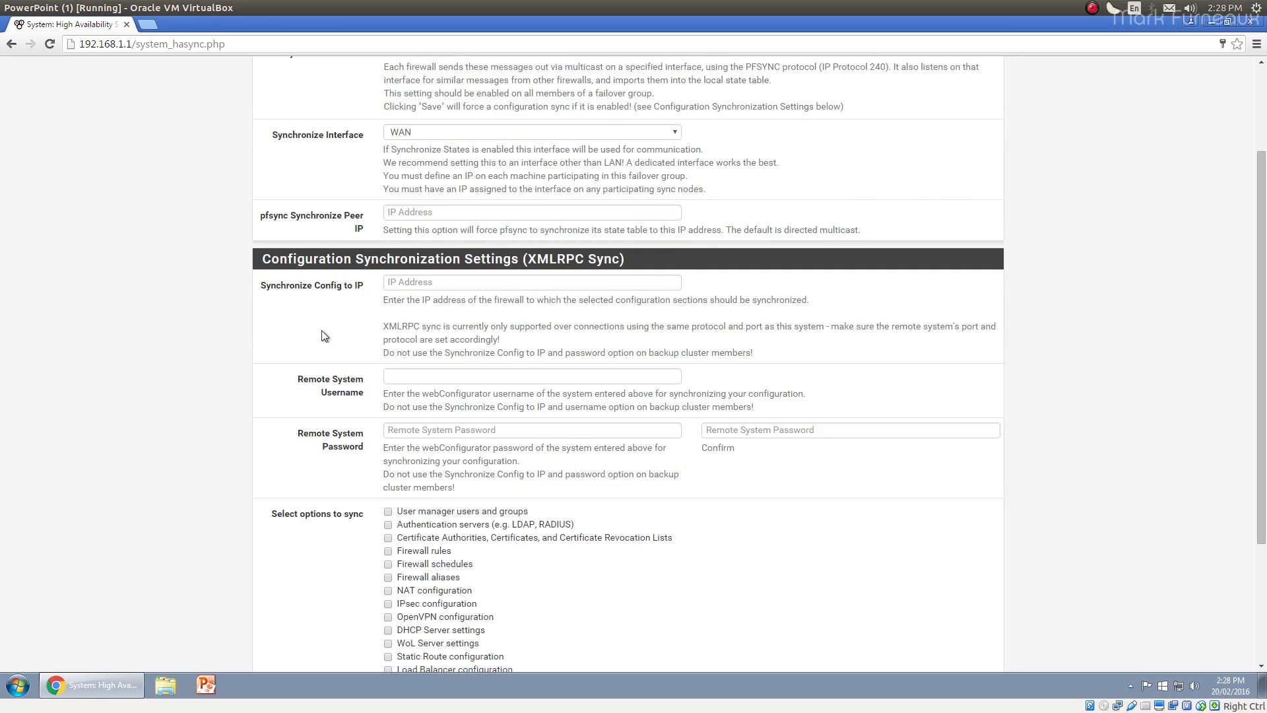
{"action": "scroll", "coordinate": [416, 180], "scroll_direction": "up", "scroll_amount": 3}
{"action": "scroll", "coordinate": [218, 319], "scroll_direction": "down", "scroll_amount": 3}
{"action": "scroll", "coordinate": [198, 322], "scroll_direction": "down", "scroll_amount": 3}
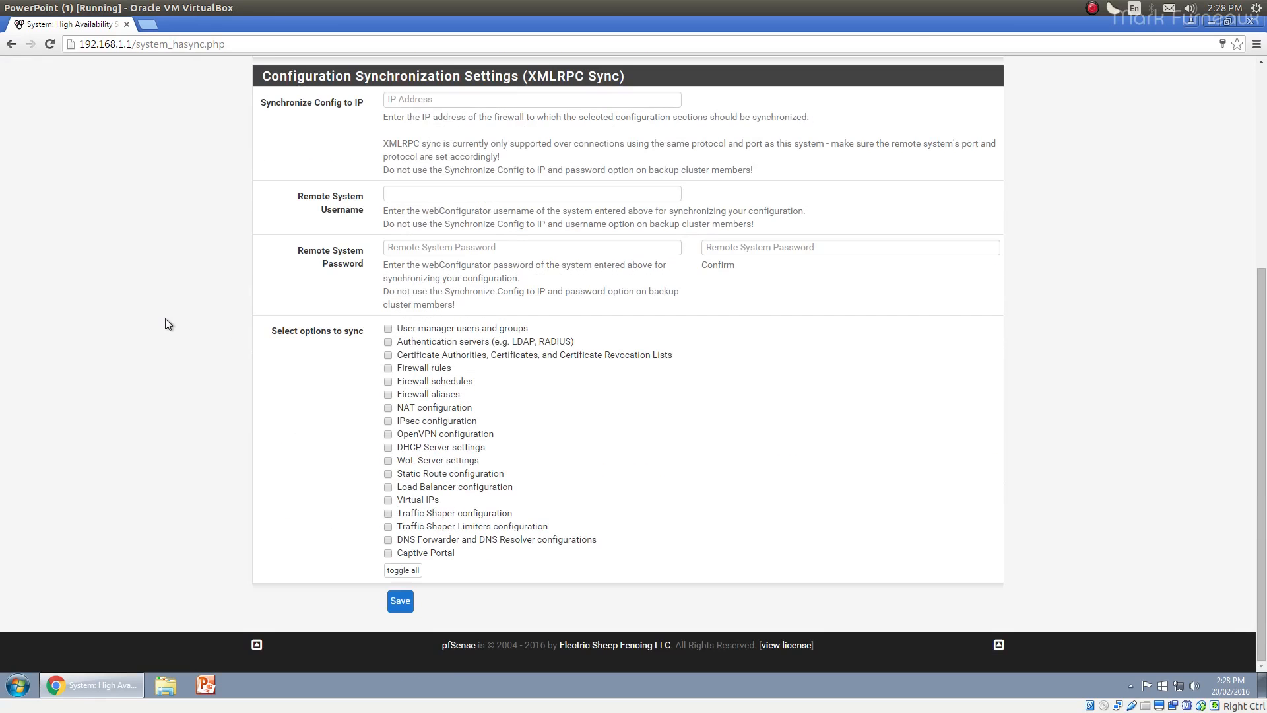
{"action": "scroll", "coordinate": [178, 335], "scroll_direction": "up", "scroll_amount": 5}
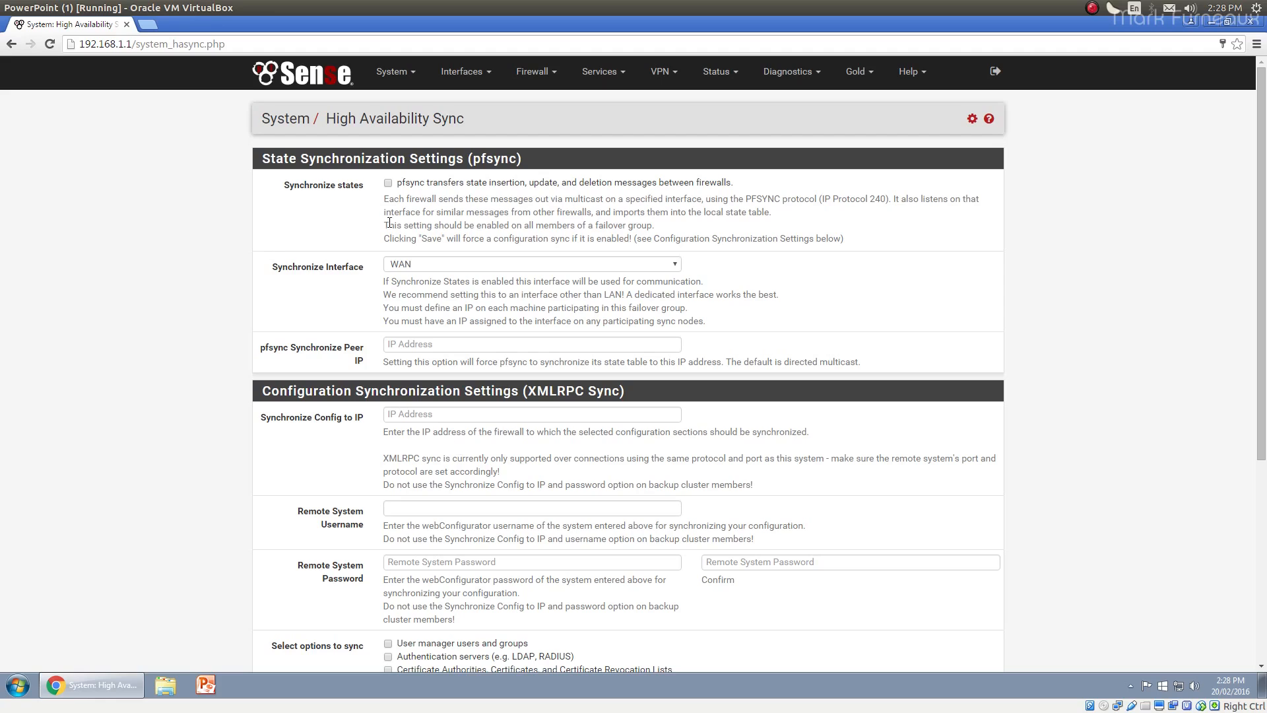
Open the Package Manager, check the installed packages and display the list of available packages
{"action": "left_click", "coordinate": [395, 72]}
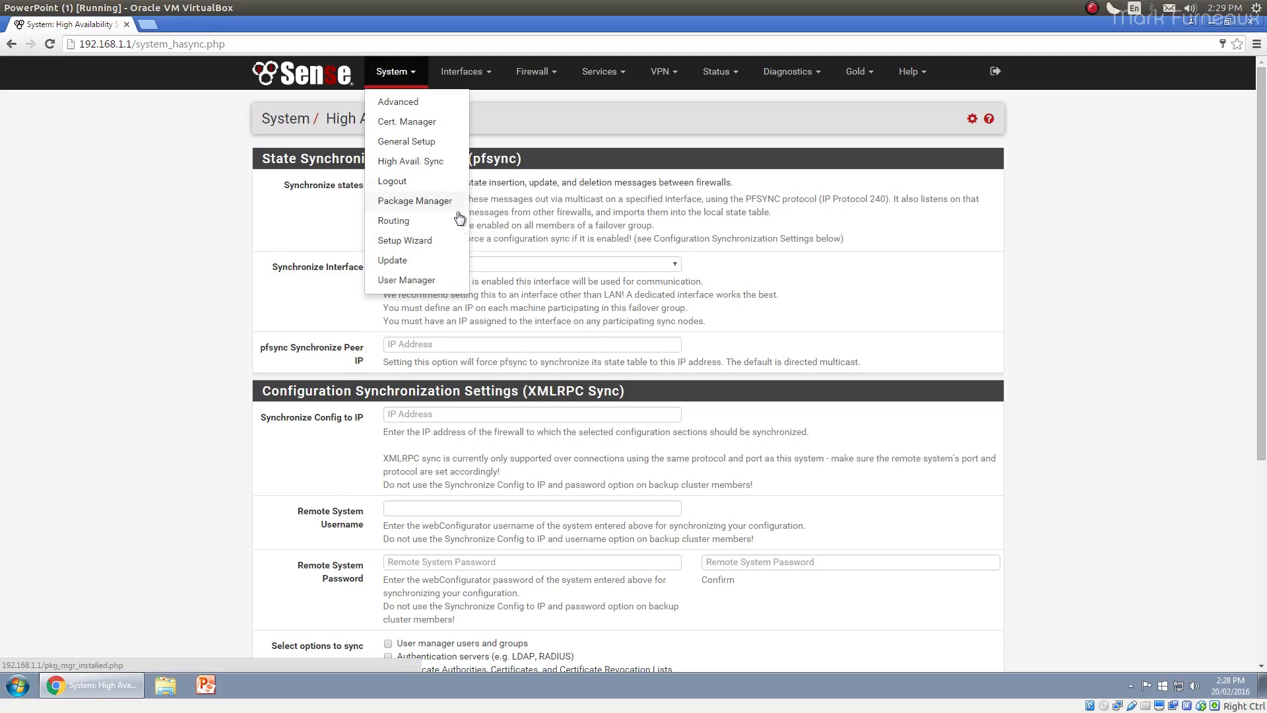
{"action": "left_click", "coordinate": [433, 203]}
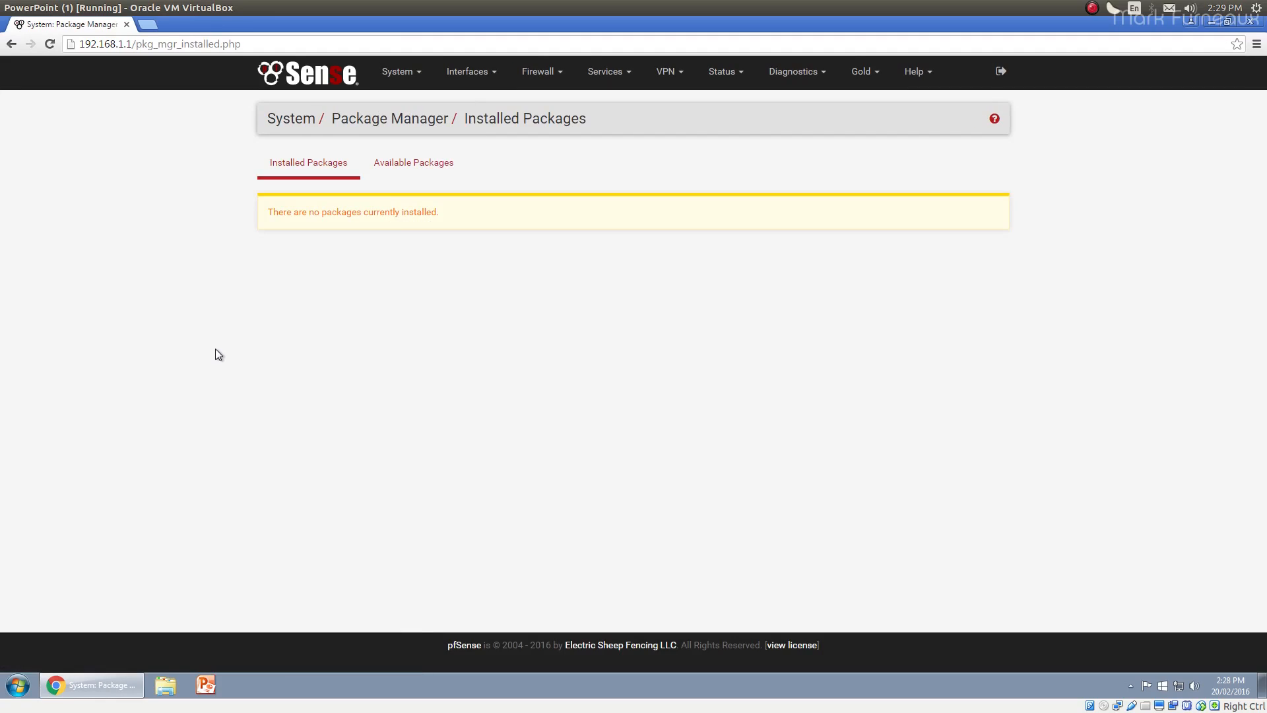
{"action": "left_click", "coordinate": [403, 173]}
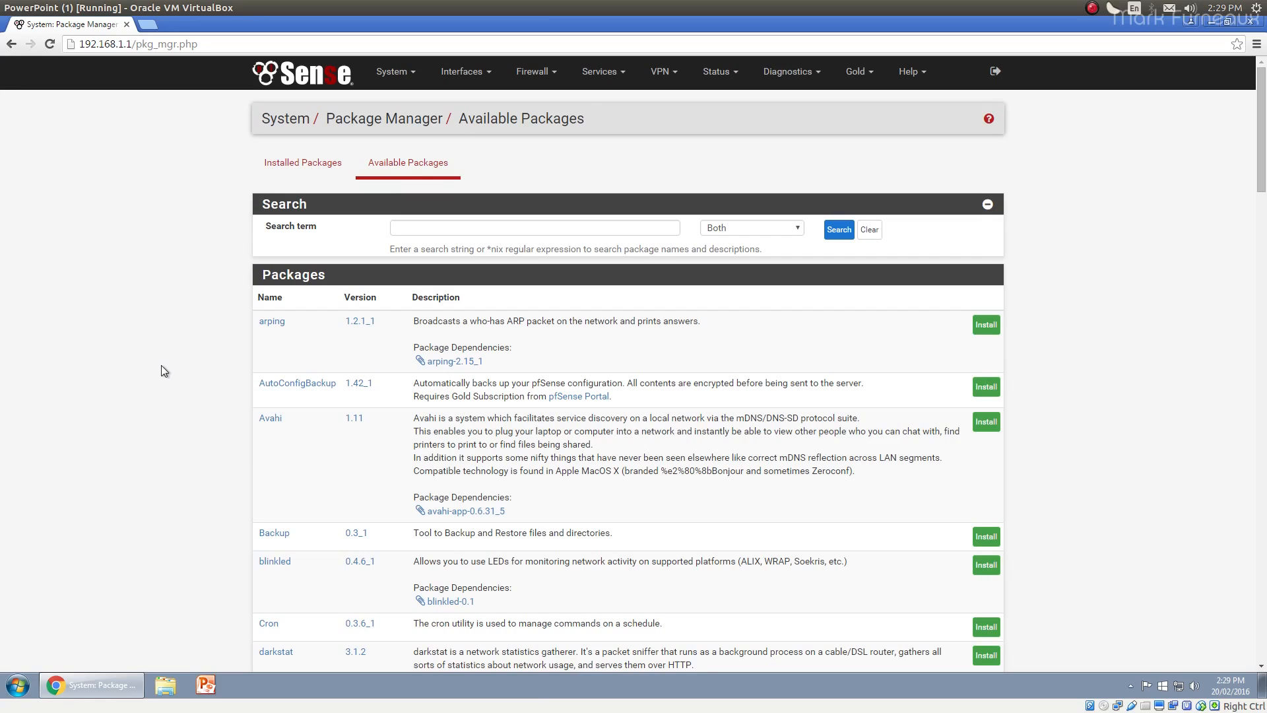
Look through the full list of available packages, including their versions, descriptions and dependencies
{"action": "scroll", "coordinate": [141, 350], "scroll_direction": "down", "scroll_amount": 1}
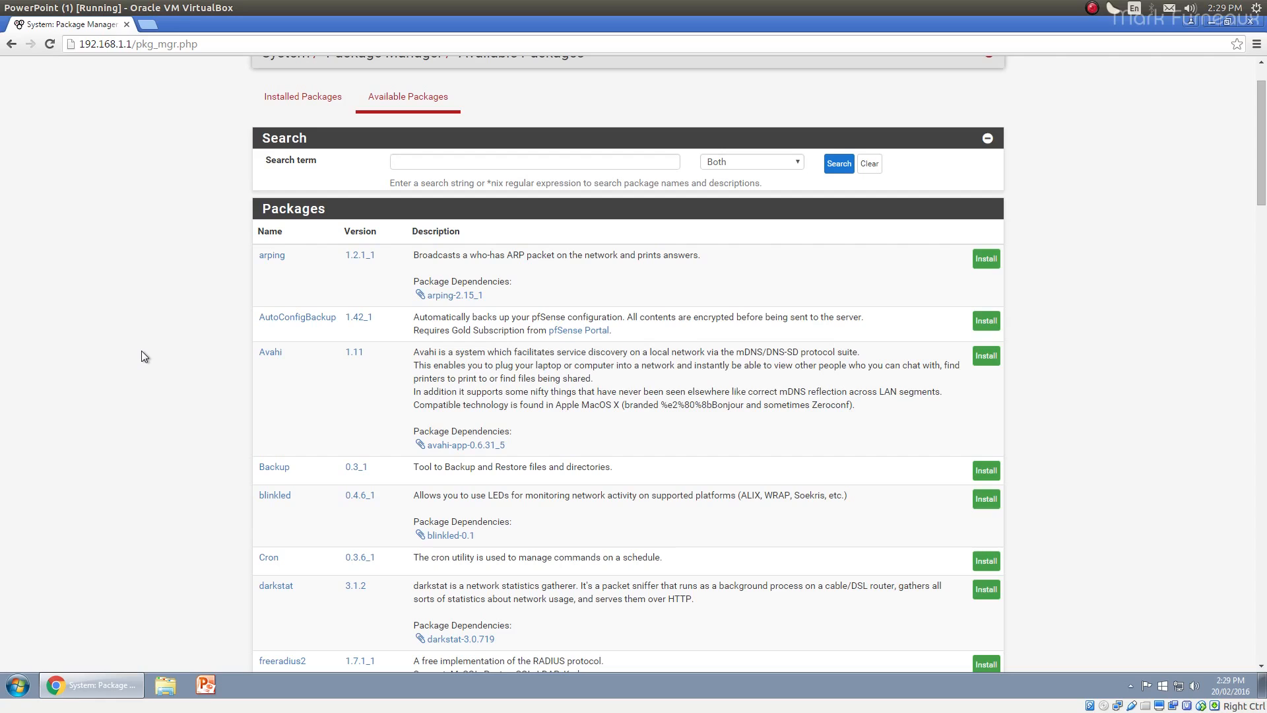
{"action": "scroll", "coordinate": [389, 196], "scroll_direction": "up", "scroll_amount": 1}
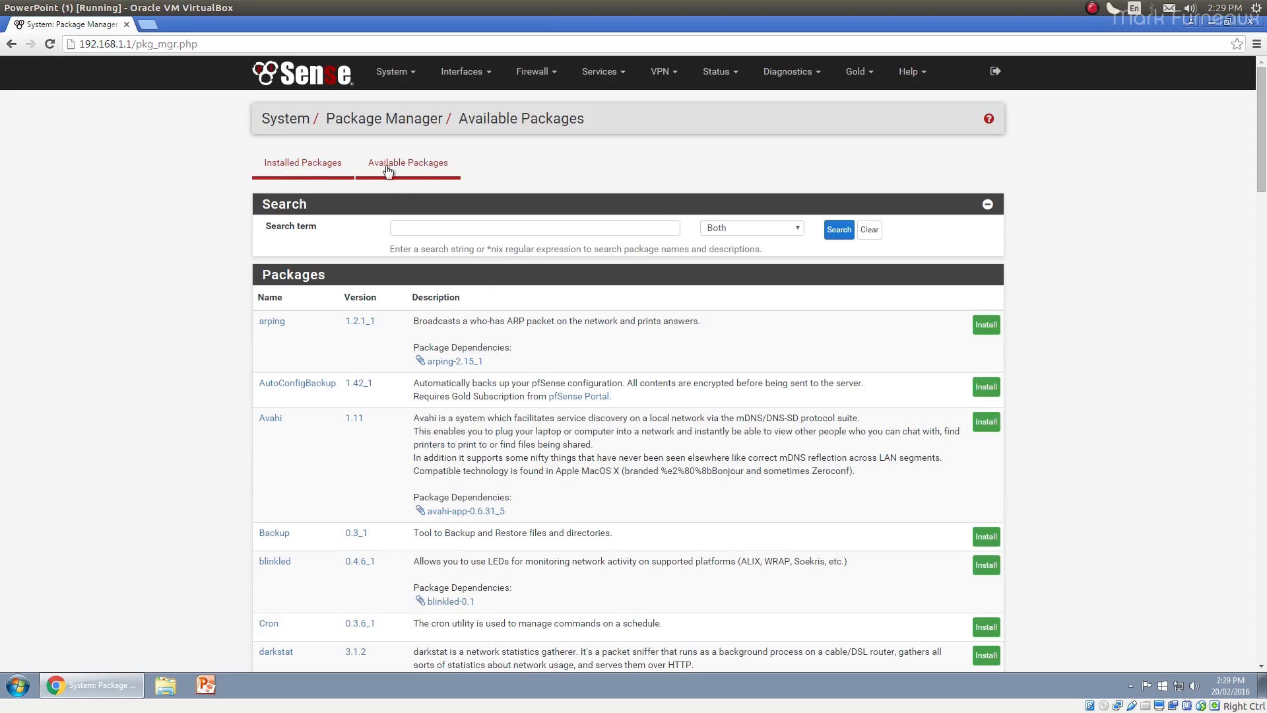
{"action": "left_click_drag", "start_coordinate": [1265, 130], "coordinate": [1243, 478]}
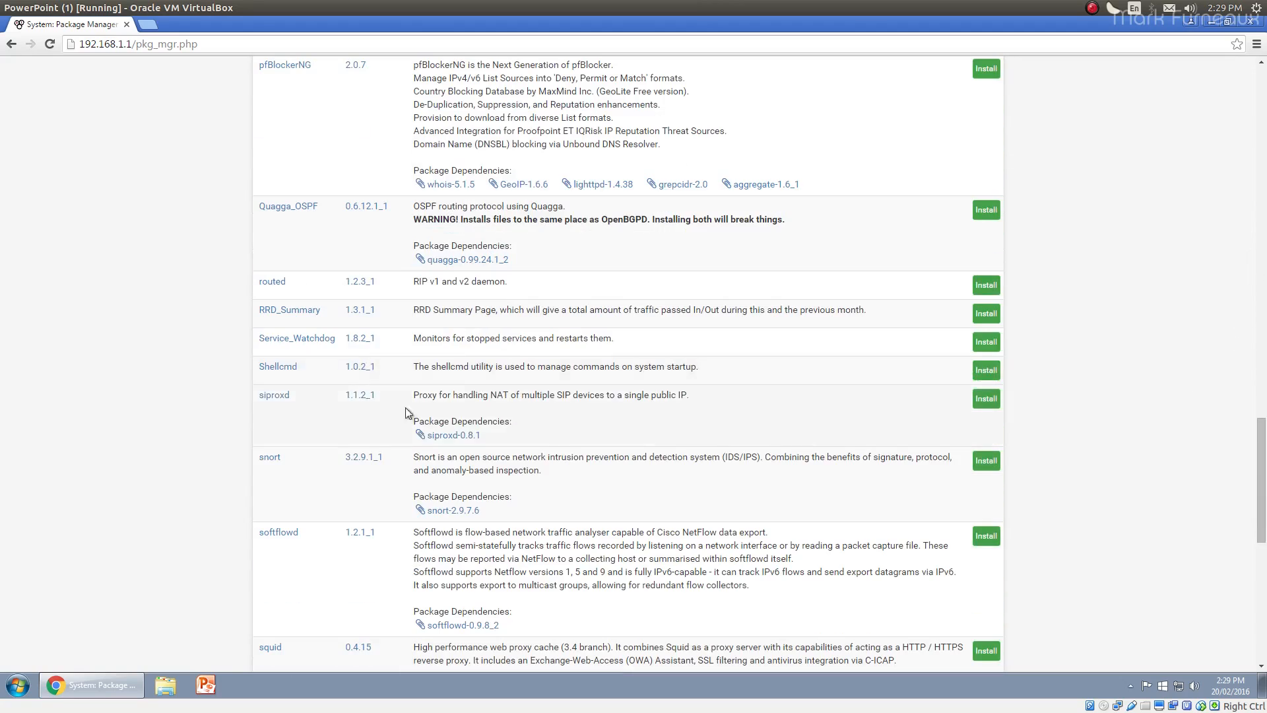
{"action": "scroll", "coordinate": [338, 520], "scroll_direction": "down", "scroll_amount": 4}
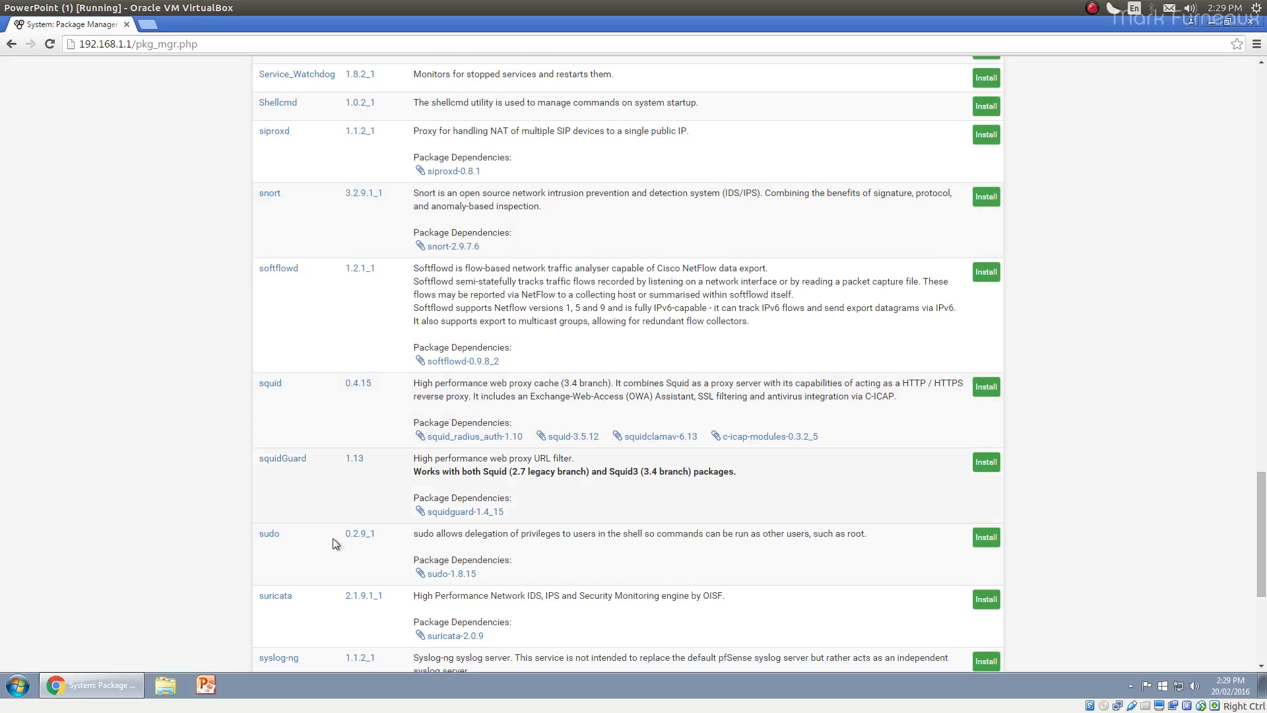
{"action": "scroll", "coordinate": [338, 519], "scroll_direction": "down", "scroll_amount": 5}
{"action": "scroll", "coordinate": [385, 453], "scroll_direction": "up", "scroll_amount": 16}
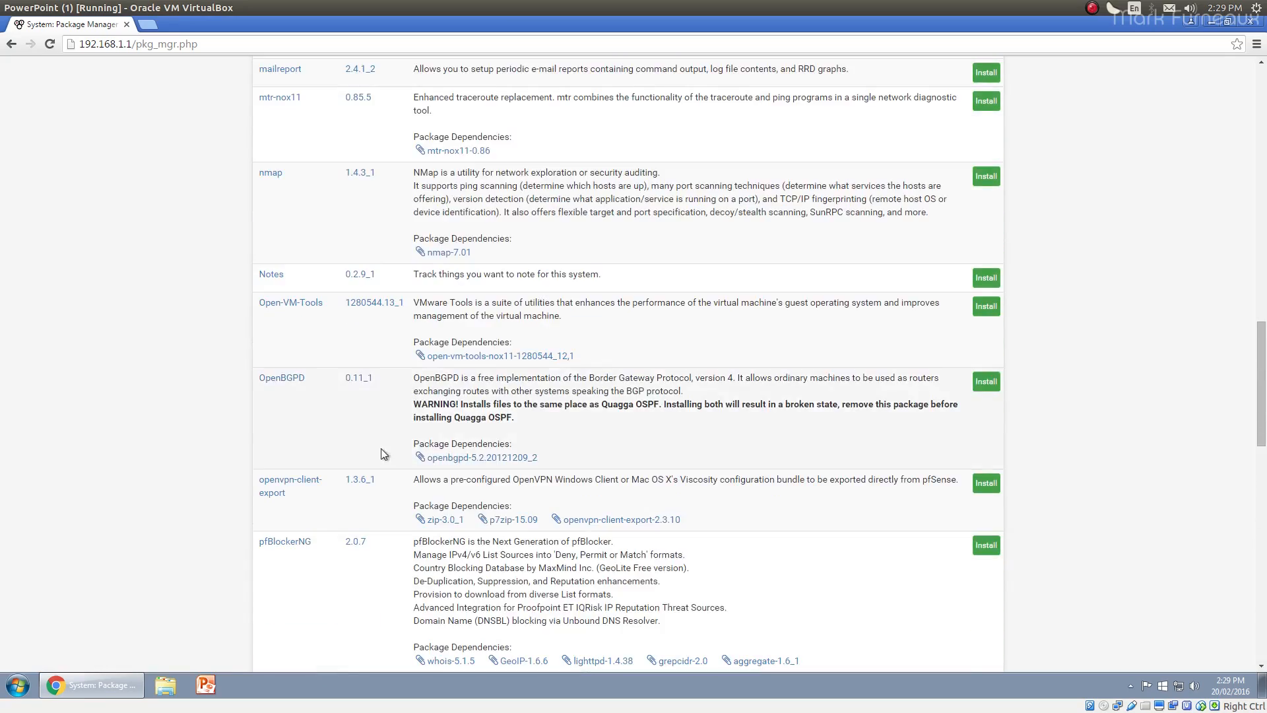
{"action": "scroll", "coordinate": [387, 453], "scroll_direction": "up", "scroll_amount": 15}
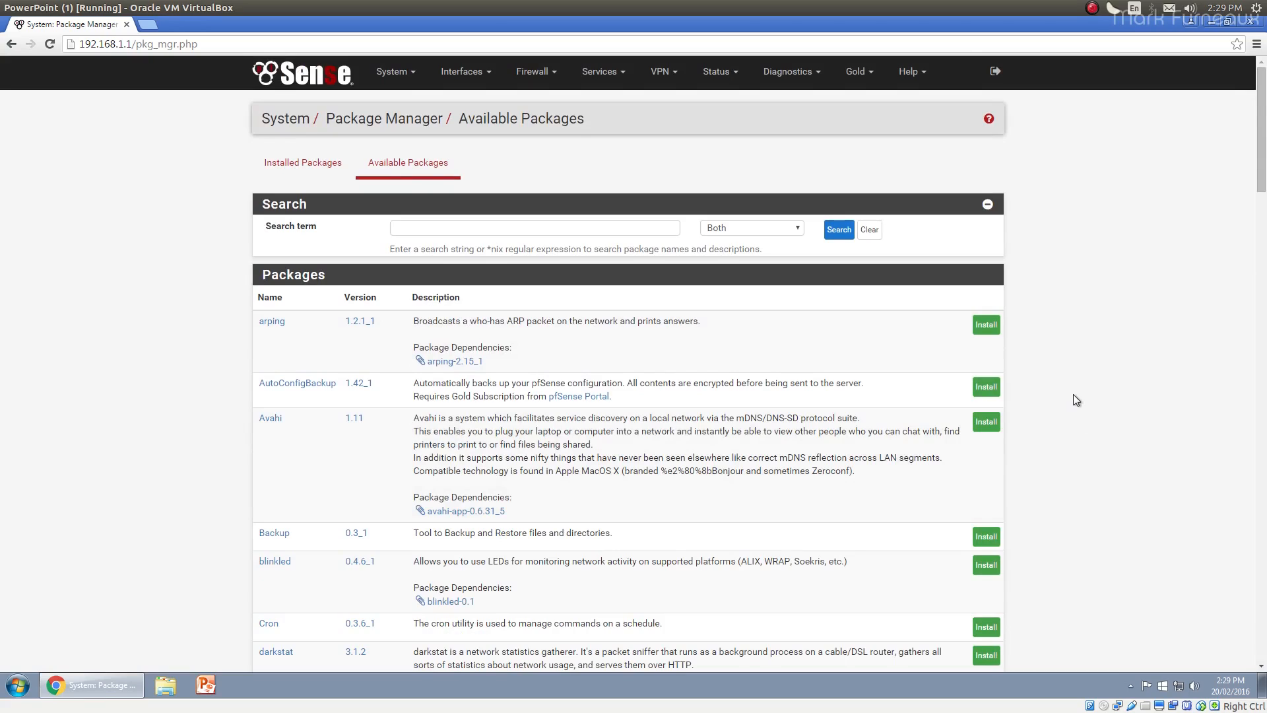
{"action": "mouse_move", "coordinate": [1262, 163]}
{"action": "left_mouse_down"}
{"action": "mouse_move", "coordinate": [1264, 584]}
{"action": "mouse_move", "coordinate": [1263, 149]}
{"action": "left_mouse_up"}
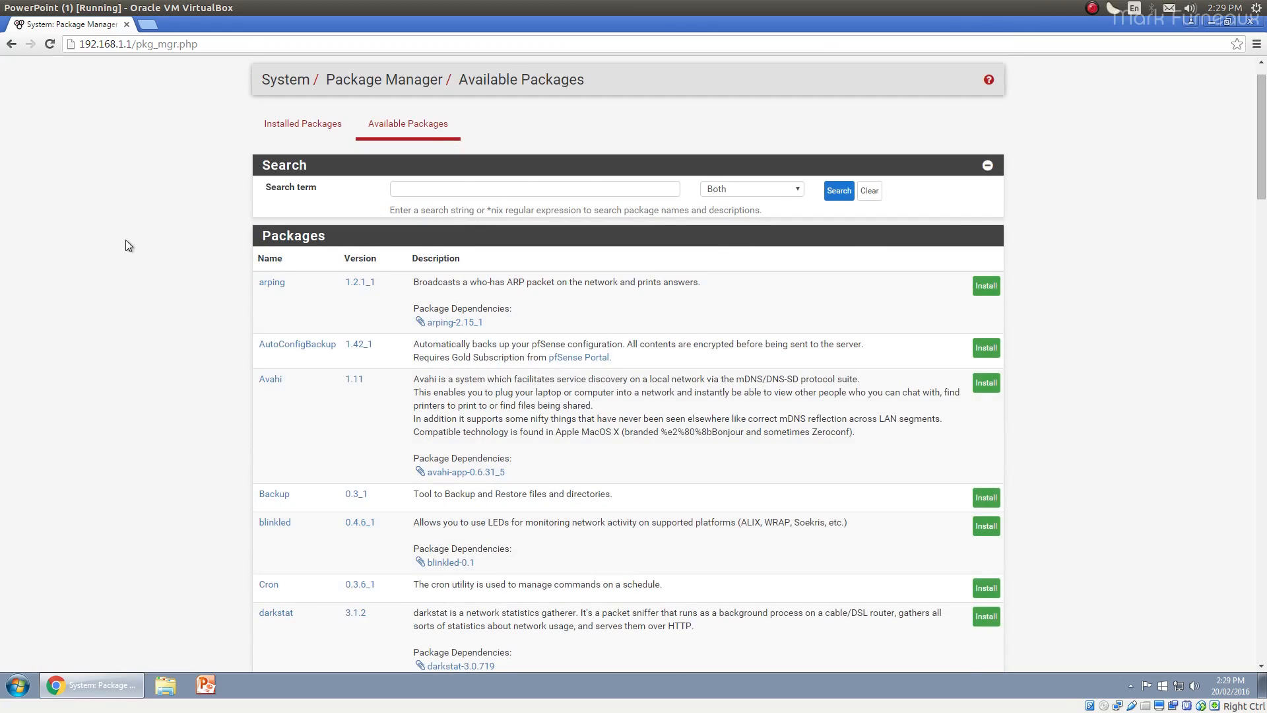
{"action": "scroll", "coordinate": [156, 253], "scroll_direction": "down", "scroll_amount": 7}
{"action": "scroll", "coordinate": [153, 270], "scroll_direction": "up", "scroll_amount": 8}
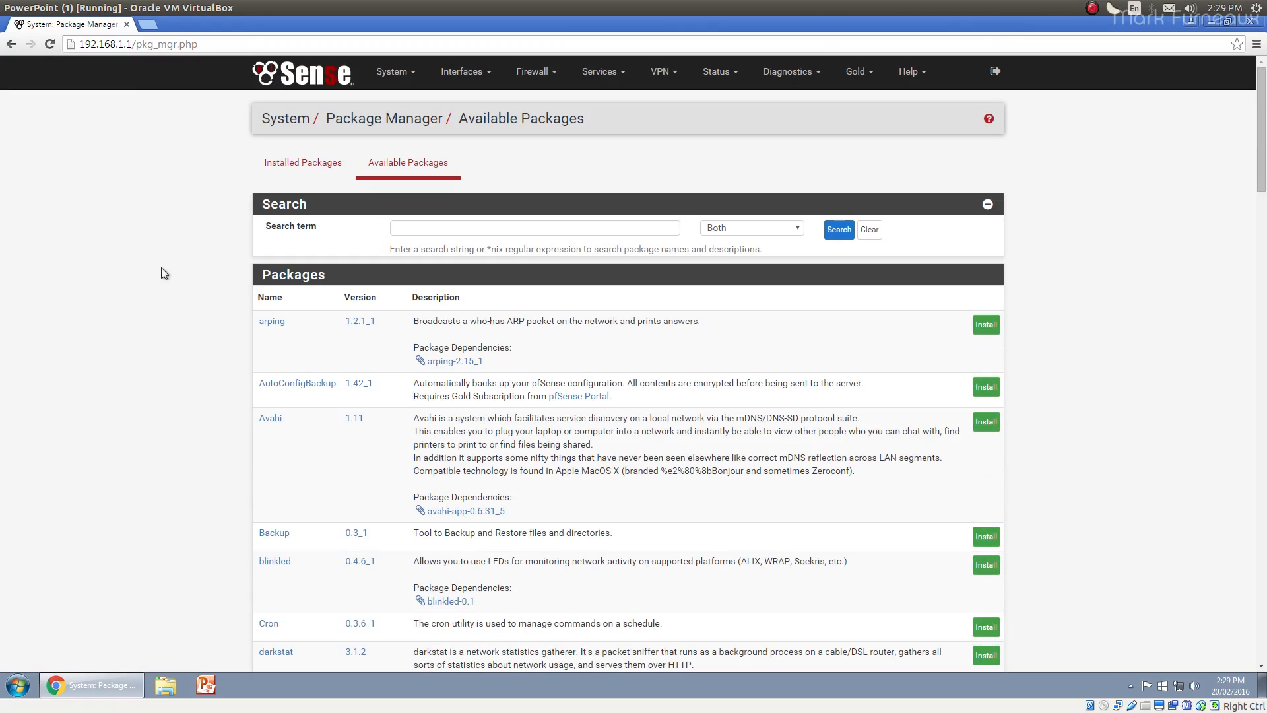
{"action": "mouse_move", "coordinate": [1264, 119]}
{"action": "left_mouse_down"}
{"action": "mouse_move", "coordinate": [1265, 343]}
{"action": "mouse_move", "coordinate": [1263, 122]}
{"action": "left_mouse_up"}
{"action": "scroll", "coordinate": [286, 314], "scroll_direction": "up", "scroll_amount": 1}
{"action": "left_click", "coordinate": [395, 74]}
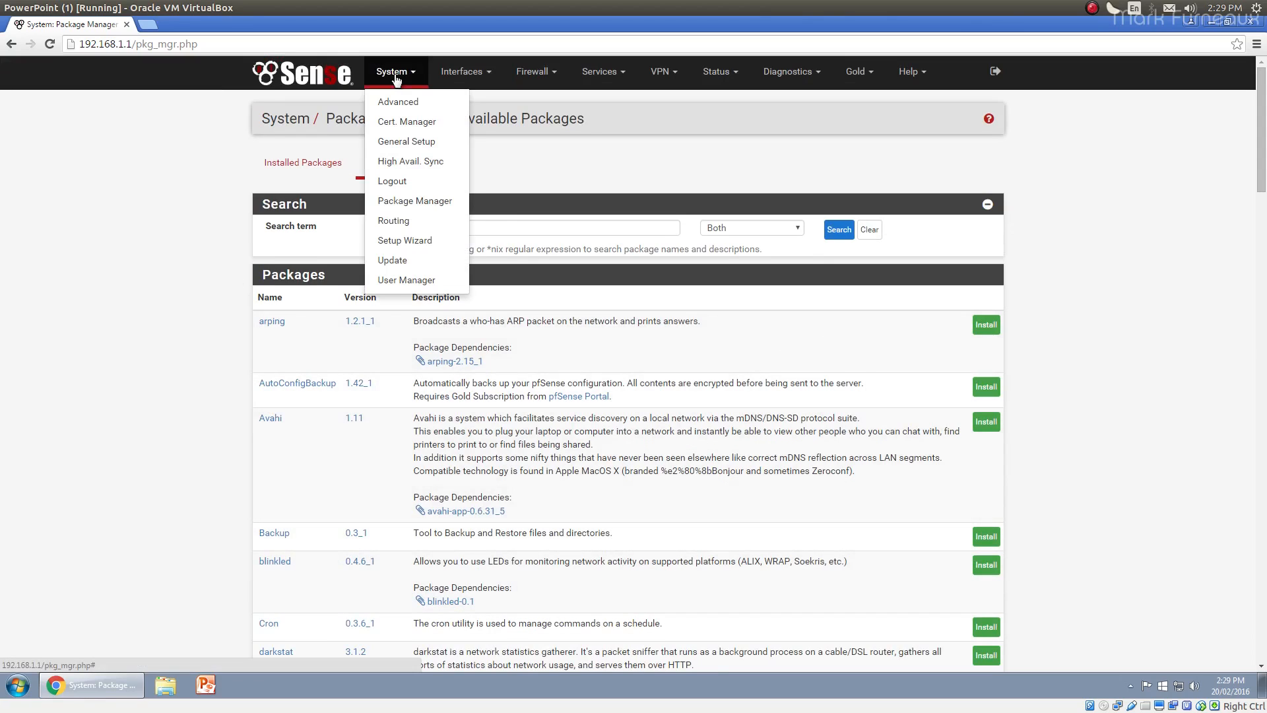
{"action": "left_click", "coordinate": [159, 195]}
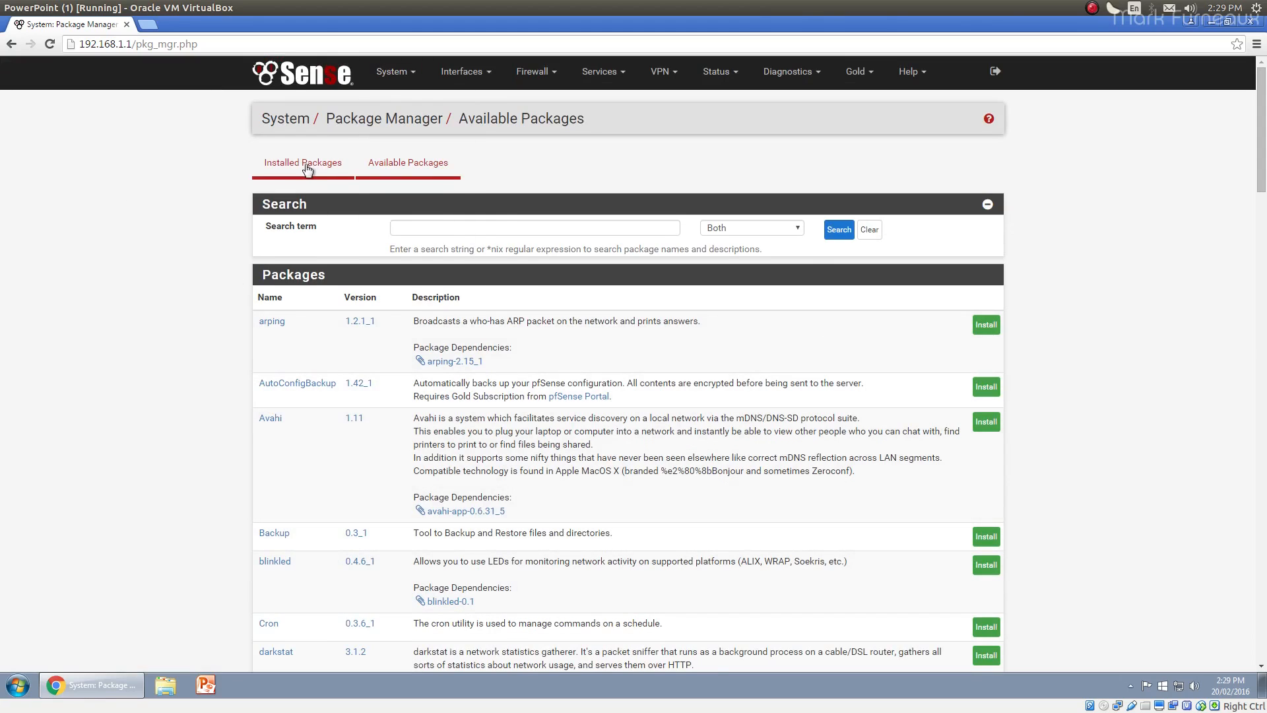
Open the Routing settings and view Static Routes and Gateway Groups, returning to the Gateways list
{"action": "left_click", "coordinate": [394, 74]}
{"action": "left_click", "coordinate": [433, 219]}
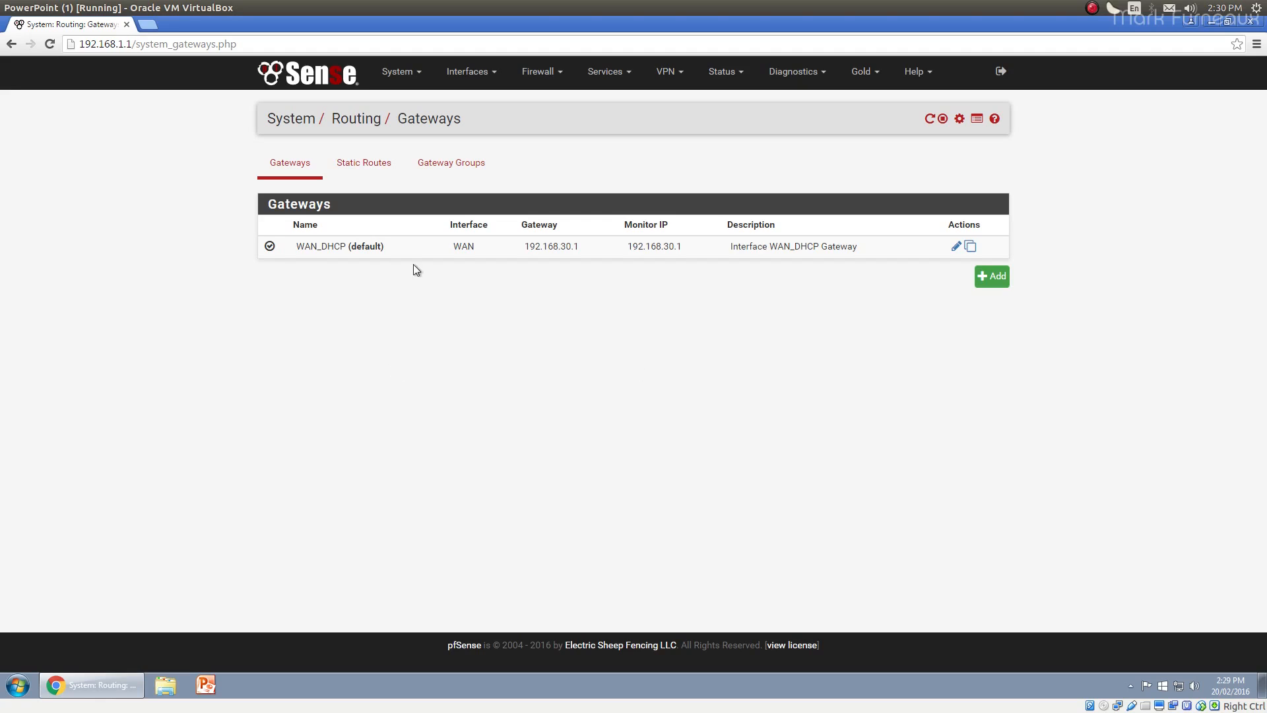
{"action": "left_click", "coordinate": [368, 168]}
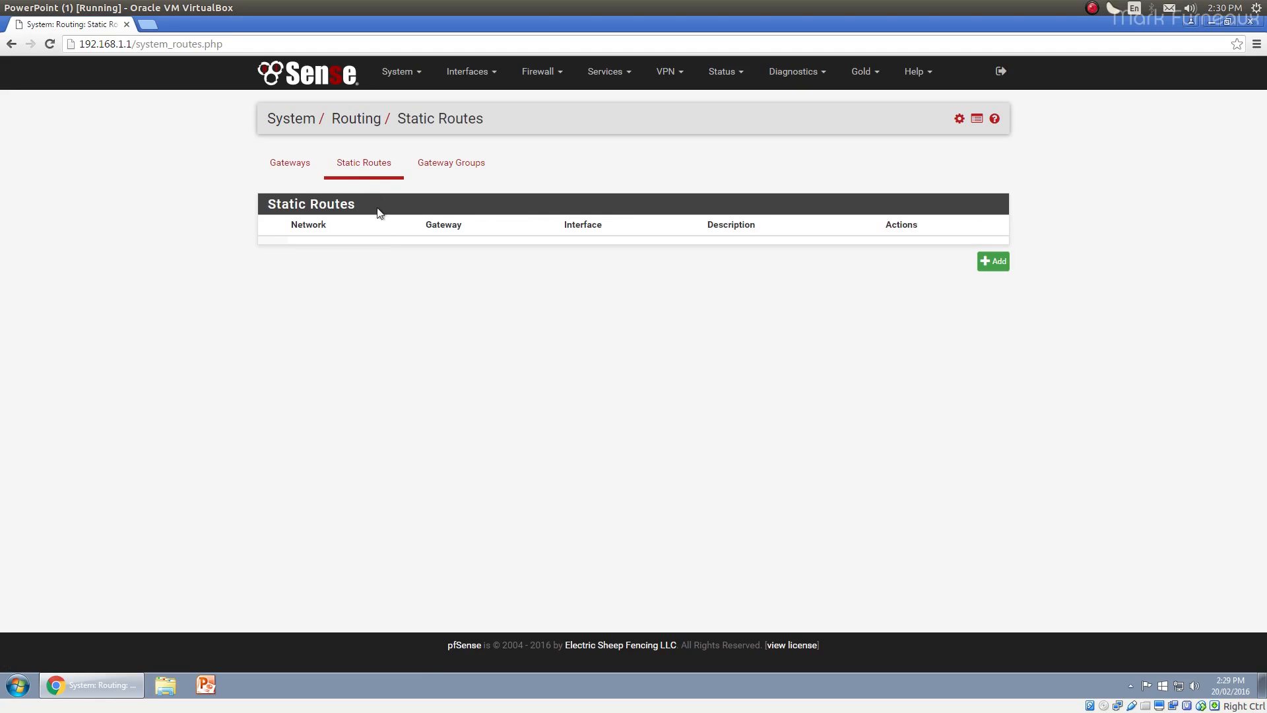
{"action": "left_click", "coordinate": [442, 165]}
{"action": "left_click", "coordinate": [363, 164]}
{"action": "left_click", "coordinate": [289, 165]}
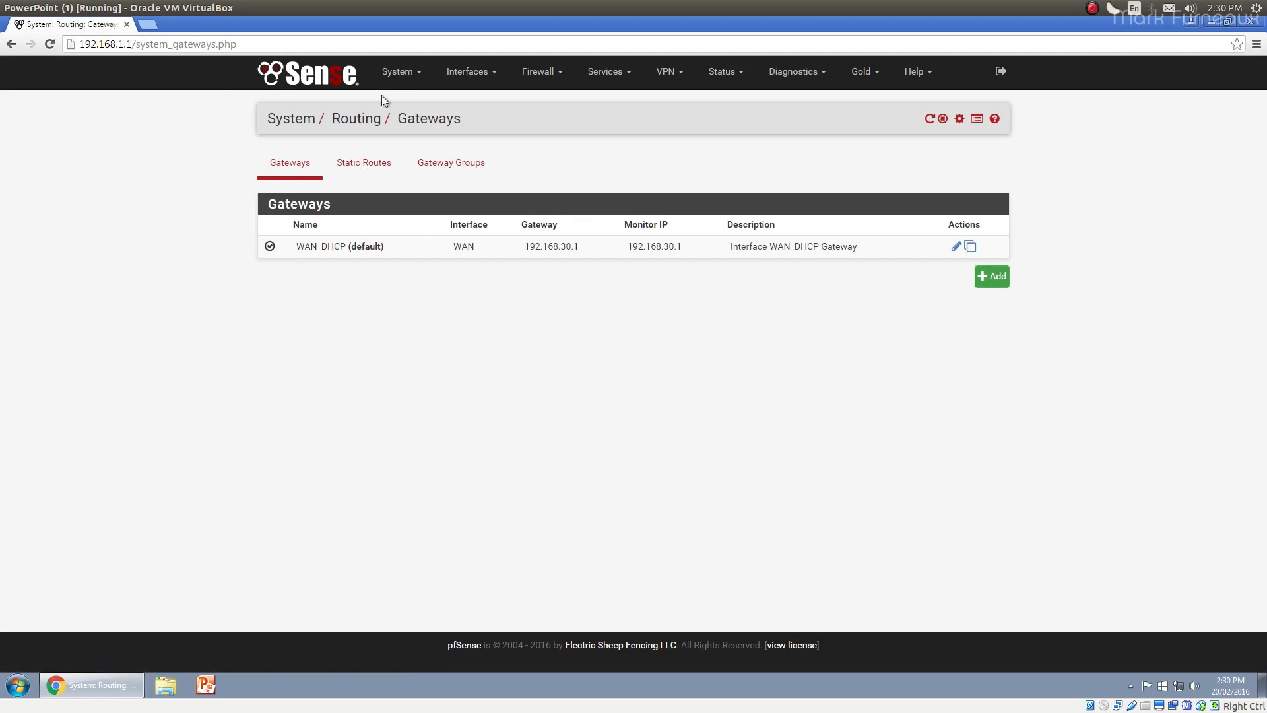
Open the System Update page to compare the current and latest base system, and view the Update Settings
{"action": "left_click", "coordinate": [399, 84]}
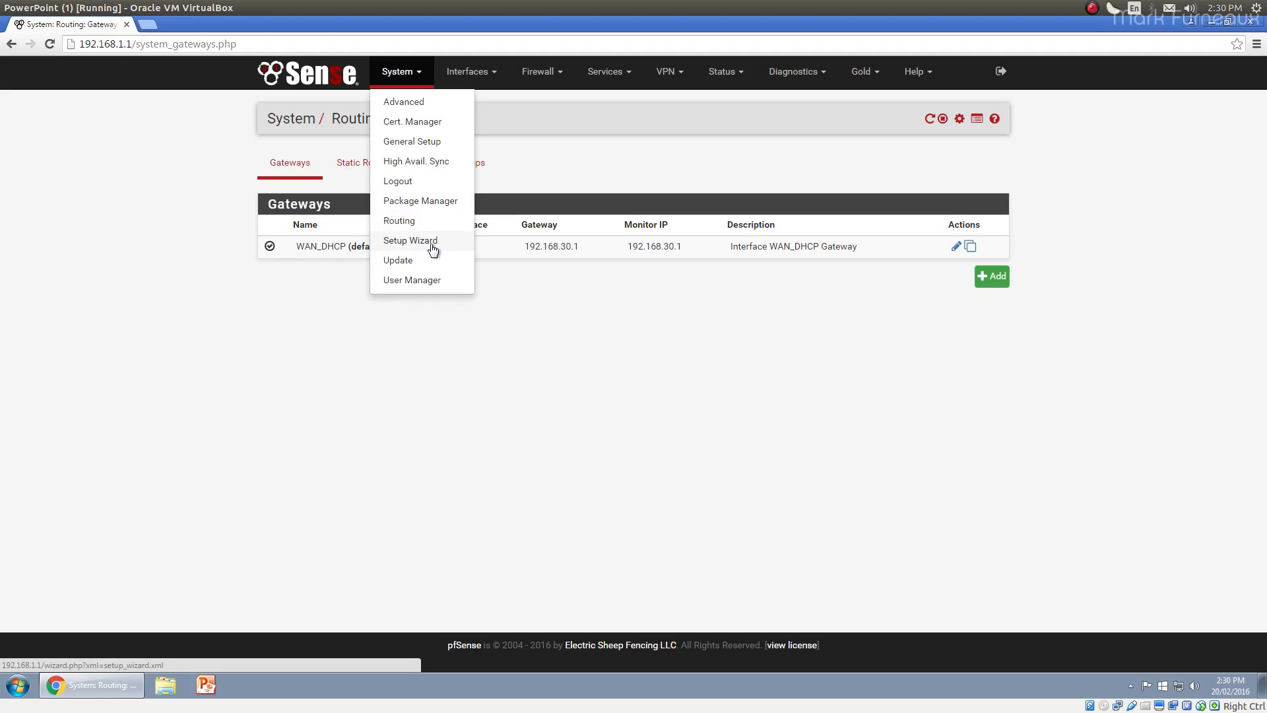
{"action": "left_click", "coordinate": [396, 260]}
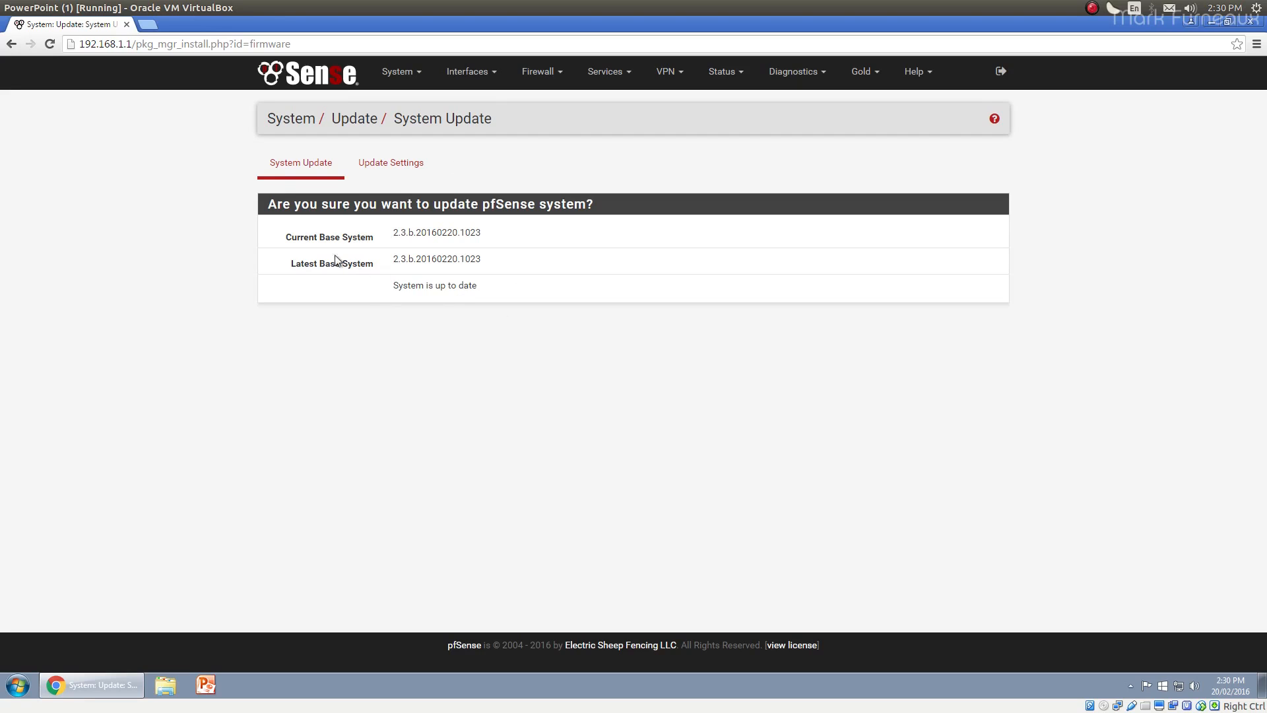
{"action": "left_click", "coordinate": [382, 162]}
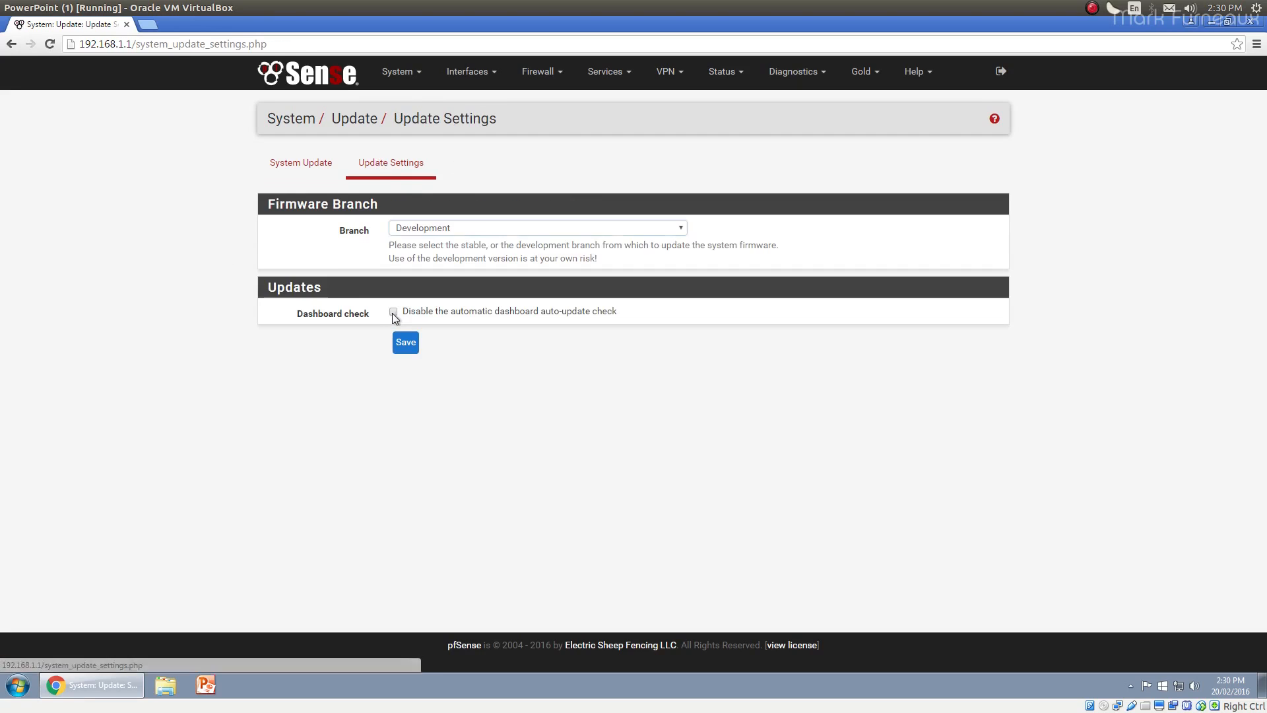
{"action": "left_click", "coordinate": [325, 179]}
{"action": "left_click", "coordinate": [422, 166]}
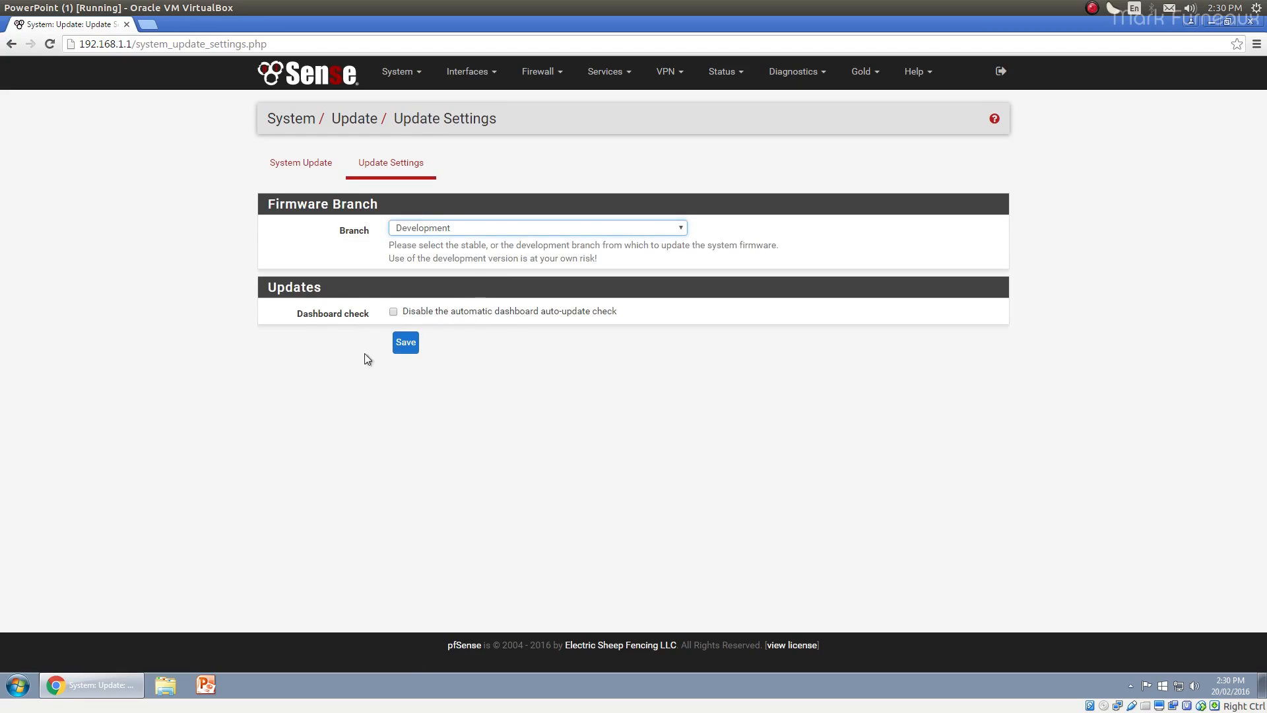
Review the Stable and Development options for the firmware branch, keeping Development selected
{"action": "left_click", "coordinate": [449, 229]}
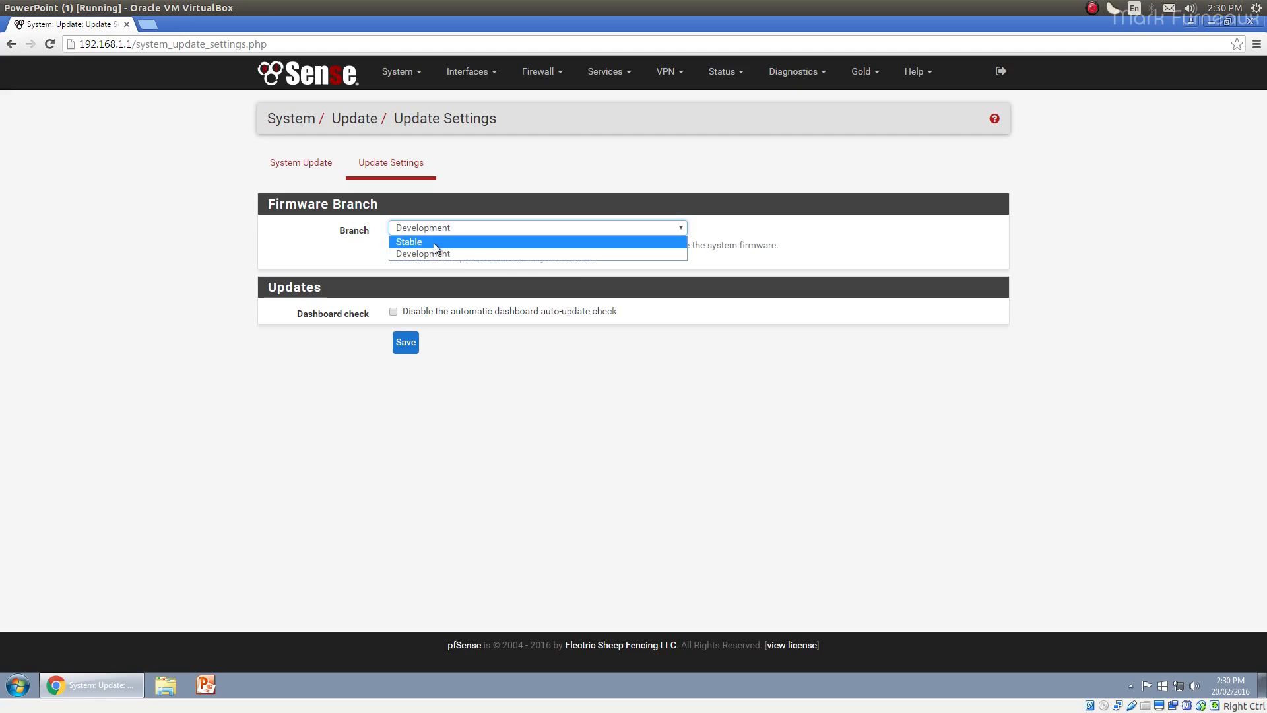
{"action": "left_click", "coordinate": [435, 254]}
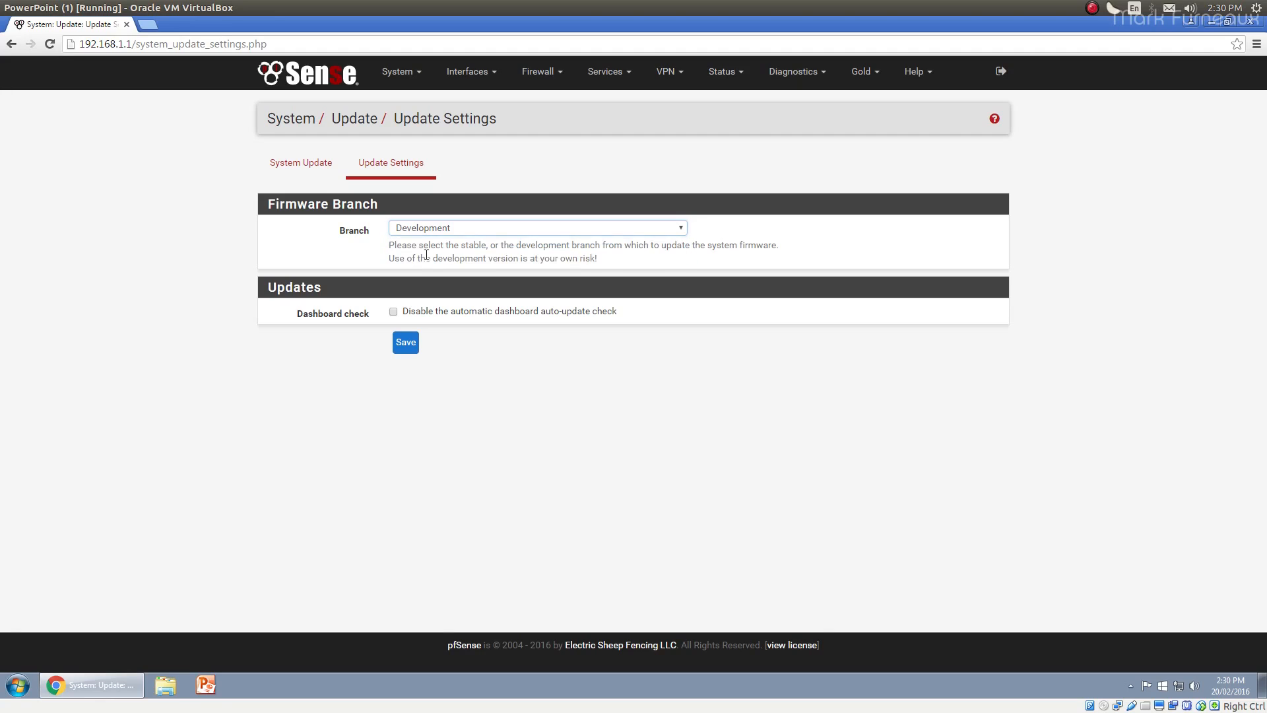
{"action": "left_click", "coordinate": [417, 229]}
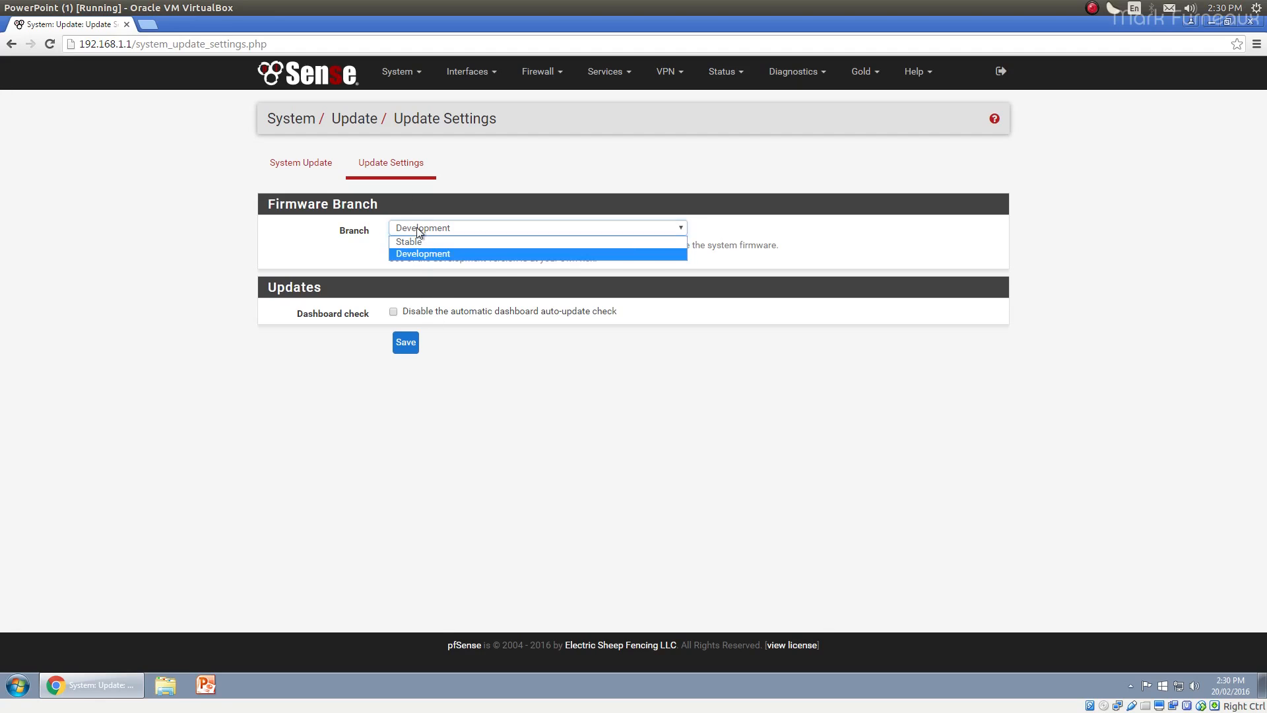
{"action": "left_click", "coordinate": [423, 267]}
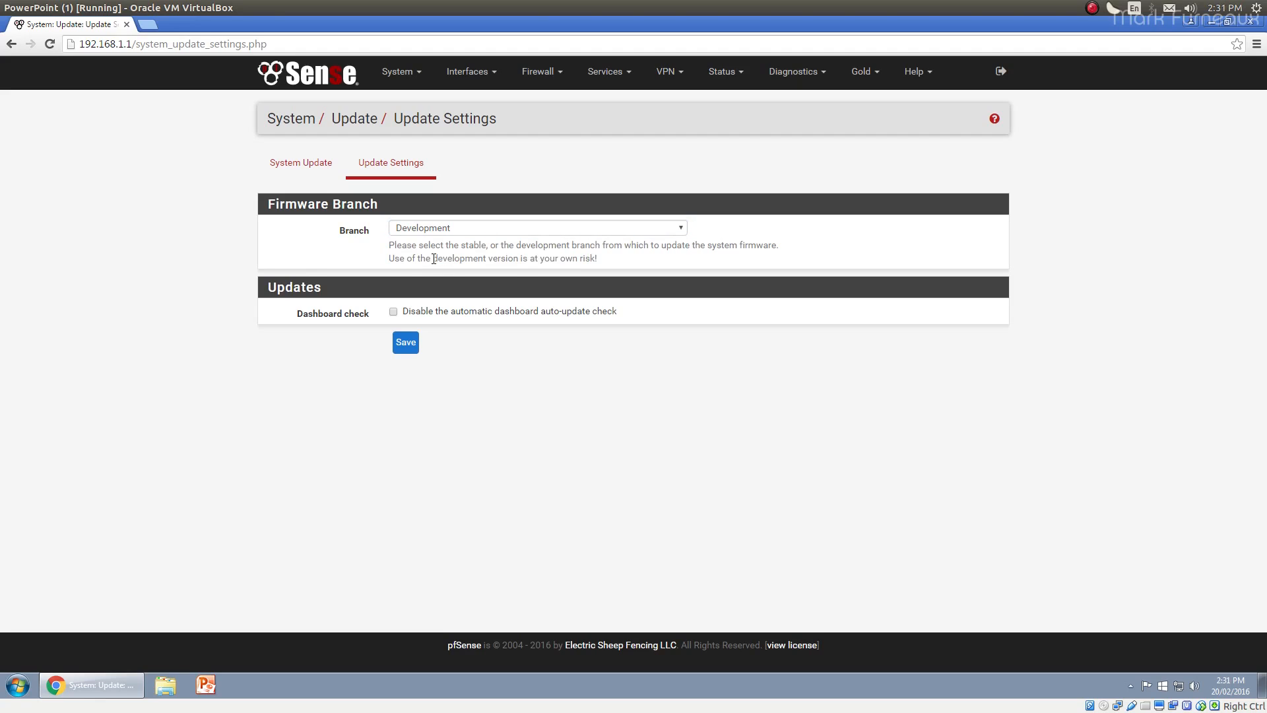
{"action": "left_click", "coordinate": [458, 225]}
{"action": "left_click", "coordinate": [389, 262]}
{"action": "left_click", "coordinate": [420, 231]}
{"action": "left_click", "coordinate": [427, 239]}
{"action": "left_click", "coordinate": [437, 231]}
{"action": "left_click", "coordinate": [435, 256]}
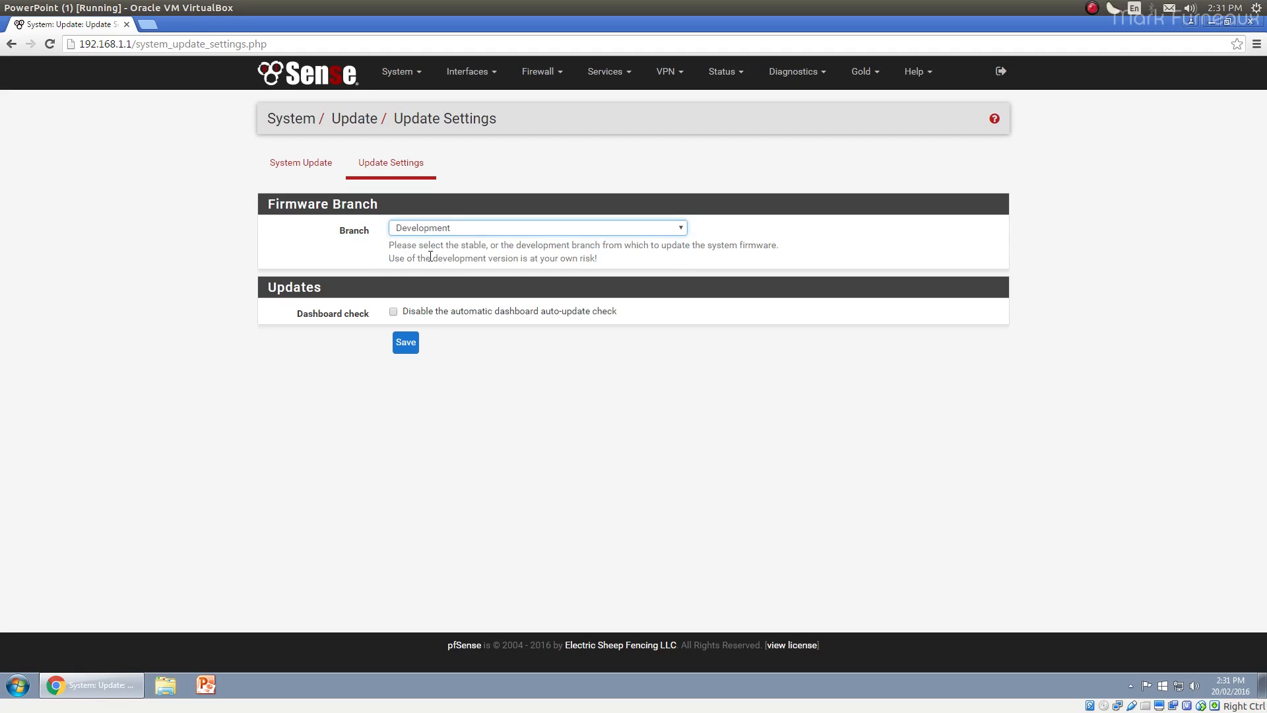
Open the User Manager and view its Groups and Settings pages, returning to the Users list
{"action": "left_click", "coordinate": [400, 73]}
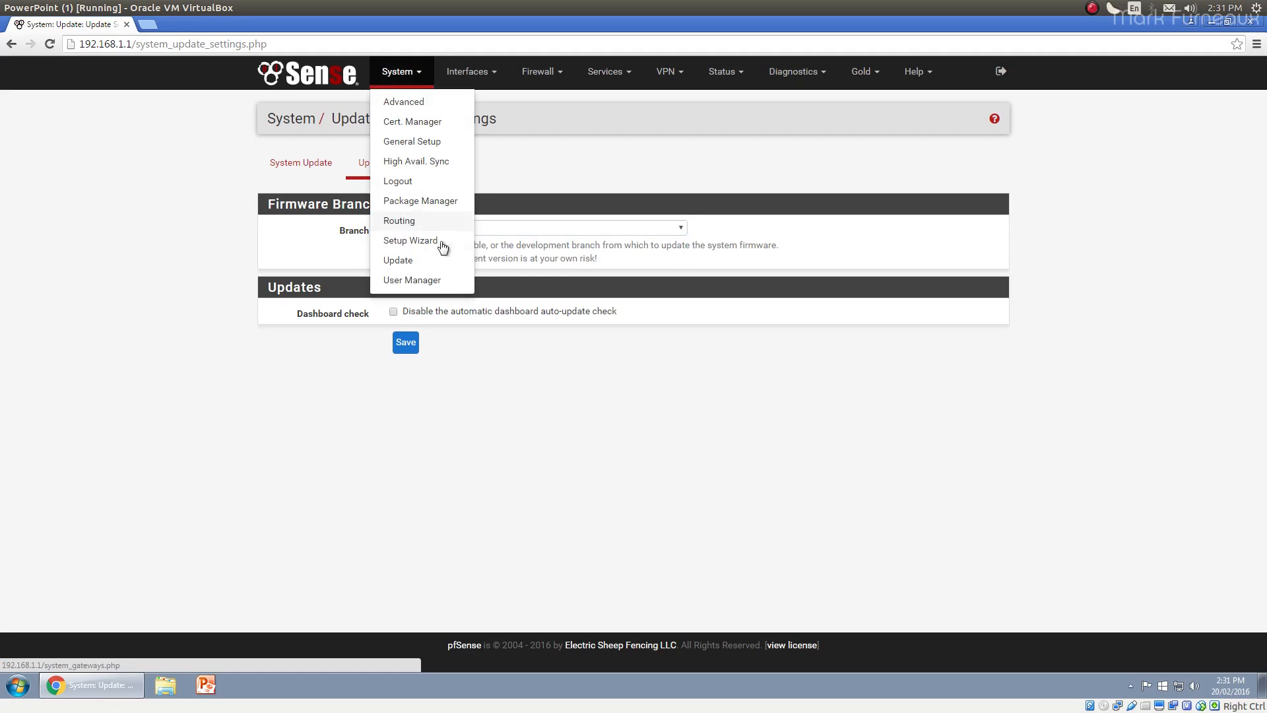
{"action": "left_click", "coordinate": [417, 280]}
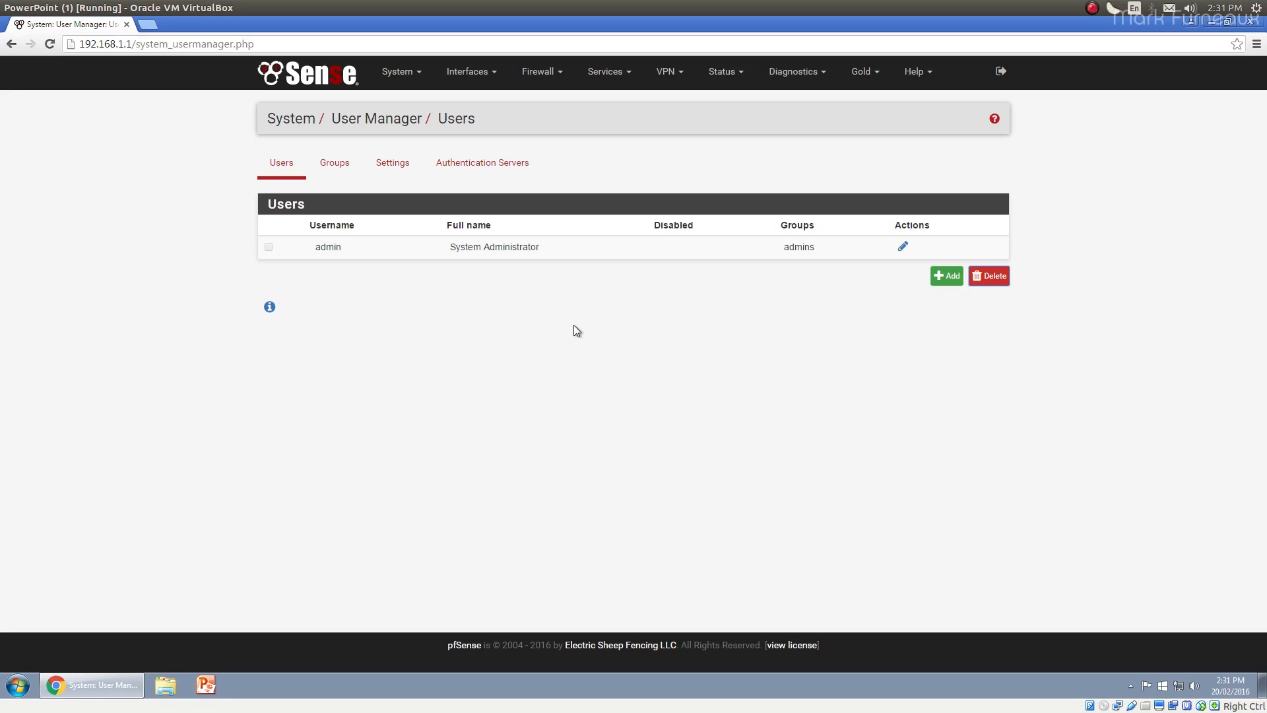
{"action": "left_click", "coordinate": [342, 167]}
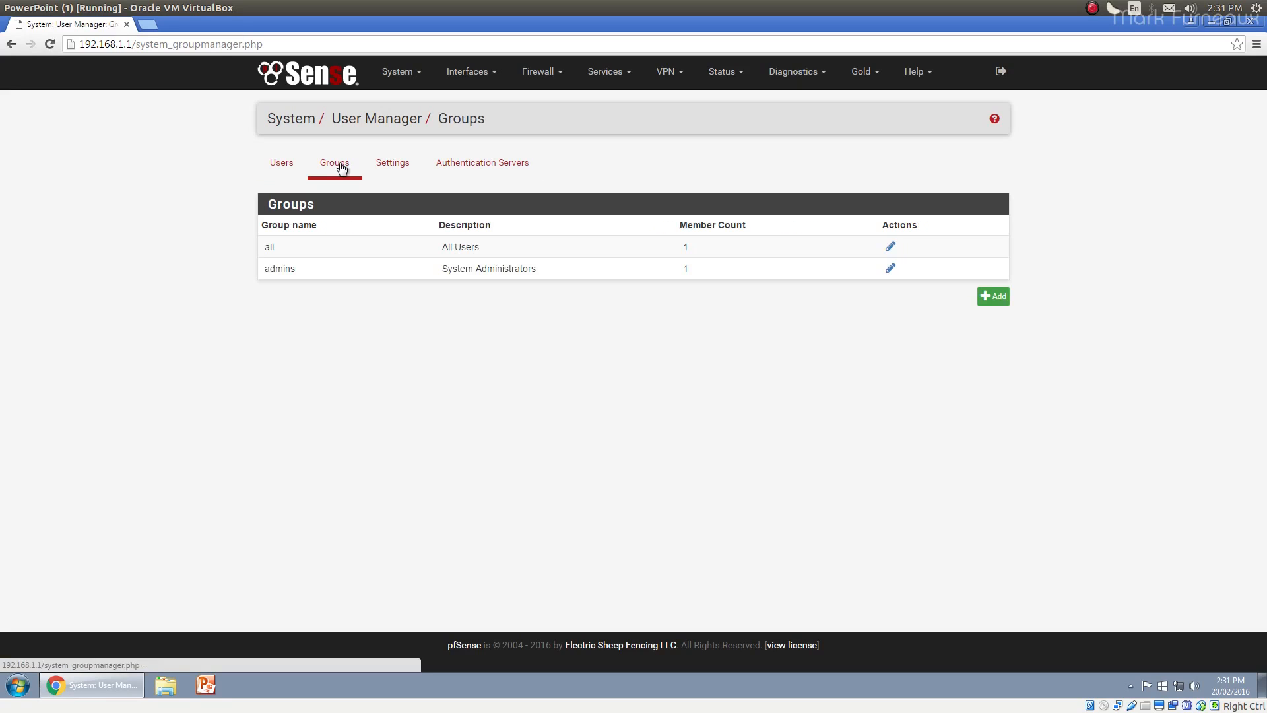
{"action": "left_click", "coordinate": [386, 168]}
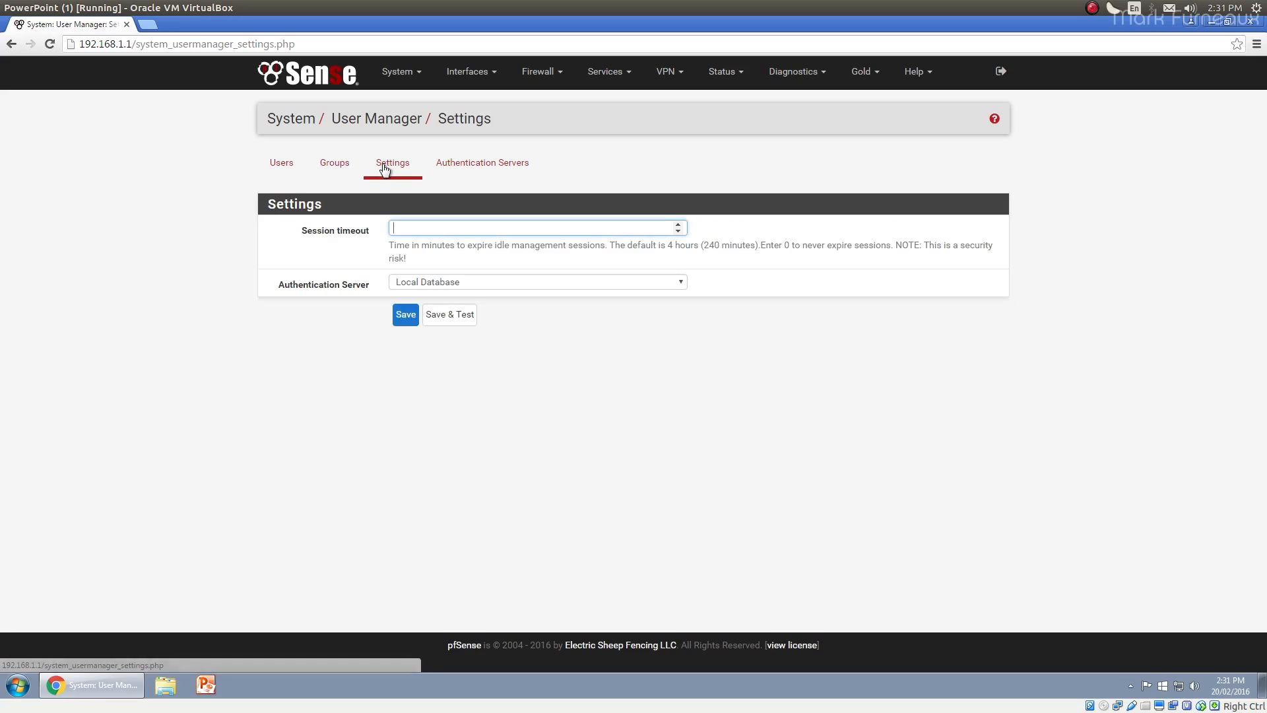
{"action": "left_click", "coordinate": [281, 166]}
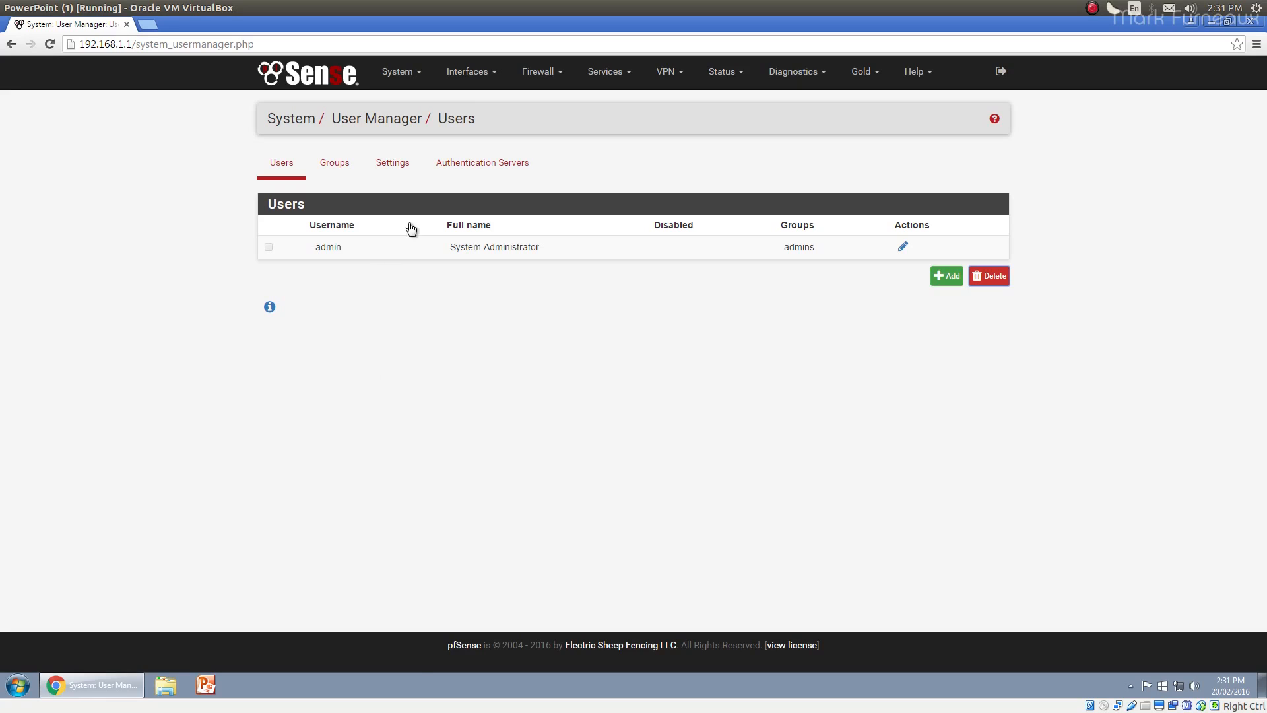
View the Authentication Servers and the type options for adding a new server, returning to the Users list without saving
{"action": "left_click", "coordinate": [473, 164]}
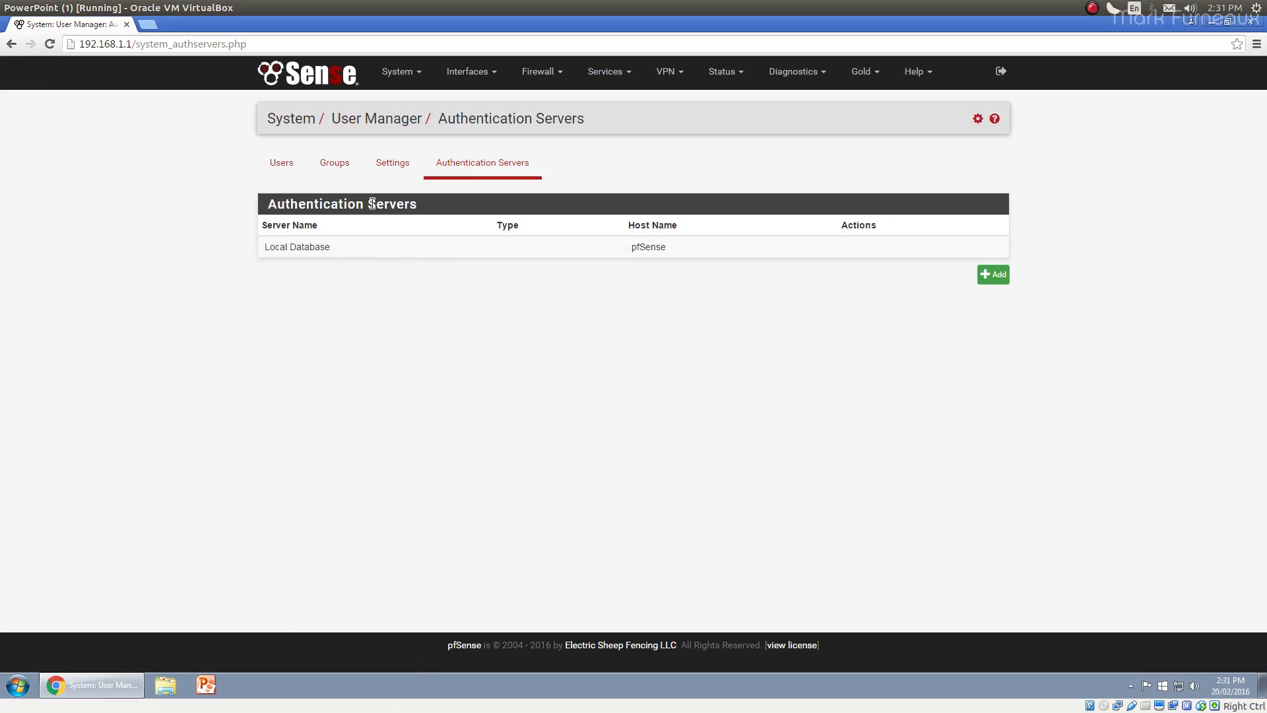
{"action": "left_click", "coordinate": [993, 274]}
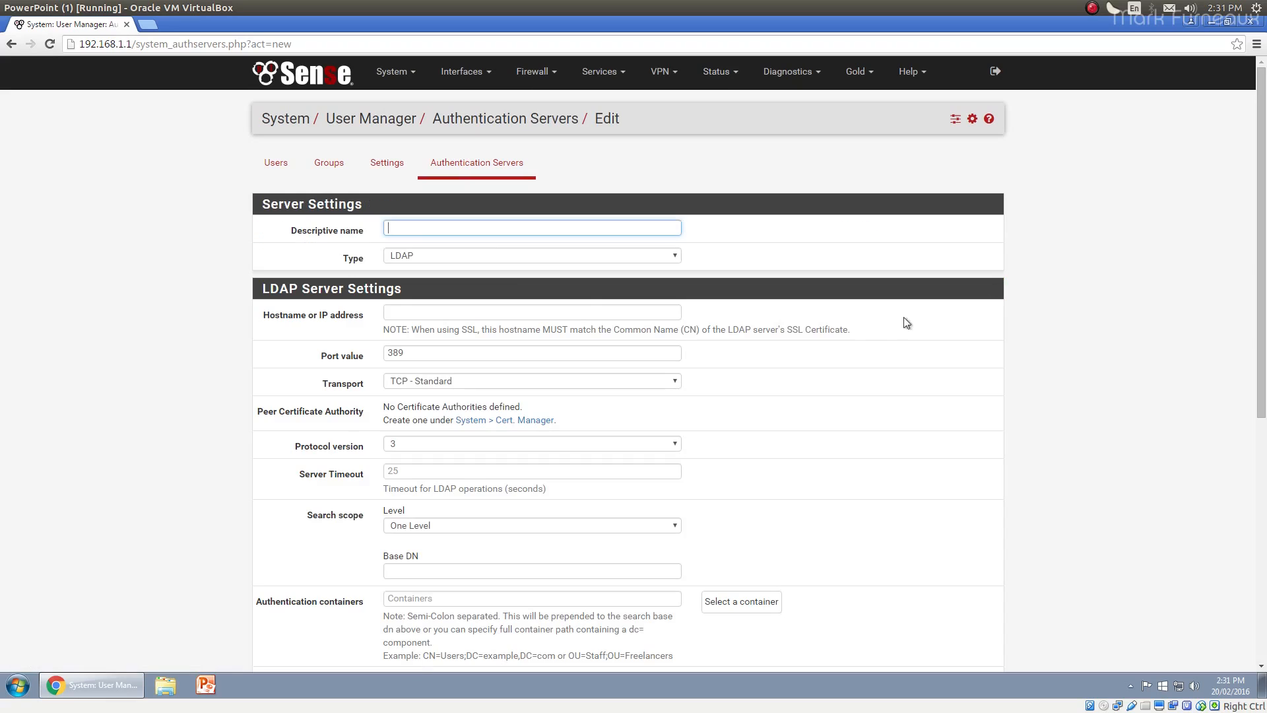
{"action": "left_click", "coordinate": [473, 257]}
{"action": "left_click", "coordinate": [333, 280]}
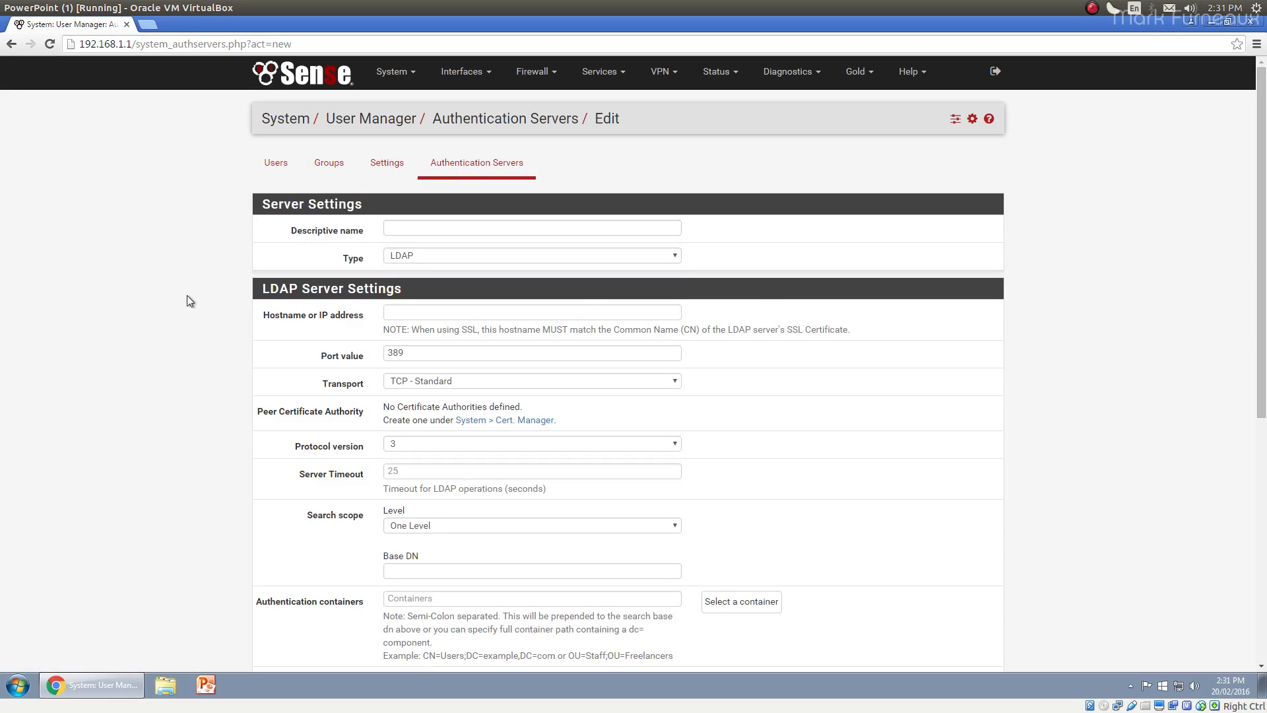
{"action": "left_click", "coordinate": [283, 164]}
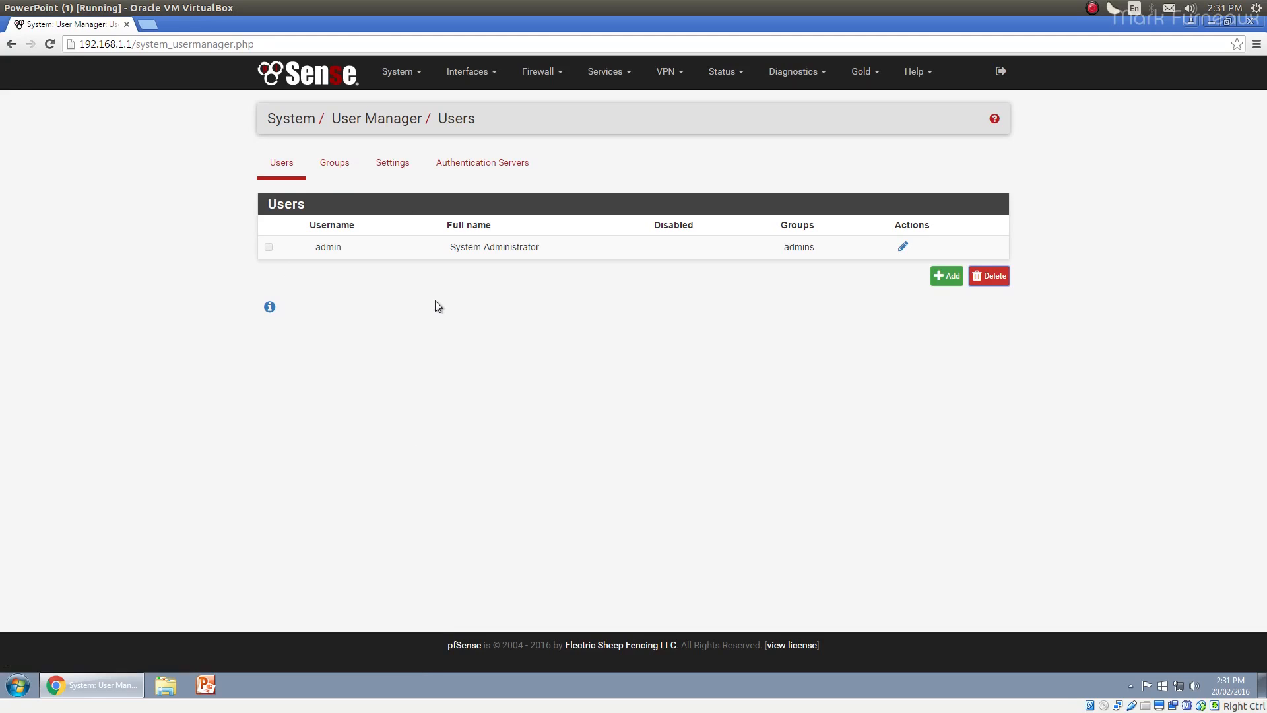
{"action": "left_click", "coordinate": [477, 165]}
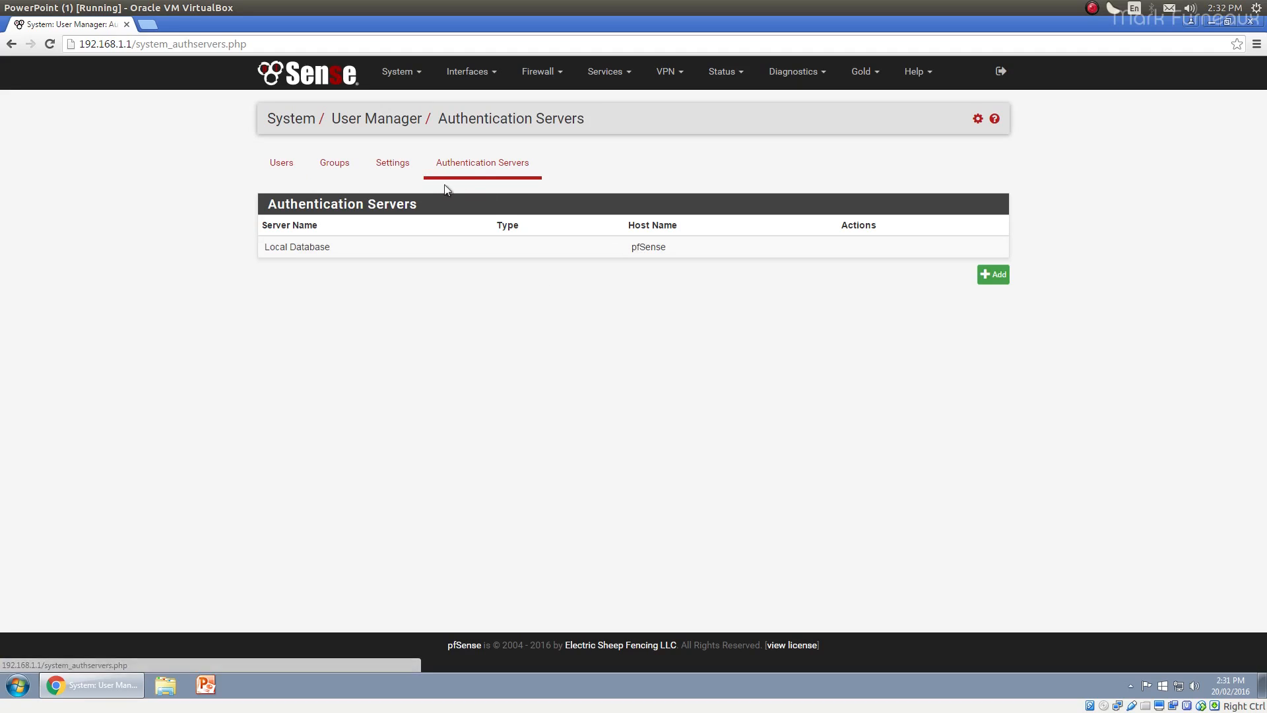
{"action": "left_click", "coordinate": [275, 171]}
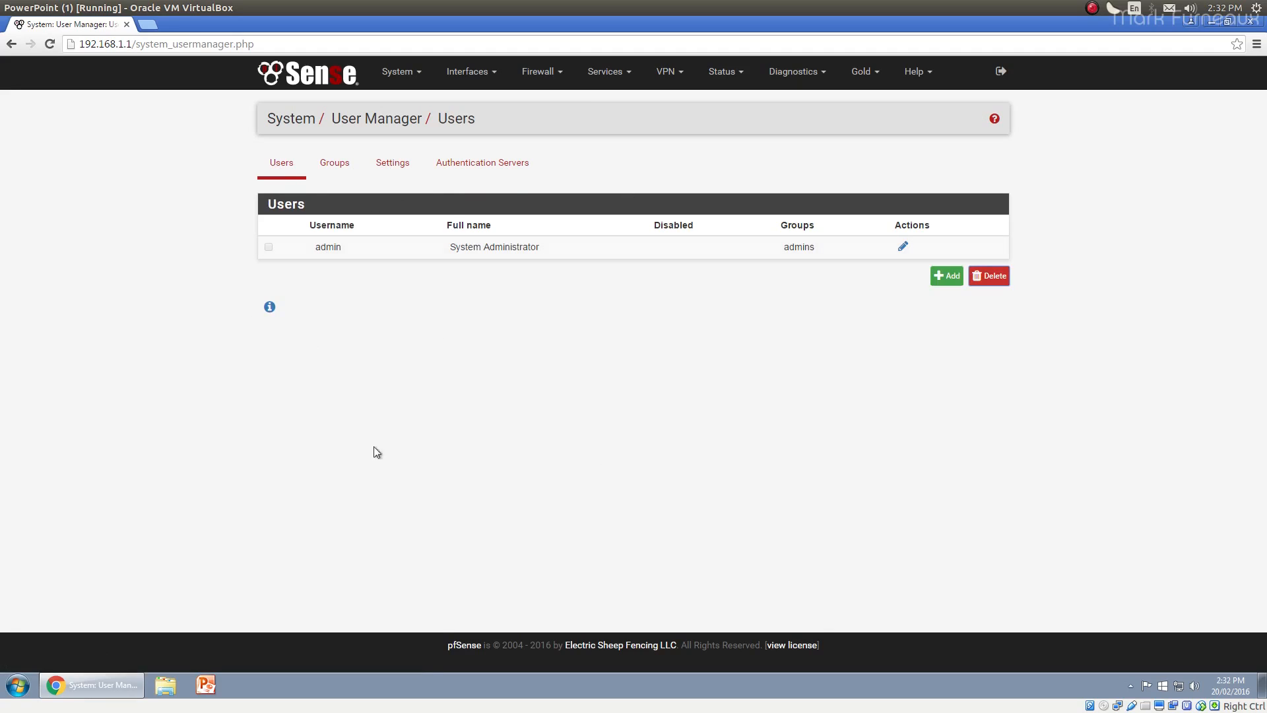
Open the Interface Assignments and view the network port options for WAN and LAN without changing them
{"action": "left_click", "coordinate": [462, 85]}
{"action": "left_click", "coordinate": [495, 103]}
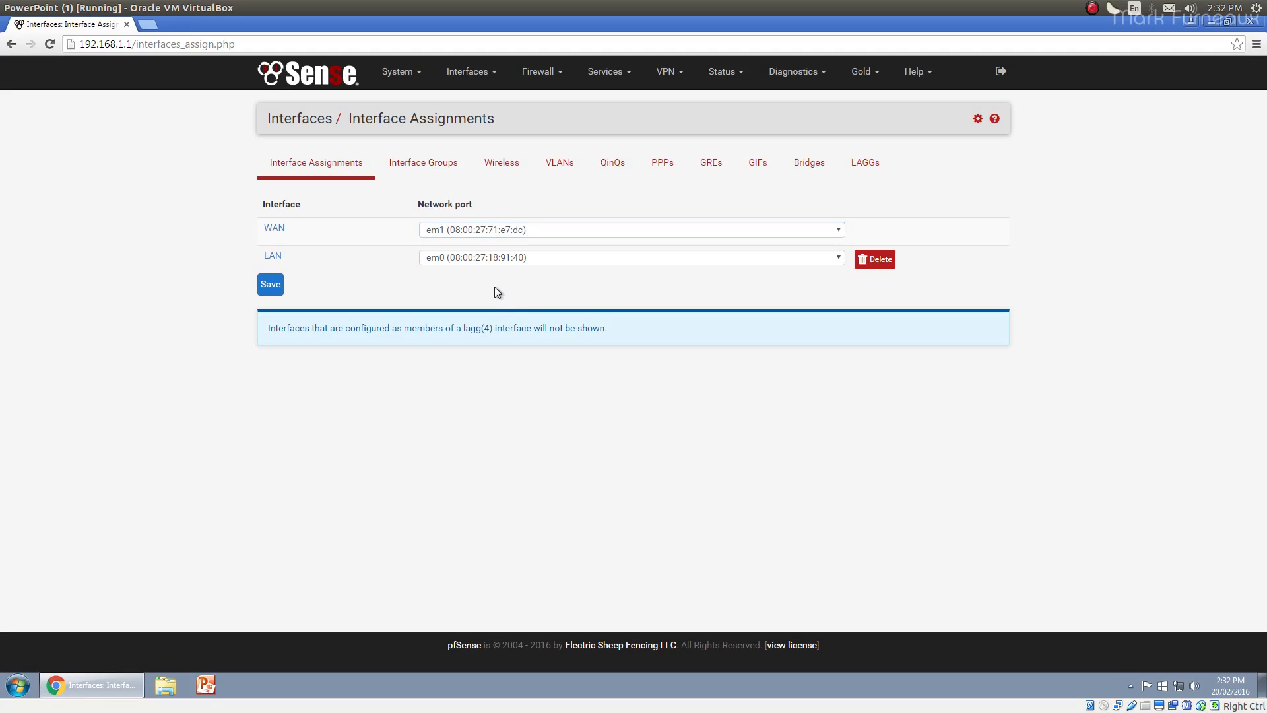
{"action": "left_click", "coordinate": [508, 231]}
{"action": "left_click", "coordinate": [453, 261]}
{"action": "left_click", "coordinate": [429, 259]}
{"action": "left_click", "coordinate": [367, 291]}
{"action": "left_click", "coordinate": [279, 286]}
{"action": "left_click", "coordinate": [459, 257]}
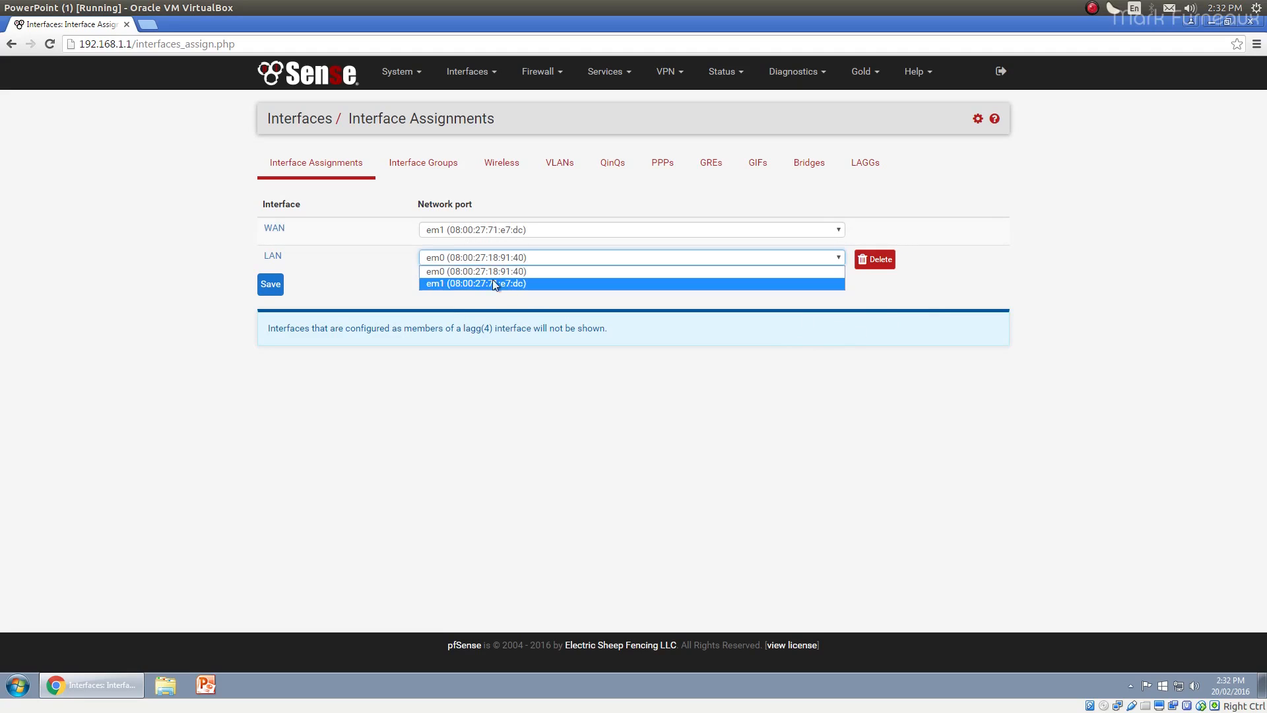
{"action": "left_click", "coordinate": [422, 293]}
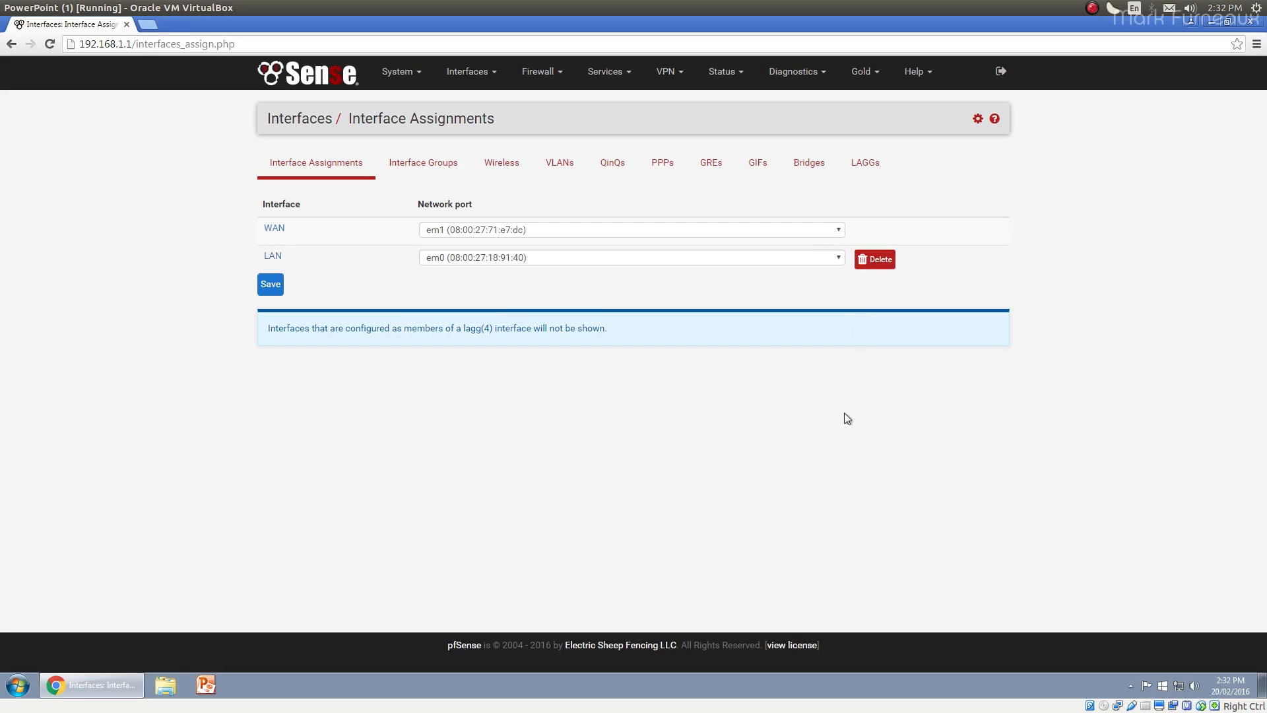
View the Interface Groups, Wireless and VLANs pages of the interface settings
{"action": "left_click", "coordinate": [425, 174]}
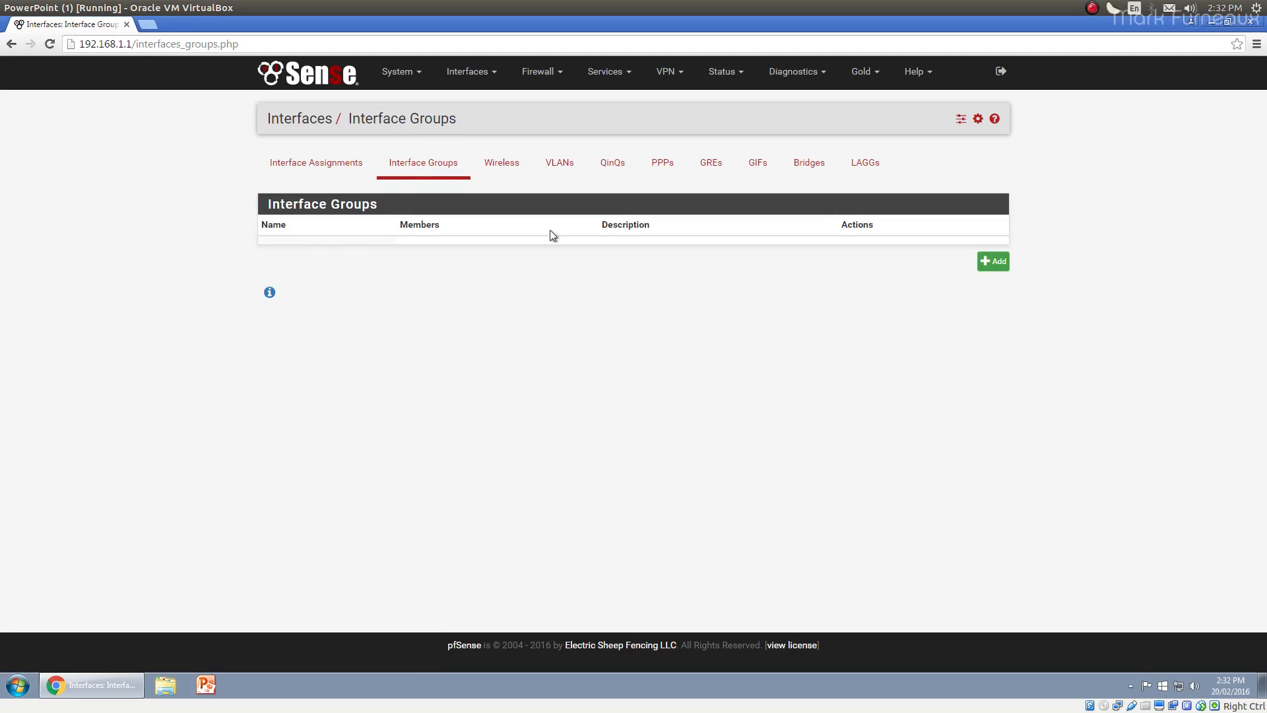
{"action": "left_click", "coordinate": [530, 157]}
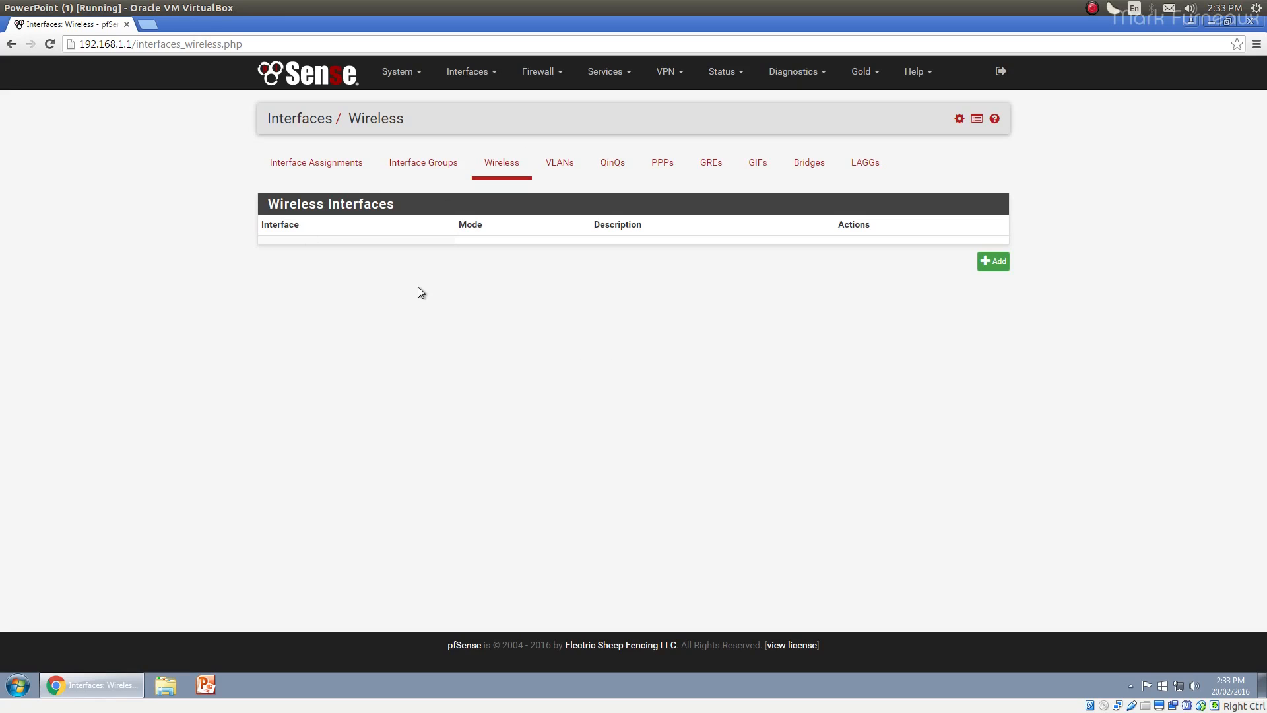
{"action": "left_click", "coordinate": [571, 171]}
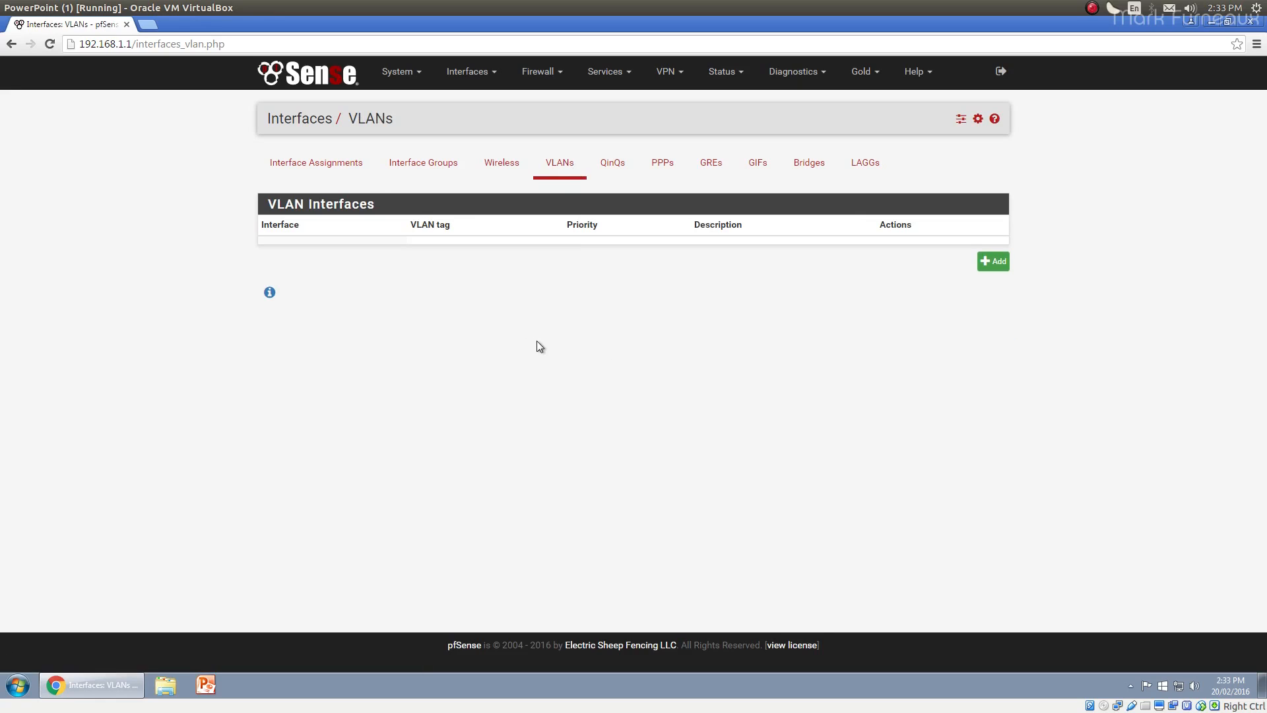
Open the form for adding a VLAN, view its parent interface and tag fields, and return to the VLAN list without saving
{"action": "left_click", "coordinate": [993, 261]}
{"action": "left_click", "coordinate": [458, 182]}
{"action": "left_click", "coordinate": [458, 182]}
{"action": "left_click", "coordinate": [441, 223]}
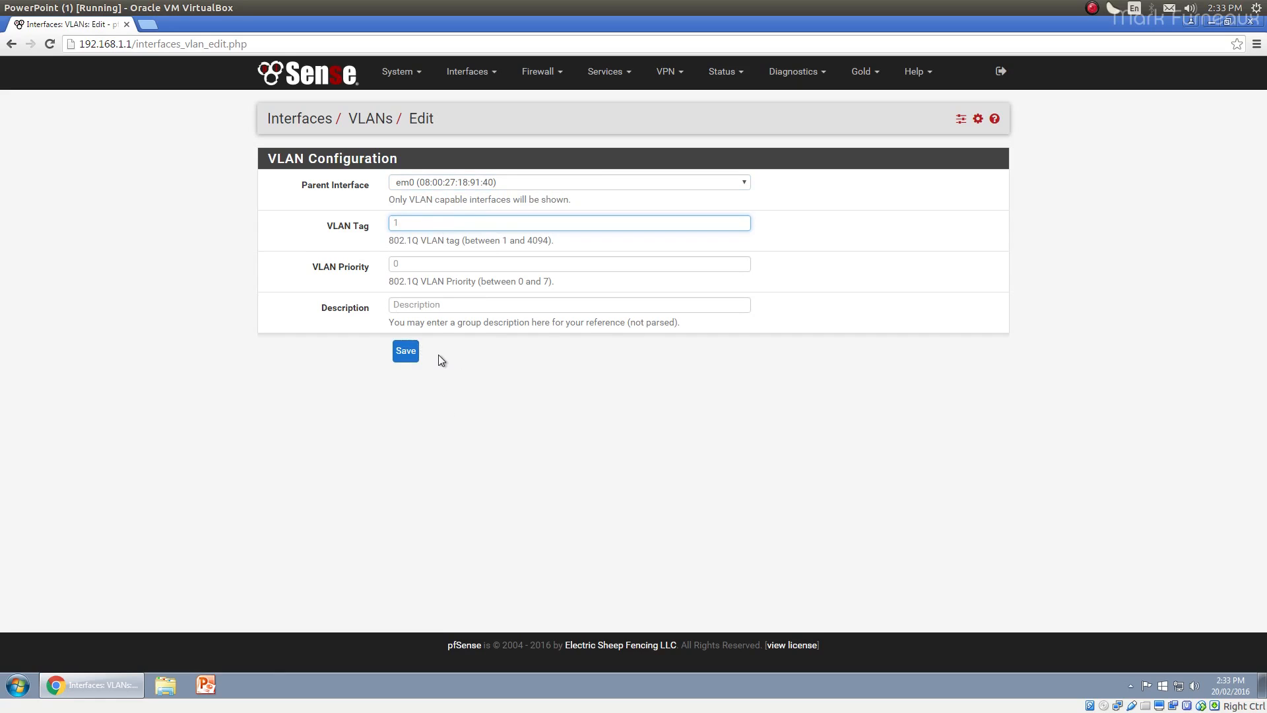
{"action": "key", "text": "alt+Left"}
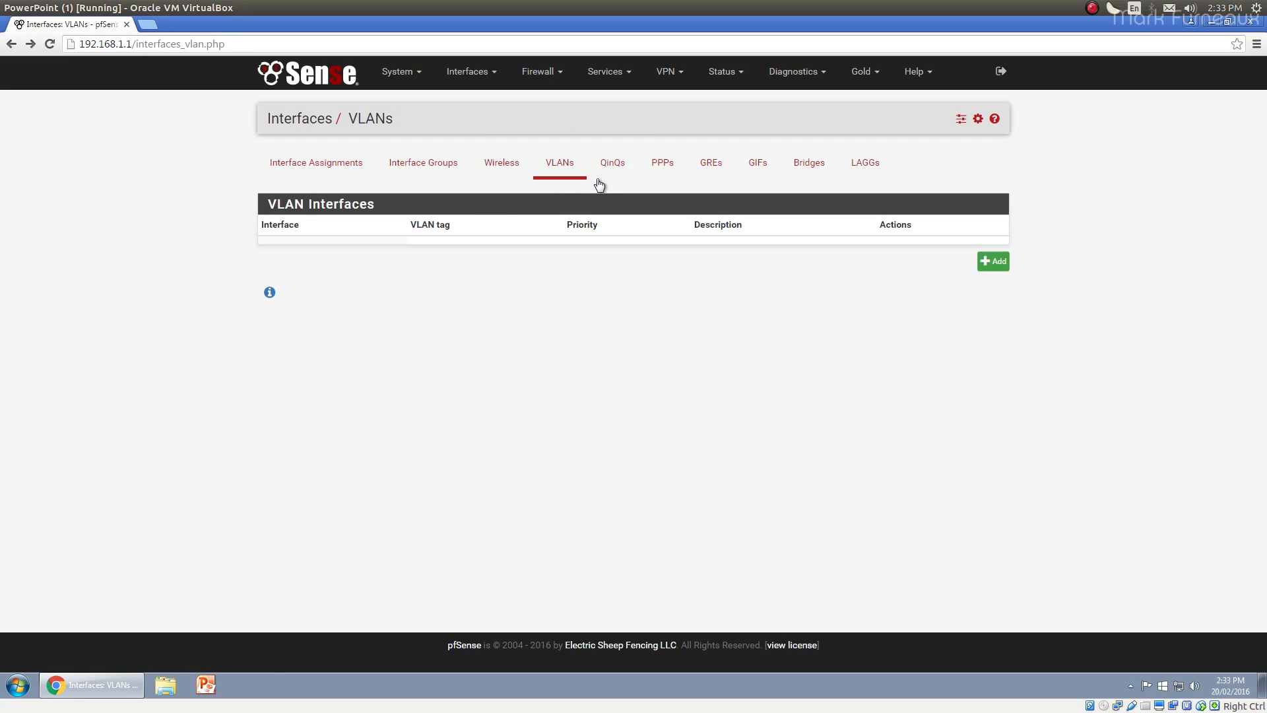
View the QinQs, PPPs, GREs, GIFs, Bridges and LAGGs pages of the interface settings
{"action": "left_click", "coordinate": [614, 170]}
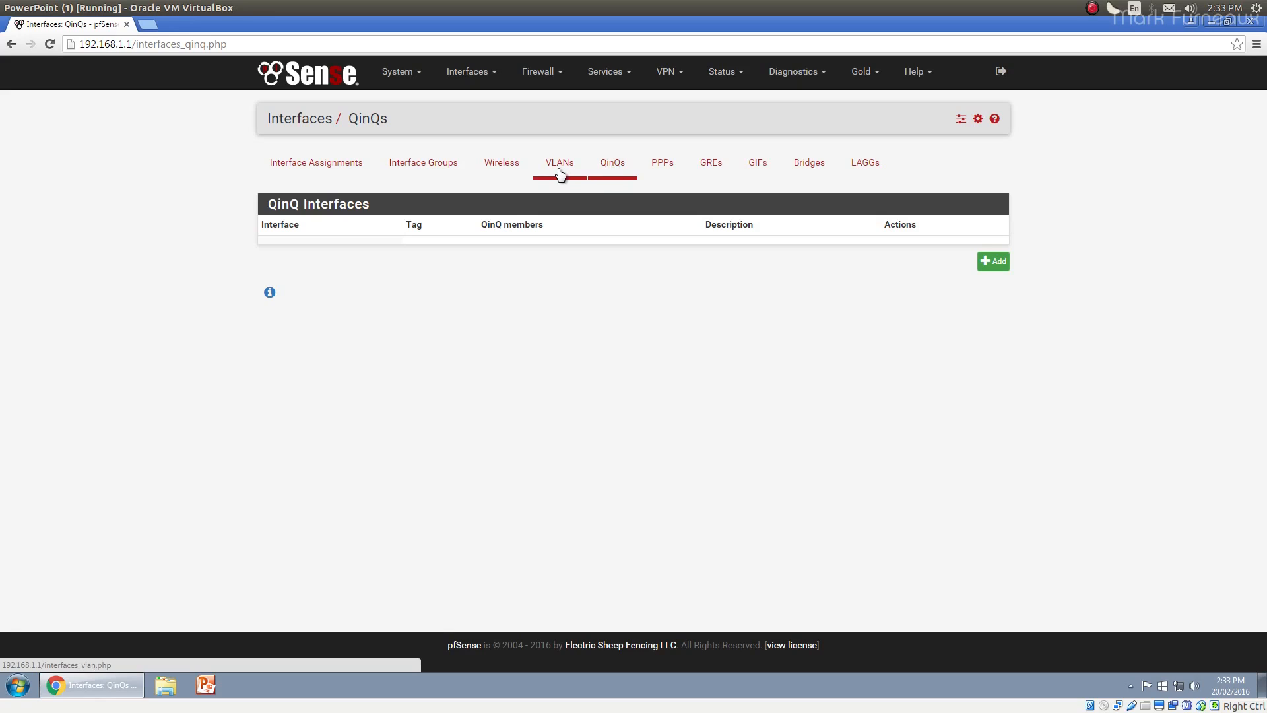
{"action": "left_click", "coordinate": [660, 175]}
{"action": "left_click", "coordinate": [713, 165]}
{"action": "left_click", "coordinate": [745, 169]}
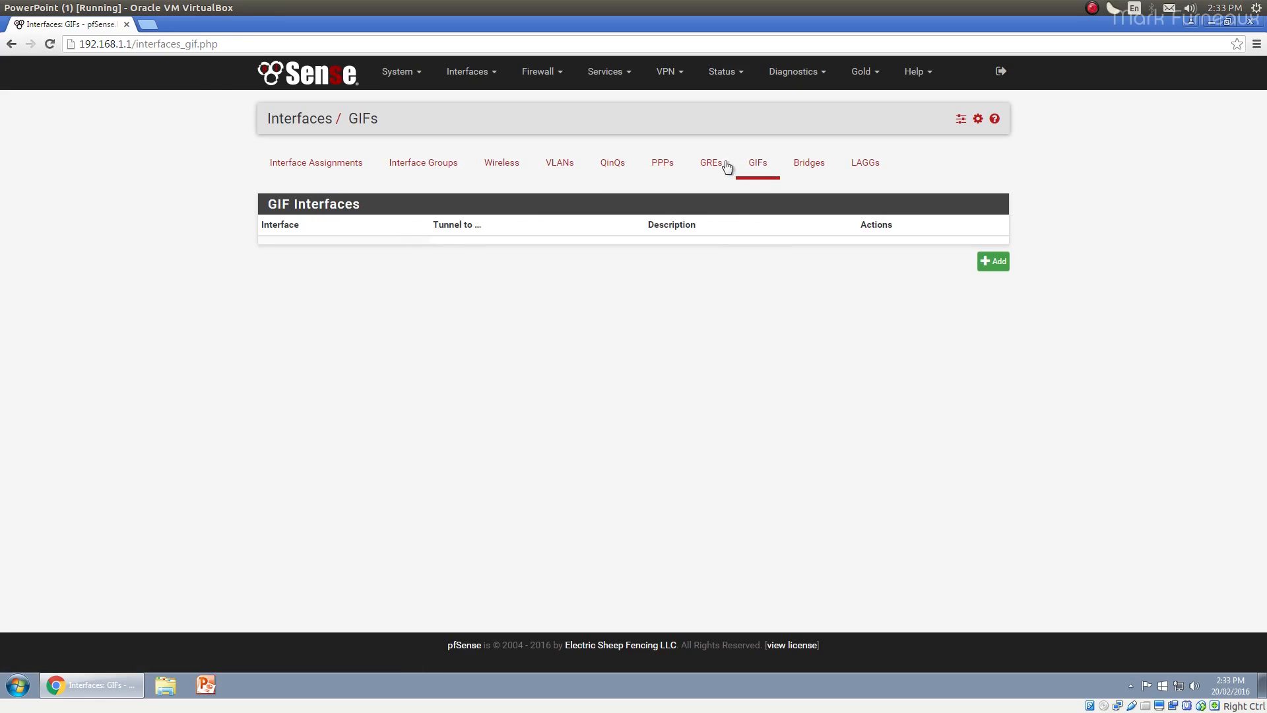
{"action": "left_click", "coordinate": [652, 165]}
{"action": "left_click", "coordinate": [703, 168]}
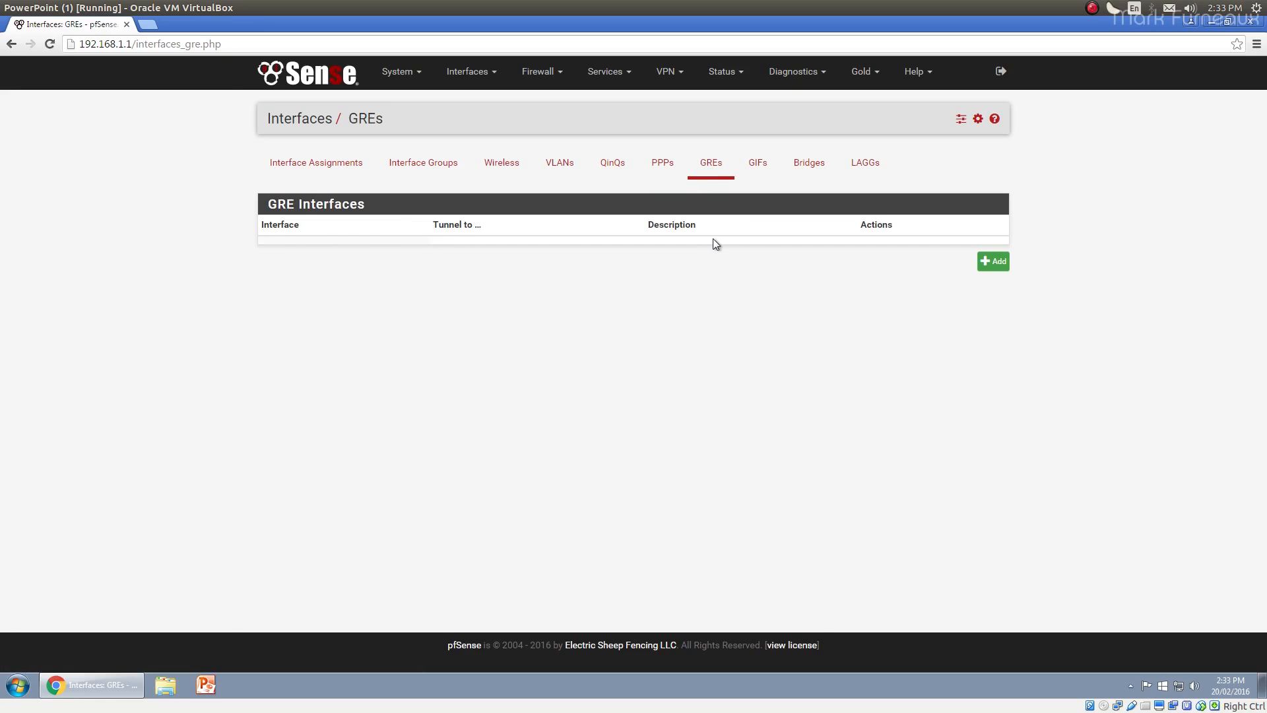
{"action": "left_click", "coordinate": [810, 171]}
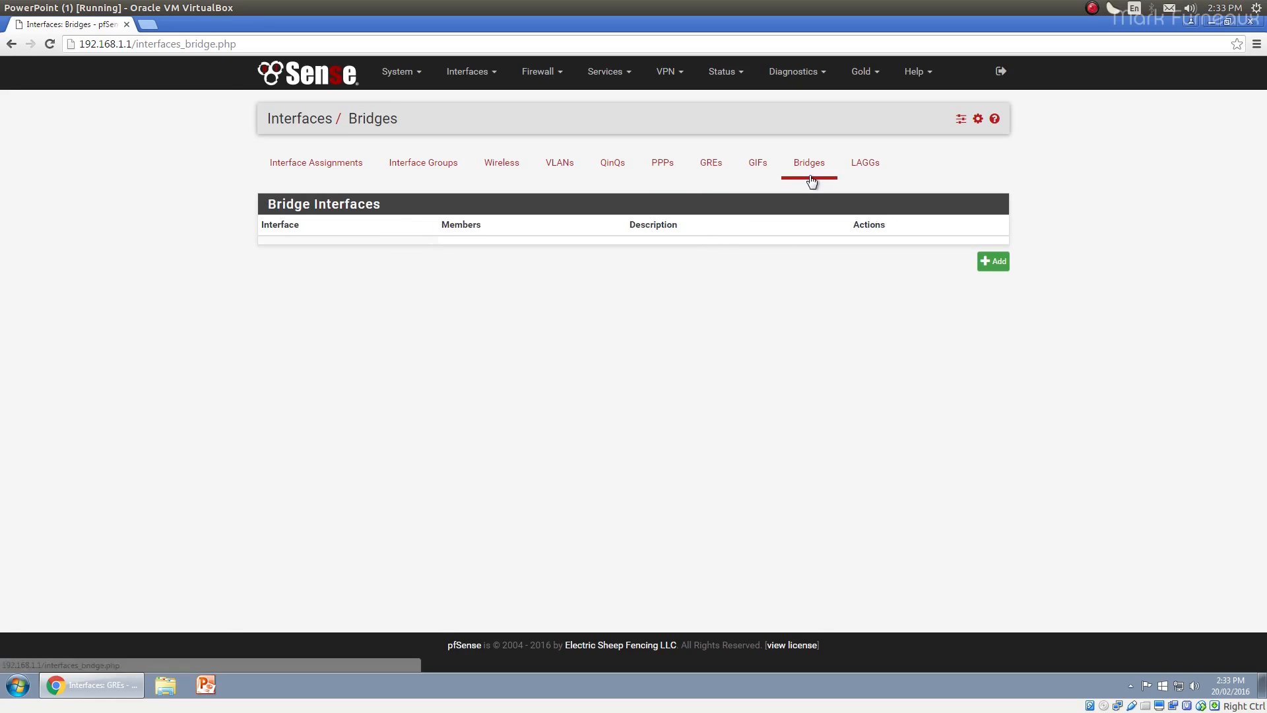
{"action": "left_click", "coordinate": [872, 176]}
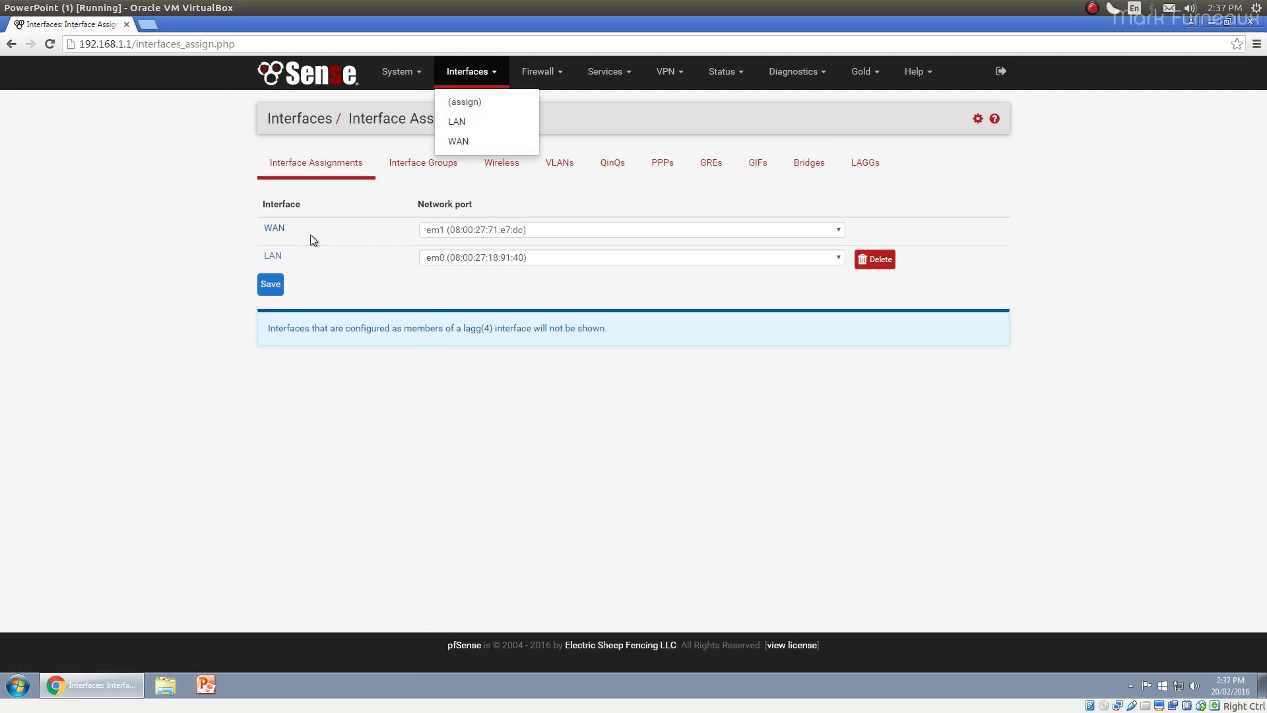
Open the LAN interface settings and review the general, static IPv4 and Track IPv6 sections, leaving the description unchanged
{"action": "left_click", "coordinate": [498, 126]}
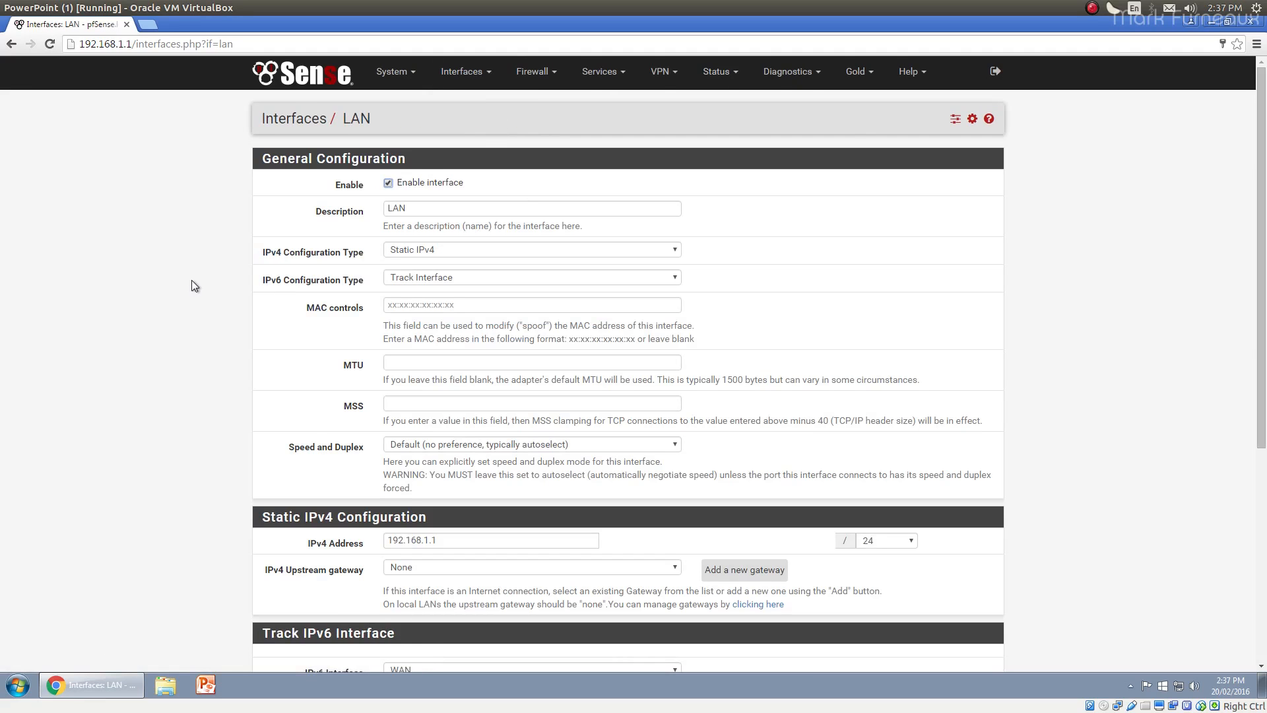
{"action": "scroll", "coordinate": [212, 229], "scroll_direction": "down", "scroll_amount": 1}
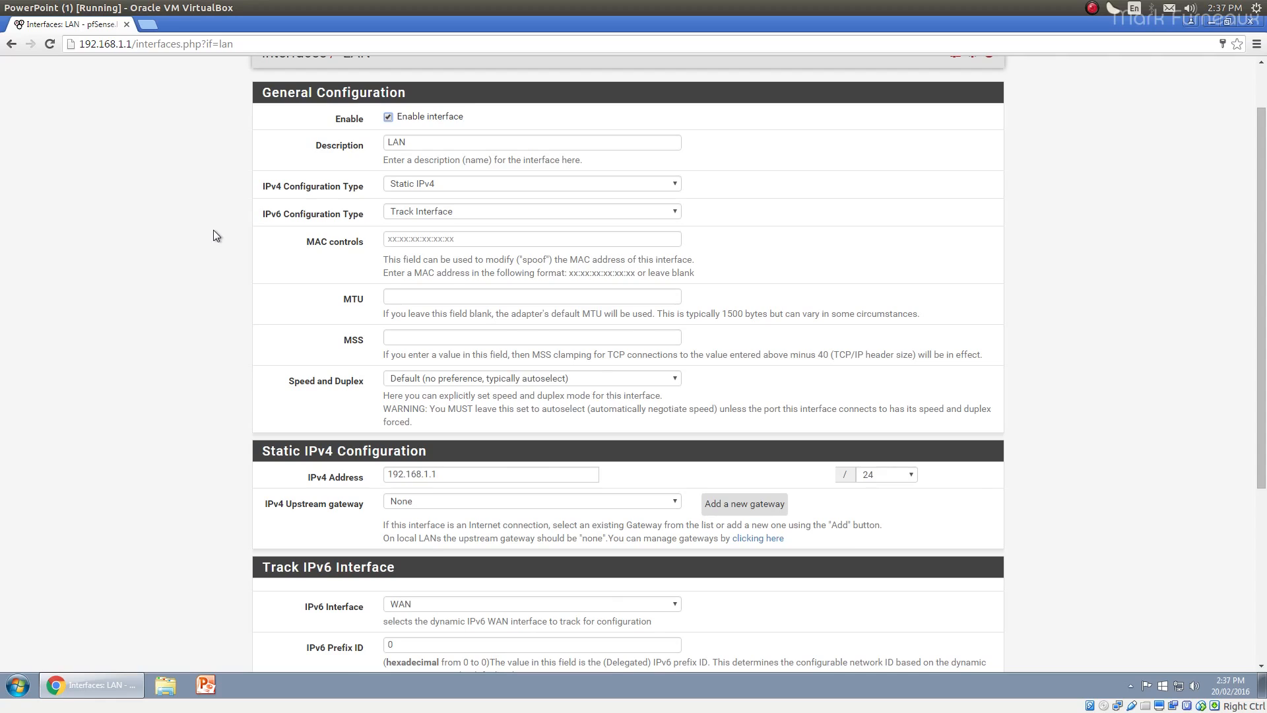
{"action": "scroll", "coordinate": [211, 222], "scroll_direction": "up", "scroll_amount": 1}
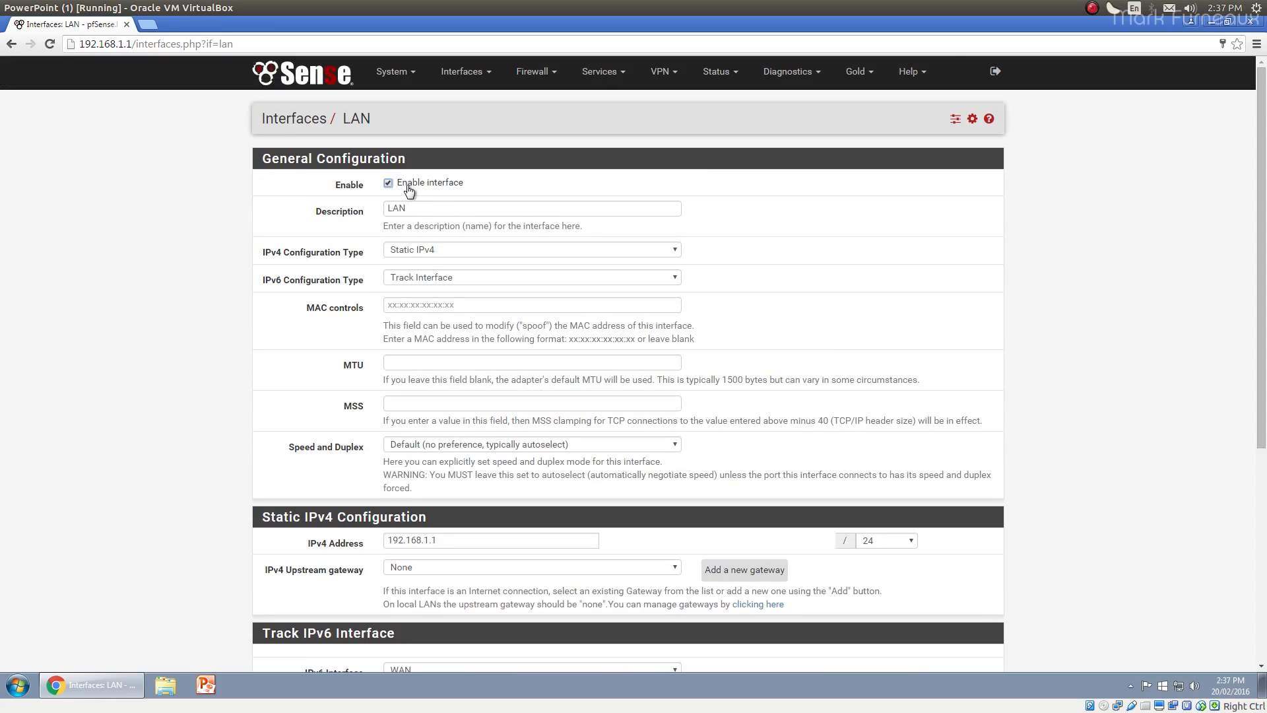
{"action": "left_click", "coordinate": [422, 208]}
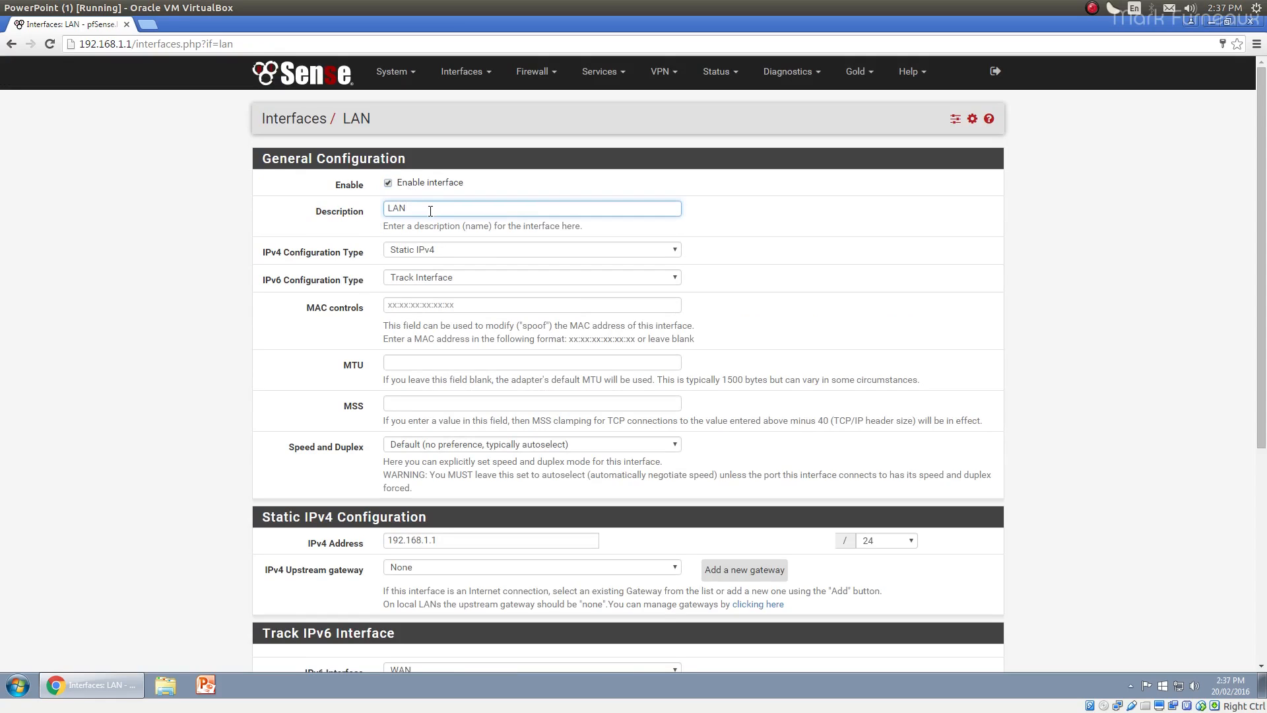
{"action": "left_click", "coordinate": [475, 77]}
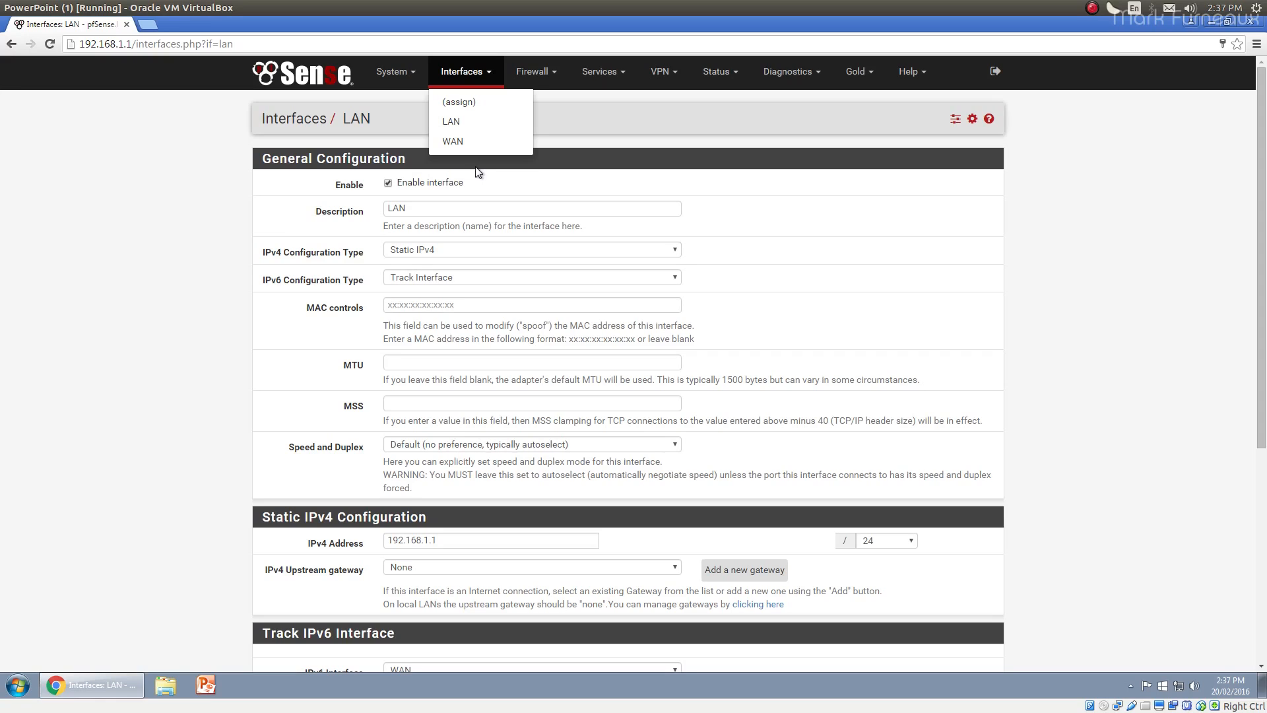
{"action": "left_click", "coordinate": [457, 208]}
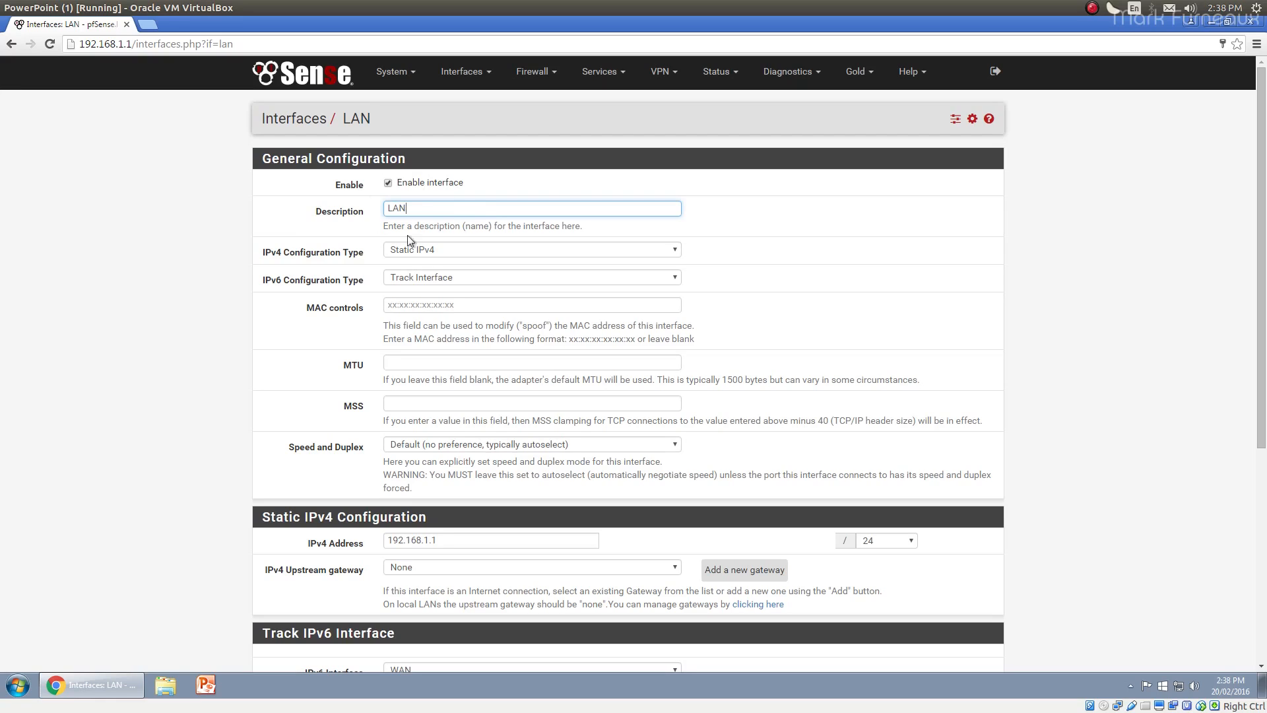
{"action": "left_click", "coordinate": [472, 76]}
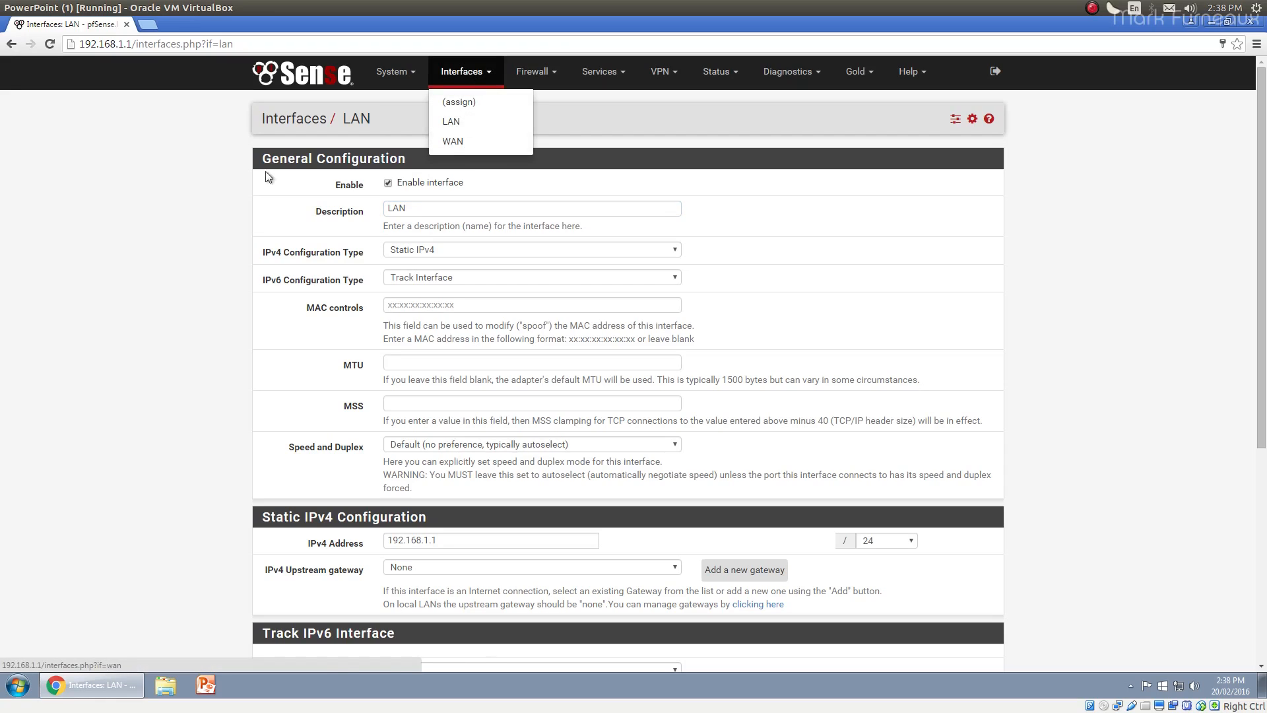
{"action": "left_click", "coordinate": [194, 208]}
{"action": "scroll", "coordinate": [216, 216], "scroll_direction": "down", "scroll_amount": 1}
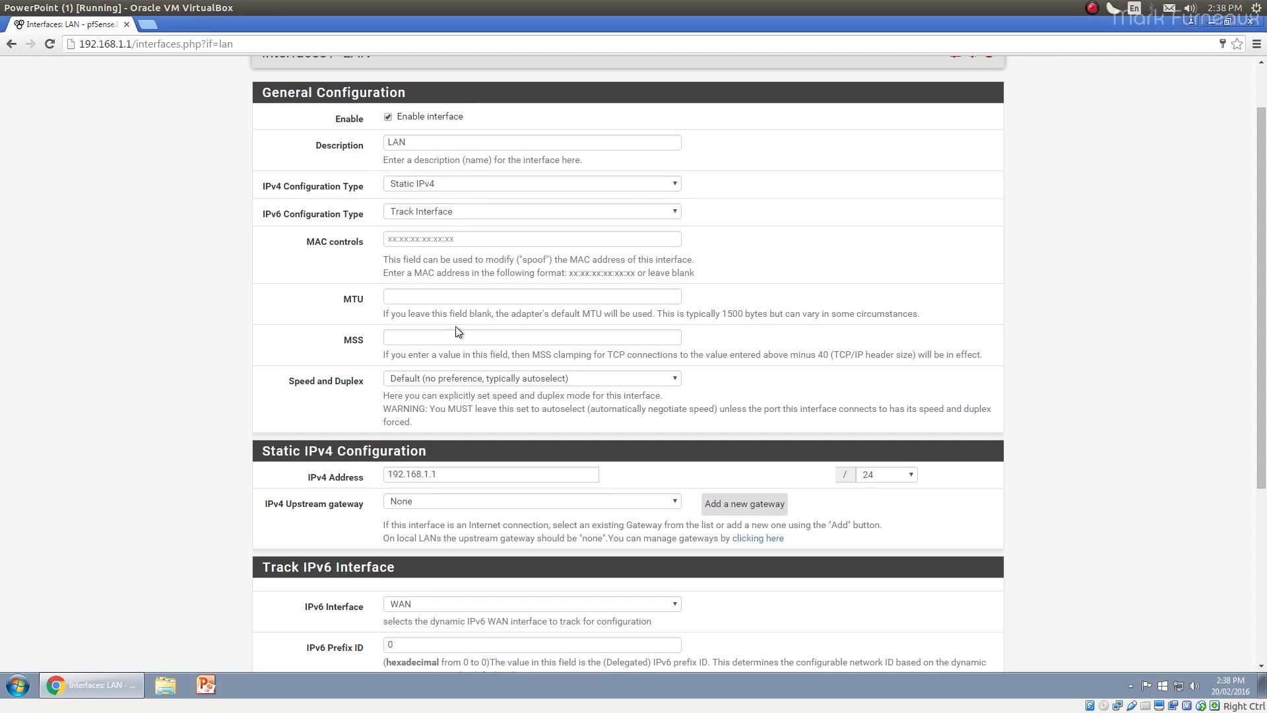
{"action": "scroll", "coordinate": [459, 328], "scroll_direction": "down", "scroll_amount": 1}
{"action": "scroll", "coordinate": [459, 326], "scroll_direction": "up", "scroll_amount": 2}
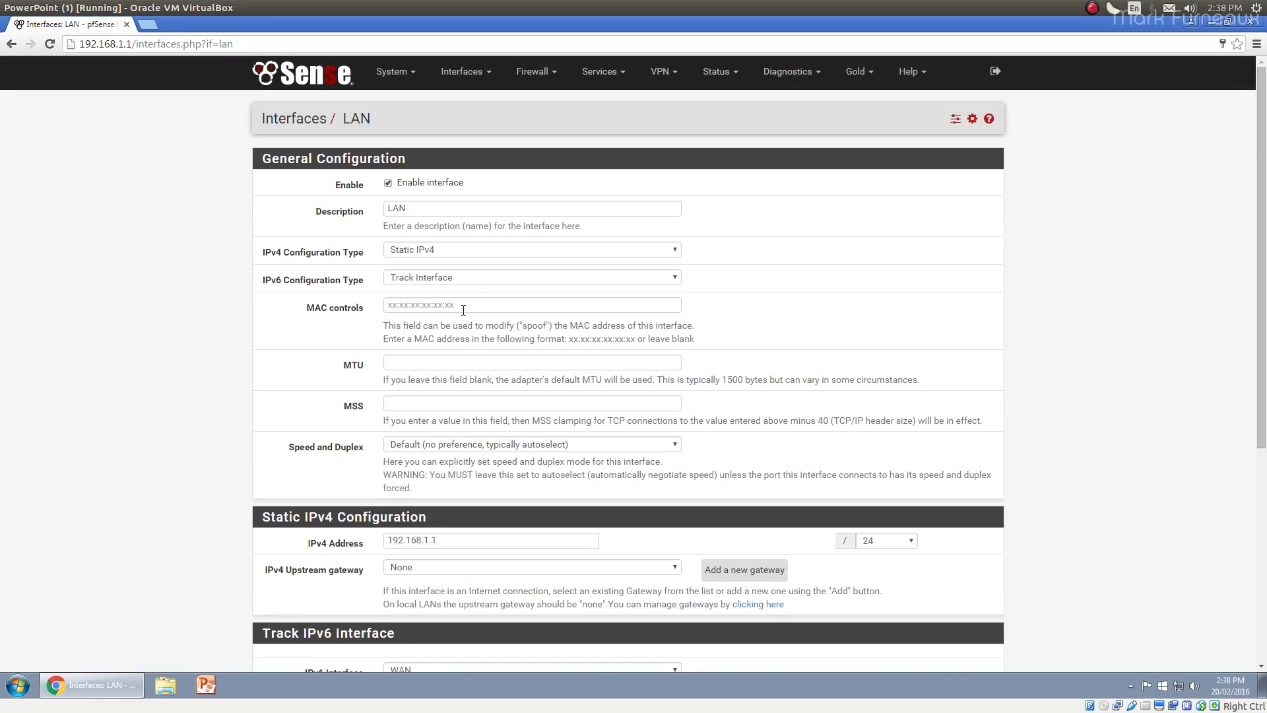
Switch between the WAN and LAN interface settings to compare them, finishing on the WAN page
{"action": "left_click", "coordinate": [465, 71]}
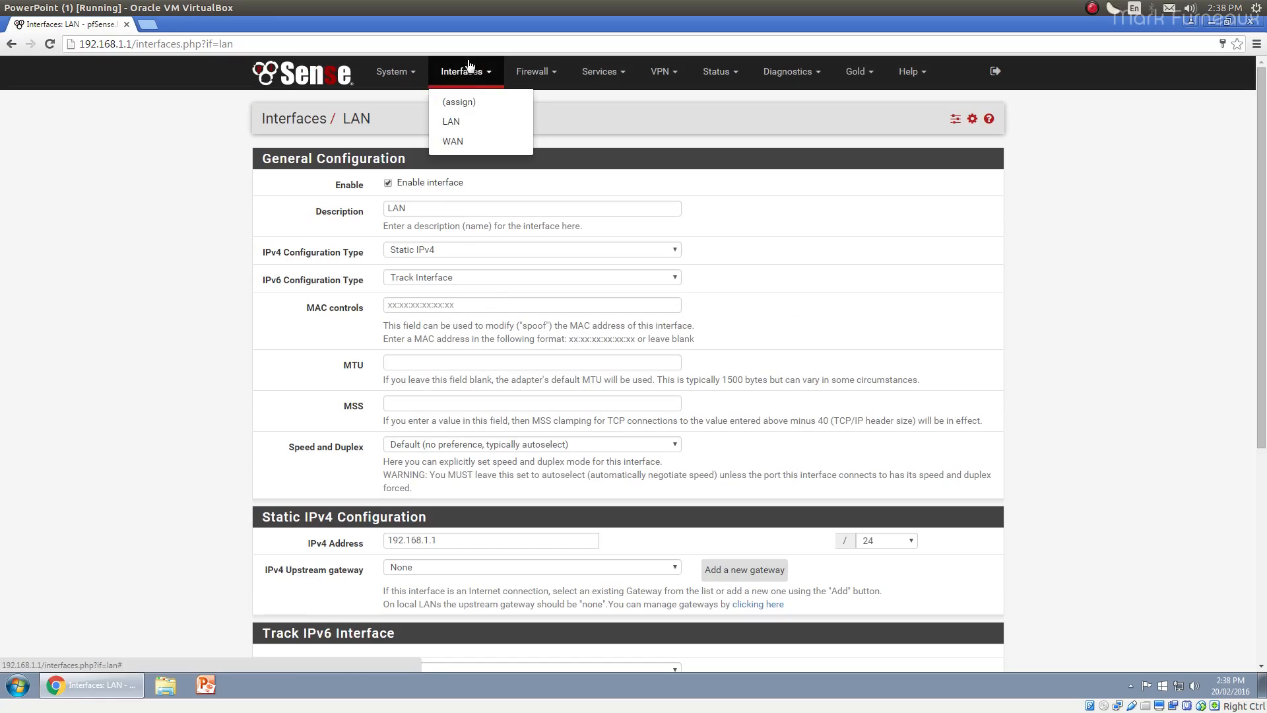
{"action": "left_click", "coordinate": [473, 142]}
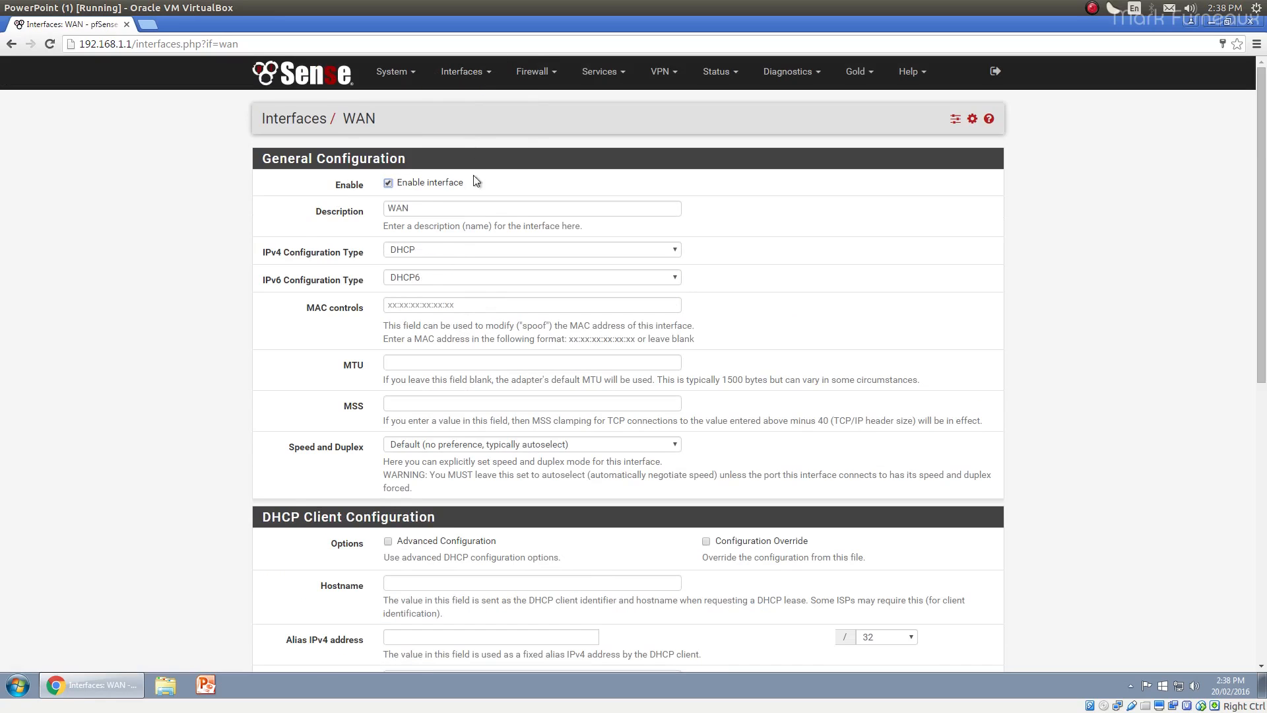
{"action": "left_click", "coordinate": [465, 72]}
{"action": "left_click", "coordinate": [462, 121]}
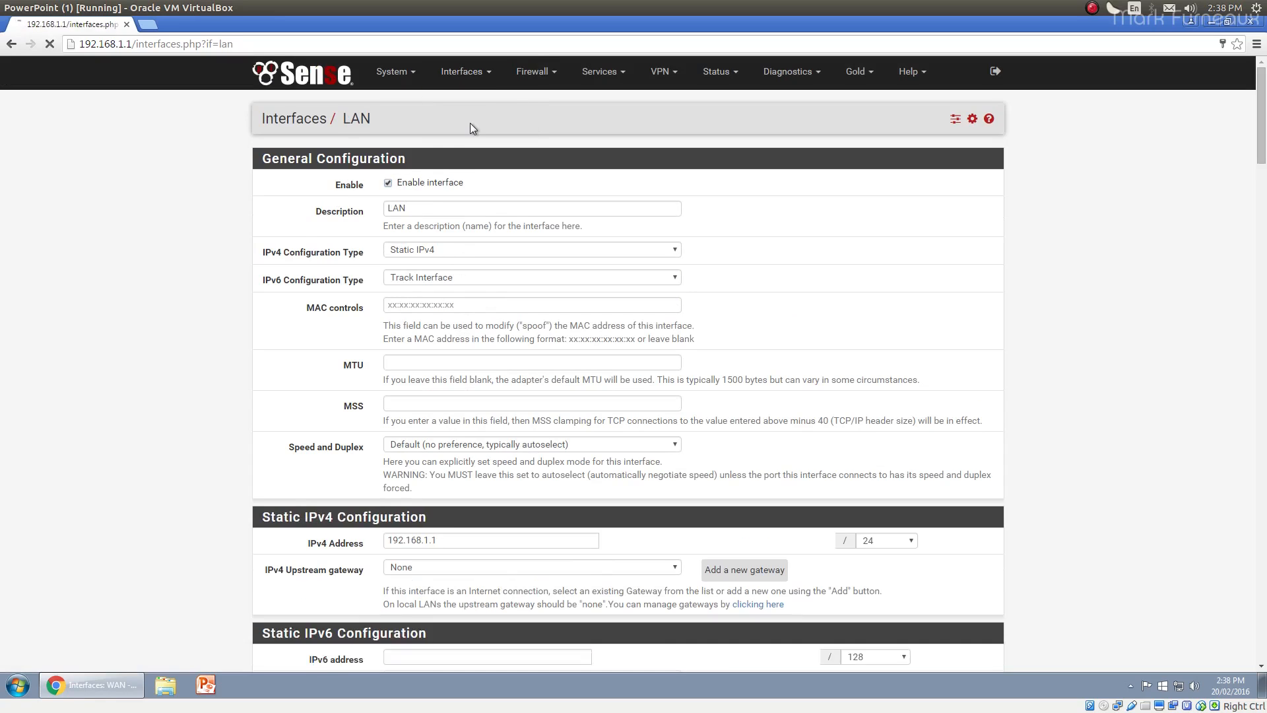
{"action": "left_click", "coordinate": [466, 71]}
{"action": "left_click", "coordinate": [460, 143]}
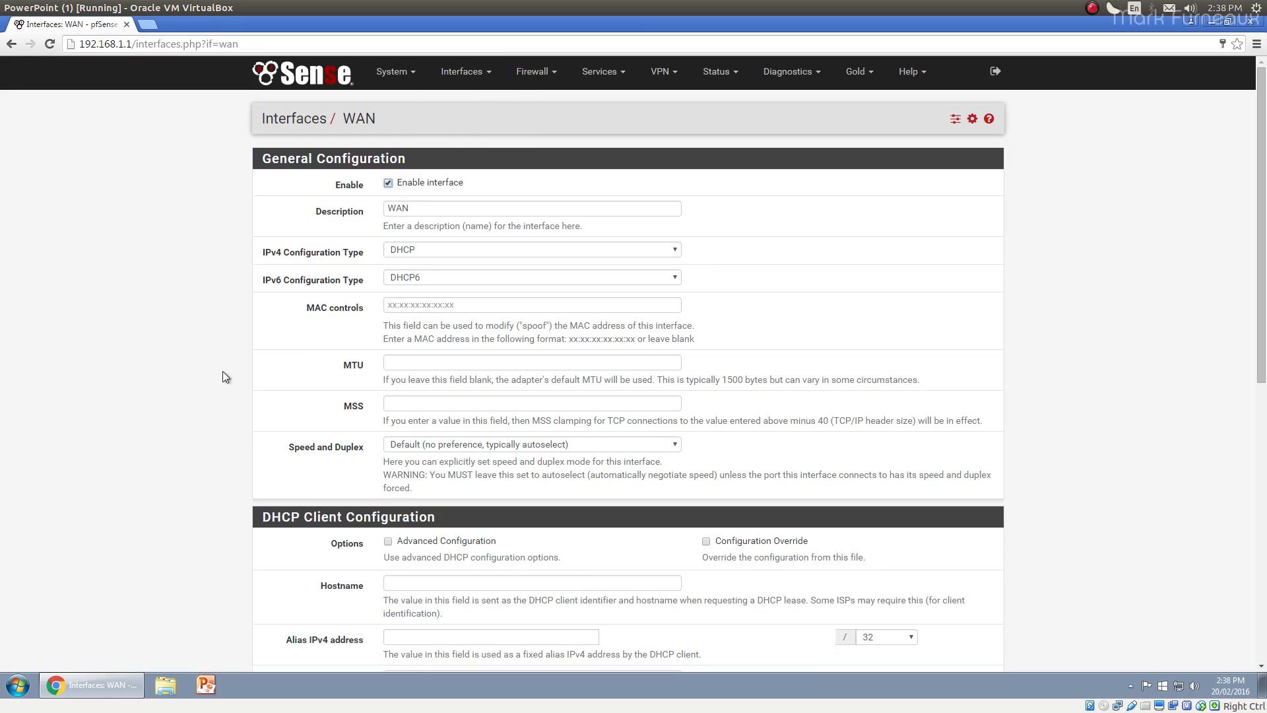
Review the IPv4 configuration type options for the WAN interface, keeping DHCP selected
{"action": "scroll", "coordinate": [185, 379], "scroll_direction": "down", "scroll_amount": 1}
{"action": "scroll", "coordinate": [185, 380], "scroll_direction": "up", "scroll_amount": 1}
{"action": "scroll", "coordinate": [185, 374], "scroll_direction": "down", "scroll_amount": 1}
{"action": "left_click", "coordinate": [437, 187]}
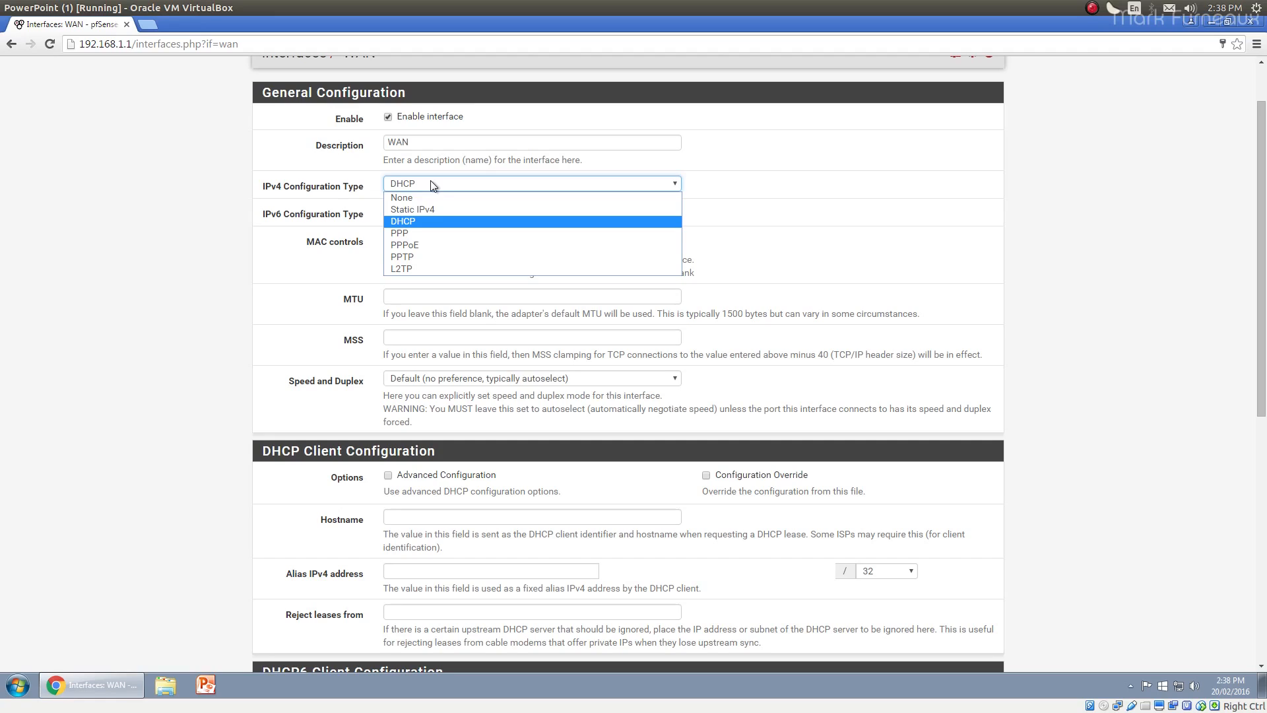
{"action": "left_click", "coordinate": [367, 180]}
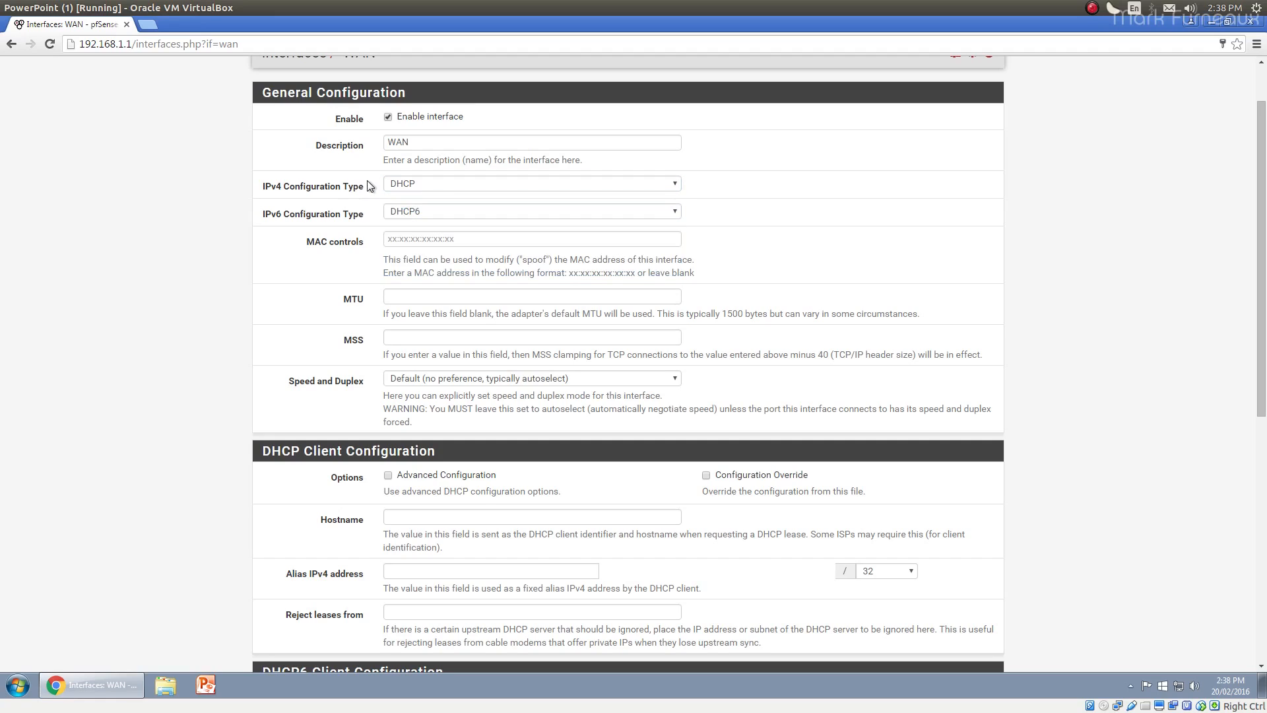
{"action": "left_click", "coordinate": [426, 189]}
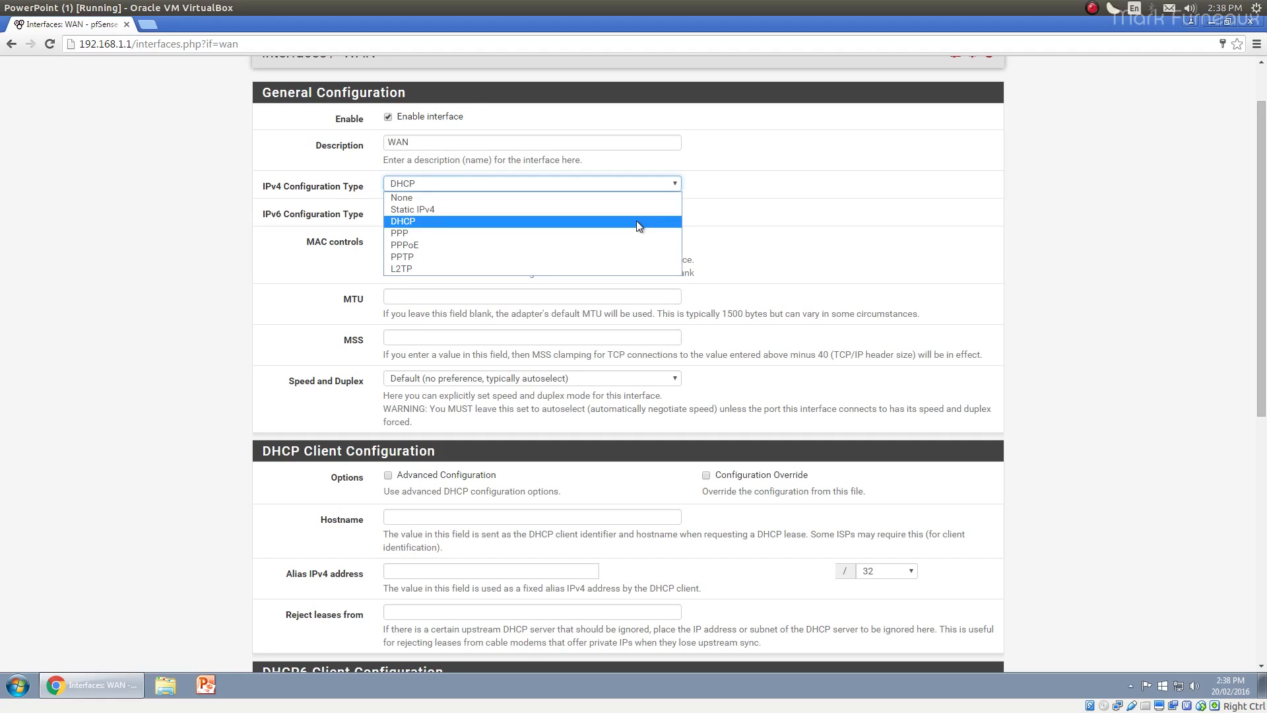
{"action": "left_click", "coordinate": [704, 204]}
{"action": "scroll", "coordinate": [725, 220], "scroll_direction": "up", "scroll_amount": 1}
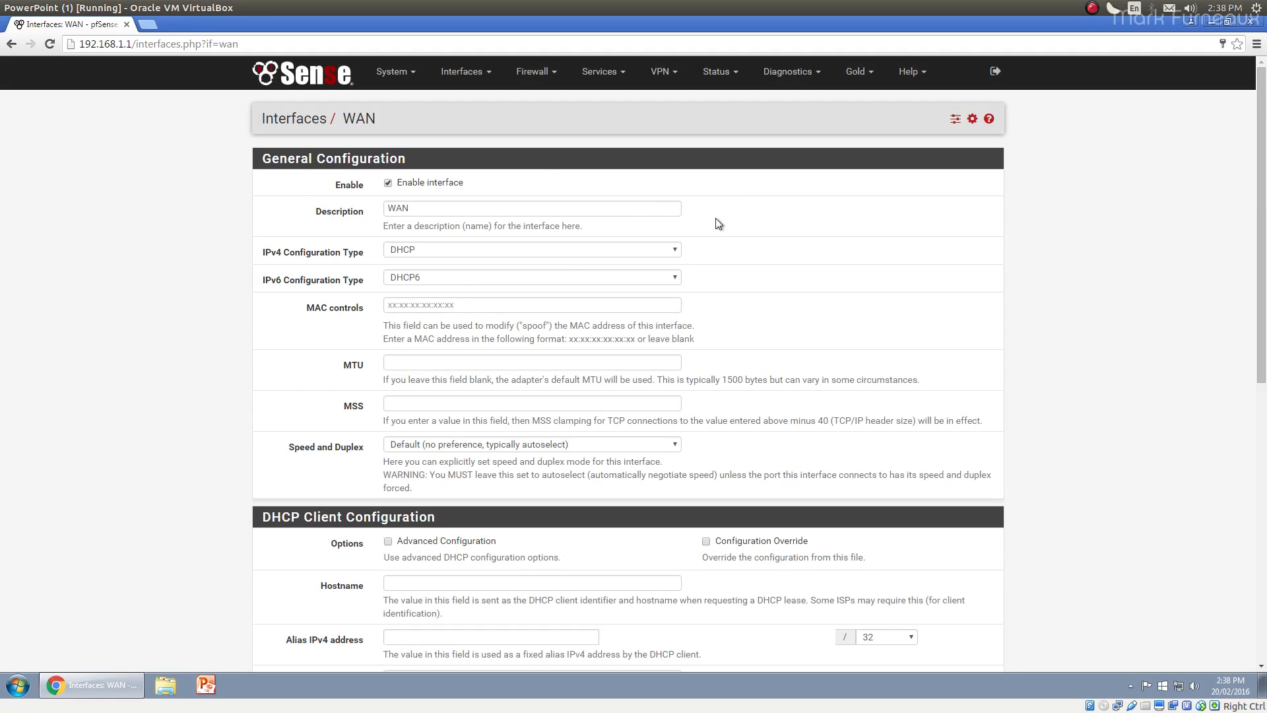
{"action": "left_click", "coordinate": [425, 252]}
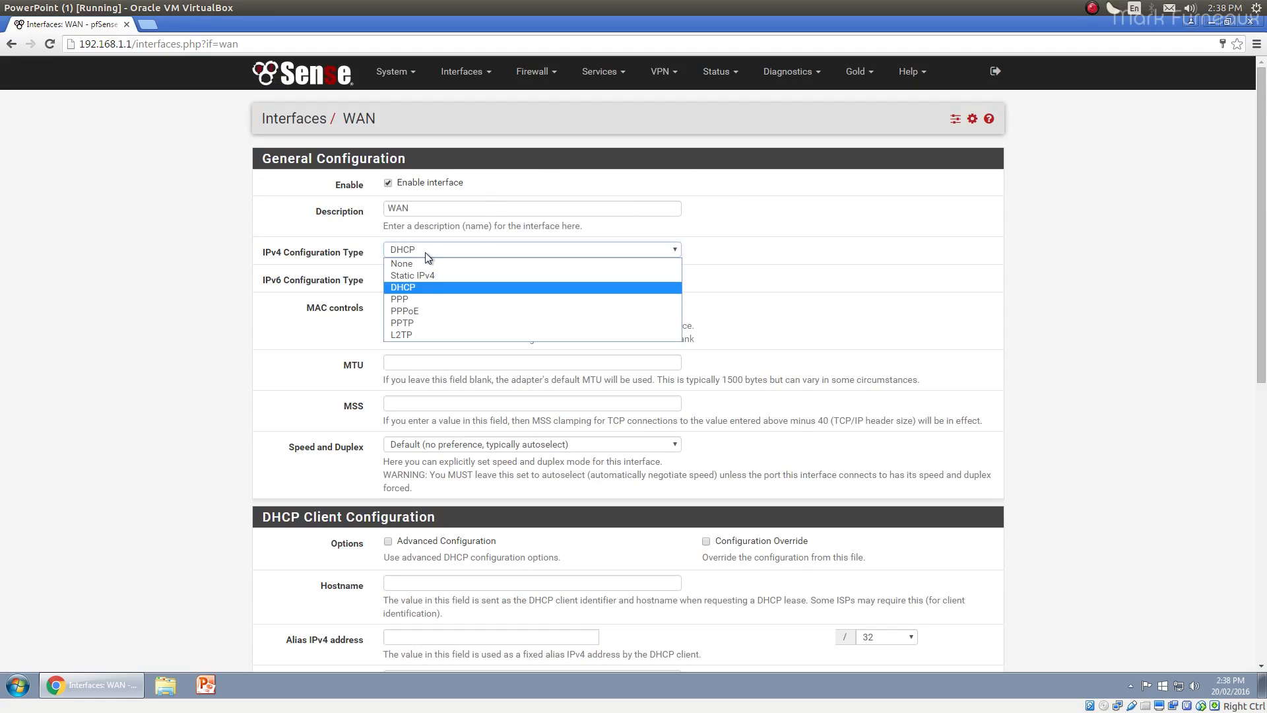
{"action": "left_click", "coordinate": [369, 289]}
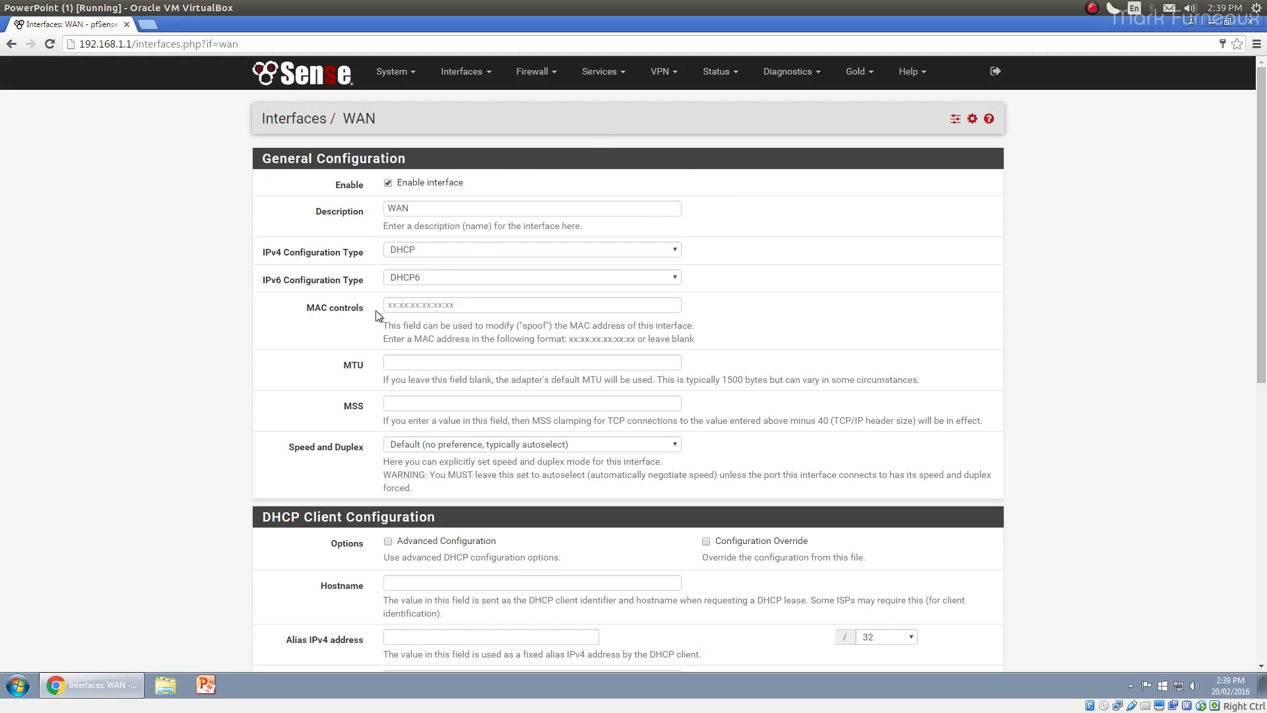
{"action": "left_click", "coordinate": [409, 250]}
{"action": "key", "text": "Up"}
{"action": "key", "text": "Up"}
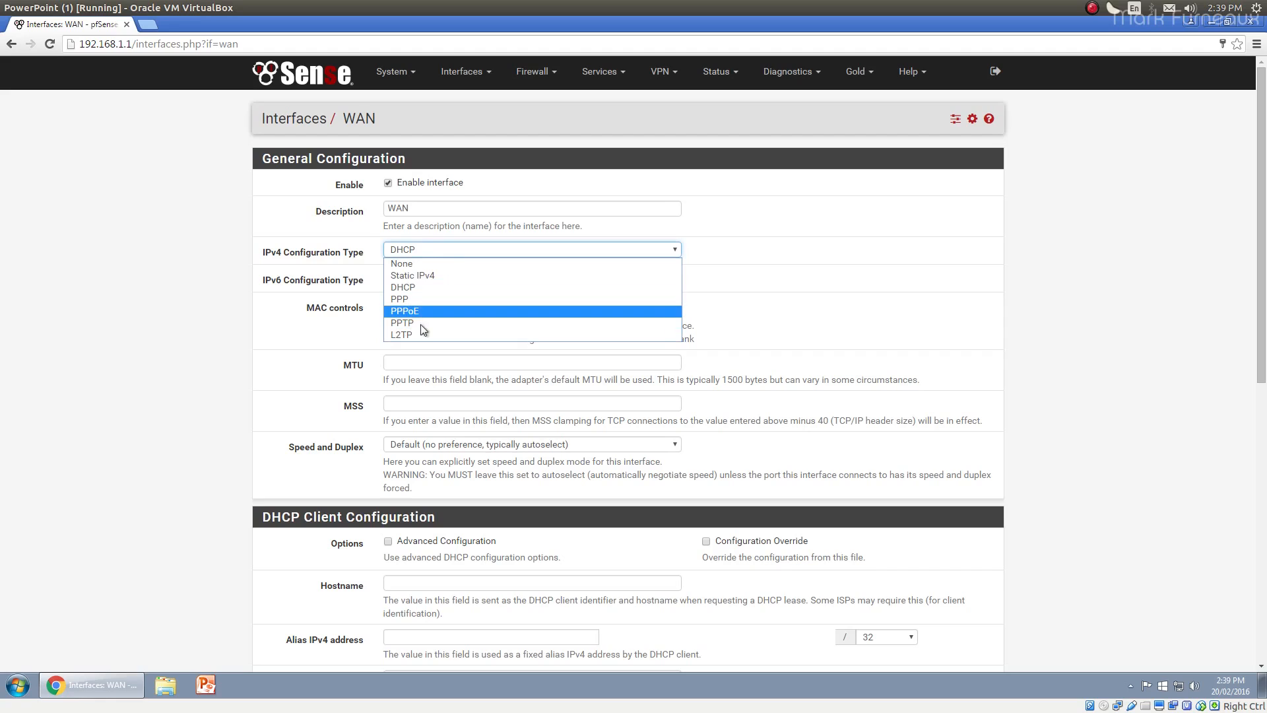
{"action": "left_click", "coordinate": [841, 246]}
Set the WAN interface's IPv6 configuration type to None
{"action": "scroll", "coordinate": [825, 264], "scroll_direction": "down", "scroll_amount": 1}
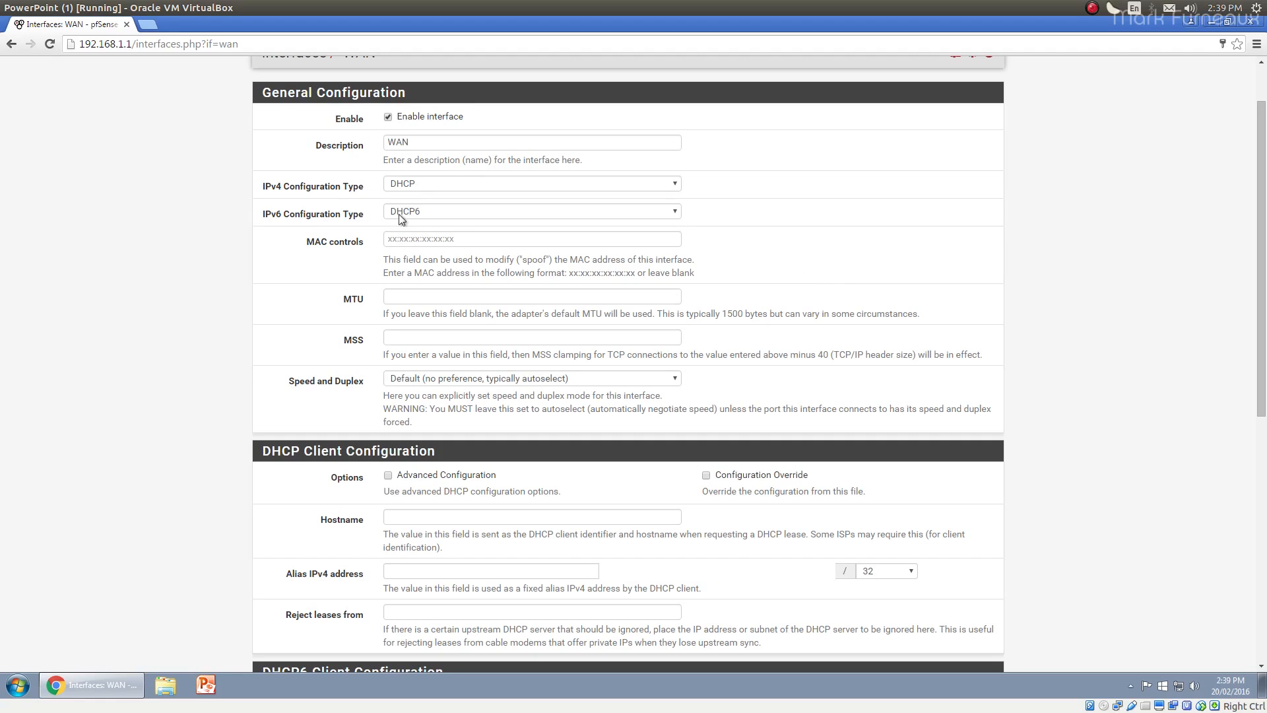
{"action": "left_click", "coordinate": [462, 212]}
{"action": "left_click", "coordinate": [278, 215]}
{"action": "left_click", "coordinate": [662, 212]}
{"action": "left_click", "coordinate": [649, 228]}
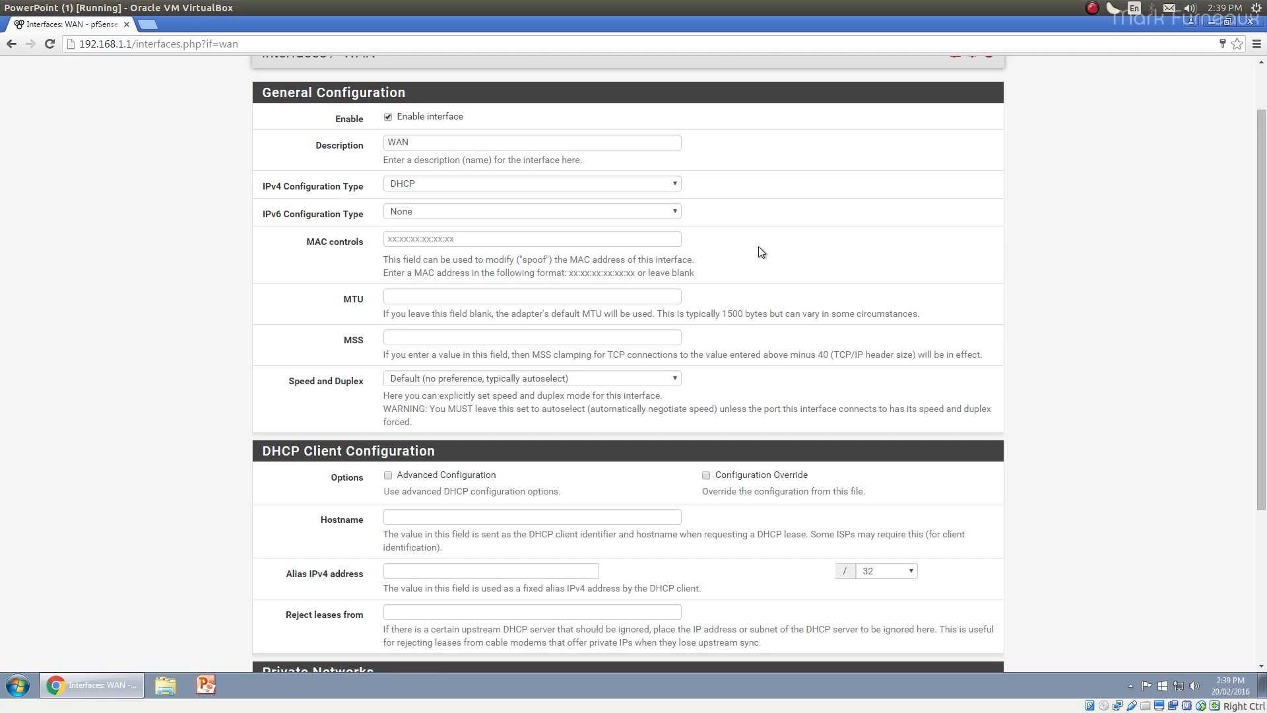
Examine the MAC controls field and its address spoofing description in the WAN general configuration
{"action": "scroll", "coordinate": [761, 252], "scroll_direction": "down", "scroll_amount": 1}
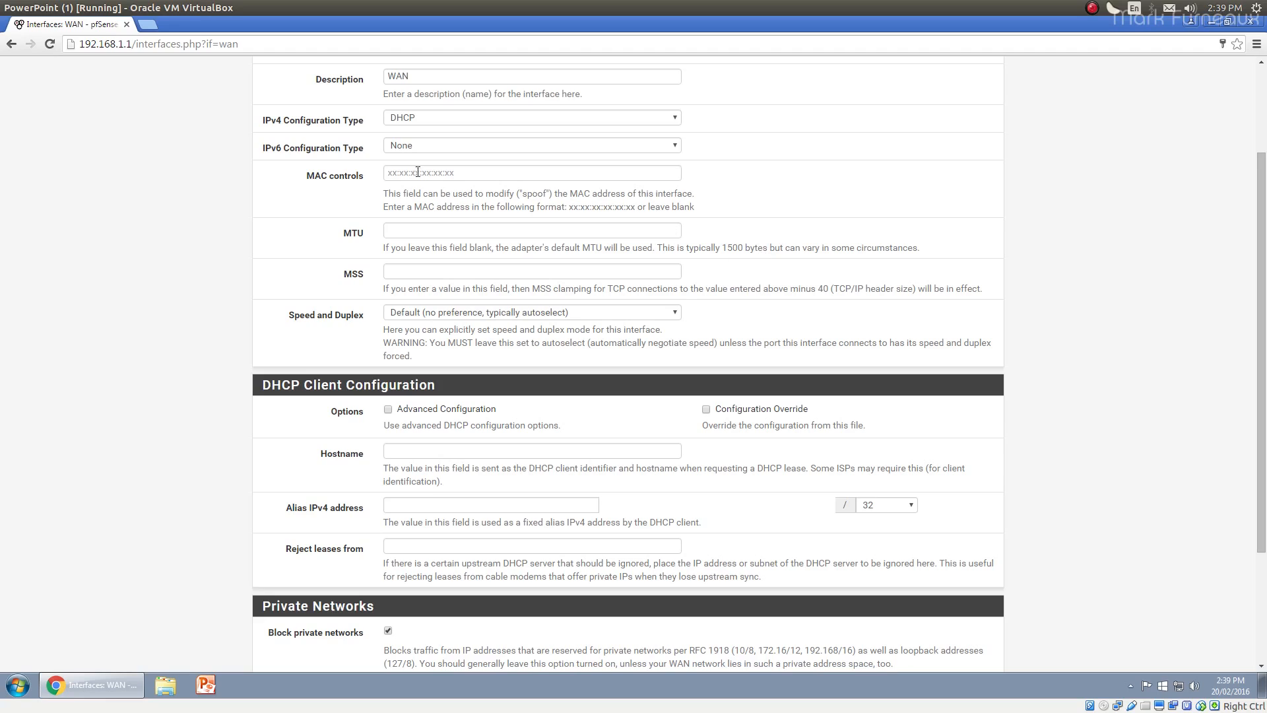
{"action": "left_click", "coordinate": [467, 175]}
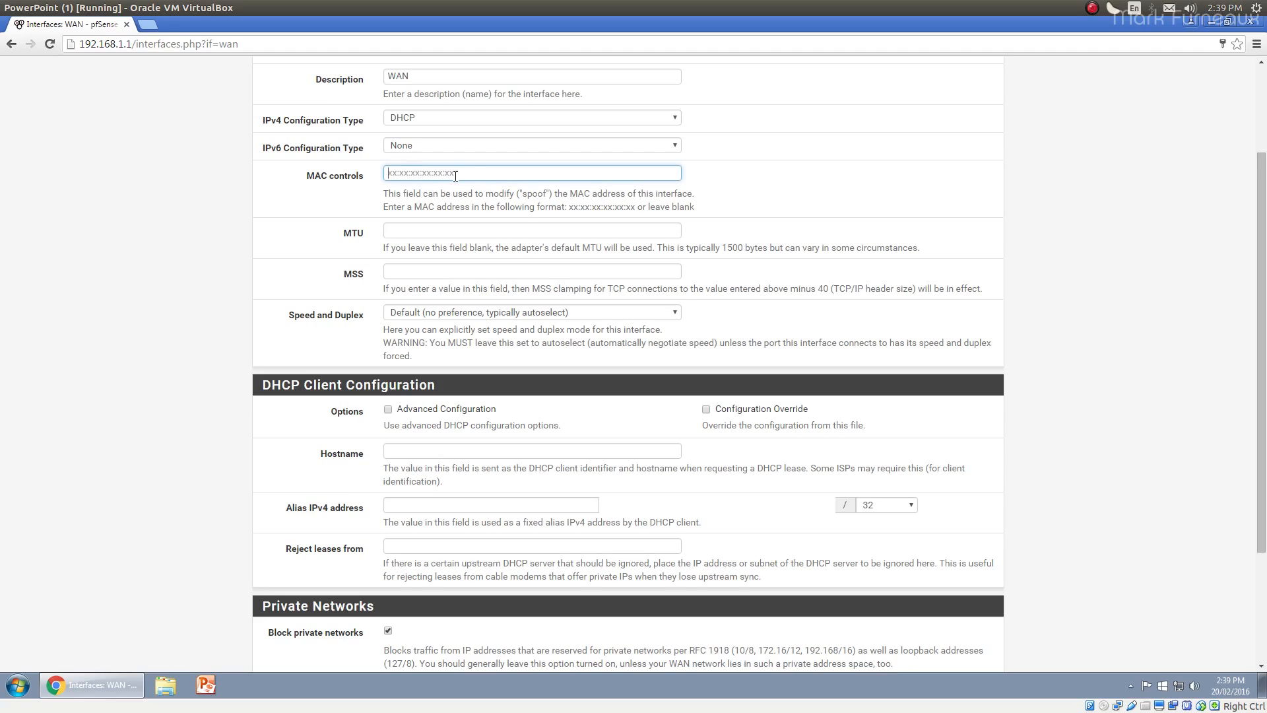
{"action": "left_click", "coordinate": [564, 208]}
{"action": "left_click", "coordinate": [403, 172]}
{"action": "left_click", "coordinate": [410, 198]}
{"action": "left_click", "coordinate": [416, 175]}
{"action": "left_click", "coordinate": [419, 189]}
{"action": "left_click", "coordinate": [420, 178]}
{"action": "left_click", "coordinate": [431, 187]}
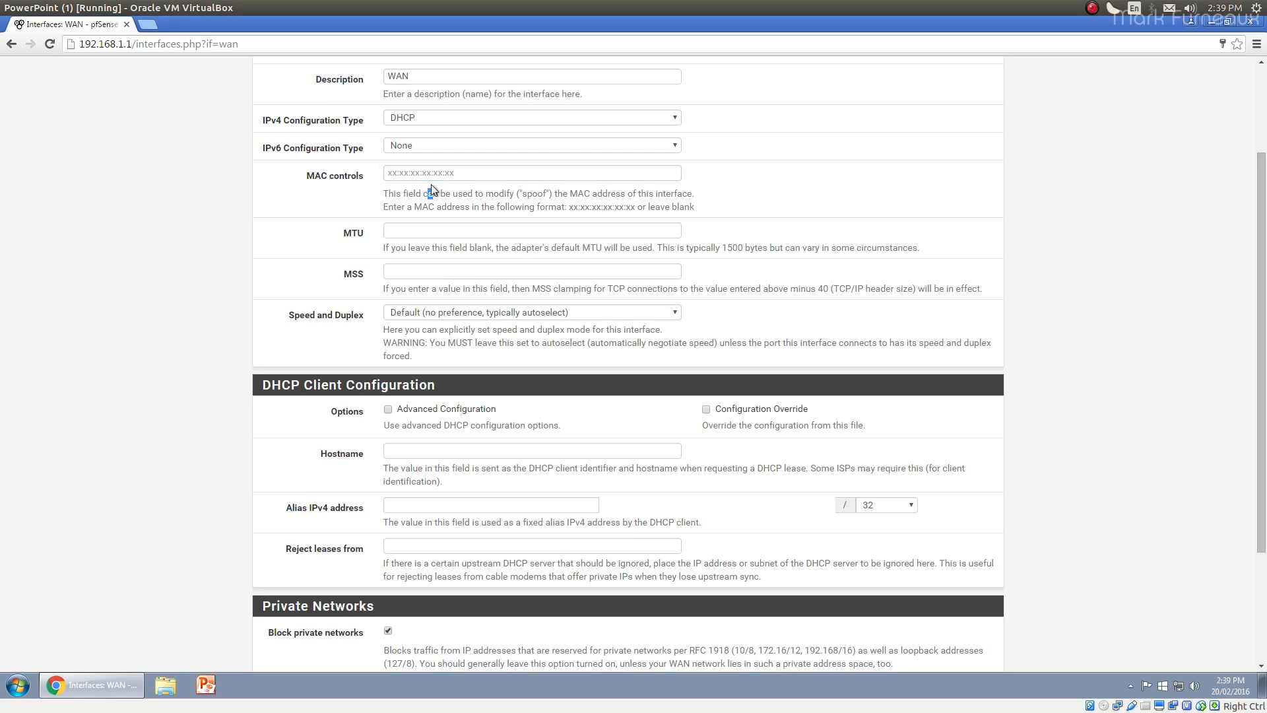
{"action": "left_click", "coordinate": [395, 179]}
{"action": "left_click", "coordinate": [400, 191]}
{"action": "scroll", "coordinate": [383, 165], "scroll_direction": "up", "scroll_amount": 1}
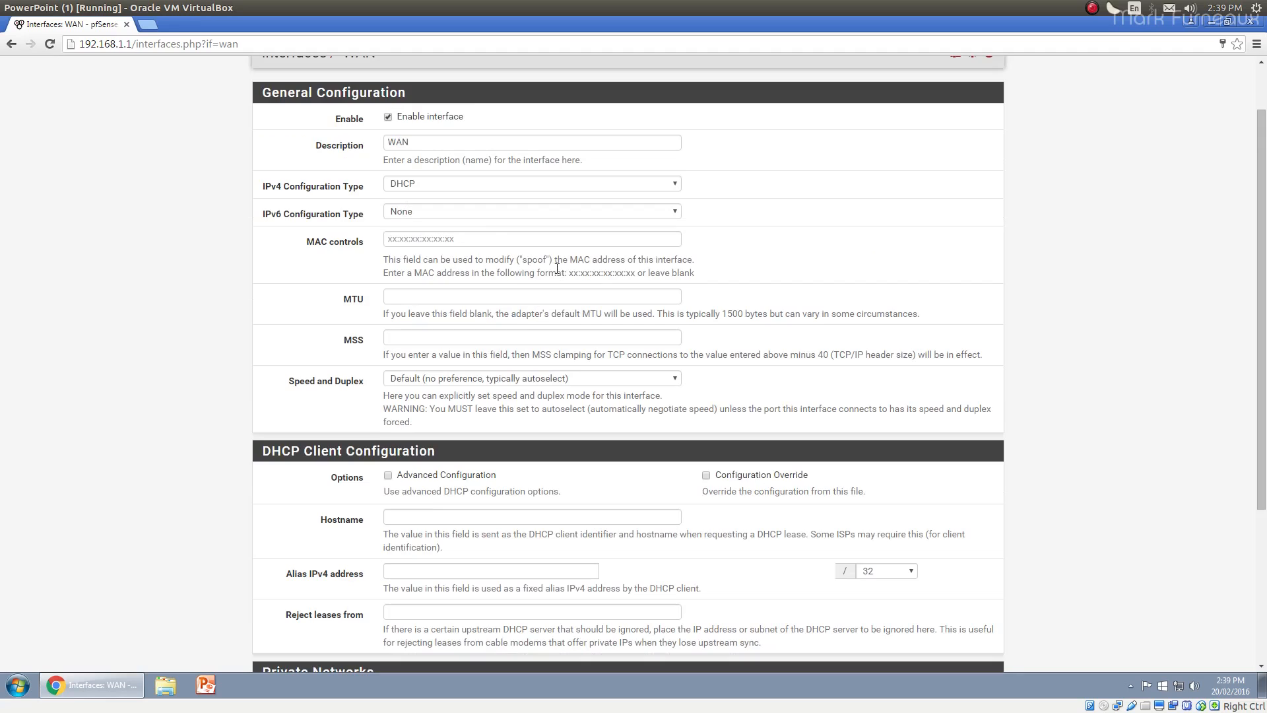
{"action": "scroll", "coordinate": [406, 181], "scroll_direction": "down", "scroll_amount": 1}
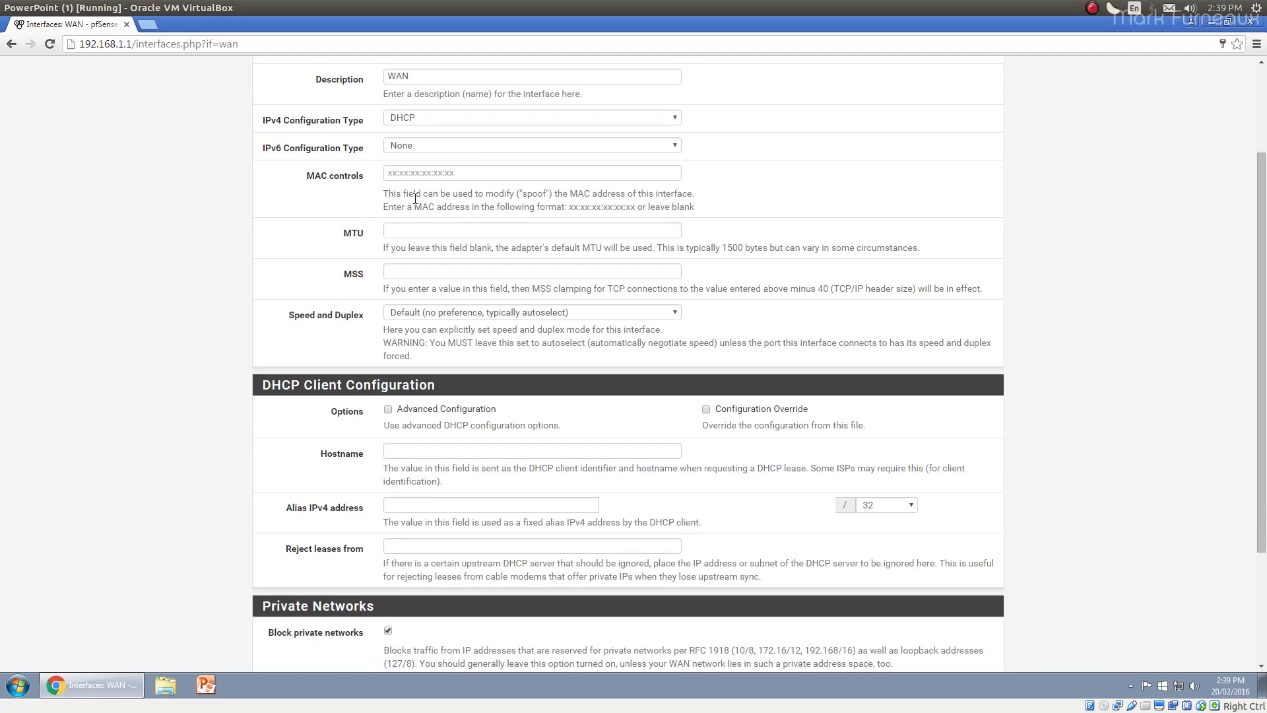
Examine the MTU and MSS fields and their descriptions in the WAN general configuration
{"action": "scroll", "coordinate": [414, 198], "scroll_direction": "down", "scroll_amount": 1}
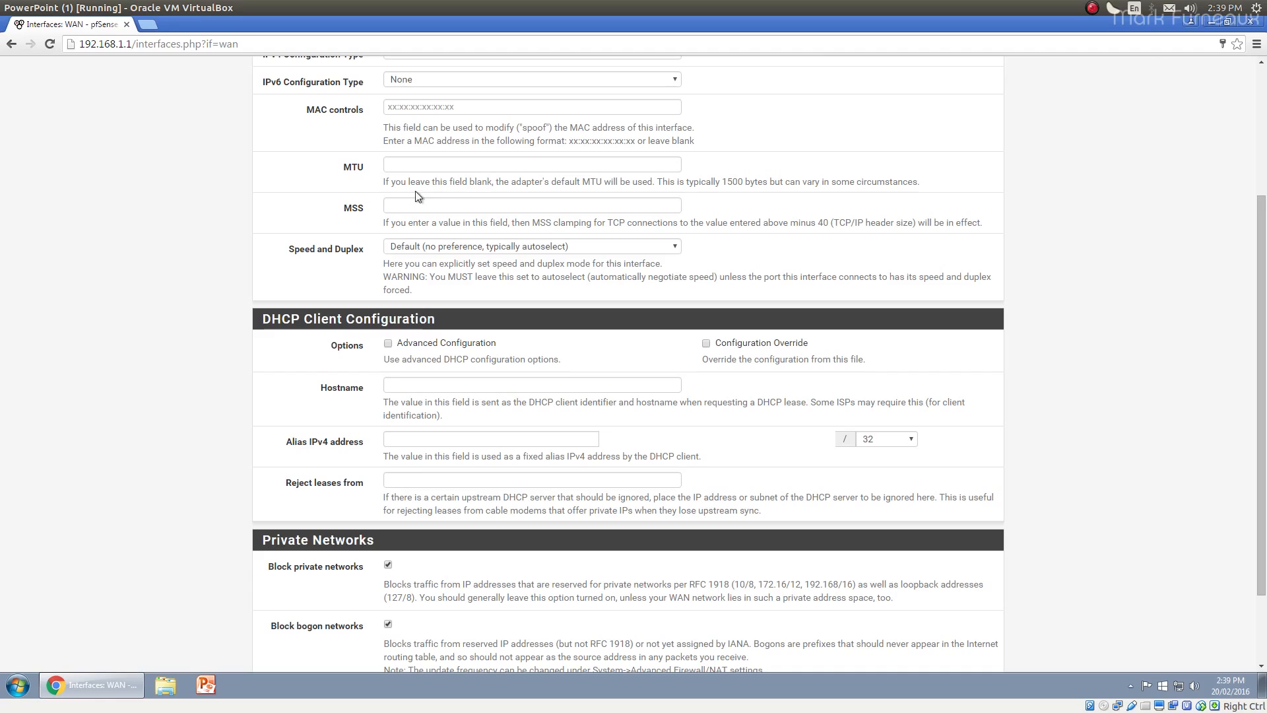
{"action": "left_click", "coordinate": [414, 165]}
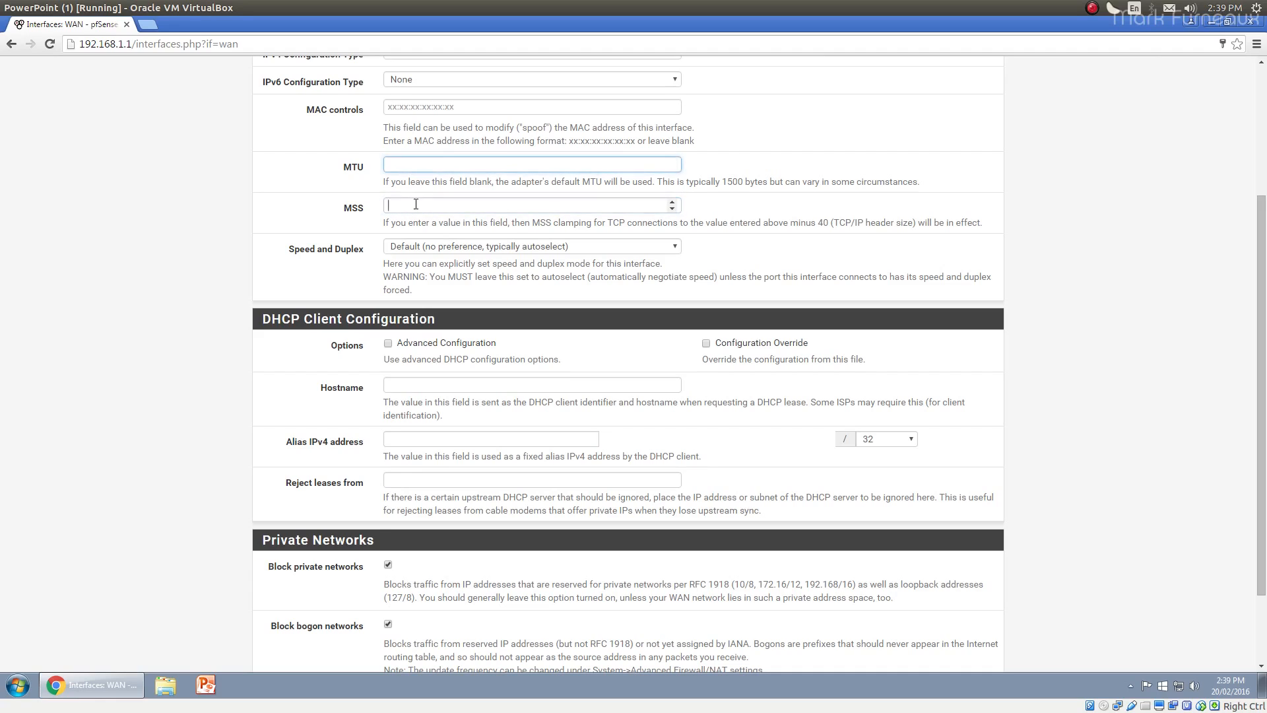
{"action": "left_click", "coordinate": [415, 181]}
{"action": "scroll", "coordinate": [336, 193], "scroll_direction": "up", "scroll_amount": 1}
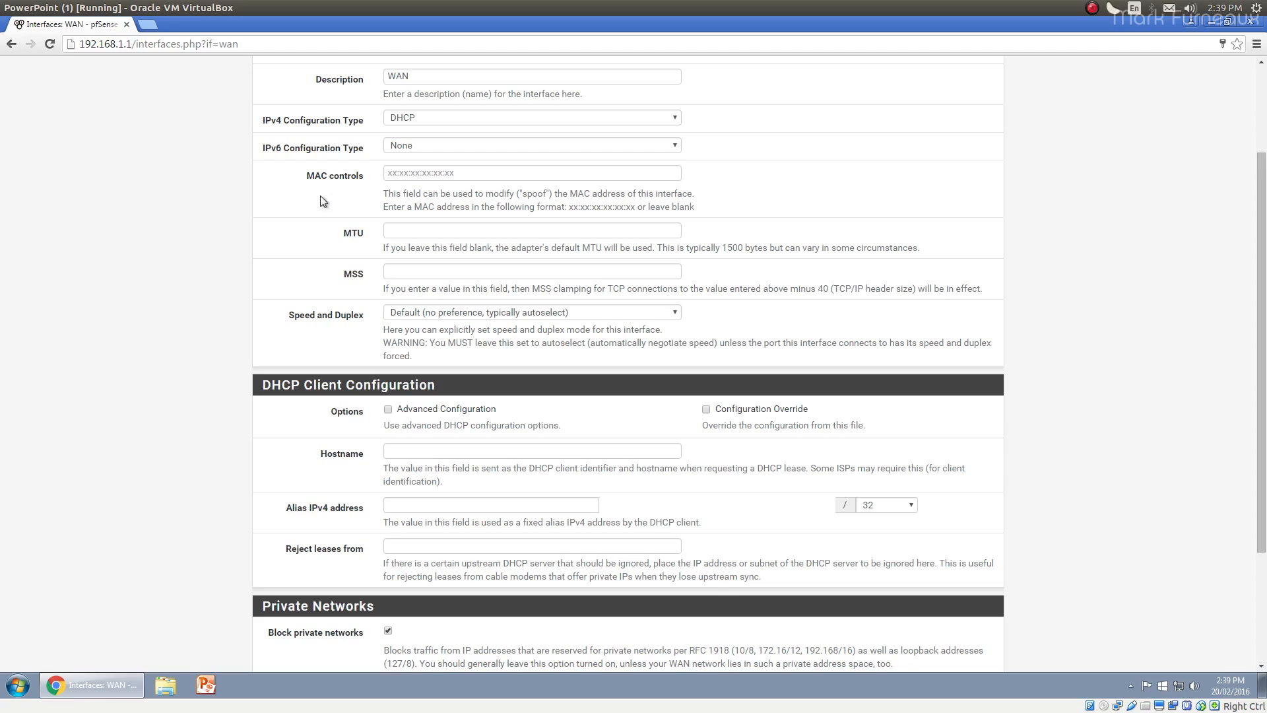
{"action": "left_click", "coordinate": [391, 233]}
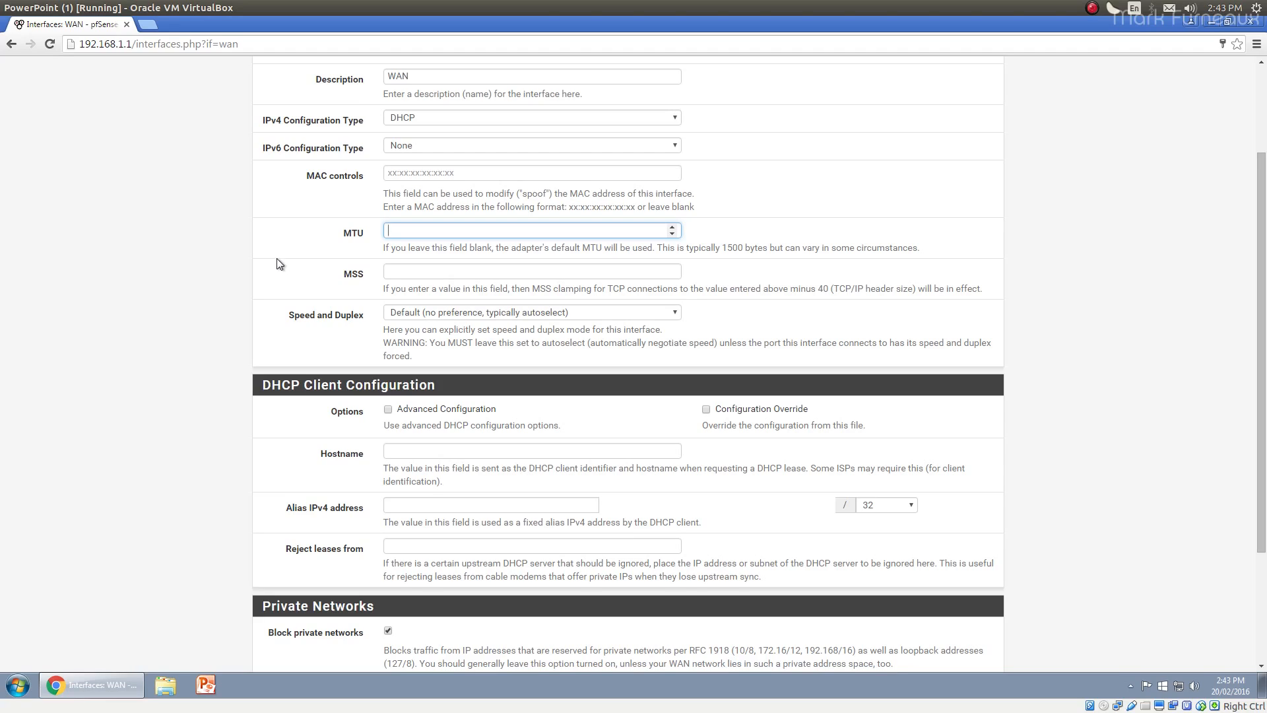
{"action": "scroll", "coordinate": [276, 259], "scroll_direction": "up", "scroll_amount": 1}
{"action": "scroll", "coordinate": [267, 283], "scroll_direction": "down", "scroll_amount": 1}
{"action": "left_click", "coordinate": [415, 230]}
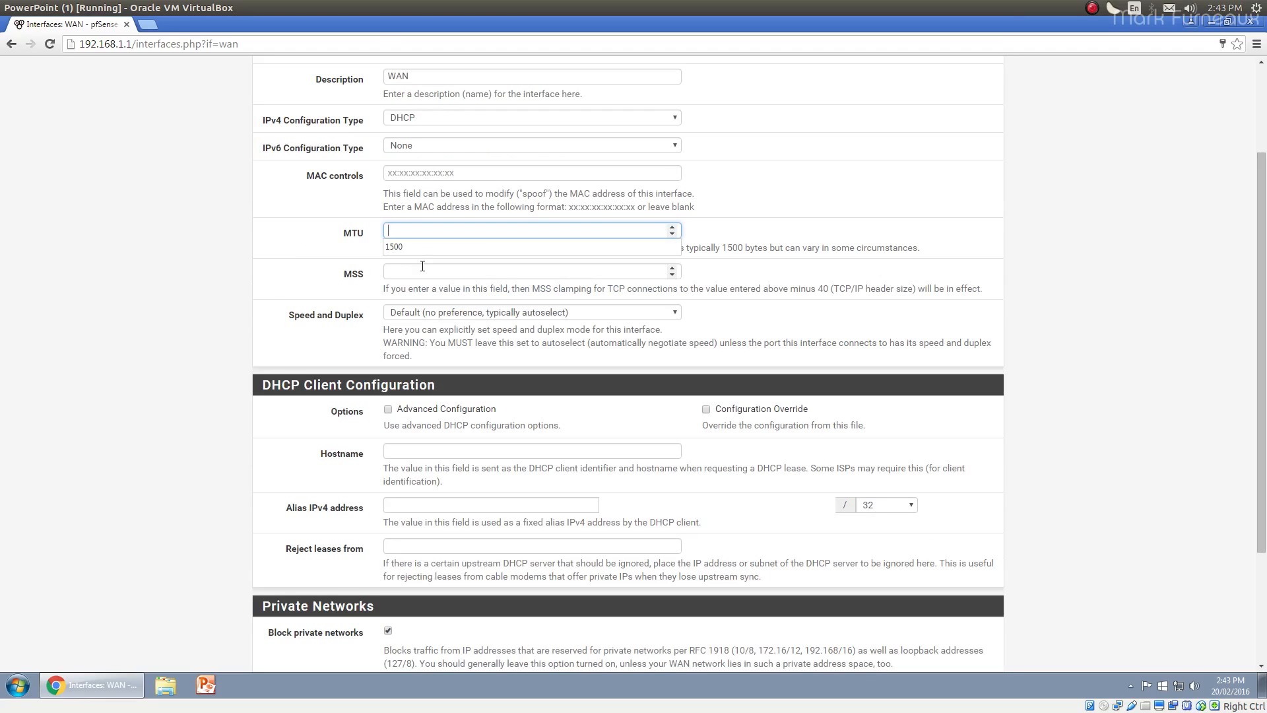
{"action": "left_click", "coordinate": [422, 247]}
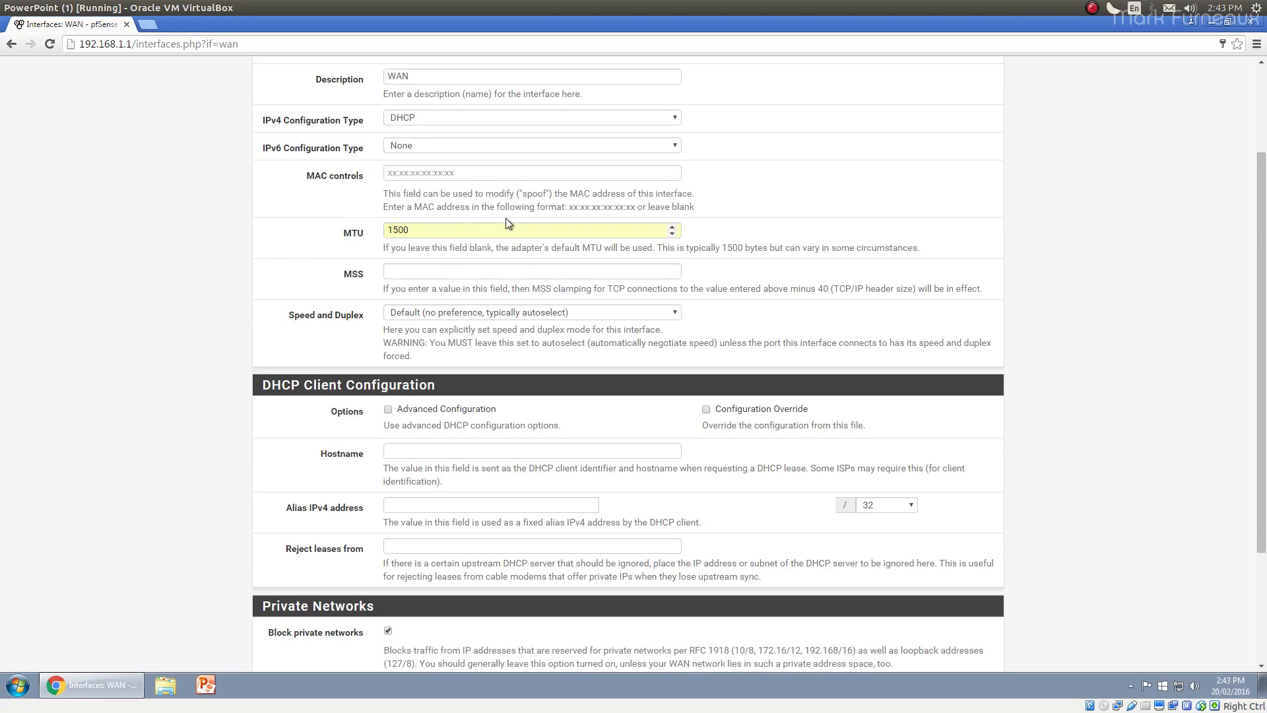
{"action": "double_click", "coordinate": [447, 229]}
{"action": "key", "text": "BackSpace"}
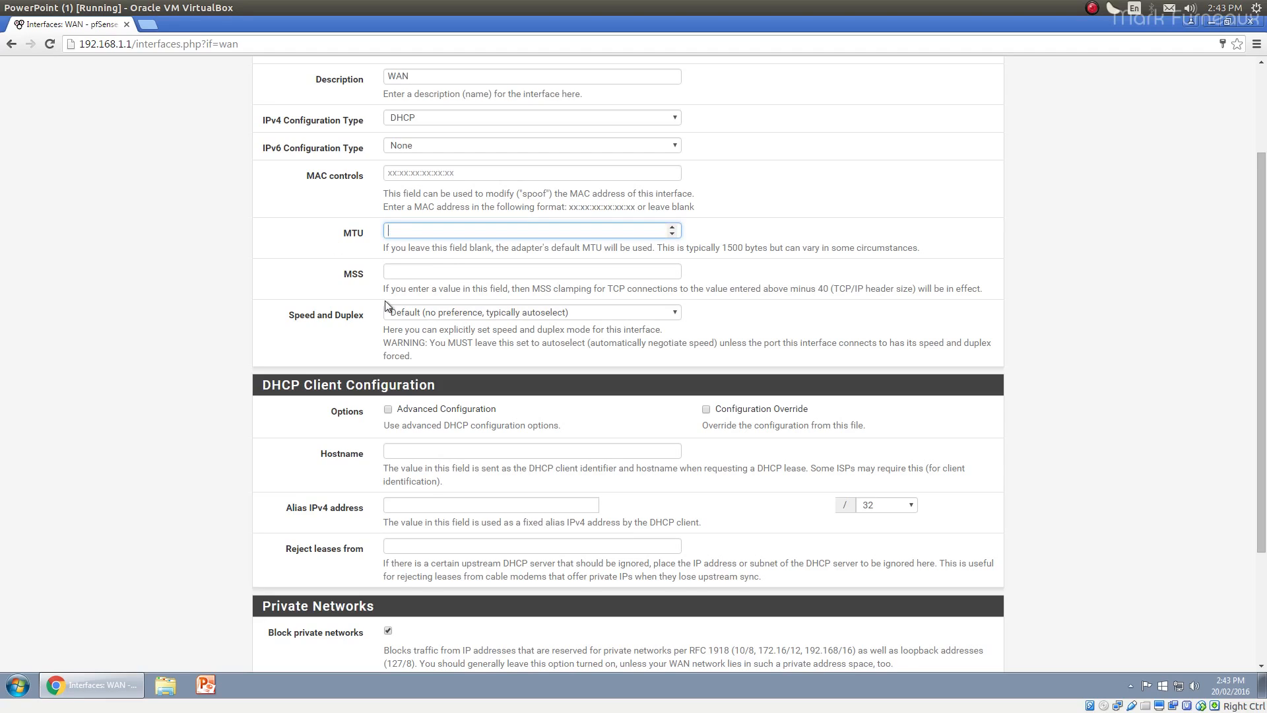
{"action": "left_click", "coordinate": [318, 254]}
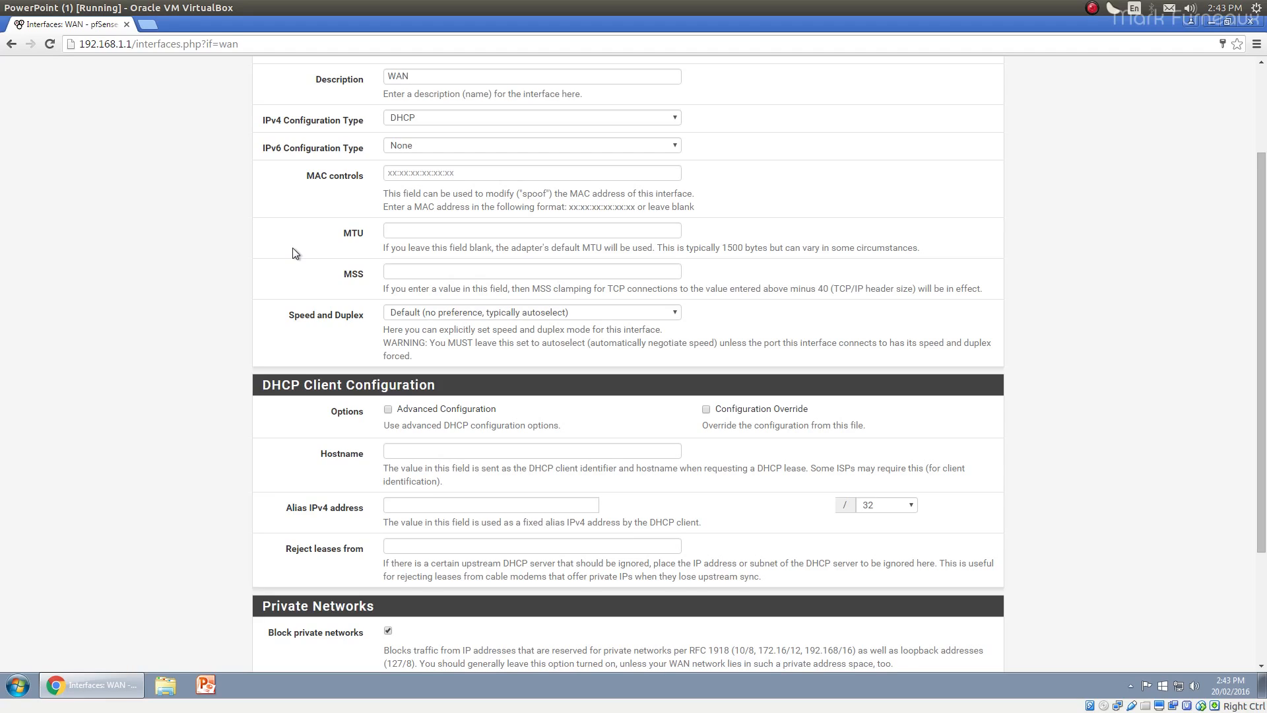
Set the WAN interface's MSS to 1500
{"action": "left_click", "coordinate": [393, 272]}
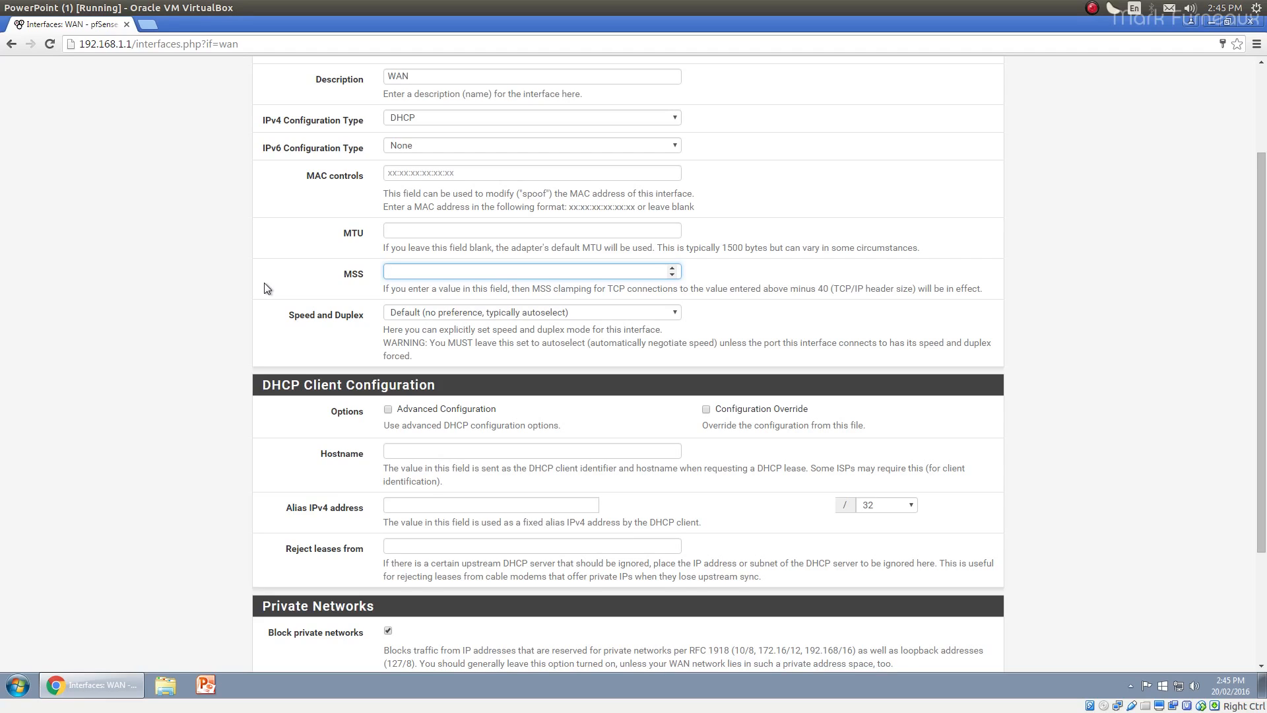
{"action": "type", "text": "15"}
{"action": "left_click", "coordinate": [395, 289]}
{"action": "left_click", "coordinate": [314, 292]}
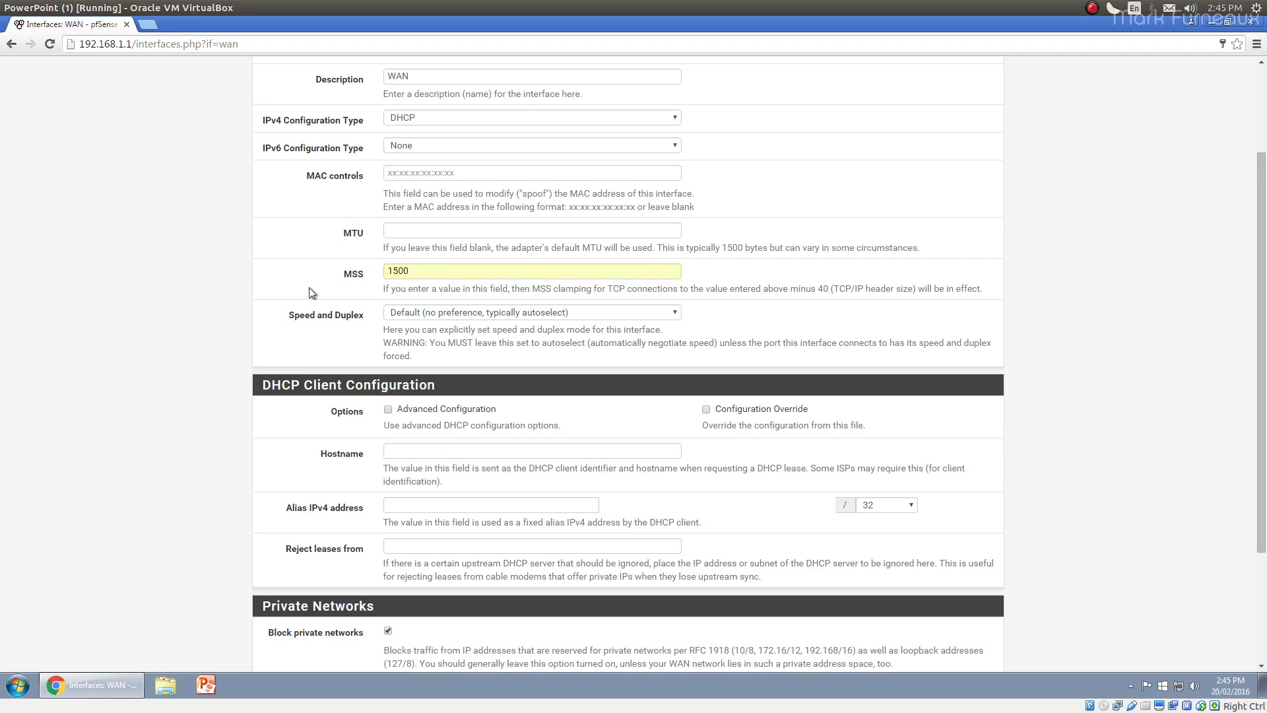
Set the WAN interface's MTU to 1500
{"action": "left_click", "coordinate": [417, 232]}
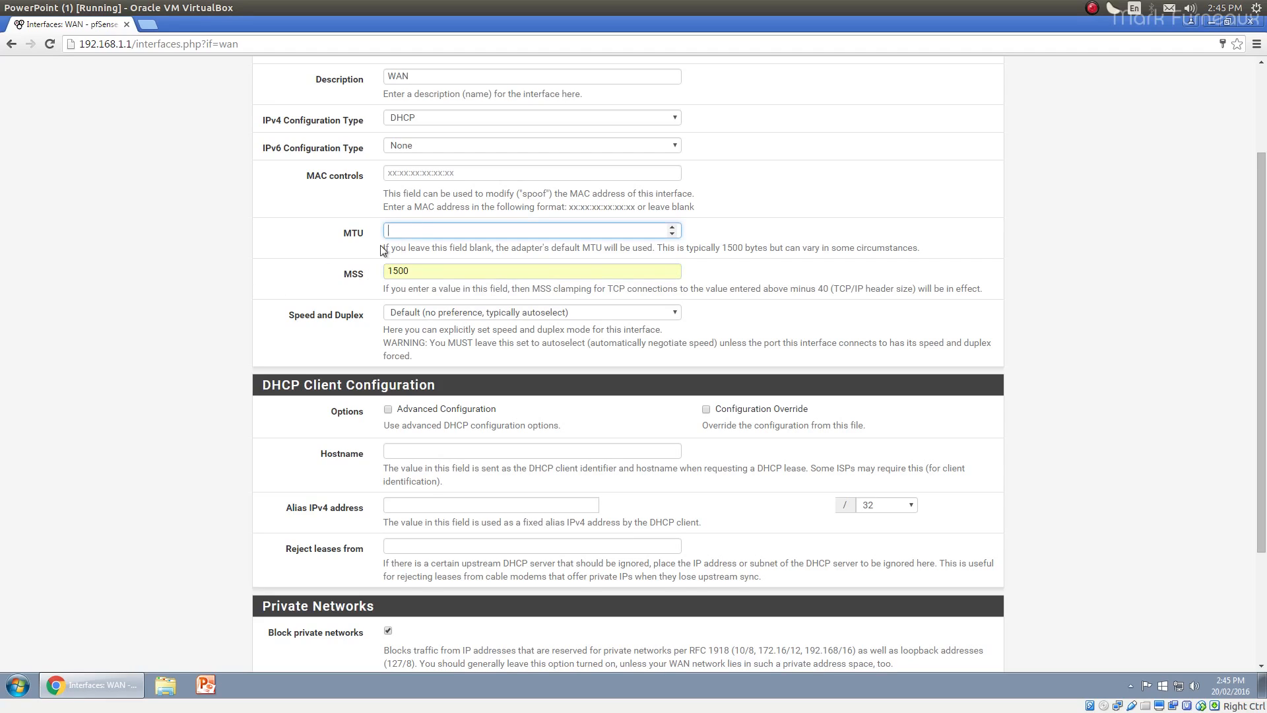
{"action": "left_click", "coordinate": [309, 262]}
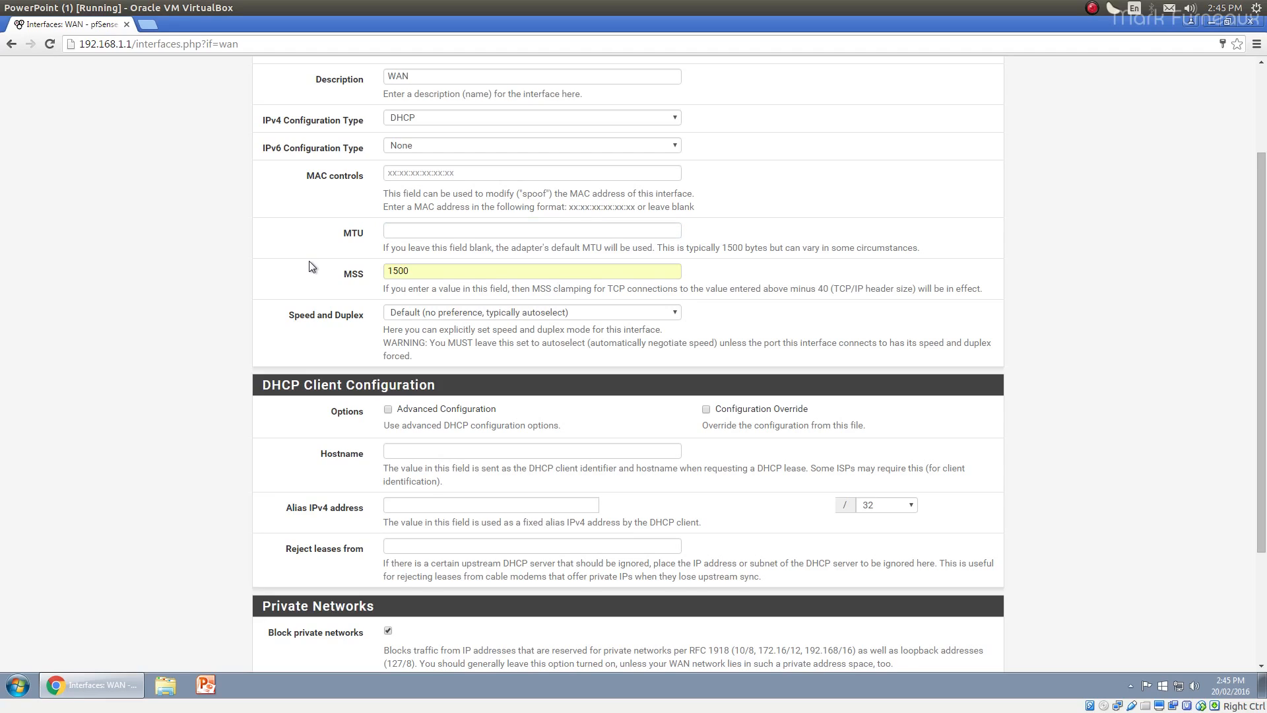
{"action": "left_click", "coordinate": [390, 232]}
{"action": "type", "text": "1500"}
{"action": "left_click", "coordinate": [270, 254]}
{"action": "left_click", "coordinate": [369, 275]}
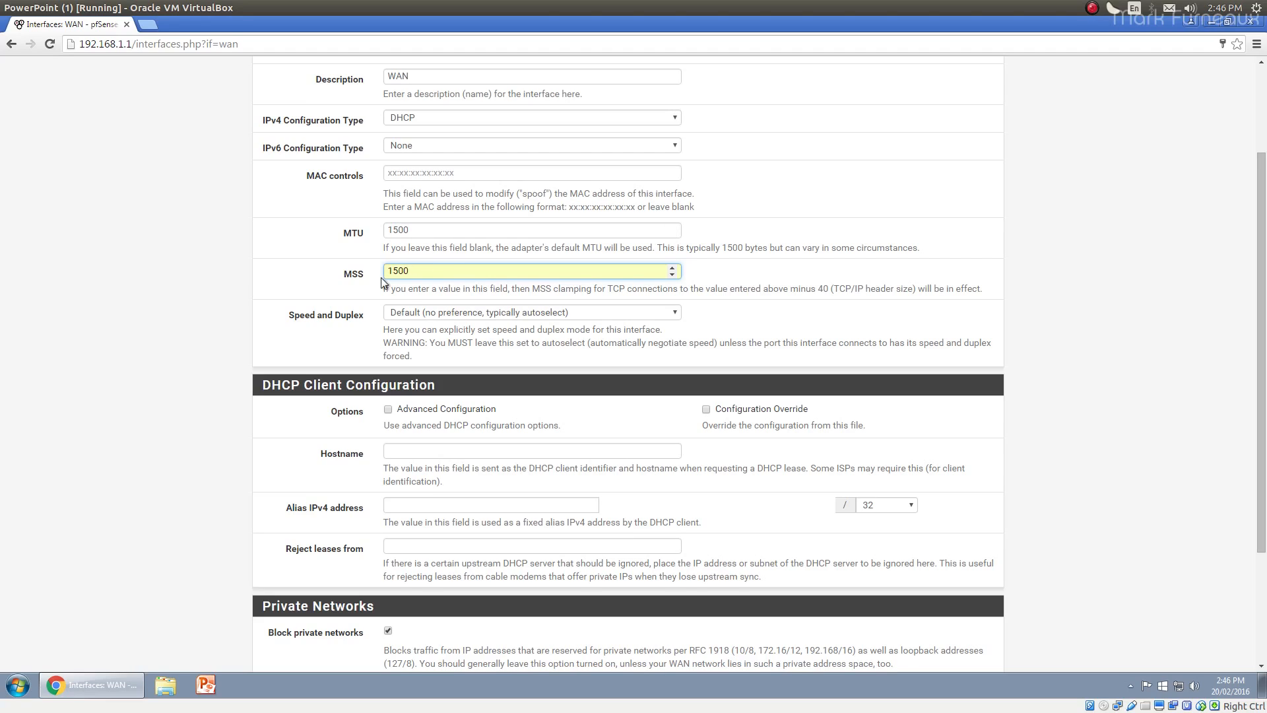
Try 1000baseT full-duplex as the WAN speed and duplex, return it to Default (no preference, typically autoselect), and review the supported media options
{"action": "scroll", "coordinate": [373, 333], "scroll_direction": "up", "scroll_amount": 1}
{"action": "scroll", "coordinate": [373, 334], "scroll_direction": "down", "scroll_amount": 2}
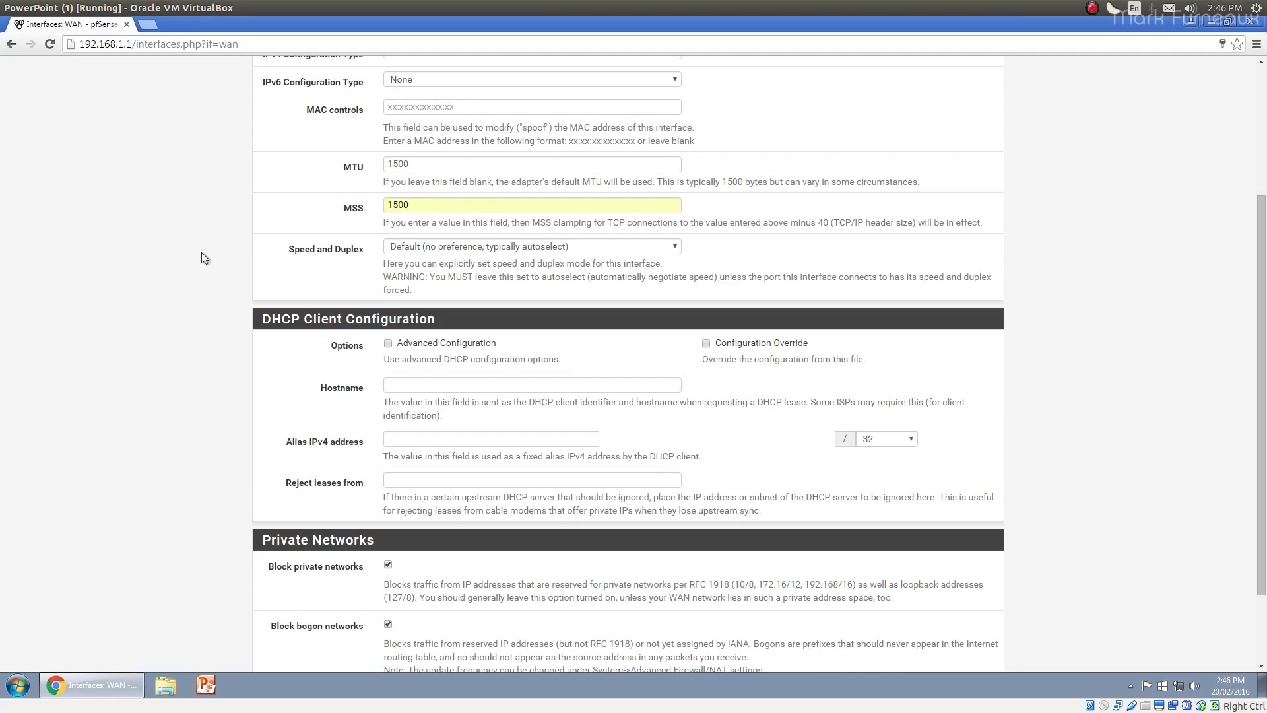
{"action": "left_click", "coordinate": [410, 248]}
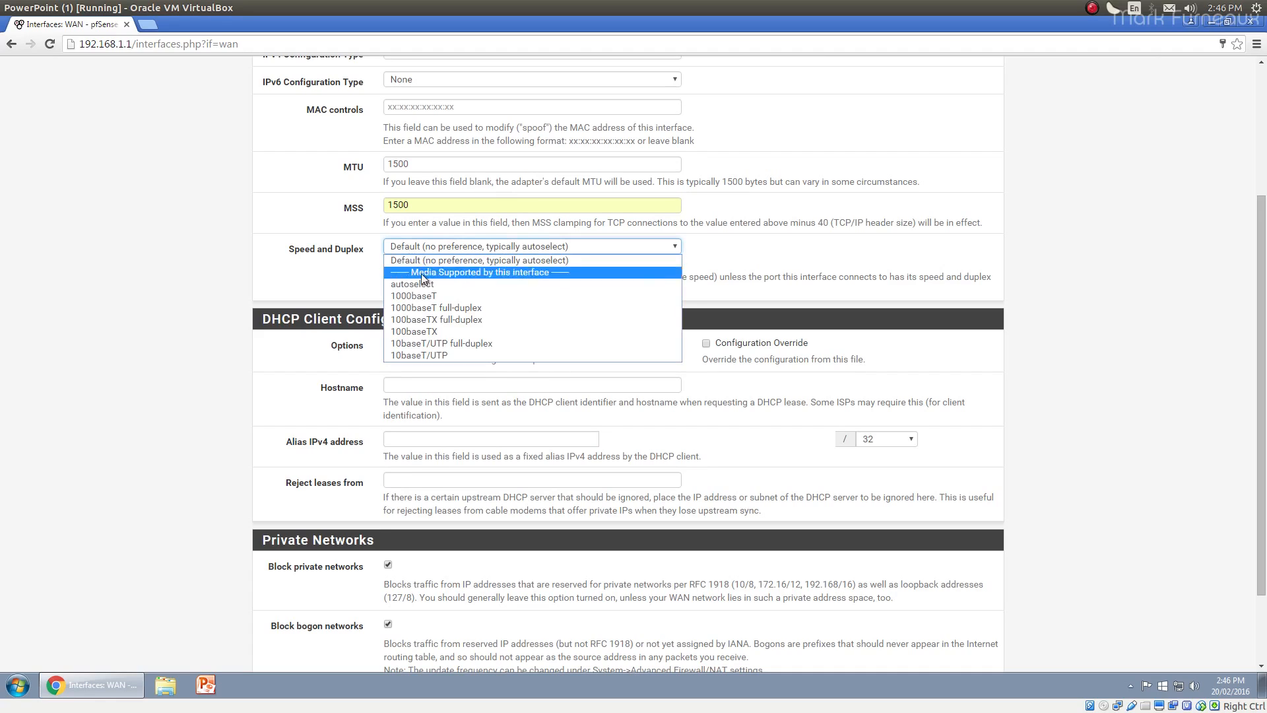
{"action": "left_click", "coordinate": [446, 308]}
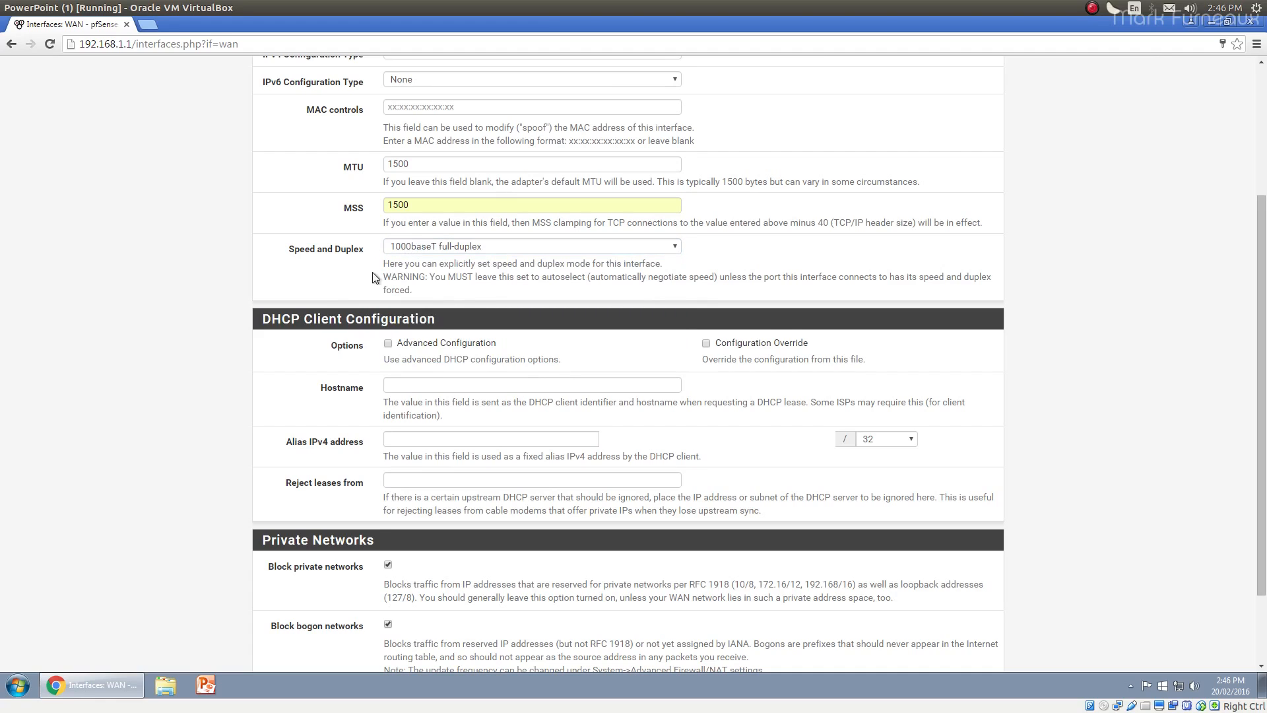
{"action": "left_click", "coordinate": [404, 247]}
{"action": "left_click", "coordinate": [422, 261]}
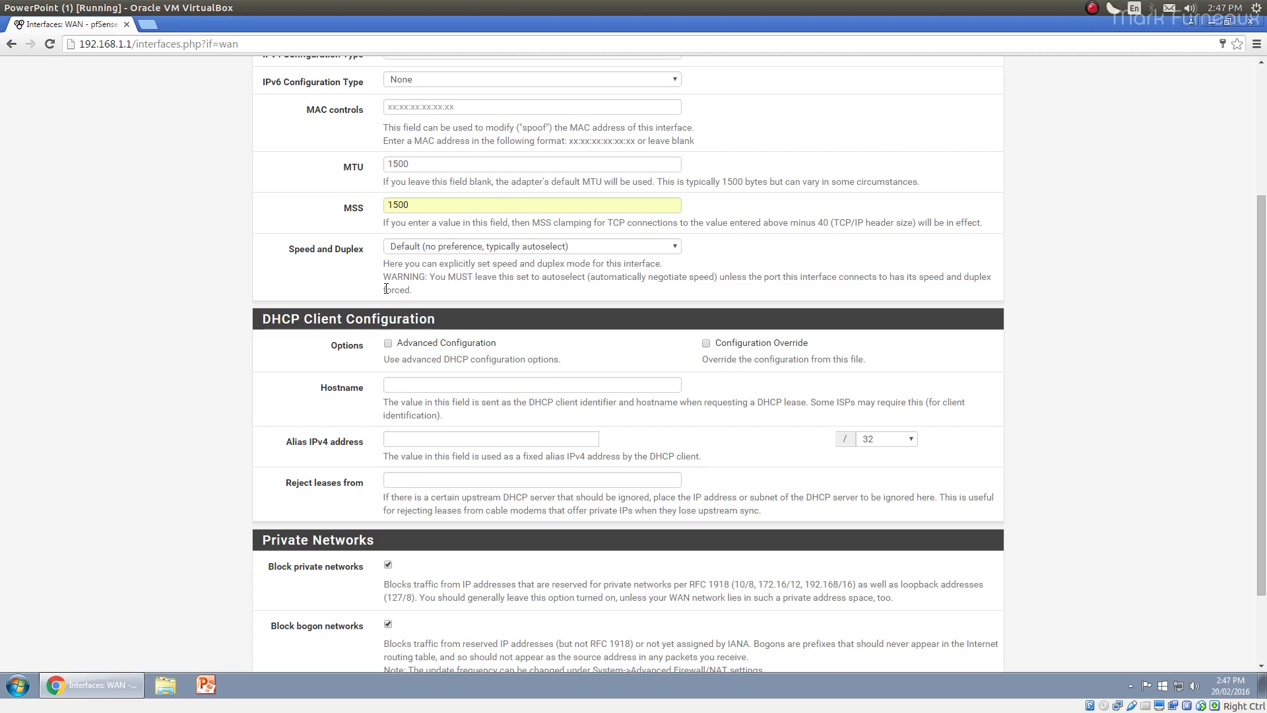
{"action": "left_click", "coordinate": [422, 253]}
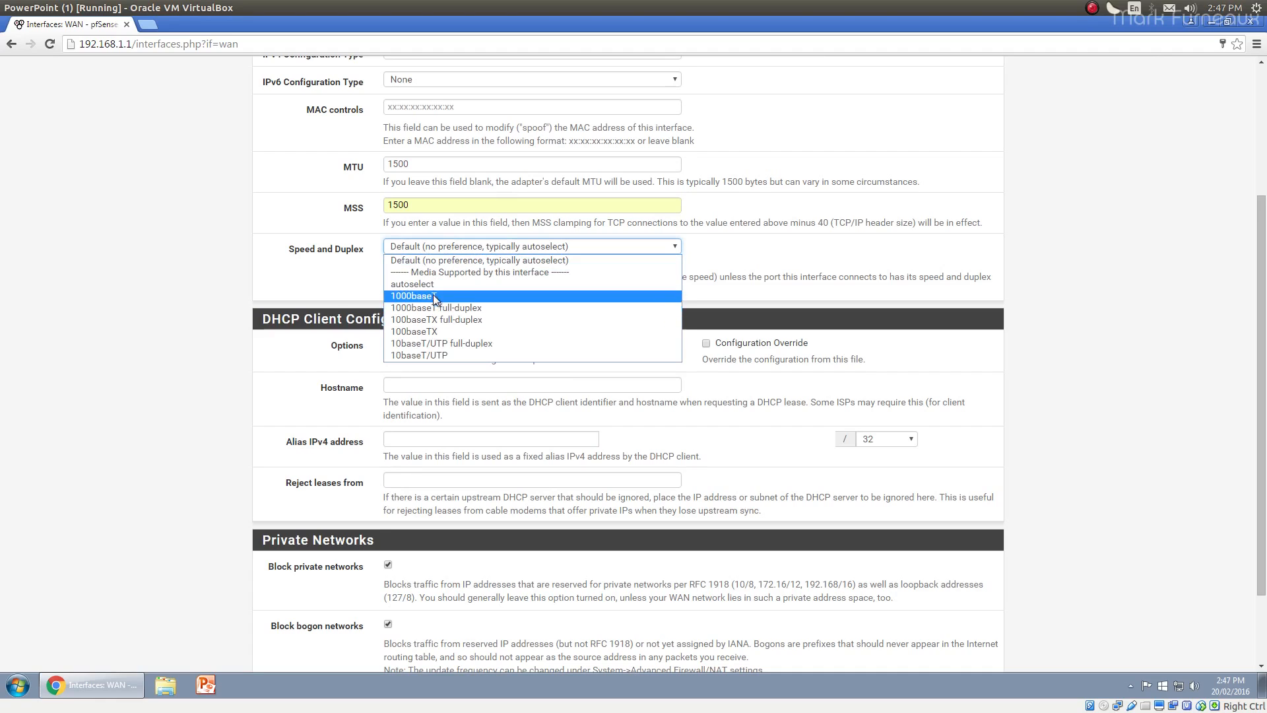
{"action": "left_click", "coordinate": [354, 300]}
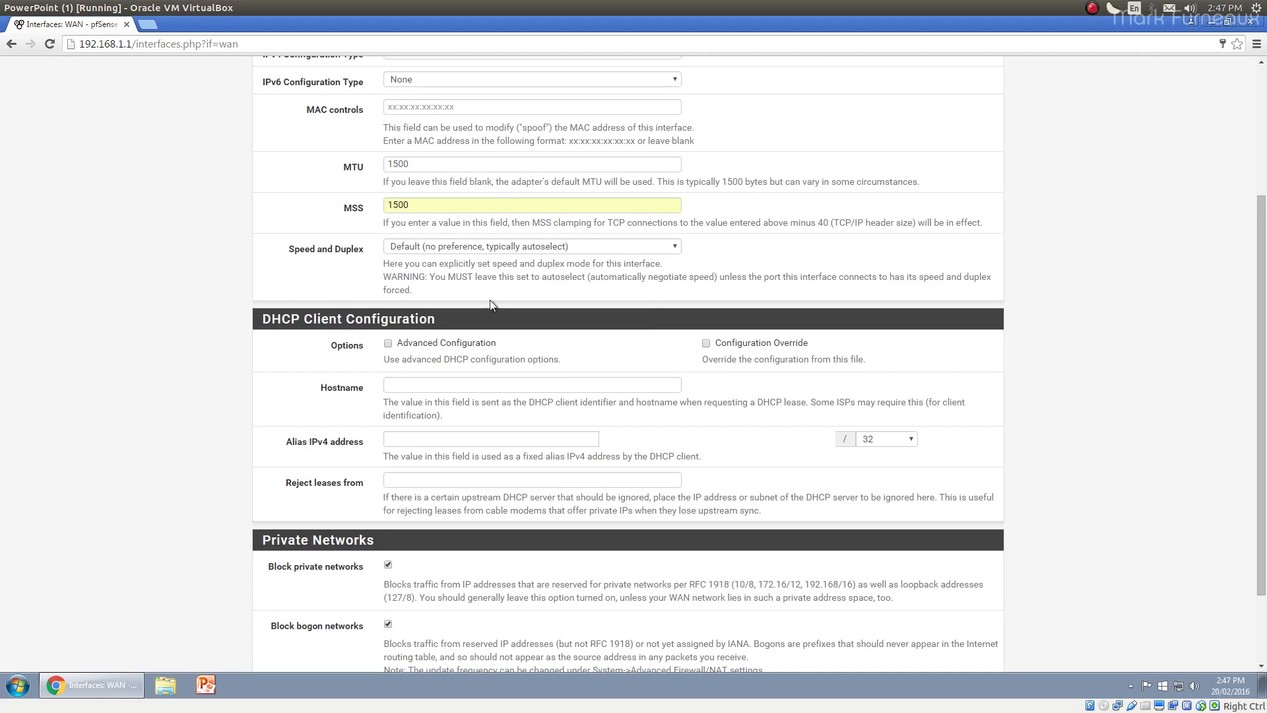
Turn off the blocking of private networks on the WAN interface and save the settings
{"action": "scroll", "coordinate": [299, 406], "scroll_direction": "down", "scroll_amount": 3}
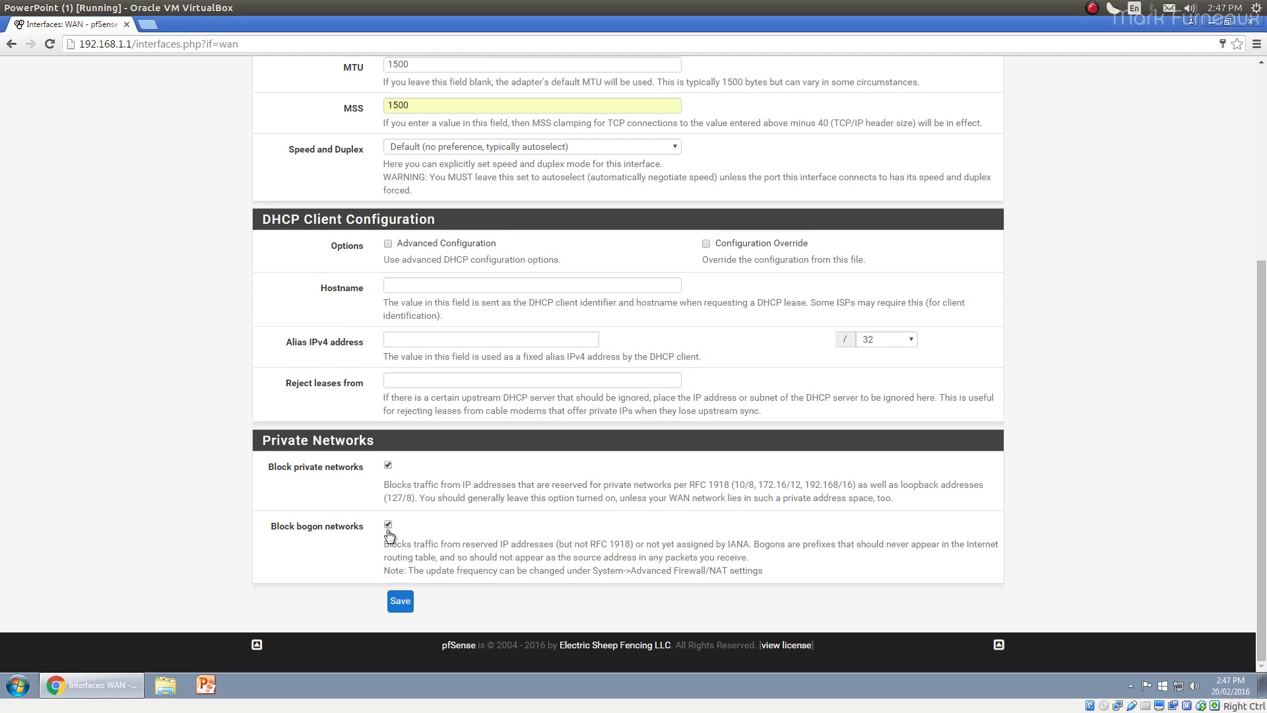
{"action": "scroll", "coordinate": [379, 531], "scroll_direction": "up", "scroll_amount": 5}
{"action": "scroll", "coordinate": [372, 531], "scroll_direction": "down", "scroll_amount": 5}
{"action": "scroll", "coordinate": [414, 497], "scroll_direction": "up", "scroll_amount": 3}
{"action": "scroll", "coordinate": [342, 460], "scroll_direction": "down", "scroll_amount": 3}
{"action": "left_click", "coordinate": [389, 464]}
{"action": "scroll", "coordinate": [237, 475], "scroll_direction": "up", "scroll_amount": 3}
{"action": "scroll", "coordinate": [236, 475], "scroll_direction": "down", "scroll_amount": 3}
{"action": "left_click", "coordinate": [400, 601]}
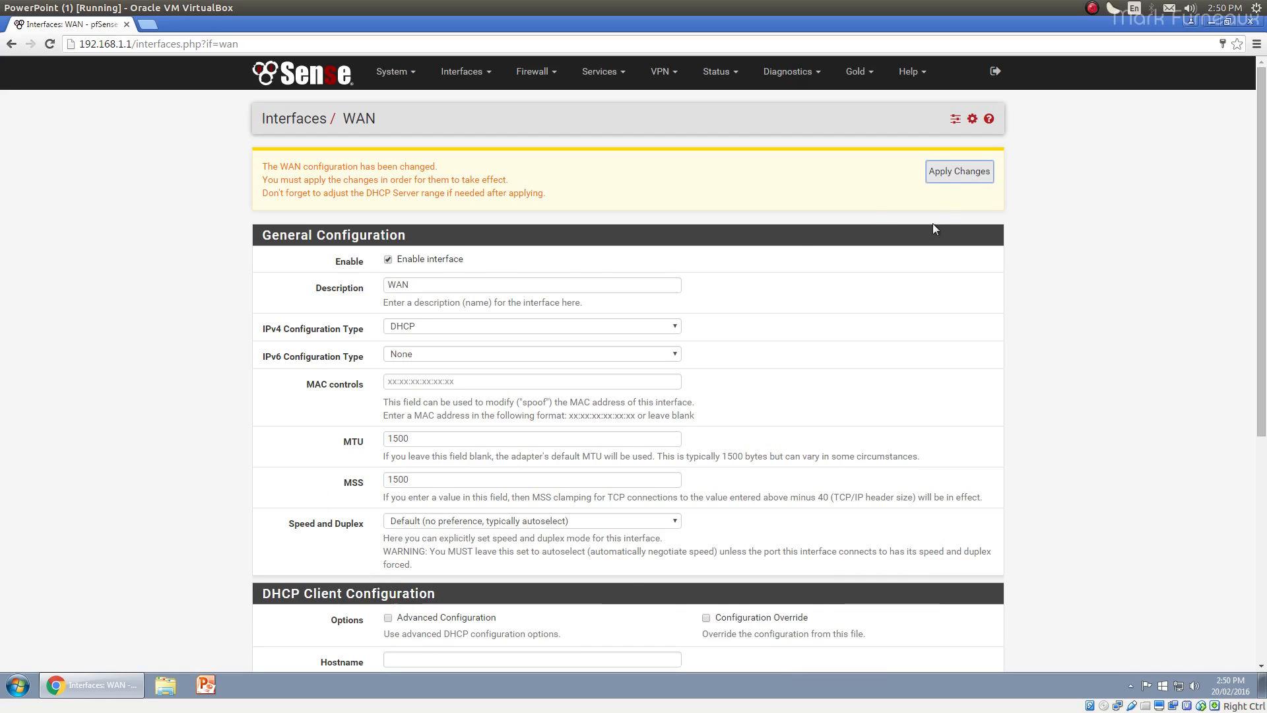
Review the saved WAN settings and apply the pending configuration changes
{"action": "scroll", "coordinate": [932, 225], "scroll_direction": "down", "scroll_amount": 5}
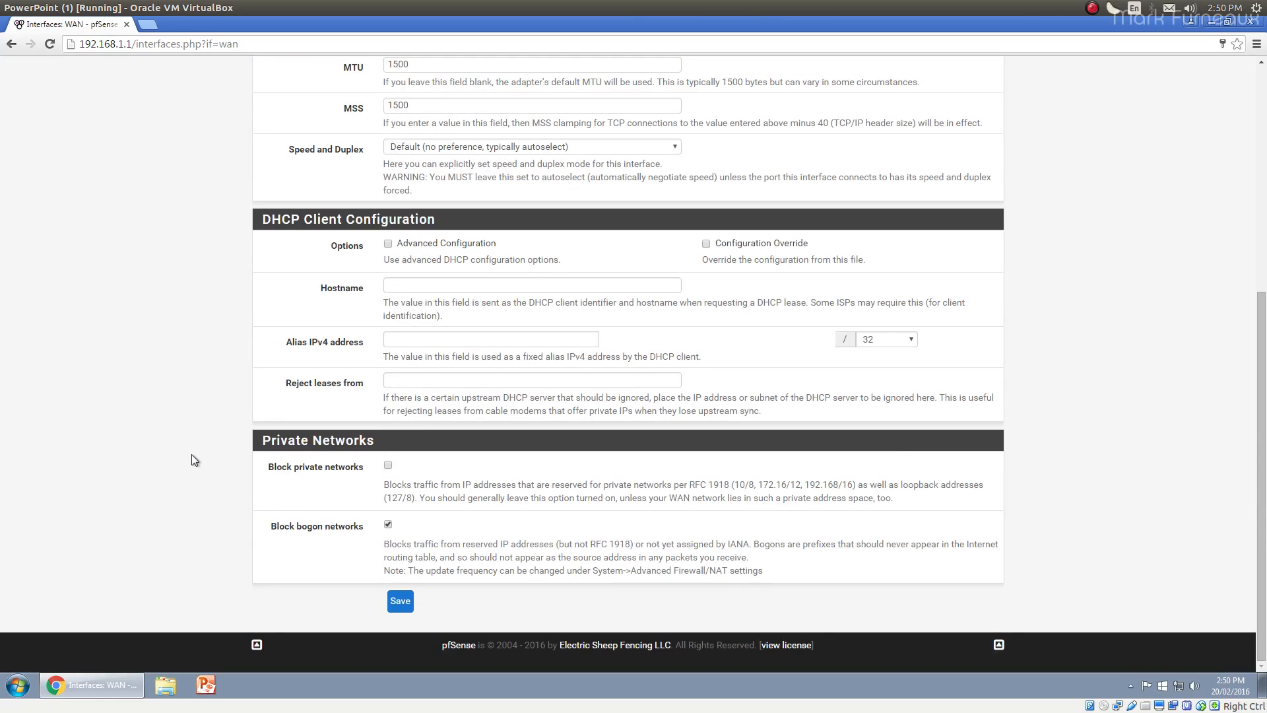
{"action": "scroll", "coordinate": [327, 528], "scroll_direction": "up", "scroll_amount": 5}
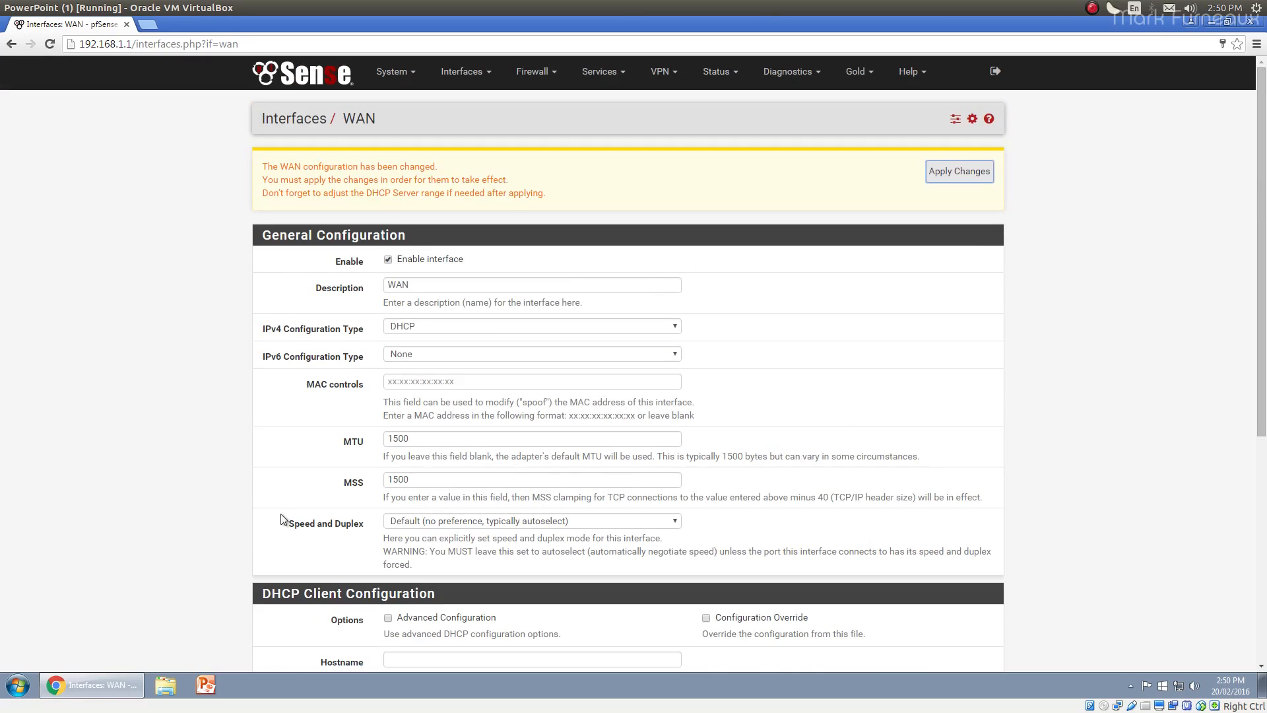
{"action": "left_click", "coordinate": [958, 174]}
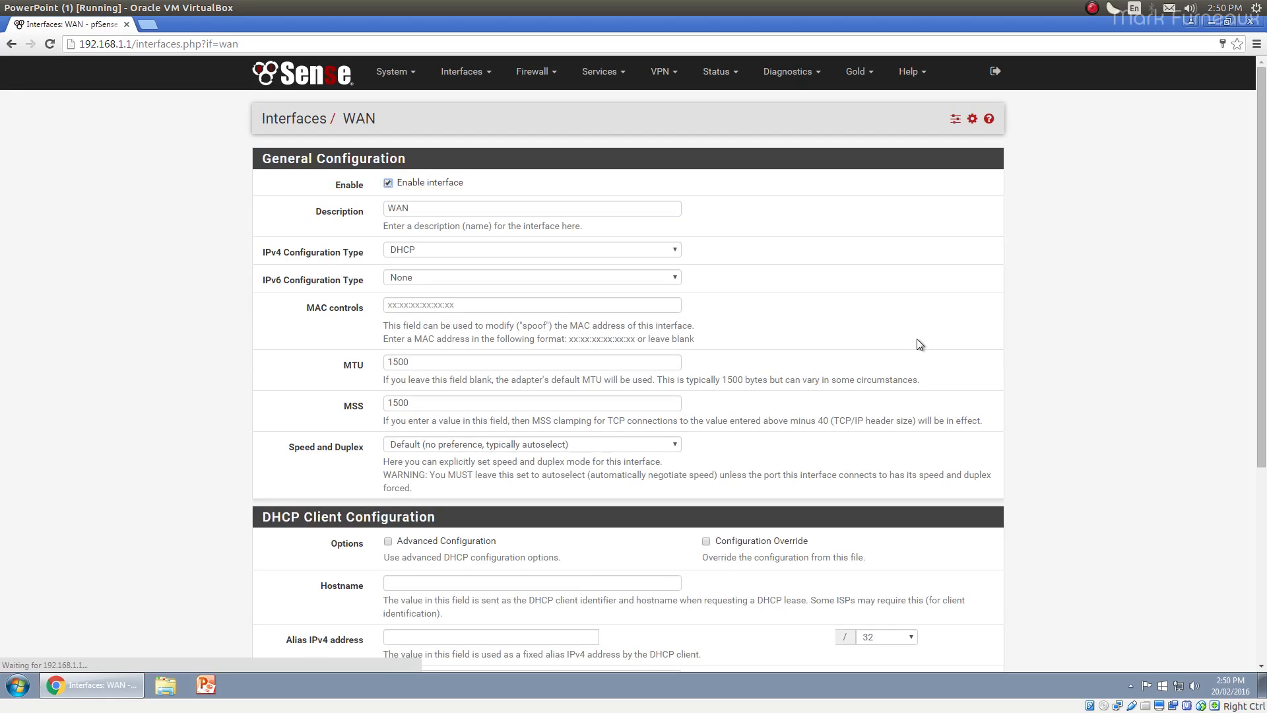
Open the dashboard in a separate tab to check the WAN interface's IP address, close it, and return to the WAN private network settings
{"action": "middle_click", "coordinate": [312, 76]}
{"action": "left_click", "coordinate": [202, 23]}
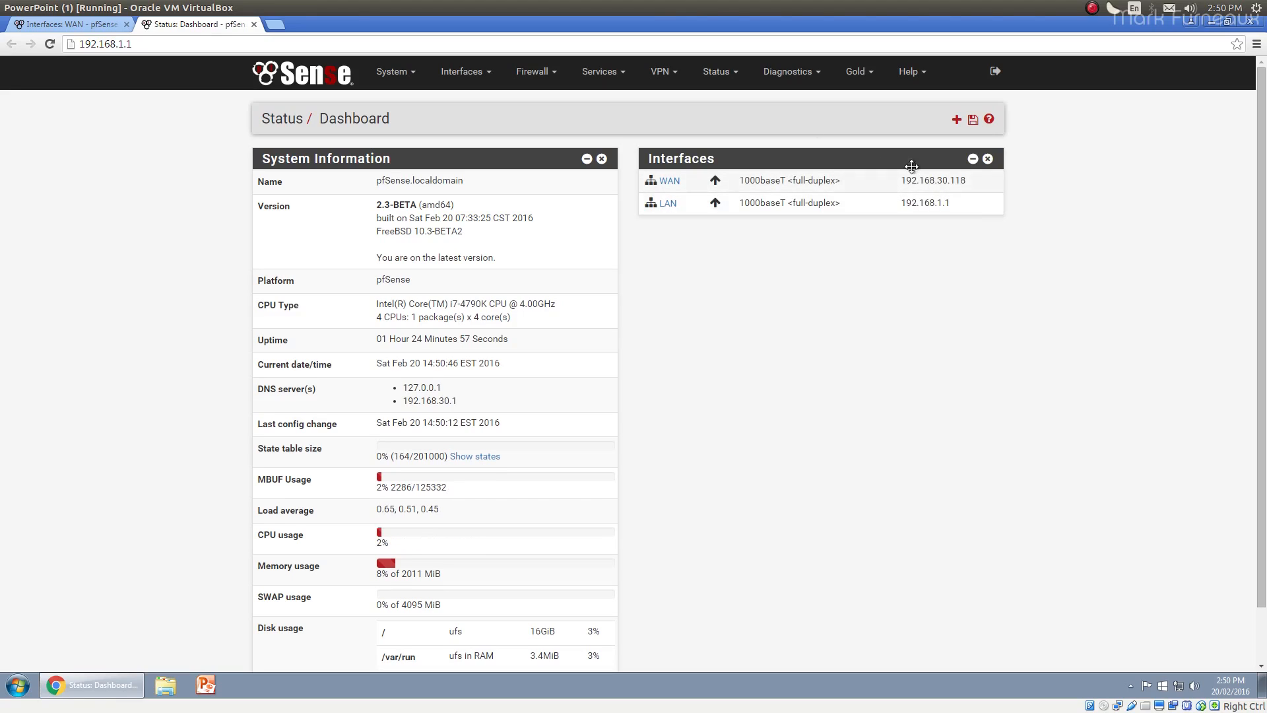
{"action": "left_click_drag", "start_coordinate": [902, 180], "coordinate": [966, 181]}
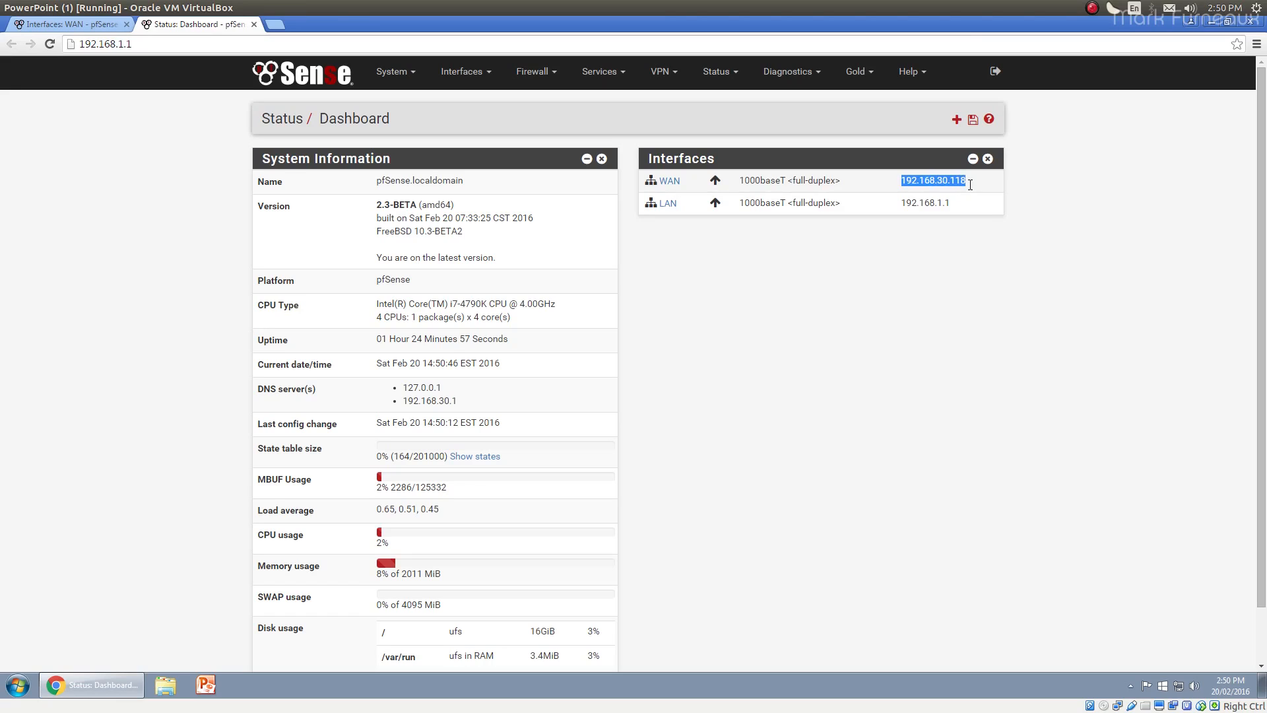
{"action": "left_click", "coordinate": [916, 263]}
{"action": "left_click_drag", "start_coordinate": [900, 181], "coordinate": [969, 181]}
{"action": "left_click", "coordinate": [954, 253]}
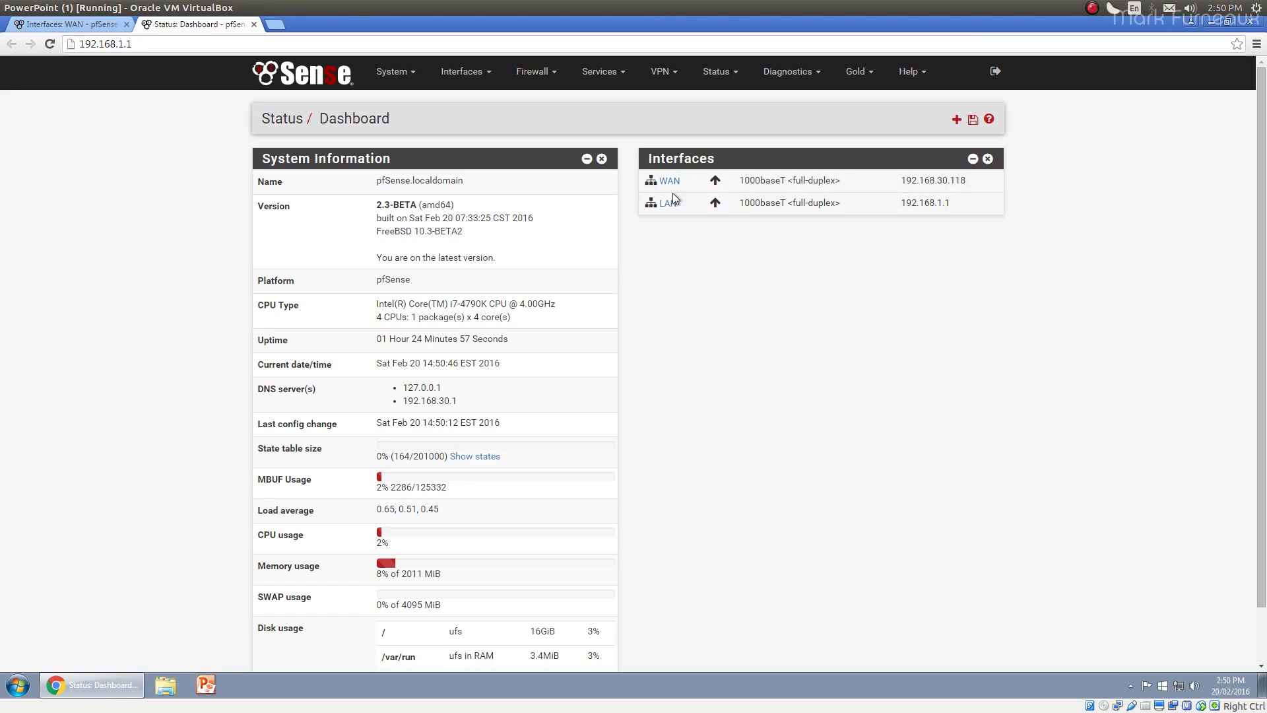
{"action": "left_click_drag", "start_coordinate": [901, 181], "coordinate": [977, 180]}
{"action": "left_click", "coordinate": [943, 184]}
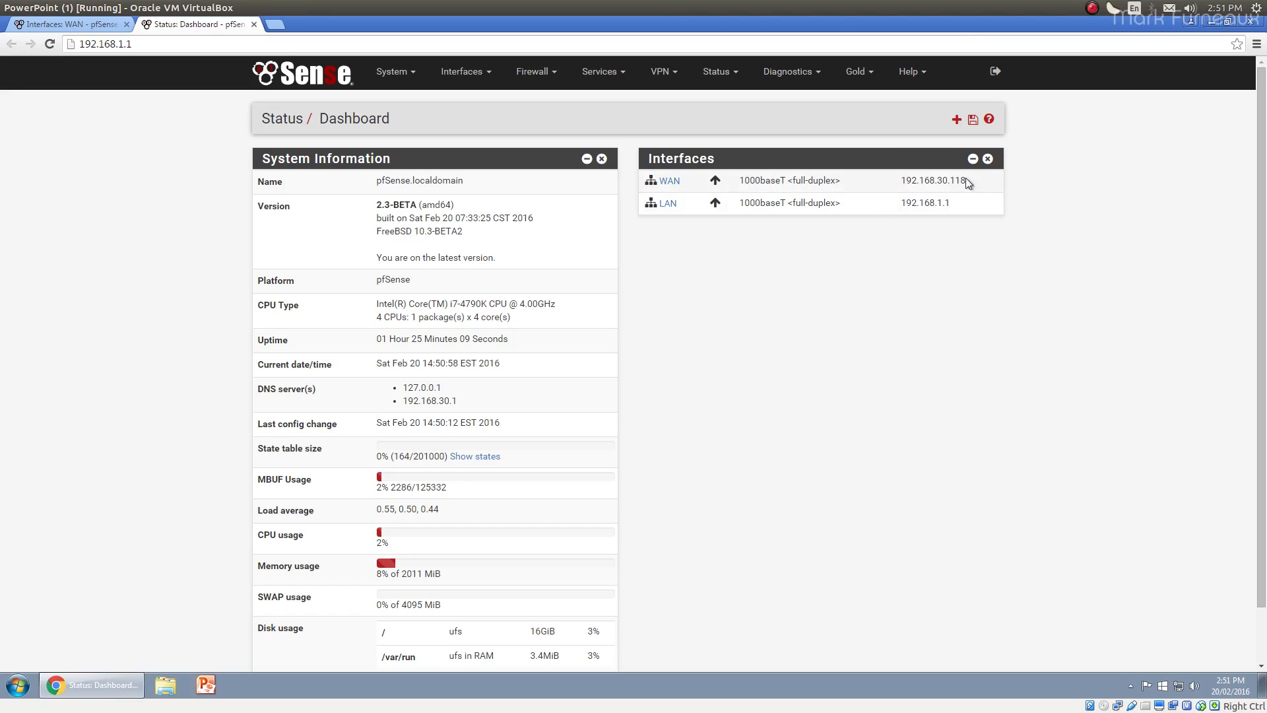
{"action": "middle_click", "coordinate": [195, 25]}
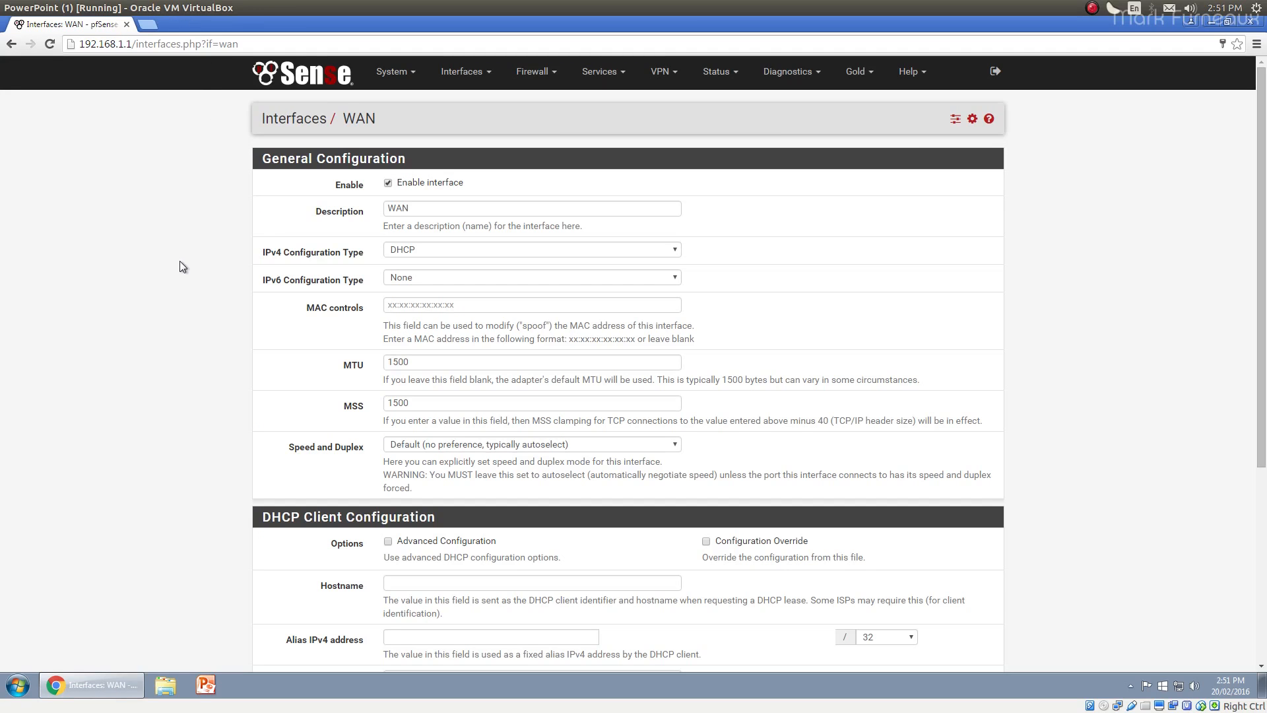
{"action": "scroll", "coordinate": [176, 247], "scroll_direction": "down", "scroll_amount": 5}
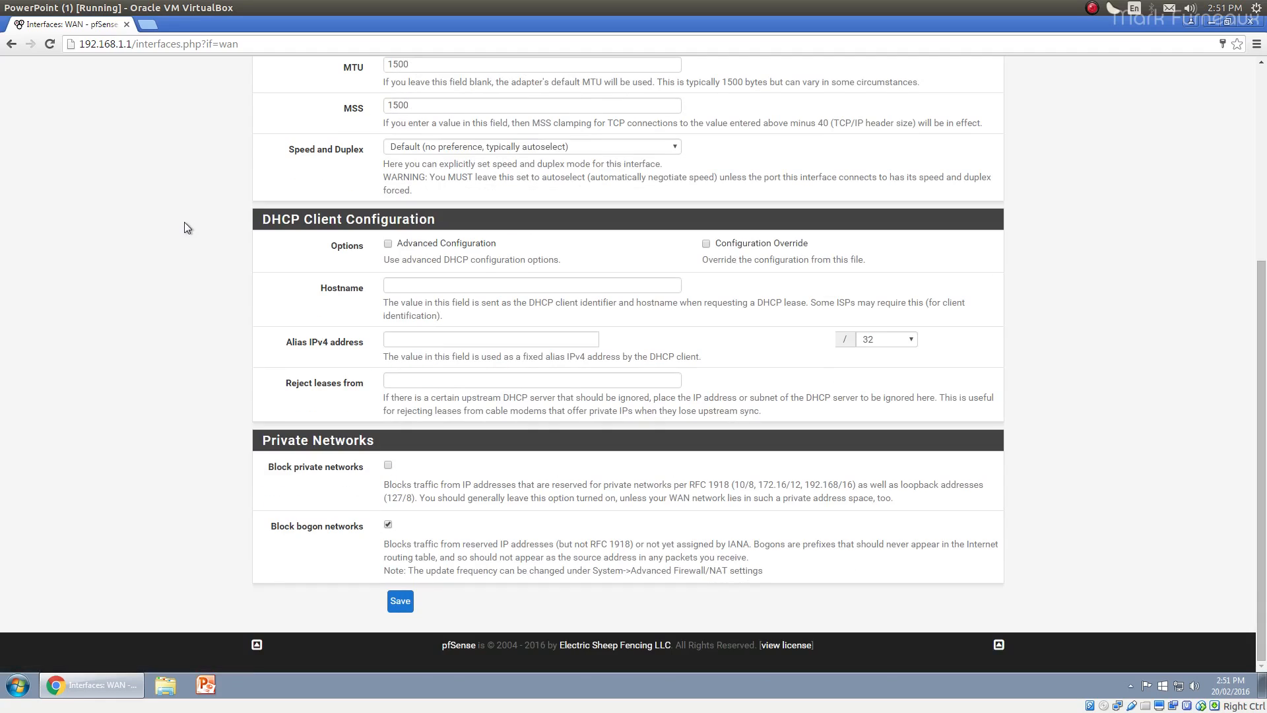
Open the LAN interface settings and review the available IPv4 configuration types, keeping Static IPv4
{"action": "scroll", "coordinate": [176, 233], "scroll_direction": "up", "scroll_amount": 5}
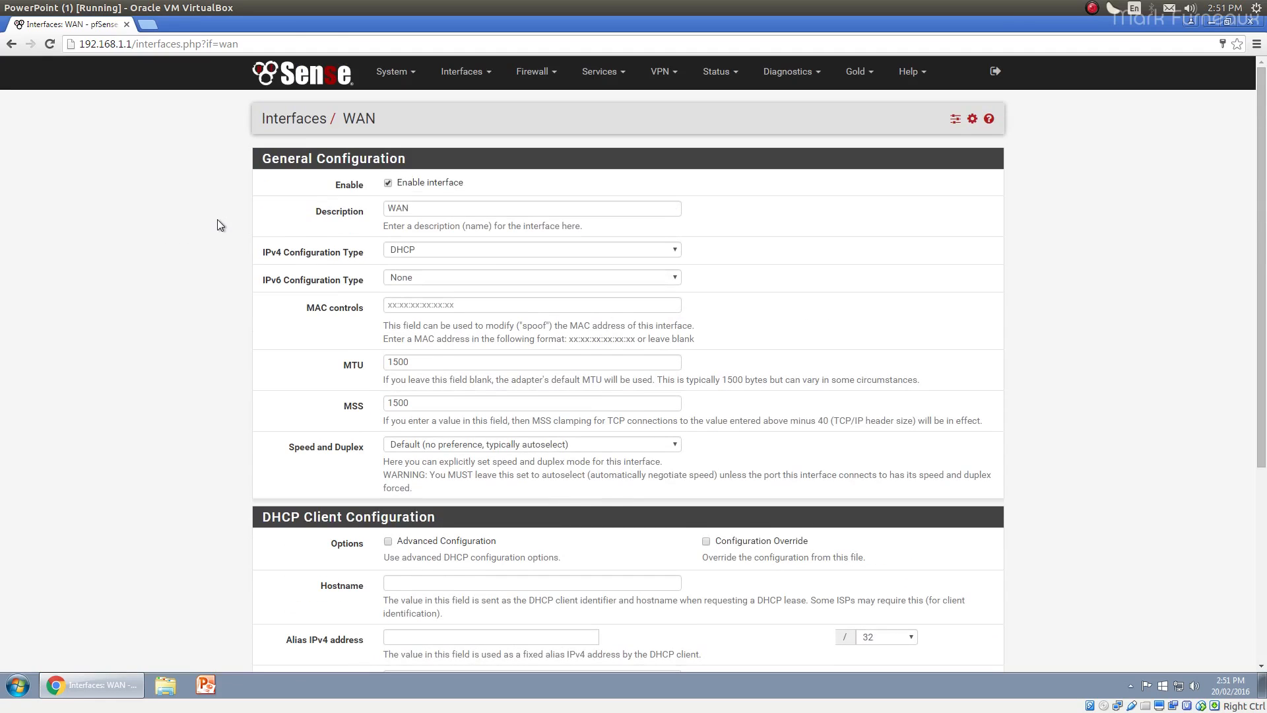
{"action": "left_click", "coordinate": [462, 71]}
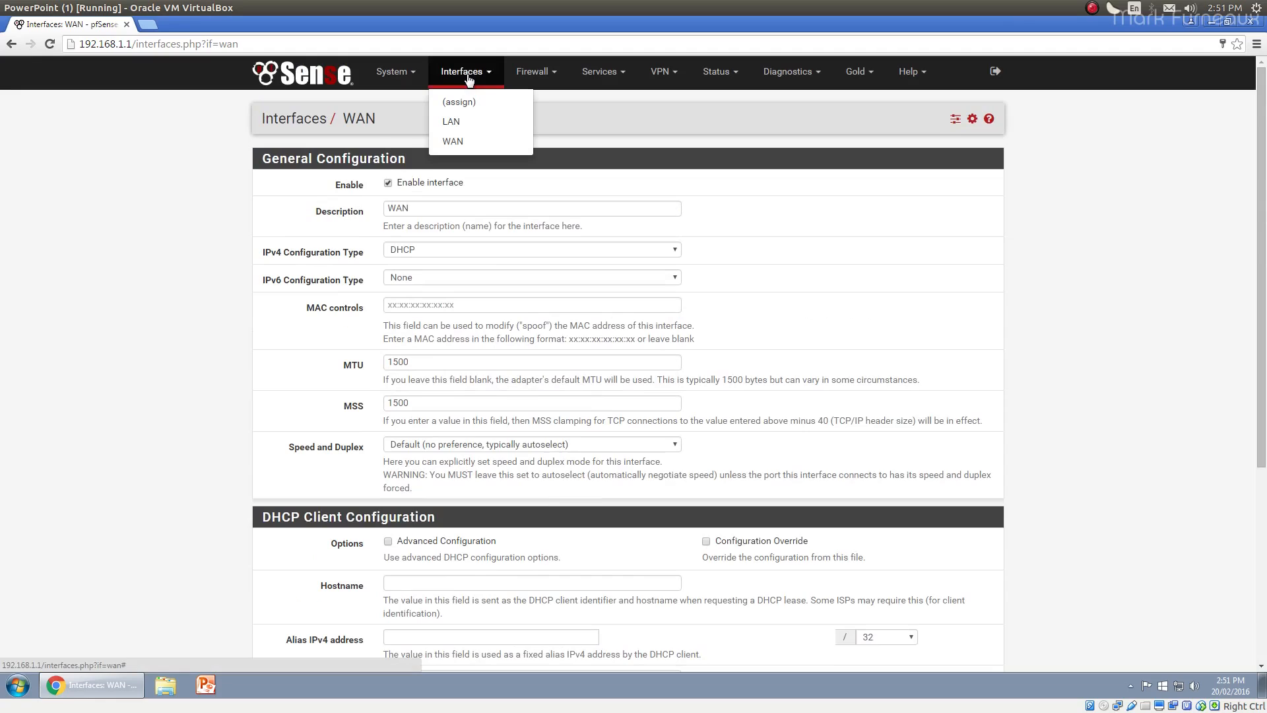
{"action": "left_click", "coordinate": [462, 122]}
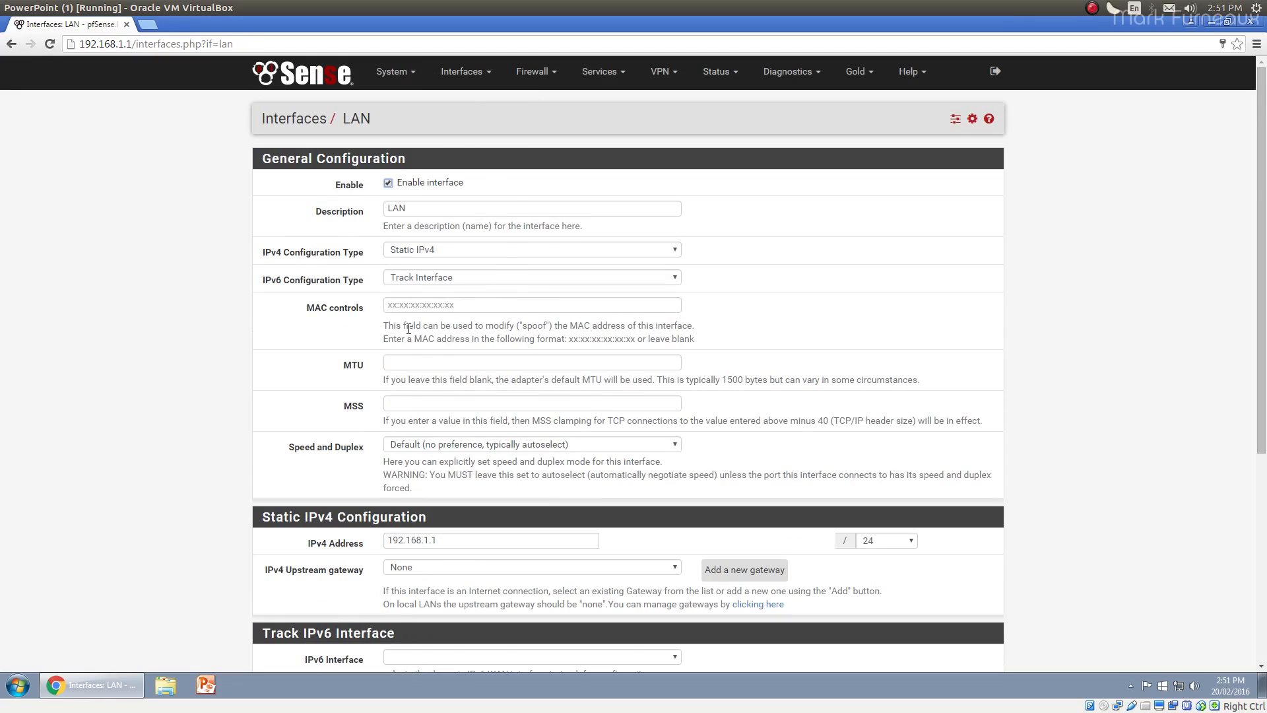
{"action": "scroll", "coordinate": [475, 303], "scroll_direction": "down", "scroll_amount": 1}
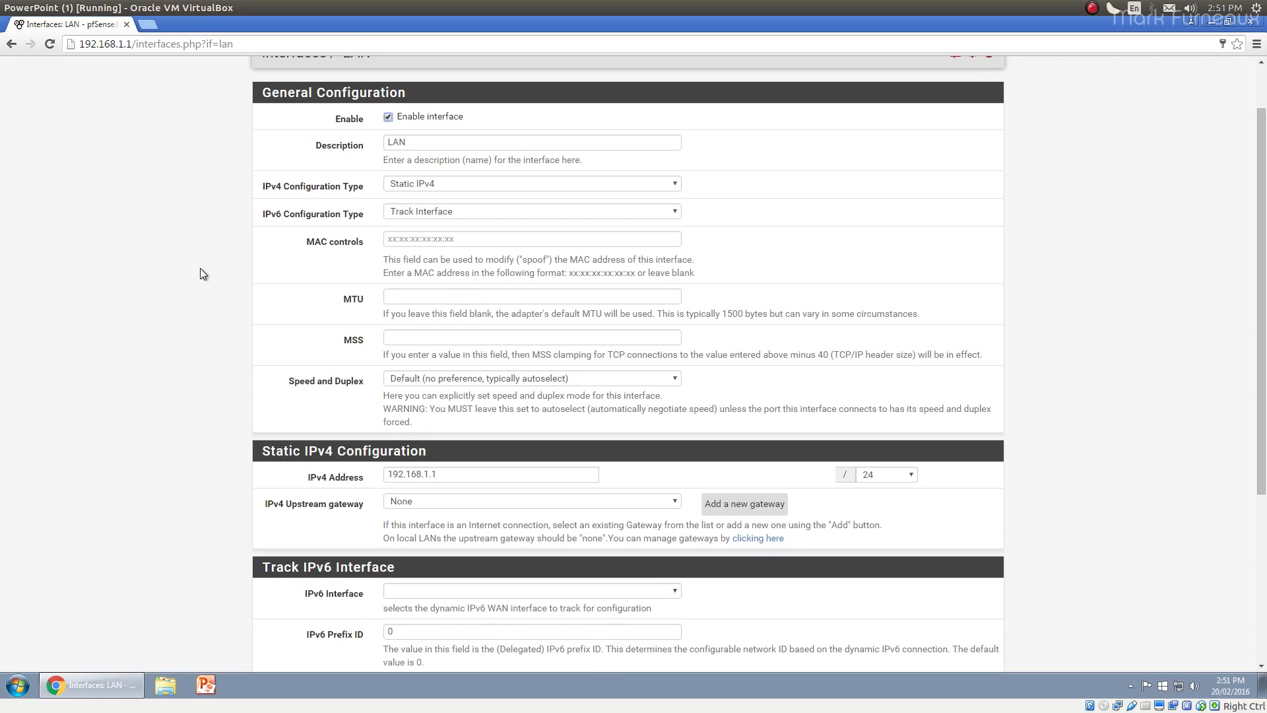
{"action": "left_click", "coordinate": [414, 185]}
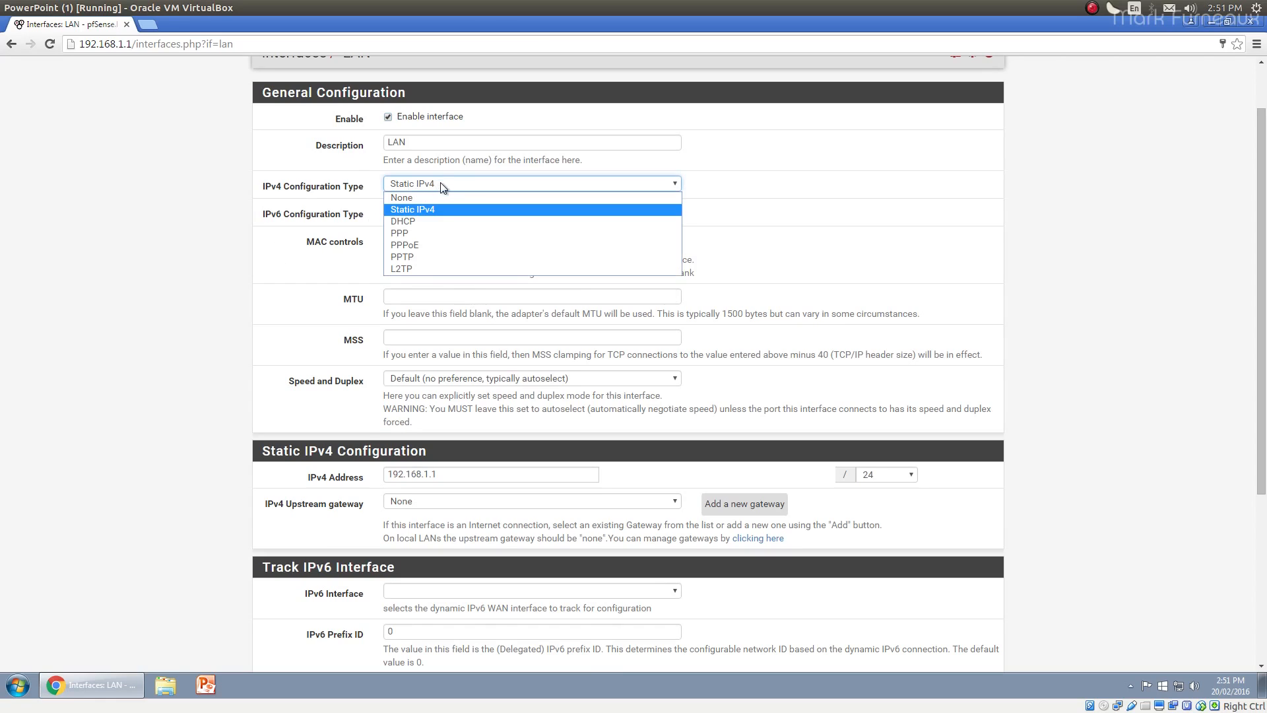
{"action": "left_click", "coordinate": [733, 191]}
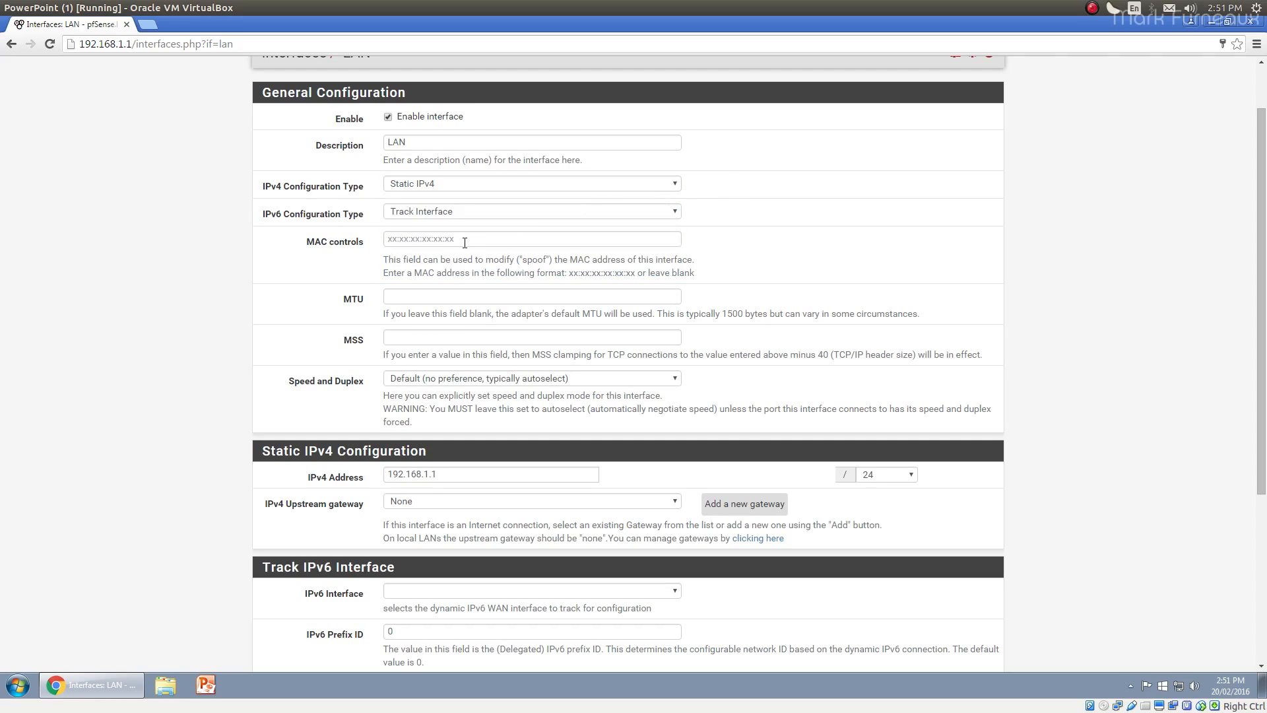
Set the LAN interface's MTU to 9000
{"action": "scroll", "coordinate": [440, 304], "scroll_direction": "down", "scroll_amount": 1}
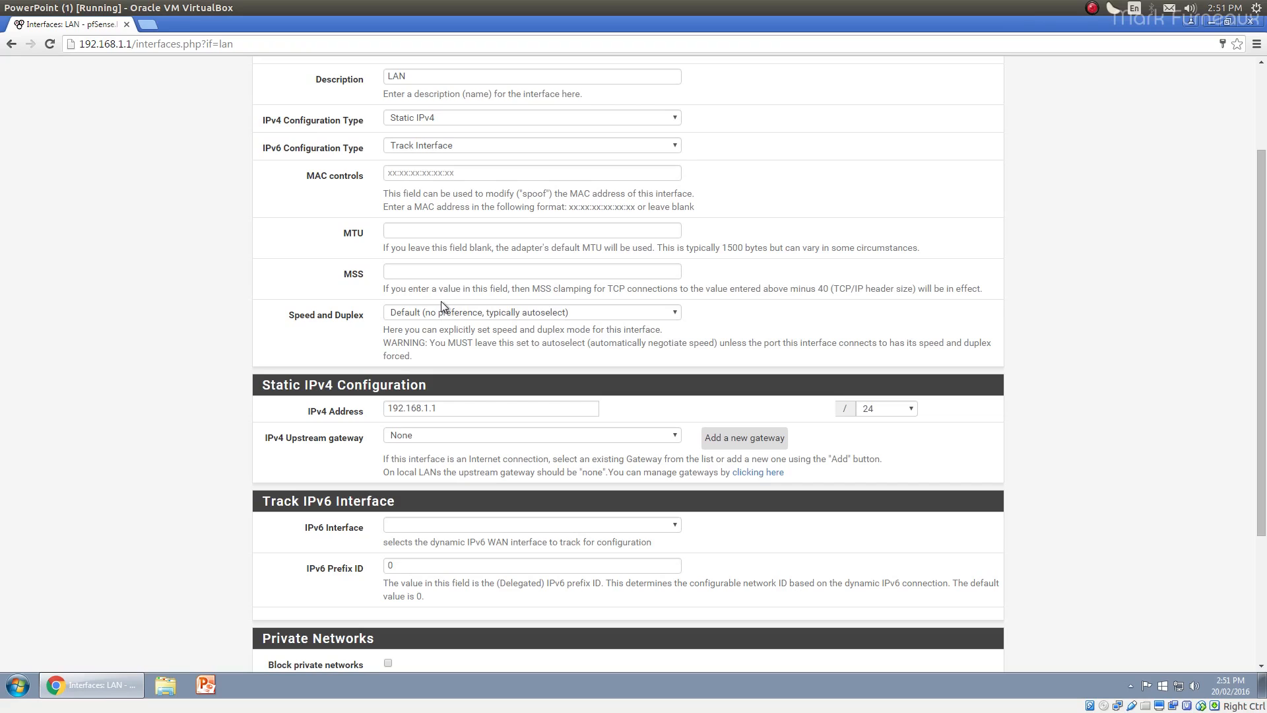
{"action": "left_click", "coordinate": [418, 231]}
{"action": "type", "text": "9000"}
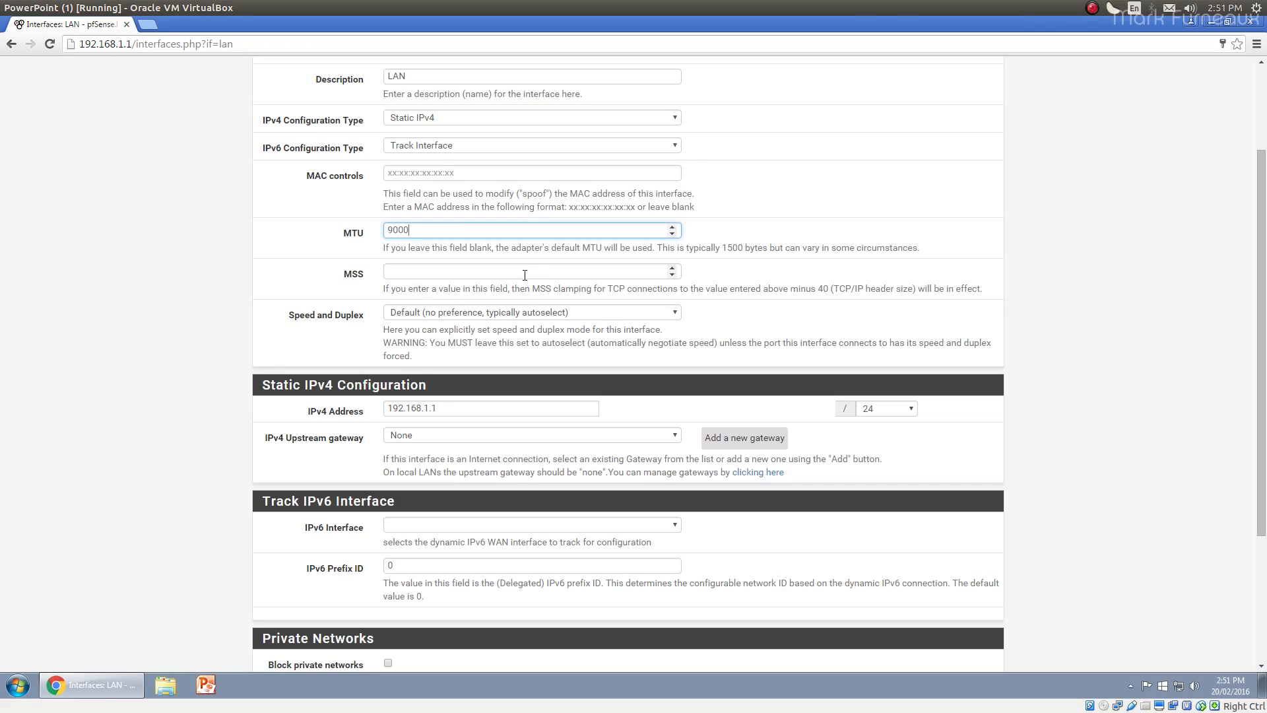
{"action": "left_click", "coordinate": [218, 239]}
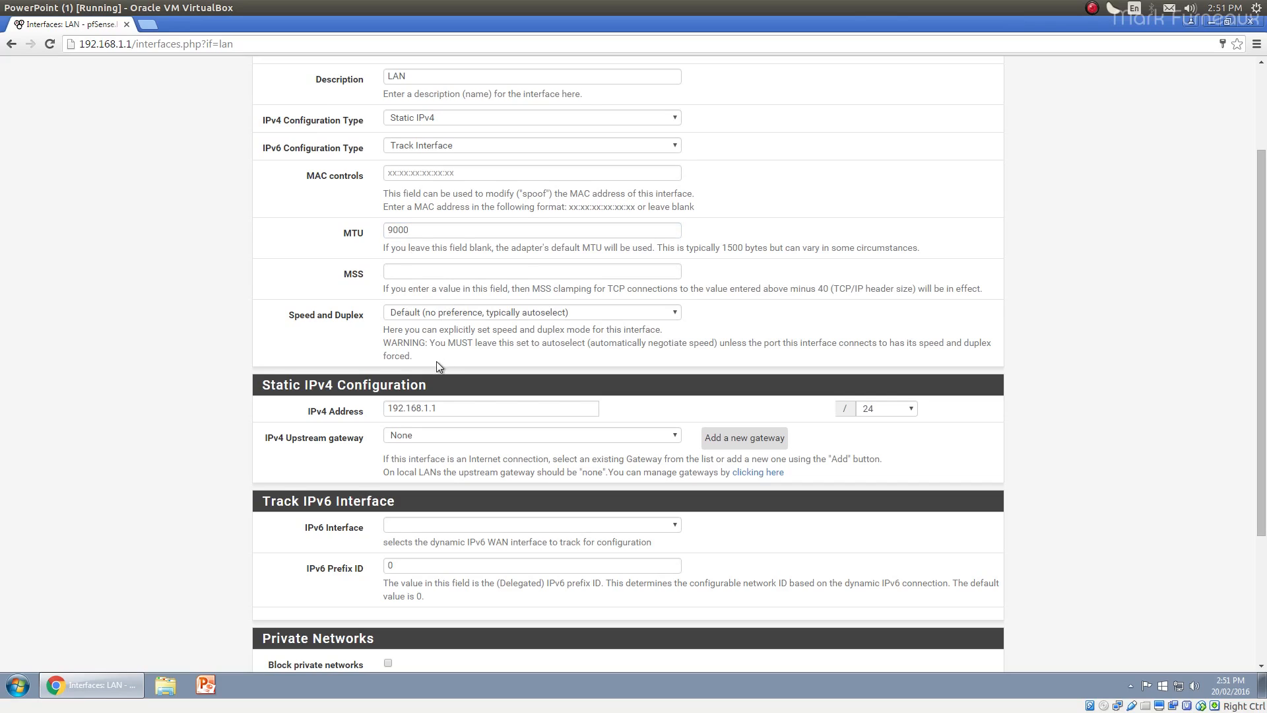
Examine the LAN's static IPv4 address, its last octet, the subnet mask and the upstream gateway setting
{"action": "scroll", "coordinate": [436, 366], "scroll_direction": "down", "scroll_amount": 2}
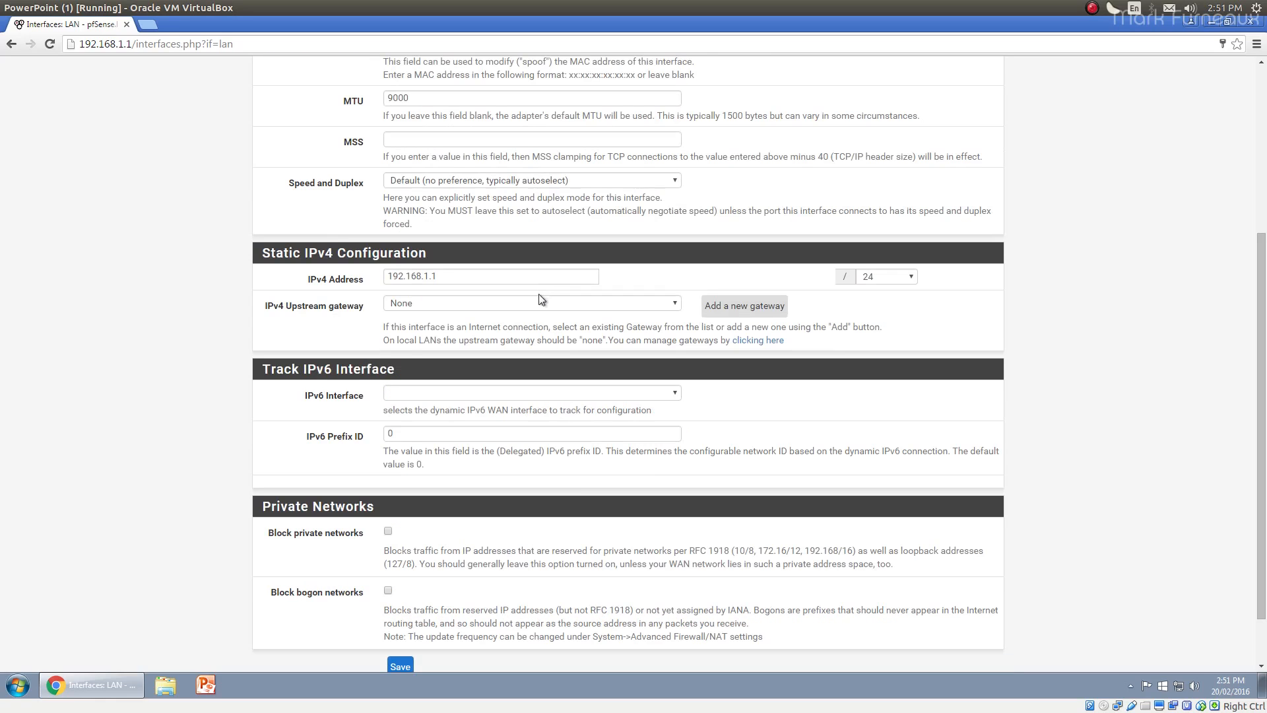
{"action": "scroll", "coordinate": [539, 264], "scroll_direction": "down", "scroll_amount": 1}
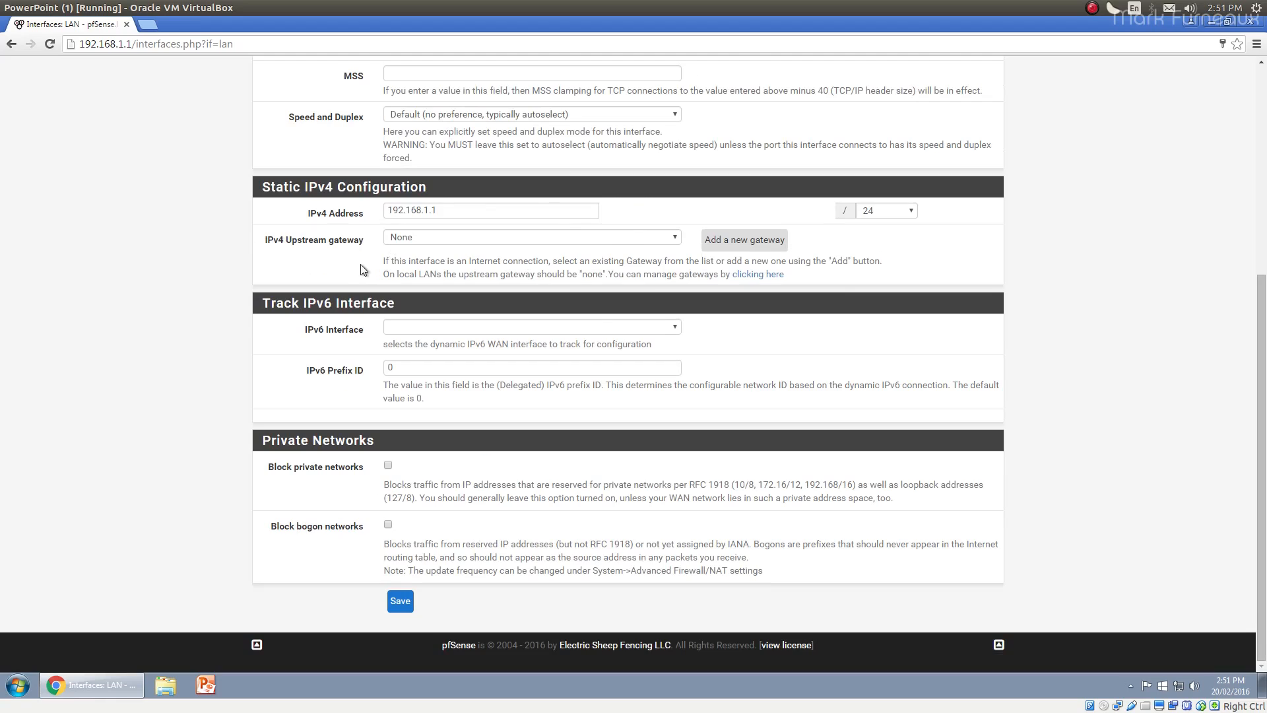
{"action": "left_click", "coordinate": [464, 213]}
{"action": "scroll", "coordinate": [231, 292], "scroll_direction": "up", "scroll_amount": 1}
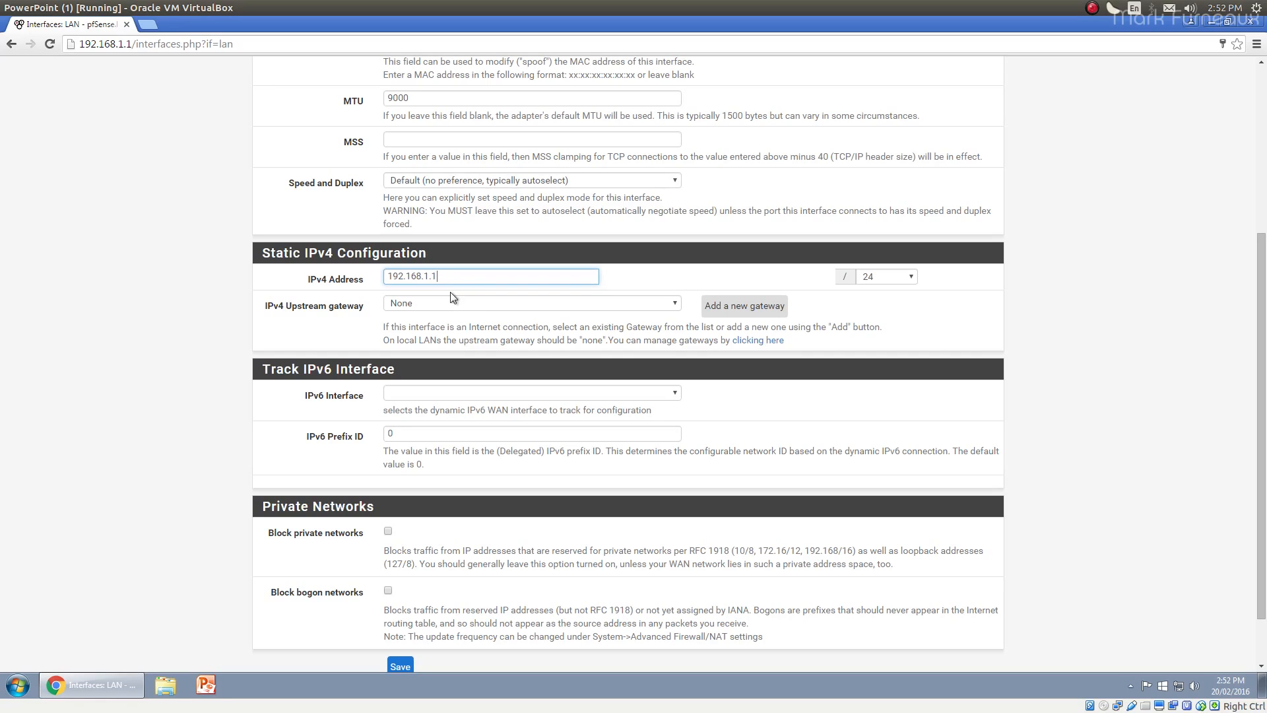
{"action": "left_click_drag", "start_coordinate": [429, 277], "coordinate": [441, 277]}
{"action": "left_click_drag", "start_coordinate": [423, 277], "coordinate": [443, 278]}
{"action": "left_click", "coordinate": [181, 350]}
{"action": "left_click", "coordinate": [442, 276]}
{"action": "key", "text": "BackSpace"}
{"action": "key", "text": "BackSpace"}
{"action": "left_click", "coordinate": [160, 342]}
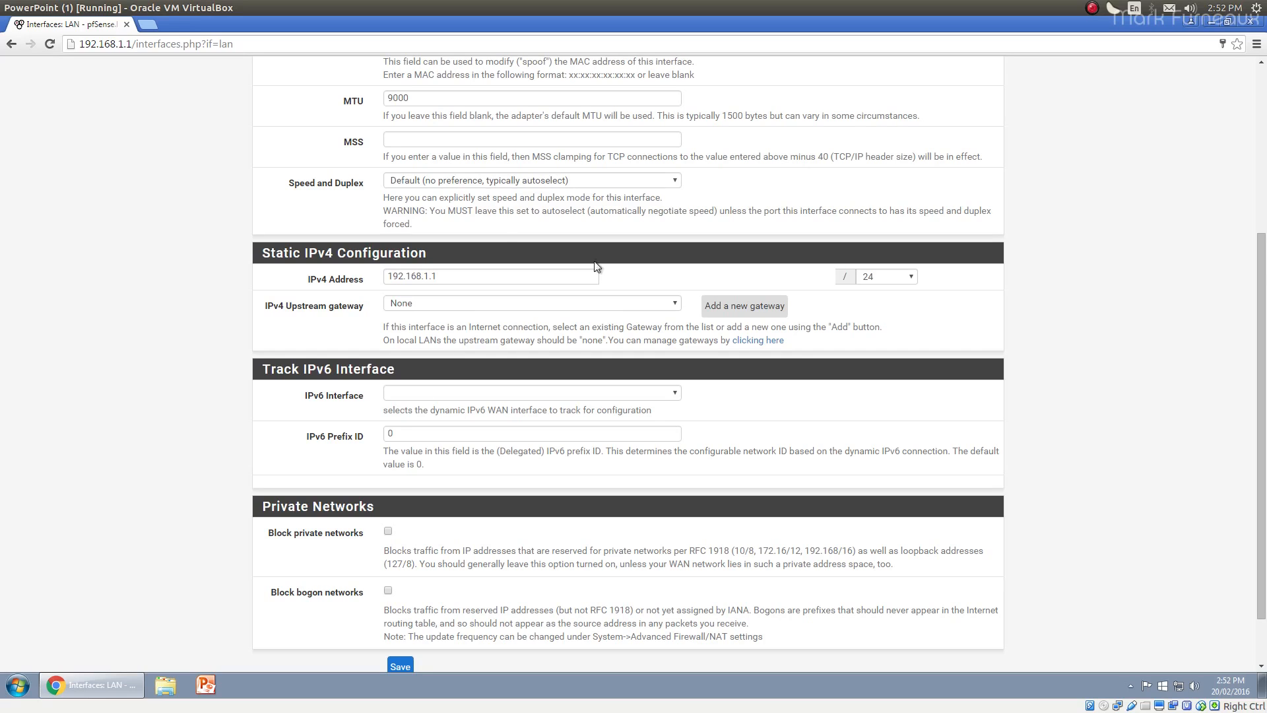
Review the remaining LAN options, including private and bogon network blocking, and try to save the LAN settings
{"action": "scroll", "coordinate": [231, 334], "scroll_direction": "down", "scroll_amount": 1}
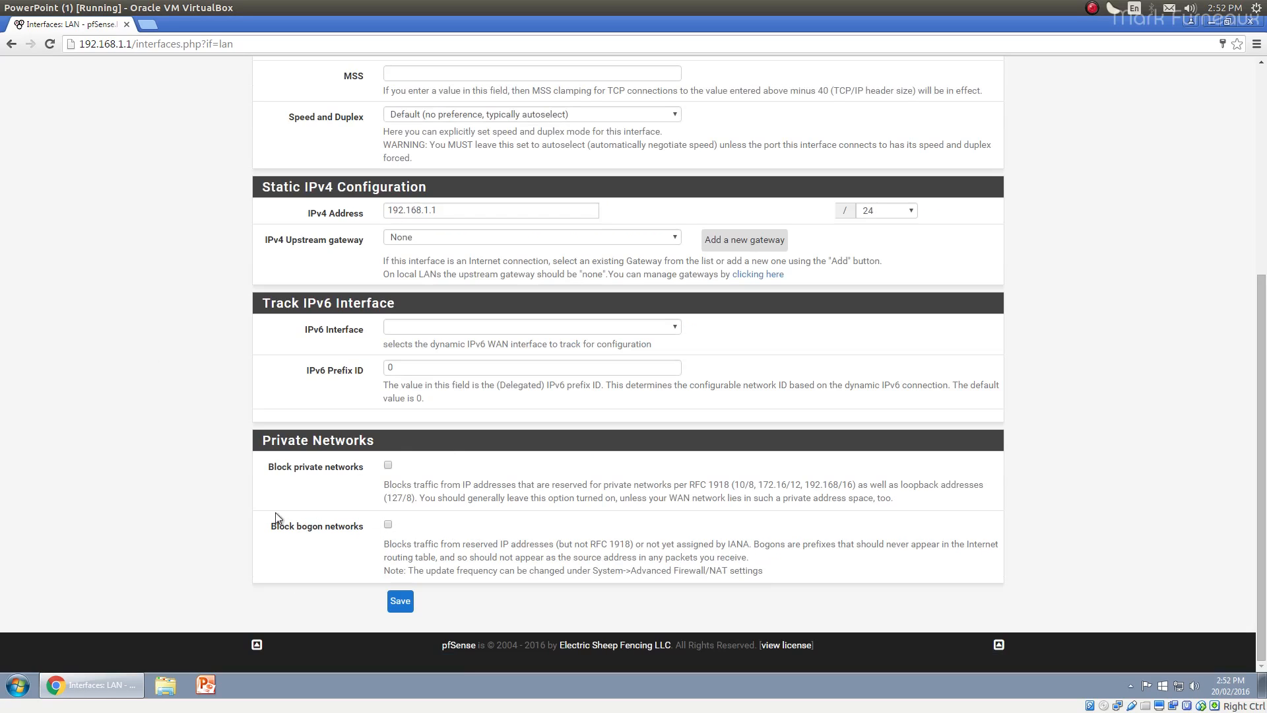
{"action": "scroll", "coordinate": [460, 338], "scroll_direction": "up", "scroll_amount": 5}
{"action": "scroll", "coordinate": [460, 337], "scroll_direction": "down", "scroll_amount": 5}
{"action": "scroll", "coordinate": [378, 550], "scroll_direction": "up", "scroll_amount": 5}
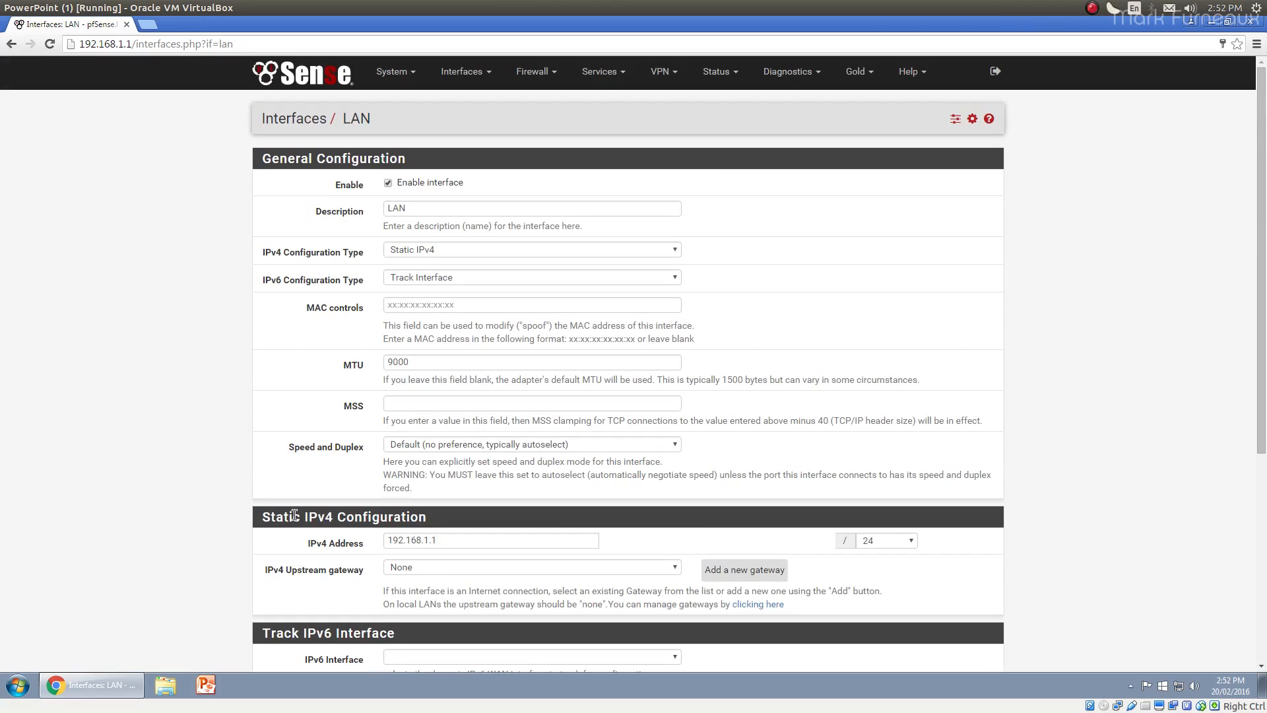
{"action": "scroll", "coordinate": [268, 500], "scroll_direction": "down", "scroll_amount": 5}
{"action": "left_click", "coordinate": [398, 602]}
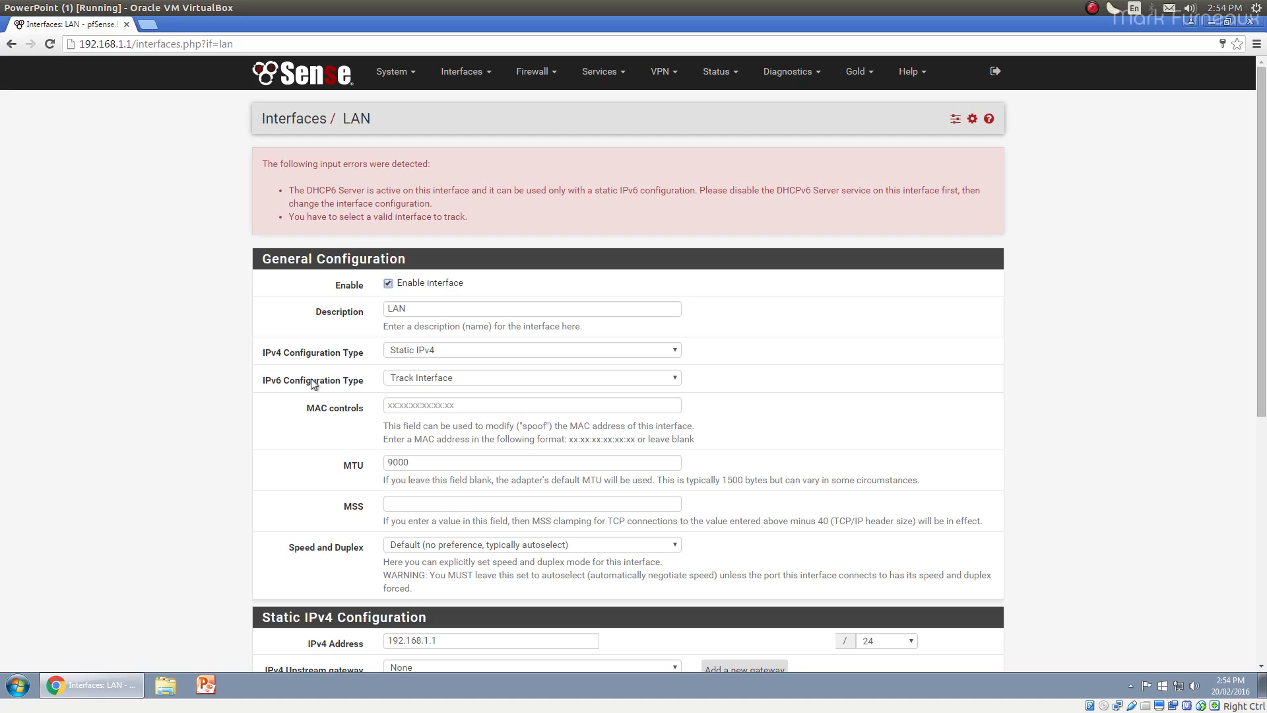
Set the LAN's IPv6 configuration type to None and try to save the settings again
{"action": "left_click", "coordinate": [425, 379]}
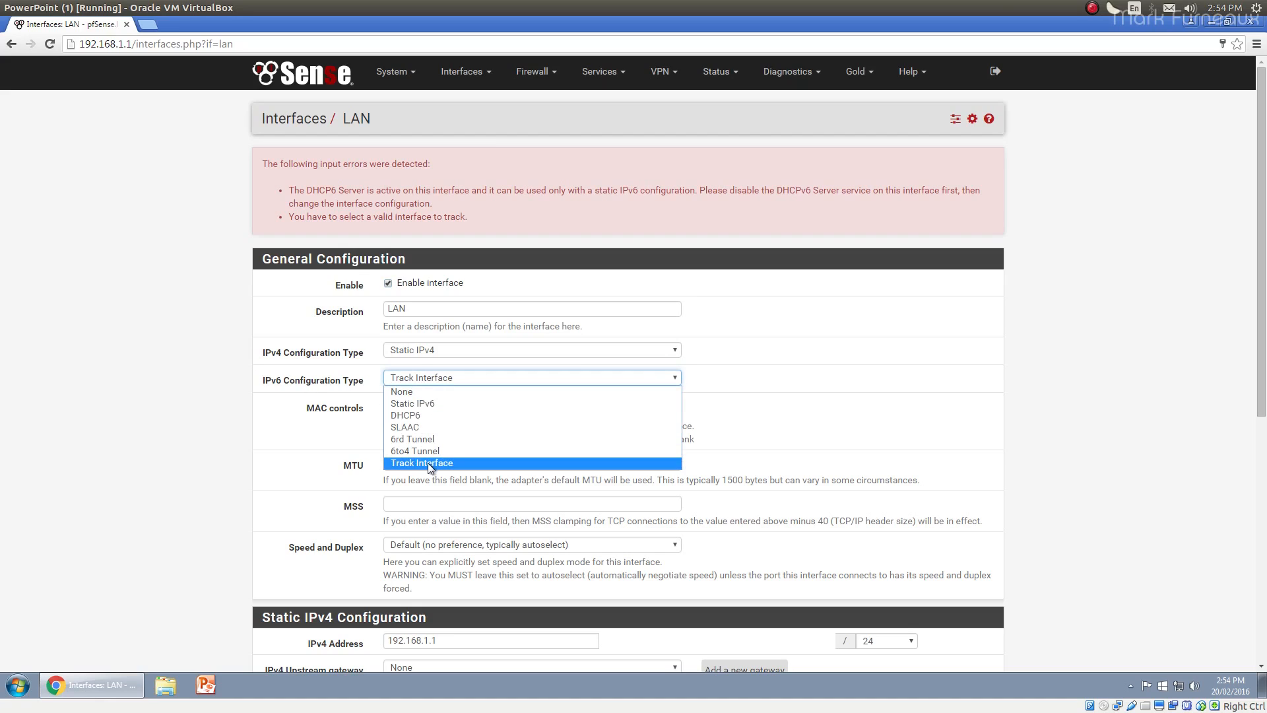
{"action": "left_click", "coordinate": [439, 393]}
{"action": "scroll", "coordinate": [371, 342], "scroll_direction": "down", "scroll_amount": 10}
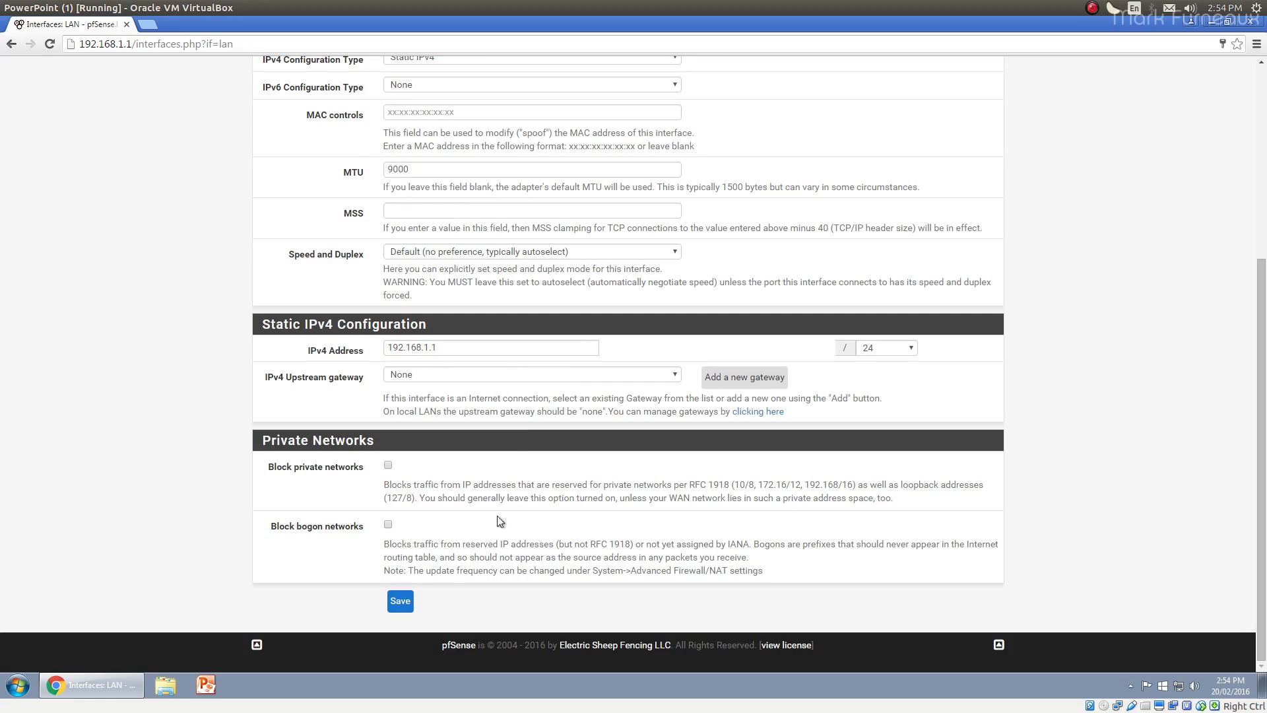
{"action": "left_click", "coordinate": [399, 598]}
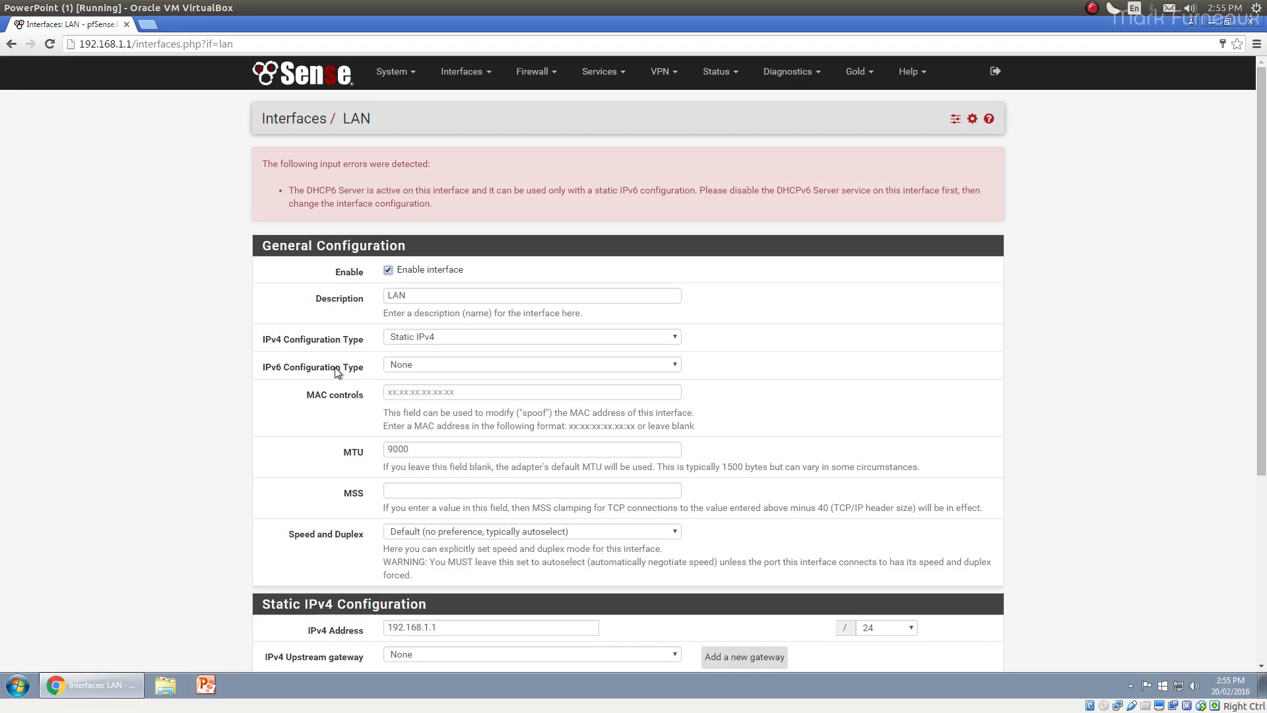
Open DHCPv6 Server & RA in a separate tab, disable the DHCPv6 server on LAN, save, and close that tab
{"action": "left_click", "coordinate": [599, 78]}
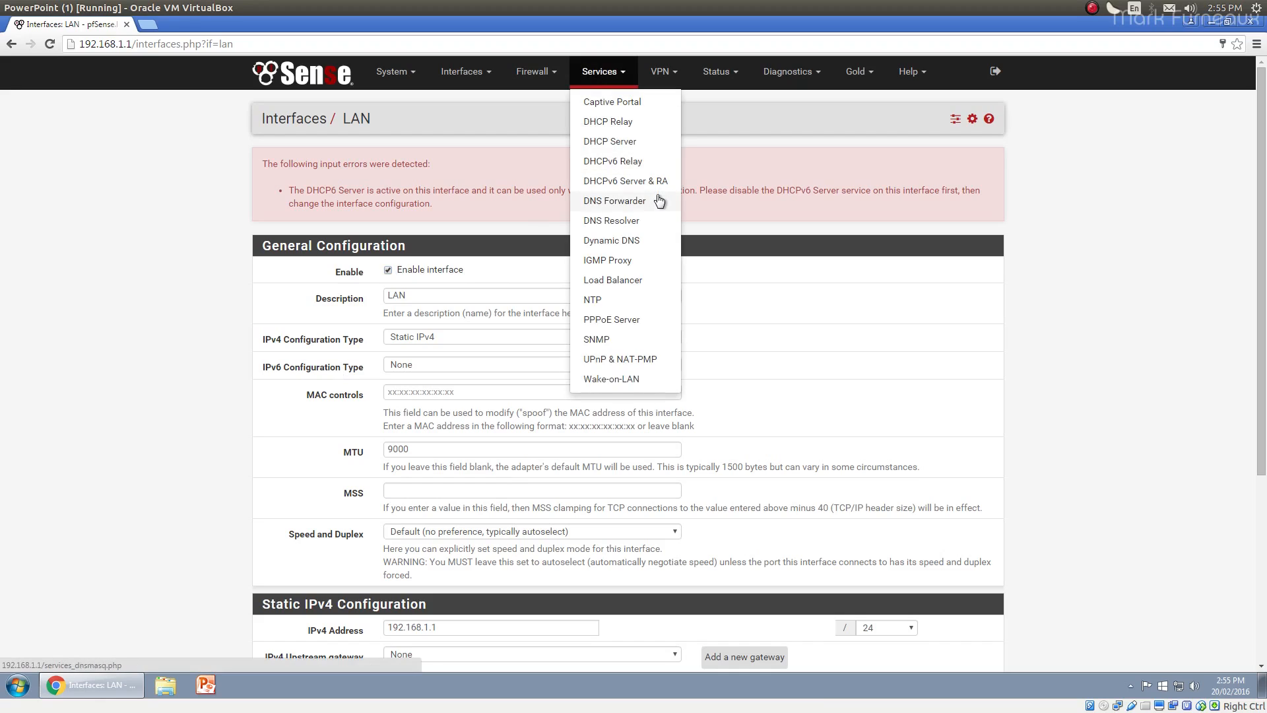
{"action": "middle_click", "coordinate": [616, 182]}
{"action": "left_click", "coordinate": [198, 25]}
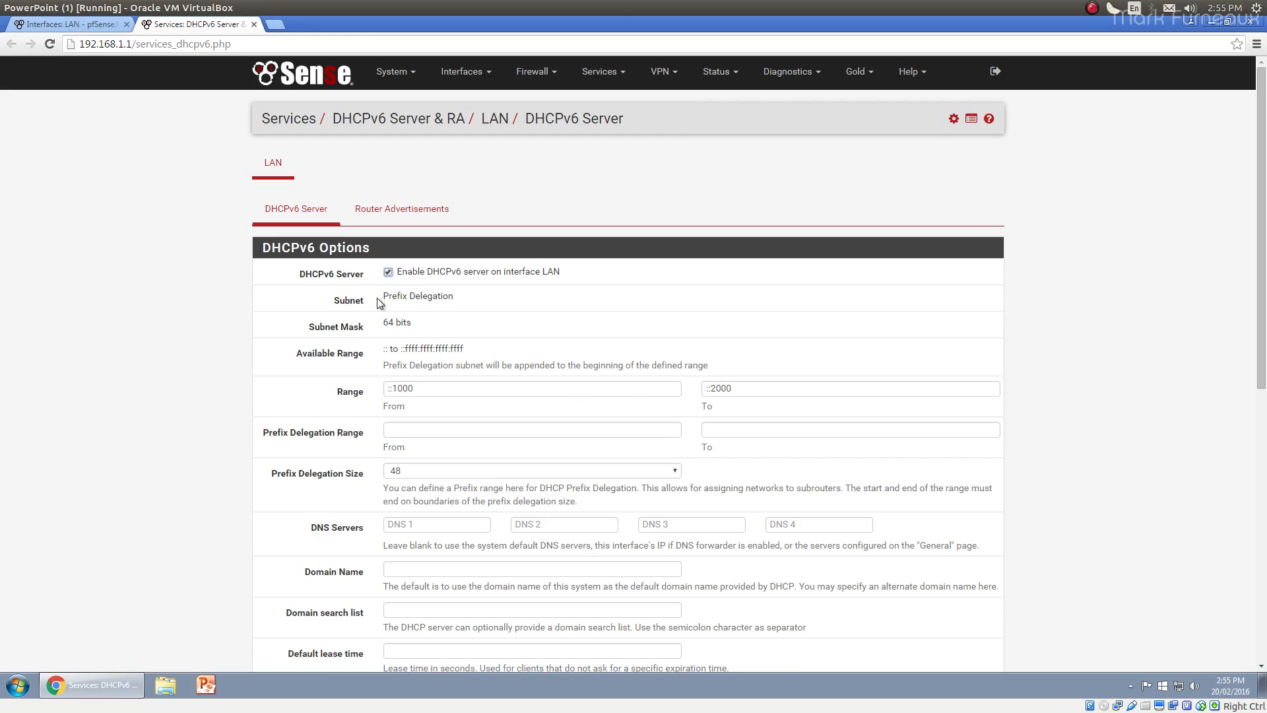
{"action": "scroll", "coordinate": [232, 365], "scroll_direction": "down", "scroll_amount": 8}
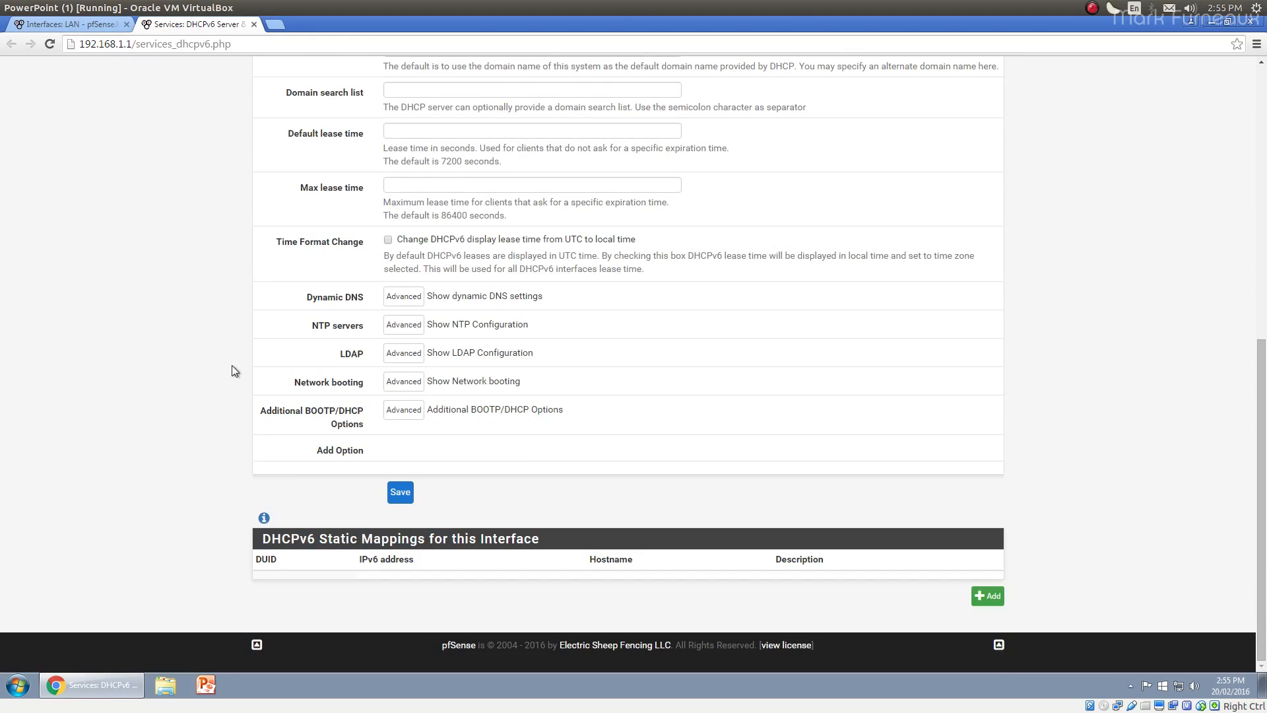
{"action": "left_click", "coordinate": [402, 492]}
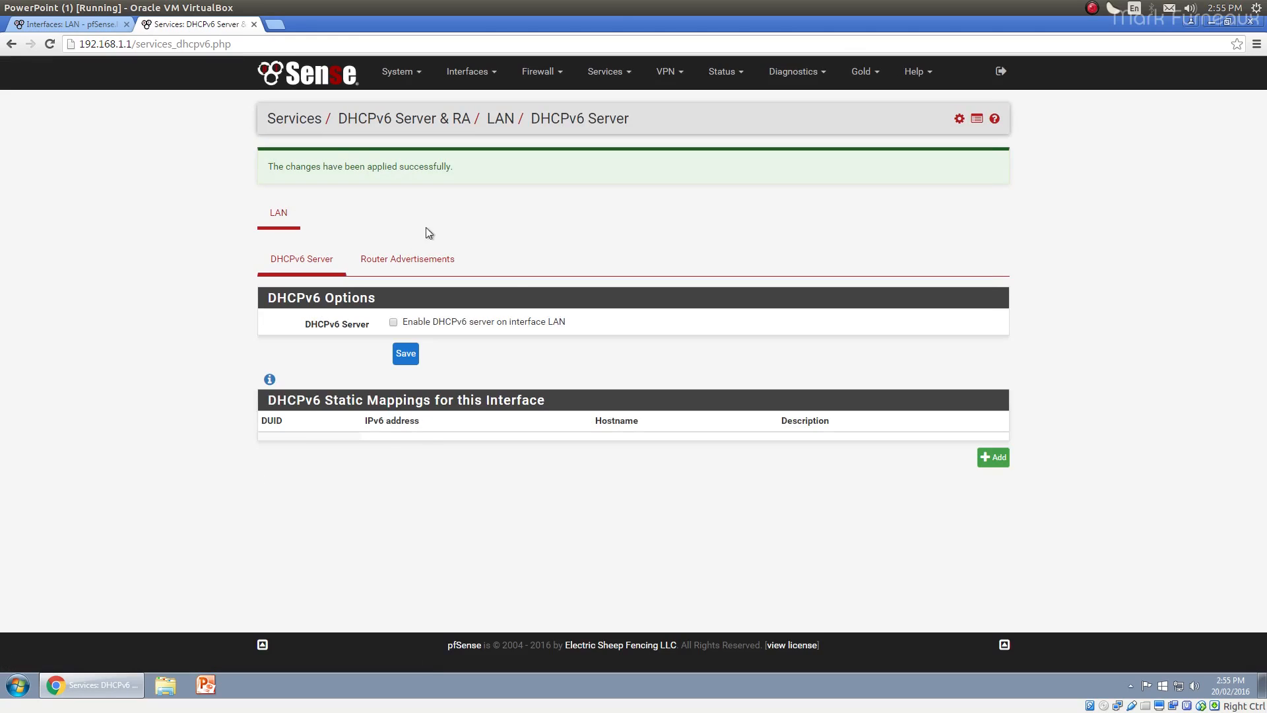
{"action": "left_click", "coordinate": [254, 25]}
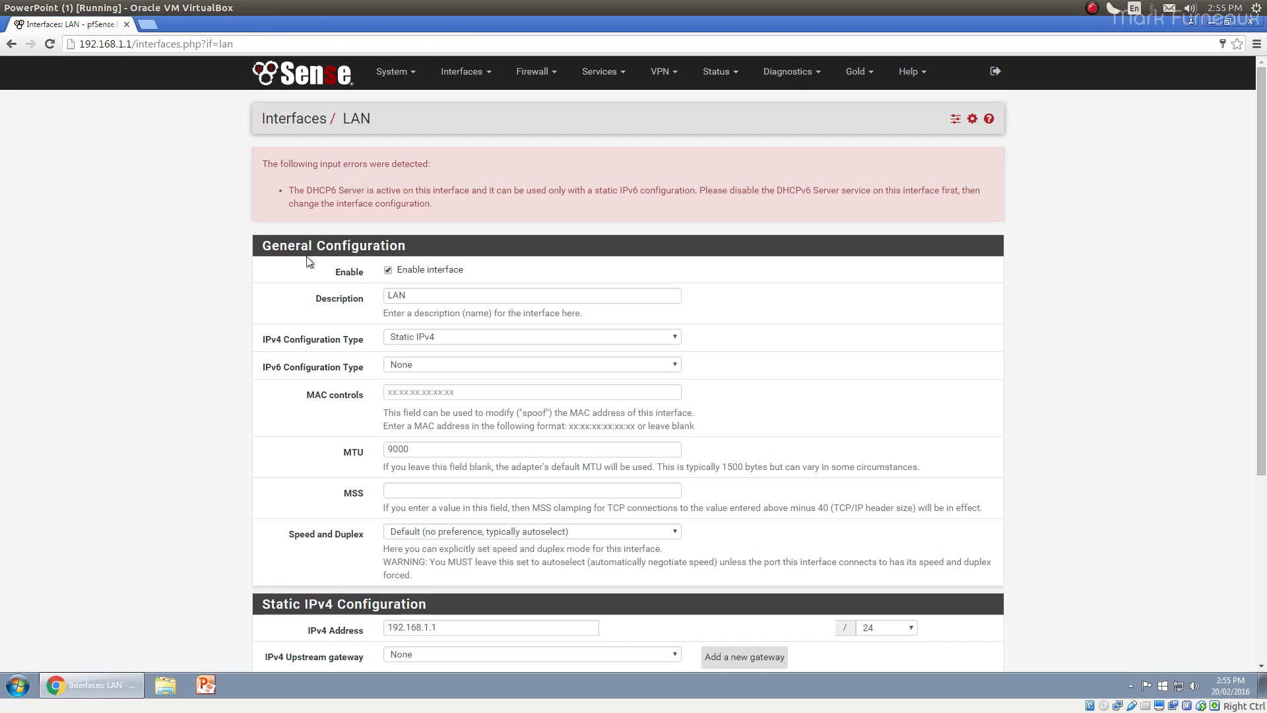
Save the LAN interface settings, apply the pending configuration changes, and review the resulting LAN page
{"action": "scroll", "coordinate": [357, 166], "scroll_direction": "down", "scroll_amount": 5}
{"action": "left_click", "coordinate": [410, 604]}
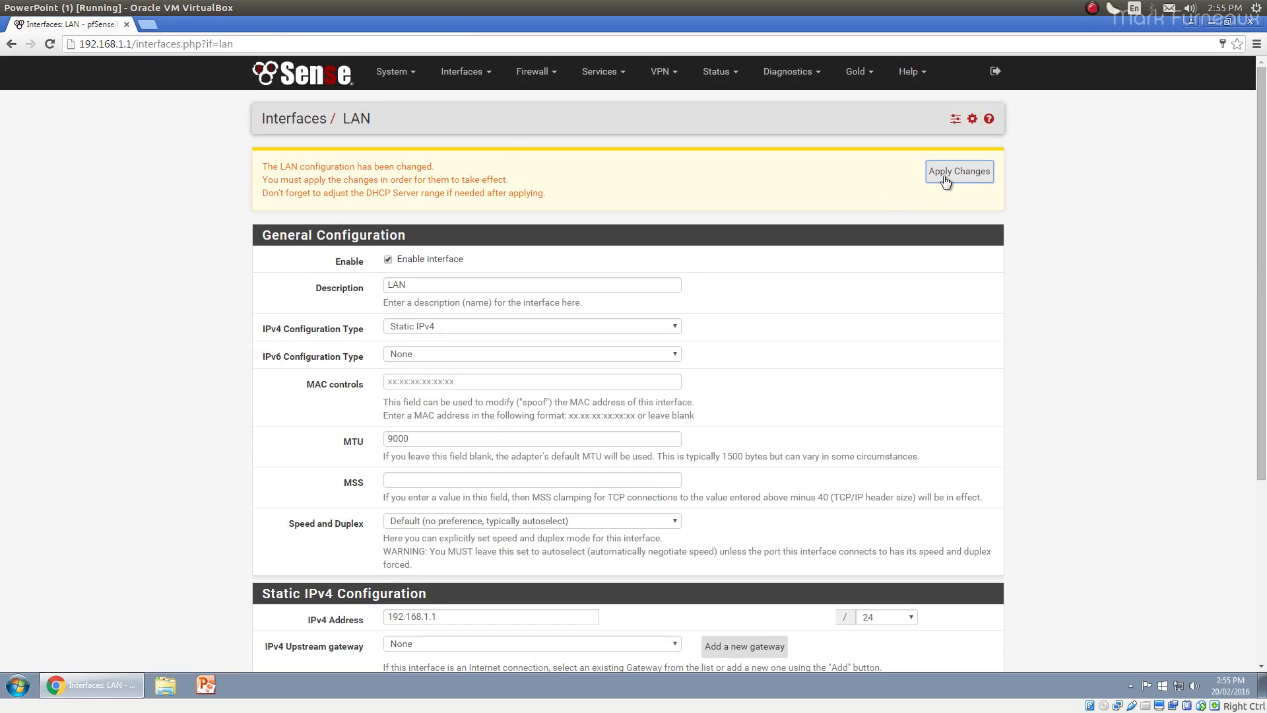
{"action": "left_click", "coordinate": [945, 181]}
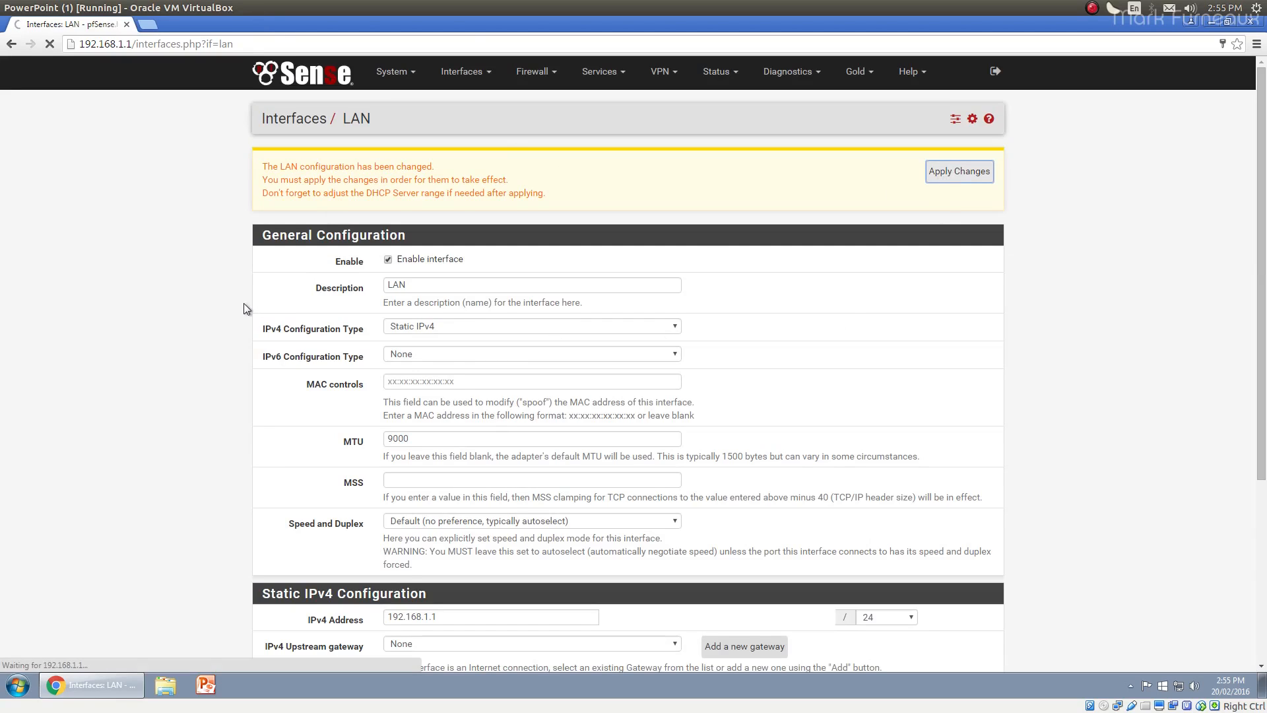
{"action": "scroll", "coordinate": [244, 303], "scroll_direction": "down", "scroll_amount": 5}
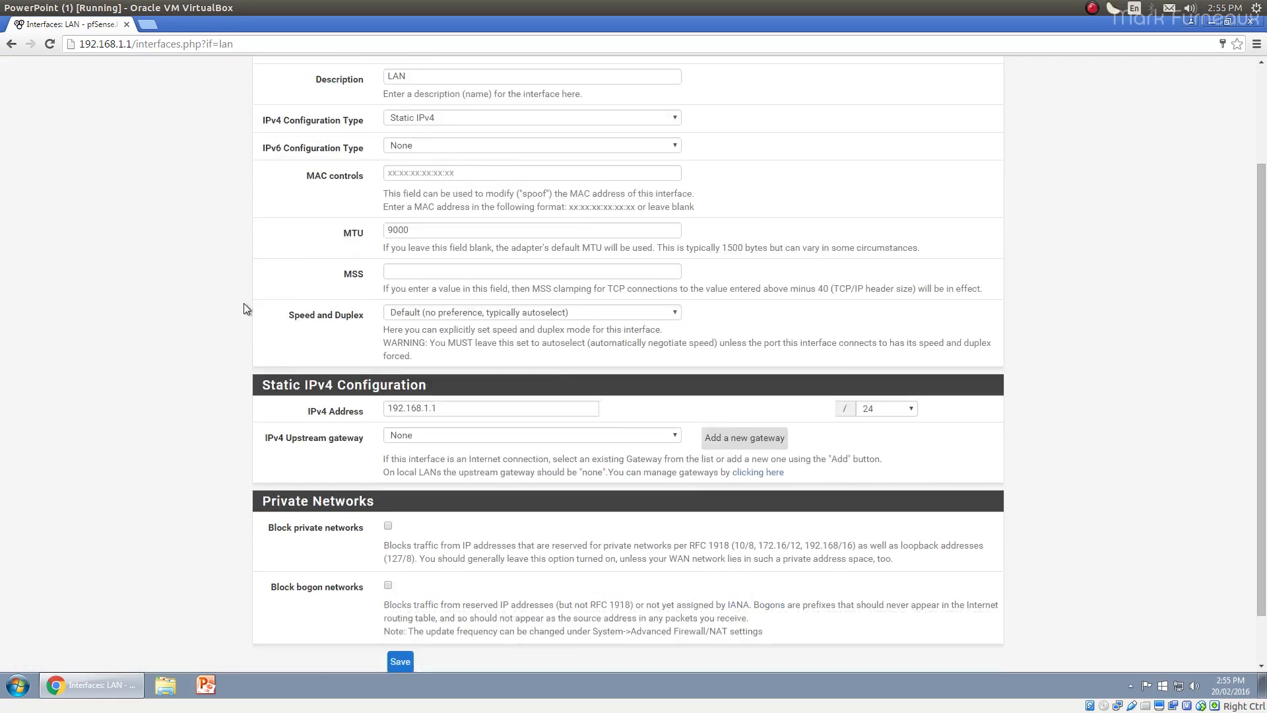
{"action": "scroll", "coordinate": [244, 308], "scroll_direction": "up", "scroll_amount": 3}
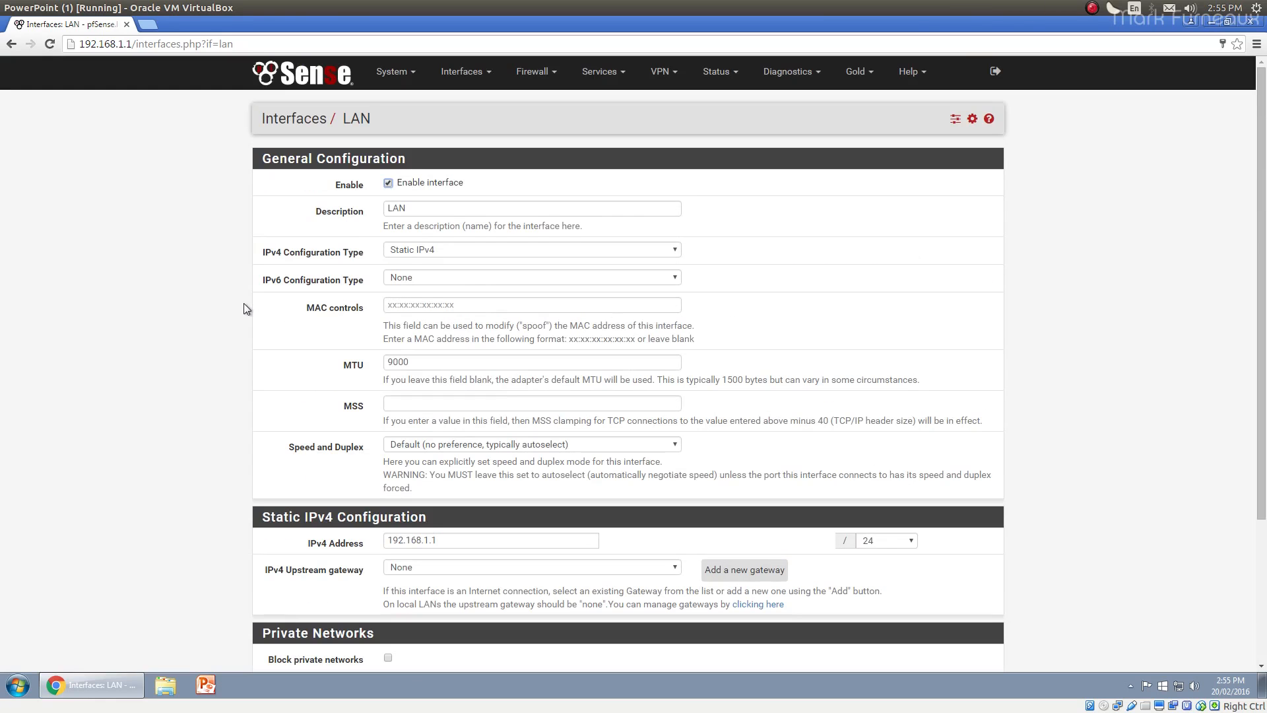
{"action": "left_click", "coordinate": [480, 74]}
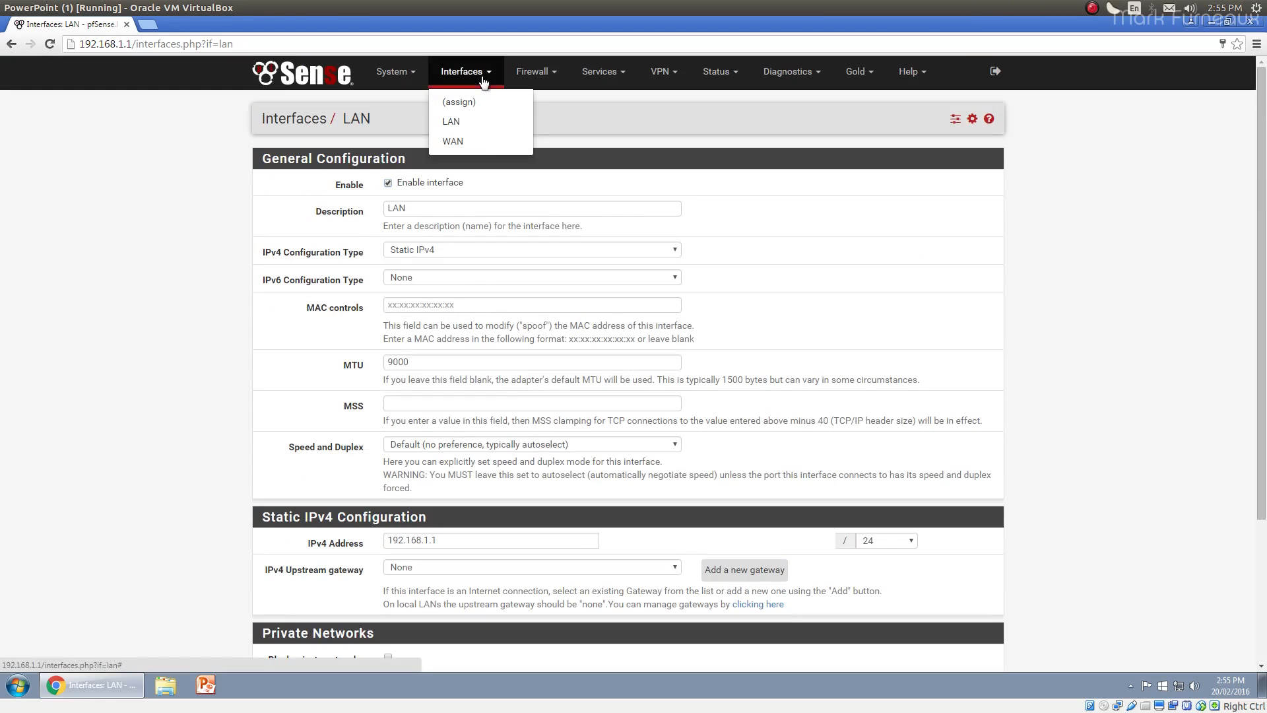
{"action": "left_click", "coordinate": [147, 316]}
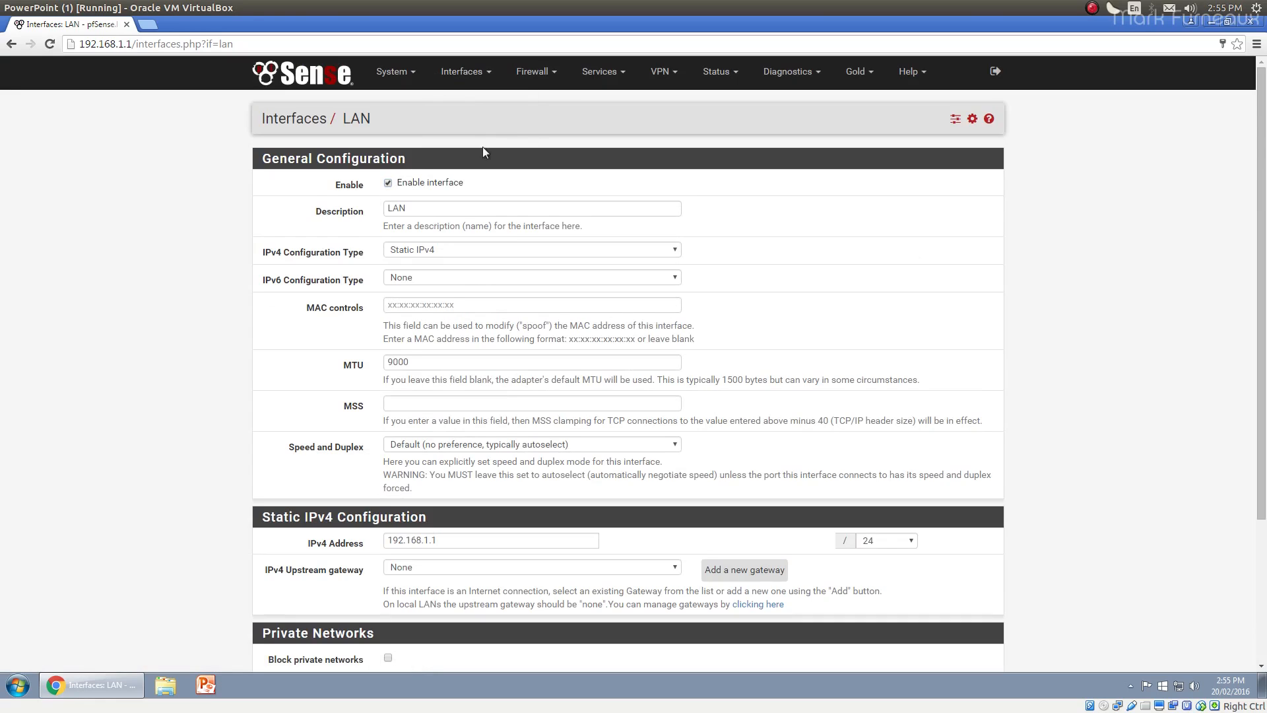
Look through the firewall aliases for IPs, ports and URLs, ending on the IP aliases
{"action": "left_click", "coordinate": [551, 87]}
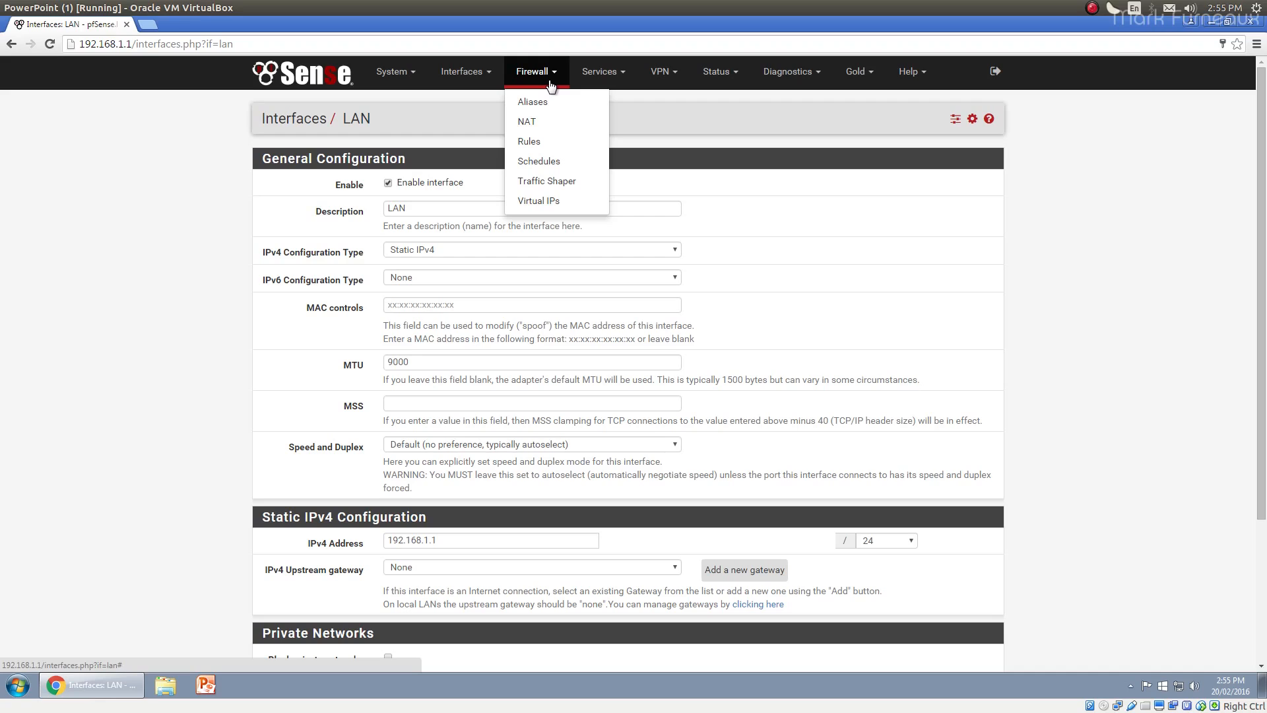
{"action": "left_click", "coordinate": [566, 102]}
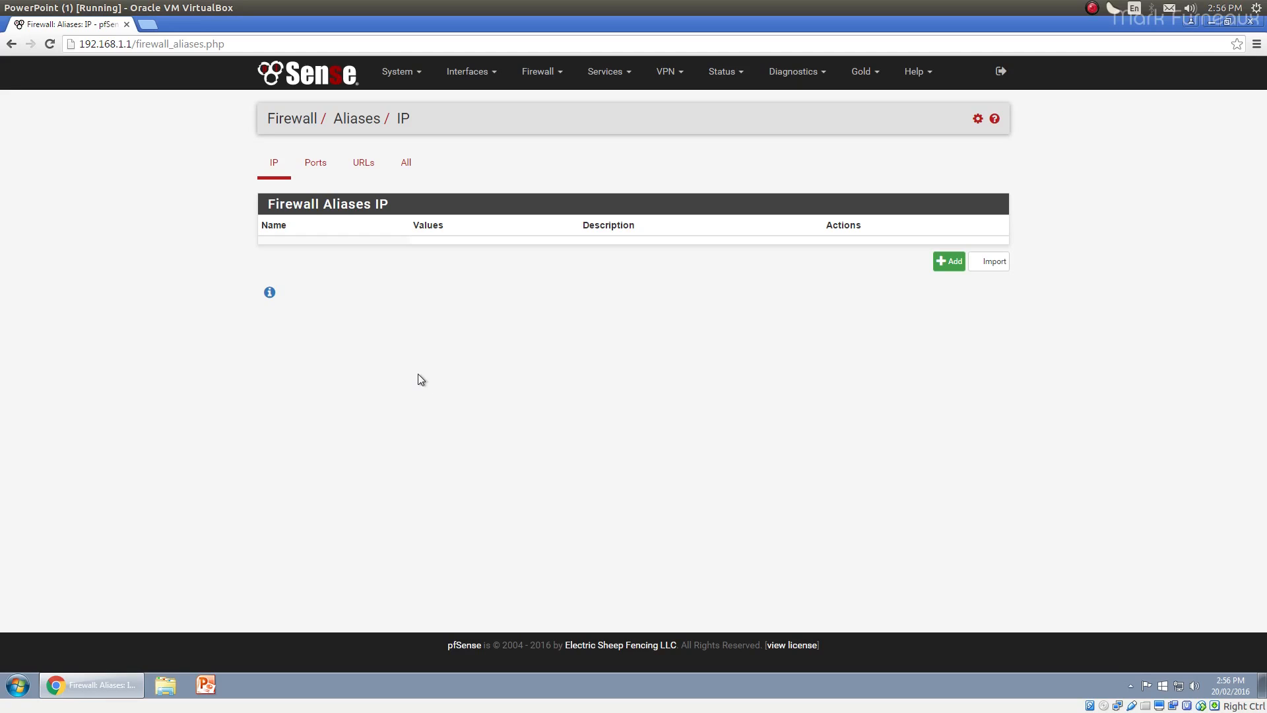
{"action": "left_click", "coordinate": [317, 164]}
{"action": "left_click", "coordinate": [364, 165]}
{"action": "left_click", "coordinate": [274, 165]}
Examine the NAT port forward page and the fields of a new redirect entry, including the advanced source options, and return without saving
{"action": "left_click", "coordinate": [539, 71]}
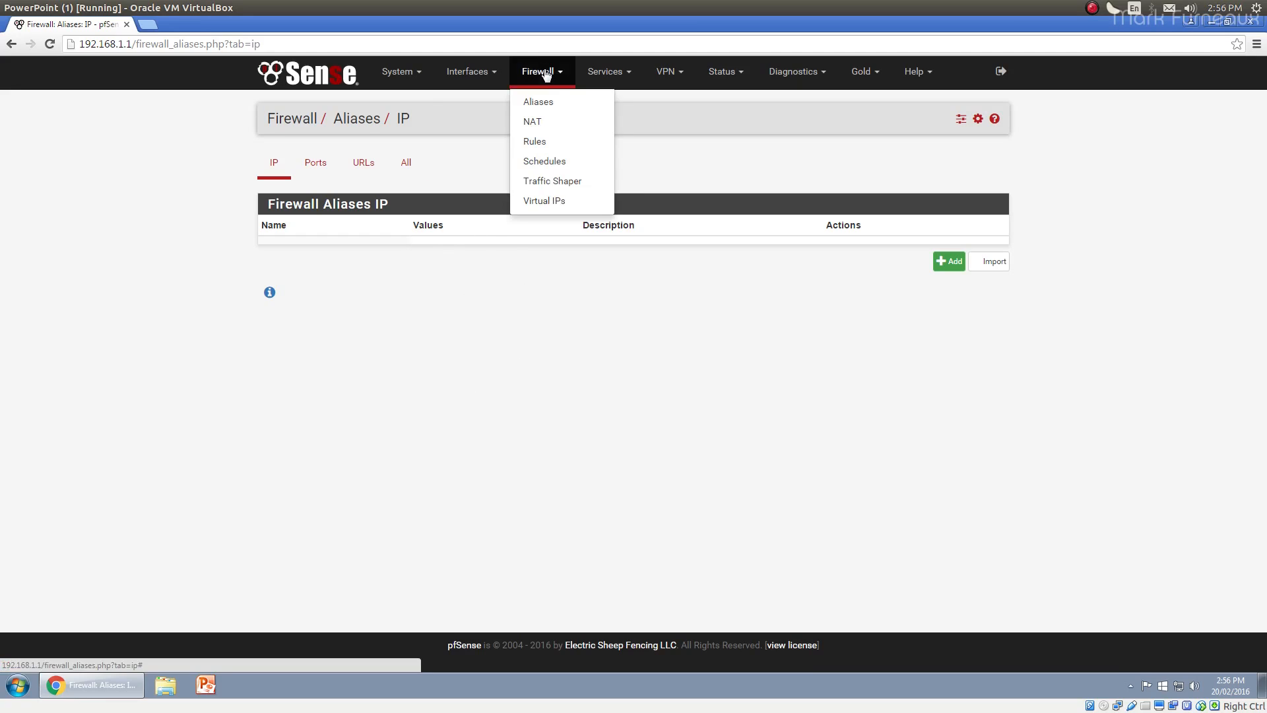
{"action": "left_click", "coordinate": [555, 126]}
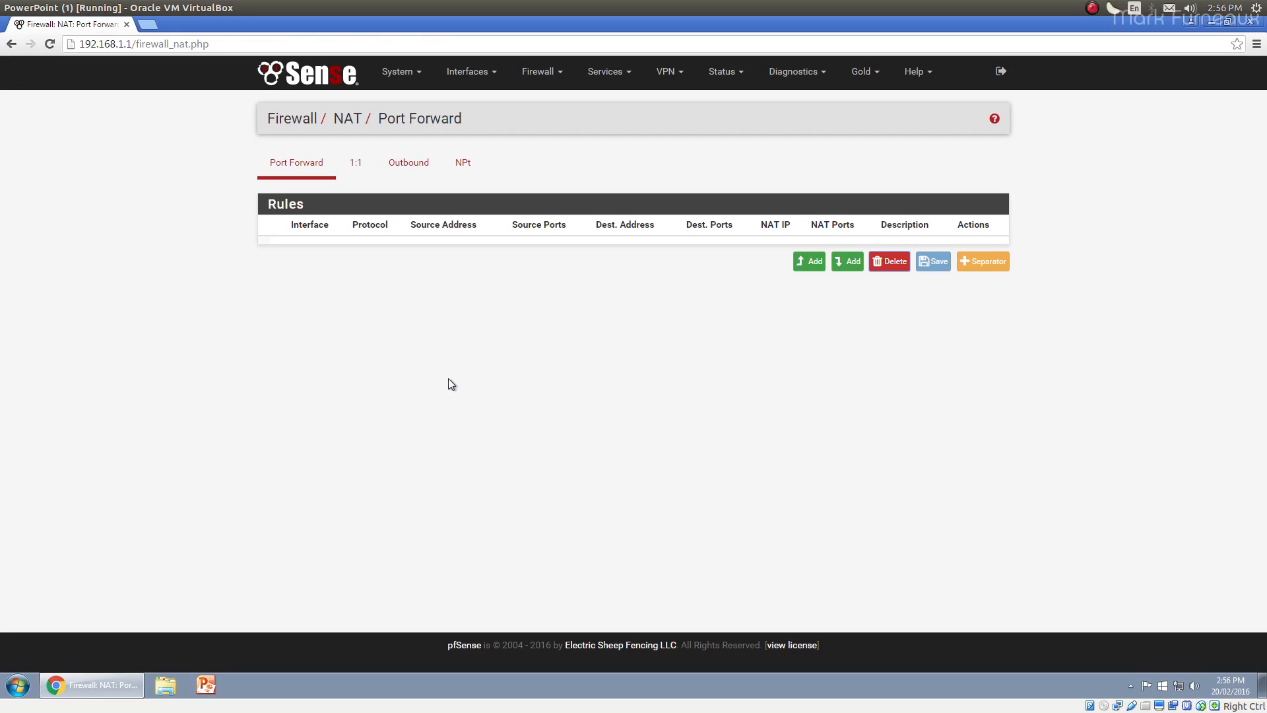
{"action": "left_click", "coordinate": [806, 264]}
{"action": "scroll", "coordinate": [525, 122], "scroll_direction": "down", "scroll_amount": 2}
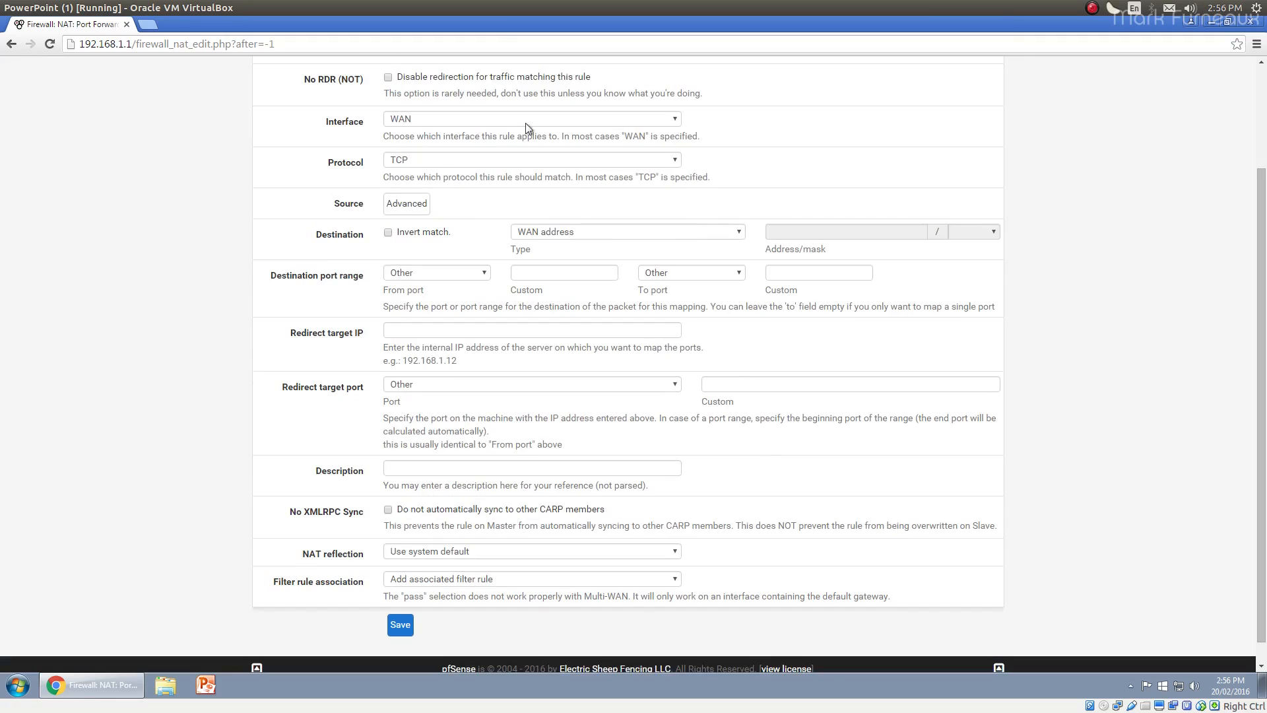
{"action": "scroll", "coordinate": [469, 221], "scroll_direction": "up", "scroll_amount": 3}
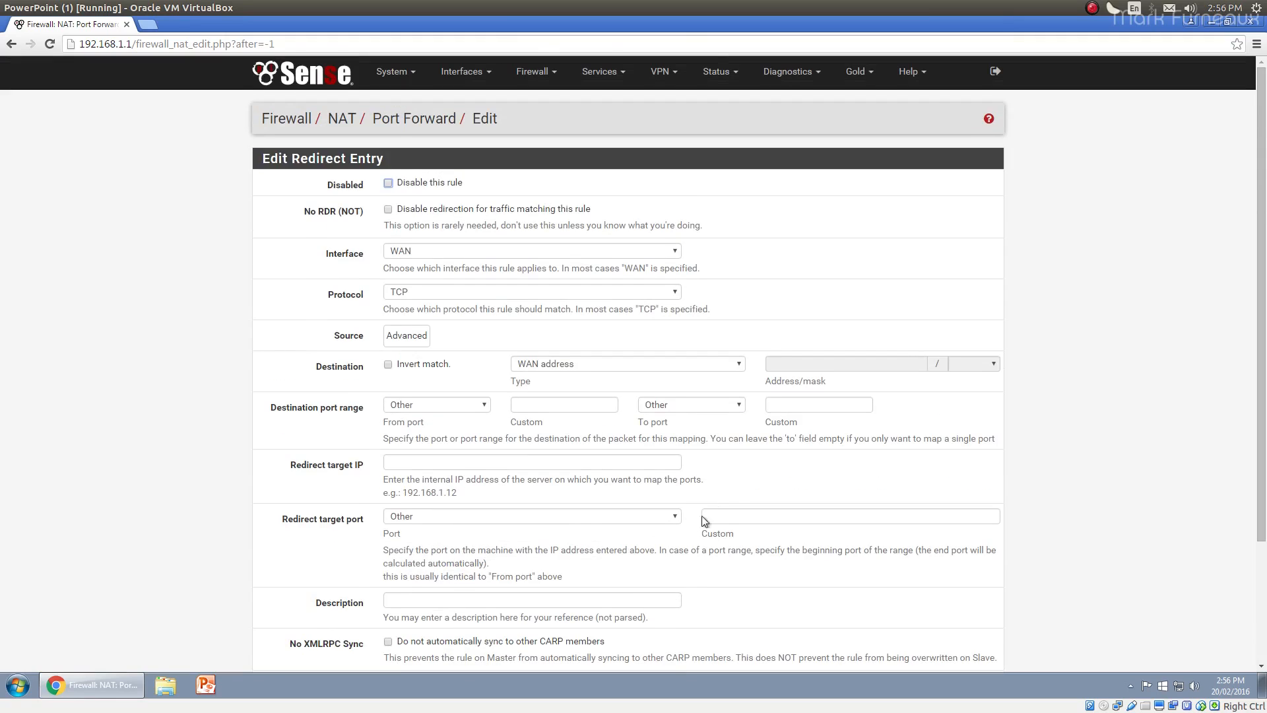
{"action": "left_click", "coordinate": [419, 338]}
{"action": "scroll", "coordinate": [526, 415], "scroll_direction": "down", "scroll_amount": 3}
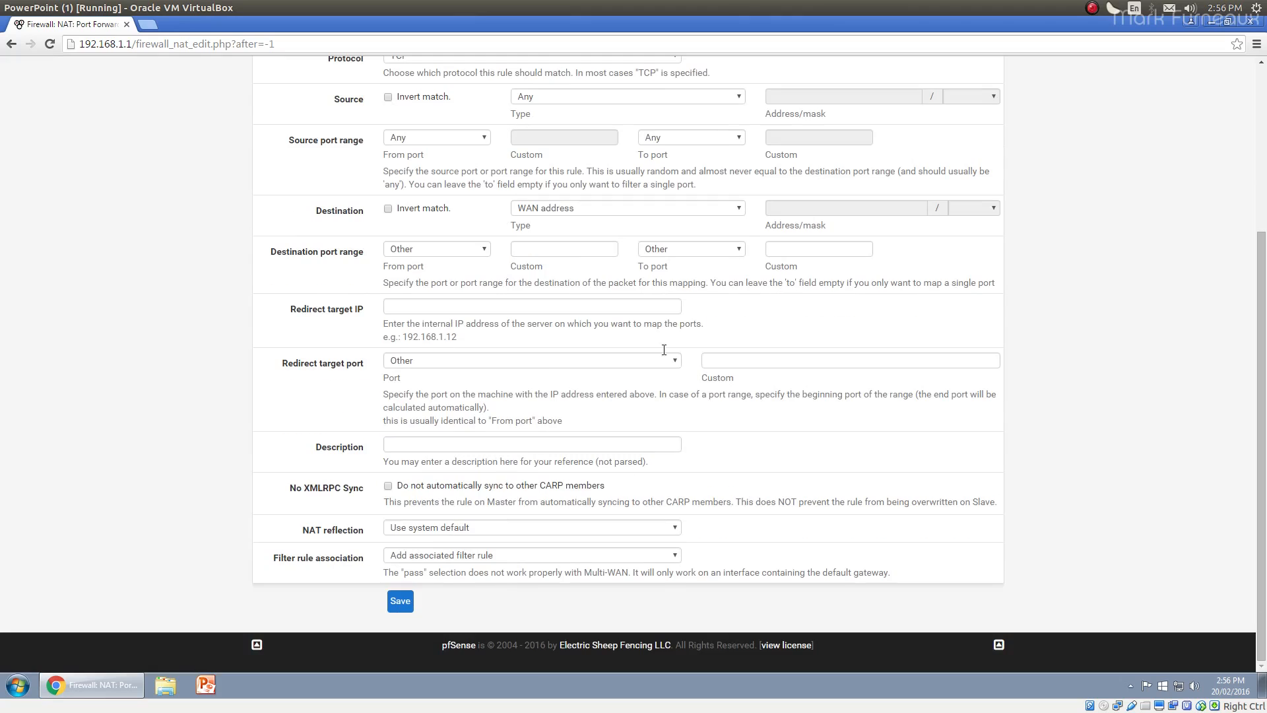
{"action": "scroll", "coordinate": [514, 486], "scroll_direction": "up", "scroll_amount": 3}
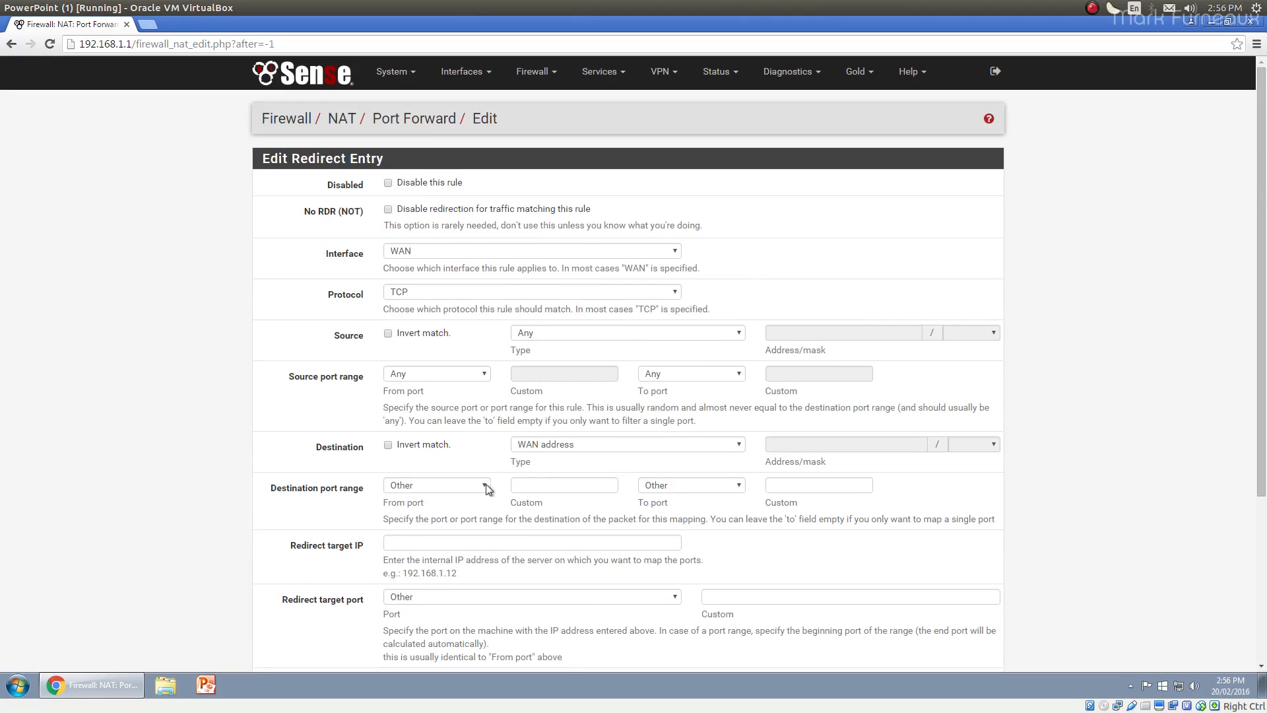
{"action": "key", "text": "alt+Left"}
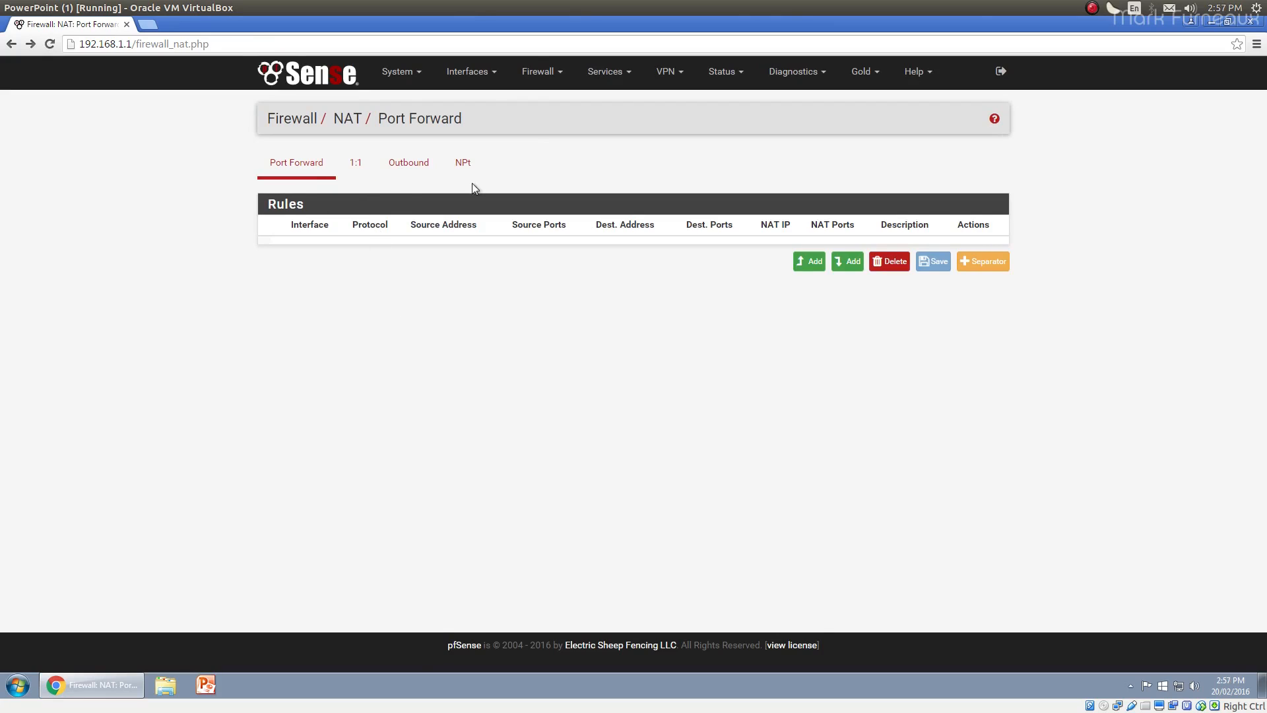
Review the firewall rules for the WAN and LAN interfaces and the floating rules
{"action": "left_click", "coordinate": [538, 74]}
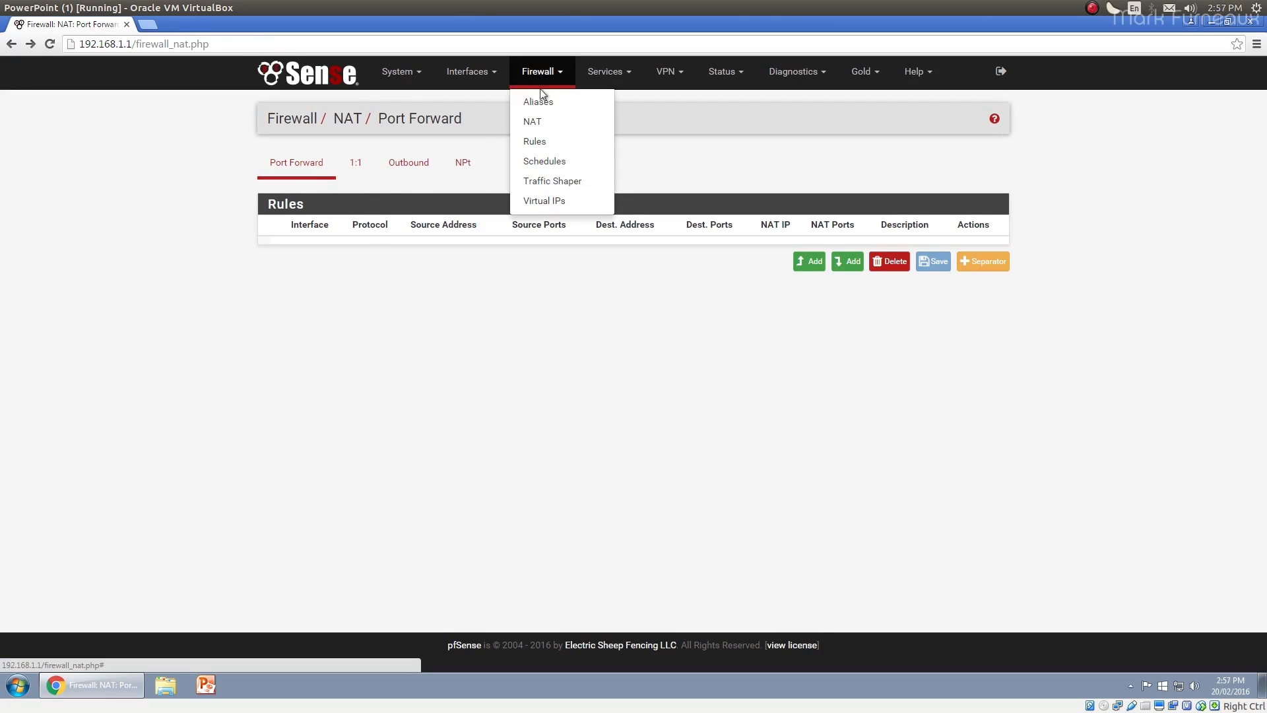
{"action": "left_click", "coordinate": [543, 143]}
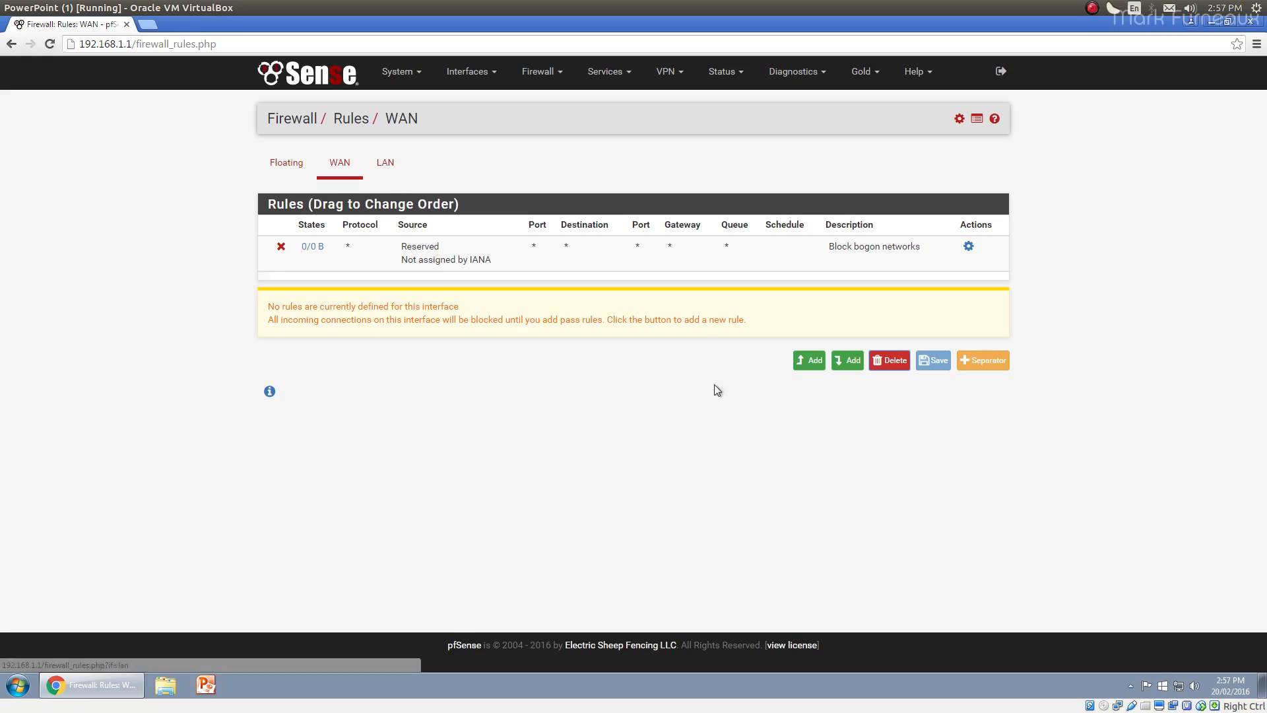
{"action": "left_click", "coordinate": [385, 163]}
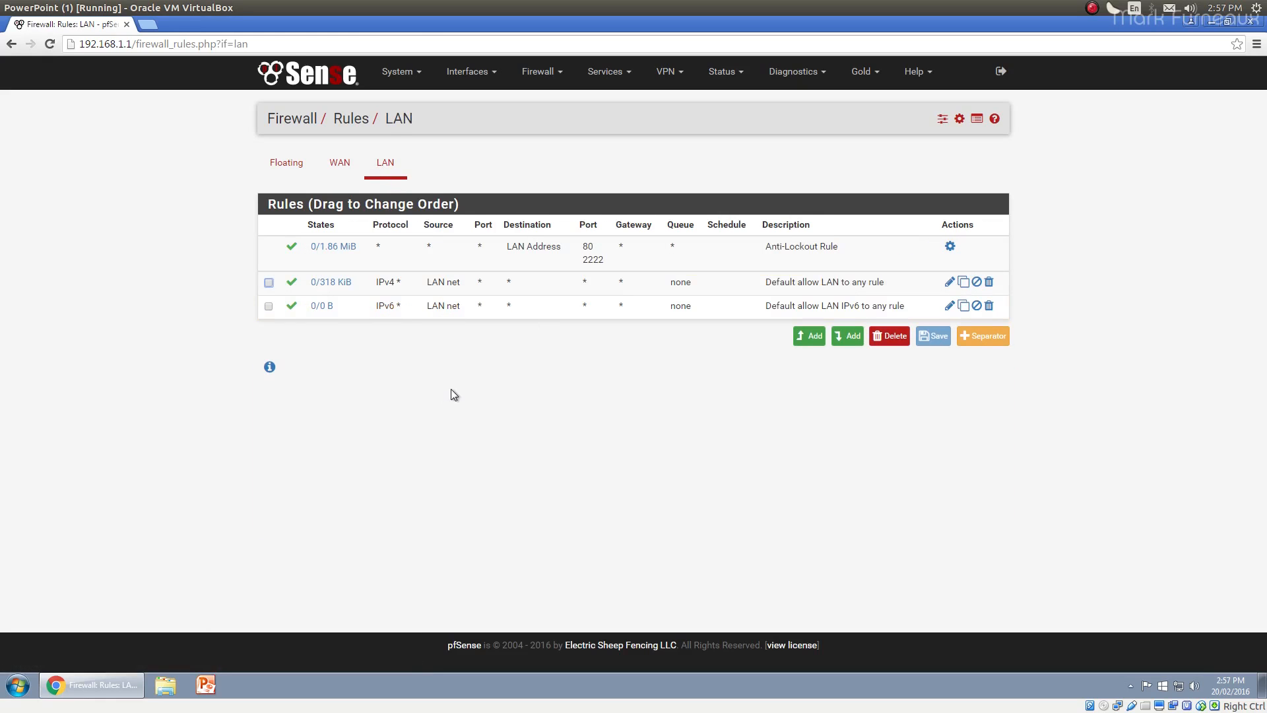
{"action": "left_click", "coordinate": [285, 162]}
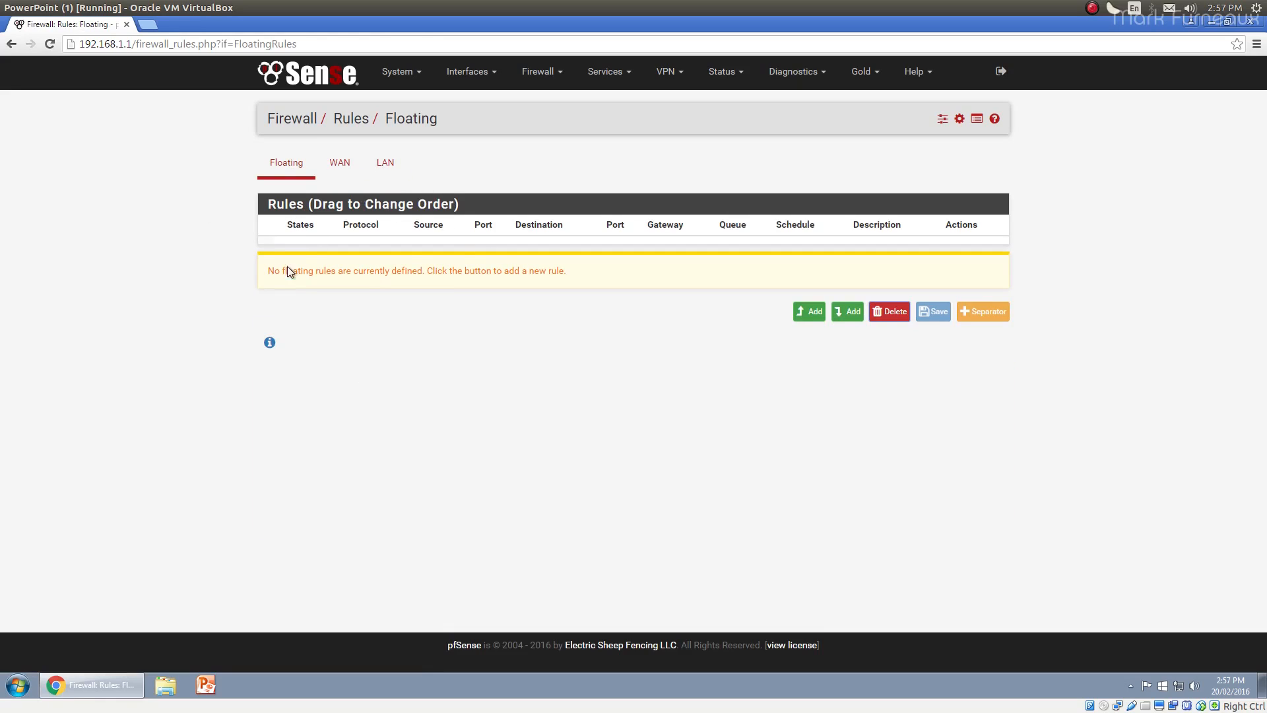
Inspect the state details of the LAN firewall rules and the list of interfaces, and return to the floating rules
{"action": "left_click", "coordinate": [386, 165]}
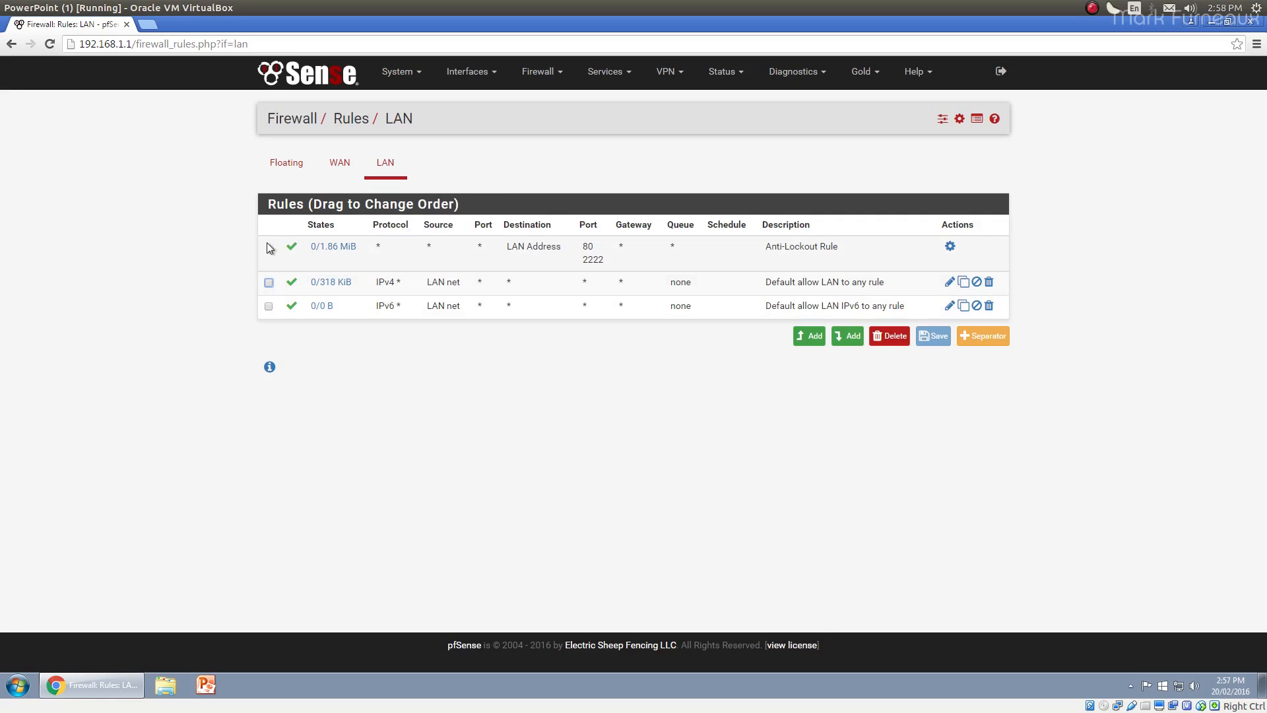
{"action": "mouse_move", "coordinate": [334, 254]}
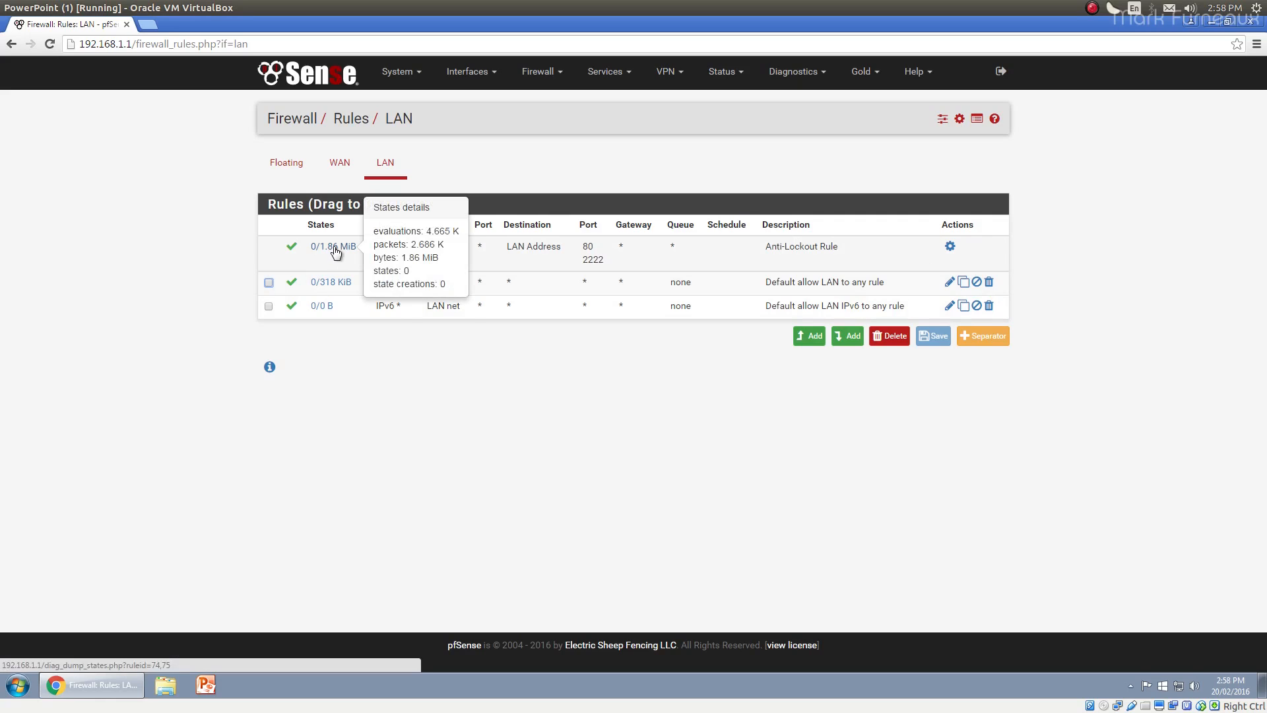
{"action": "mouse_move", "coordinate": [332, 285]}
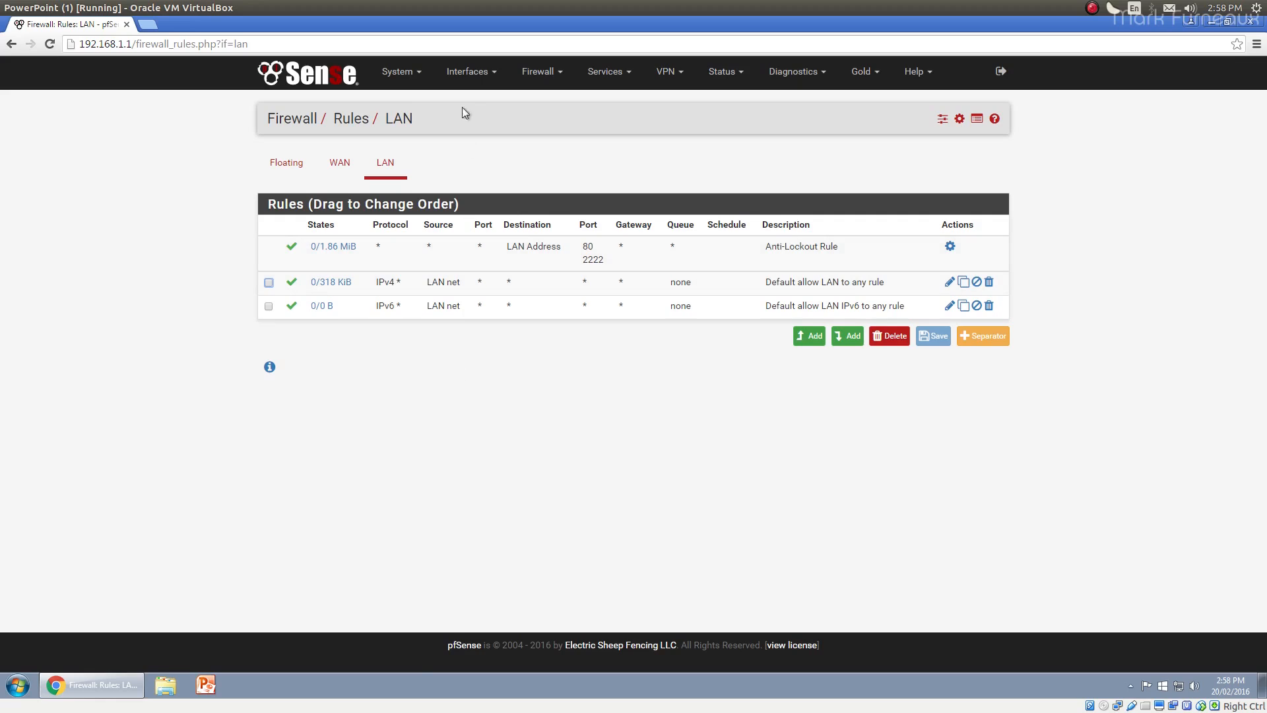
{"action": "left_click", "coordinate": [469, 71]}
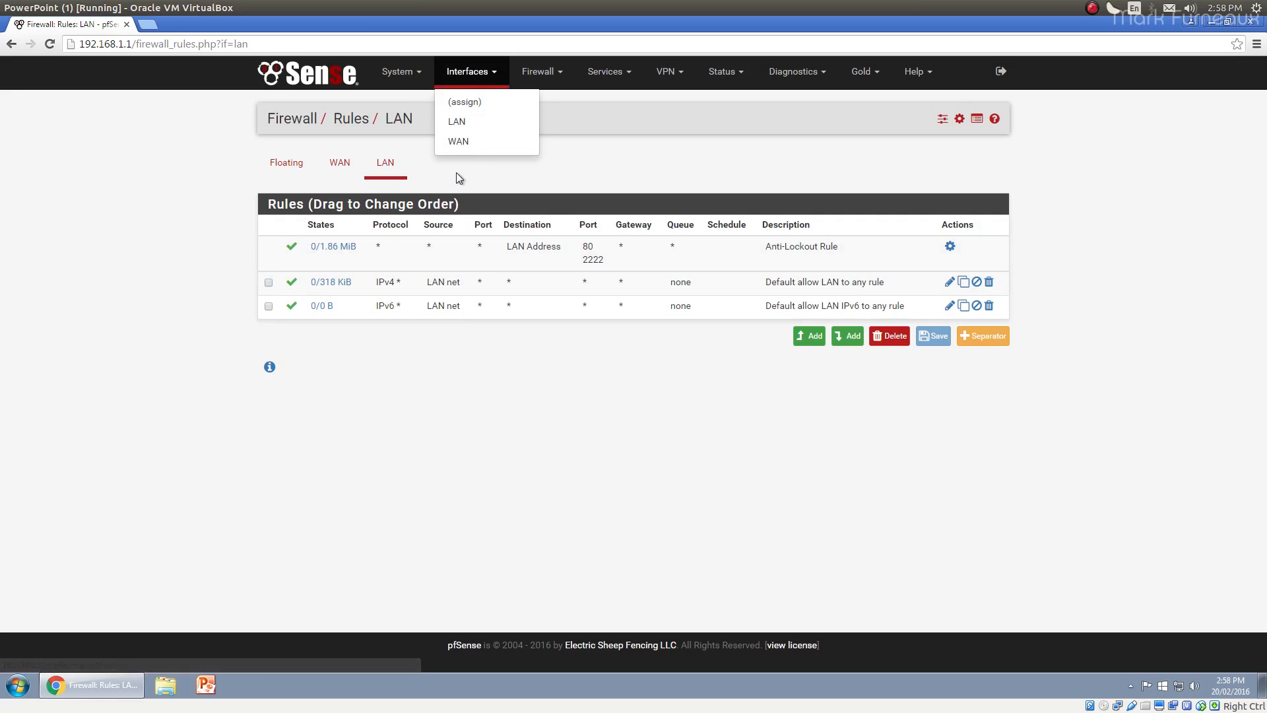
{"action": "left_click", "coordinate": [456, 176]}
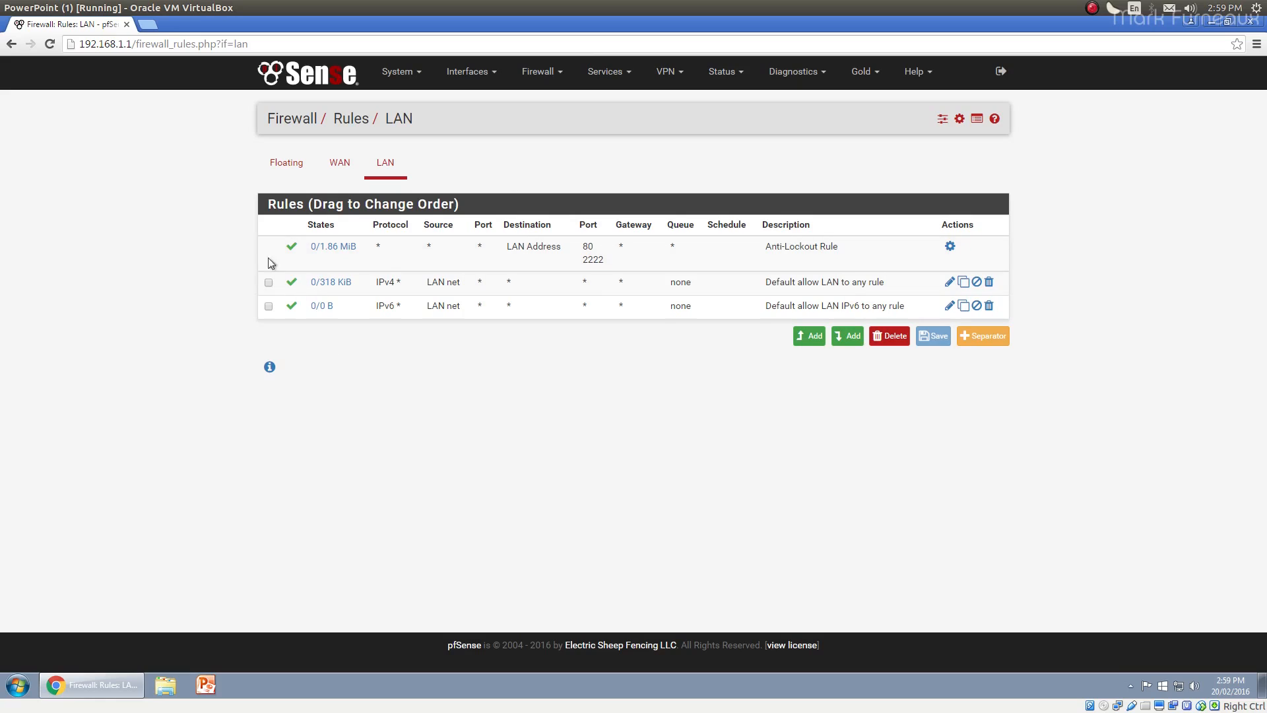
{"action": "left_click", "coordinate": [280, 165]}
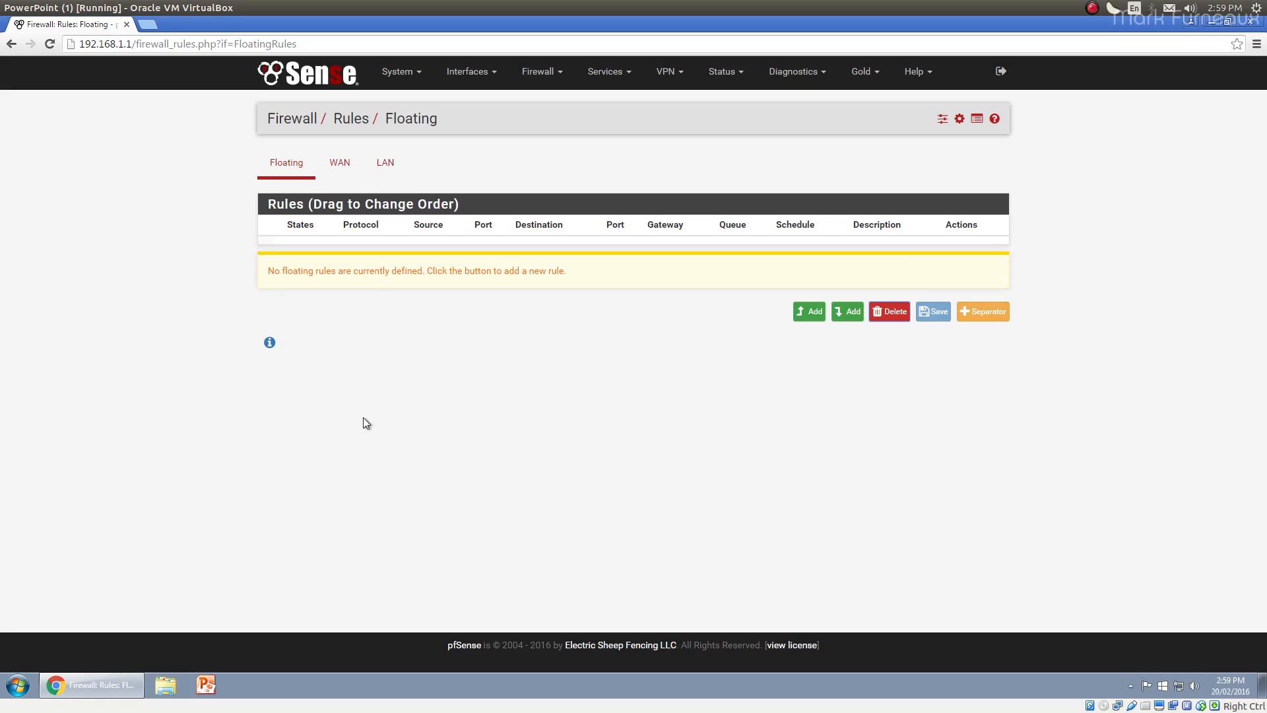
Examine the firewall schedules page and the fields of a new schedule entry
{"action": "left_click", "coordinate": [537, 73]}
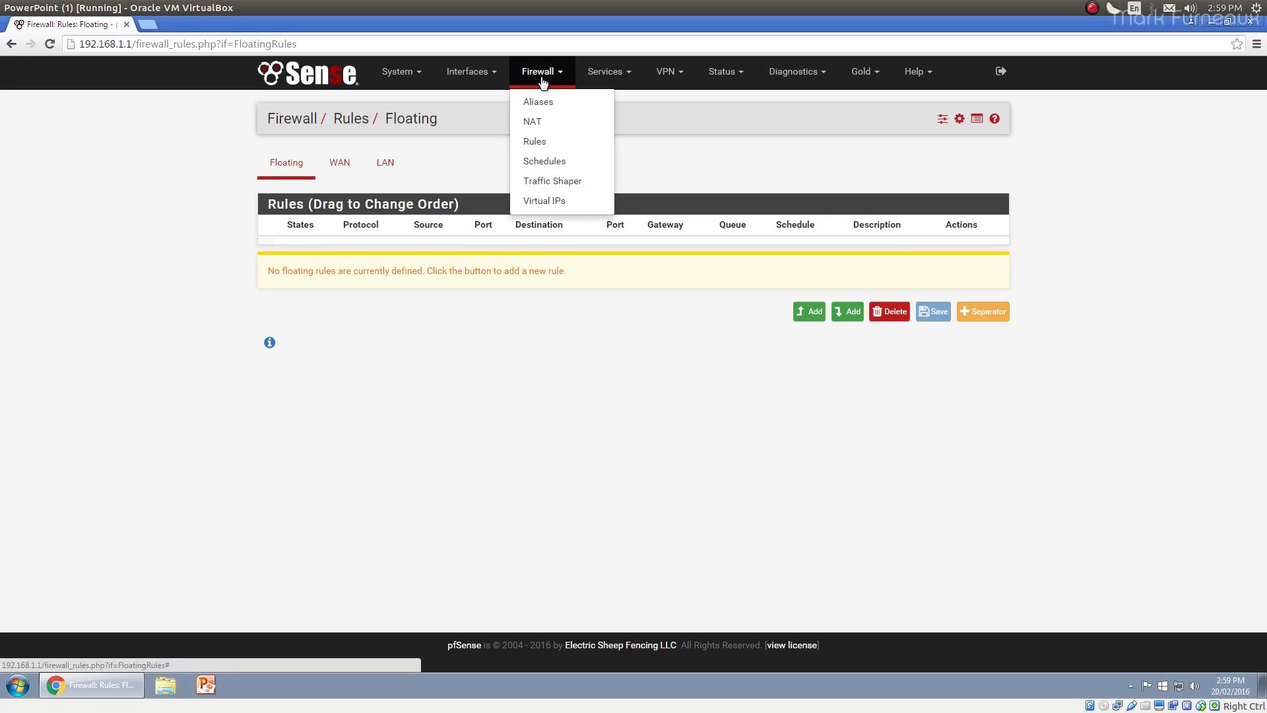
{"action": "left_click", "coordinate": [571, 165]}
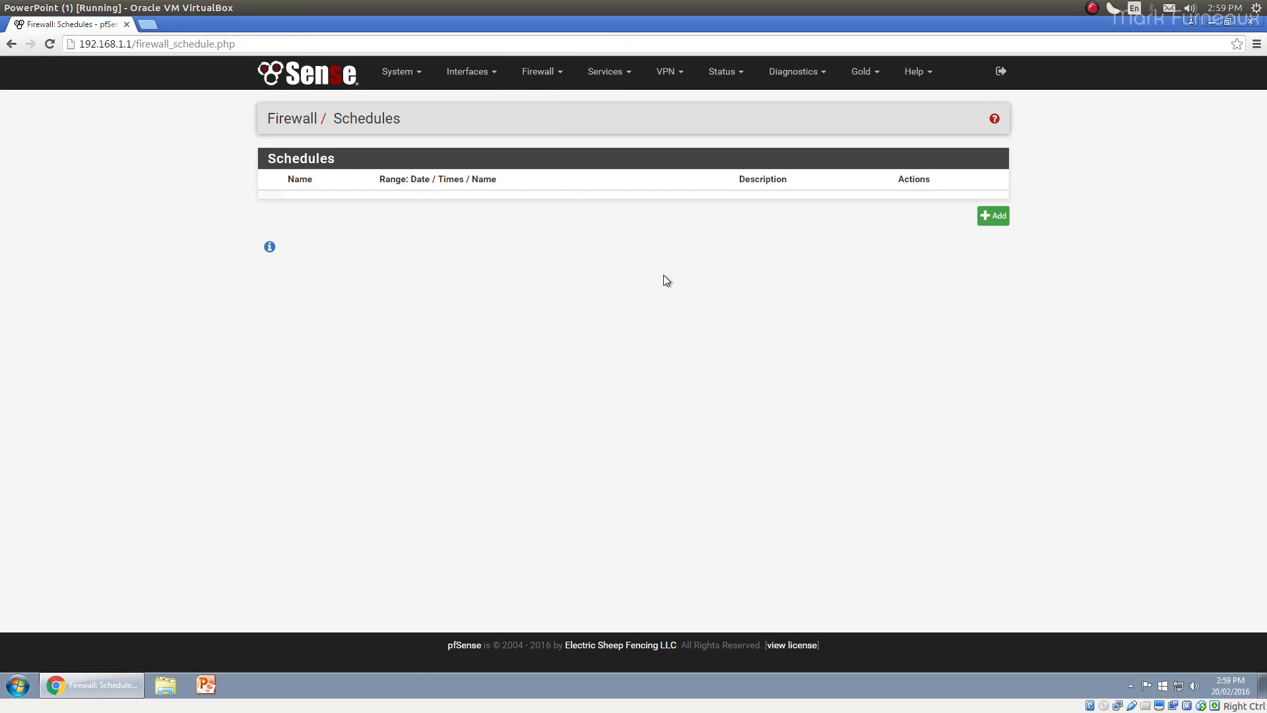
{"action": "left_click", "coordinate": [993, 217]}
{"action": "scroll", "coordinate": [505, 480], "scroll_direction": "down", "scroll_amount": 2}
{"action": "scroll", "coordinate": [535, 468], "scroll_direction": "up", "scroll_amount": 2}
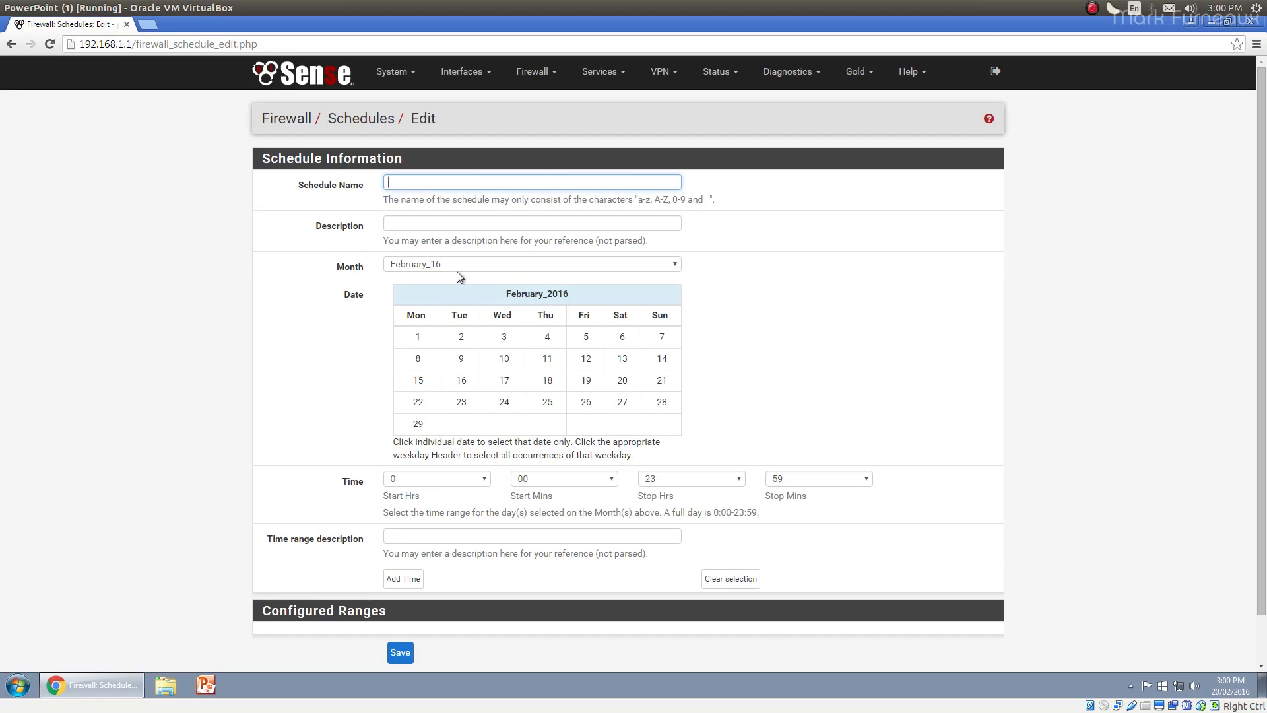
Look through the traffic shaper's interface, queue, wizard and limiter pages
{"action": "left_click", "coordinate": [542, 85]}
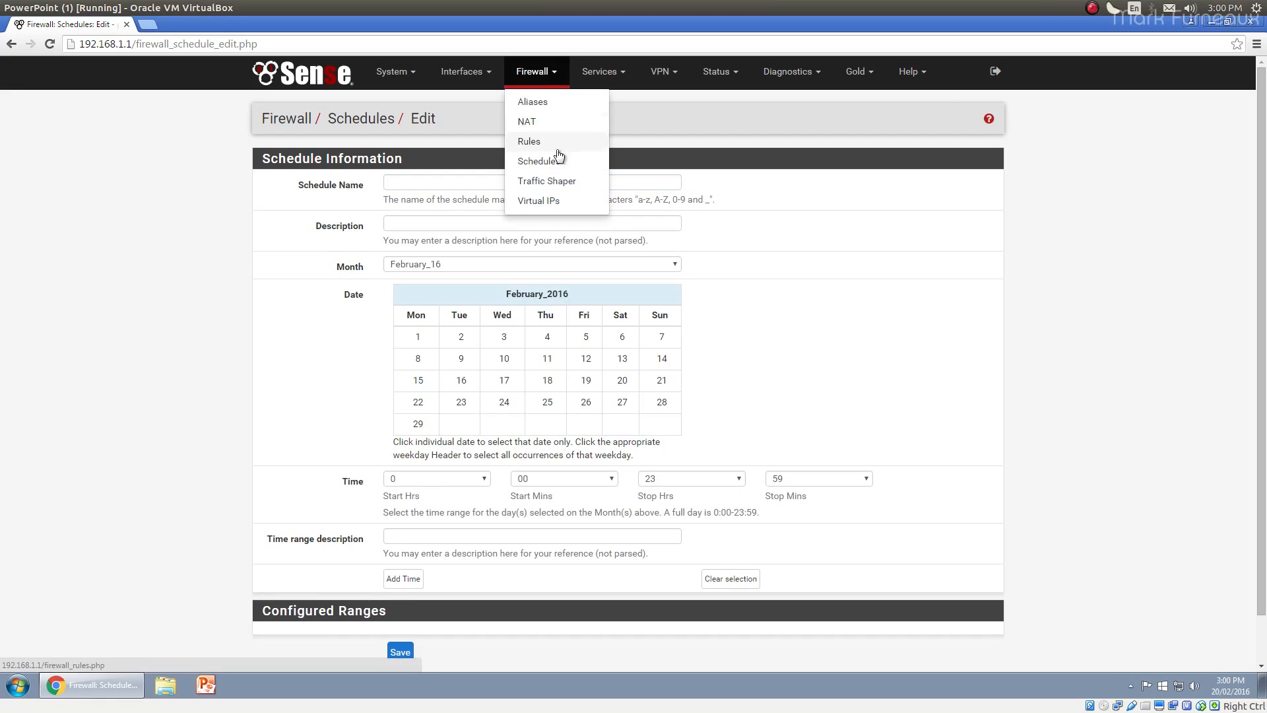
{"action": "left_click", "coordinate": [558, 181]}
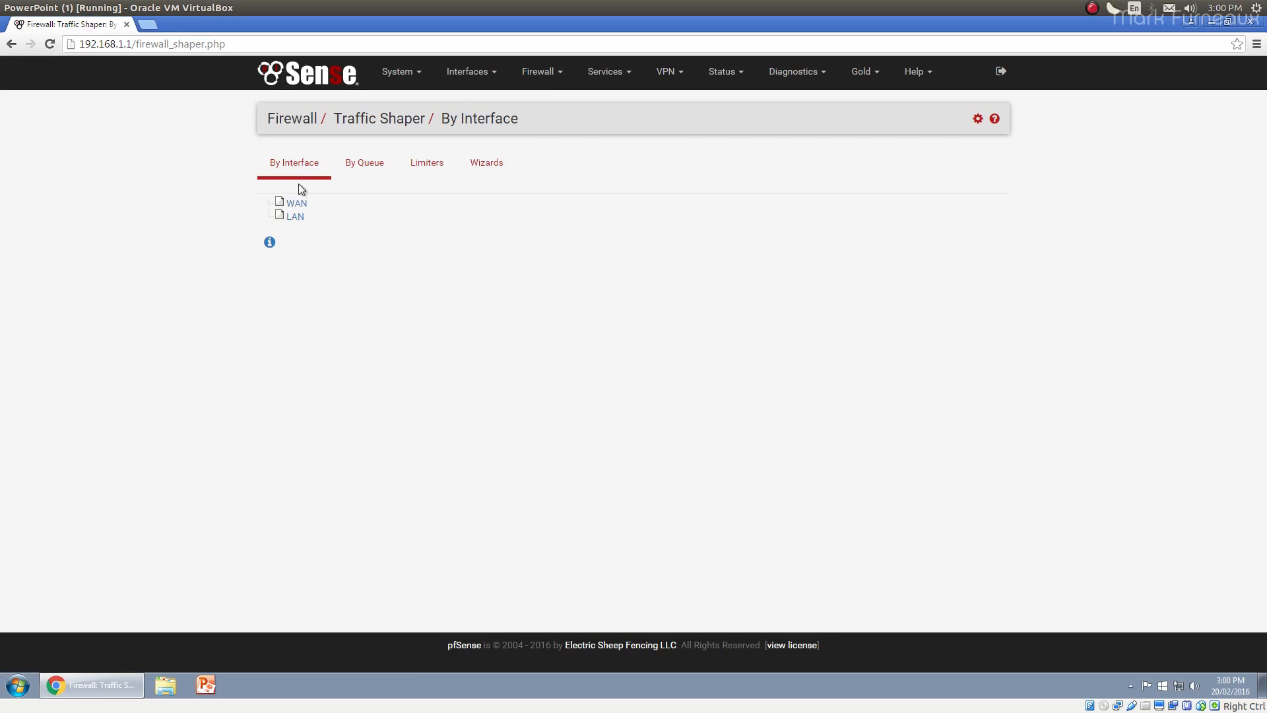
{"action": "left_click", "coordinate": [388, 173]}
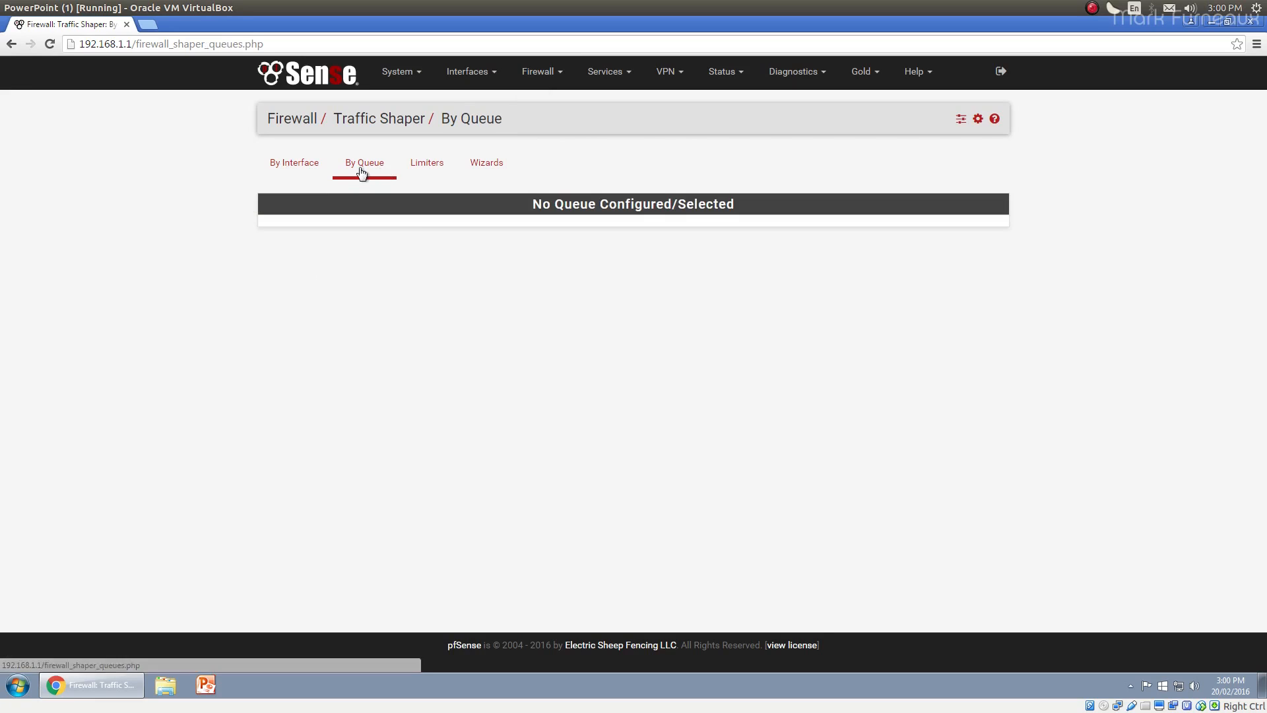
{"action": "left_click", "coordinate": [307, 169]}
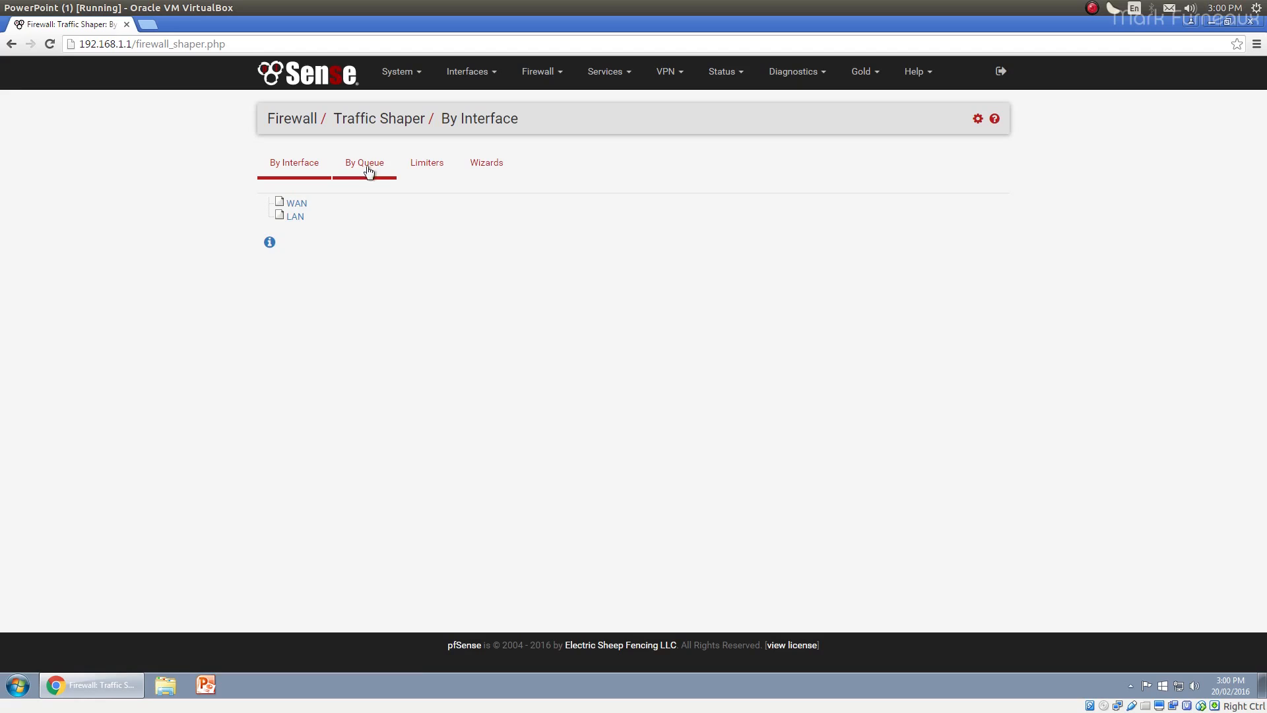
{"action": "left_click", "coordinate": [472, 173]}
{"action": "left_click", "coordinate": [311, 168]}
{"action": "left_click", "coordinate": [487, 163]}
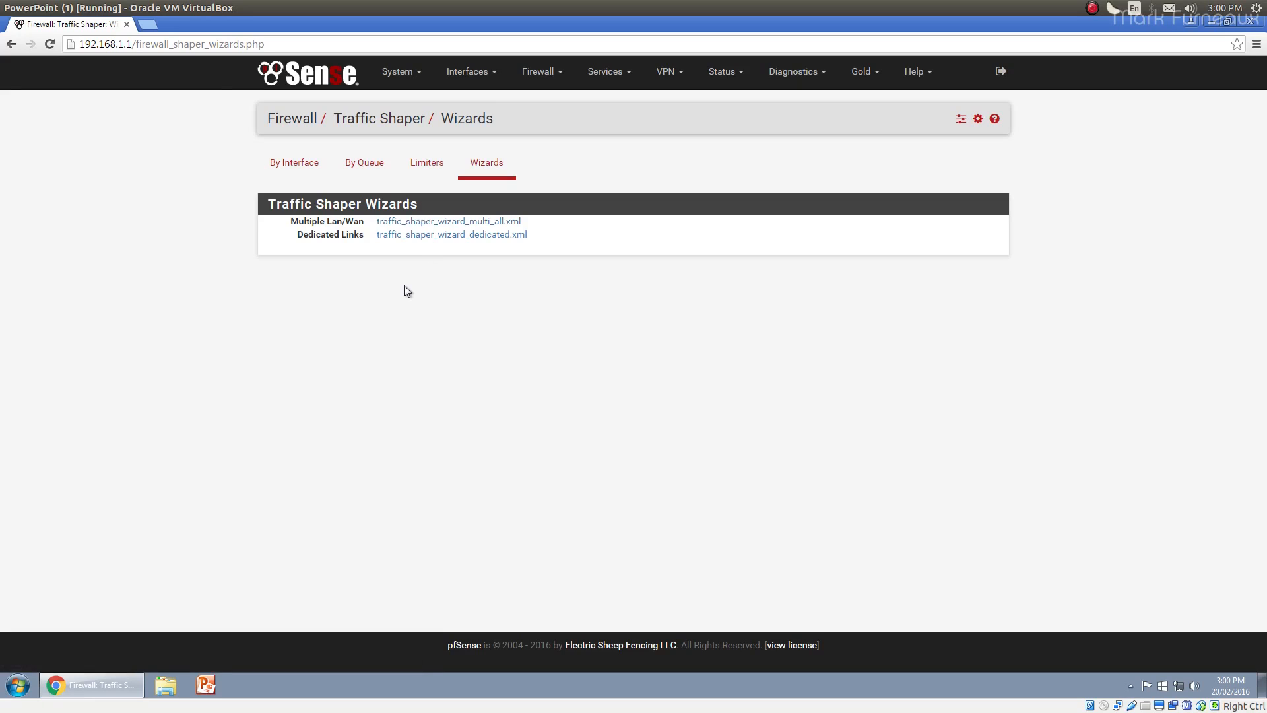
{"action": "left_click", "coordinate": [428, 167]}
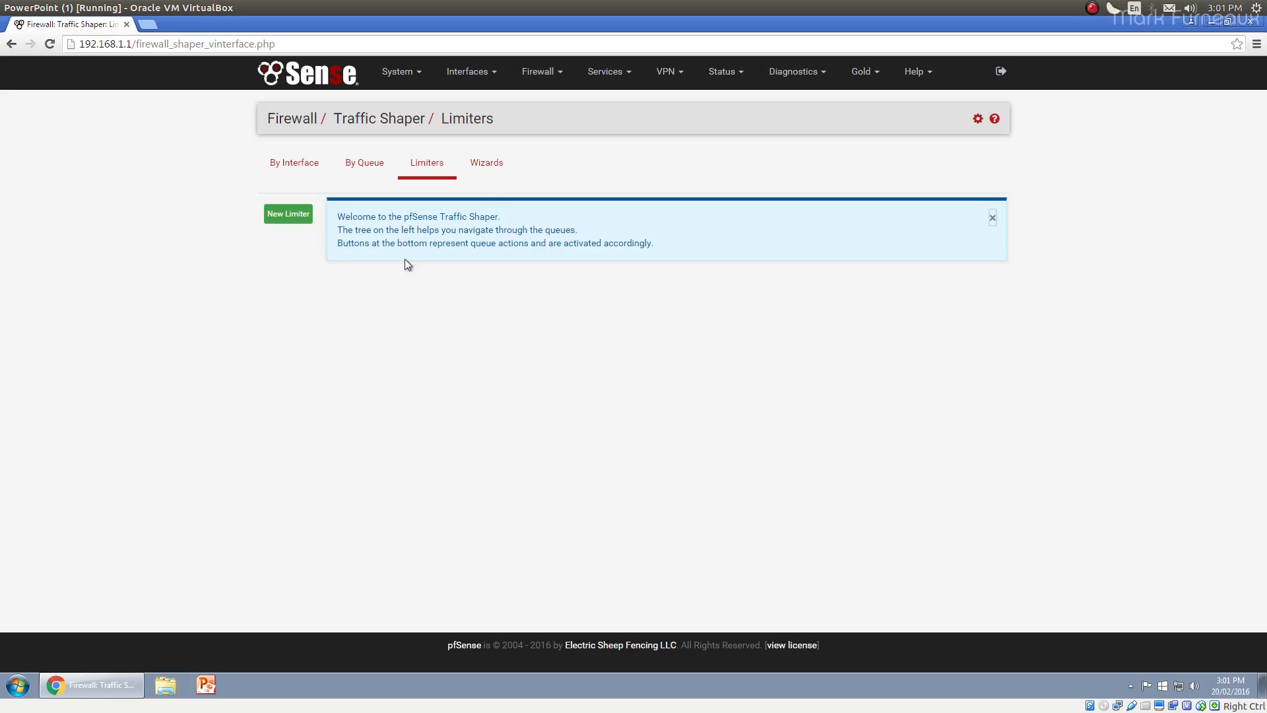
View the firewall's virtual IP address list
{"action": "left_click", "coordinate": [550, 78]}
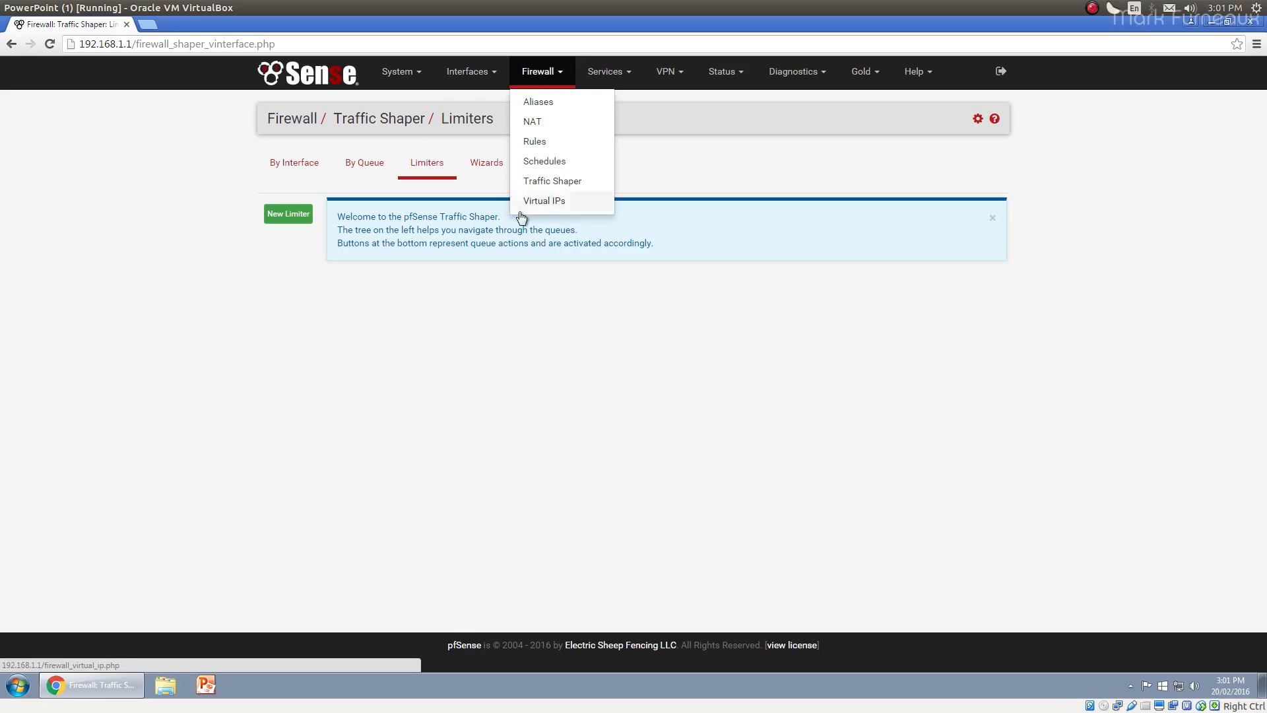
{"action": "left_click", "coordinate": [540, 202]}
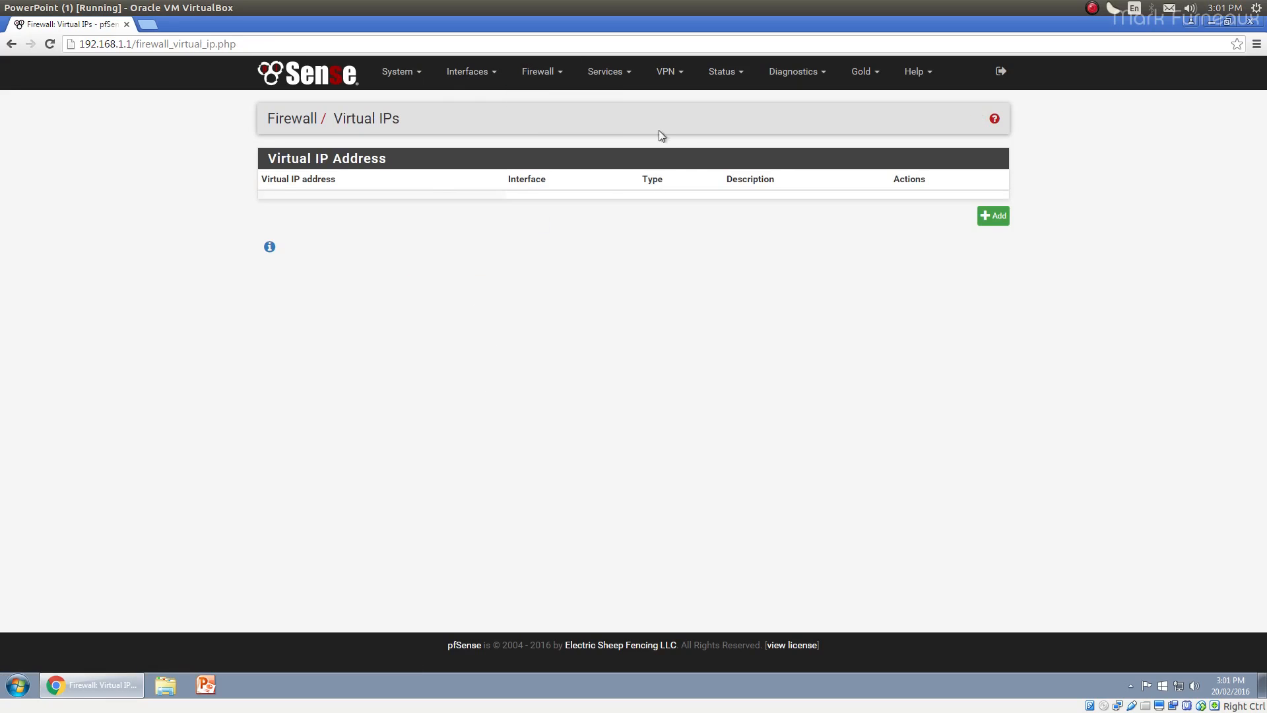
View the captive portal zones page and the DHCP Relay service page
{"action": "left_click", "coordinate": [605, 72]}
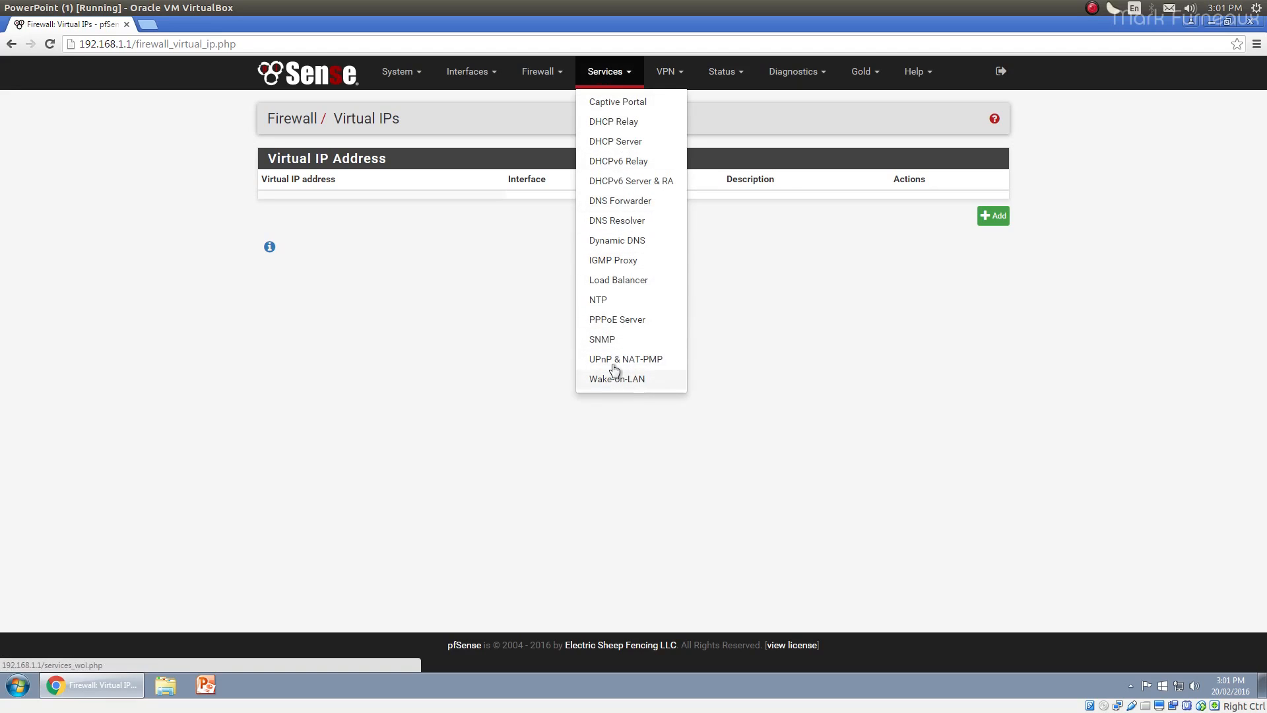
{"action": "left_click", "coordinate": [656, 105]}
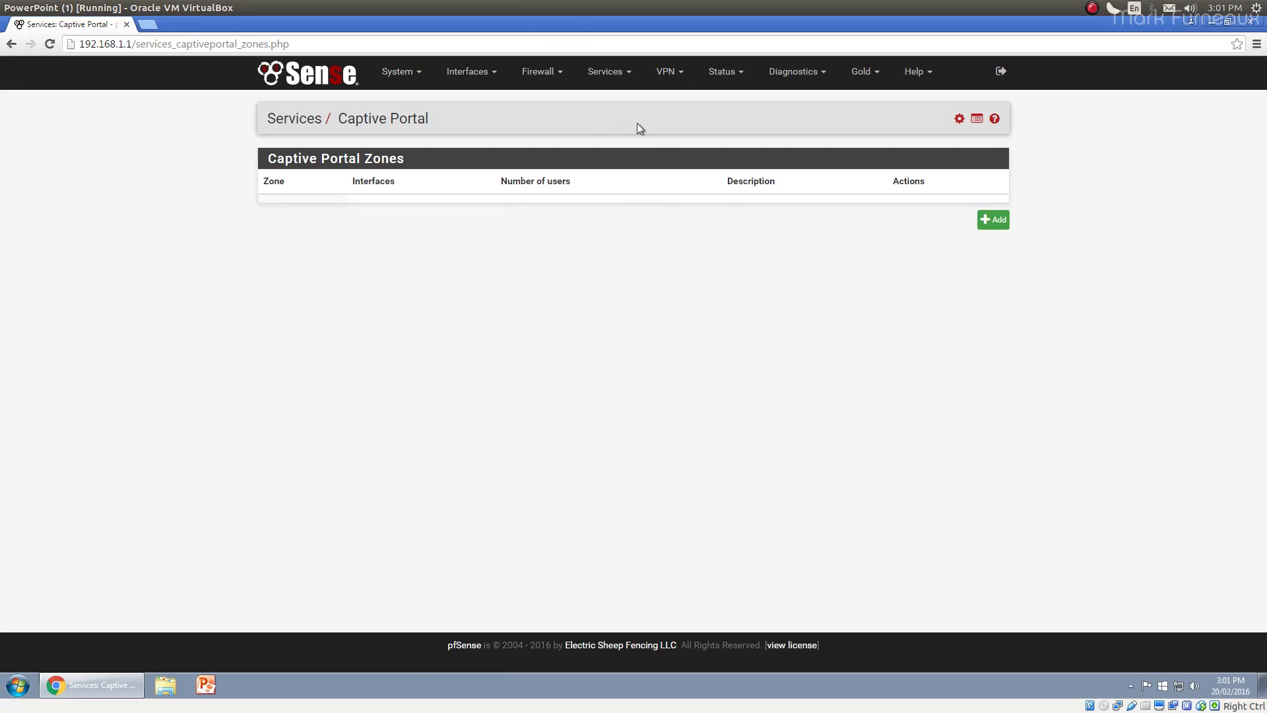
{"action": "left_click", "coordinate": [605, 71]}
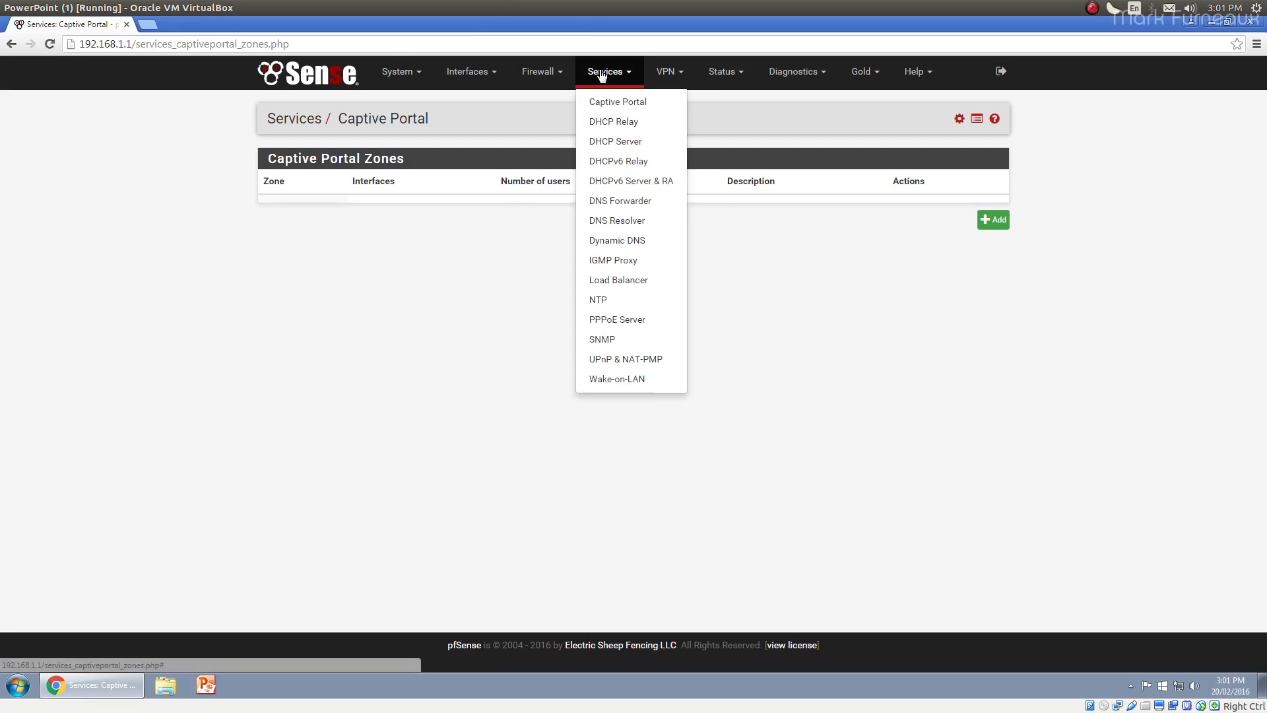
{"action": "left_click", "coordinate": [644, 125]}
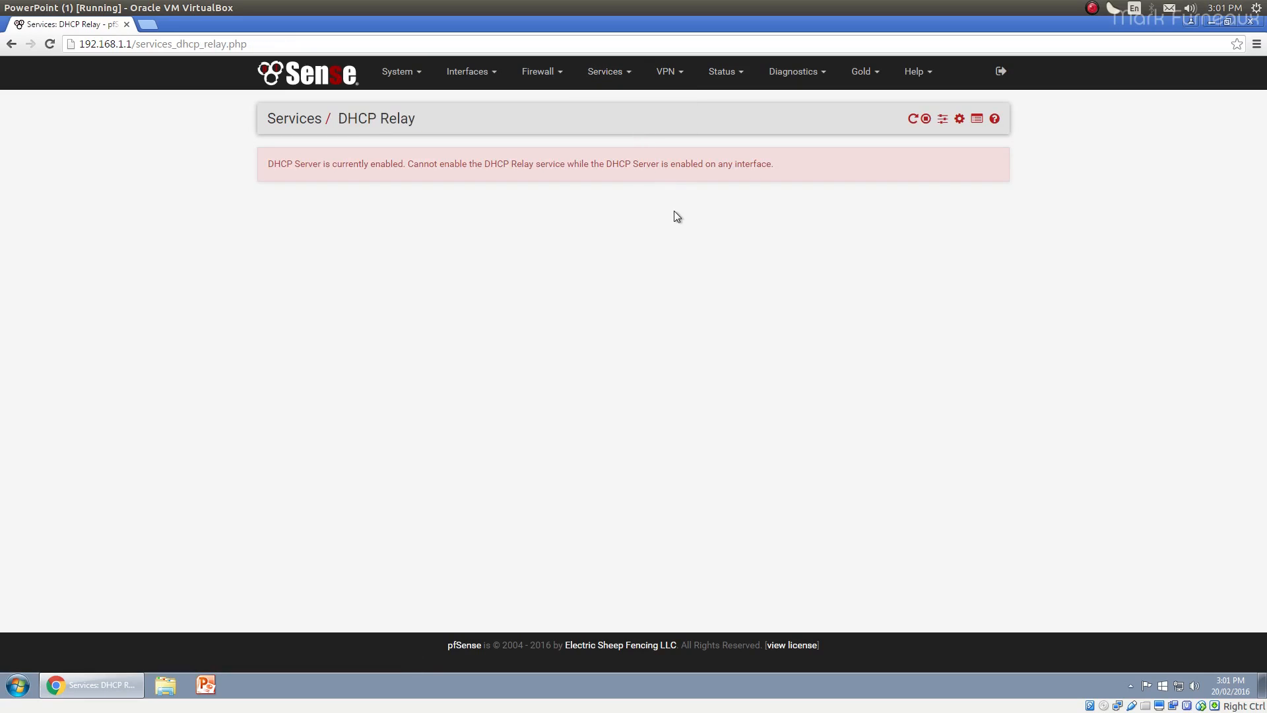
{"action": "left_click", "coordinate": [610, 76]}
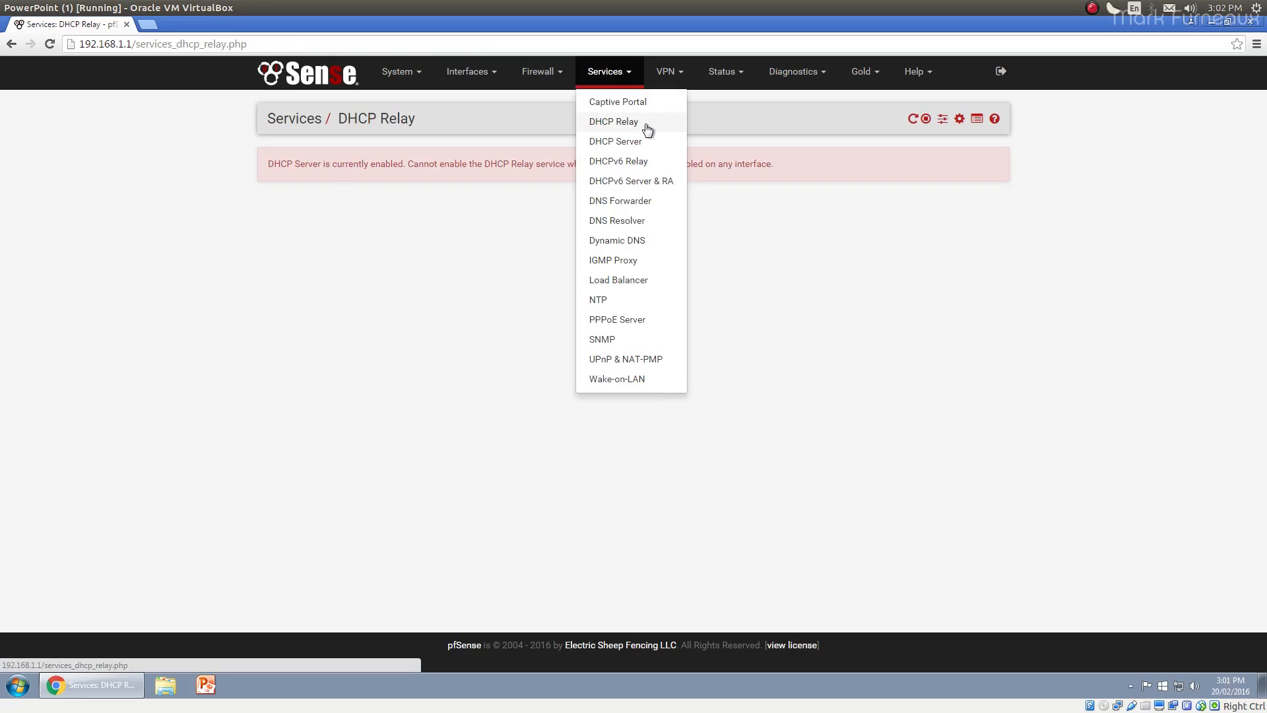
{"action": "left_click", "coordinate": [451, 242]}
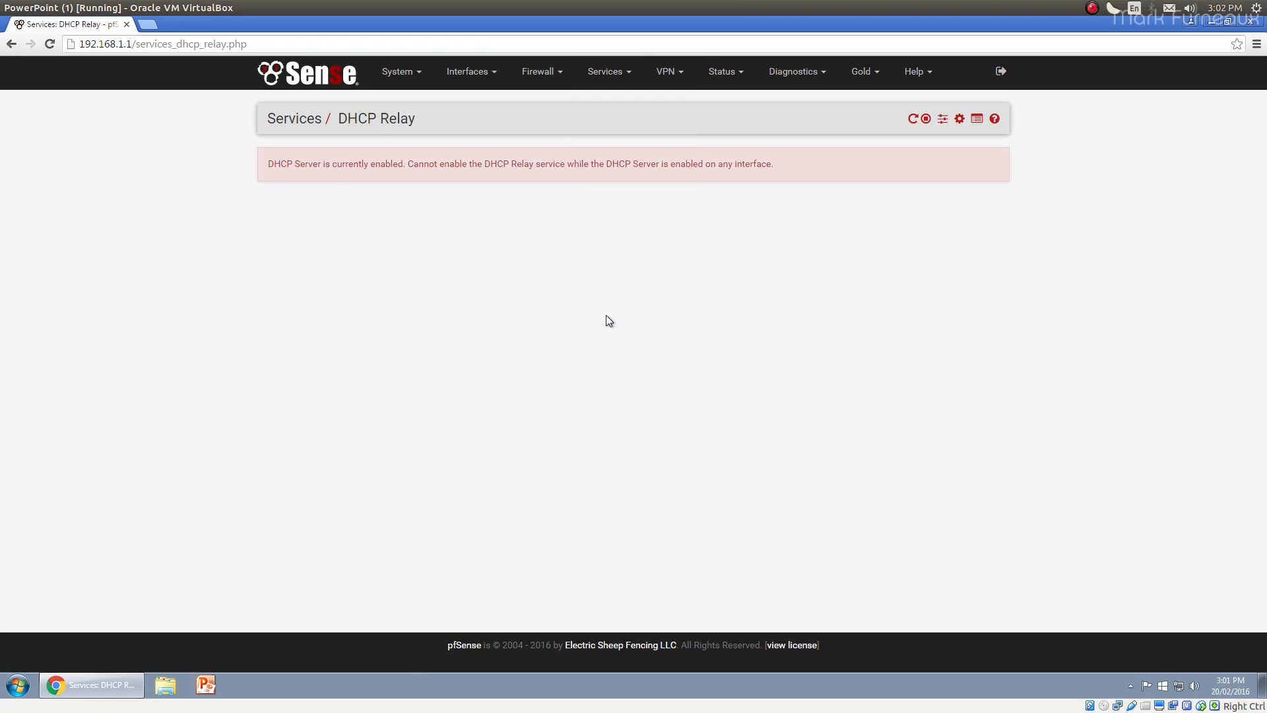
Examine the DHCP server settings for the LAN interface, from the general options through the static mappings
{"action": "left_click", "coordinate": [615, 73]}
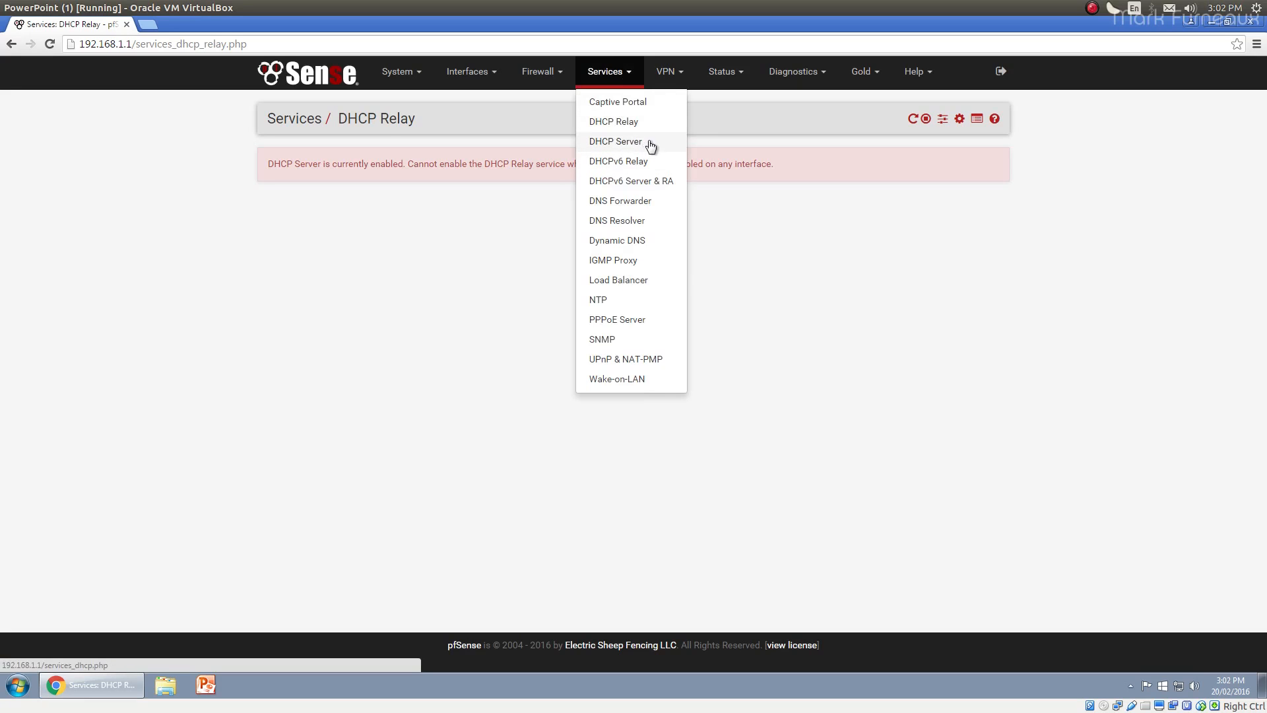
{"action": "left_click", "coordinate": [648, 142]}
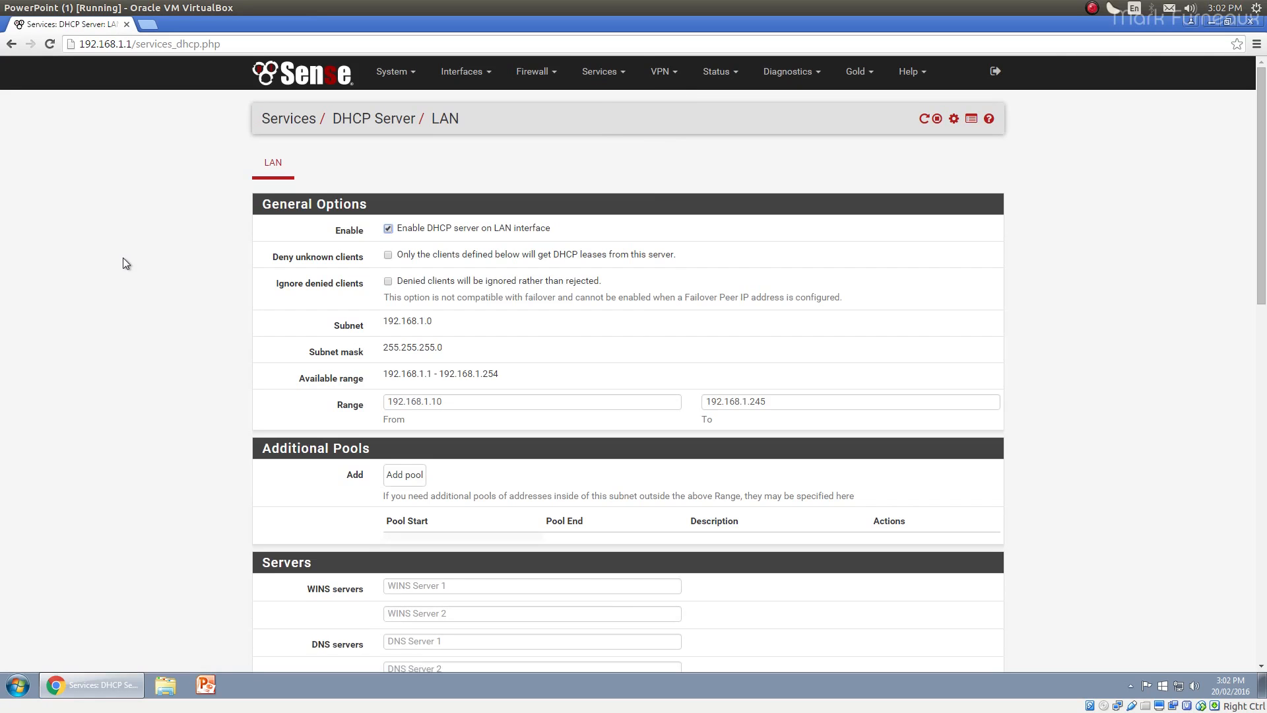
{"action": "scroll", "coordinate": [109, 259], "scroll_direction": "down", "scroll_amount": 15}
{"action": "scroll", "coordinate": [102, 264], "scroll_direction": "up", "scroll_amount": 8}
{"action": "scroll", "coordinate": [100, 267], "scroll_direction": "up", "scroll_amount": 7}
{"action": "scroll", "coordinate": [107, 262], "scroll_direction": "down", "scroll_amount": 12}
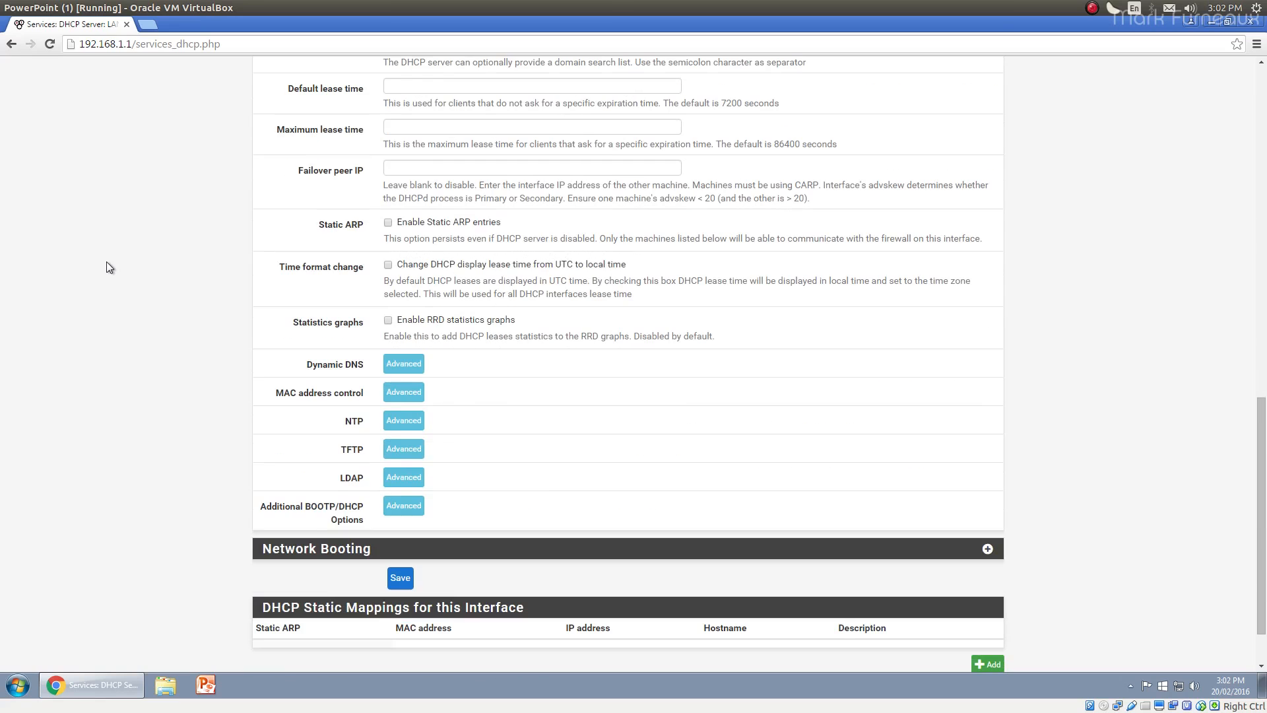
{"action": "scroll", "coordinate": [491, 571], "scroll_direction": "up", "scroll_amount": 12}
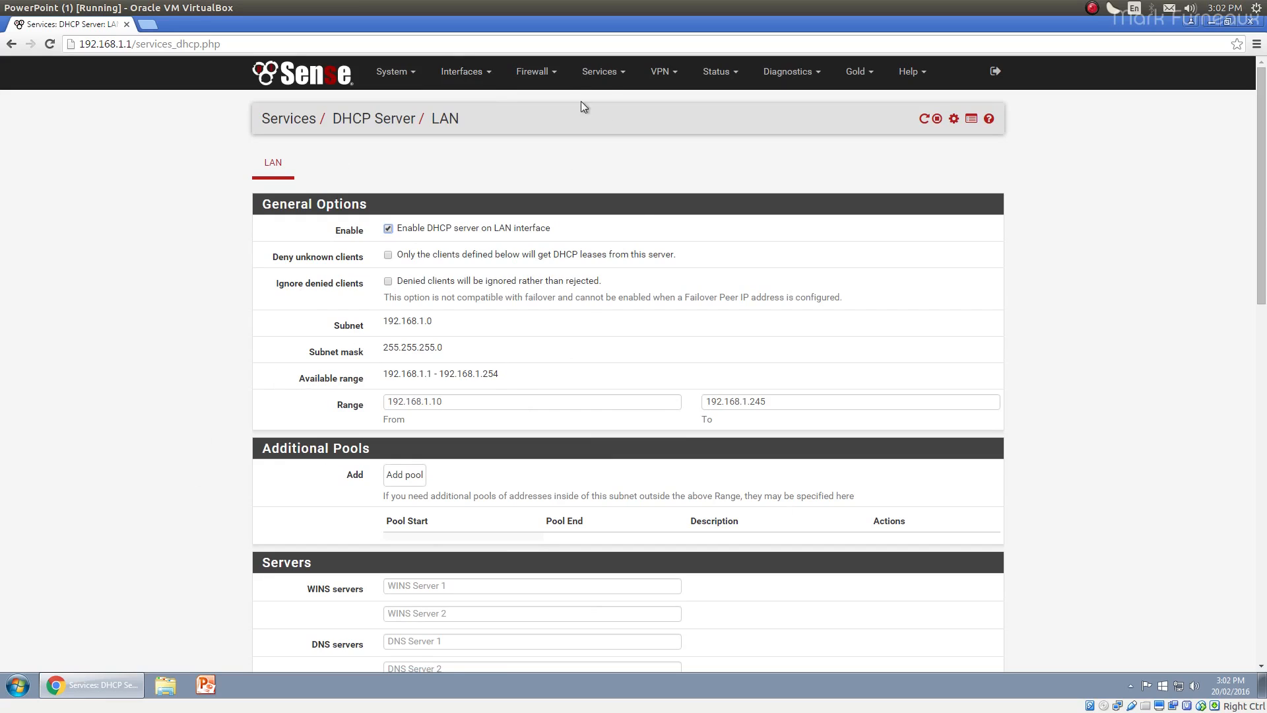
View the DHCPv6 Relay configuration and the DHCPv6 Server & RA page
{"action": "left_click", "coordinate": [602, 80]}
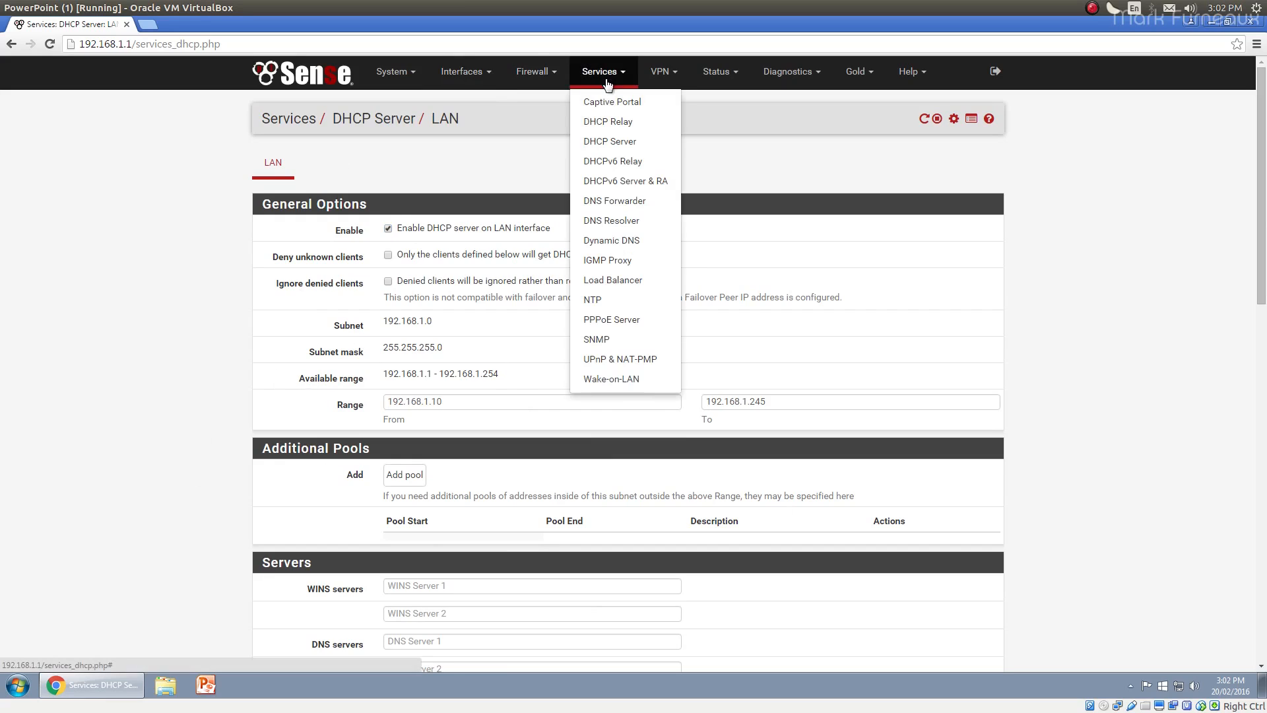
{"action": "left_click", "coordinate": [643, 165]}
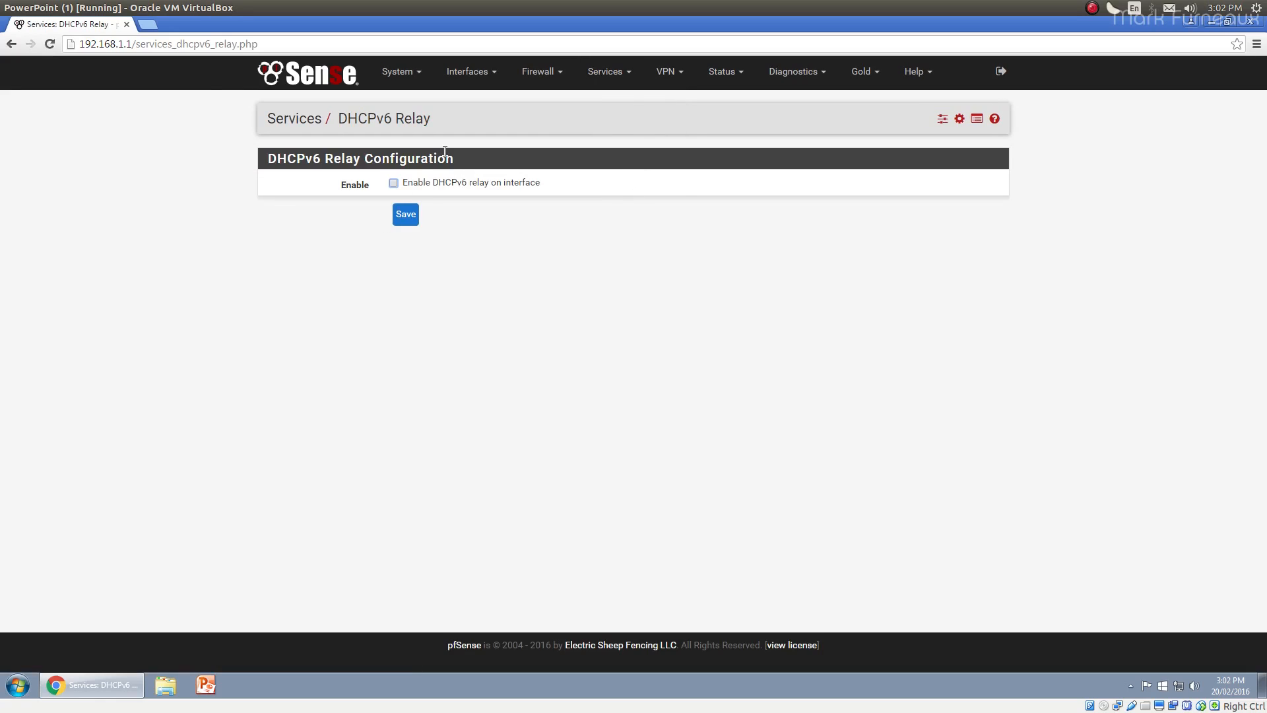
{"action": "left_click", "coordinate": [609, 78]}
{"action": "left_click", "coordinate": [653, 189]}
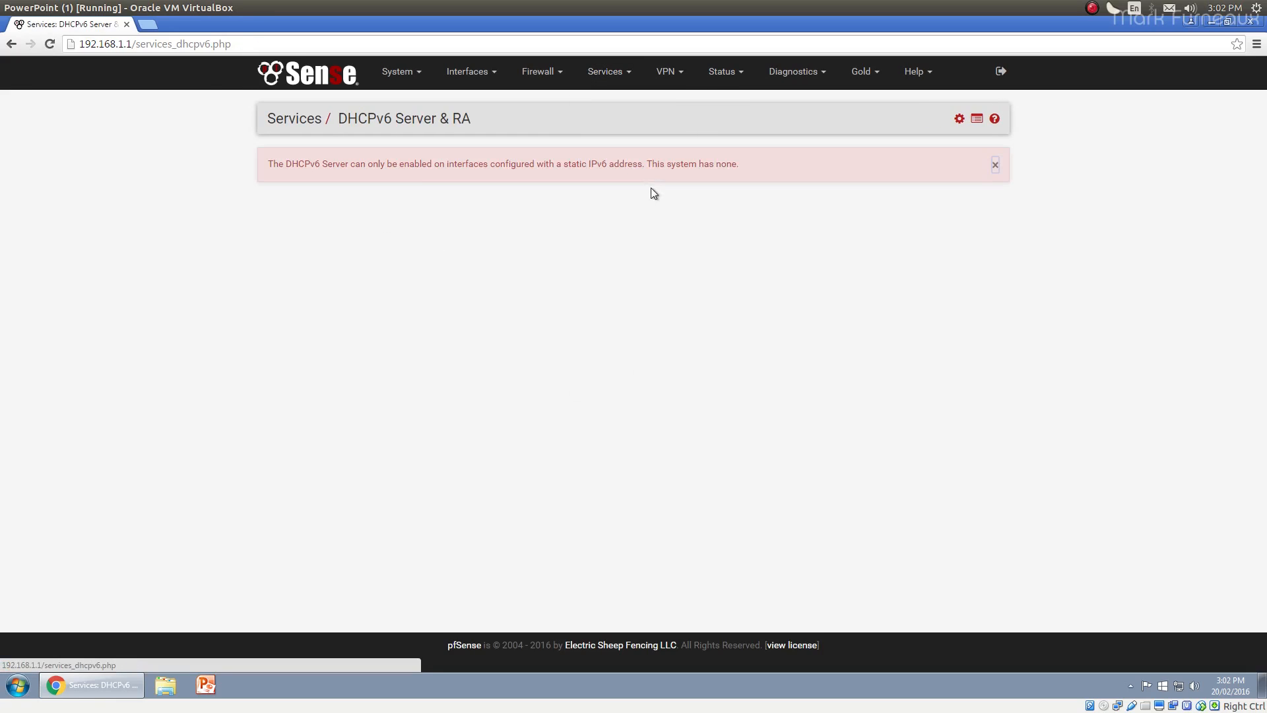
Compare the DNS Forwarder options with the DNS Resolver's general settings, finishing on the resolver page
{"action": "left_click", "coordinate": [603, 76]}
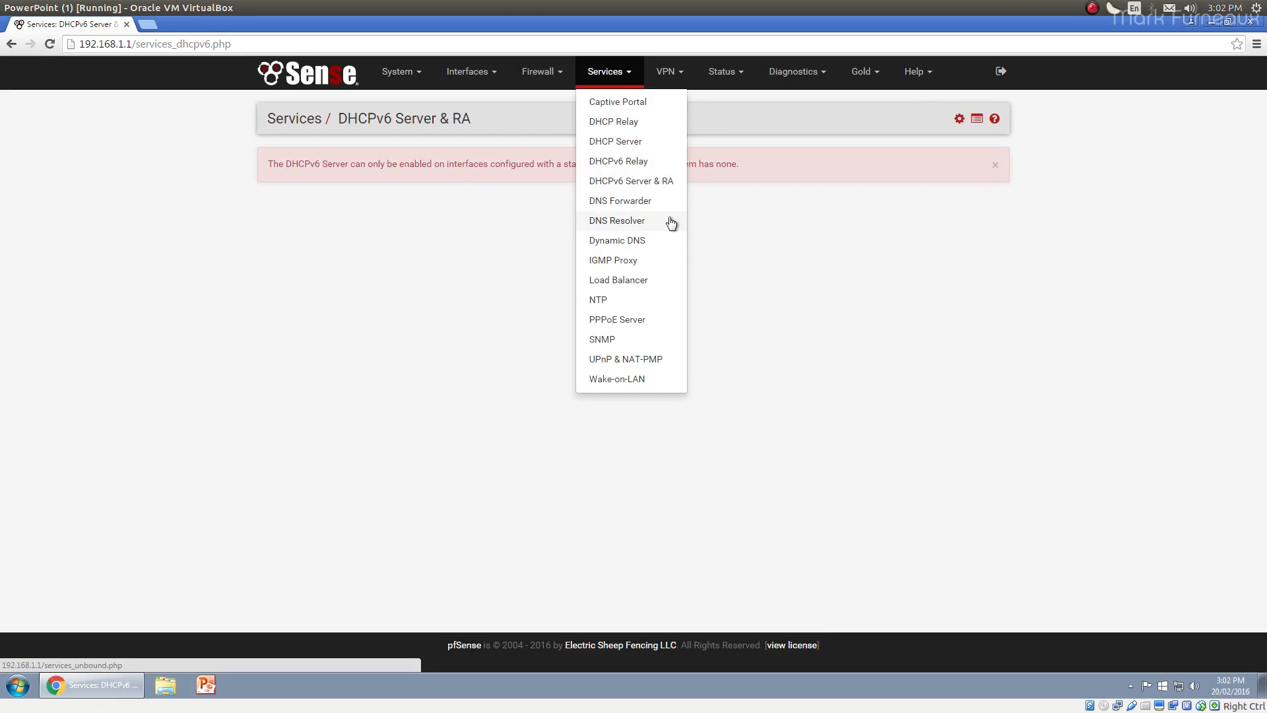
{"action": "left_click", "coordinate": [670, 202]}
{"action": "left_click", "coordinate": [626, 77]}
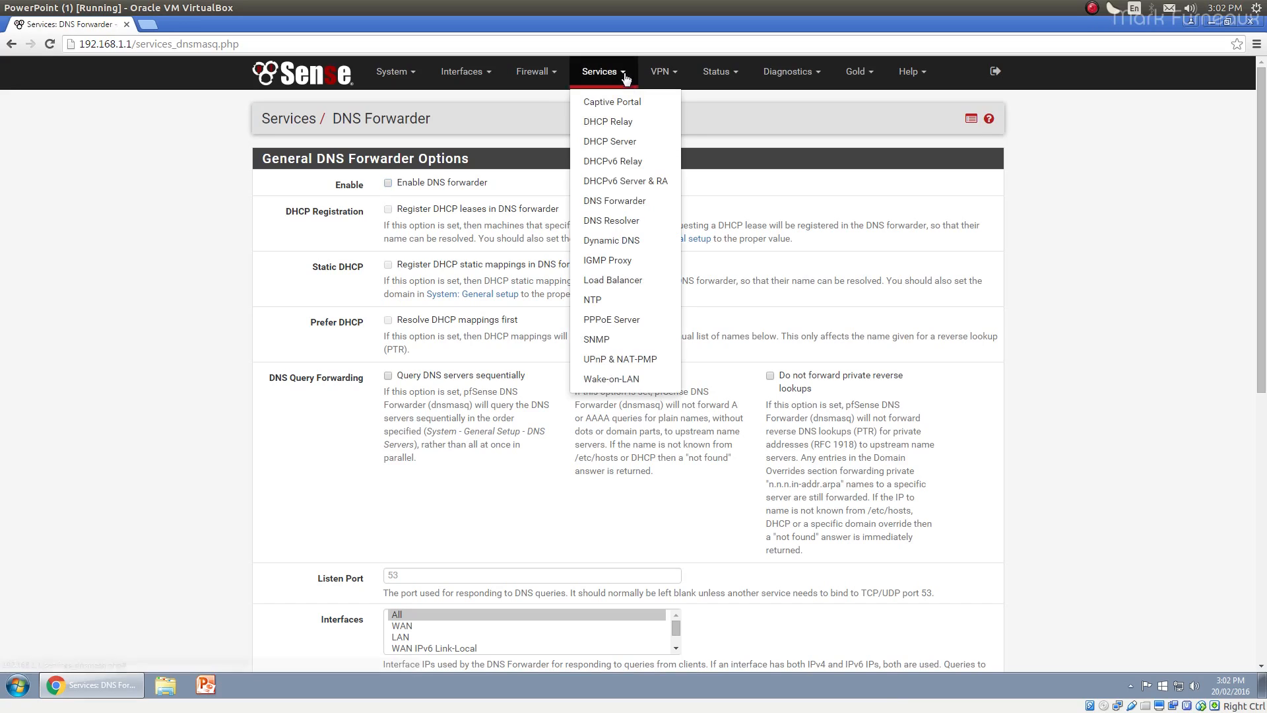
{"action": "left_click", "coordinate": [646, 221]}
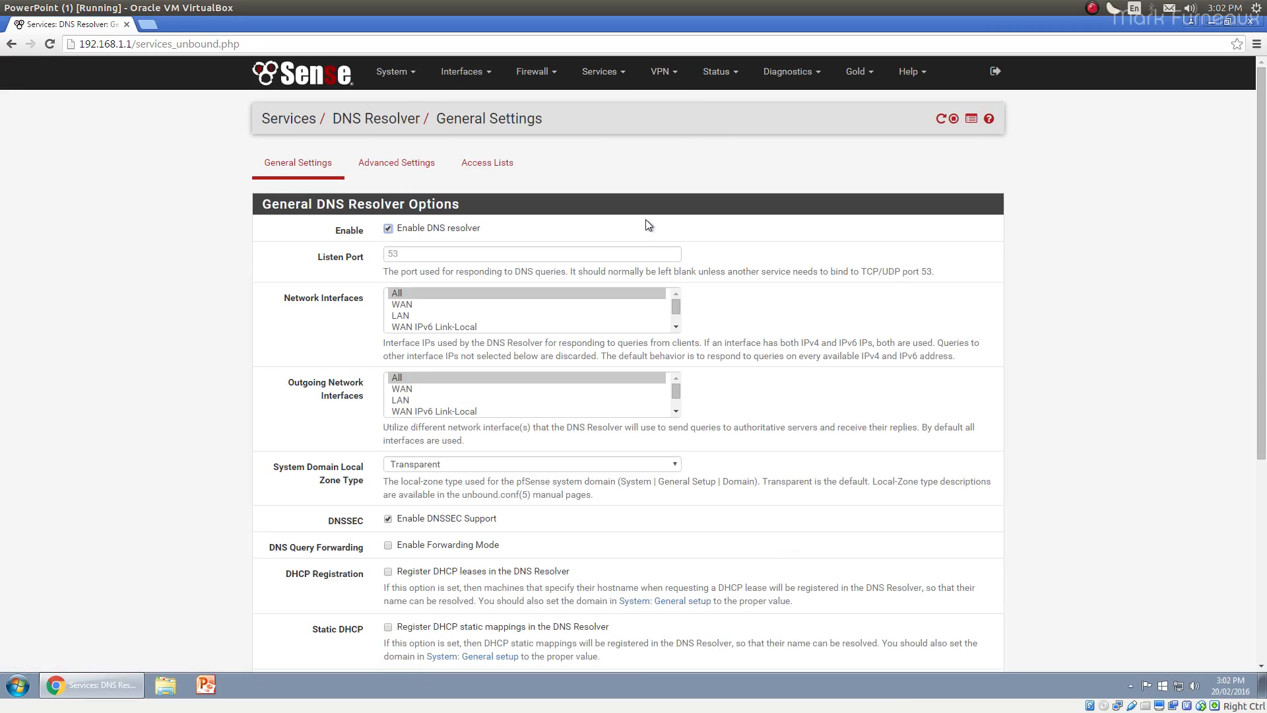
{"action": "left_click", "coordinate": [631, 78]}
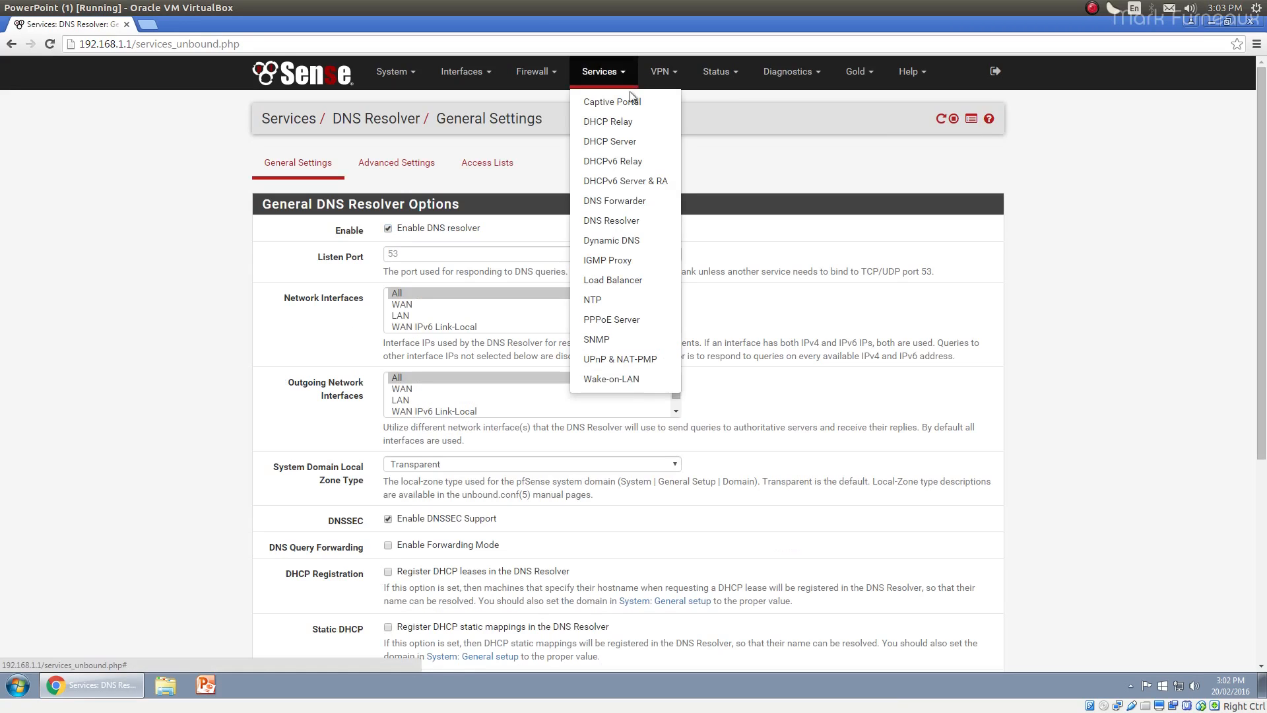
{"action": "left_click", "coordinate": [653, 206]}
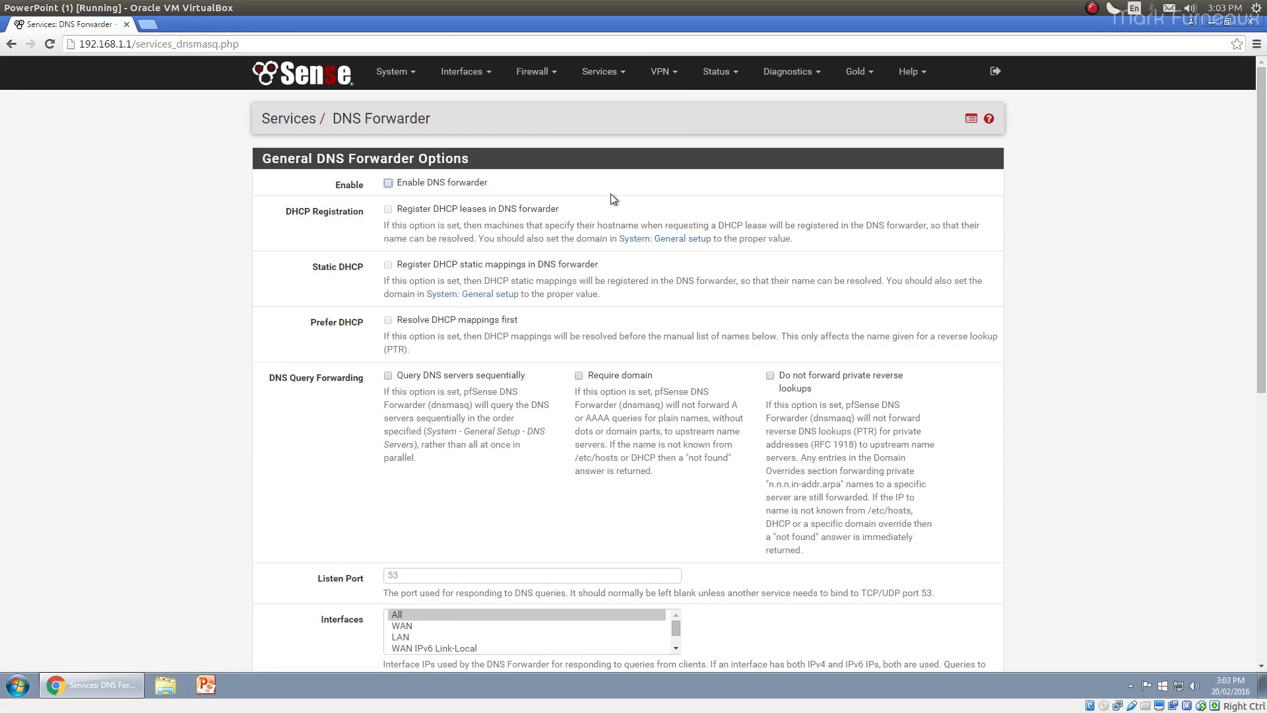
{"action": "scroll", "coordinate": [390, 309], "scroll_direction": "down", "scroll_amount": 1}
{"action": "scroll", "coordinate": [462, 231], "scroll_direction": "up", "scroll_amount": 1}
{"action": "left_click", "coordinate": [602, 71]}
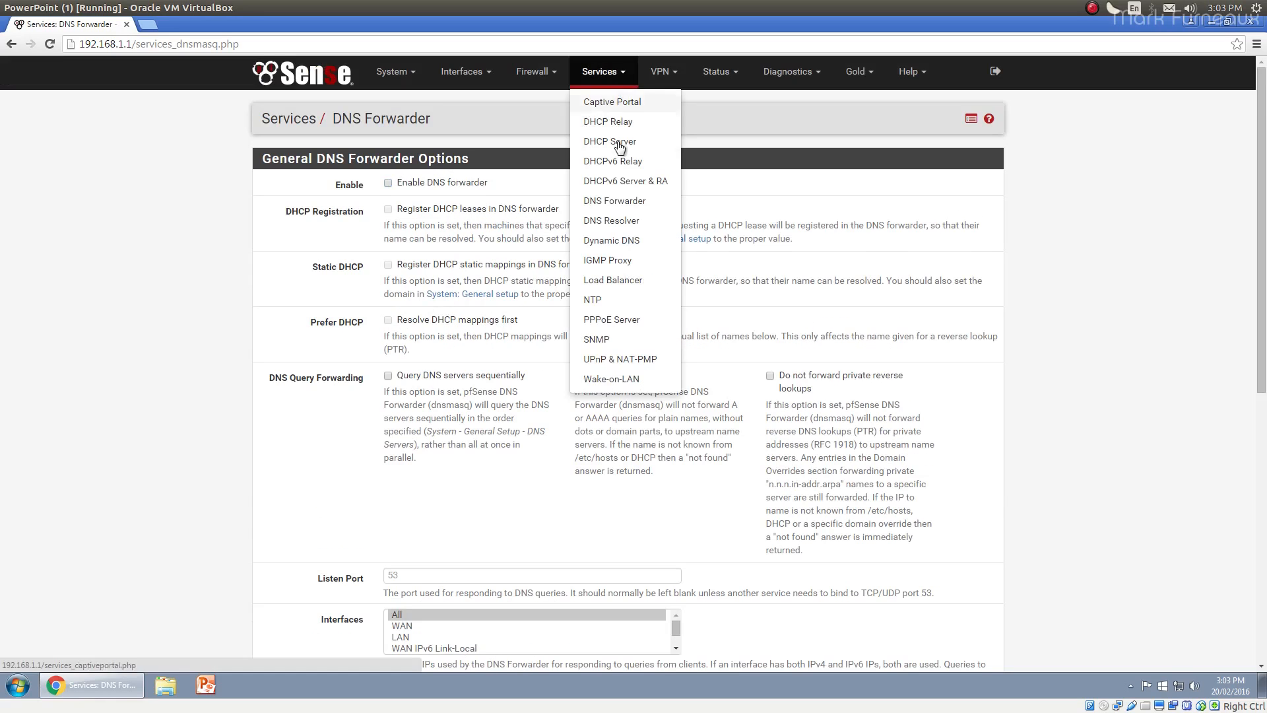
{"action": "left_click", "coordinate": [637, 223]}
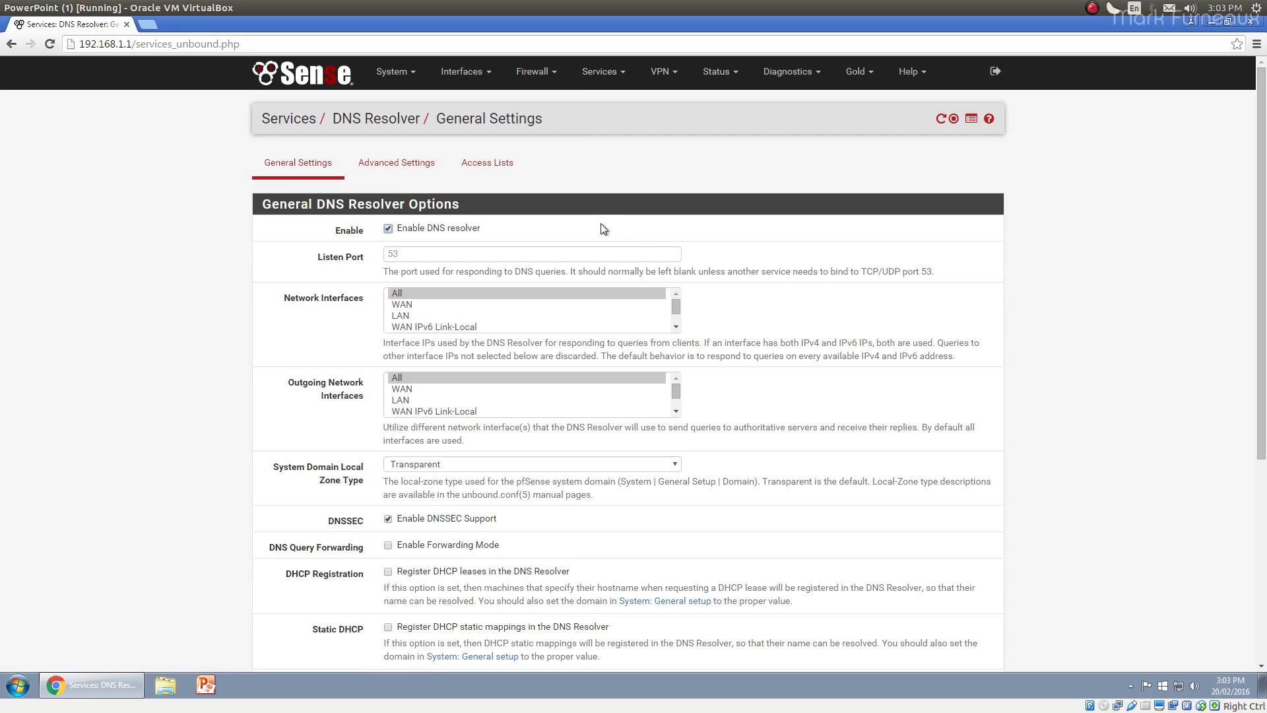
{"action": "left_click", "coordinate": [602, 71]}
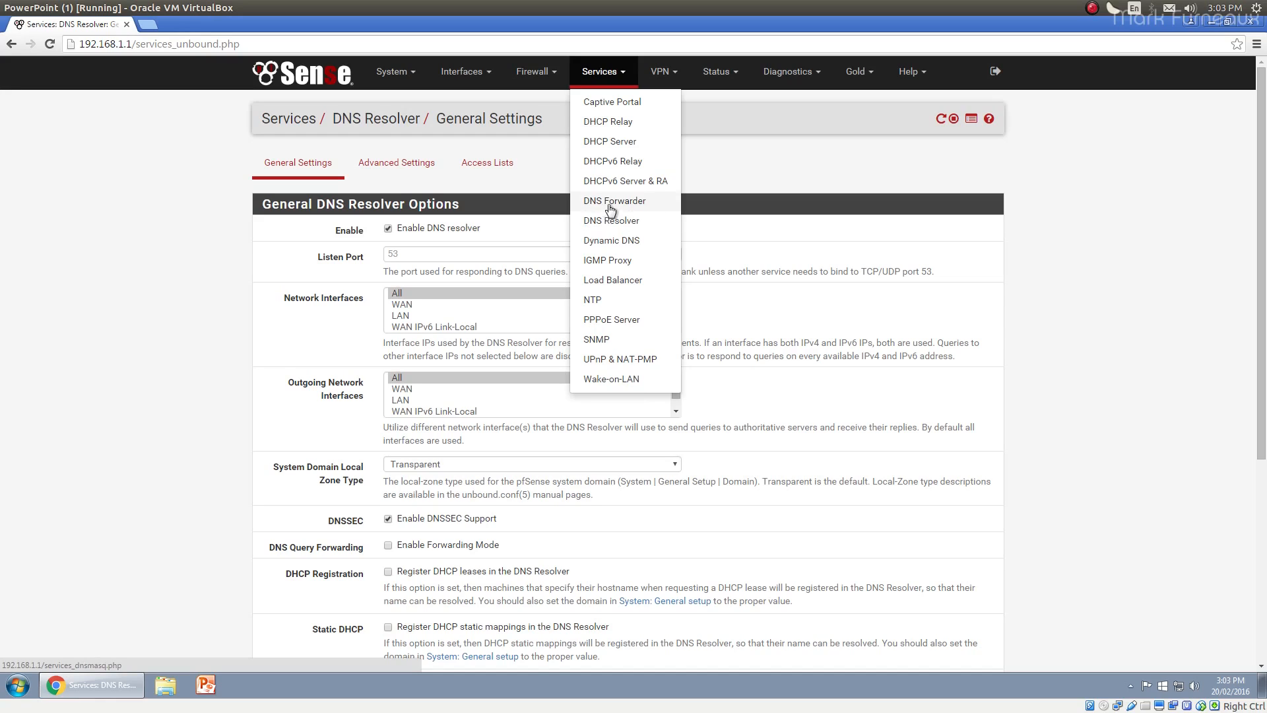
{"action": "left_click", "coordinate": [649, 222]}
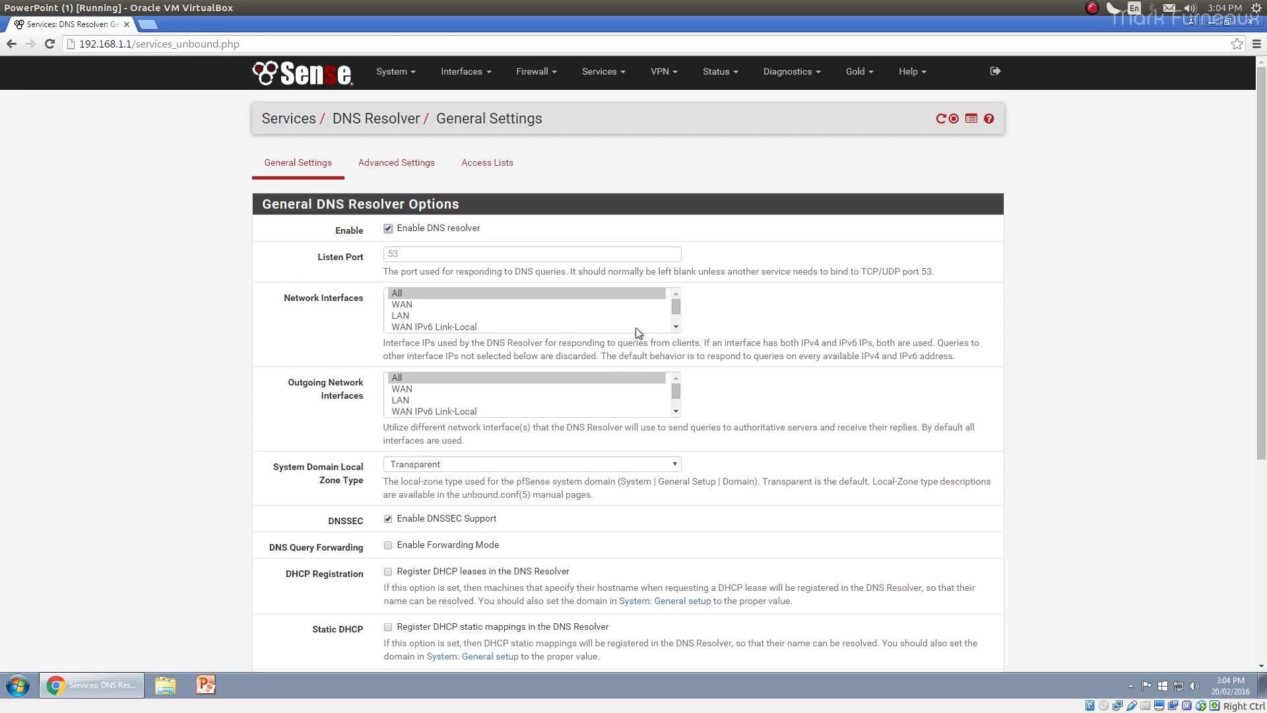
Start a new Dynamic DNS client entry and set its service type to Namecheap
{"action": "left_click", "coordinate": [602, 71]}
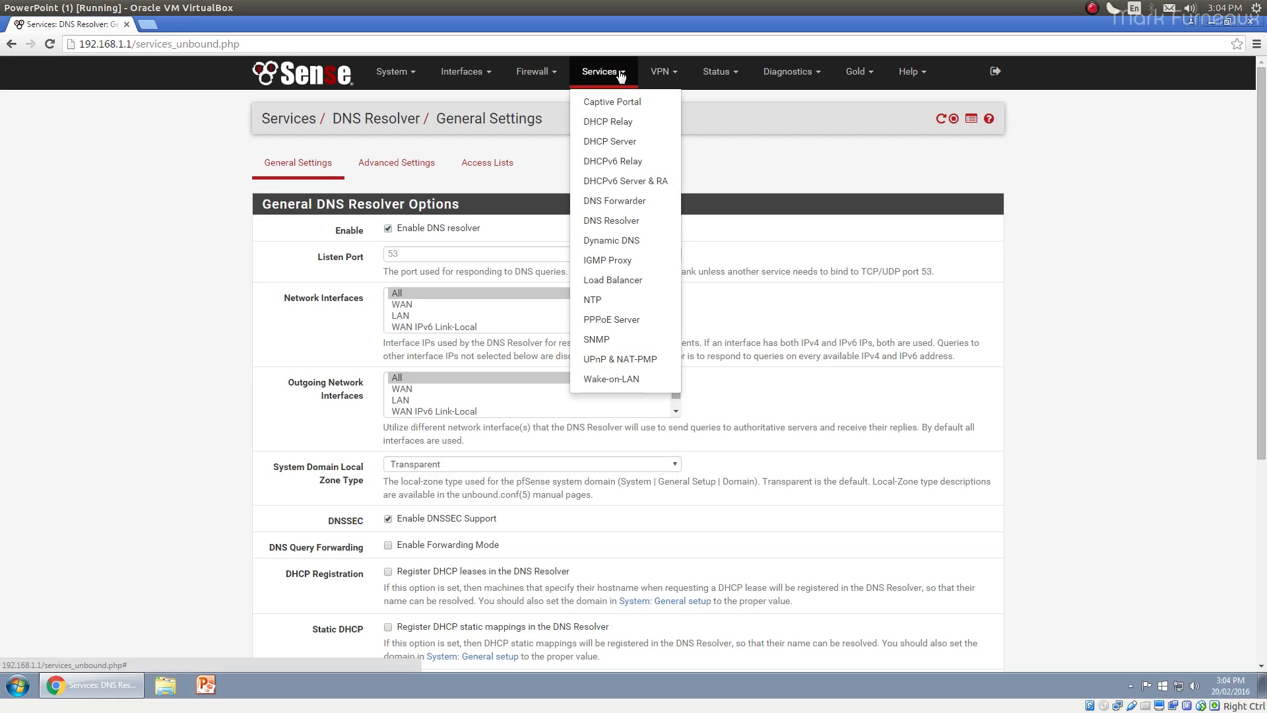
{"action": "left_click", "coordinate": [634, 246]}
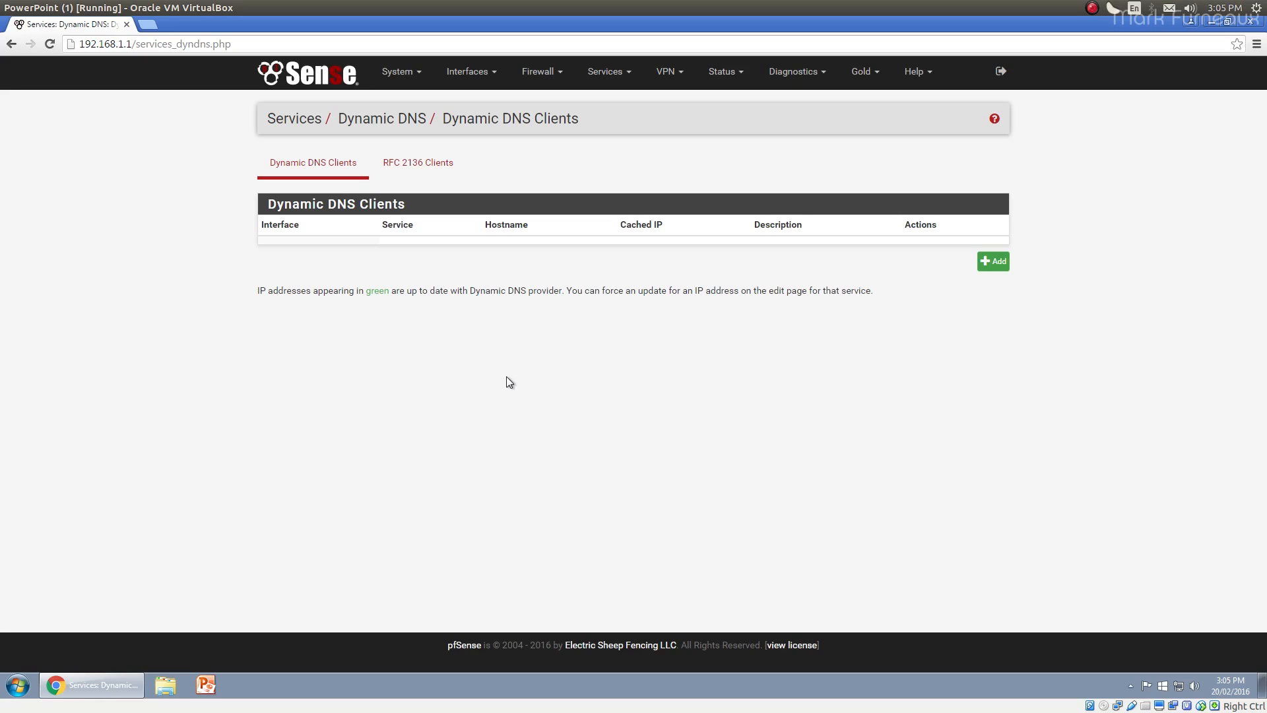
{"action": "left_click", "coordinate": [996, 270]}
{"action": "left_click", "coordinate": [445, 210]}
{"action": "scroll", "coordinate": [512, 362], "scroll_direction": "down", "scroll_amount": 3}
{"action": "scroll", "coordinate": [516, 394], "scroll_direction": "up", "scroll_amount": 3}
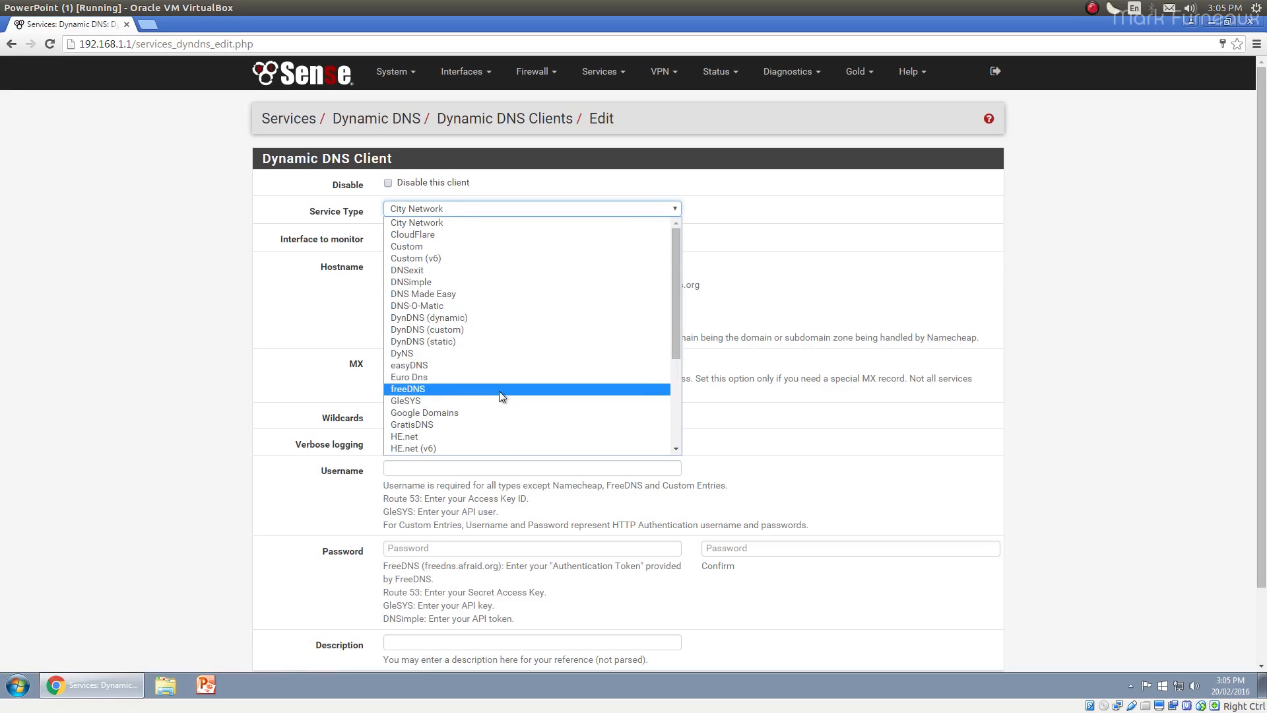
{"action": "scroll", "coordinate": [499, 391], "scroll_direction": "down", "scroll_amount": 3}
{"action": "scroll", "coordinate": [520, 414], "scroll_direction": "up", "scroll_amount": 3}
{"action": "scroll", "coordinate": [509, 282], "scroll_direction": "down", "scroll_amount": 5}
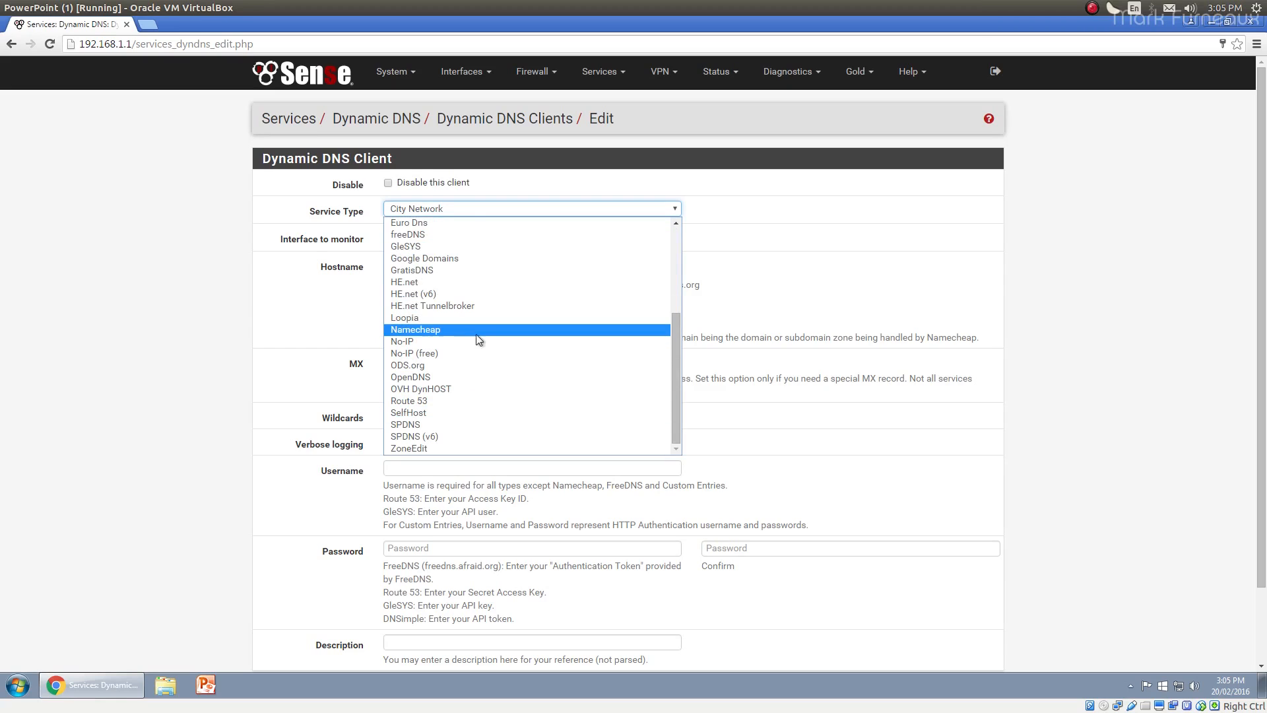
{"action": "left_click", "coordinate": [411, 330]}
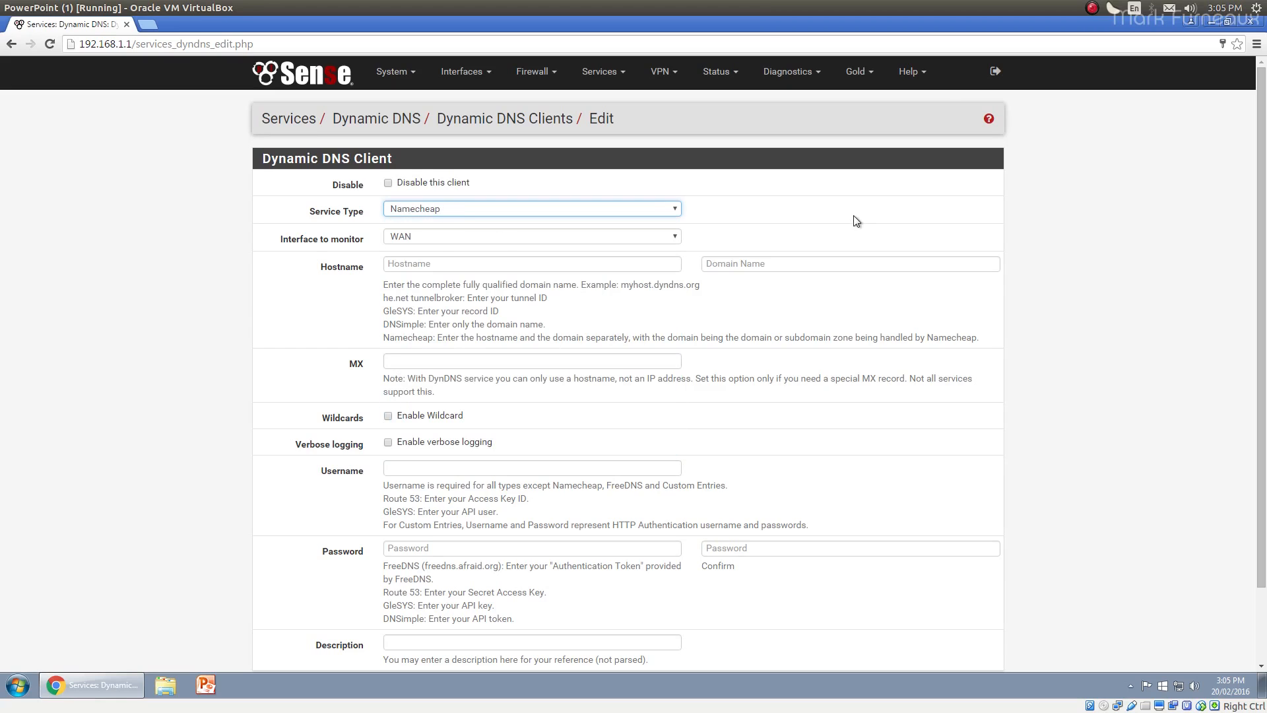
Examine the providers offered as service type for the Dynamic DNS client, keeping Namecheap selected, and review the rest of the form
{"action": "left_click", "coordinate": [641, 211]}
{"action": "scroll", "coordinate": [580, 395], "scroll_direction": "up", "scroll_amount": 5}
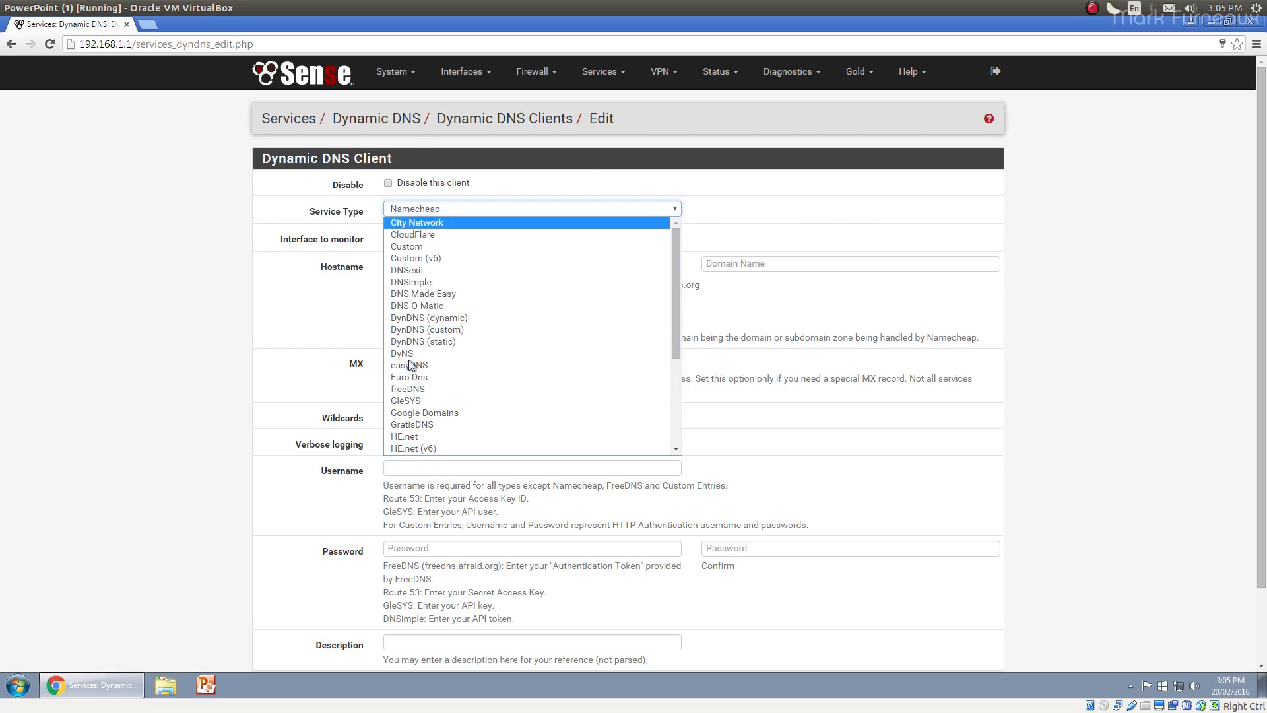
{"action": "left_click", "coordinate": [755, 218]}
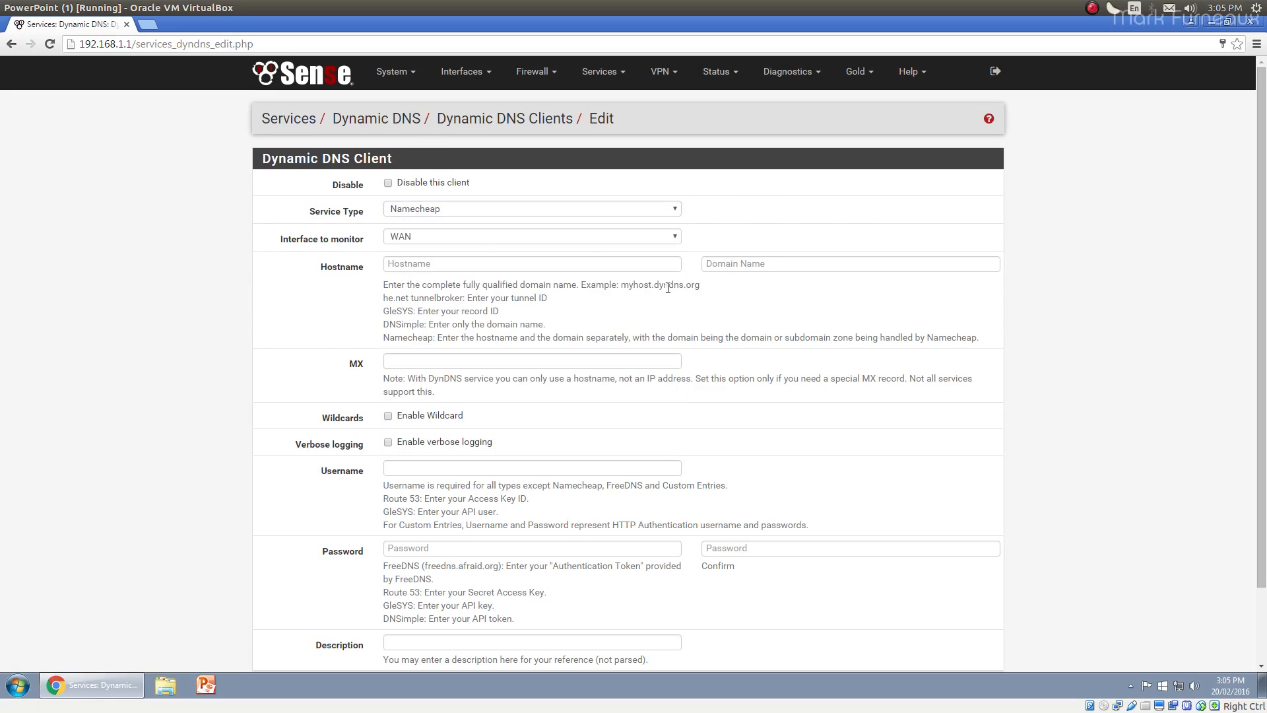
{"action": "left_click", "coordinate": [454, 211]}
{"action": "scroll", "coordinate": [488, 370], "scroll_direction": "down", "scroll_amount": 5}
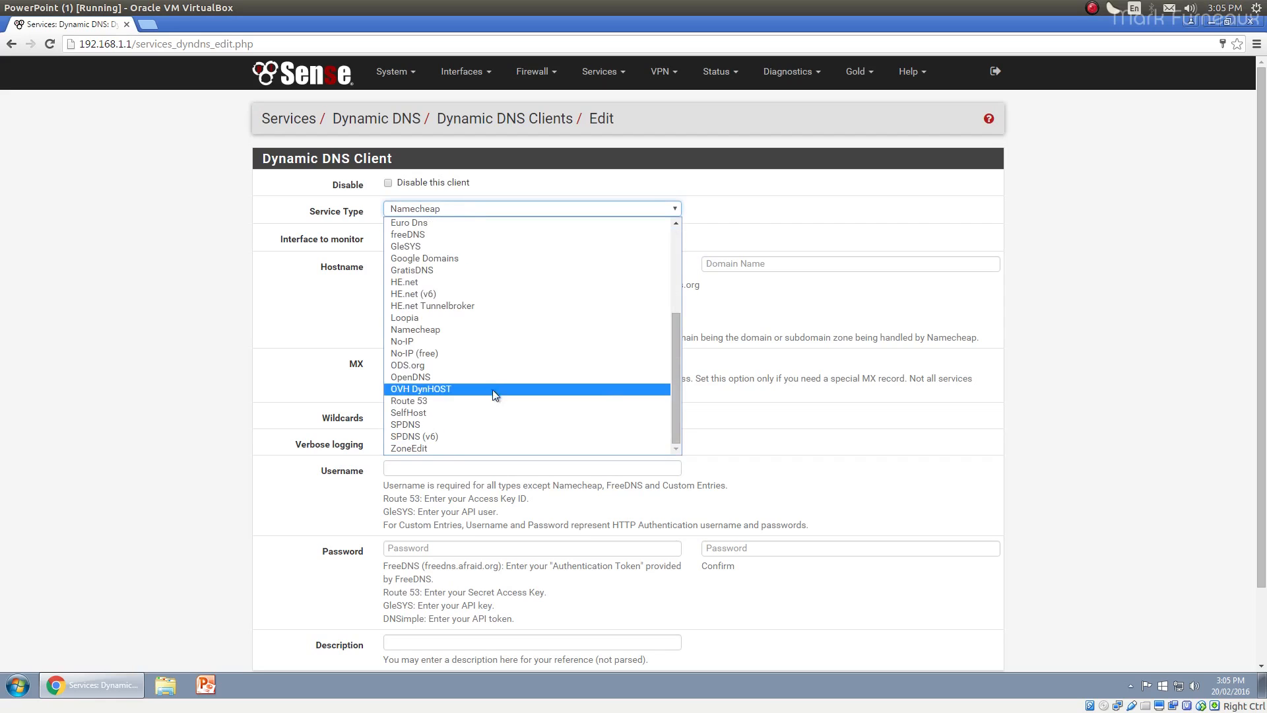
{"action": "scroll", "coordinate": [495, 363], "scroll_direction": "up", "scroll_amount": 5}
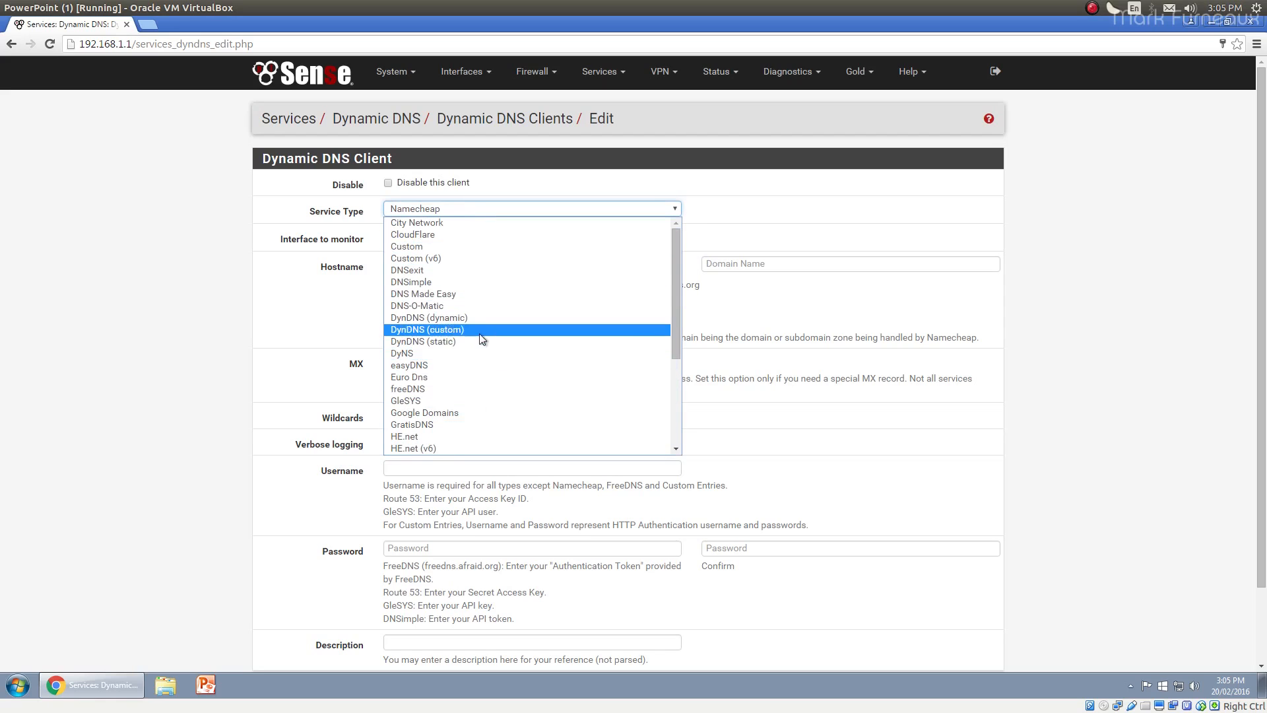
{"action": "scroll", "coordinate": [455, 360], "scroll_direction": "down", "scroll_amount": 3}
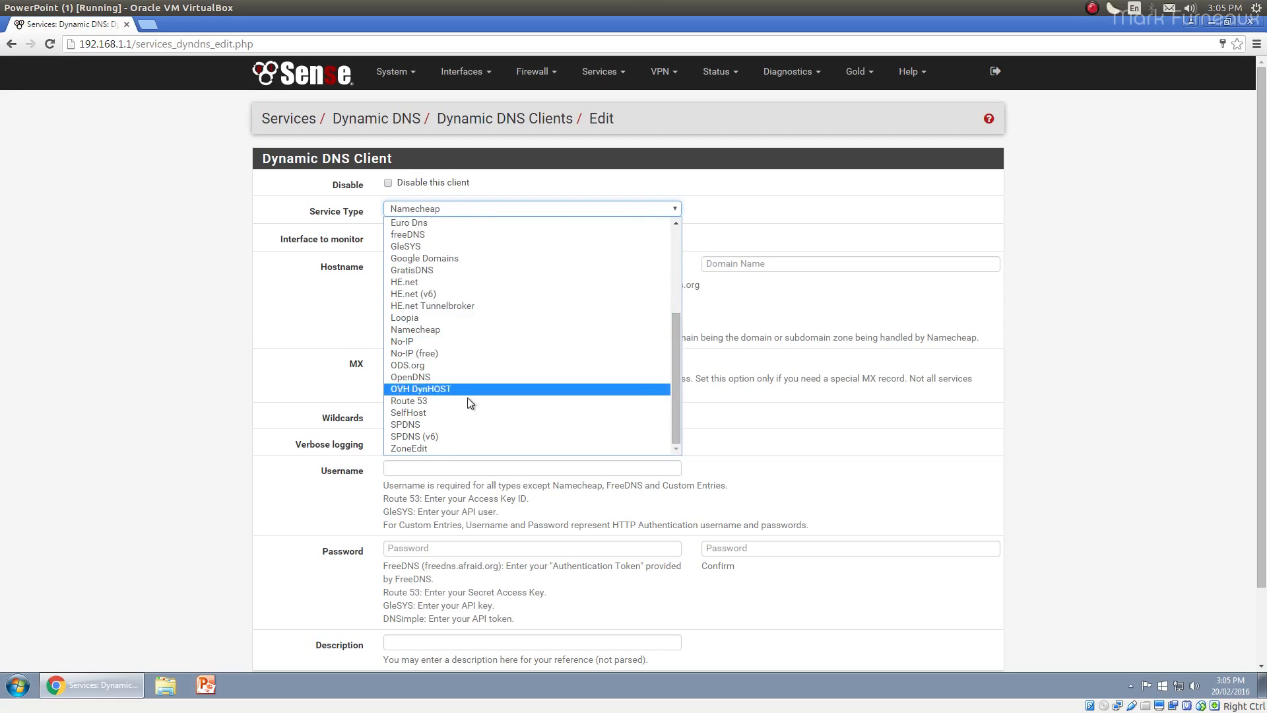
{"action": "key", "text": "Escape"}
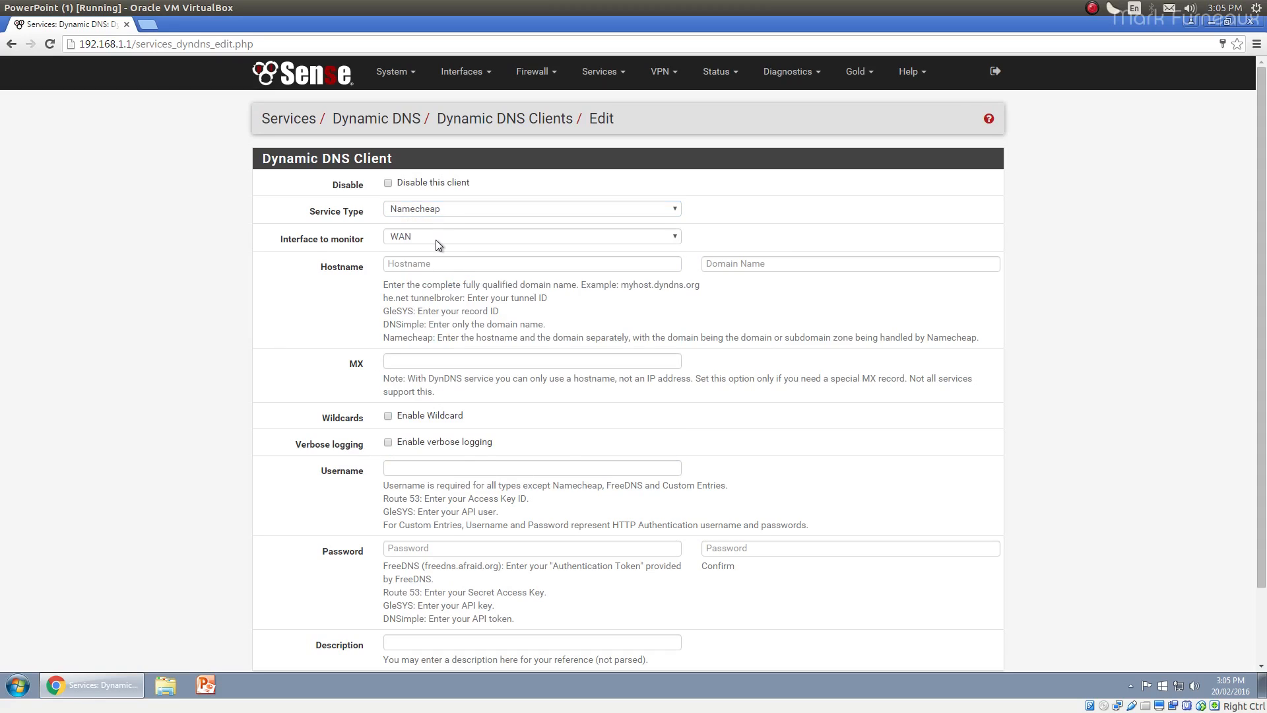
{"action": "left_click", "coordinate": [449, 209]}
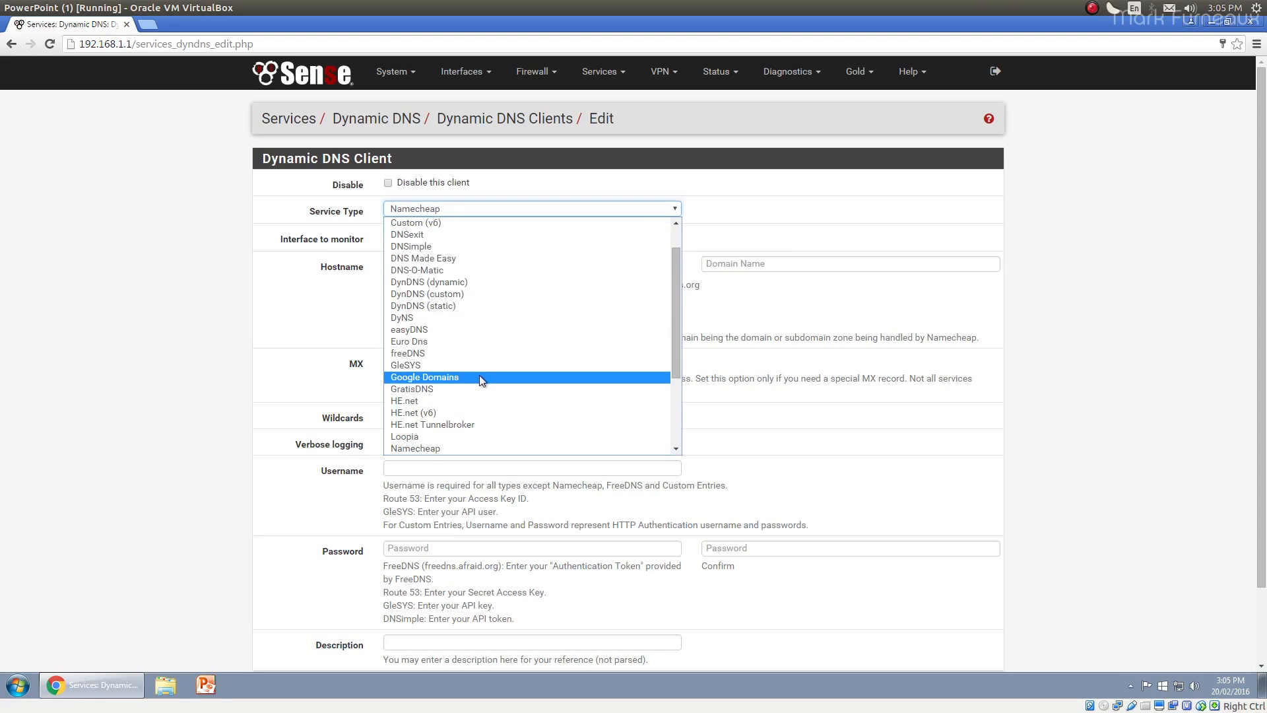
{"action": "scroll", "coordinate": [479, 375], "scroll_direction": "down", "scroll_amount": 3}
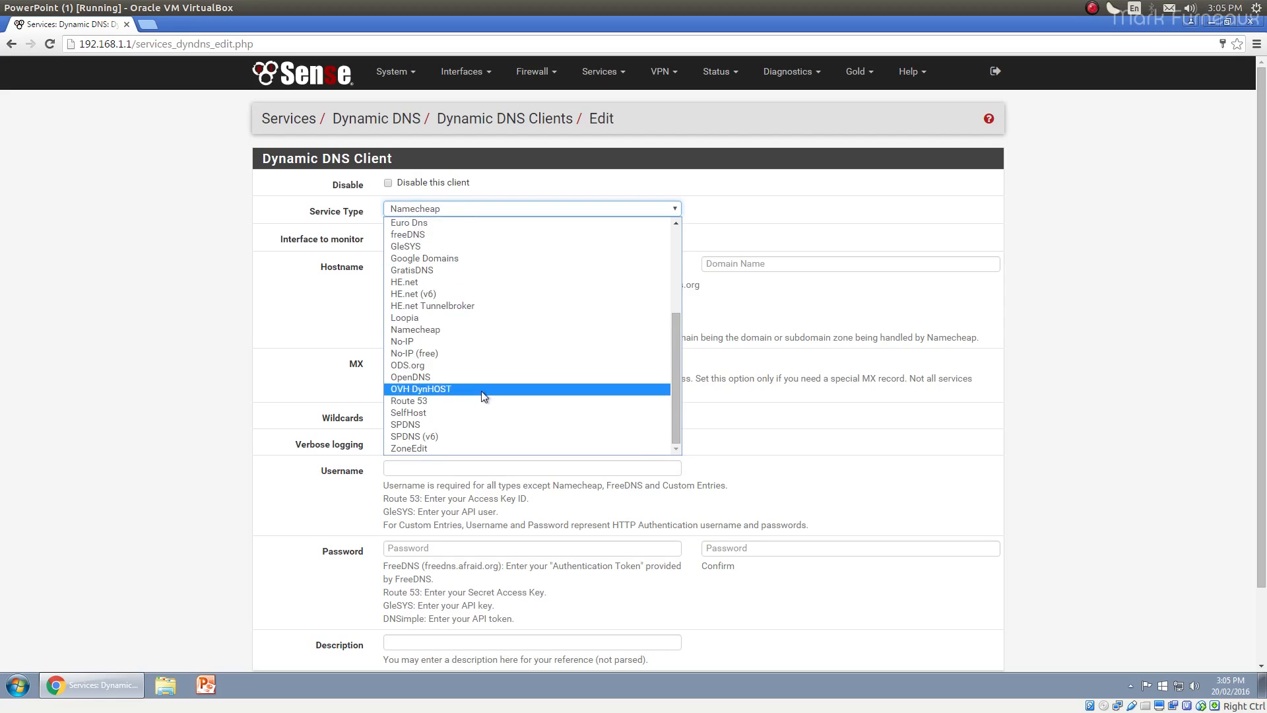
{"action": "left_click", "coordinate": [469, 329]}
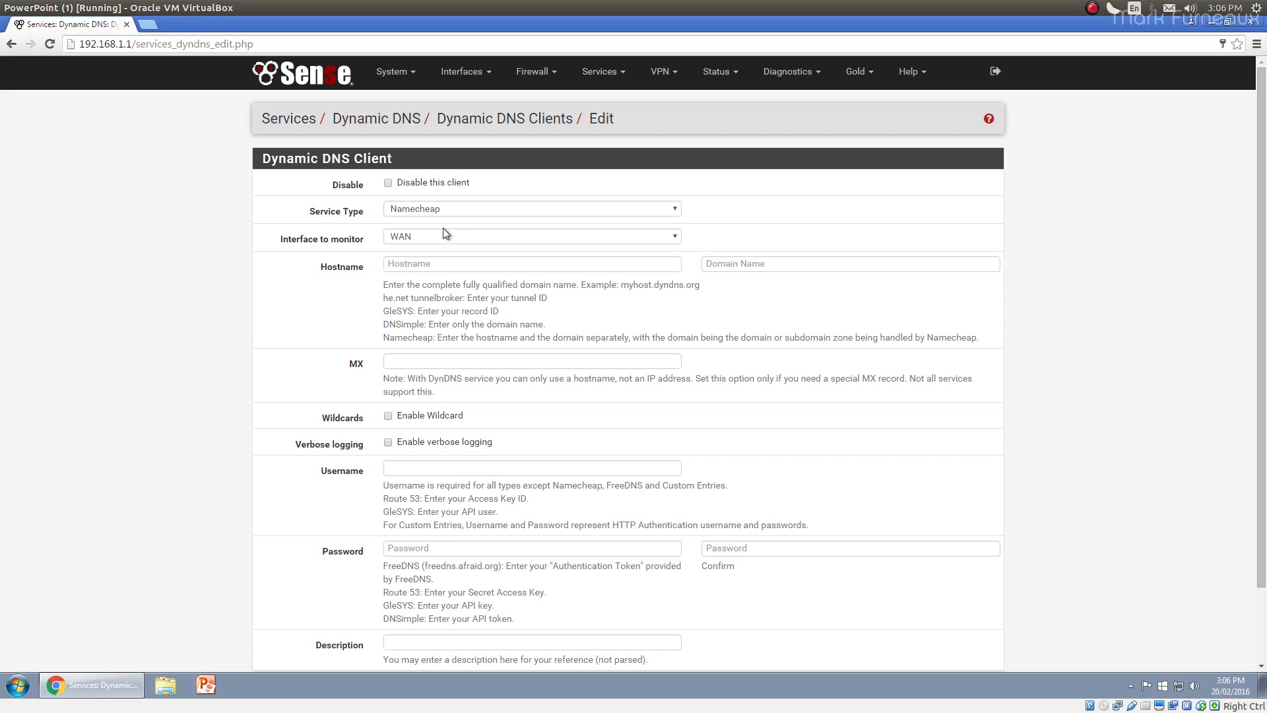
{"action": "left_click", "coordinate": [444, 210]}
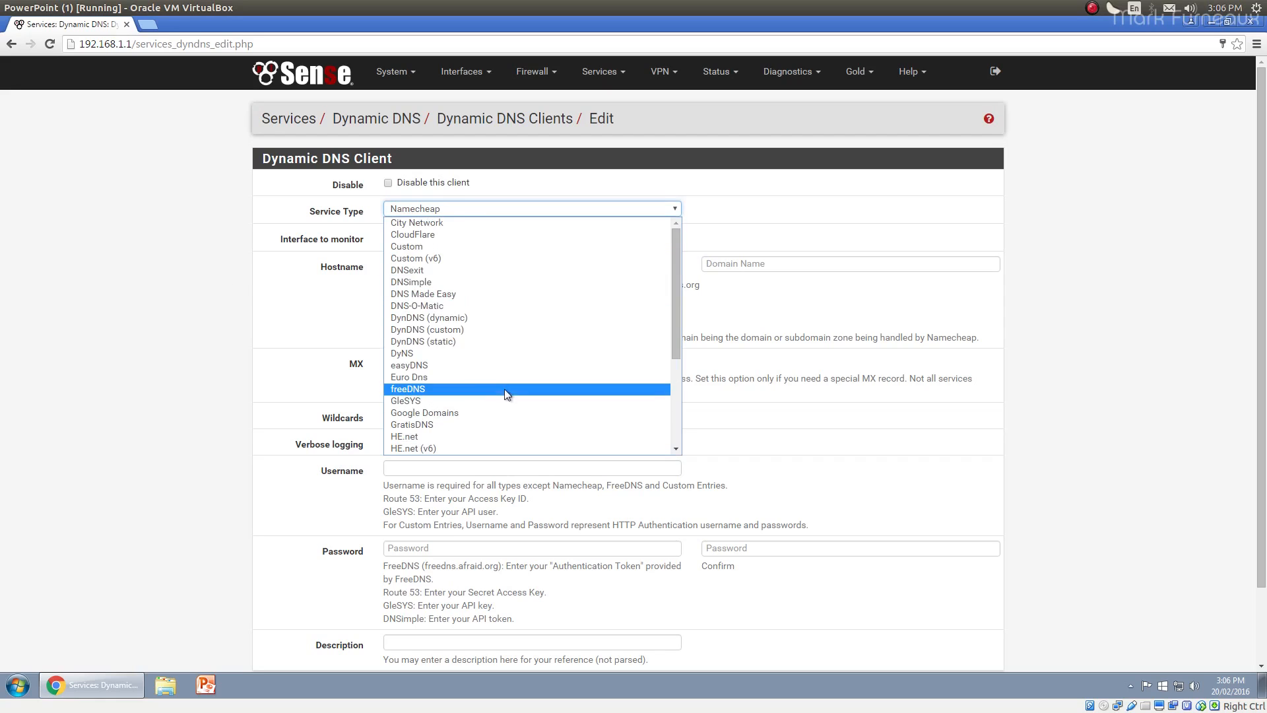
{"action": "scroll", "coordinate": [491, 294], "scroll_direction": "down", "scroll_amount": 3}
{"action": "left_click", "coordinate": [223, 301]}
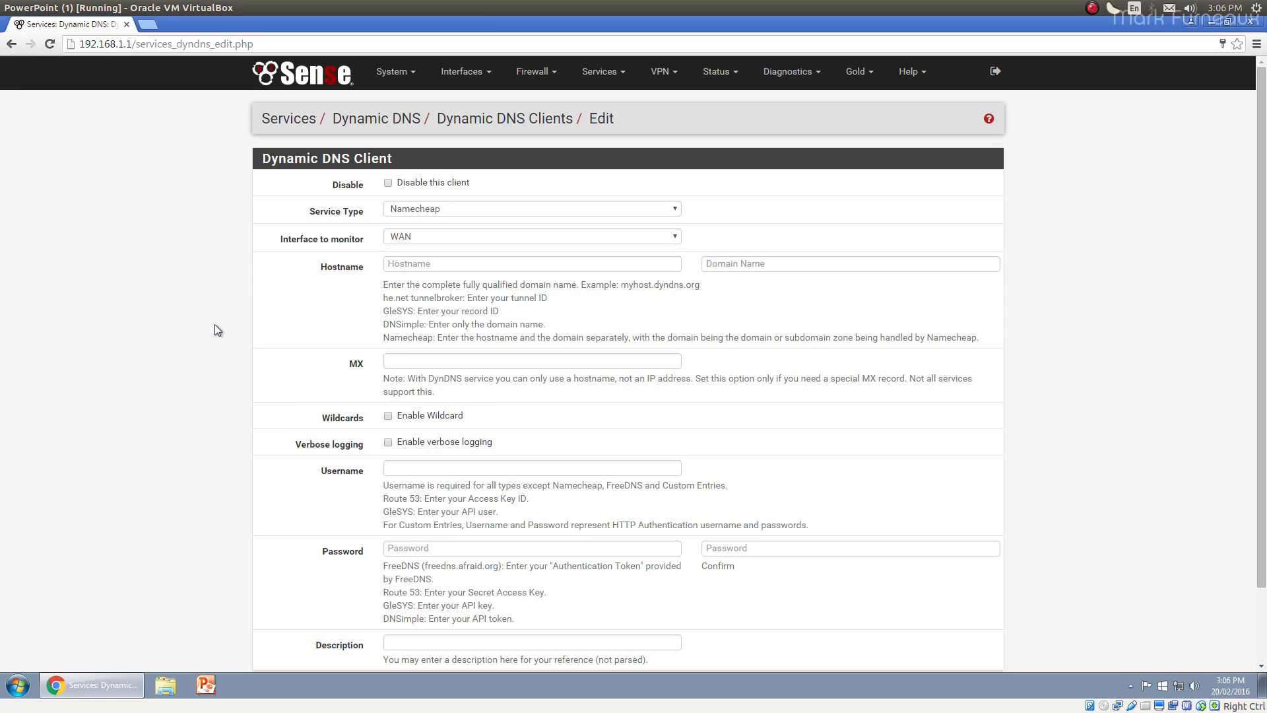
{"action": "scroll", "coordinate": [241, 342], "scroll_direction": "down", "scroll_amount": 5}
{"action": "scroll", "coordinate": [240, 342], "scroll_direction": "up", "scroll_amount": 5}
{"action": "left_click", "coordinate": [601, 71]}
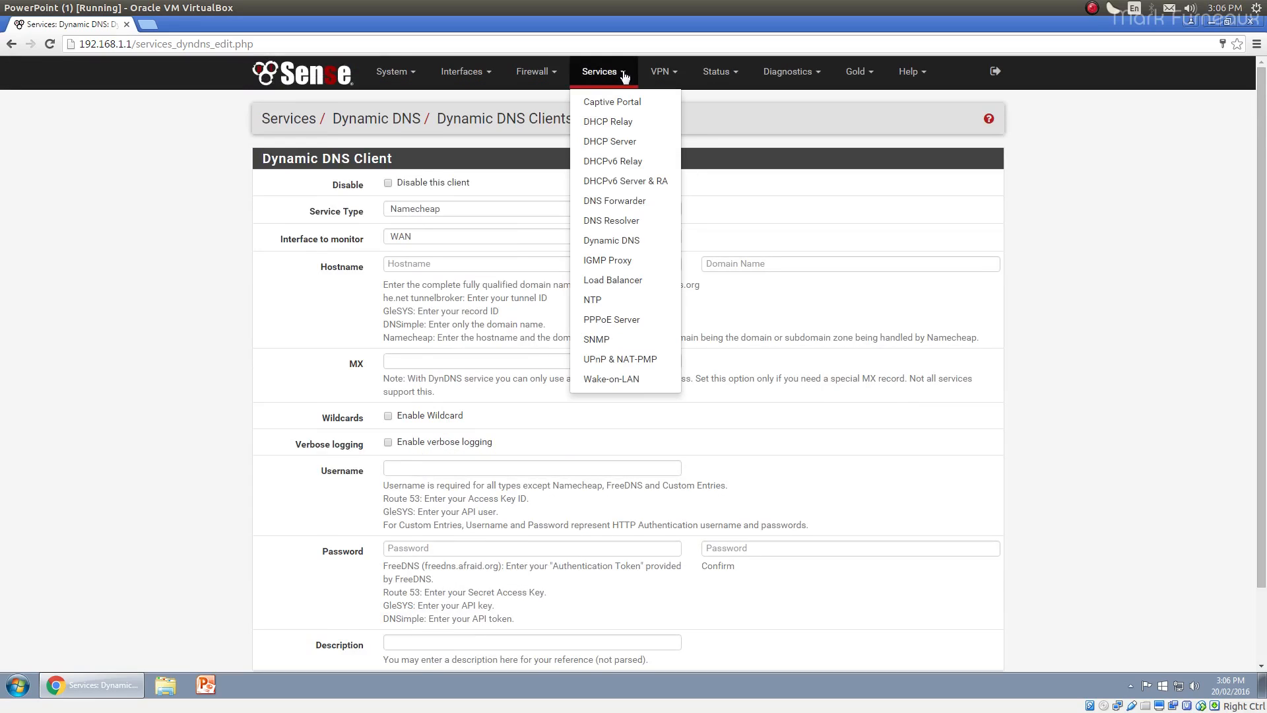
{"action": "left_click", "coordinate": [652, 260]}
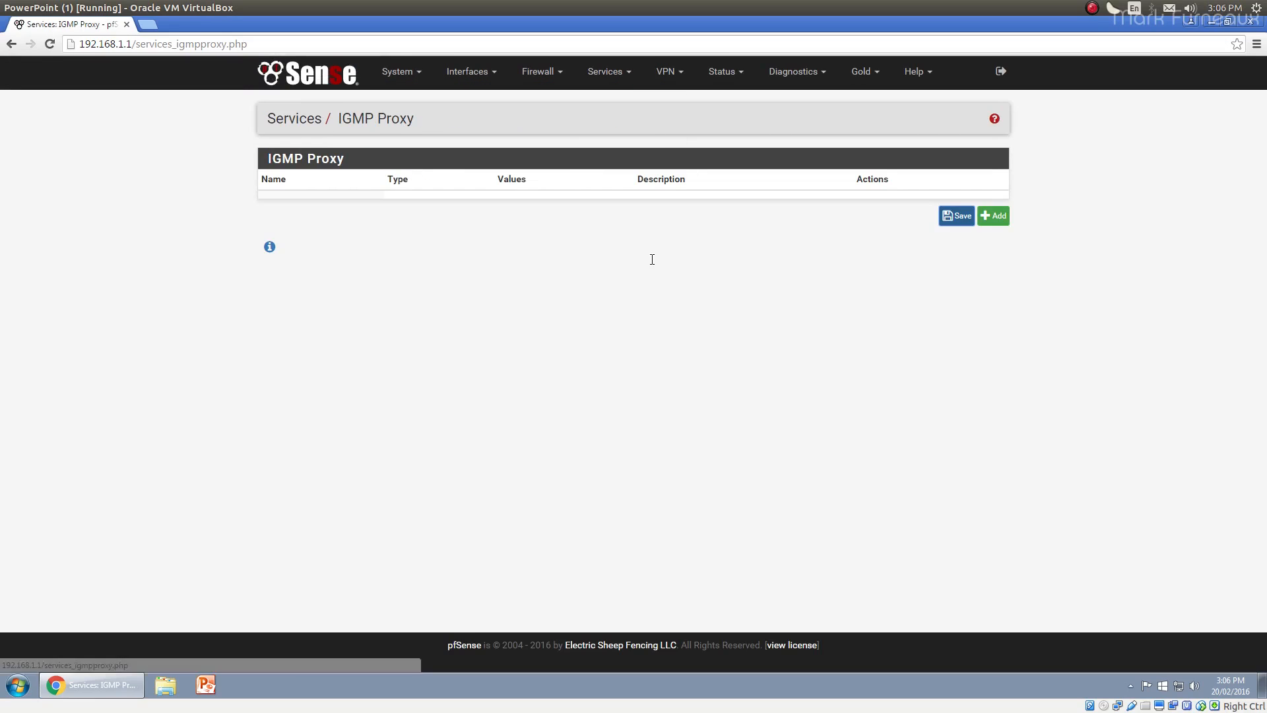
{"action": "left_click", "coordinate": [606, 74]}
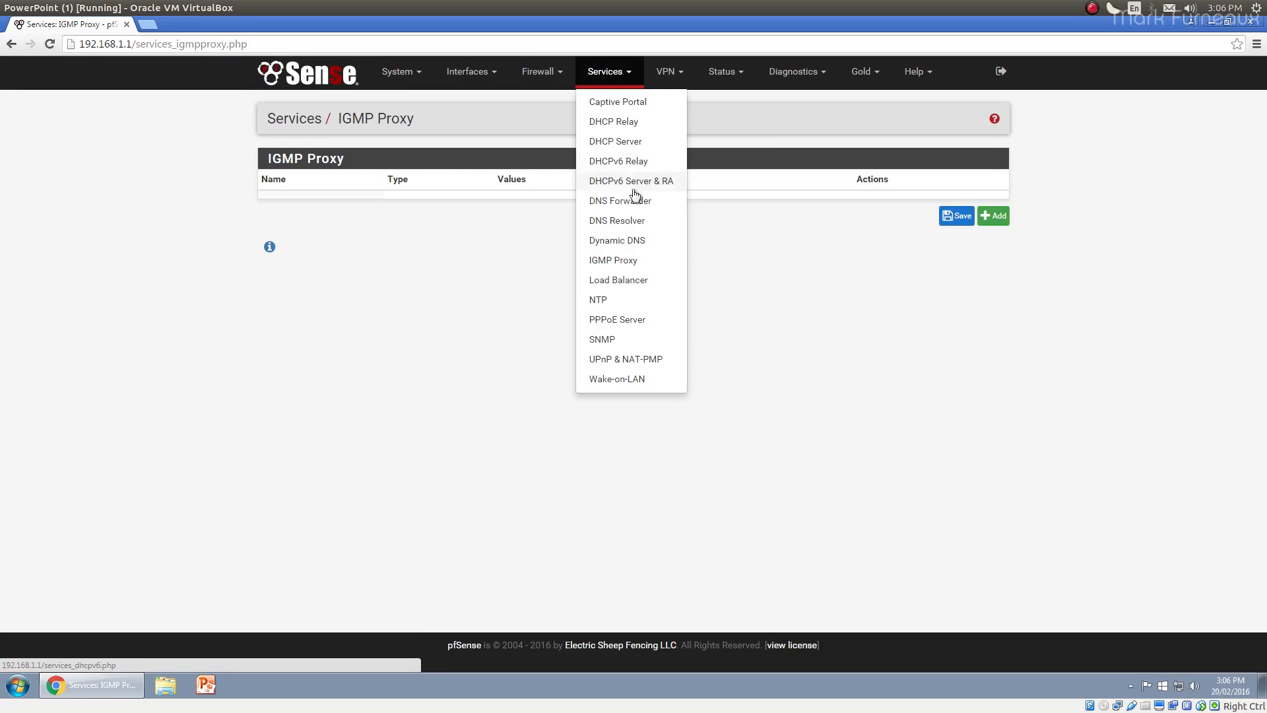
{"action": "left_click", "coordinate": [650, 284]}
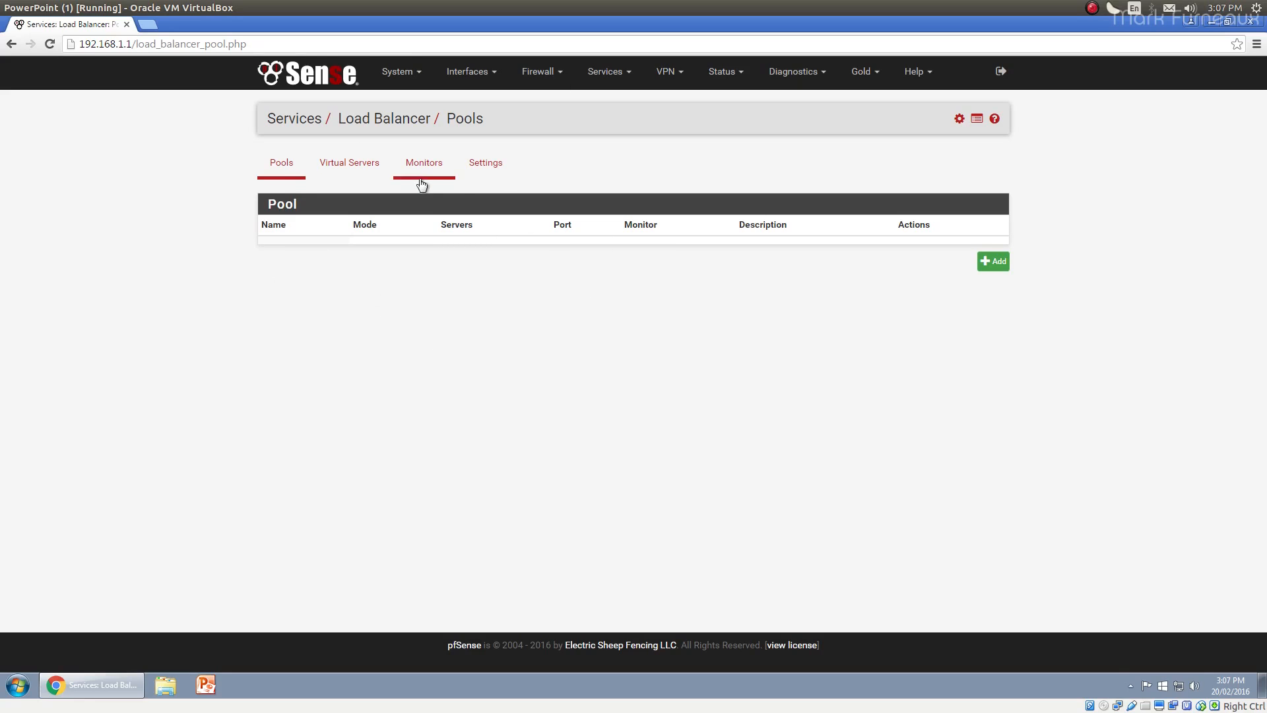
View the NTP server configuration and the PPPoE Server page
{"action": "left_click", "coordinate": [617, 74]}
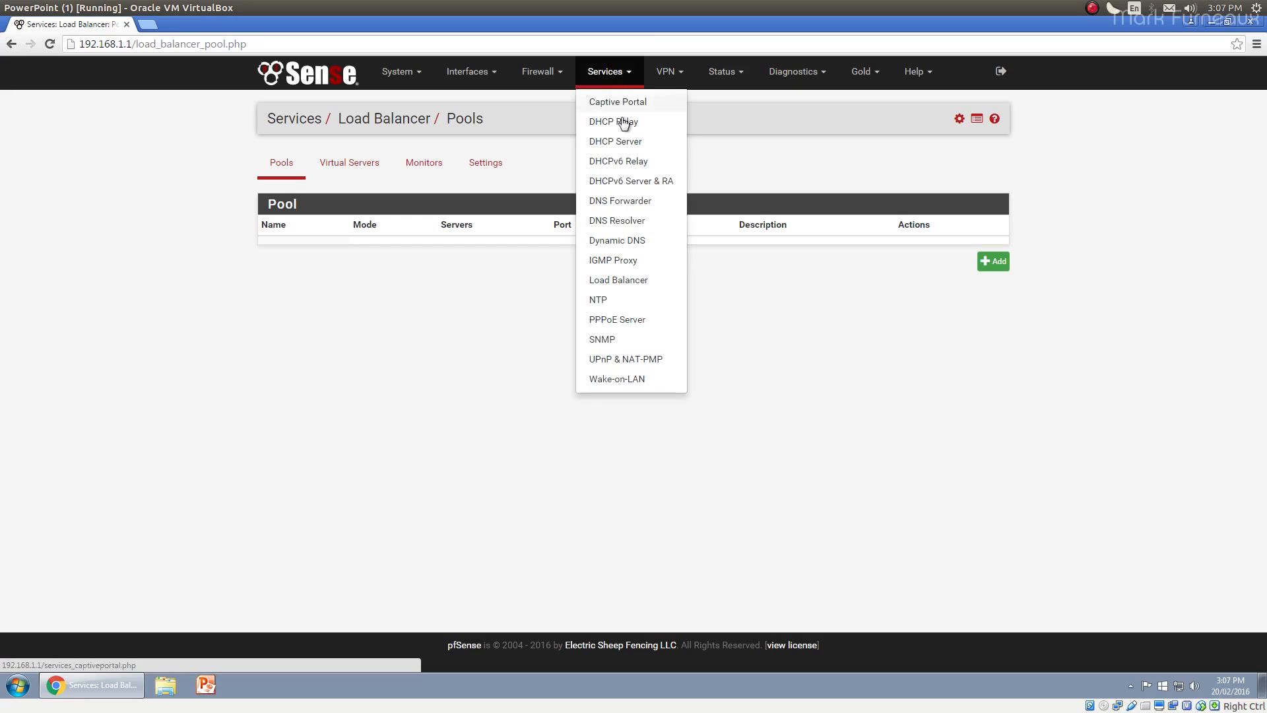
{"action": "left_click", "coordinate": [652, 305]}
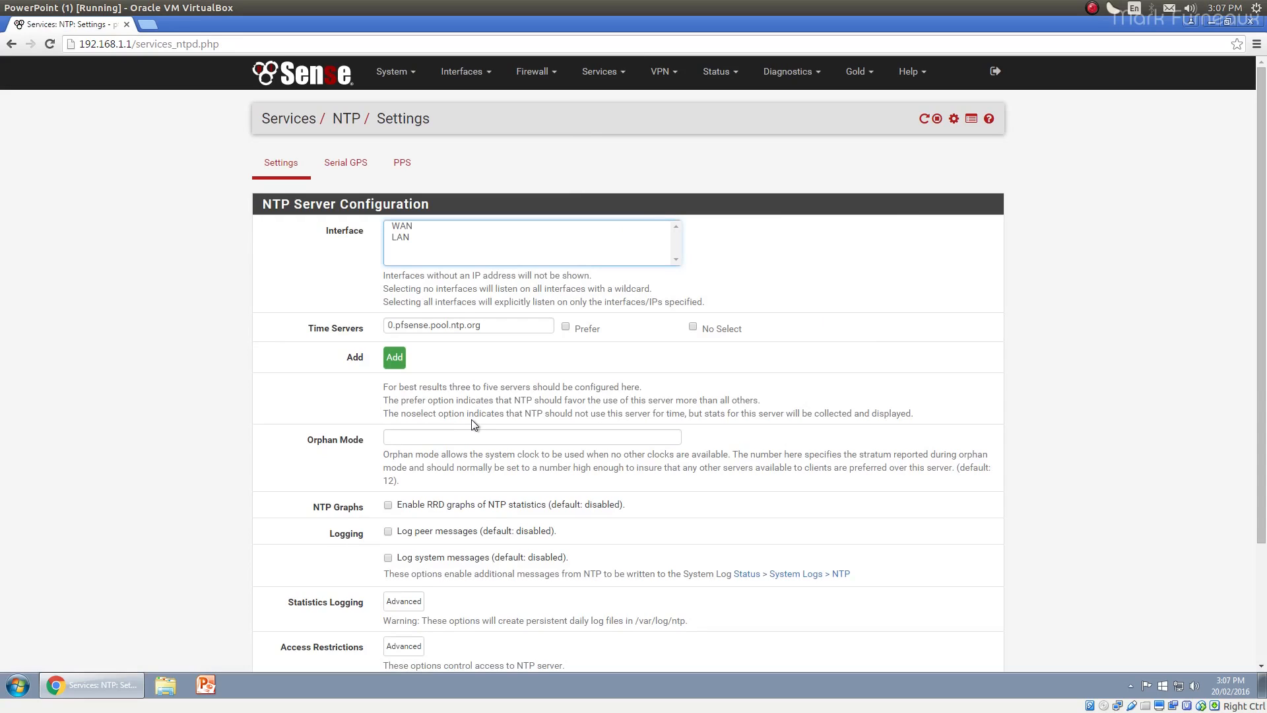
{"action": "left_click", "coordinate": [624, 85]}
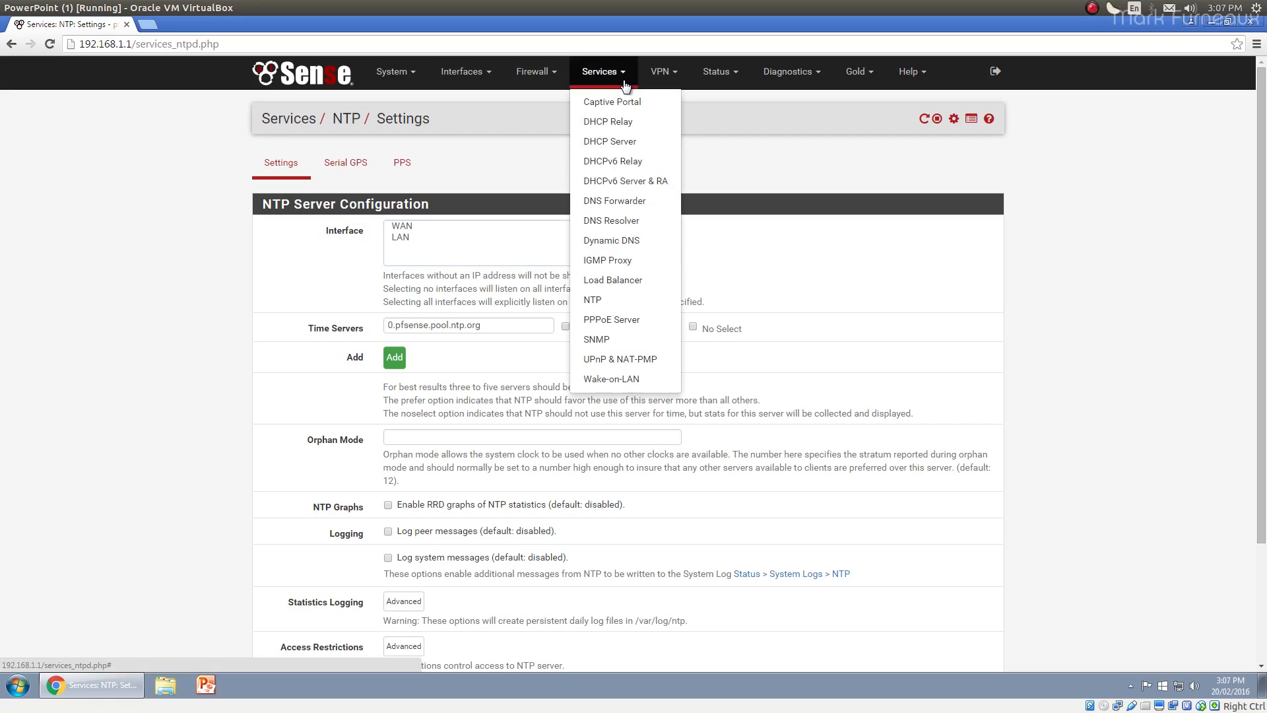
{"action": "left_click", "coordinate": [626, 320]}
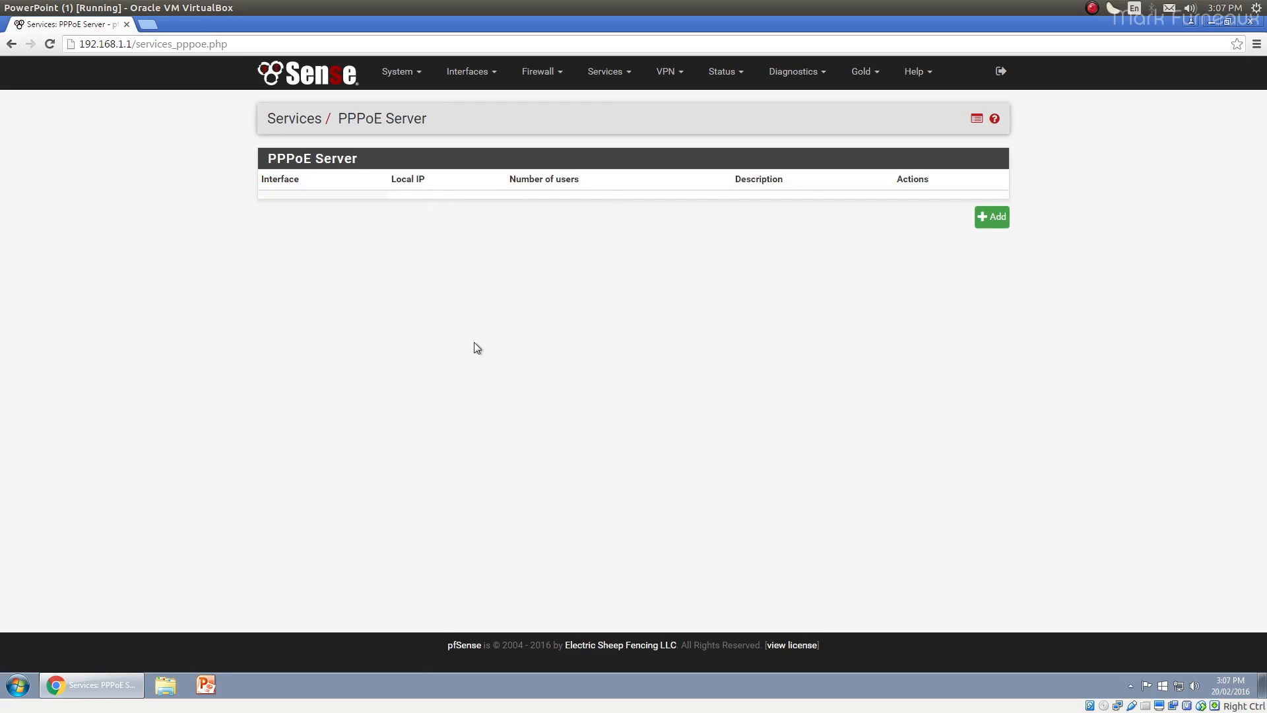
View the SNMP page and examine the UPnP & NAT-PMP settings from the enable option through the user specified permissions
{"action": "left_click", "coordinate": [618, 75]}
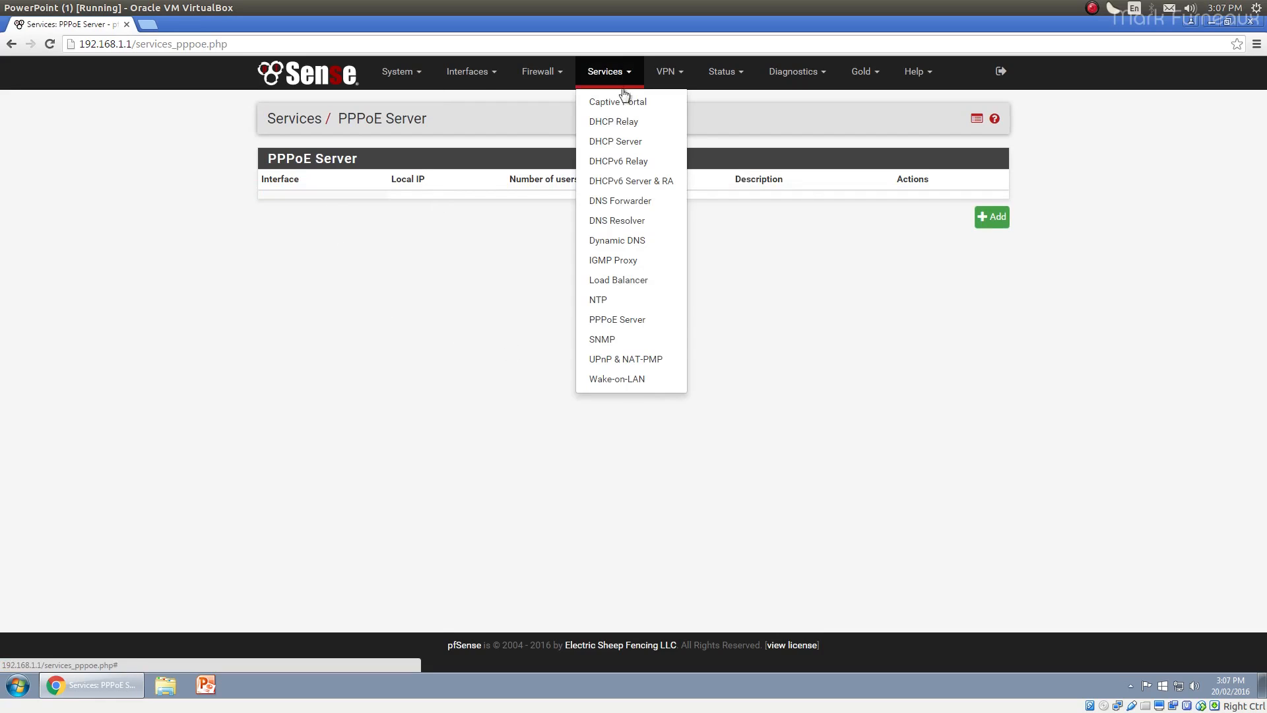
{"action": "left_click", "coordinate": [617, 342]}
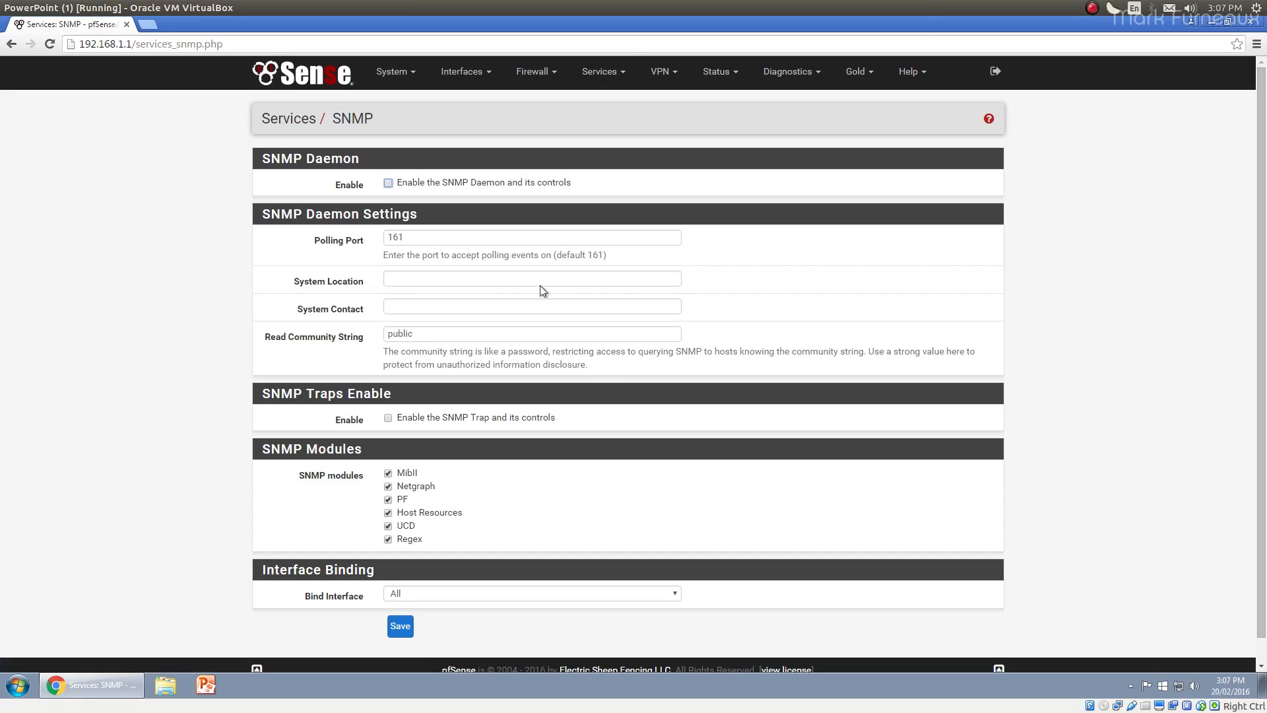
{"action": "left_click", "coordinate": [613, 88]}
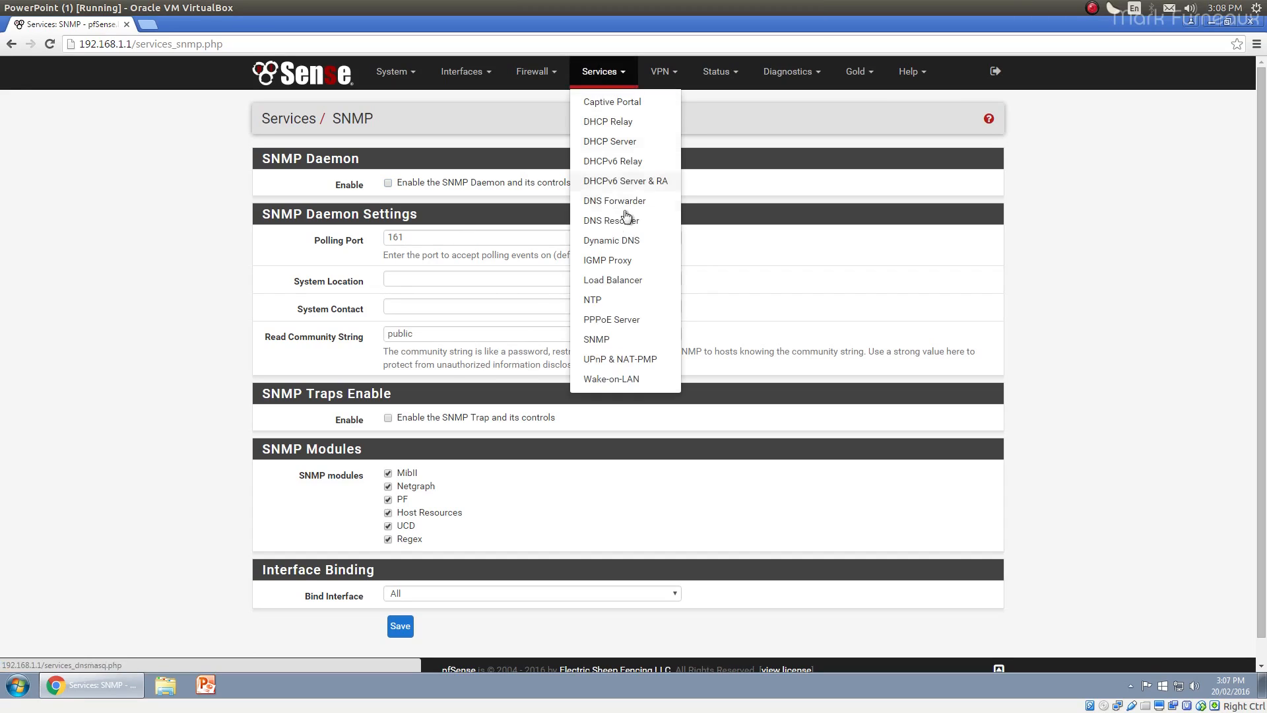
{"action": "left_click", "coordinate": [644, 361]}
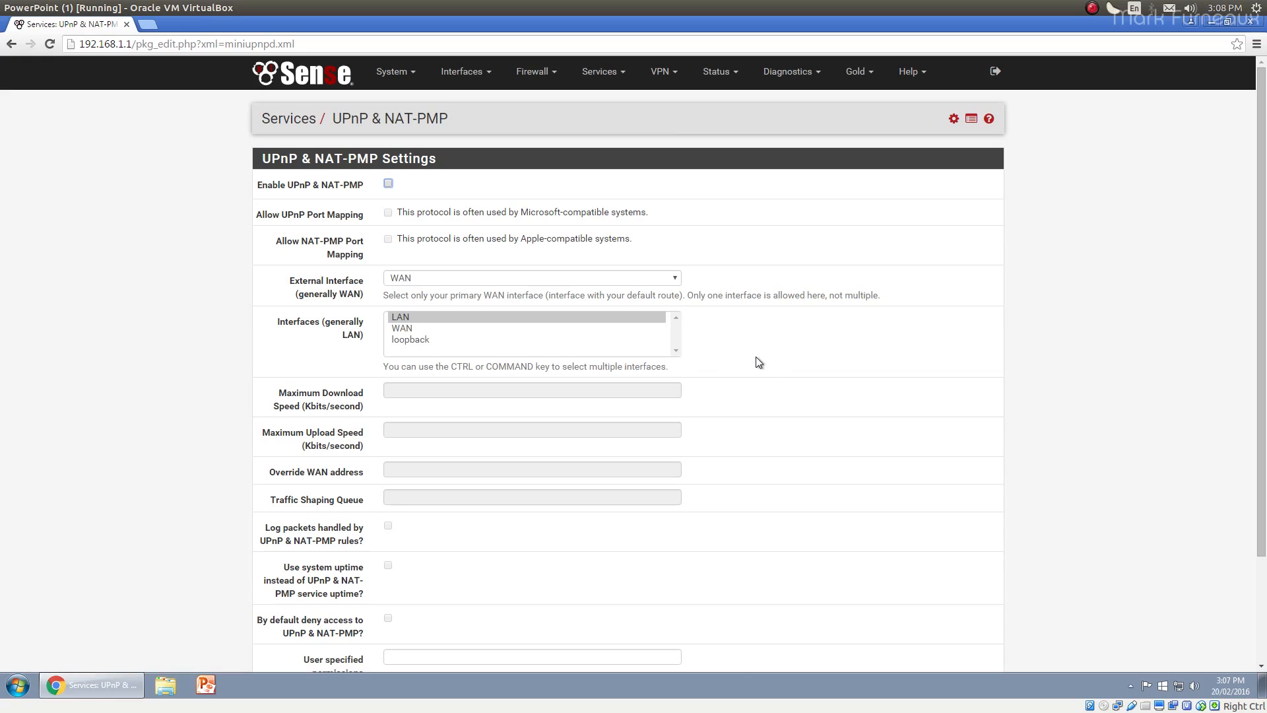
{"action": "scroll", "coordinate": [767, 354], "scroll_direction": "down", "scroll_amount": 2}
{"action": "scroll", "coordinate": [768, 354], "scroll_direction": "up", "scroll_amount": 2}
{"action": "left_click", "coordinate": [534, 71]}
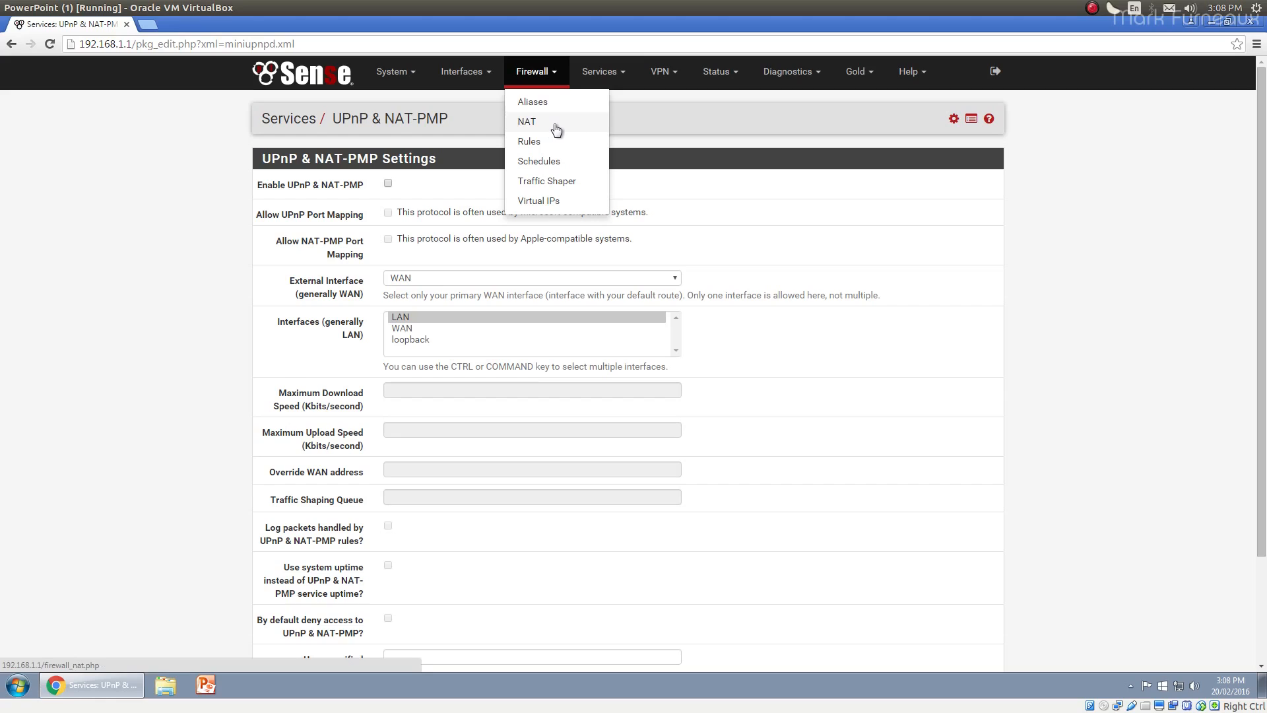
{"action": "left_click", "coordinate": [849, 365]}
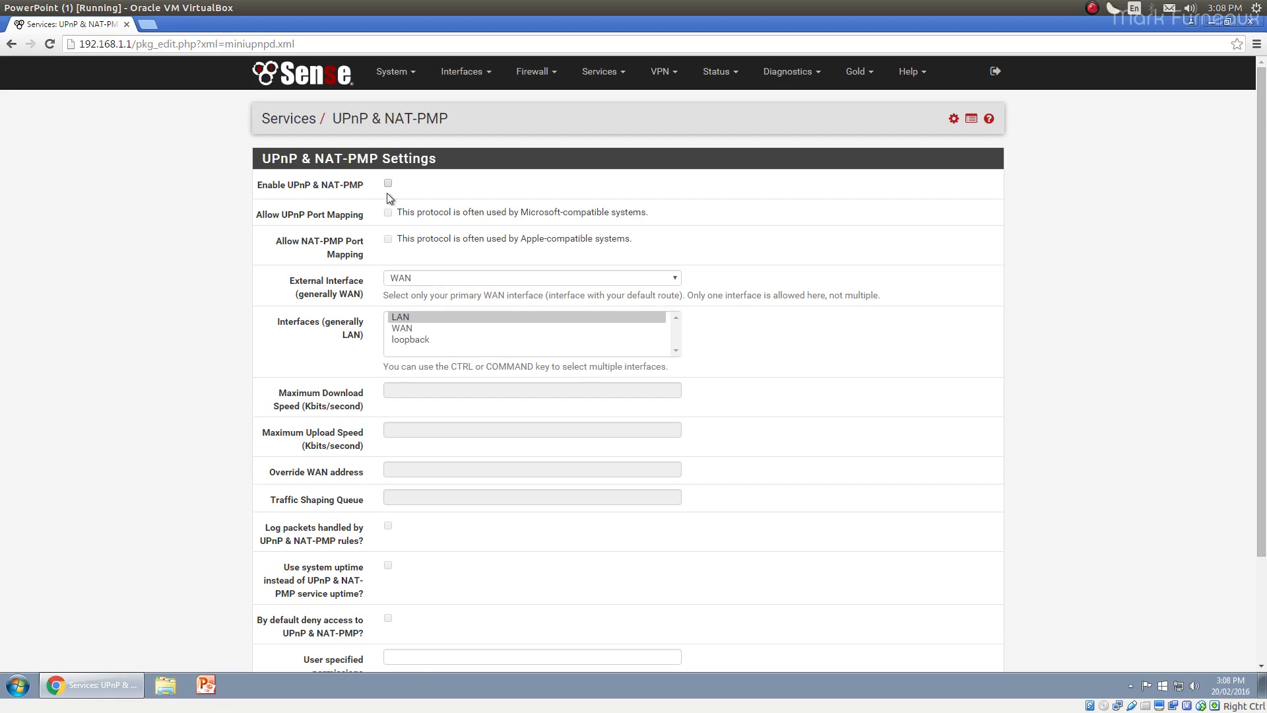
{"action": "scroll", "coordinate": [388, 199], "scroll_direction": "down", "scroll_amount": 1}
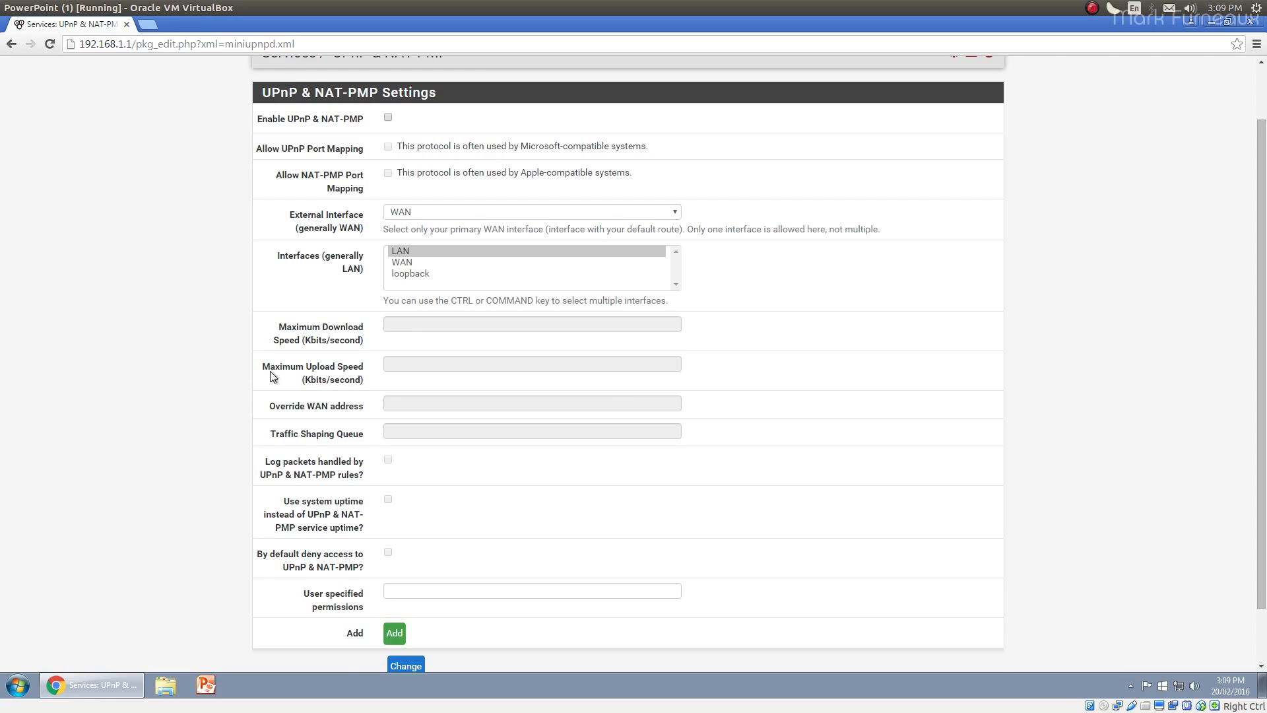
{"action": "scroll", "coordinate": [244, 399], "scroll_direction": "up", "scroll_amount": 1}
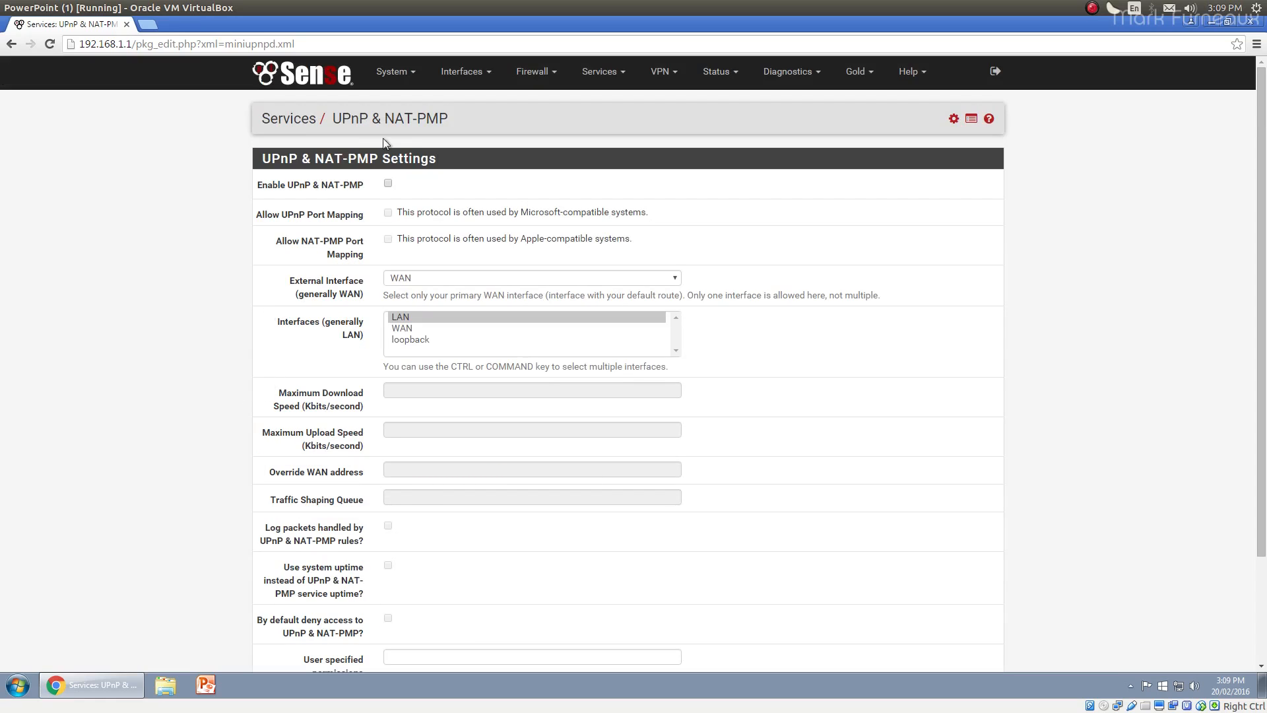
{"action": "scroll", "coordinate": [382, 434], "scroll_direction": "down", "scroll_amount": 2}
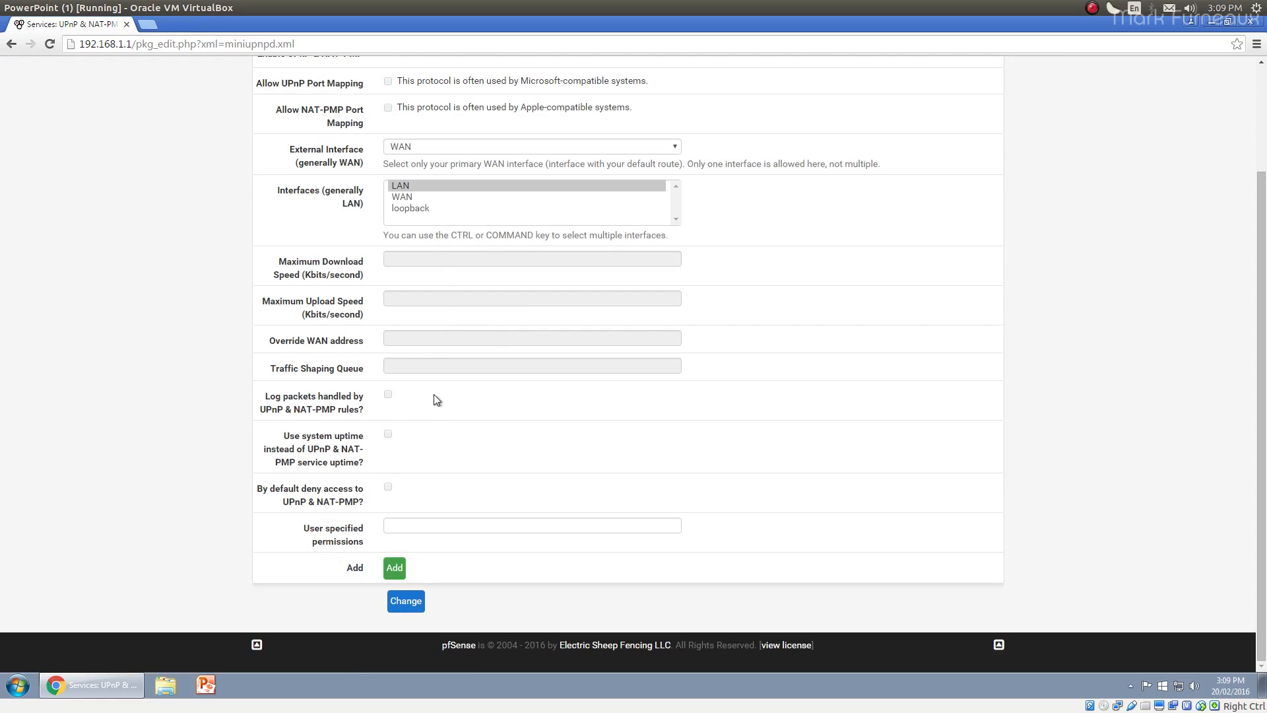
{"action": "scroll", "coordinate": [299, 390], "scroll_direction": "up", "scroll_amount": 2}
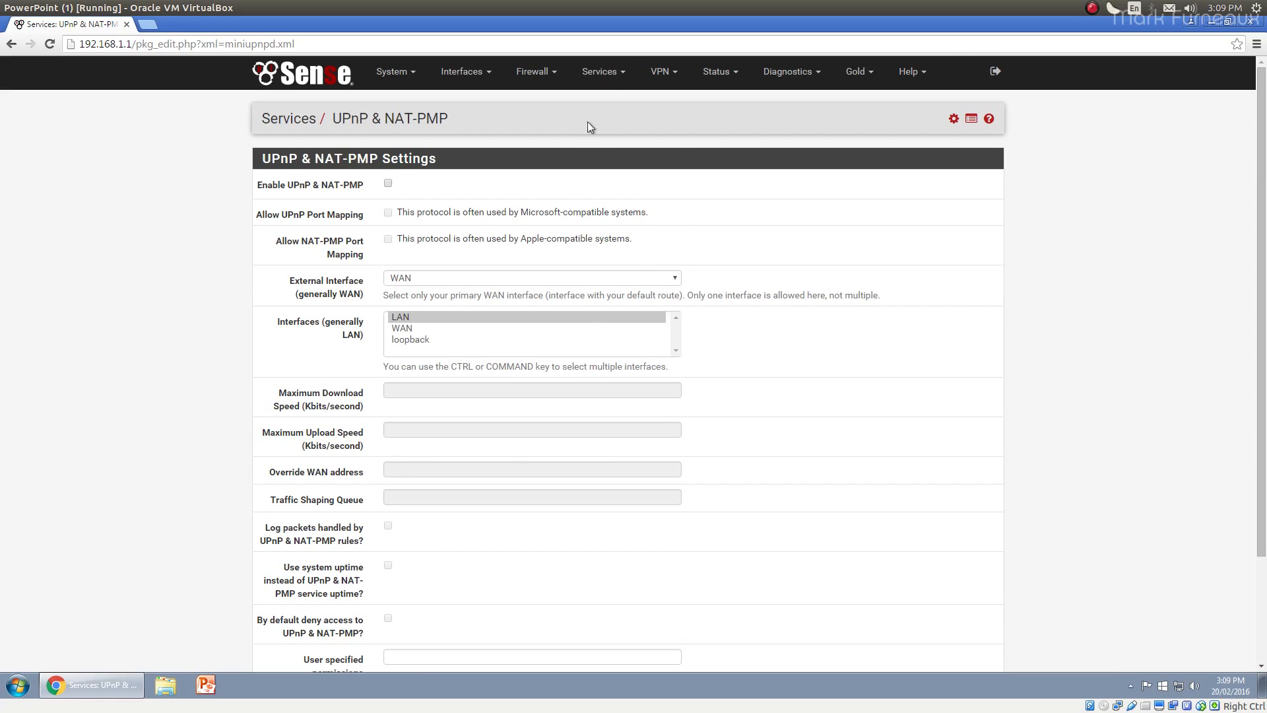
View the Wake-on-LAN page with its interface, MAC address and device list sections
{"action": "left_click", "coordinate": [600, 71]}
{"action": "left_click", "coordinate": [638, 377]}
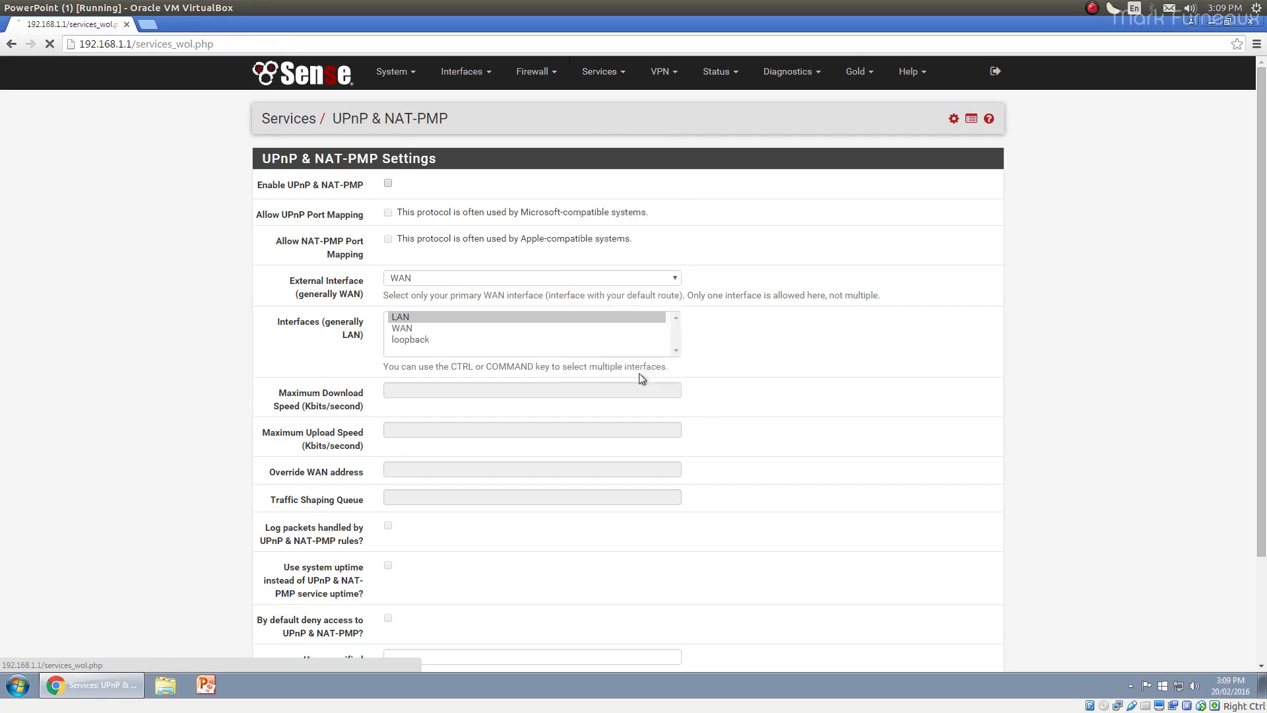
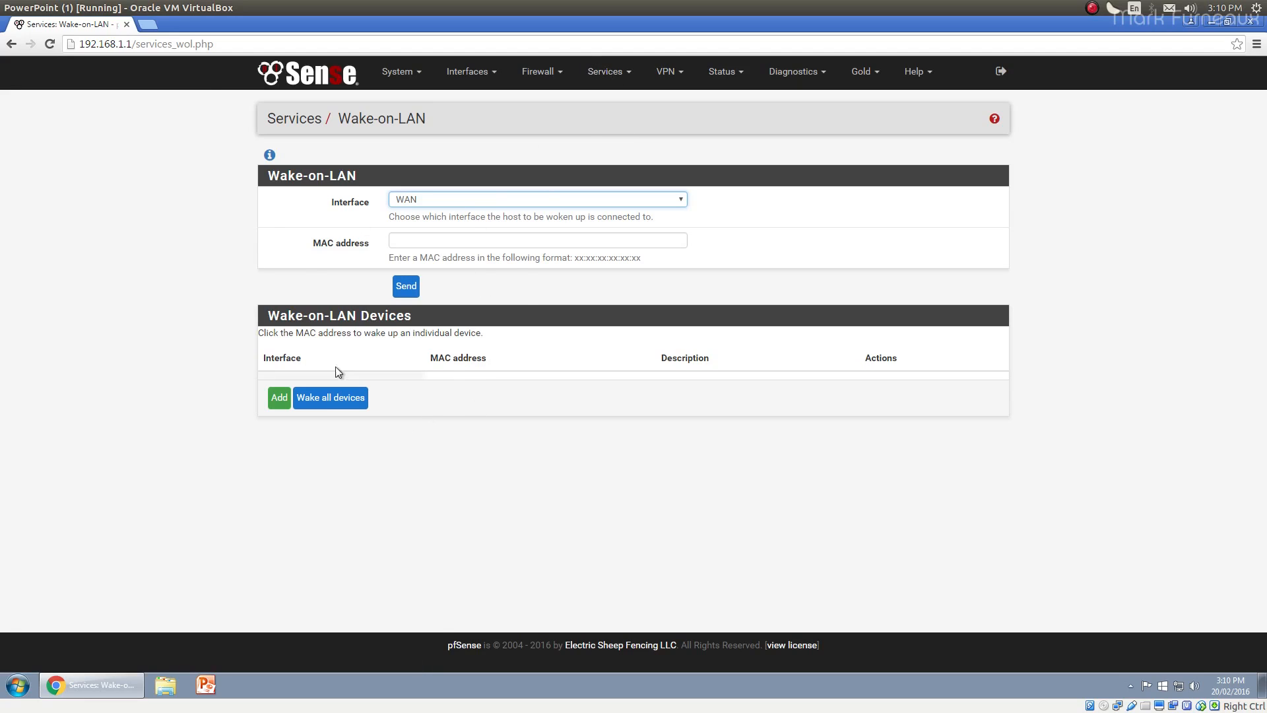
{"action": "left_click", "coordinate": [606, 72]}
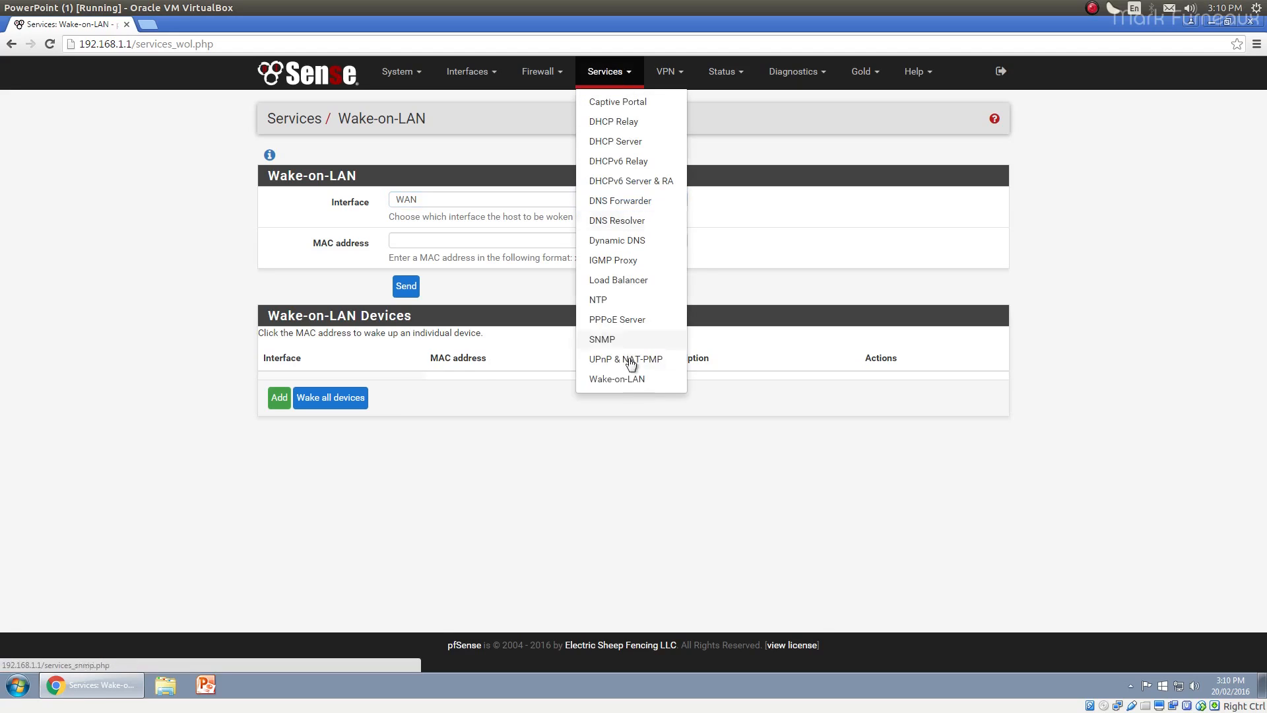
View the IPsec tunnels page and the L2TP configuration page of the VPN section
{"action": "left_click", "coordinate": [680, 74]}
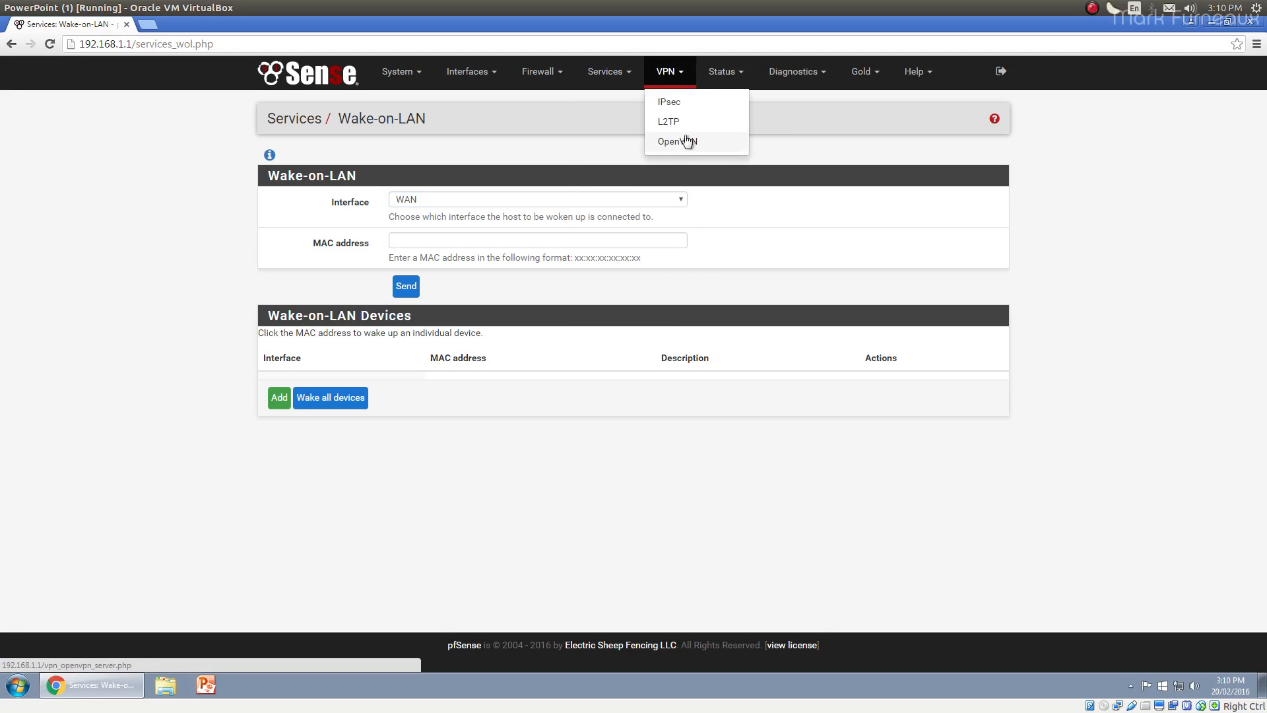
{"action": "left_click", "coordinate": [683, 105]}
{"action": "left_click", "coordinate": [680, 72]}
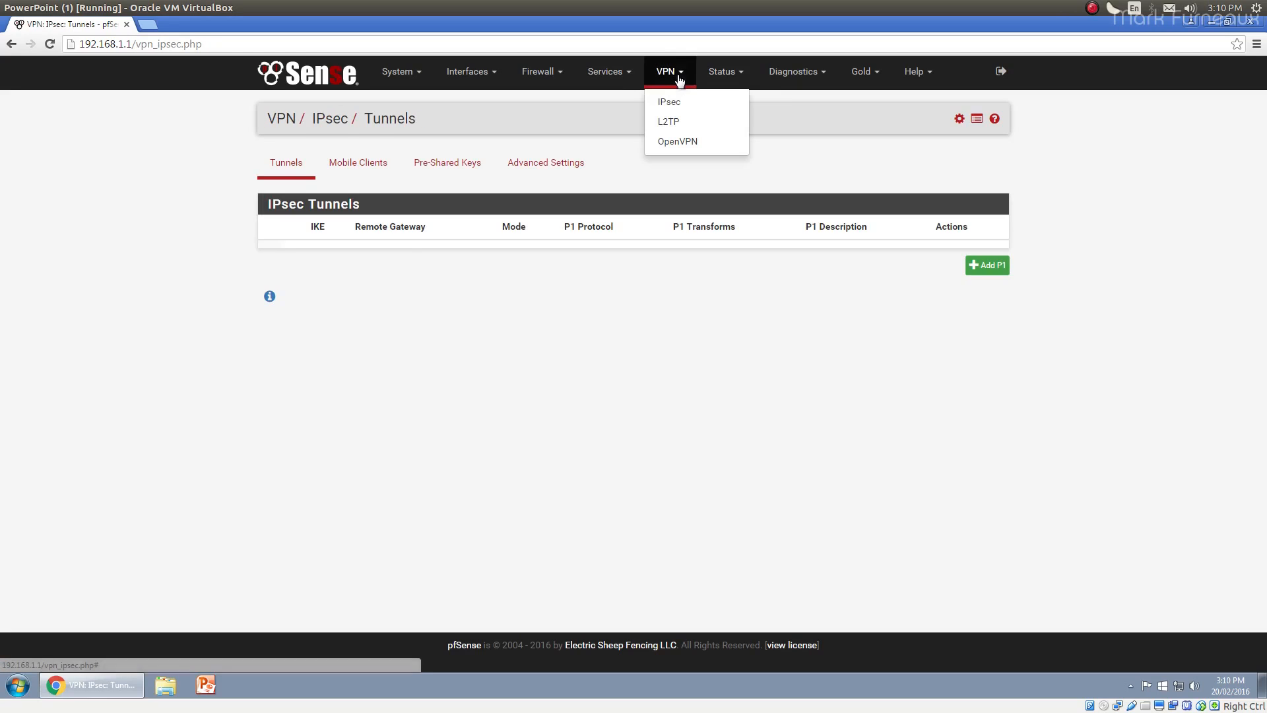
{"action": "left_click", "coordinate": [689, 125]}
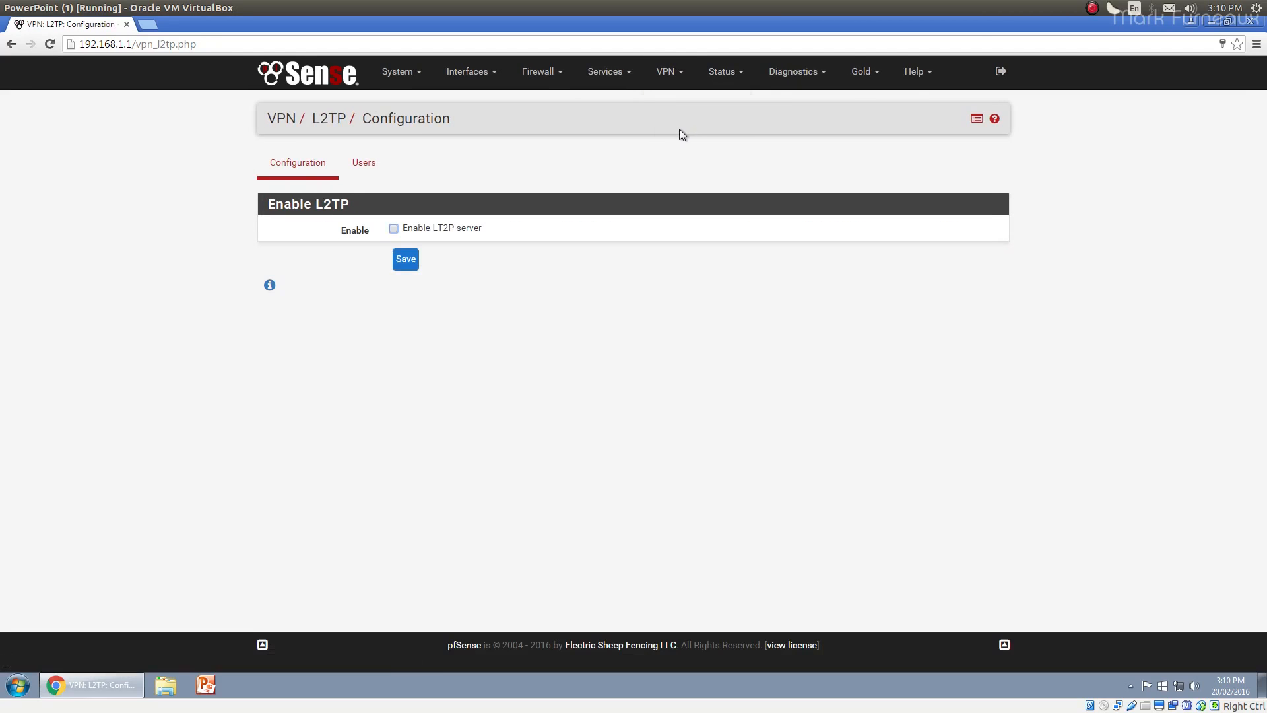
View the OpenVPN Servers page of the VPN section and look over the pages offered under Status and Diagnostics
{"action": "left_click", "coordinate": [673, 75]}
{"action": "left_click", "coordinate": [679, 138]}
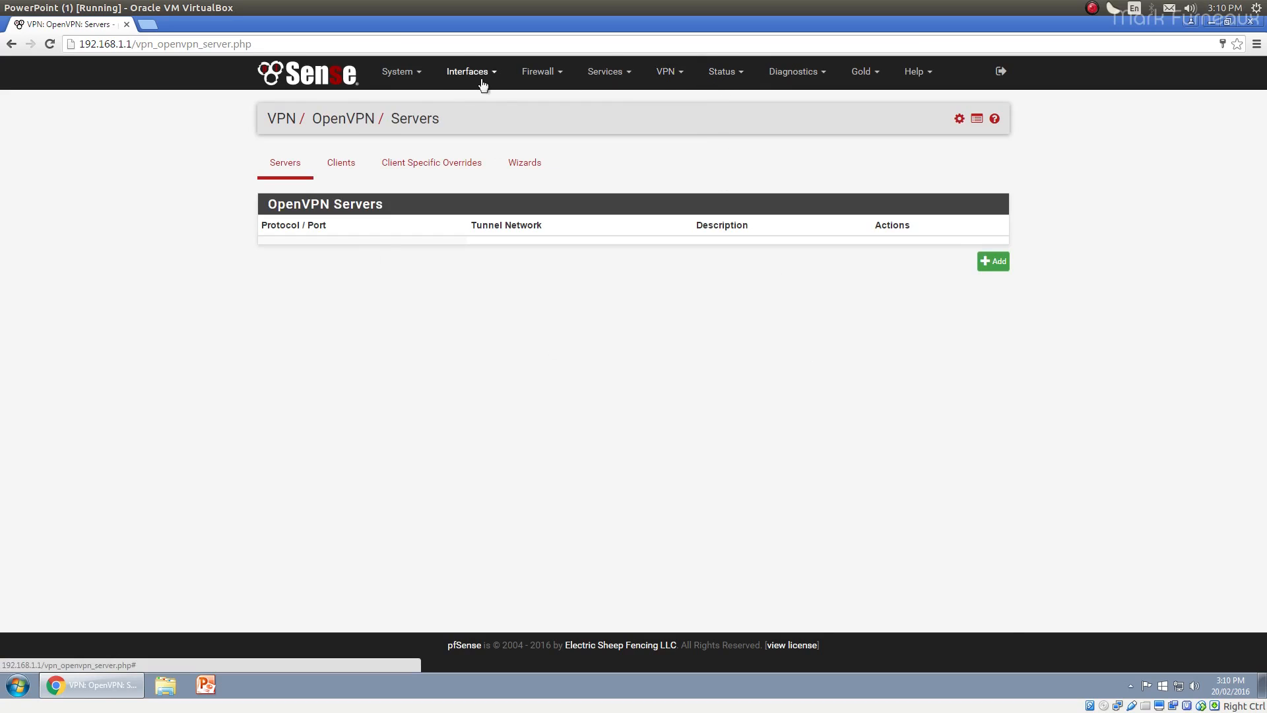
{"action": "left_click", "coordinate": [723, 73]}
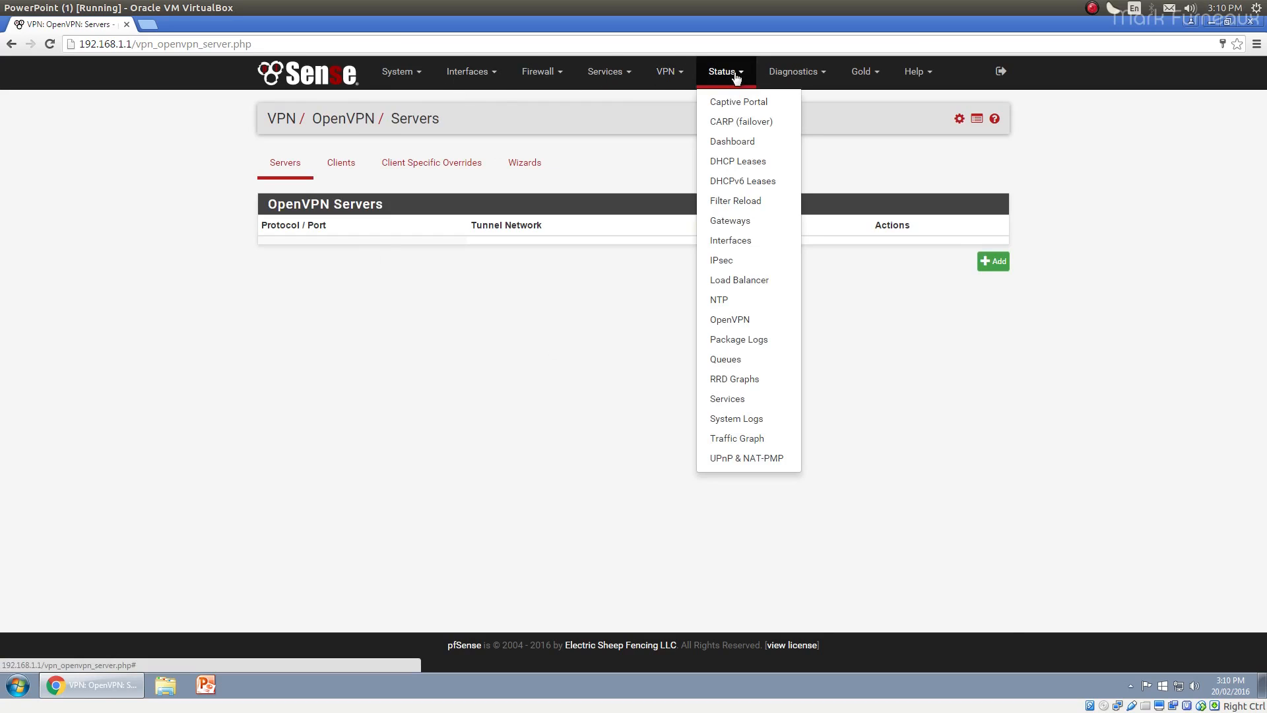
{"action": "left_click", "coordinate": [797, 74]}
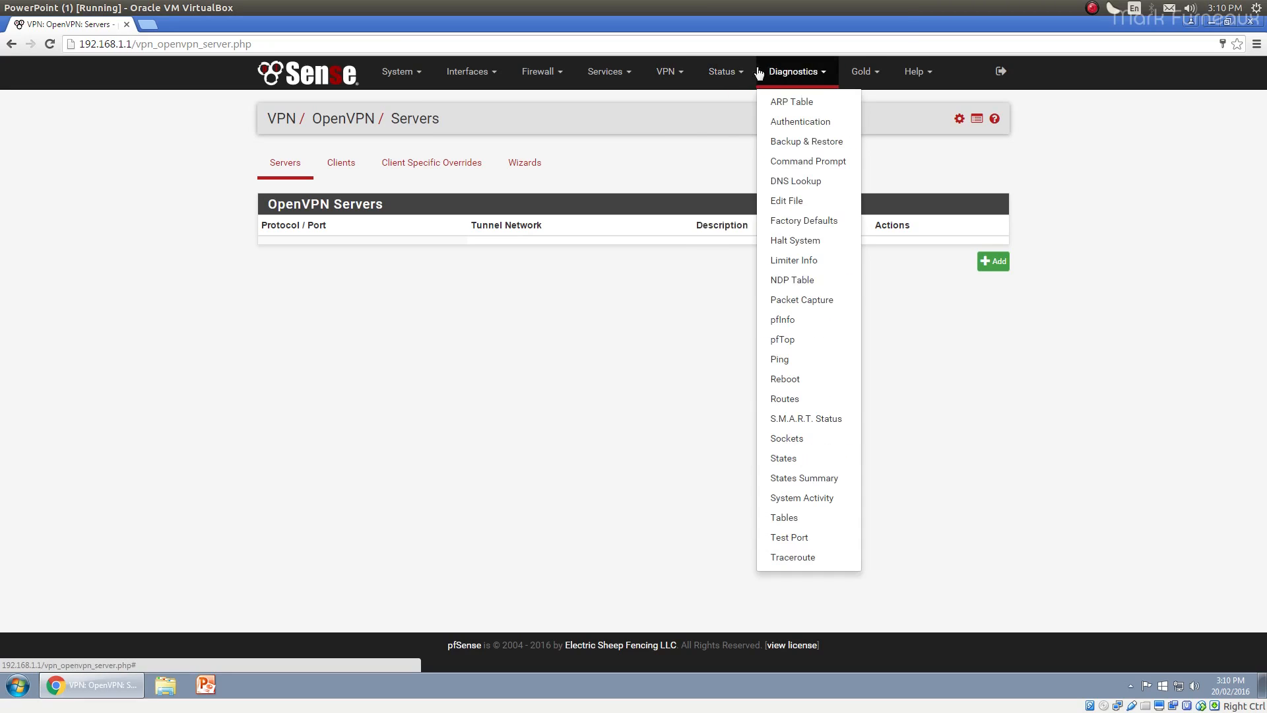
{"action": "mouse_move", "coordinate": [739, 86]}
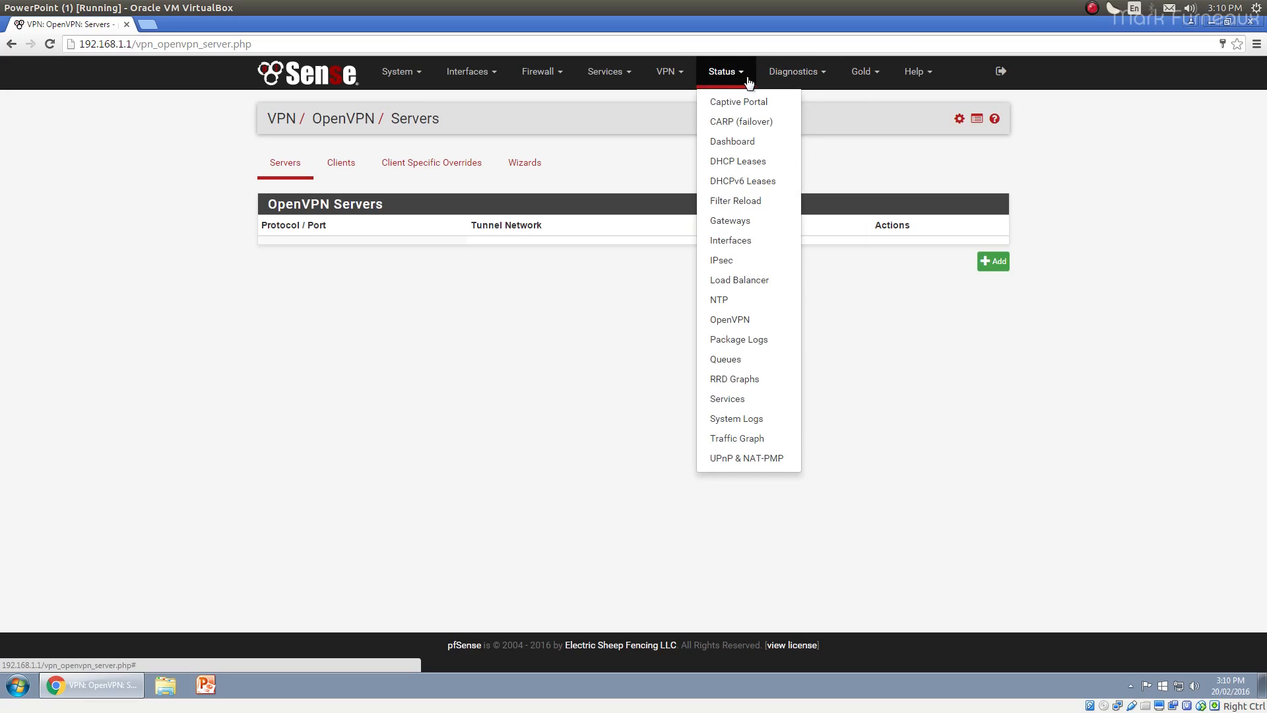
{"action": "left_click", "coordinate": [784, 73]}
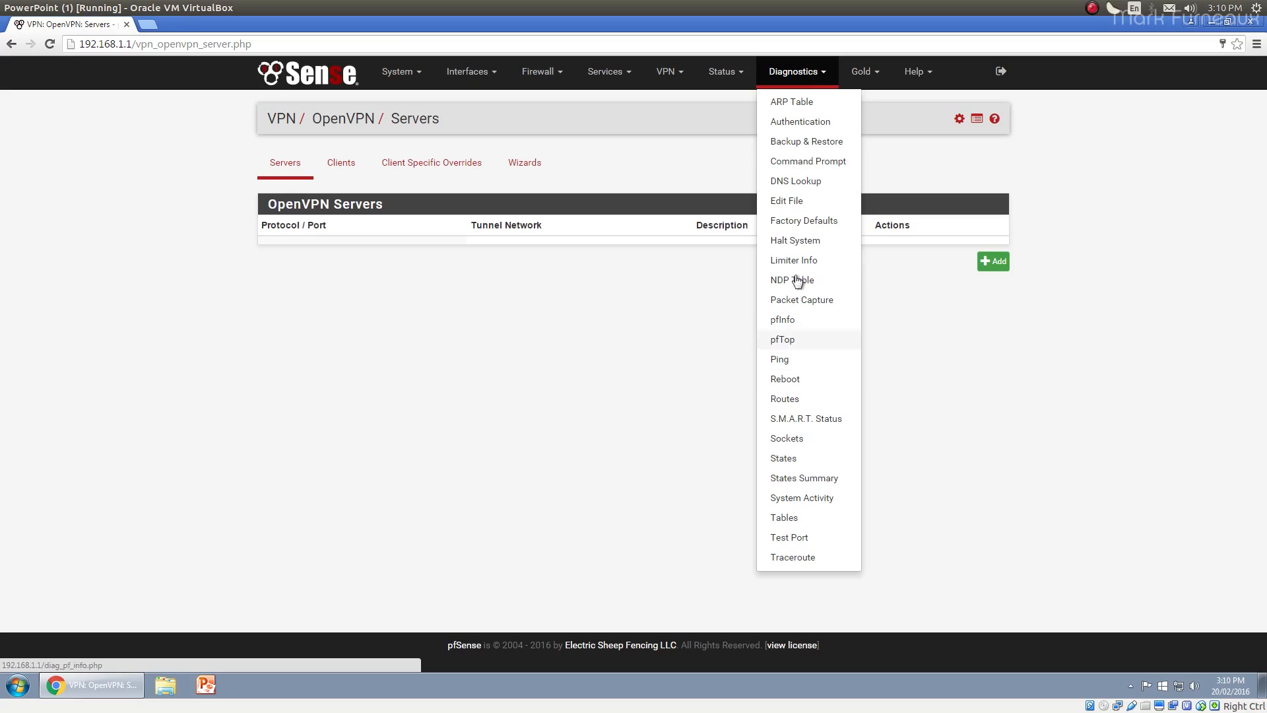
View the Captive Portal status page and the CARP (failover) status page
{"action": "left_click", "coordinate": [726, 74]}
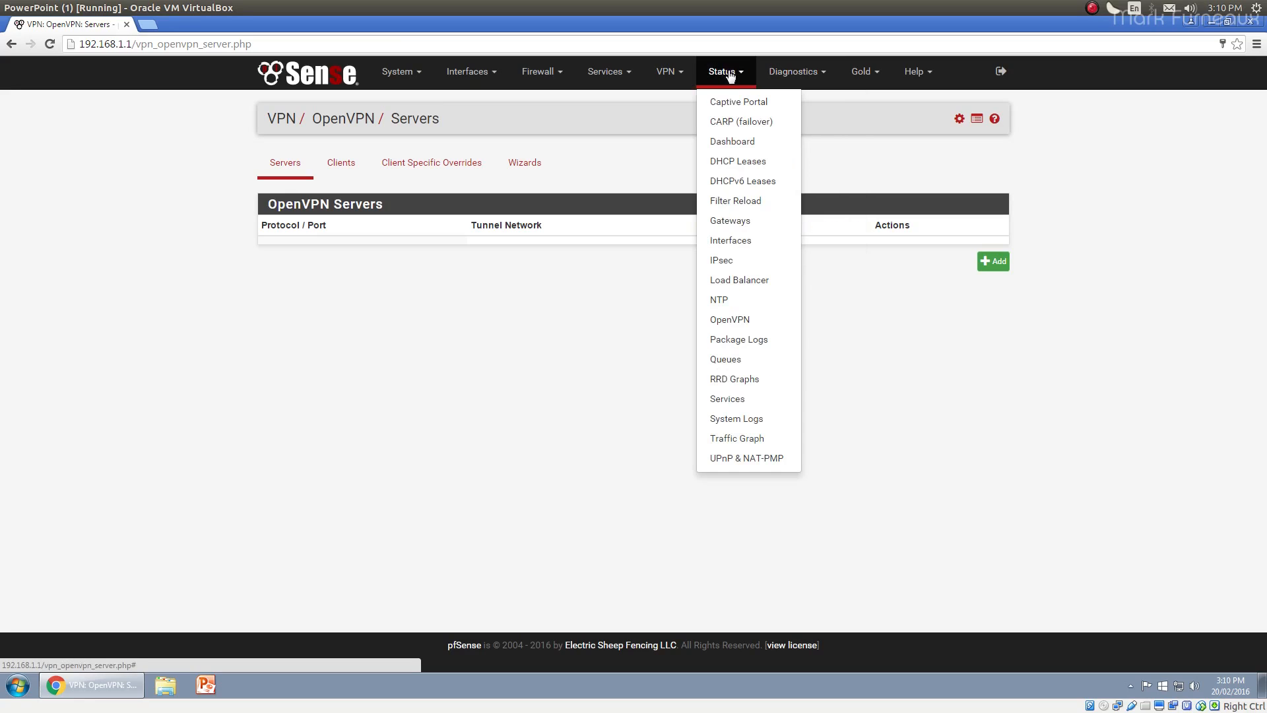
{"action": "left_click", "coordinate": [760, 103]}
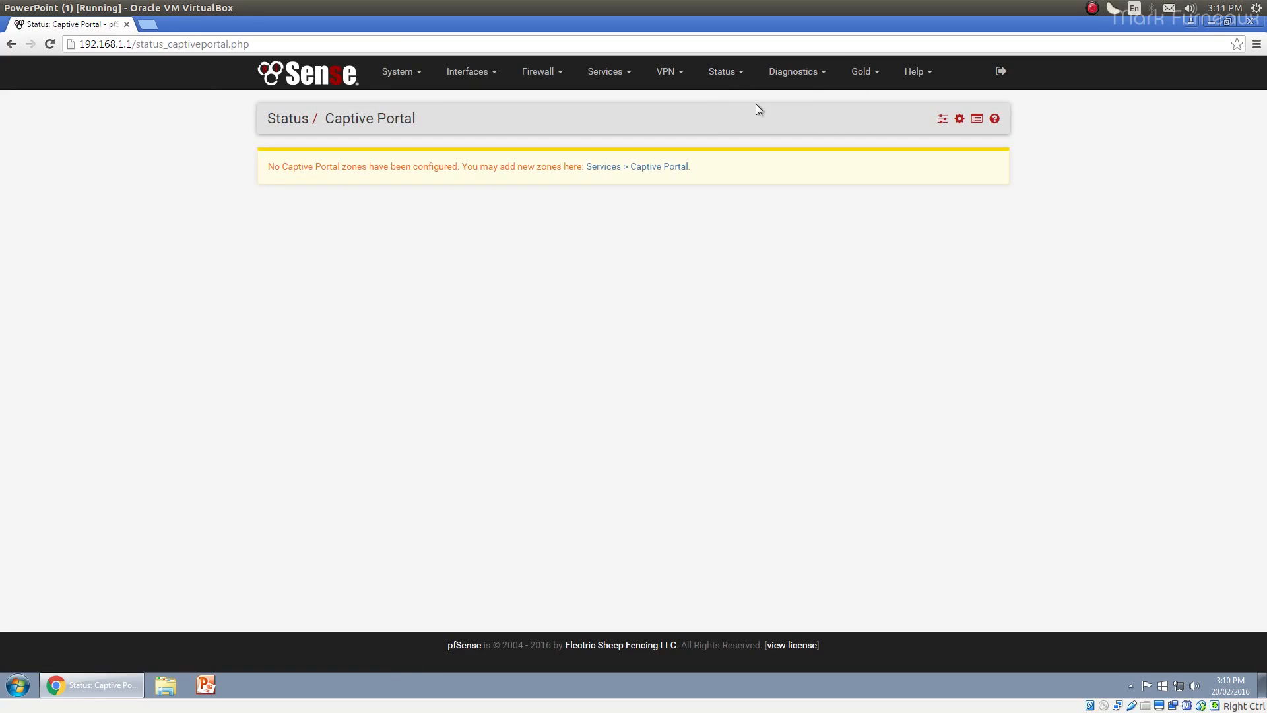
{"action": "left_click", "coordinate": [739, 74]}
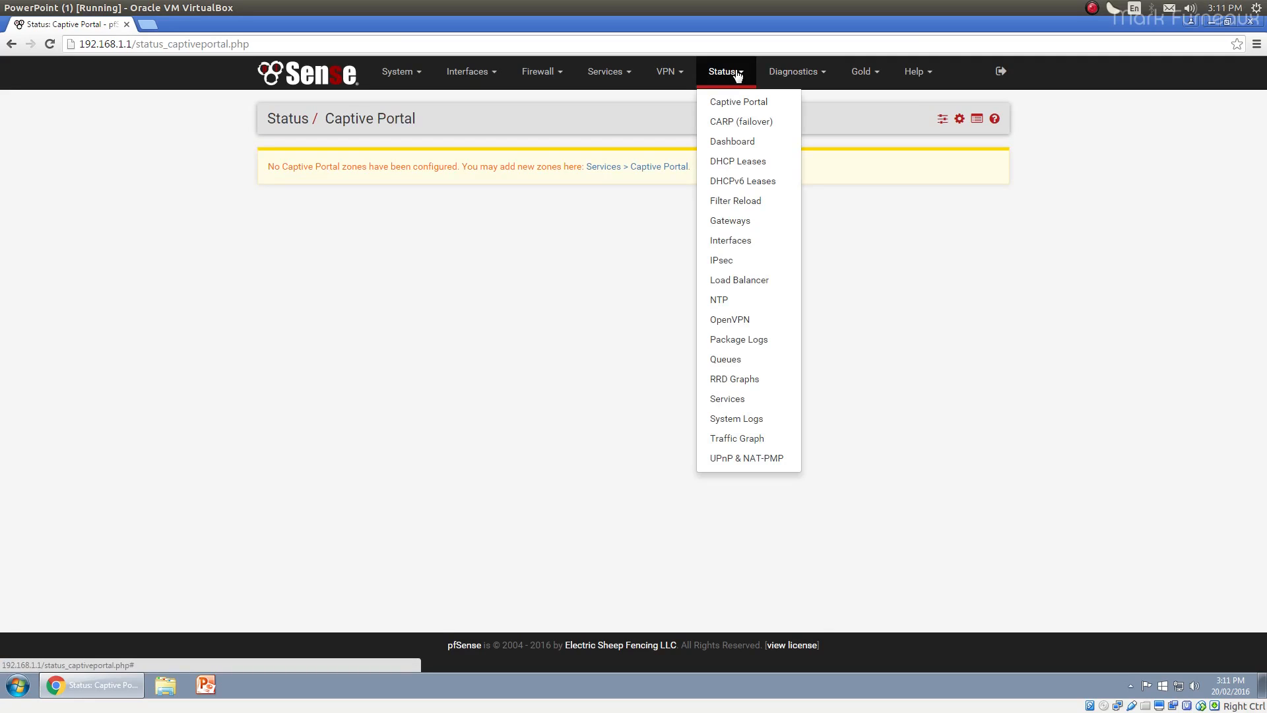
{"action": "left_click", "coordinate": [752, 125]}
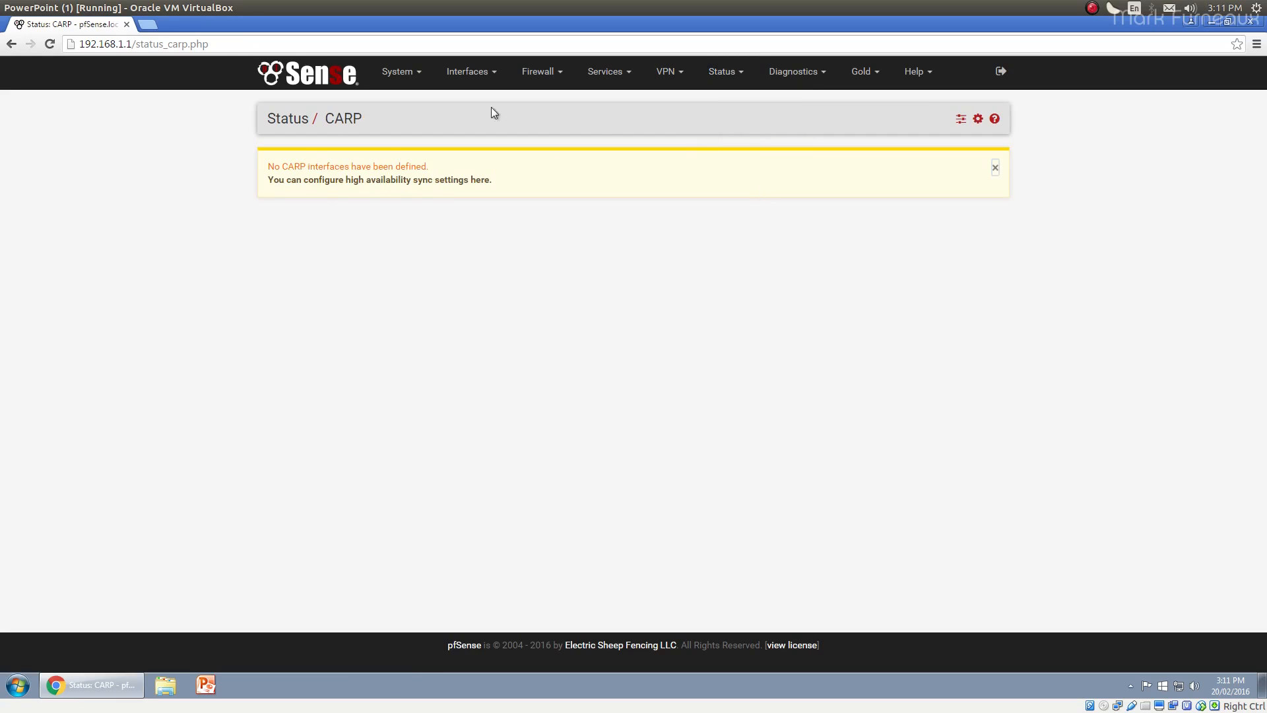
View the status dashboard, opening it from the Status section and through the pfSense logo
{"action": "left_click", "coordinate": [722, 75]}
{"action": "left_click", "coordinate": [737, 143]}
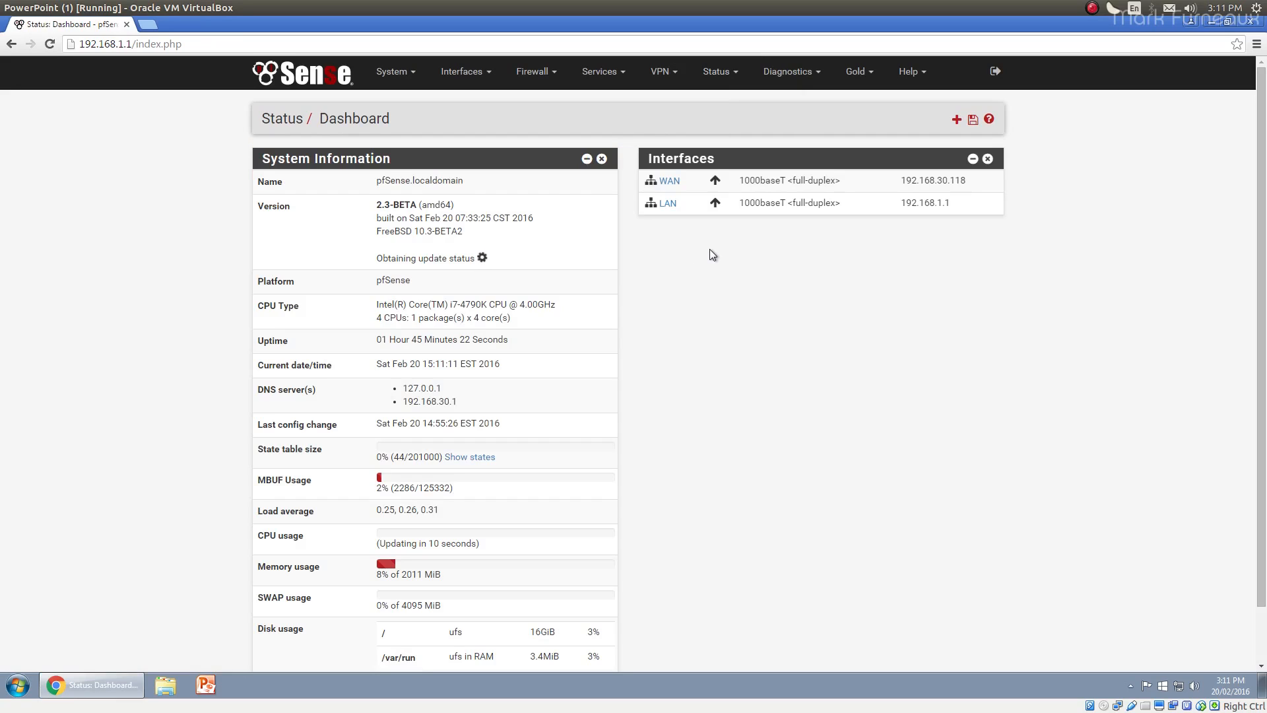
{"action": "left_click", "coordinate": [280, 70]}
View the DHCP Leases status page and delete the offline pfSense lease for 192.168.1.100
{"action": "left_click", "coordinate": [718, 72]}
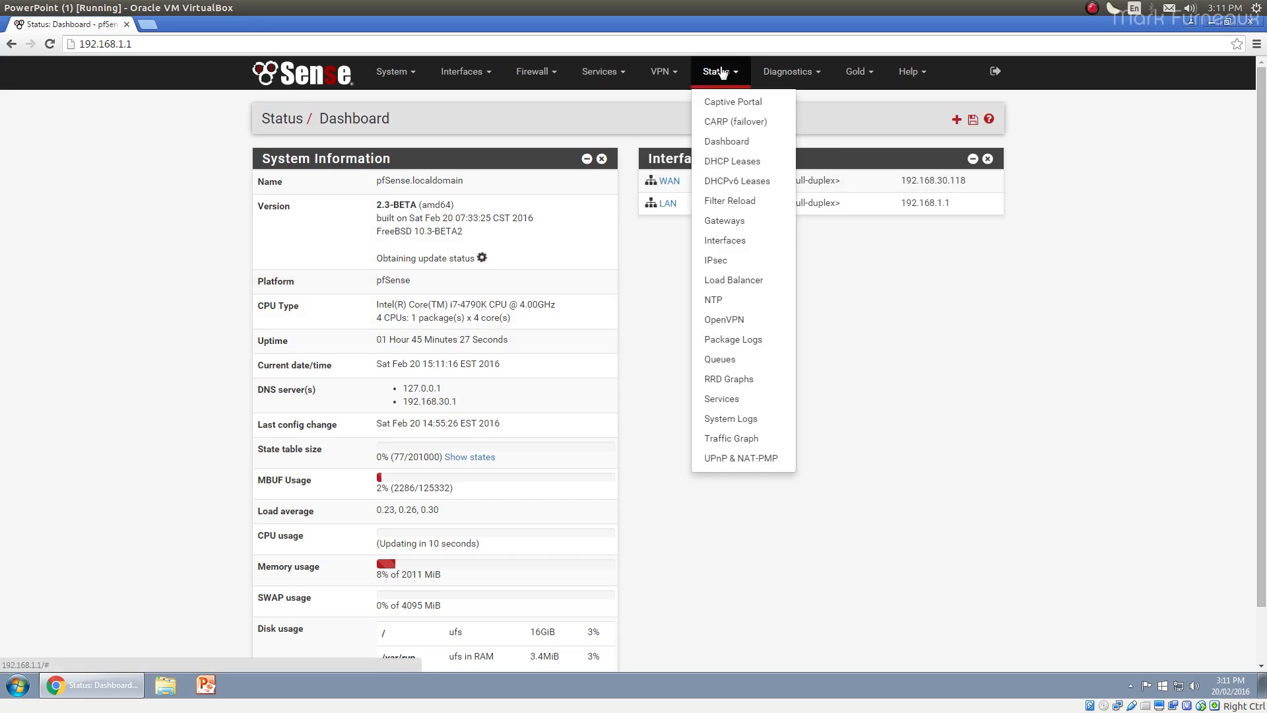
{"action": "left_click", "coordinate": [764, 162]}
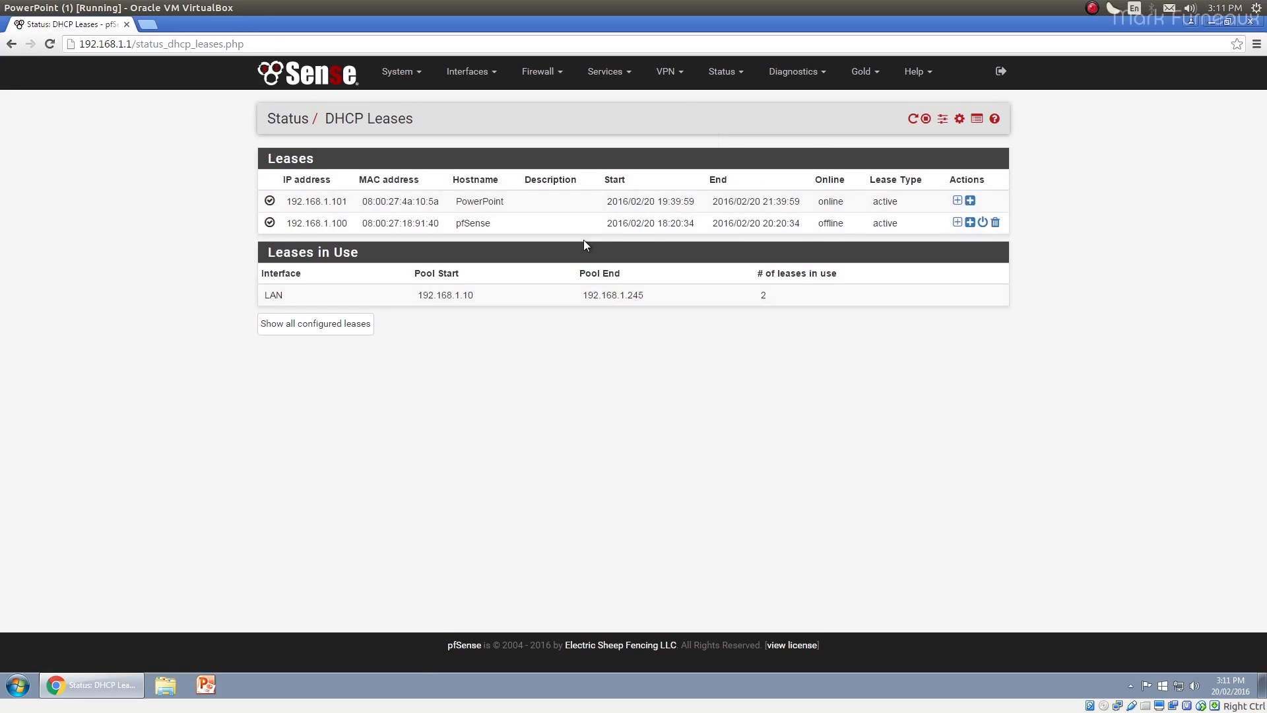
{"action": "left_click", "coordinate": [723, 71]}
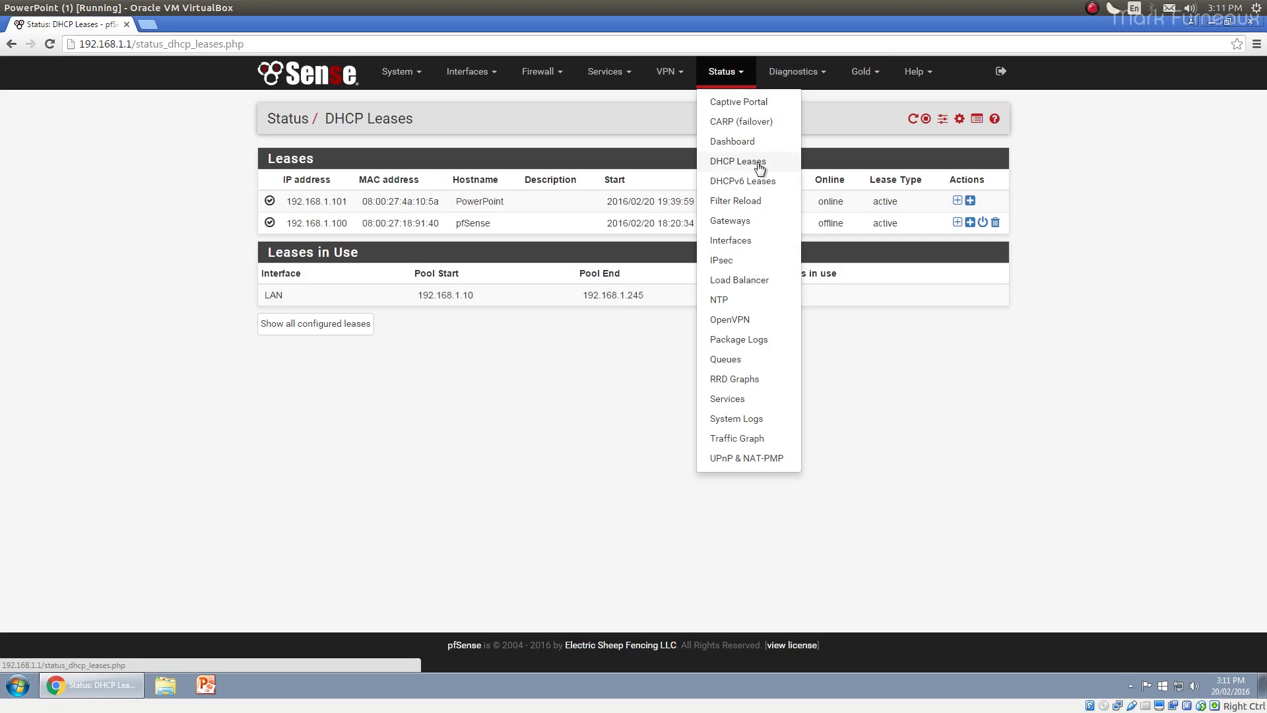
{"action": "left_click", "coordinate": [594, 404]}
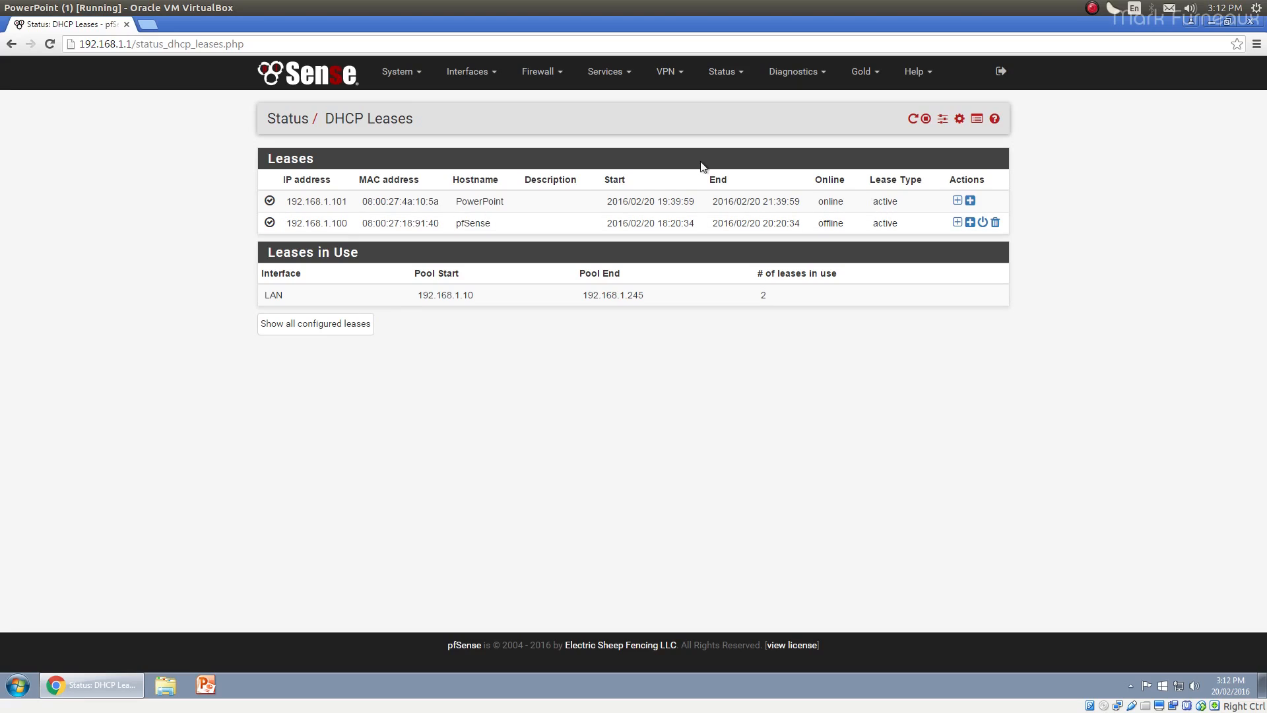
{"action": "left_click", "coordinate": [995, 223]}
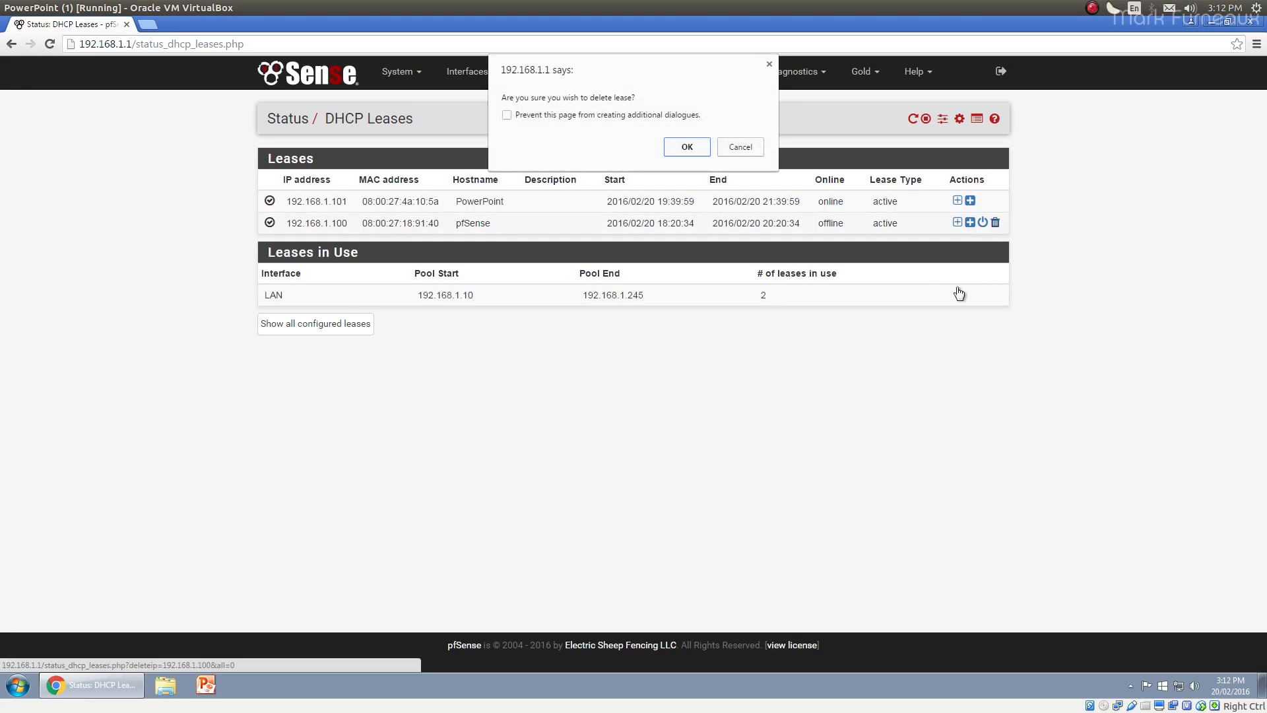
{"action": "left_click", "coordinate": [683, 146]}
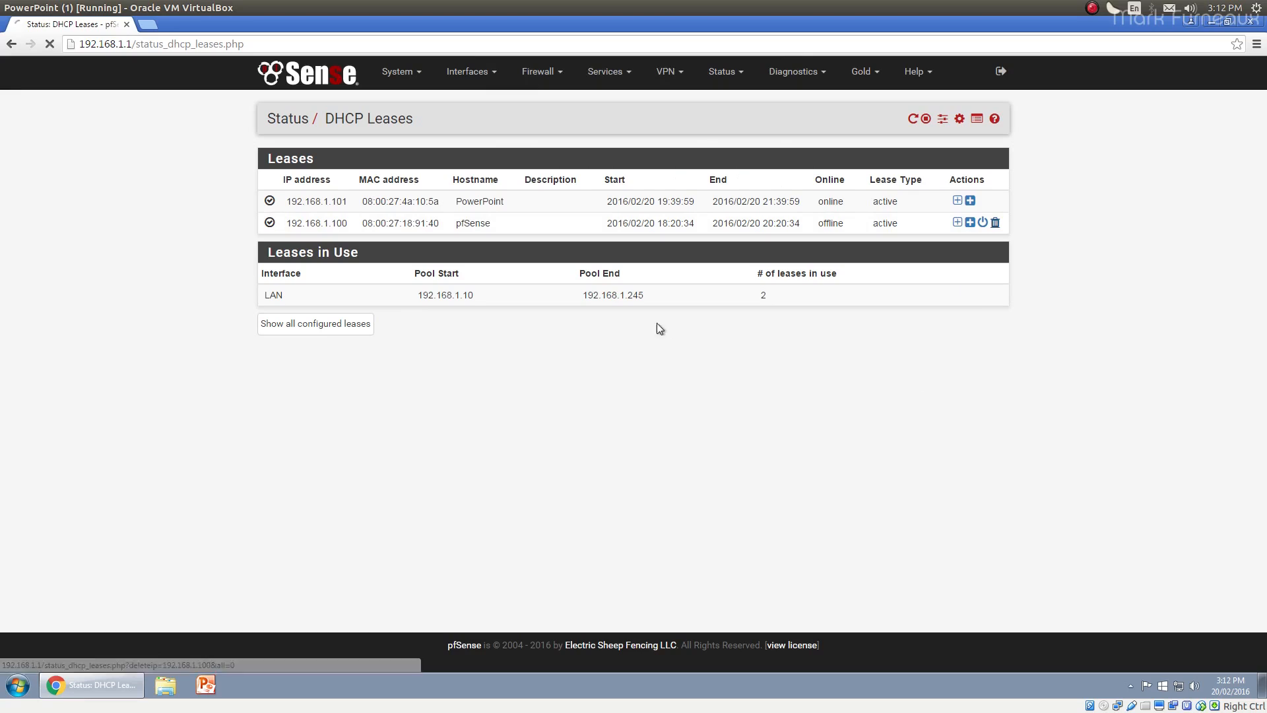
View the DHCPv6 Leases status page and the Filter Reload status page
{"action": "left_click", "coordinate": [723, 71]}
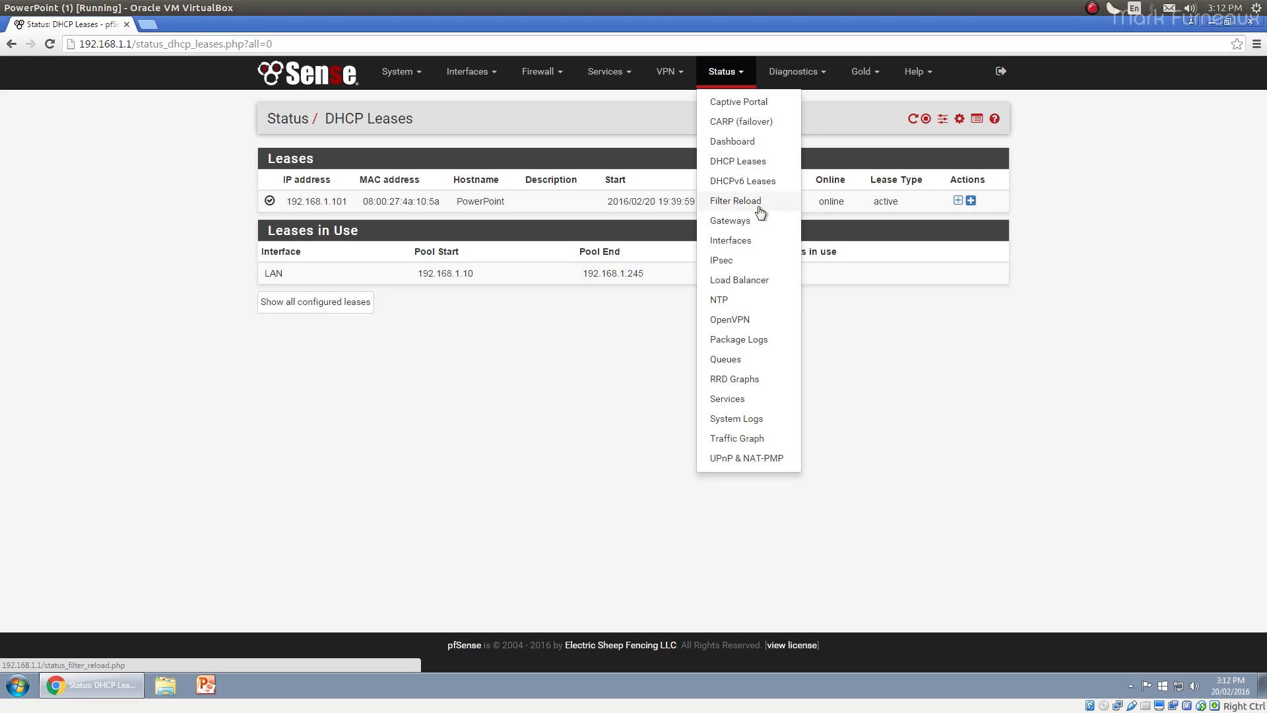
{"action": "left_click", "coordinate": [746, 182]}
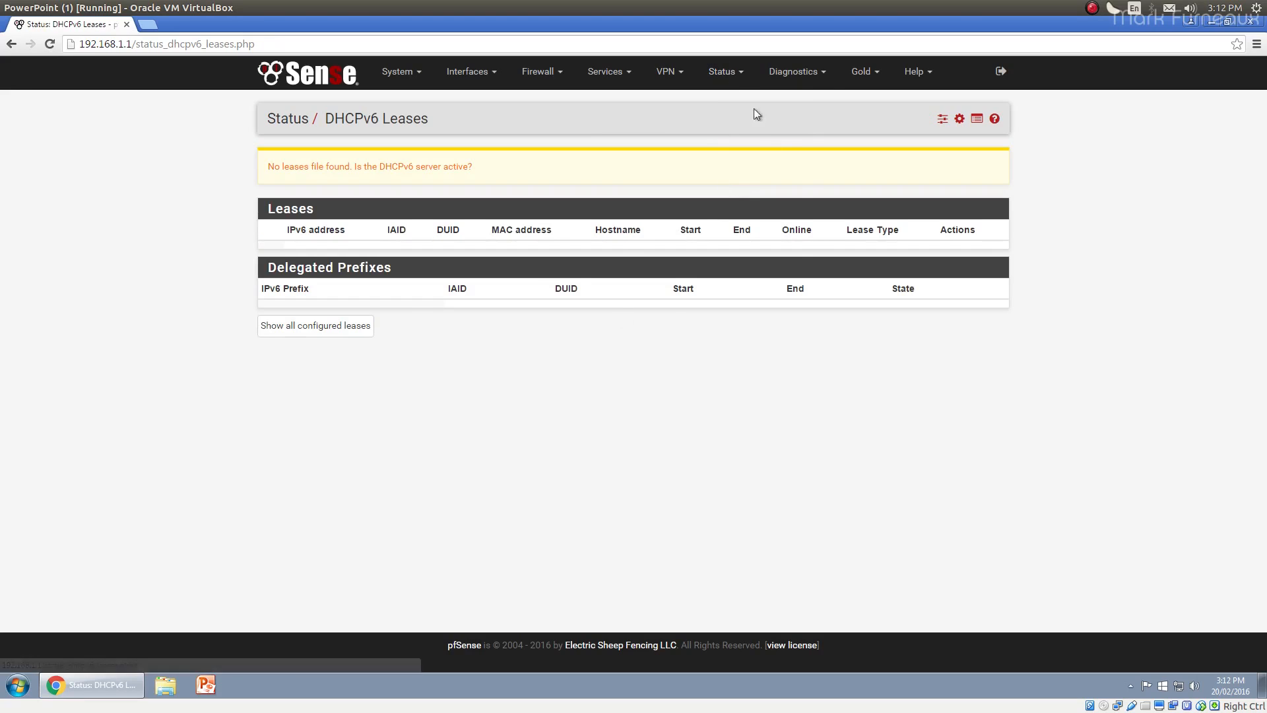
{"action": "left_click", "coordinate": [732, 75]}
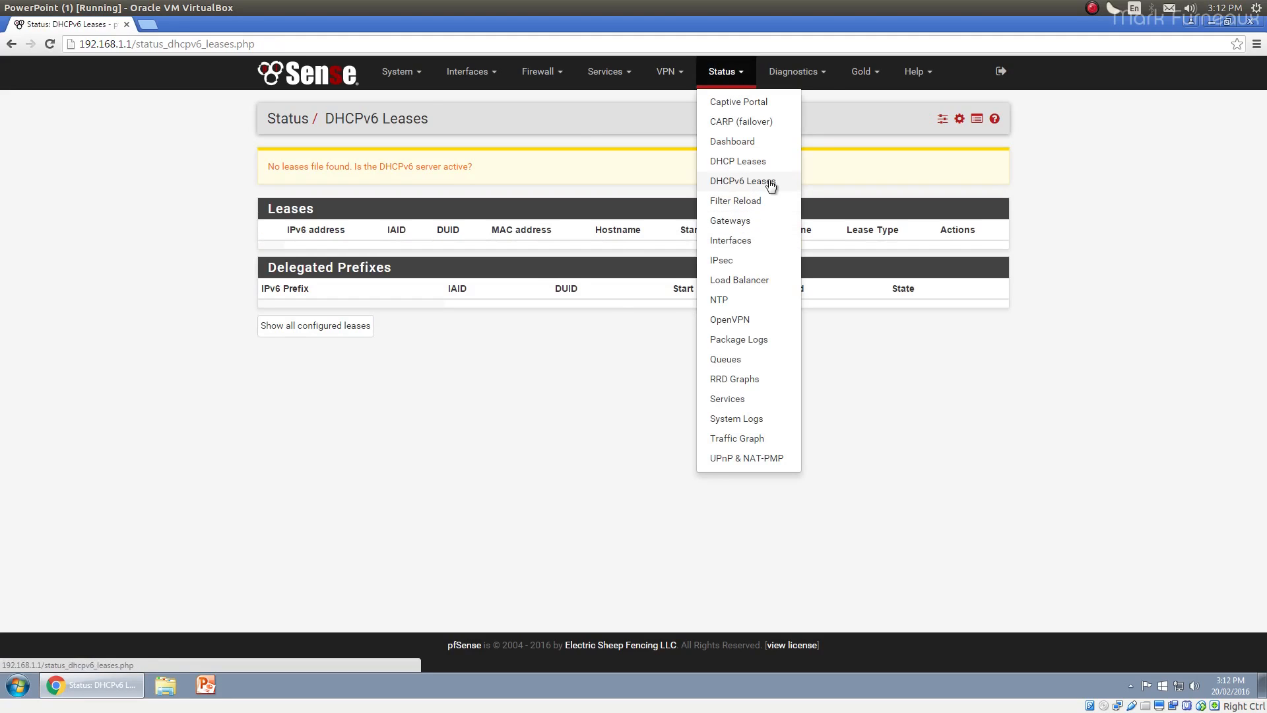
{"action": "left_click", "coordinate": [754, 203]}
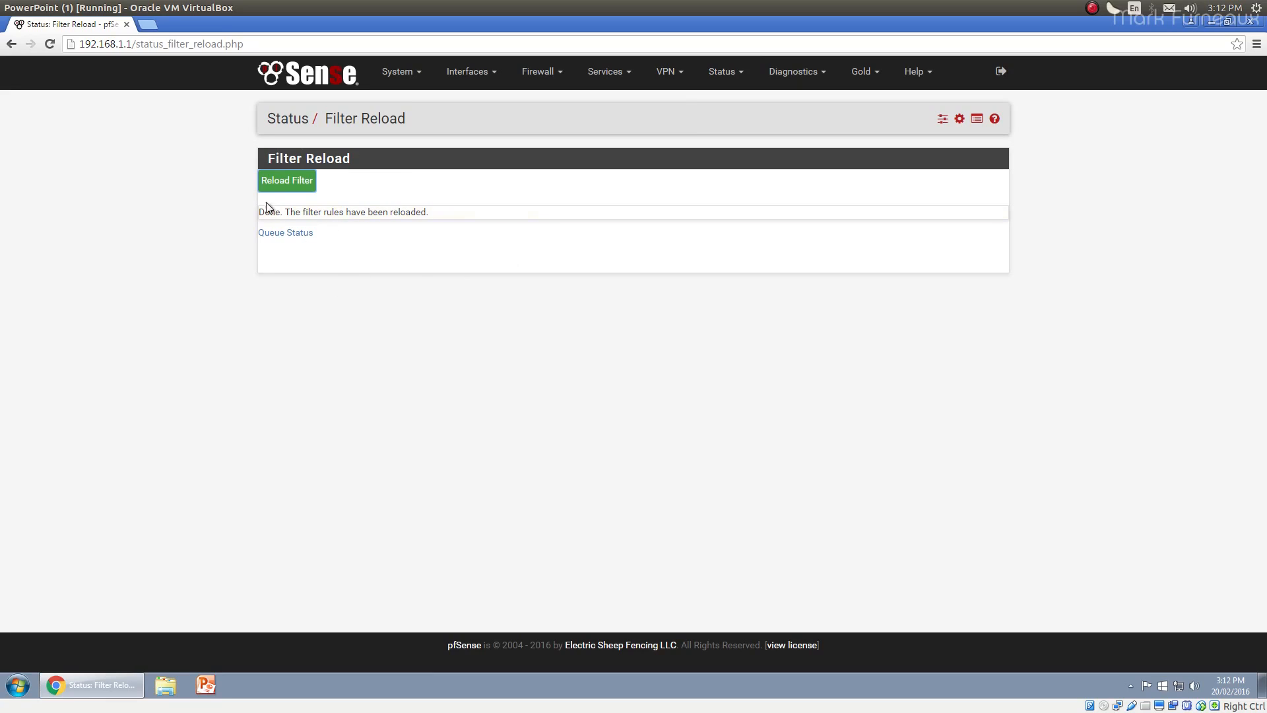
View the Gateways status page and highlight the gateway address of WAN_DHCP
{"action": "left_click", "coordinate": [735, 84]}
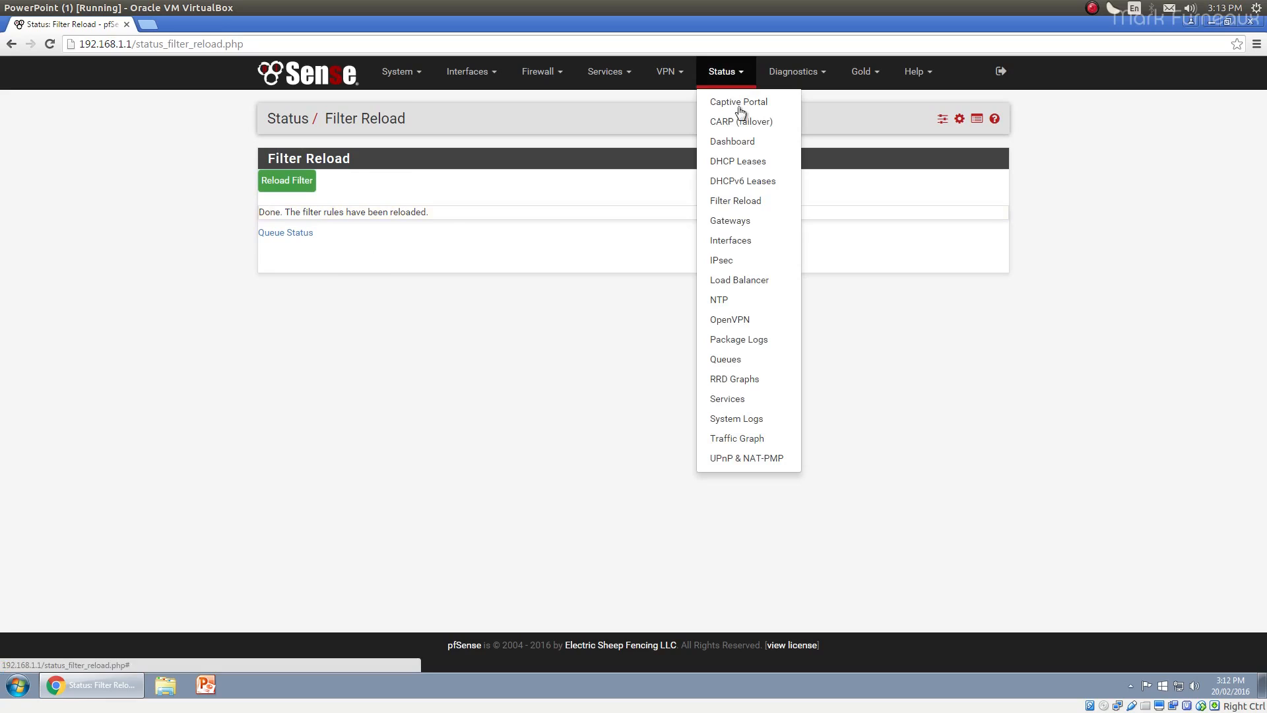
{"action": "left_click", "coordinate": [763, 225]}
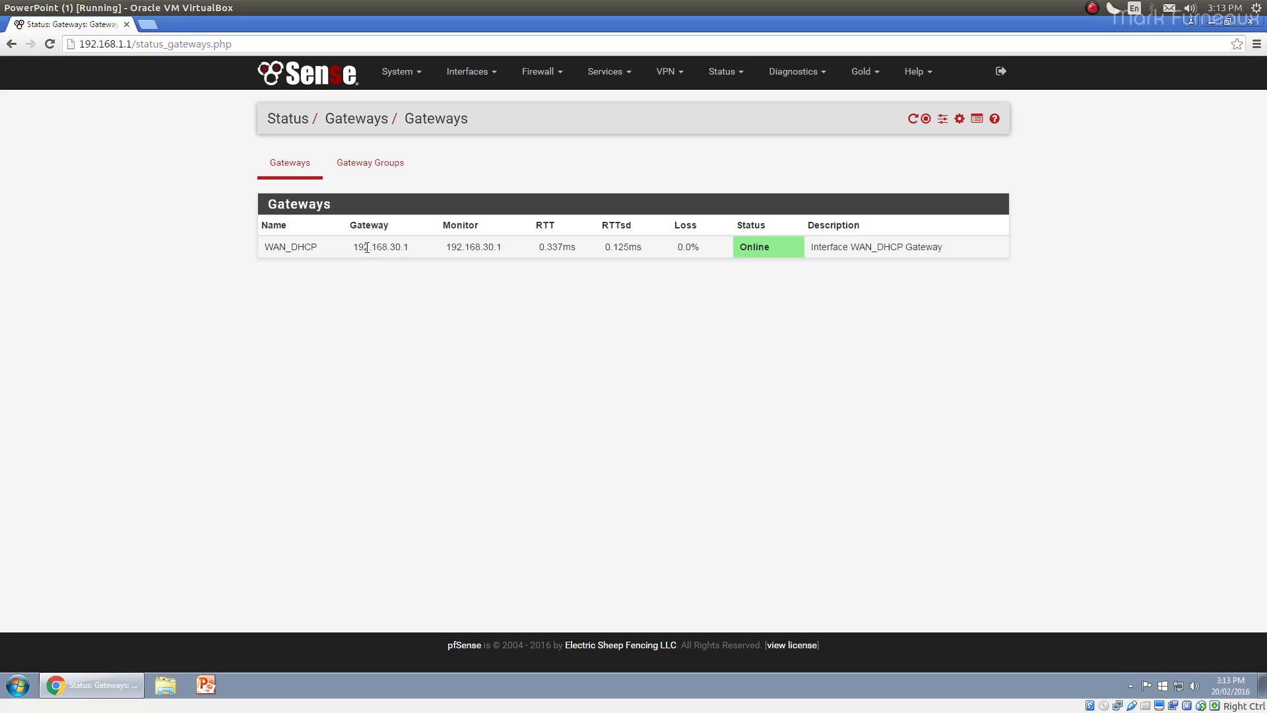
{"action": "left_click_drag", "start_coordinate": [351, 246], "coordinate": [430, 249]}
{"action": "left_click", "coordinate": [408, 248]}
View the WAN and LAN details on the Interfaces status page and the IPsec status overview
{"action": "left_click", "coordinate": [726, 74]}
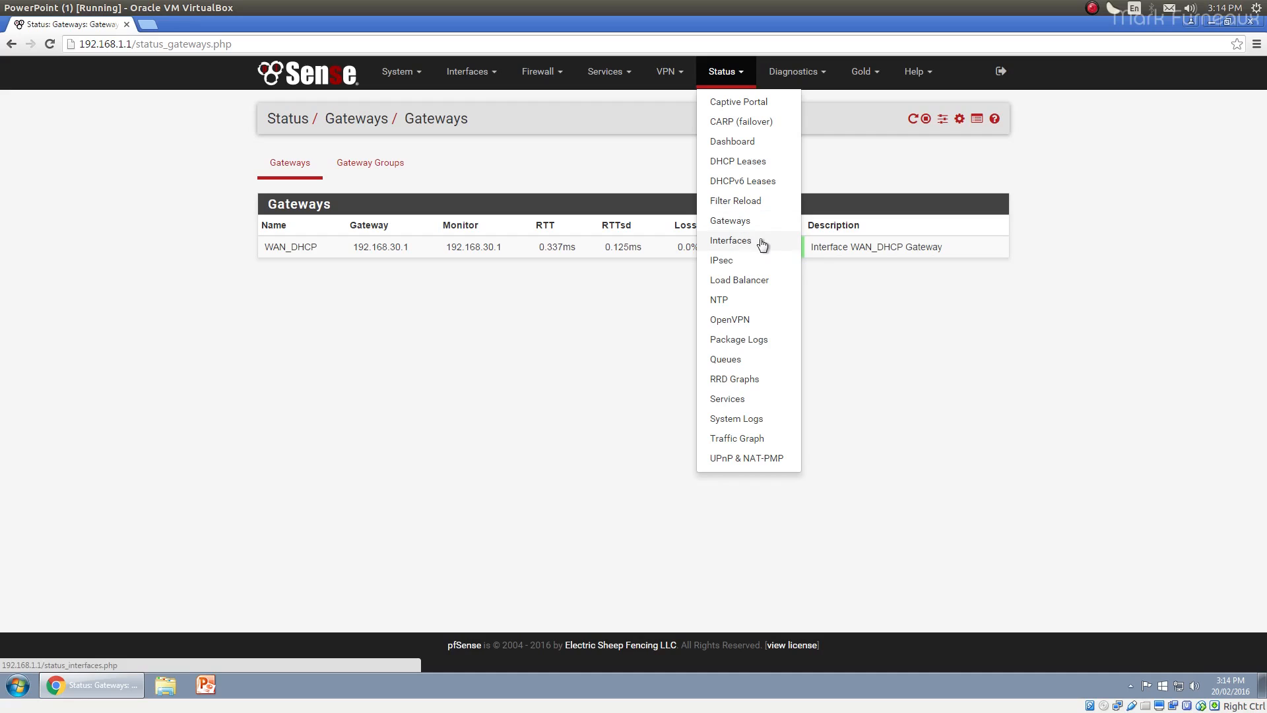
{"action": "left_click", "coordinate": [746, 243]}
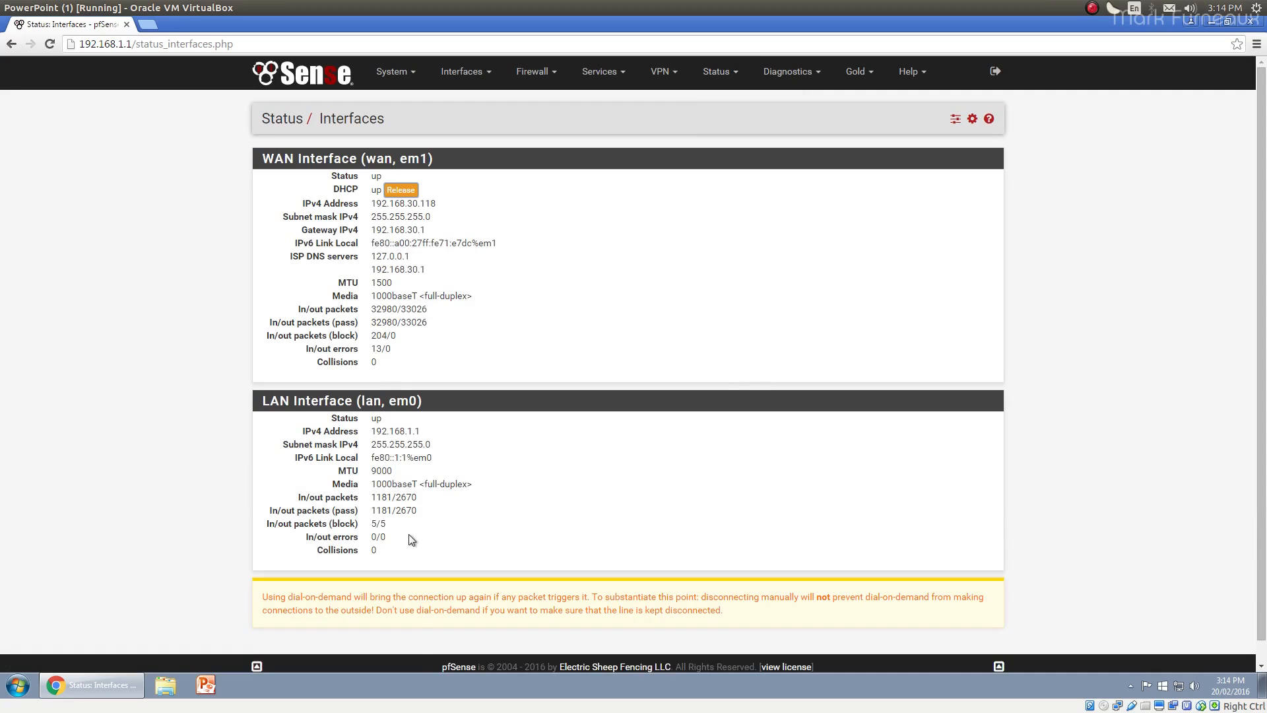
{"action": "left_click", "coordinate": [720, 72]}
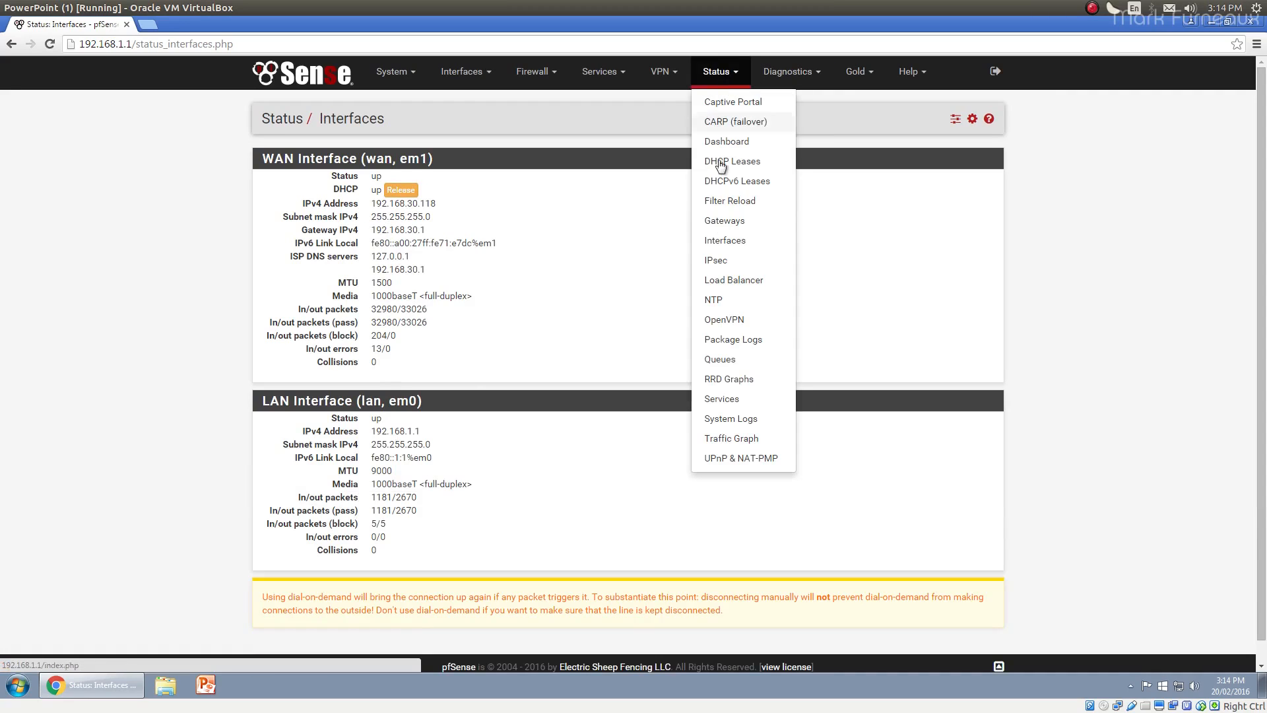
{"action": "left_click", "coordinate": [737, 264]}
View the Load Balancer pools status page and the NTP status page
{"action": "left_click", "coordinate": [732, 76]}
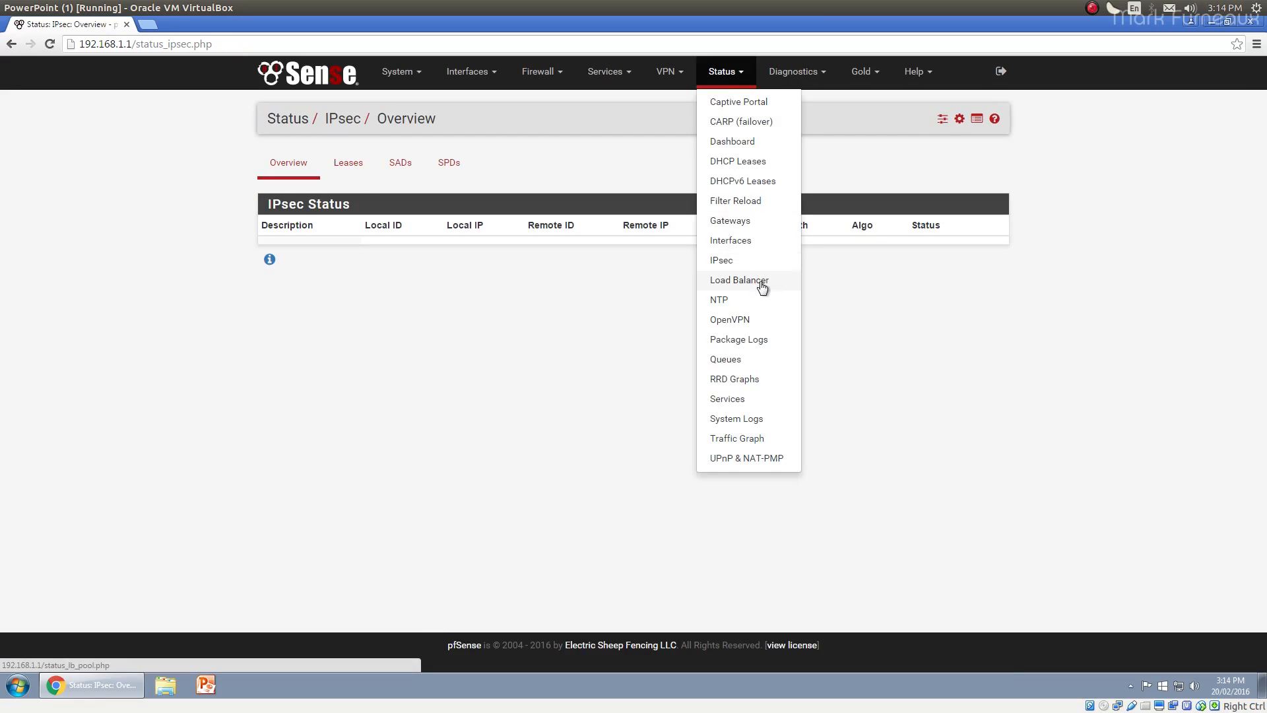
{"action": "left_click", "coordinate": [763, 282]}
{"action": "left_click", "coordinate": [725, 74]}
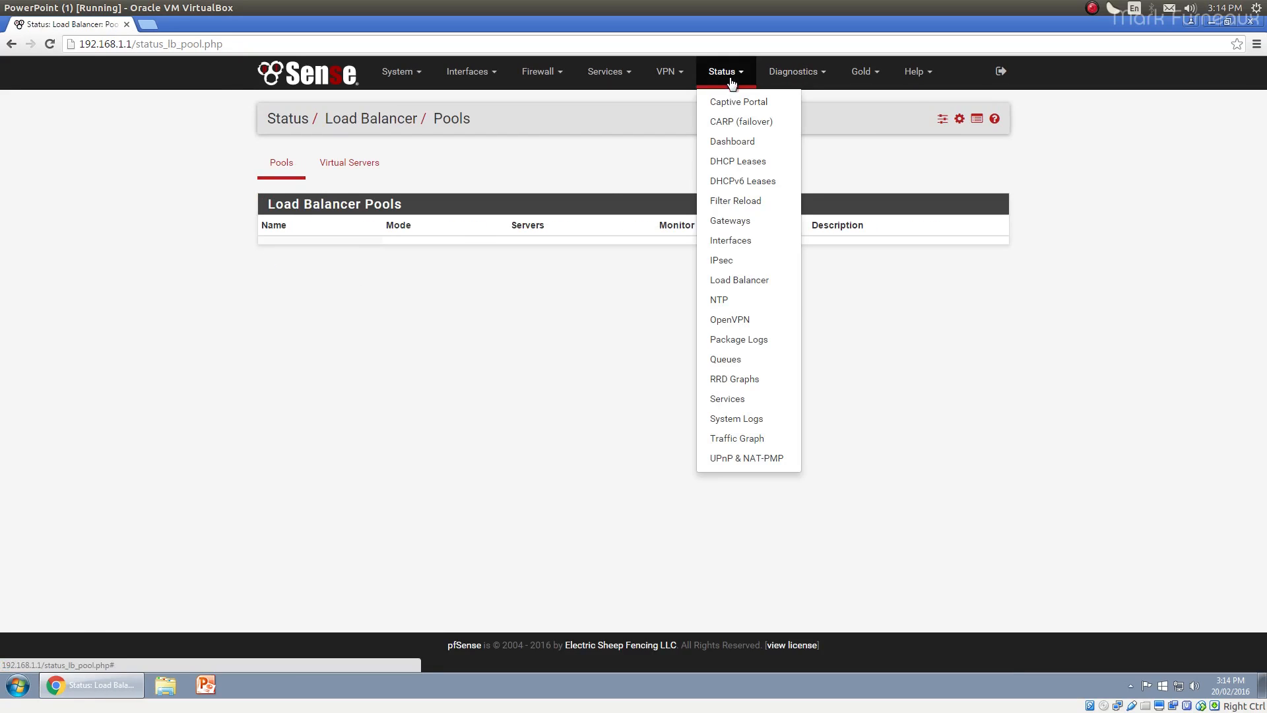
{"action": "left_click", "coordinate": [744, 302]}
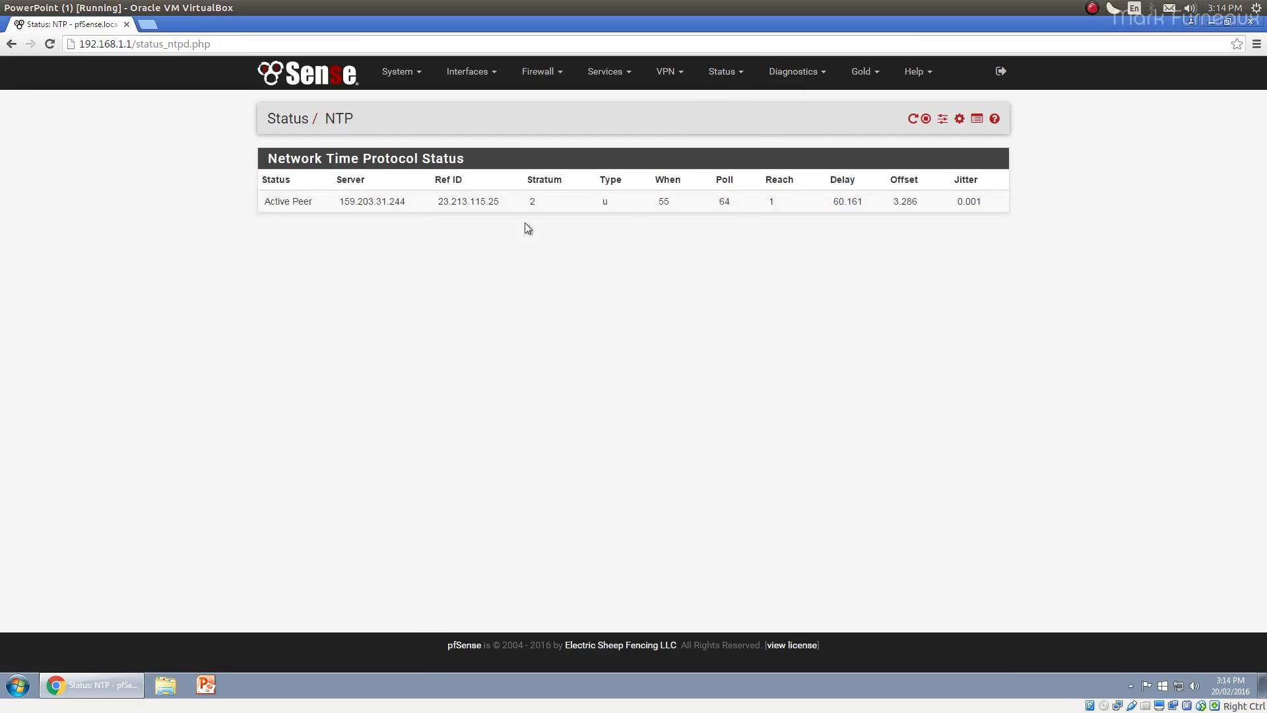
View the OpenVPN status page and the Package Logs status page
{"action": "left_click", "coordinate": [731, 78]}
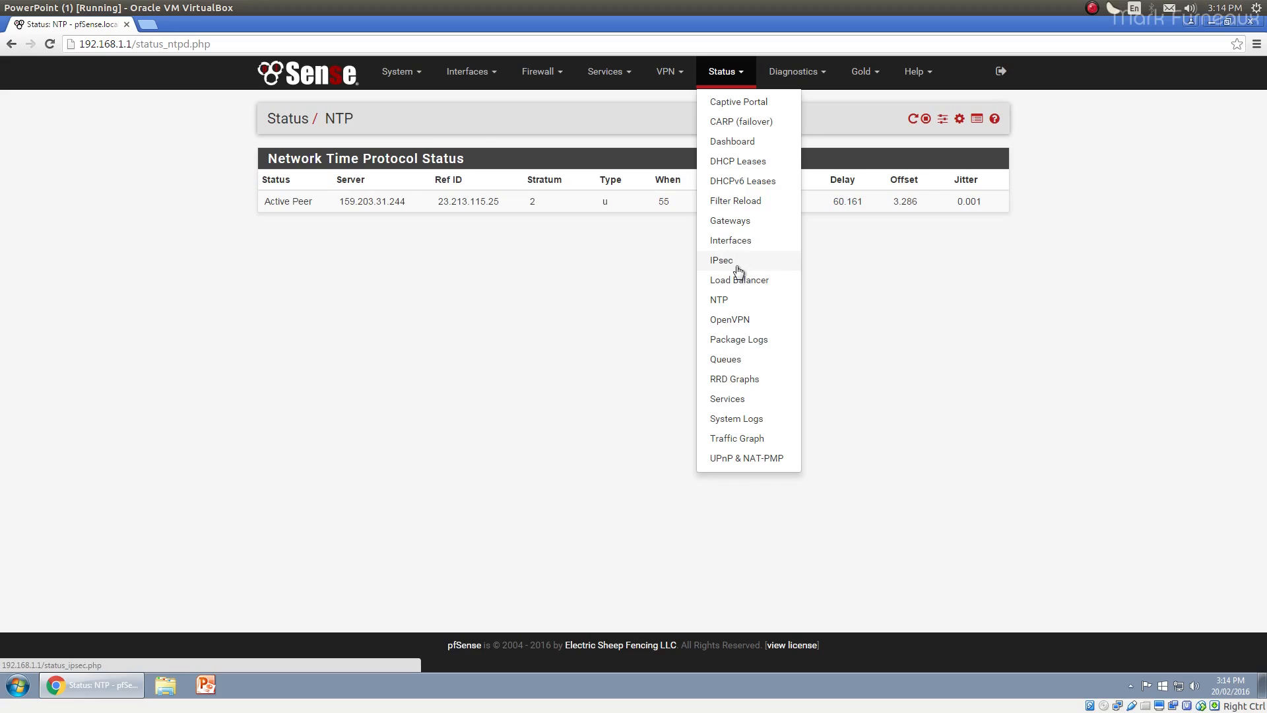
{"action": "left_click", "coordinate": [757, 326]}
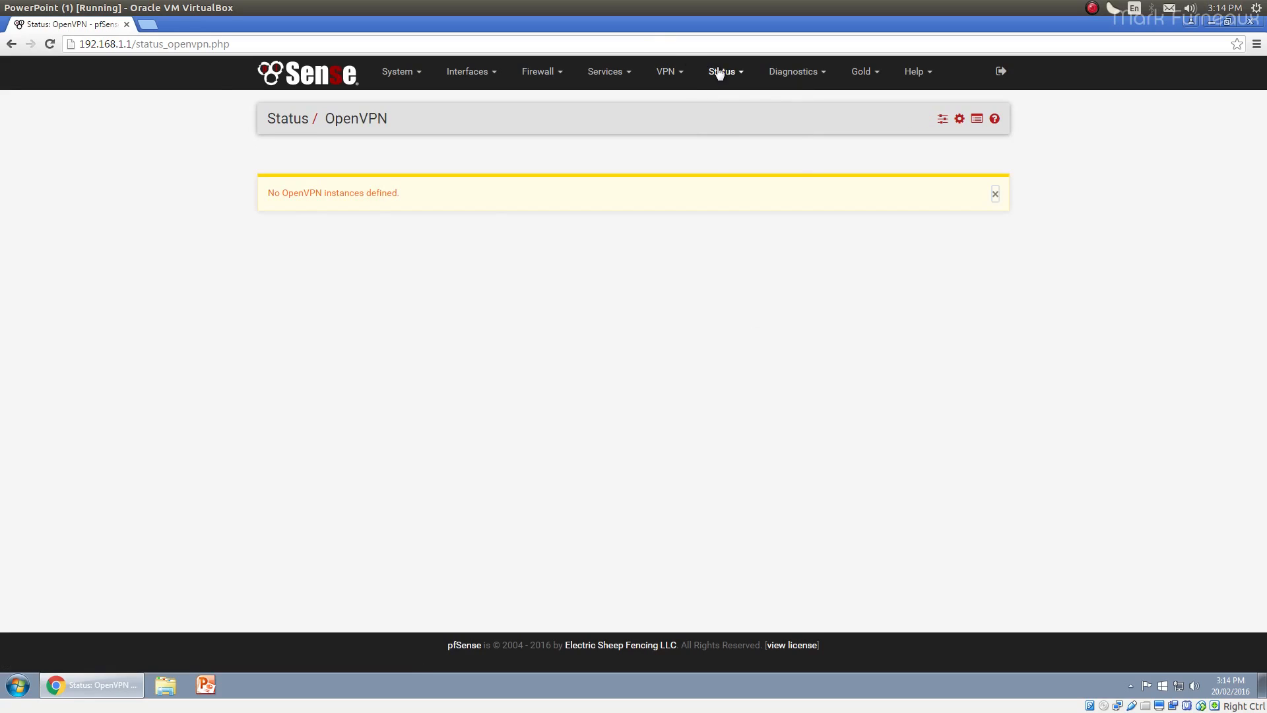
{"action": "left_click", "coordinate": [721, 73]}
{"action": "left_click", "coordinate": [750, 342]}
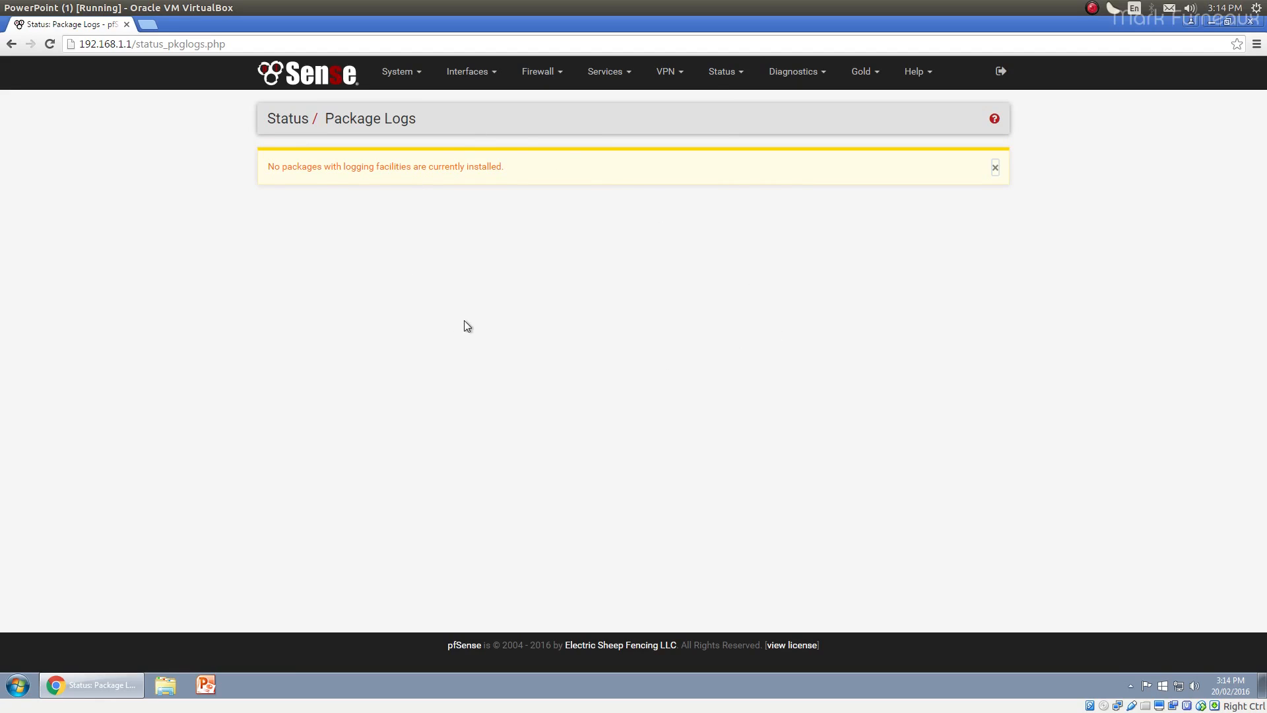
View the Queues status page and the system processor graphs of the RRD Graphs page
{"action": "left_click", "coordinate": [716, 81]}
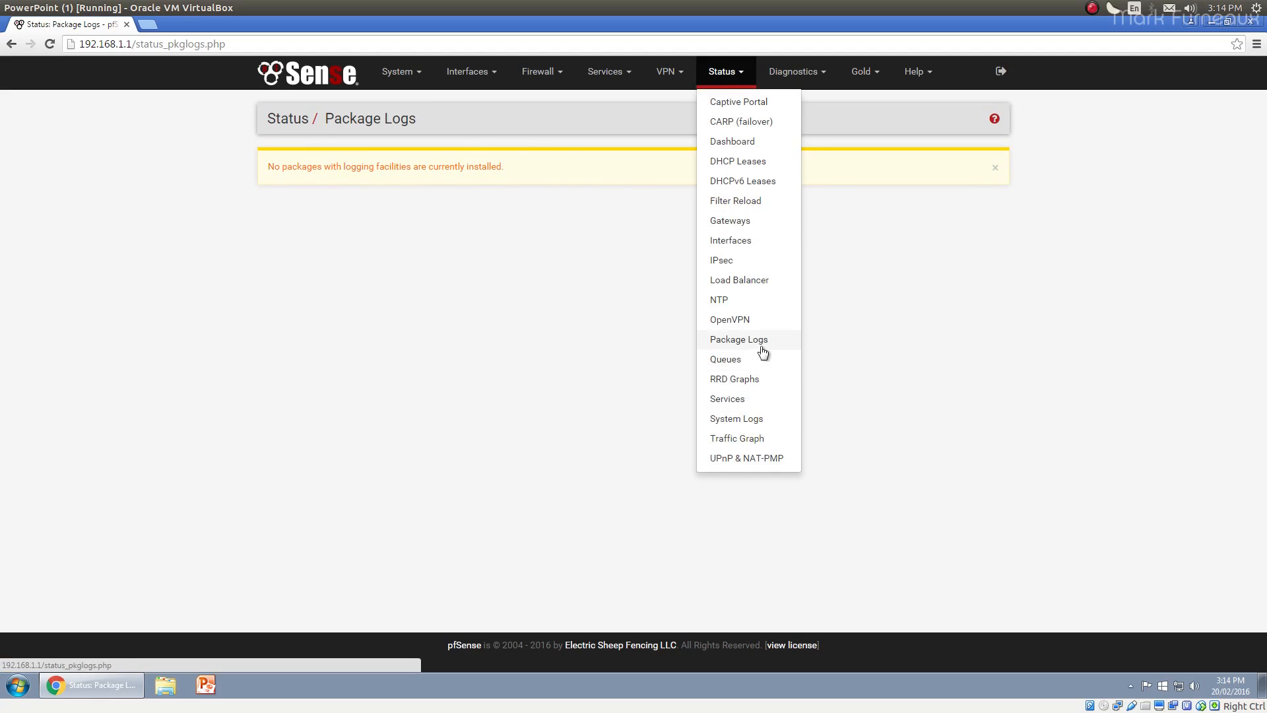
{"action": "left_click", "coordinate": [761, 367]}
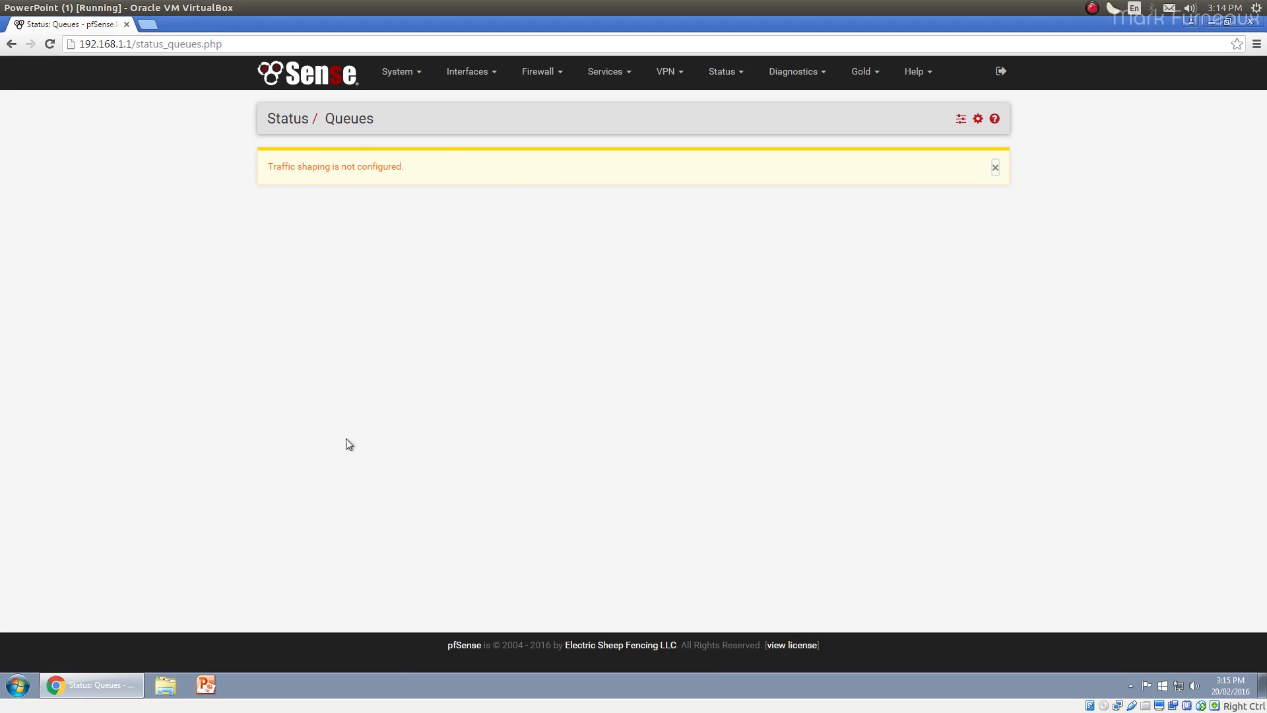
{"action": "left_click", "coordinate": [723, 76]}
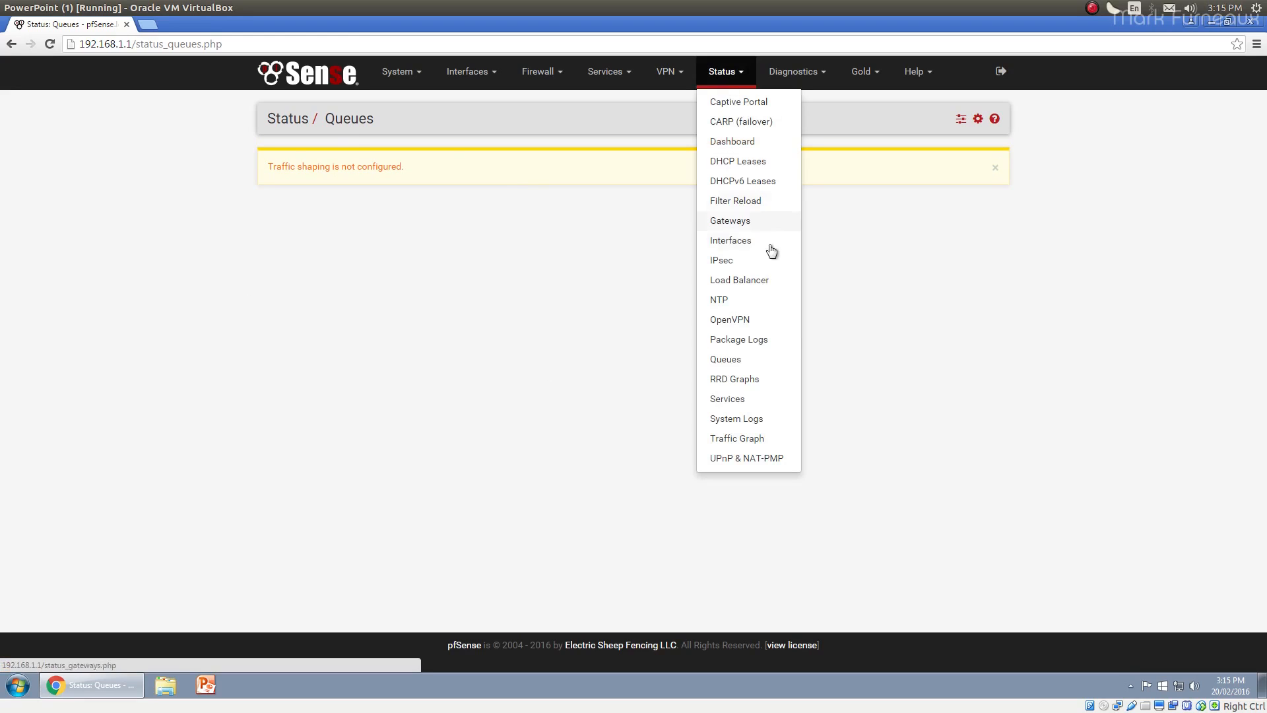
{"action": "left_click", "coordinate": [765, 381]}
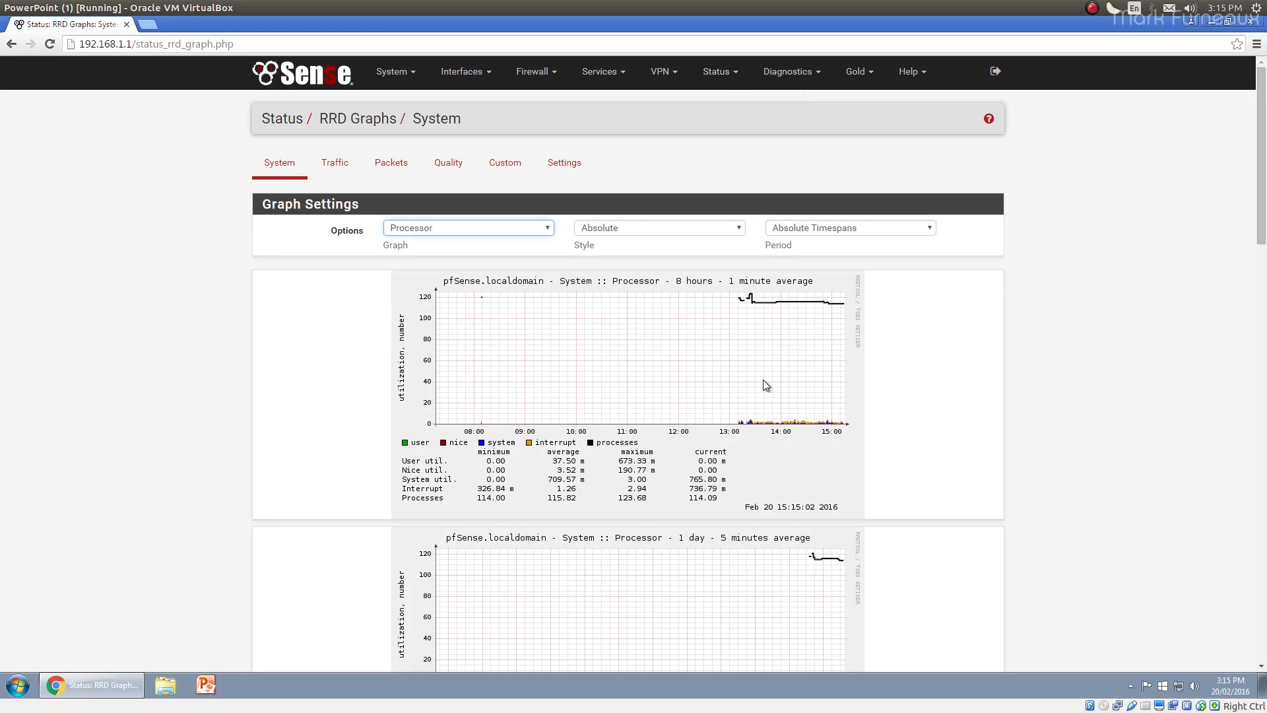
View the Services status page and highlight the Gateway Monitoring Daemon description in the dpinger row
{"action": "left_click", "coordinate": [718, 72]}
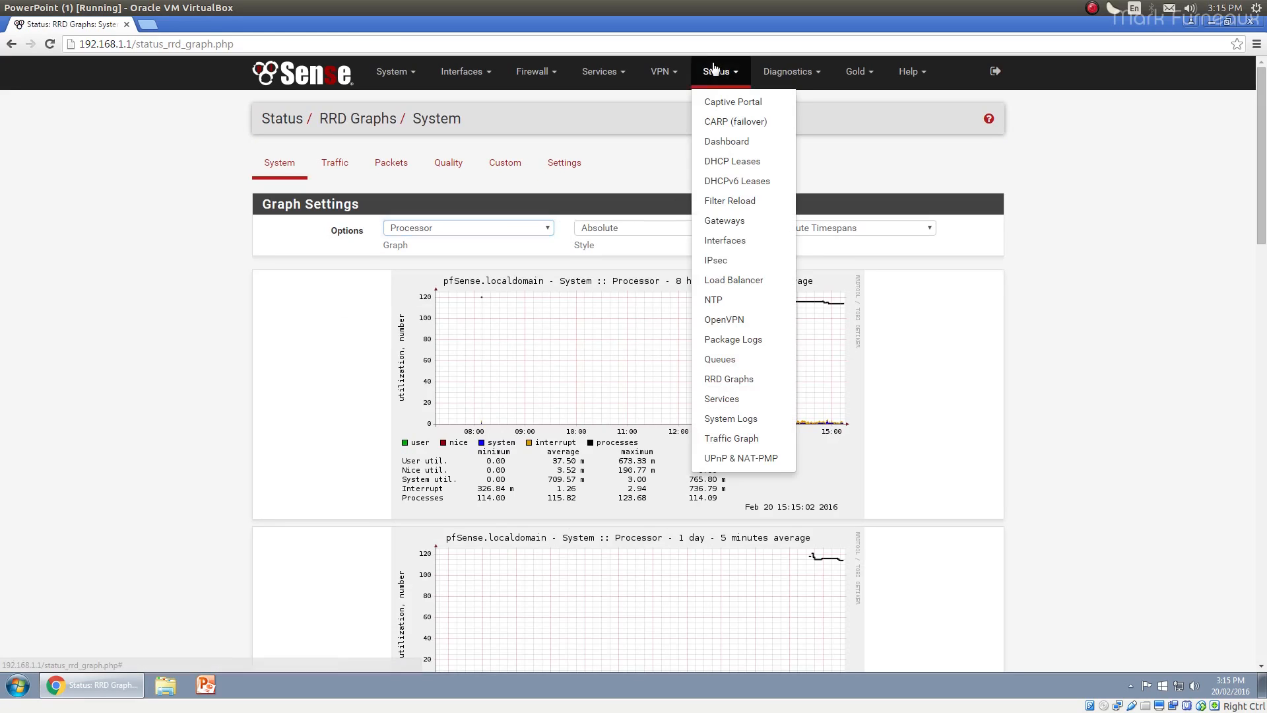
{"action": "left_click", "coordinate": [742, 398]}
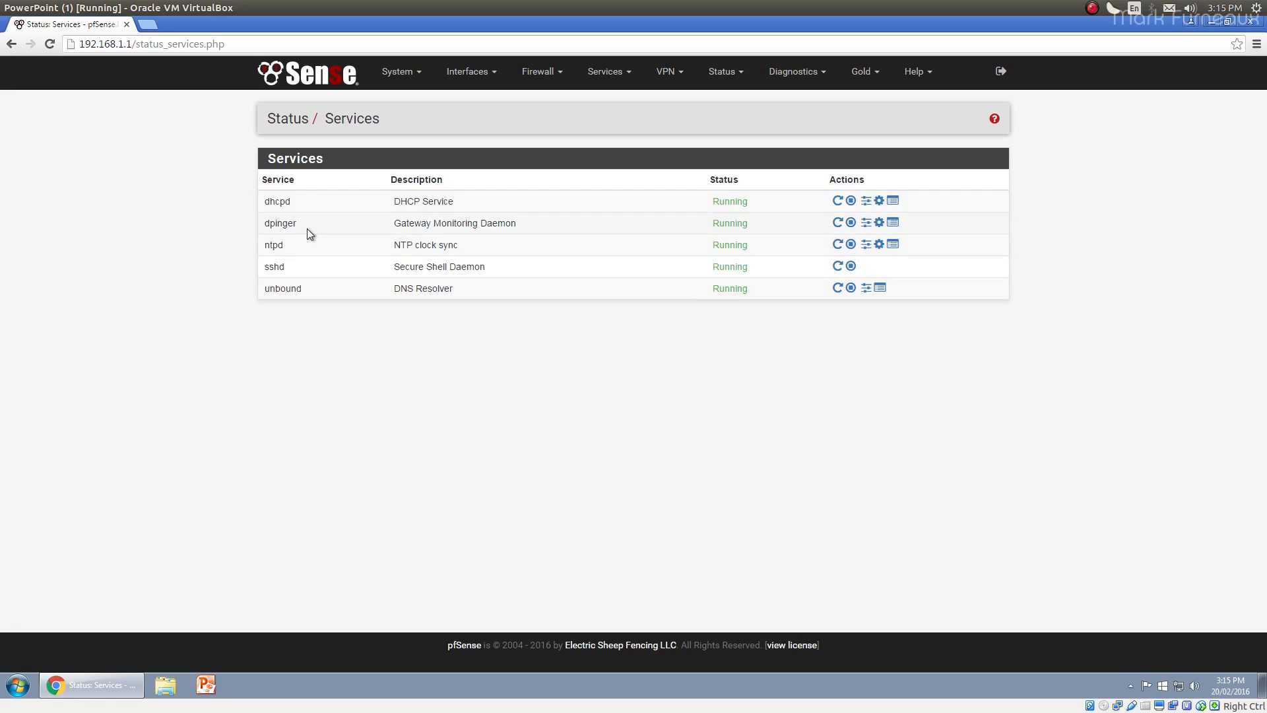
{"action": "left_click_drag", "start_coordinate": [267, 223], "coordinate": [389, 228]}
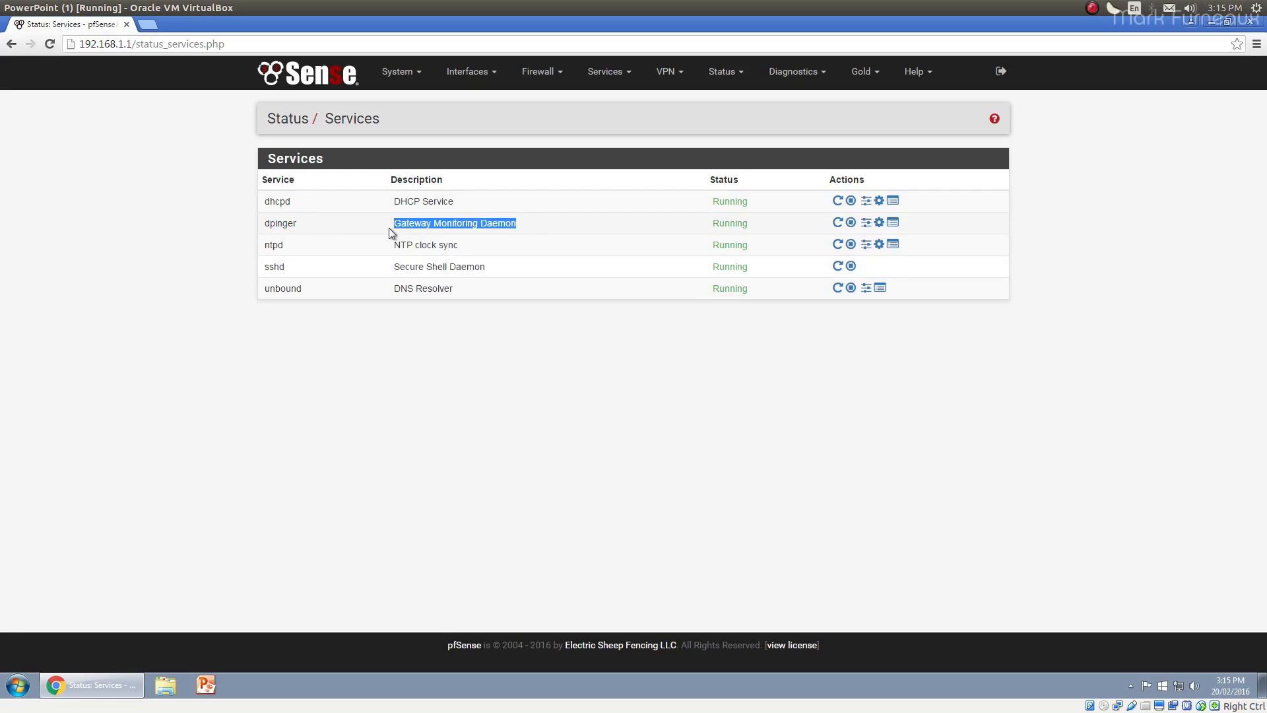
{"action": "left_click", "coordinate": [384, 252]}
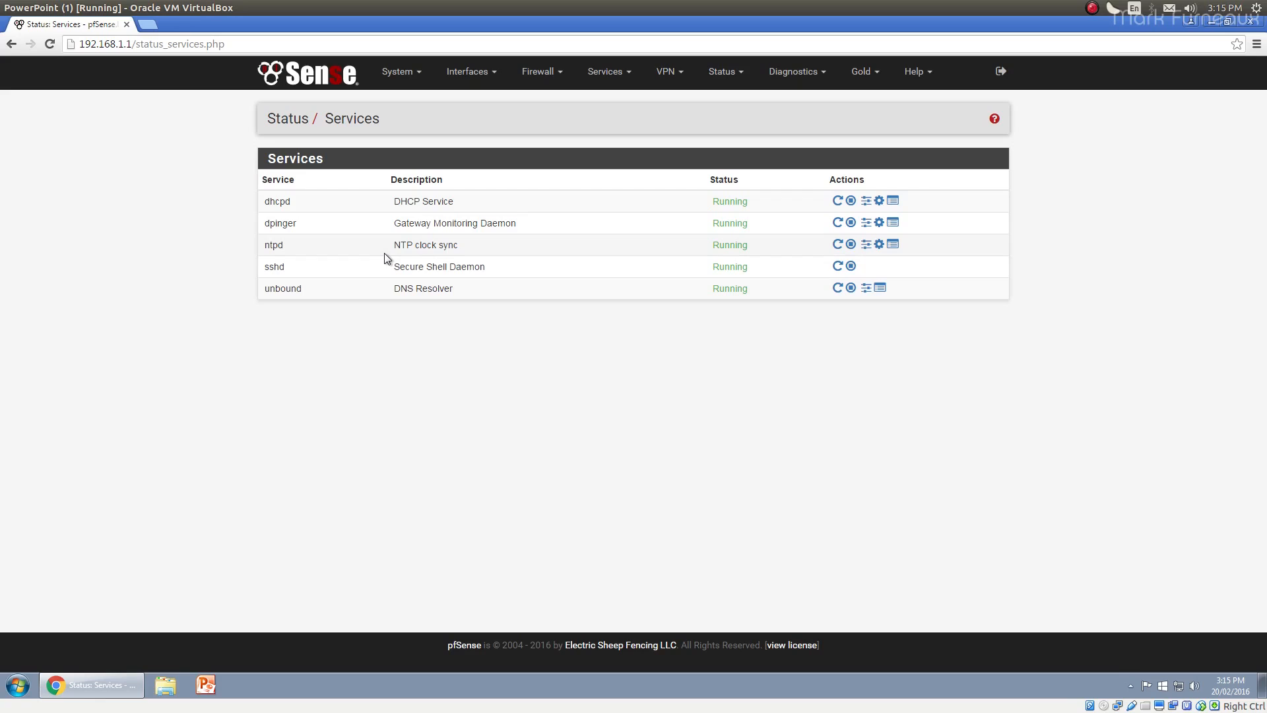
{"action": "left_click_drag", "start_coordinate": [389, 224], "coordinate": [552, 222]}
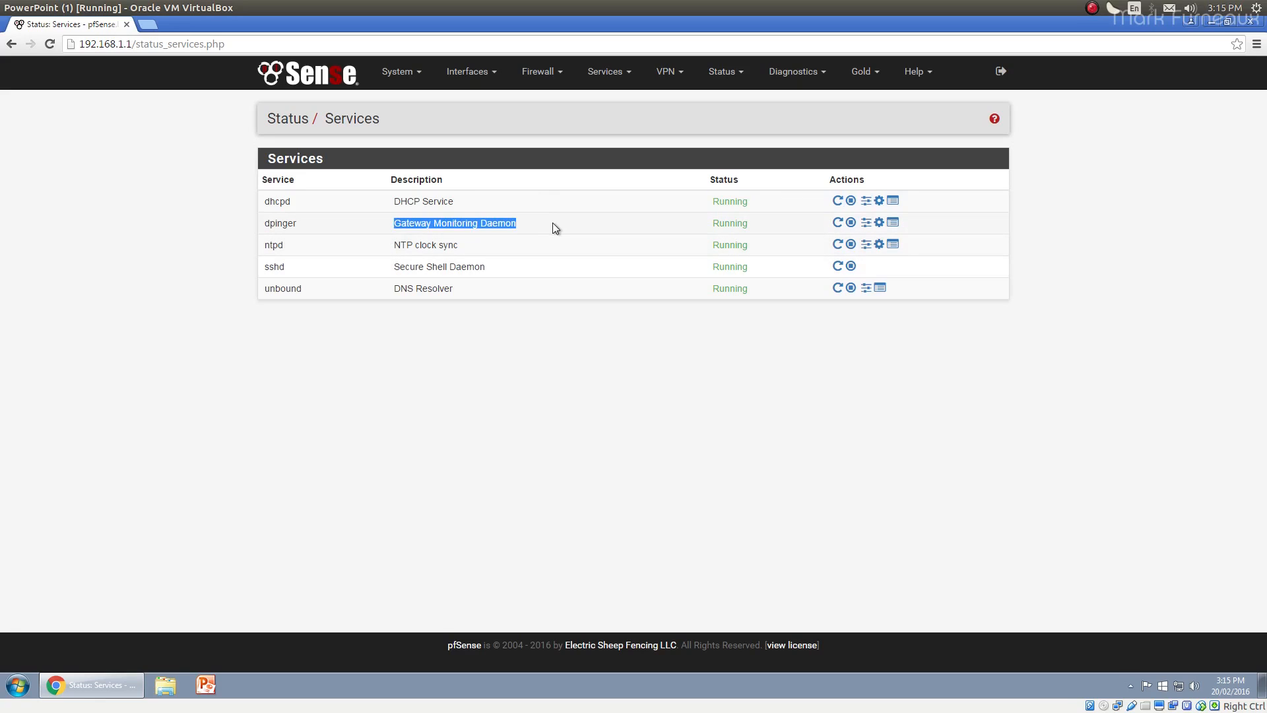
{"action": "left_click", "coordinate": [553, 223]}
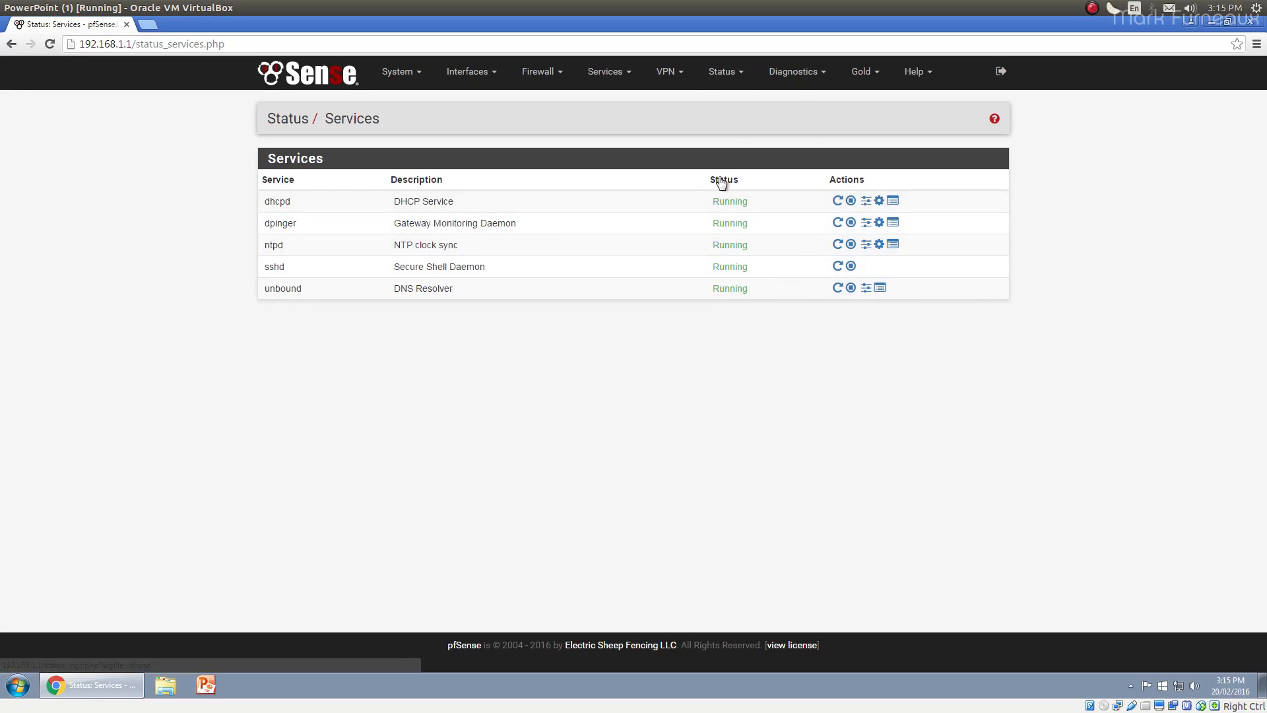
Examine the general system log from its oldest to its newest entries in System Logs
{"action": "left_click", "coordinate": [737, 74]}
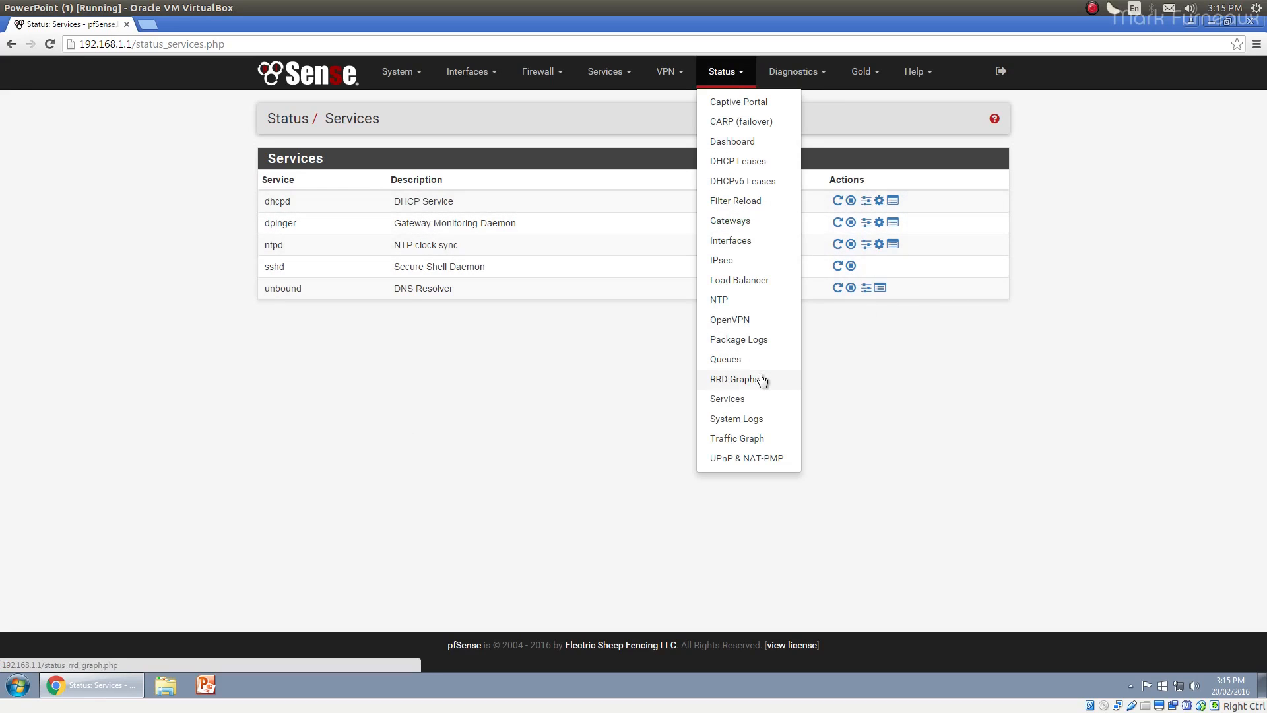
{"action": "left_click", "coordinate": [762, 418]}
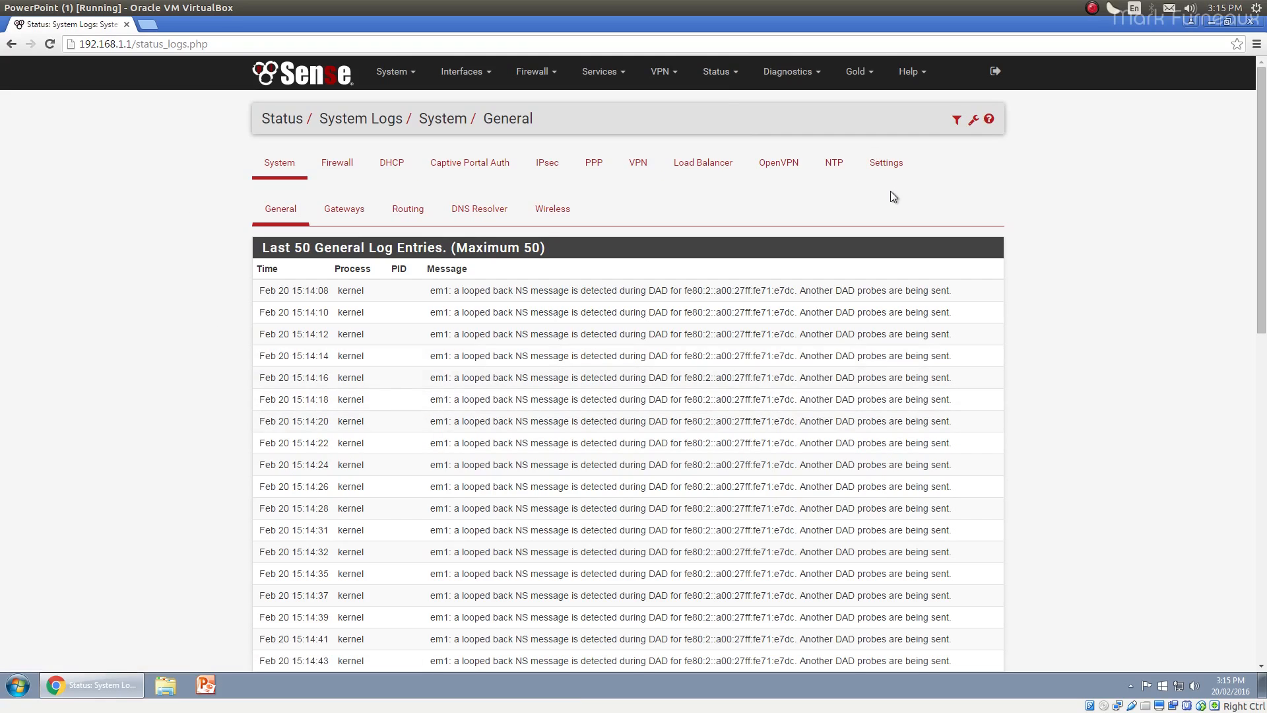
{"action": "left_click_drag", "start_coordinate": [1262, 206], "coordinate": [1265, 377]}
{"action": "scroll", "coordinate": [444, 224], "scroll_direction": "up", "scroll_amount": 5}
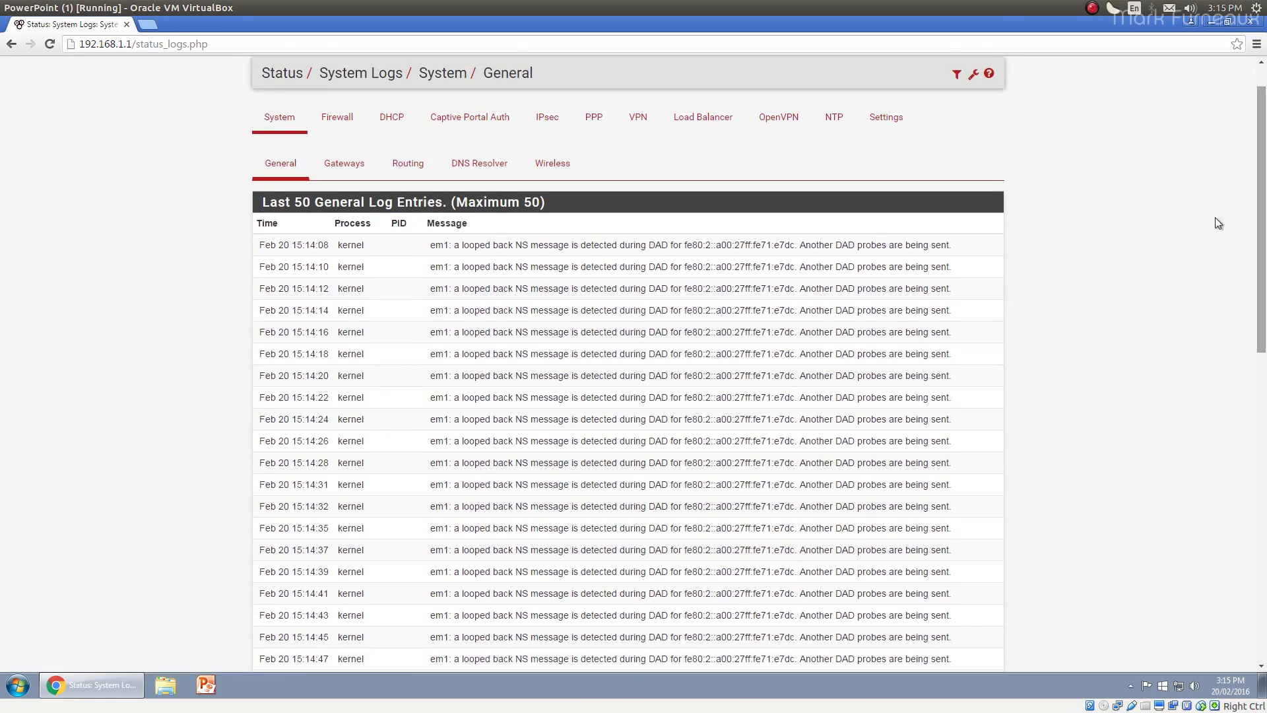
{"action": "scroll", "coordinate": [176, 307], "scroll_direction": "down", "scroll_amount": 10}
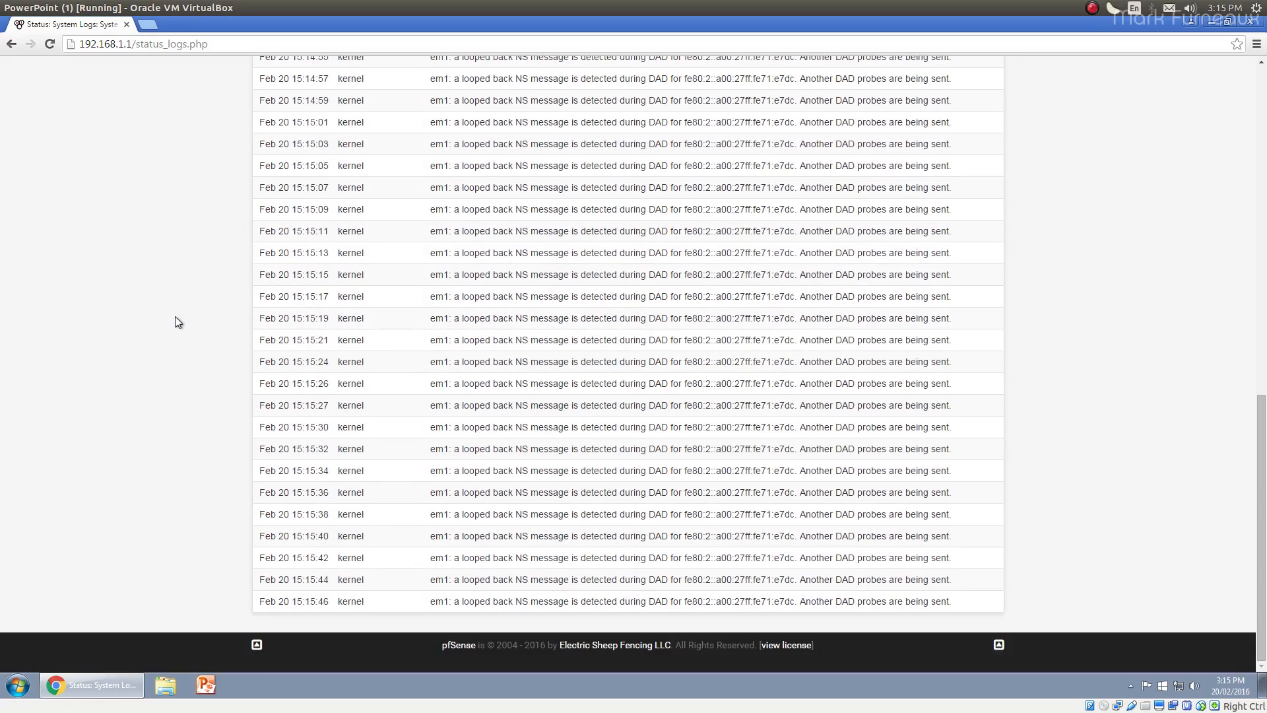
{"action": "scroll", "coordinate": [195, 398], "scroll_direction": "up", "scroll_amount": 10}
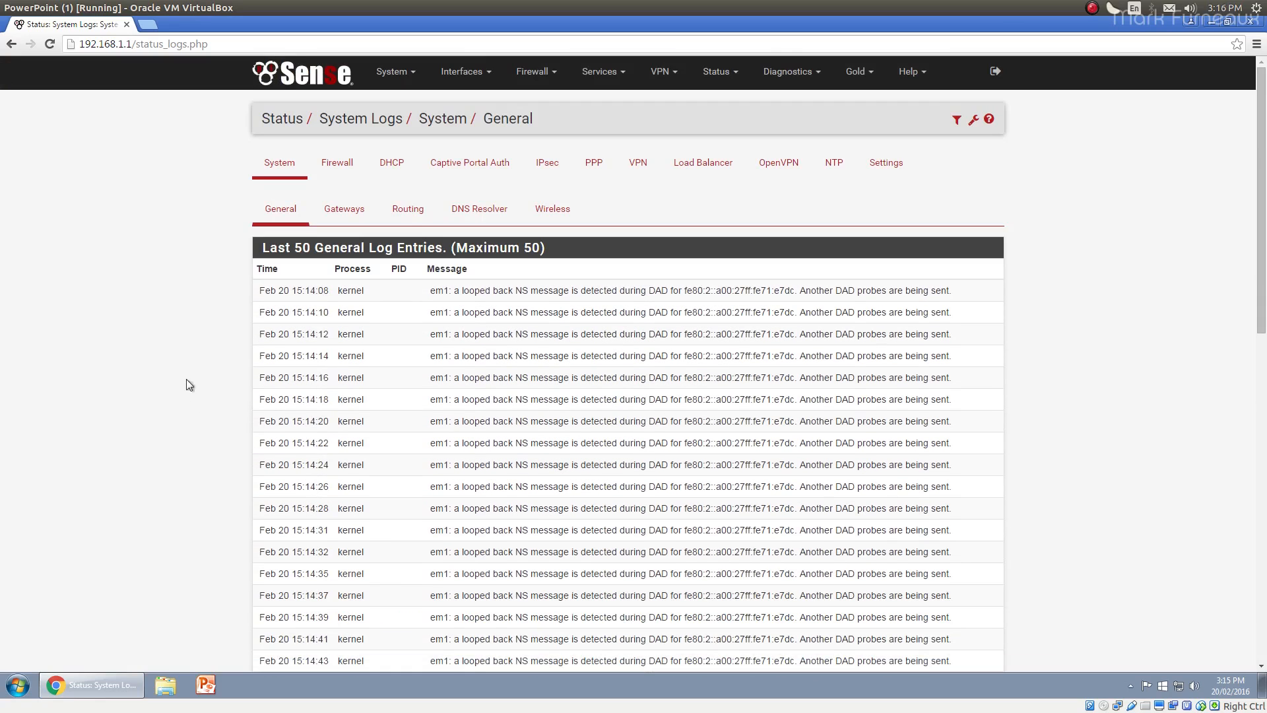
{"action": "left_click_drag", "start_coordinate": [1265, 201], "coordinate": [317, 275]}
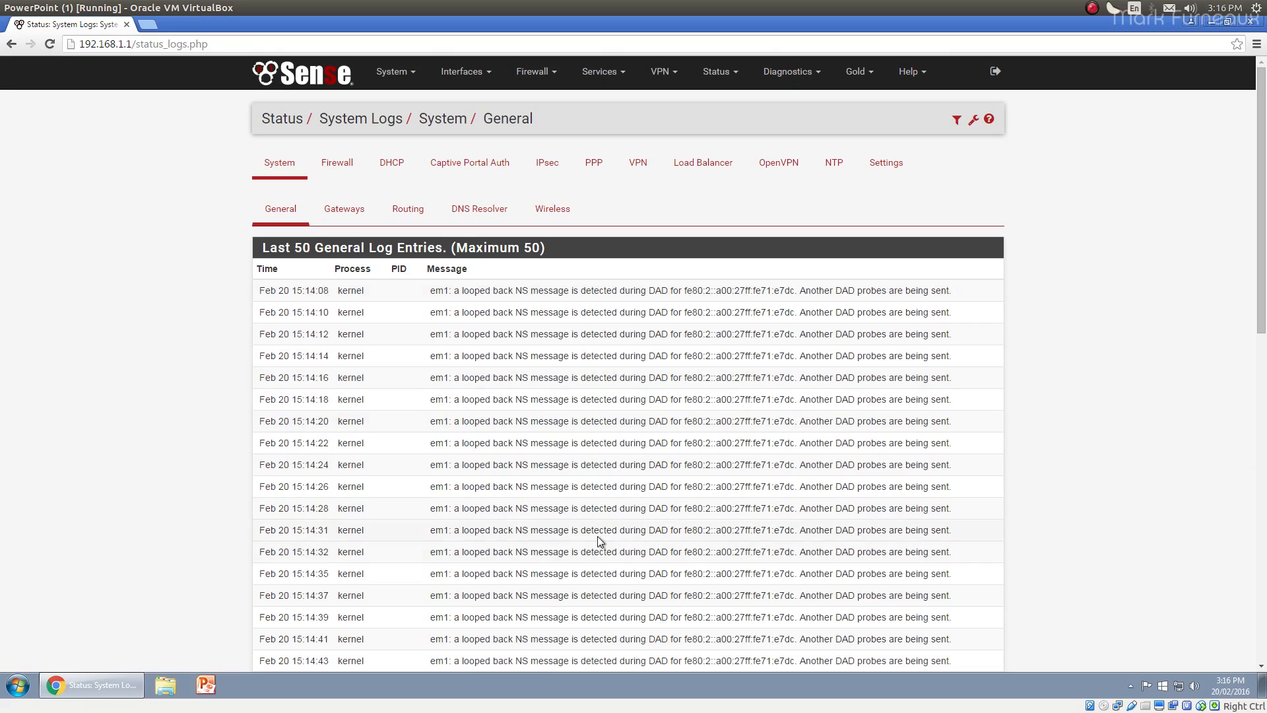
{"action": "scroll", "coordinate": [474, 540], "scroll_direction": "down", "scroll_amount": 10}
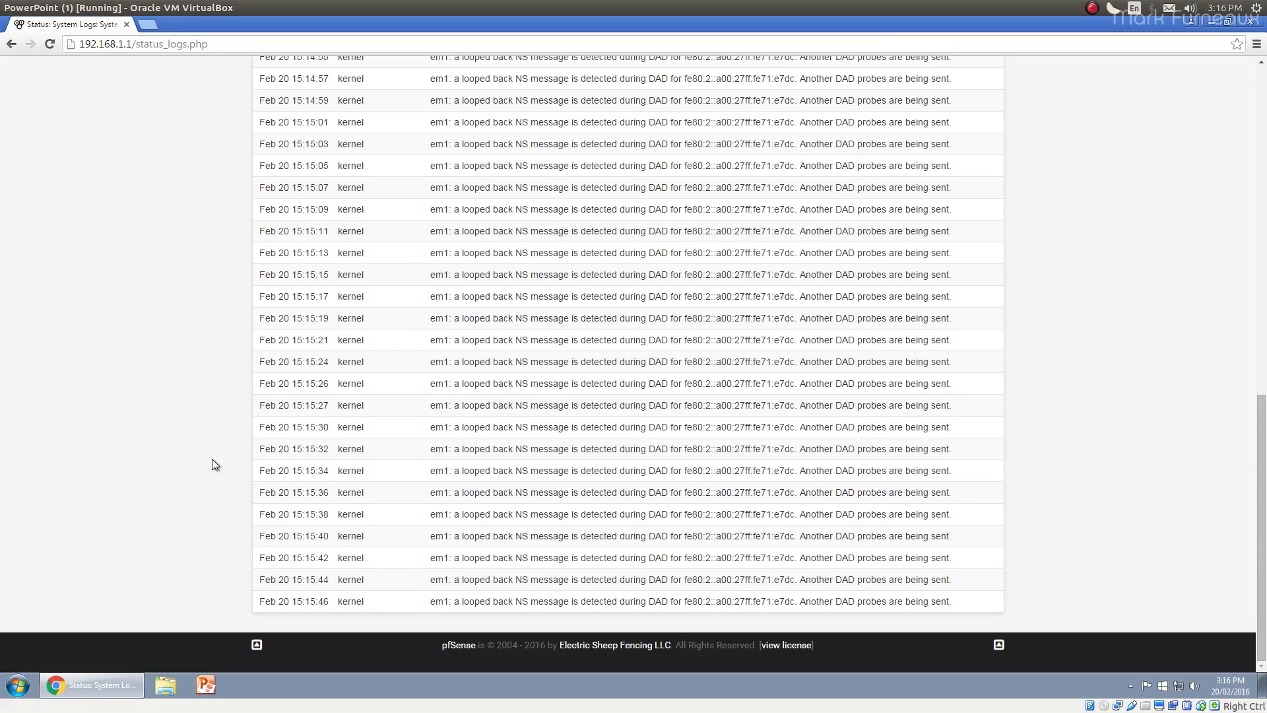
{"action": "scroll", "coordinate": [212, 458], "scroll_direction": "up", "scroll_amount": 10}
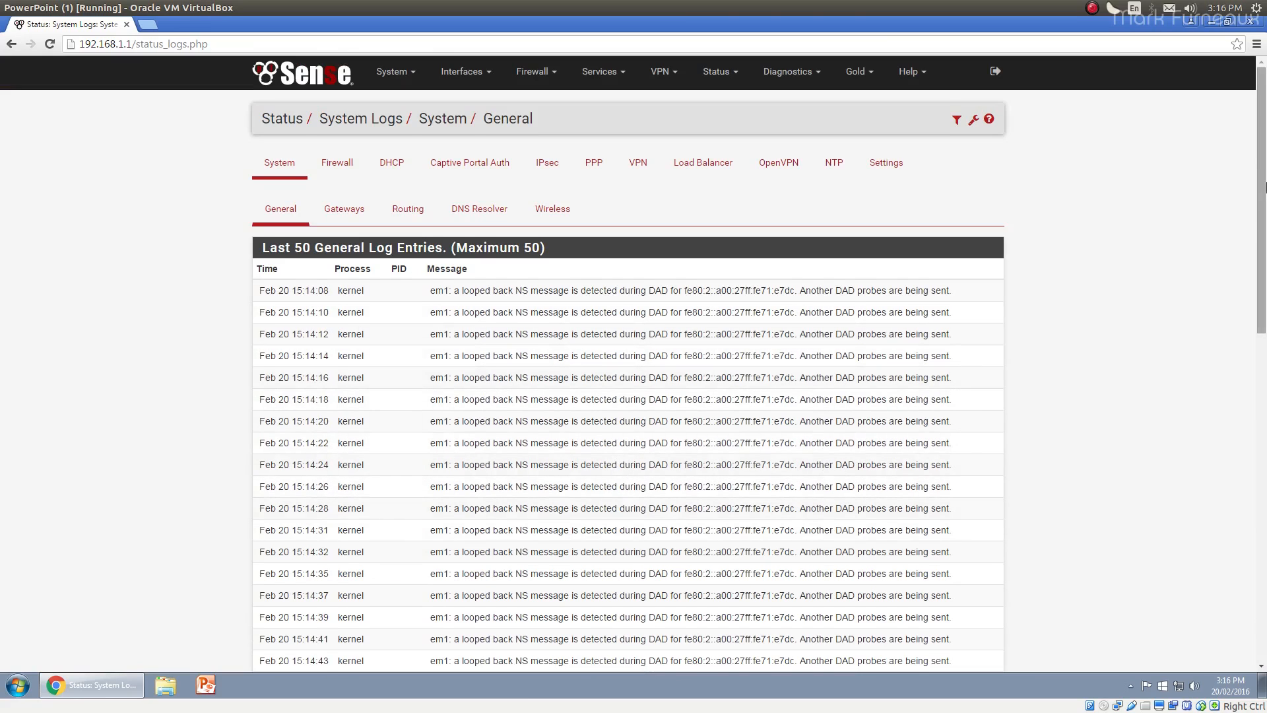
{"action": "scroll", "coordinate": [594, 449], "scroll_direction": "down", "scroll_amount": 1}
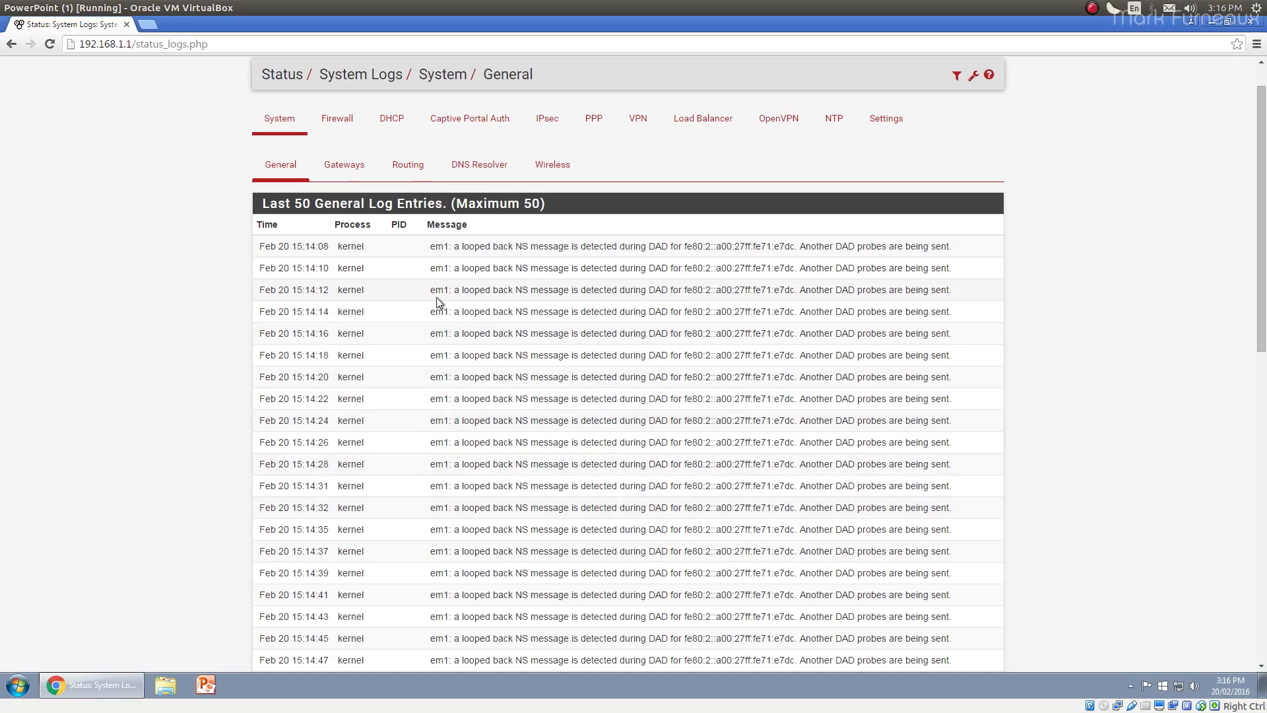
{"action": "left_click_drag", "start_coordinate": [1261, 229], "coordinate": [1245, 532]}
{"action": "scroll", "coordinate": [1245, 532], "scroll_direction": "down", "scroll_amount": 2}
{"action": "scroll", "coordinate": [481, 500], "scroll_direction": "up", "scroll_amount": 12}
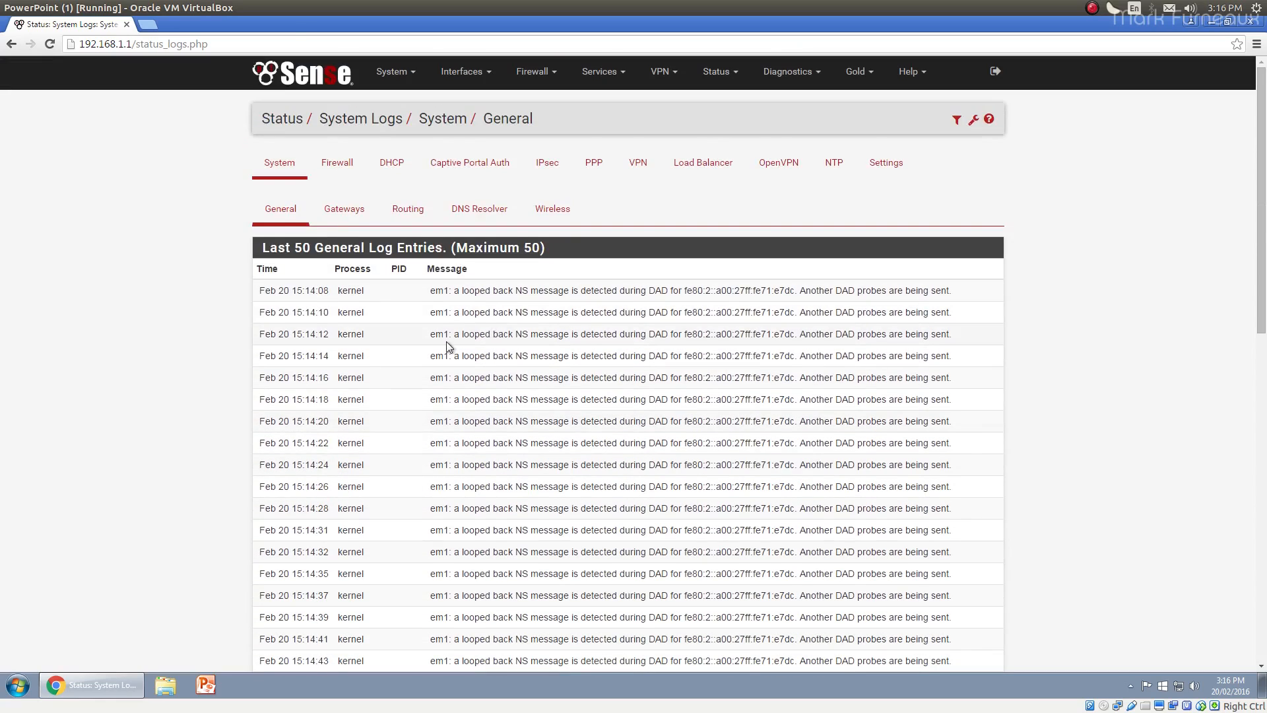
{"action": "scroll", "coordinate": [452, 340], "scroll_direction": "down", "scroll_amount": 12}
{"action": "scroll", "coordinate": [118, 350], "scroll_direction": "up", "scroll_amount": 1}
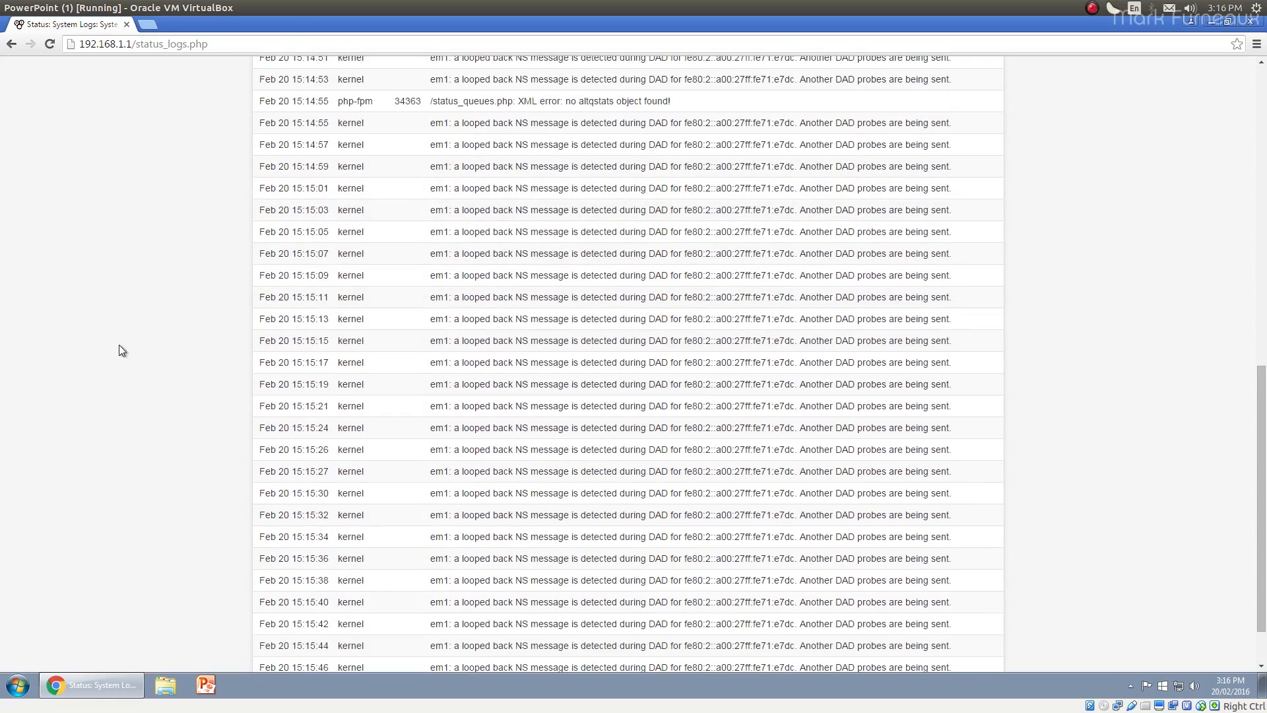
{"action": "scroll", "coordinate": [116, 340], "scroll_direction": "up", "scroll_amount": 10}
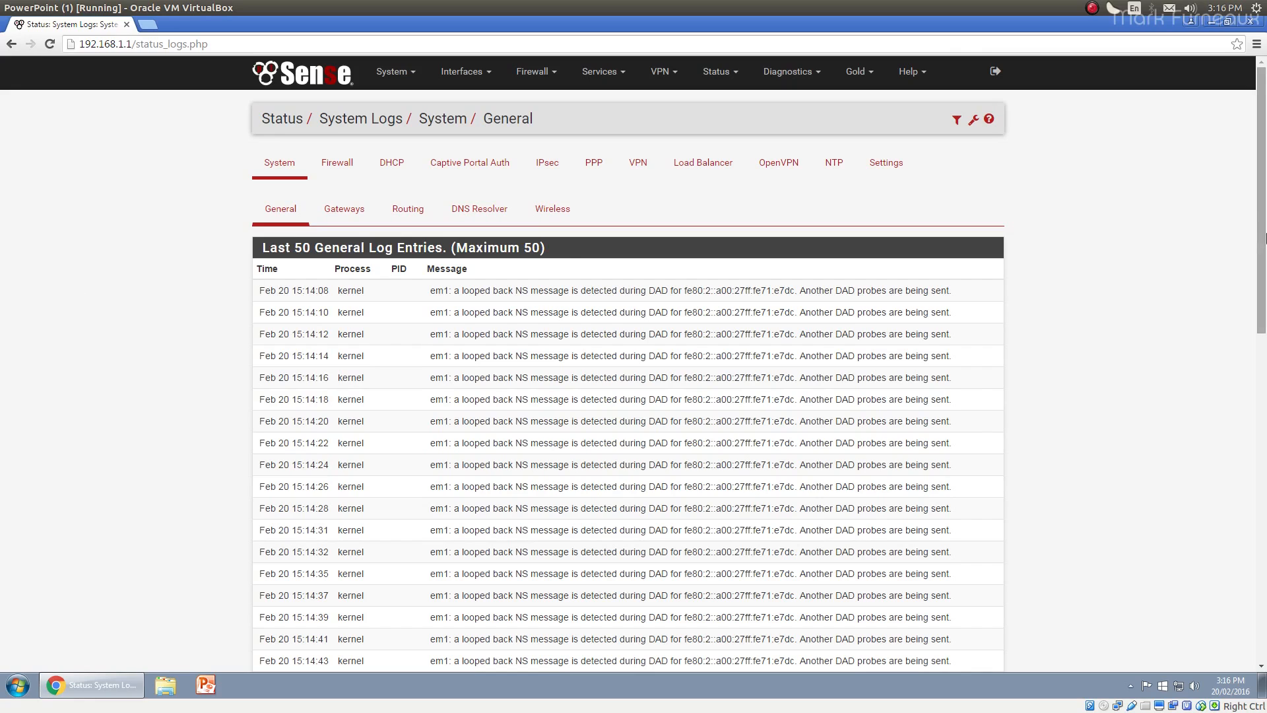
{"action": "left_click_drag", "start_coordinate": [1265, 231], "coordinate": [1220, 528]}
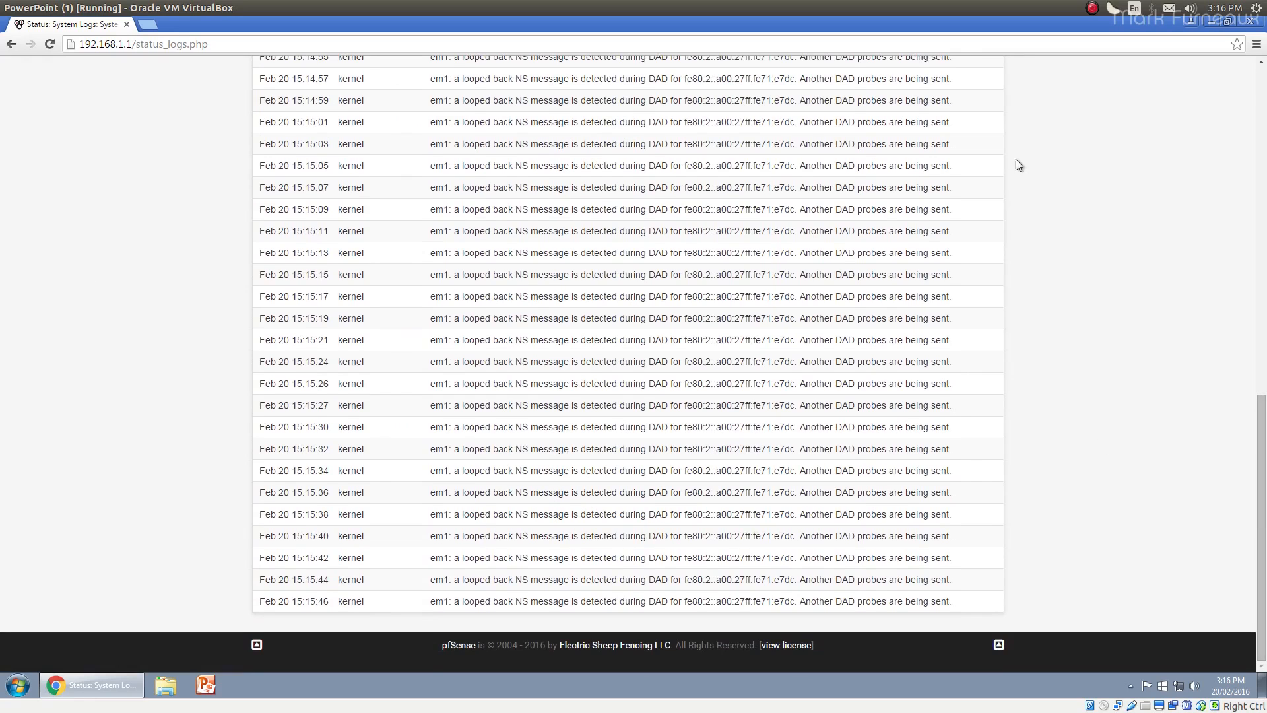
{"action": "scroll", "coordinate": [1042, 231], "scroll_direction": "up", "scroll_amount": 15}
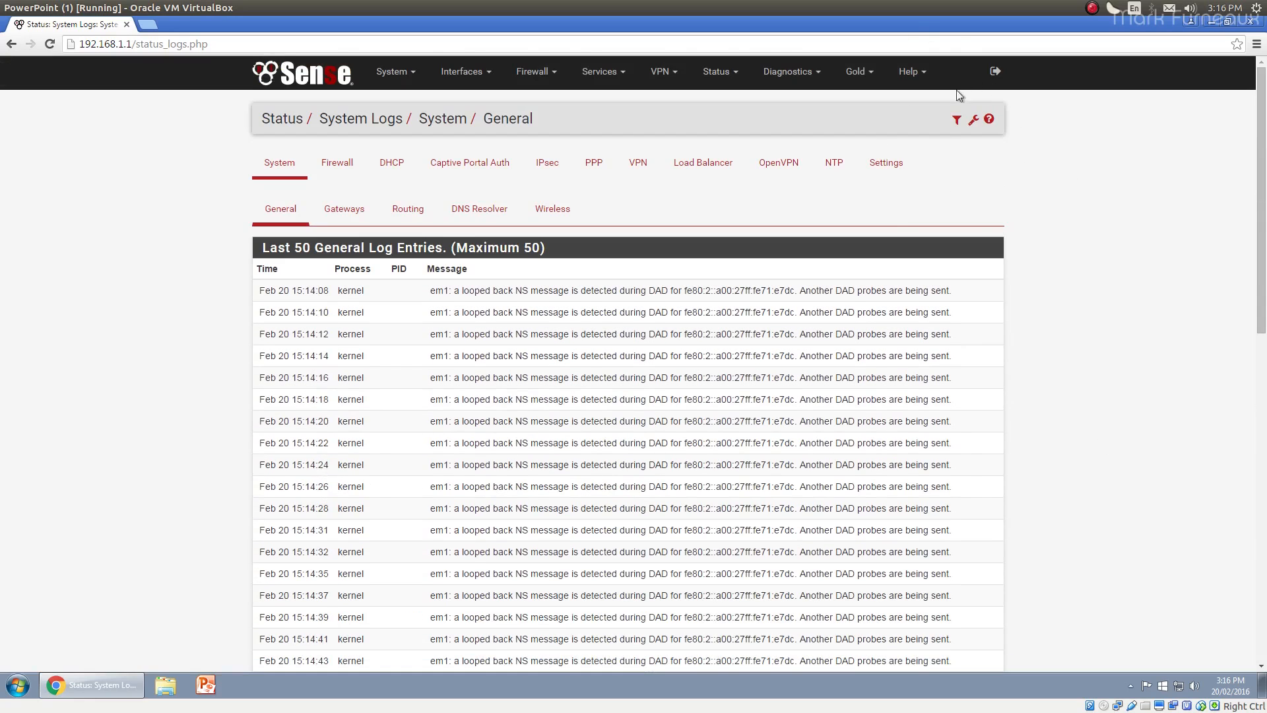
{"action": "left_click_drag", "start_coordinate": [1261, 198], "coordinate": [1261, 525]}
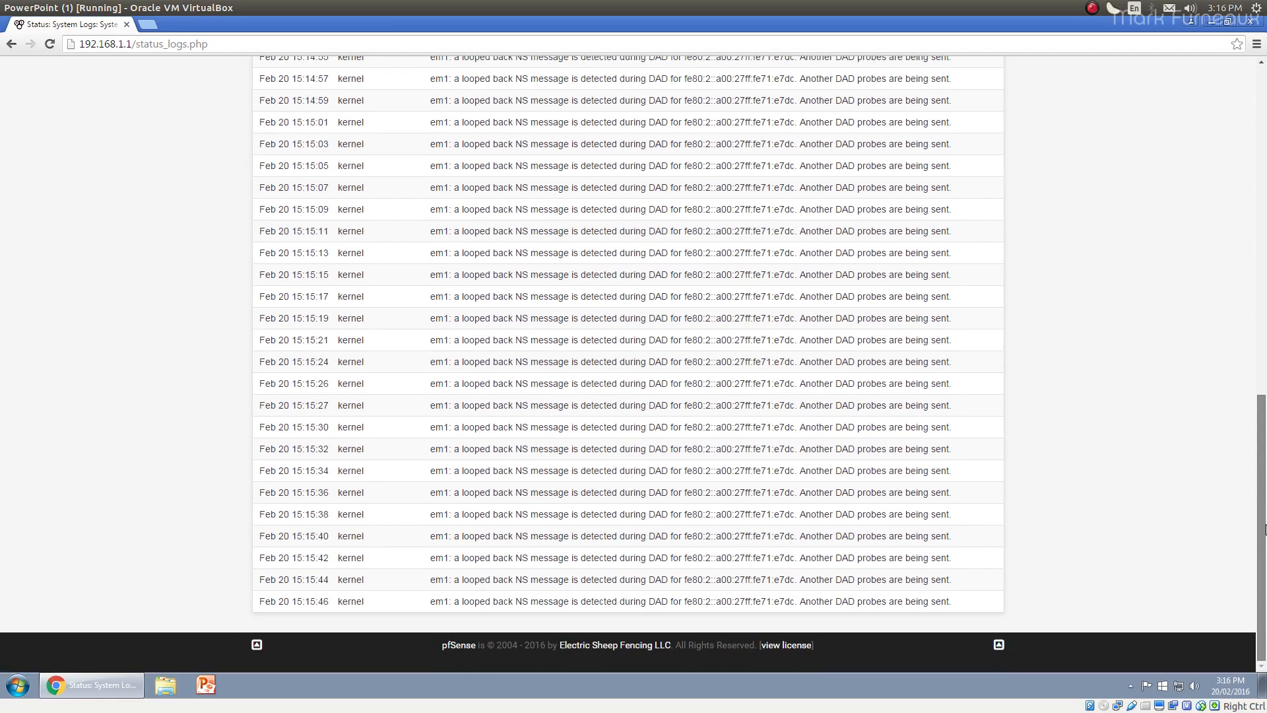
{"action": "left_click_drag", "start_coordinate": [1264, 526], "coordinate": [1263, 72]}
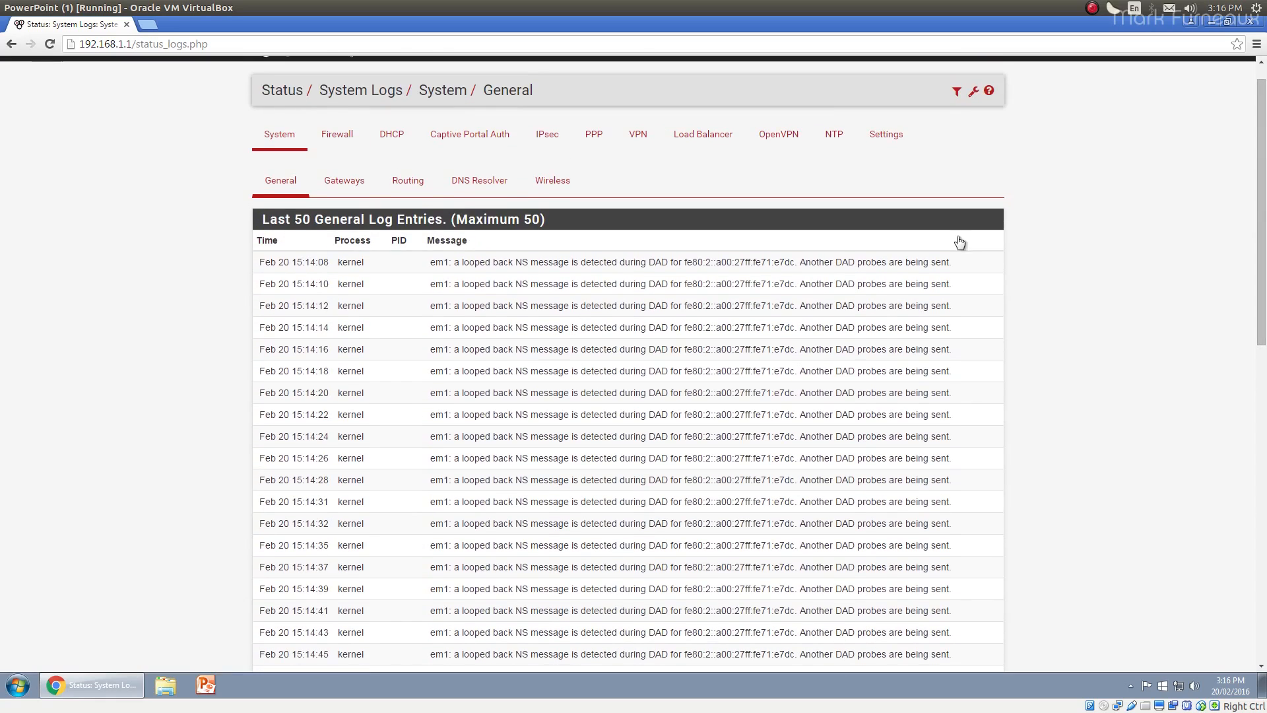
View the Gateways log entries through to the end of the list
{"action": "left_click", "coordinate": [351, 181]}
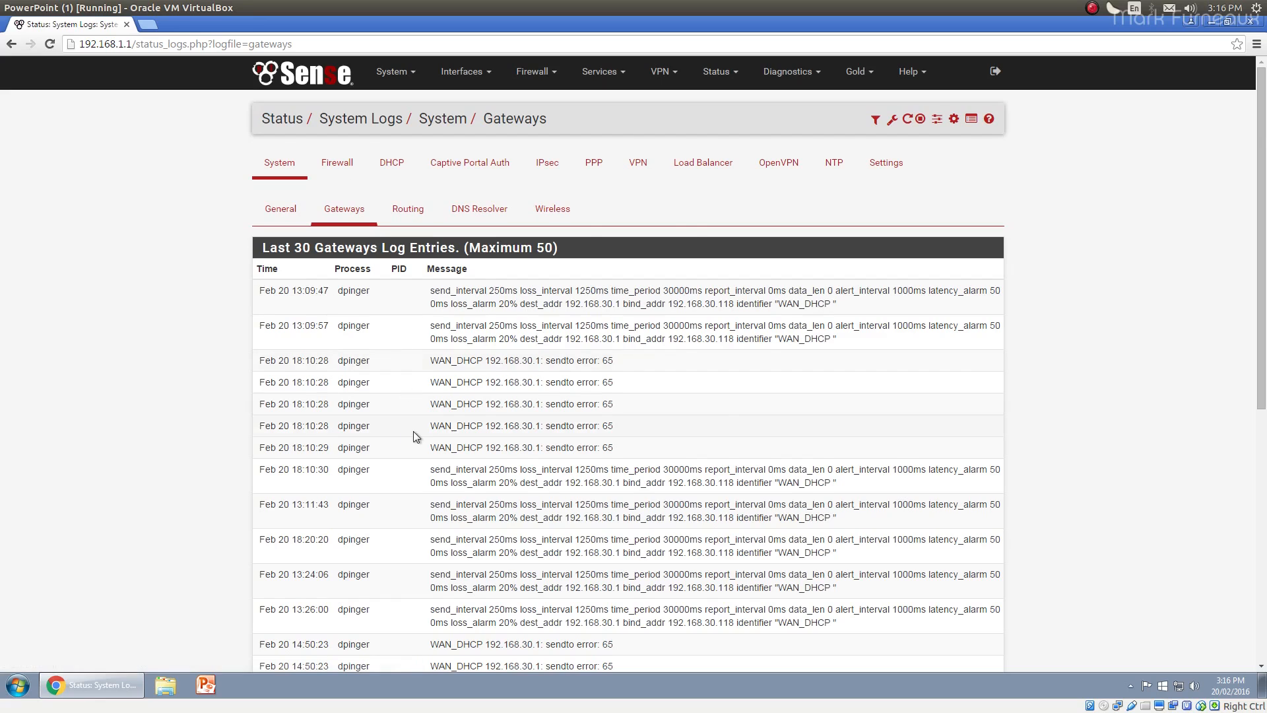
{"action": "scroll", "coordinate": [274, 331], "scroll_direction": "down", "scroll_amount": 2}
{"action": "scroll", "coordinate": [639, 514], "scroll_direction": "down", "scroll_amount": 5}
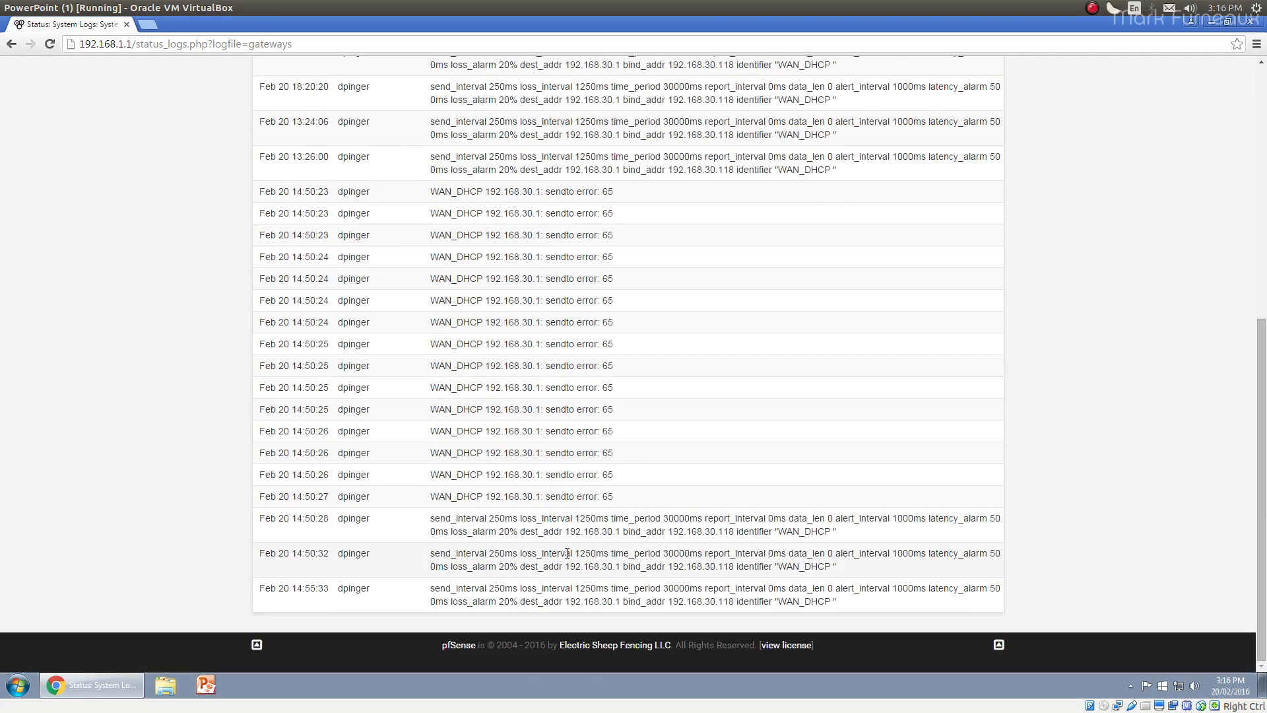
{"action": "scroll", "coordinate": [378, 489], "scroll_direction": "up", "scroll_amount": 5}
{"action": "scroll", "coordinate": [378, 495], "scroll_direction": "up", "scroll_amount": 1}
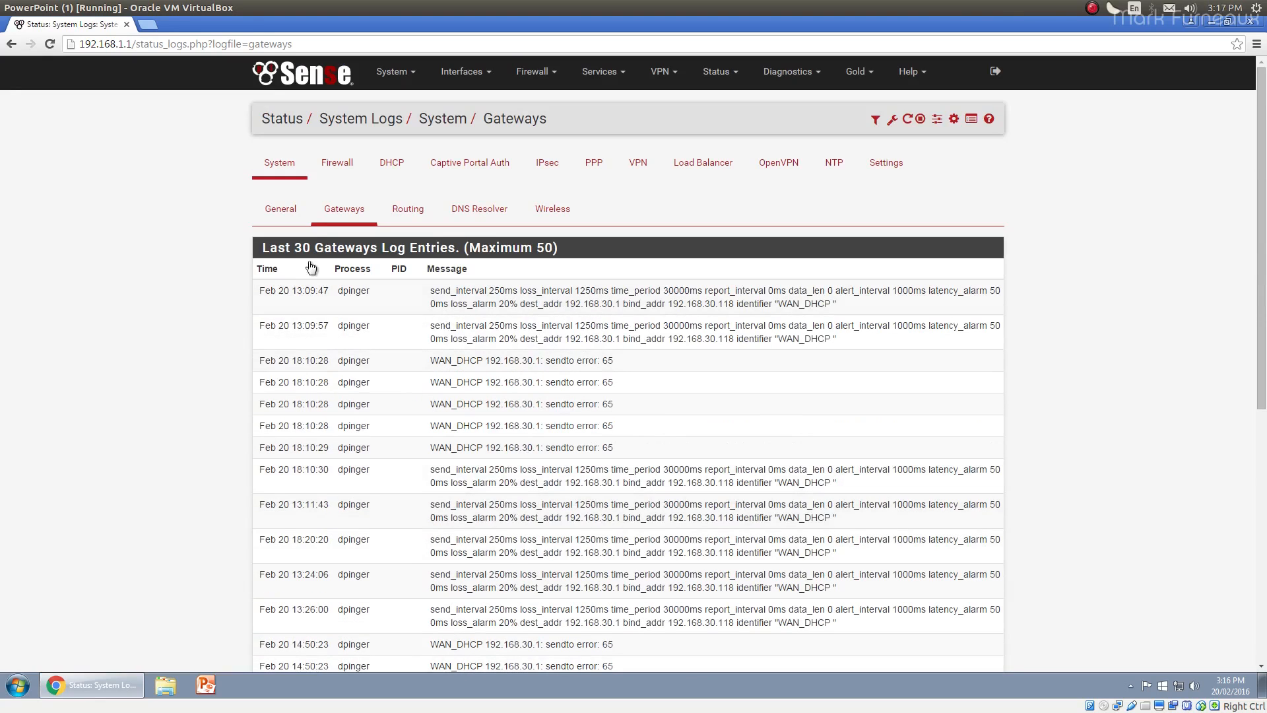
View the Routing, DNS Resolver and Wireless logs among the system logs
{"action": "left_click", "coordinate": [408, 210]}
{"action": "scroll", "coordinate": [533, 515], "scroll_direction": "down", "scroll_amount": 5}
{"action": "scroll", "coordinate": [532, 515], "scroll_direction": "up", "scroll_amount": 5}
{"action": "left_click", "coordinate": [478, 210]}
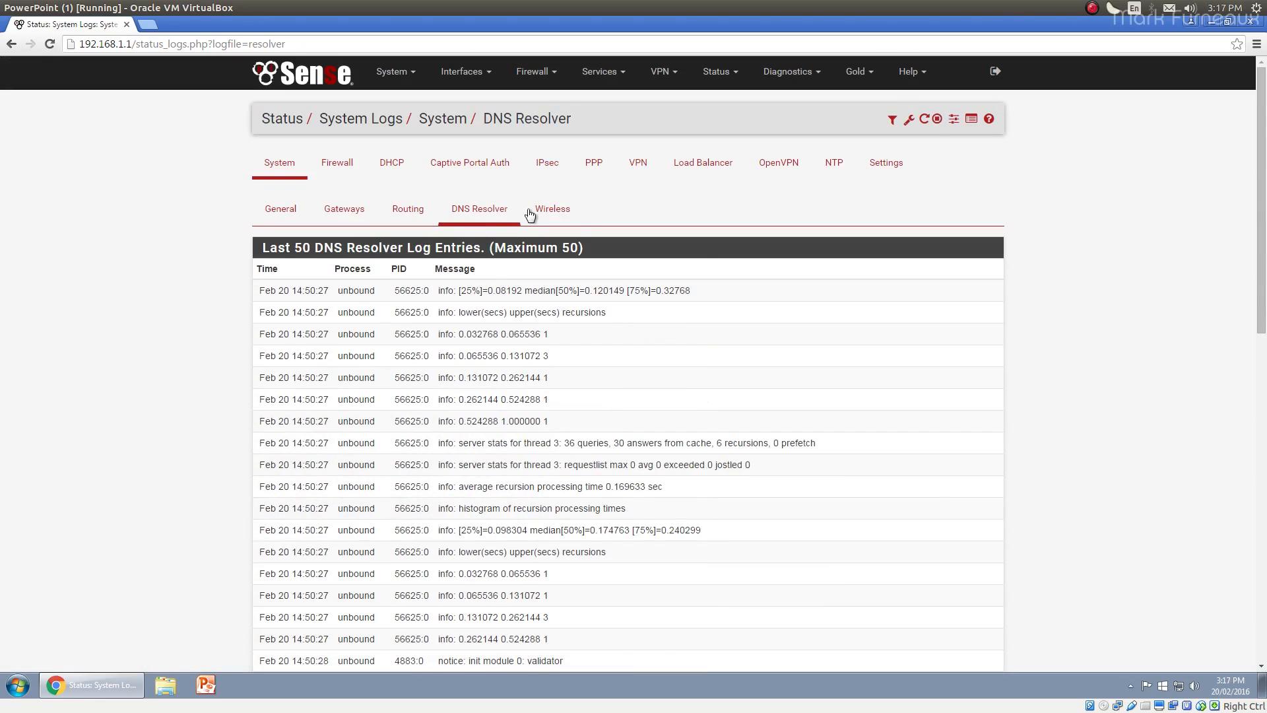
{"action": "left_click", "coordinate": [553, 209]}
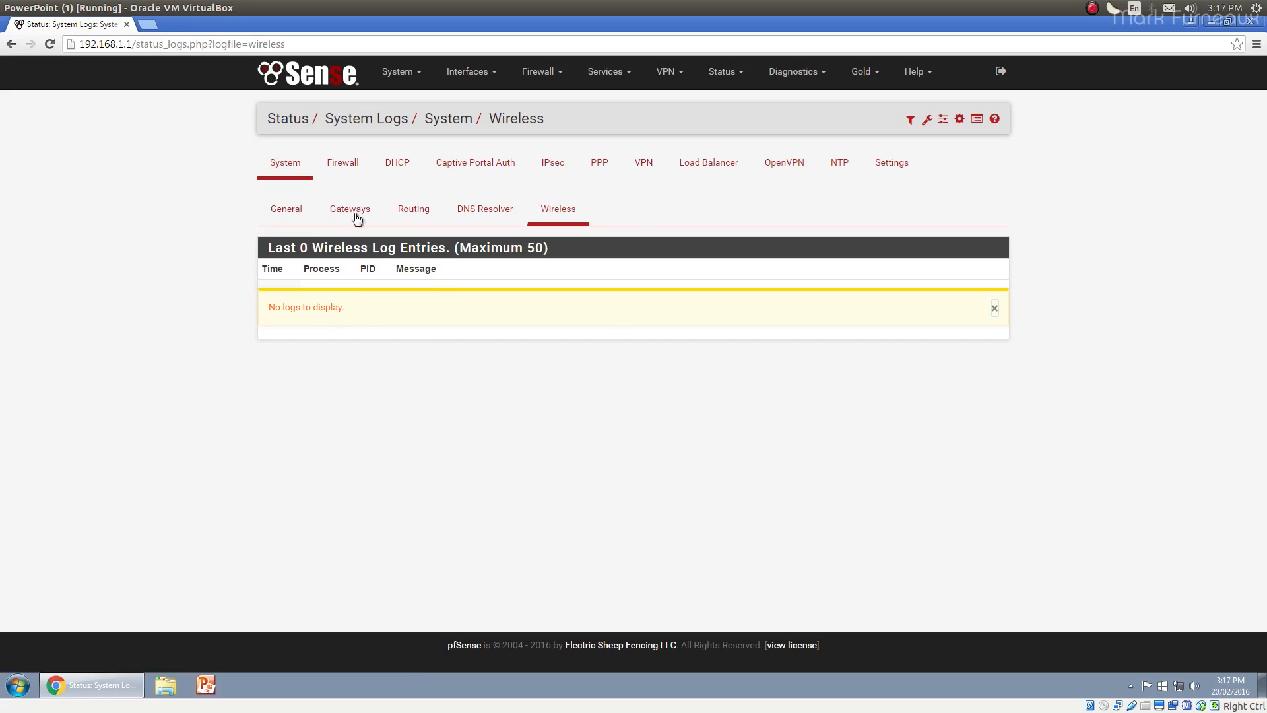
View the firewall log entries in Normal View
{"action": "left_click", "coordinate": [342, 164]}
{"action": "scroll", "coordinate": [317, 336], "scroll_direction": "down", "scroll_amount": 6}
{"action": "scroll", "coordinate": [334, 264], "scroll_direction": "up", "scroll_amount": 4}
{"action": "scroll", "coordinate": [495, 206], "scroll_direction": "up", "scroll_amount": 2}
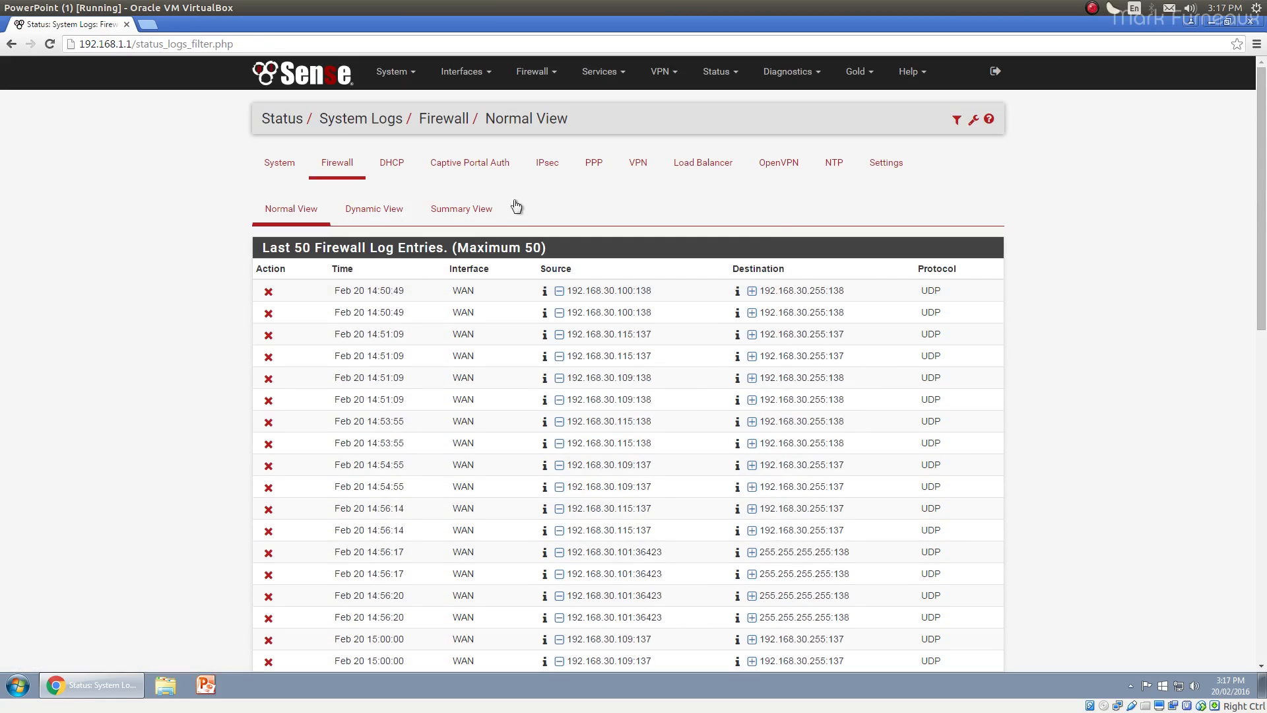
View the DHCP log entries through to the end of the list
{"action": "left_click", "coordinate": [392, 163]}
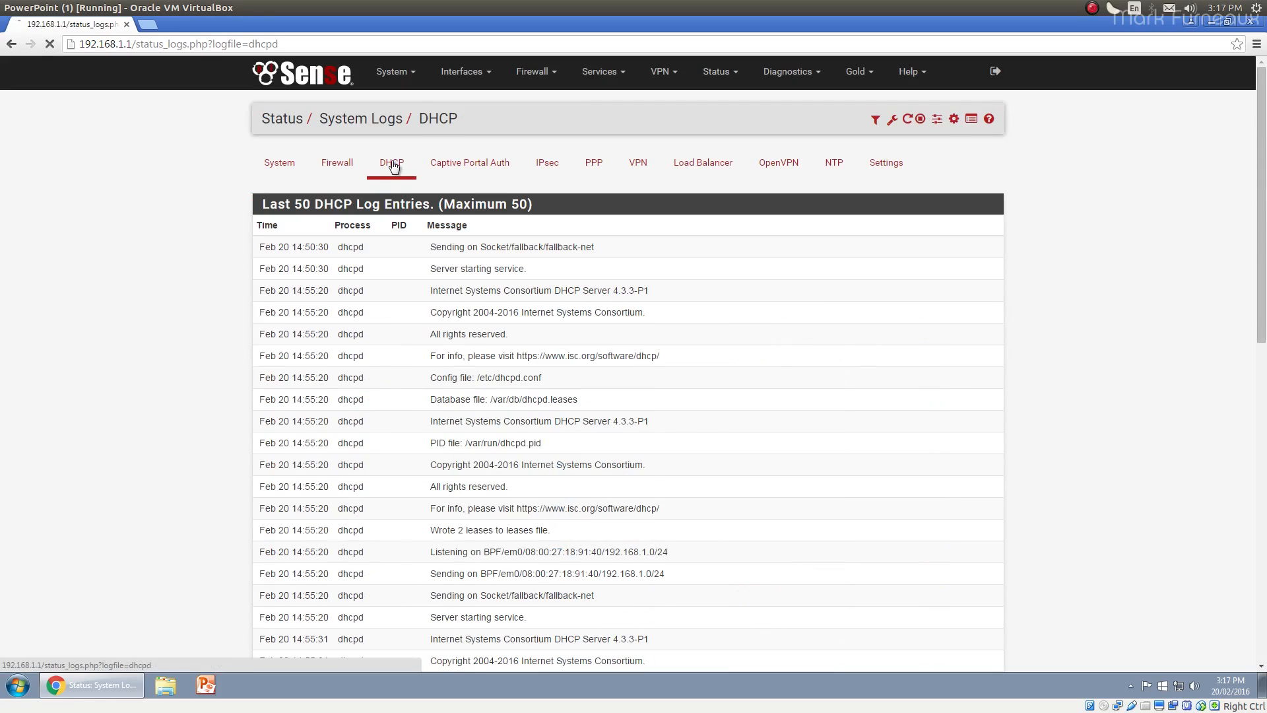
{"action": "scroll", "coordinate": [1257, 473], "scroll_direction": "down", "scroll_amount": 5}
{"action": "scroll", "coordinate": [1257, 472], "scroll_direction": "down", "scroll_amount": 3}
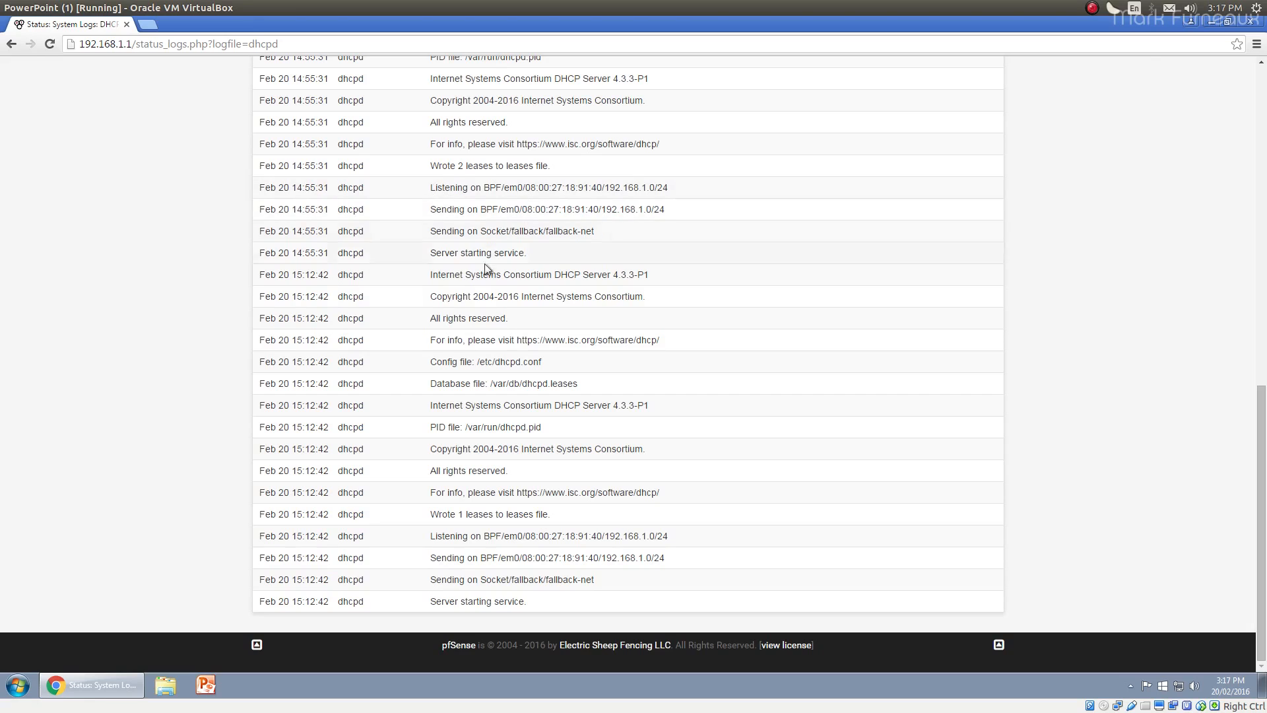
{"action": "left_click_drag", "start_coordinate": [1262, 581], "coordinate": [1262, 261]}
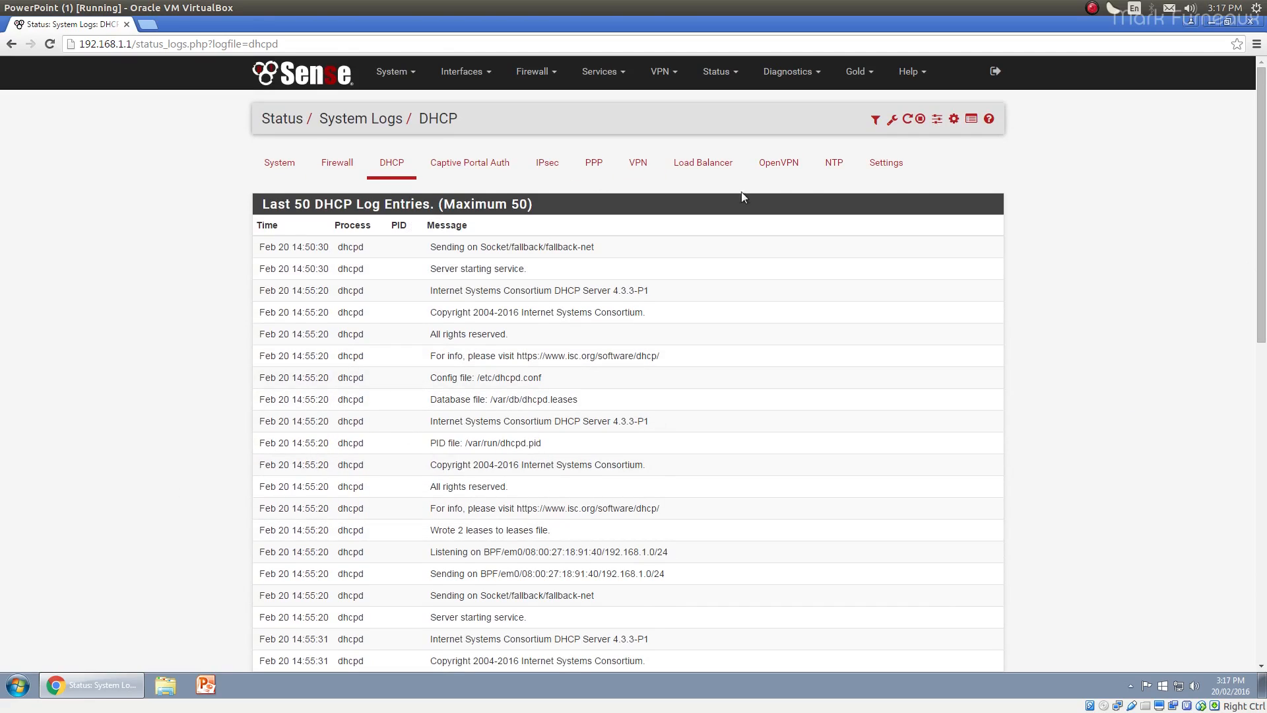
Look through the NTP, VPN, PPP, Load Balancer and OpenVPN logs, returning to the NTP log
{"action": "left_click", "coordinate": [832, 165]}
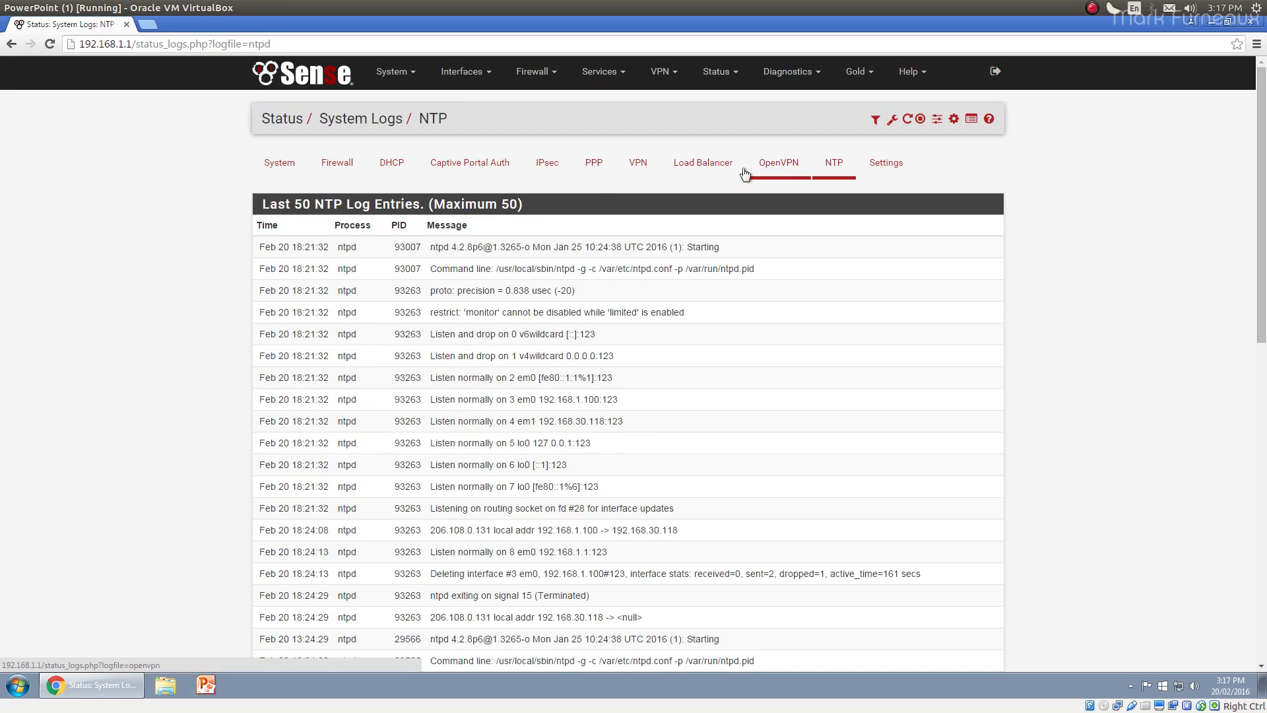
{"action": "left_click", "coordinate": [640, 169]}
{"action": "left_click", "coordinate": [594, 167]}
{"action": "left_click", "coordinate": [722, 170]}
{"action": "left_click", "coordinate": [796, 169]}
{"action": "left_click", "coordinate": [837, 169]}
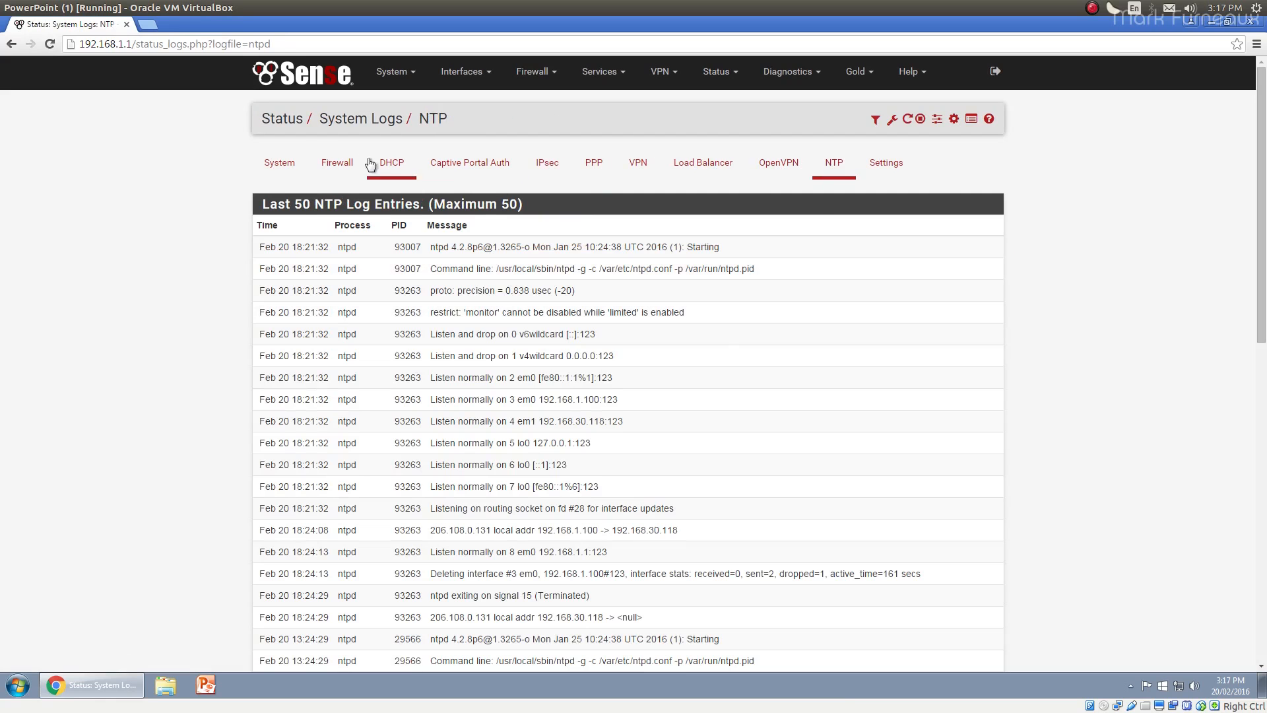
View the General Logging Options in the system log settings and select the GUI Log Entries value
{"action": "left_click", "coordinate": [718, 71]}
{"action": "left_click", "coordinate": [891, 168]}
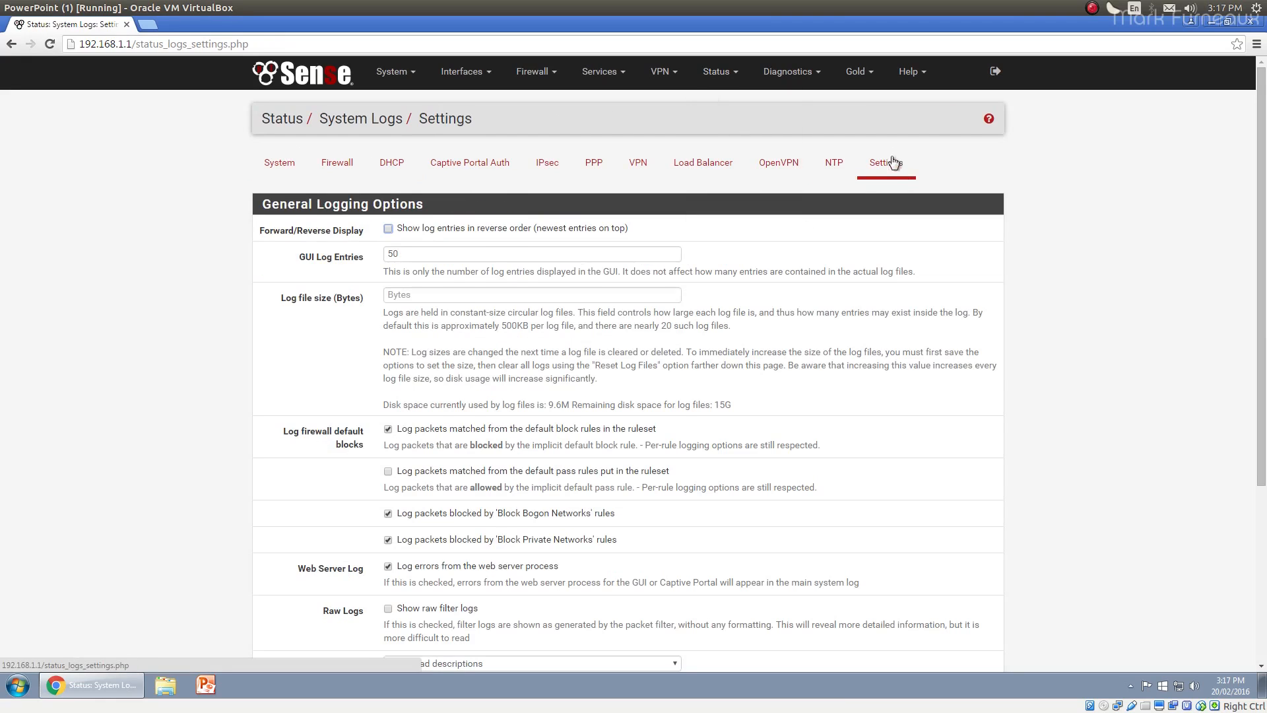
{"action": "scroll", "coordinate": [460, 349], "scroll_direction": "down", "scroll_amount": 1}
{"action": "scroll", "coordinate": [460, 349], "scroll_direction": "down", "scroll_amount": 1}
{"action": "left_click", "coordinate": [503, 117]}
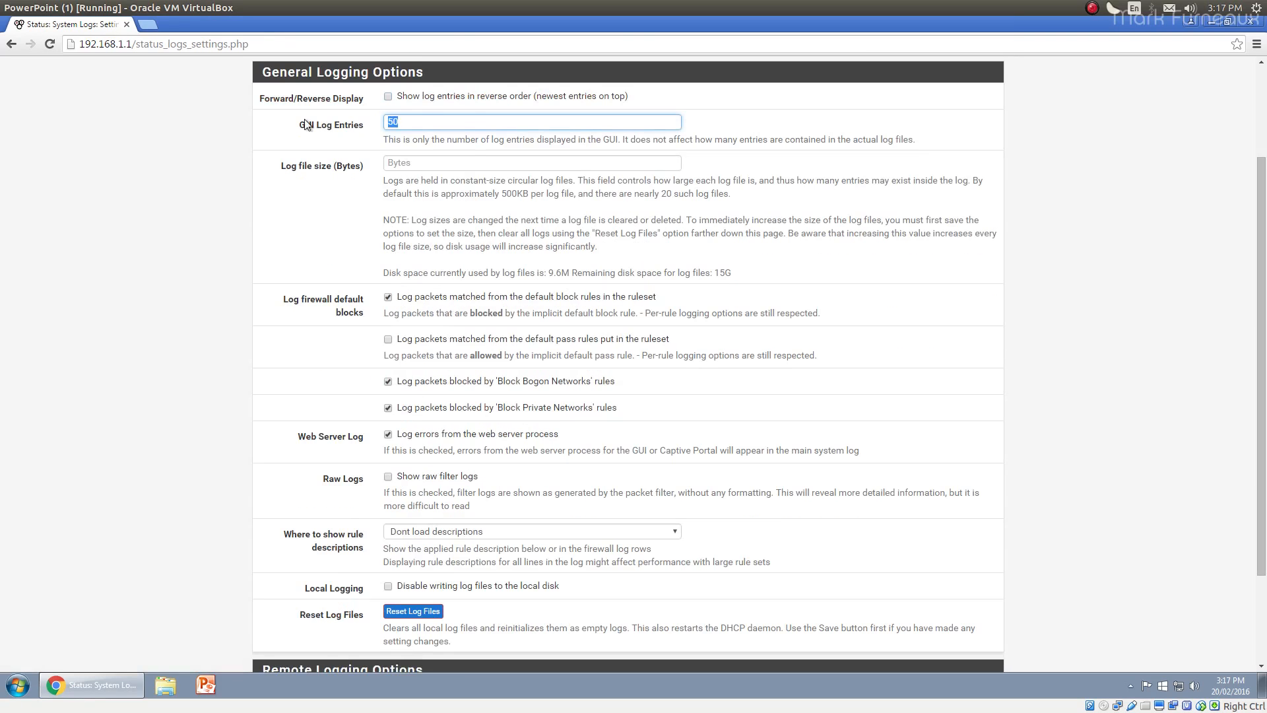
Set the number of GUI Log Entries to 200 and save the system log settings
{"action": "scroll", "coordinate": [176, 331], "scroll_direction": "up", "scroll_amount": 2}
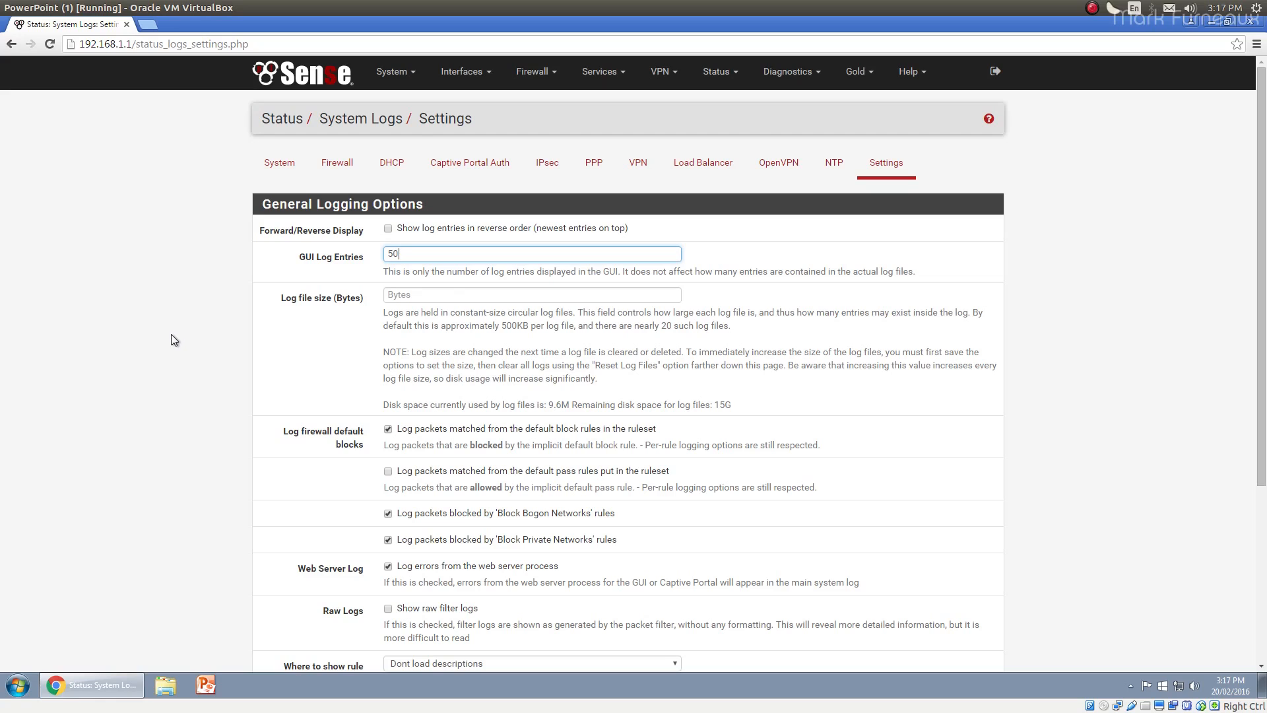
{"action": "key", "text": "BackSpace"}
{"action": "key", "text": "BackSpace"}
{"action": "type", "text": "200"}
{"action": "key", "text": "Tab"}
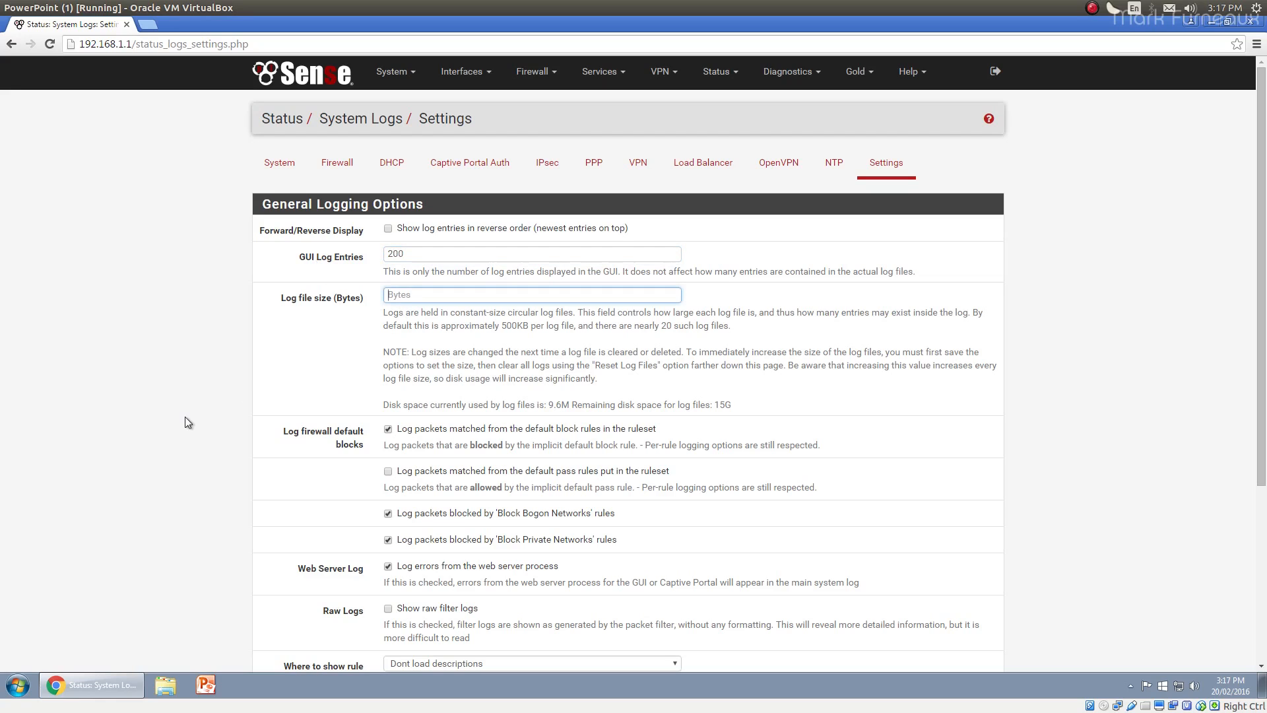
{"action": "scroll", "coordinate": [188, 418], "scroll_direction": "down", "scroll_amount": 4}
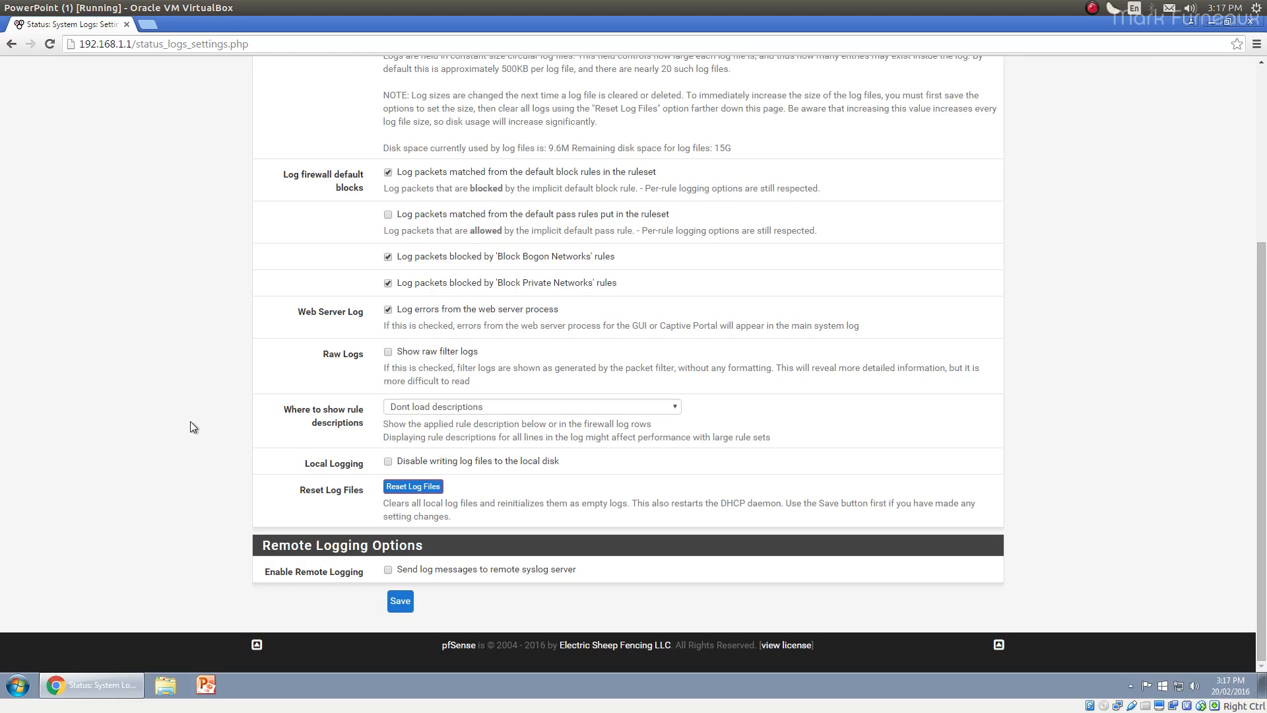
{"action": "left_click", "coordinate": [394, 601]}
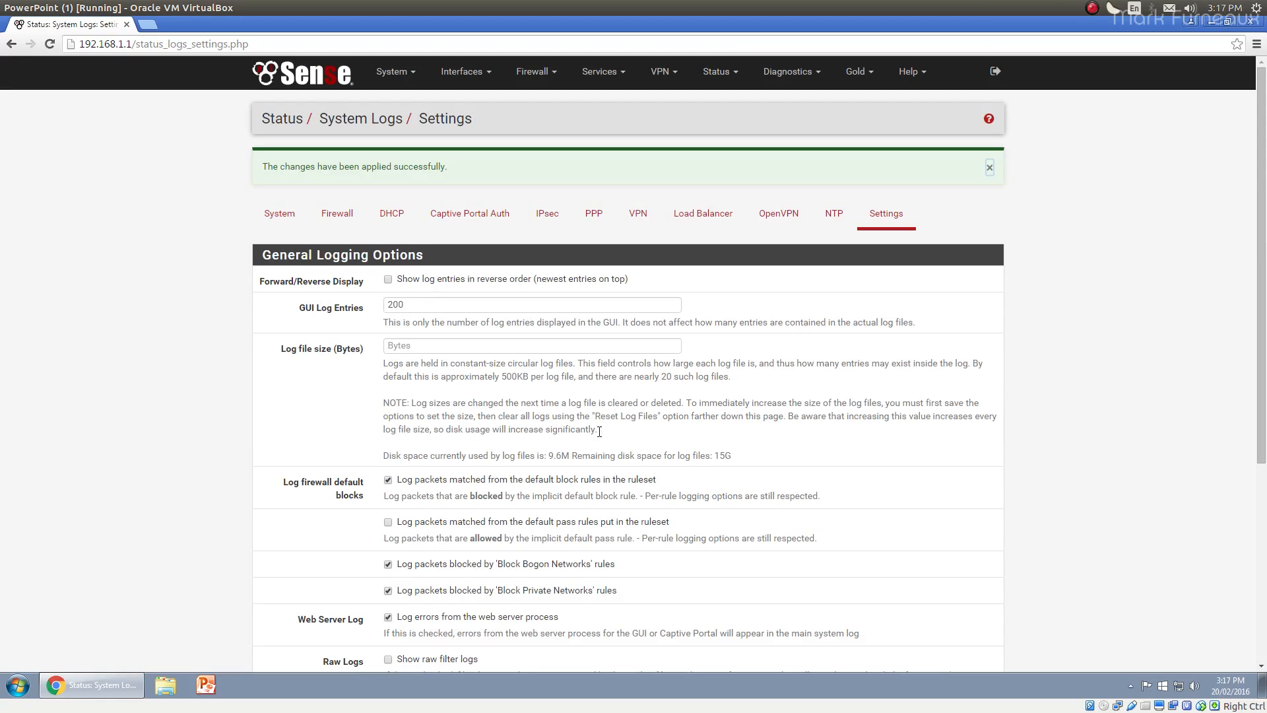
View the general system log entries through to the end of the list and return to the first entry
{"action": "left_click", "coordinate": [335, 213]}
{"action": "left_click_drag", "start_coordinate": [484, 247], "coordinate": [602, 258]}
{"action": "left_click", "coordinate": [653, 276]}
{"action": "left_click_drag", "start_coordinate": [1259, 106], "coordinate": [1261, 602]}
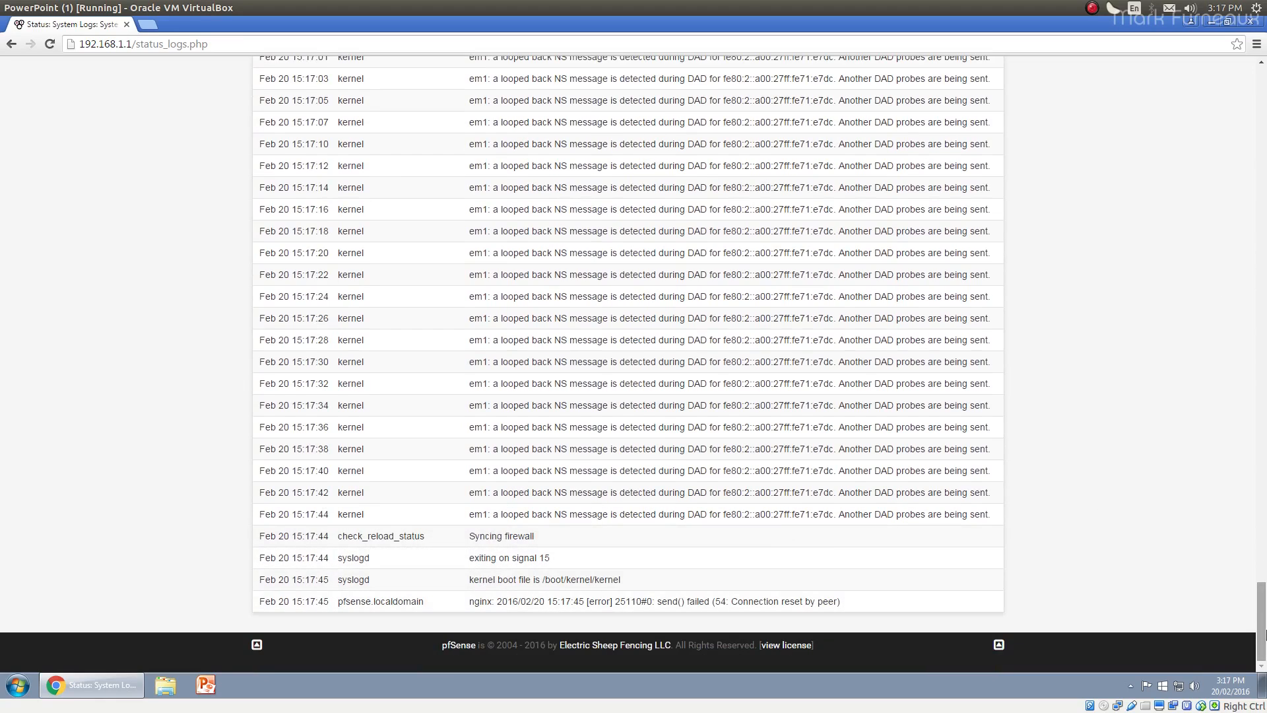
{"action": "left_click_drag", "start_coordinate": [1262, 633], "coordinate": [1262, 118]}
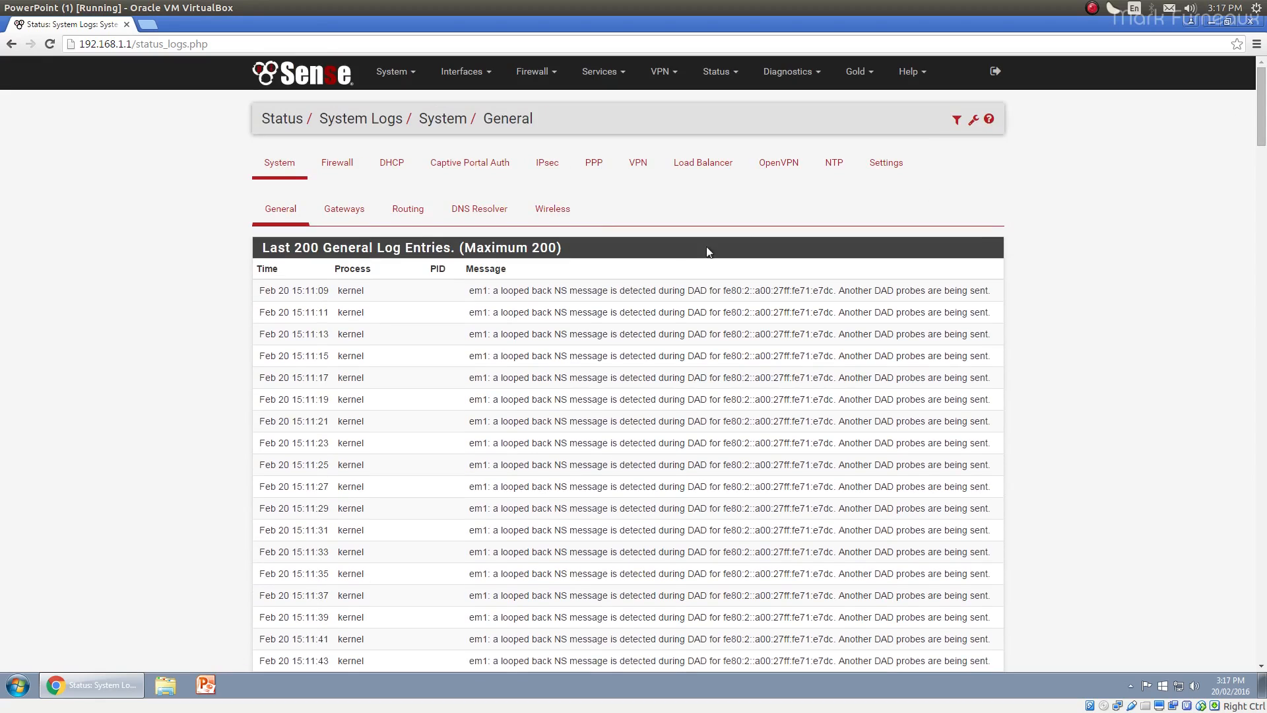
View the WAN traffic graph and look at its interface and sort options, keeping WAN and Bandwidth In
{"action": "left_click", "coordinate": [719, 71]}
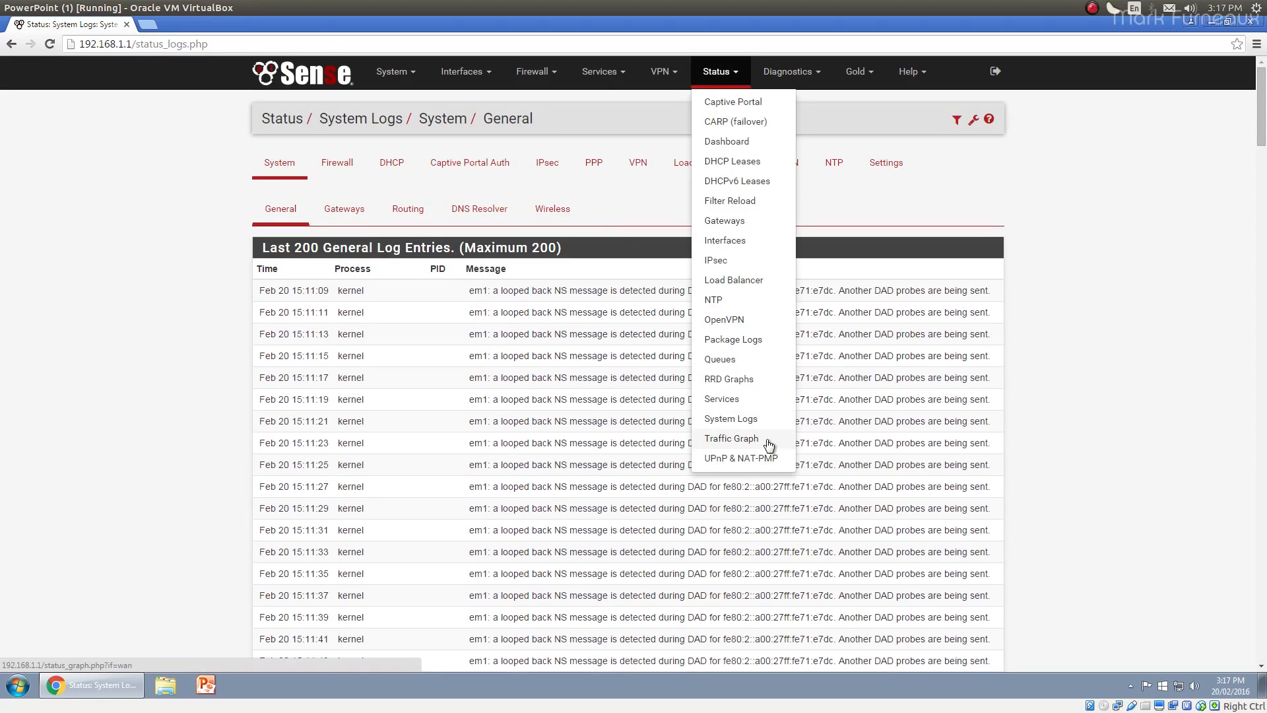
{"action": "left_click", "coordinate": [766, 439]}
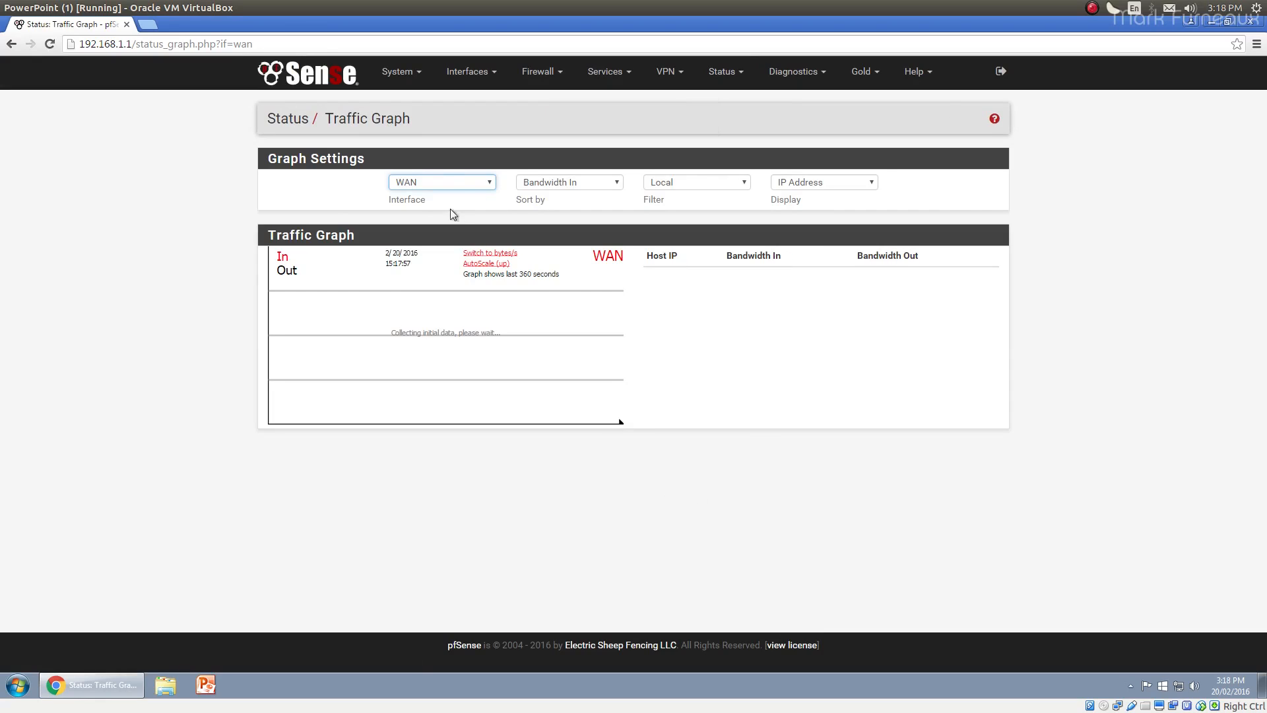
{"action": "left_click", "coordinate": [438, 175]}
{"action": "left_click", "coordinate": [436, 196]}
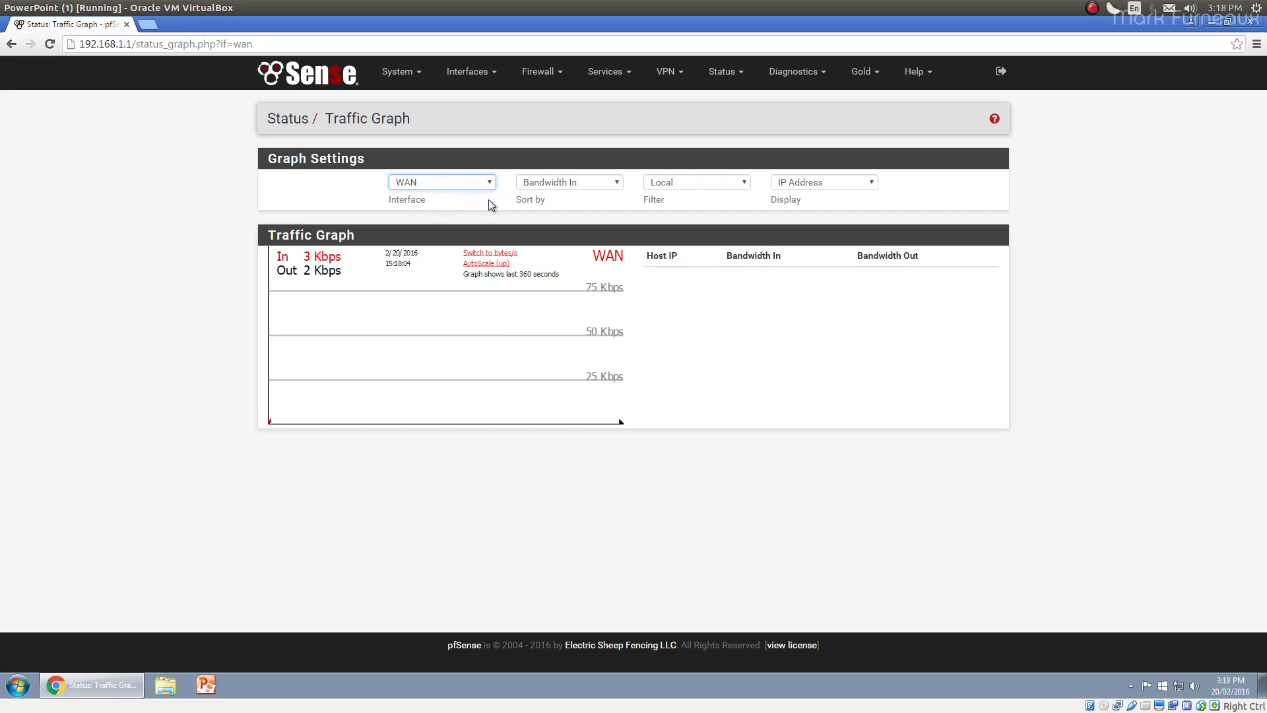
{"action": "left_click", "coordinate": [584, 184]}
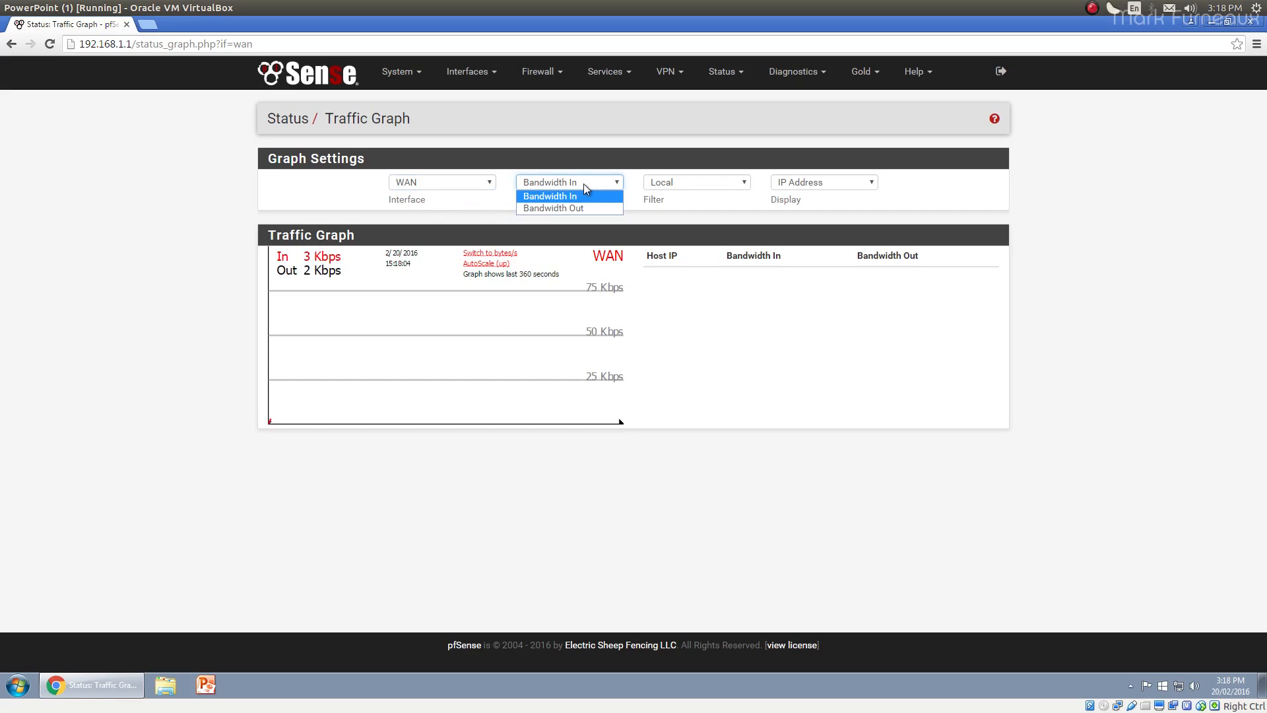
{"action": "left_click", "coordinate": [644, 173]}
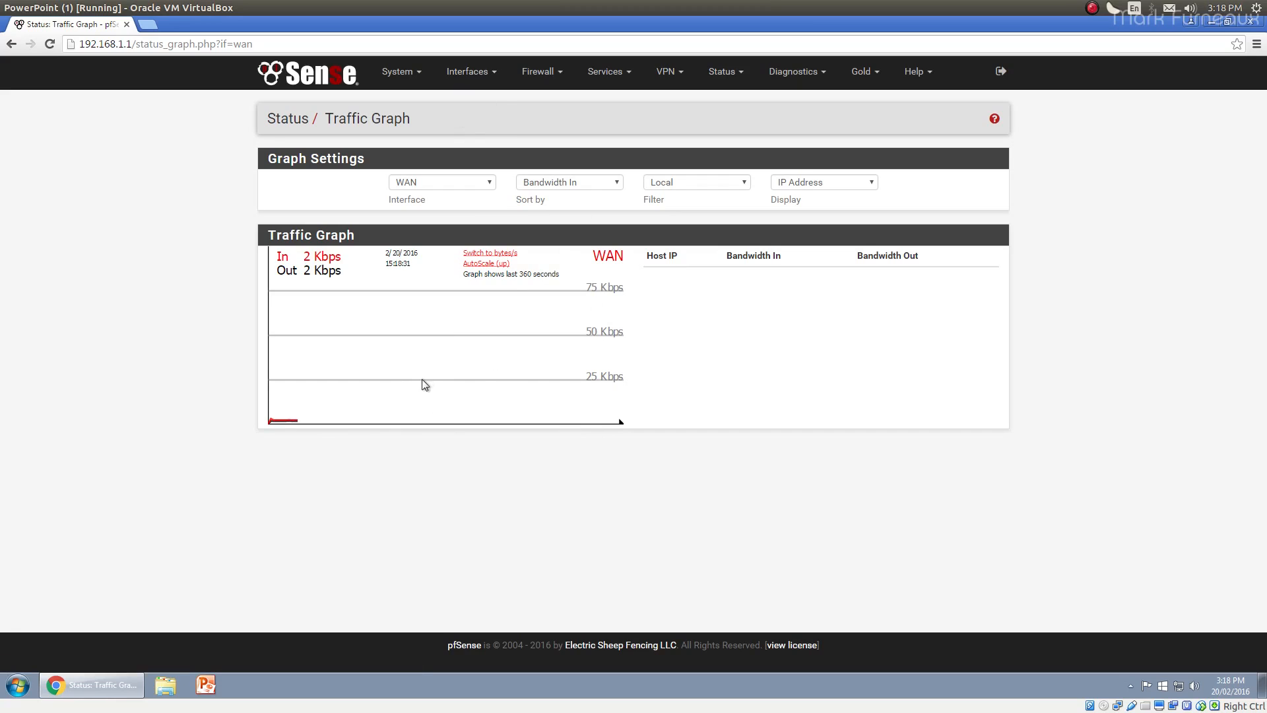
Try the traffic graph's AutoScale modes and switch its units to bytes/s and back to bits/s
{"action": "left_click", "coordinate": [487, 266]}
{"action": "double_click", "coordinate": [481, 266]}
{"action": "double_click", "coordinate": [487, 265]}
{"action": "double_click", "coordinate": [491, 265]}
{"action": "left_click", "coordinate": [494, 264]}
{"action": "left_click", "coordinate": [490, 253]}
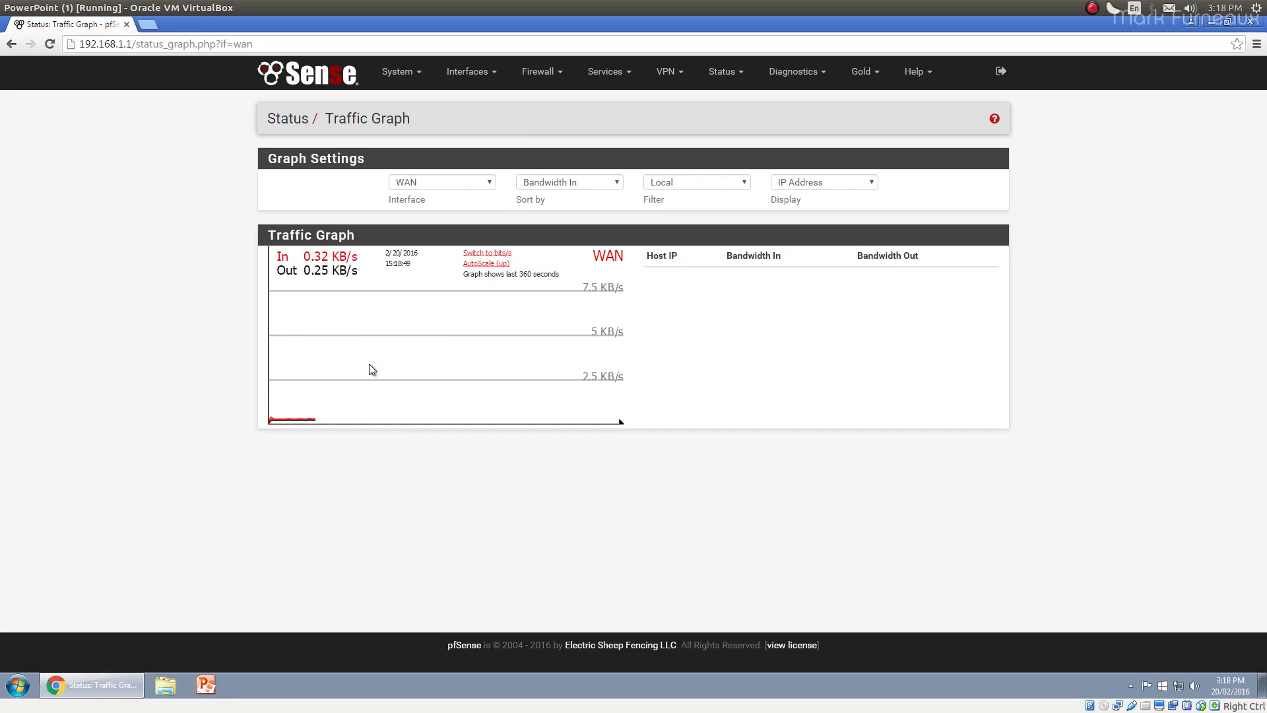
{"action": "left_click", "coordinate": [469, 252]}
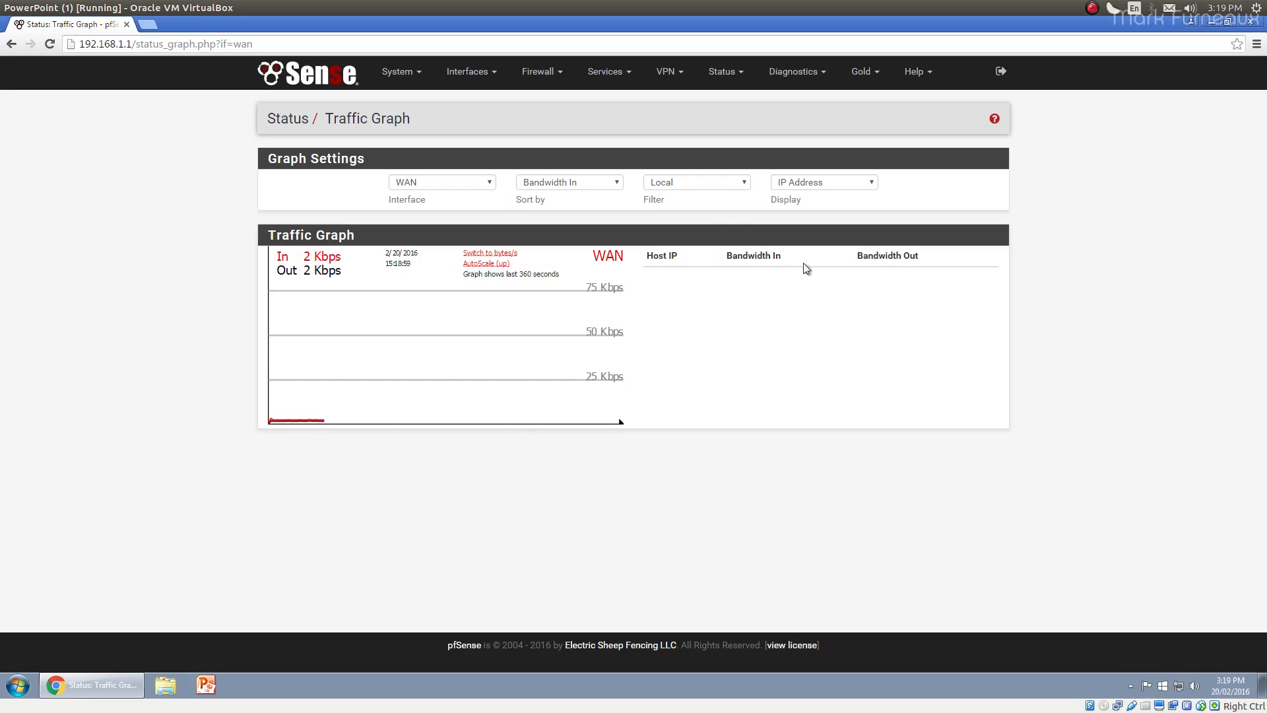
Set the traffic graph's host display to Host Name
{"action": "left_click_drag", "start_coordinate": [829, 192], "coordinate": [833, 185]}
{"action": "left_click", "coordinate": [858, 183]}
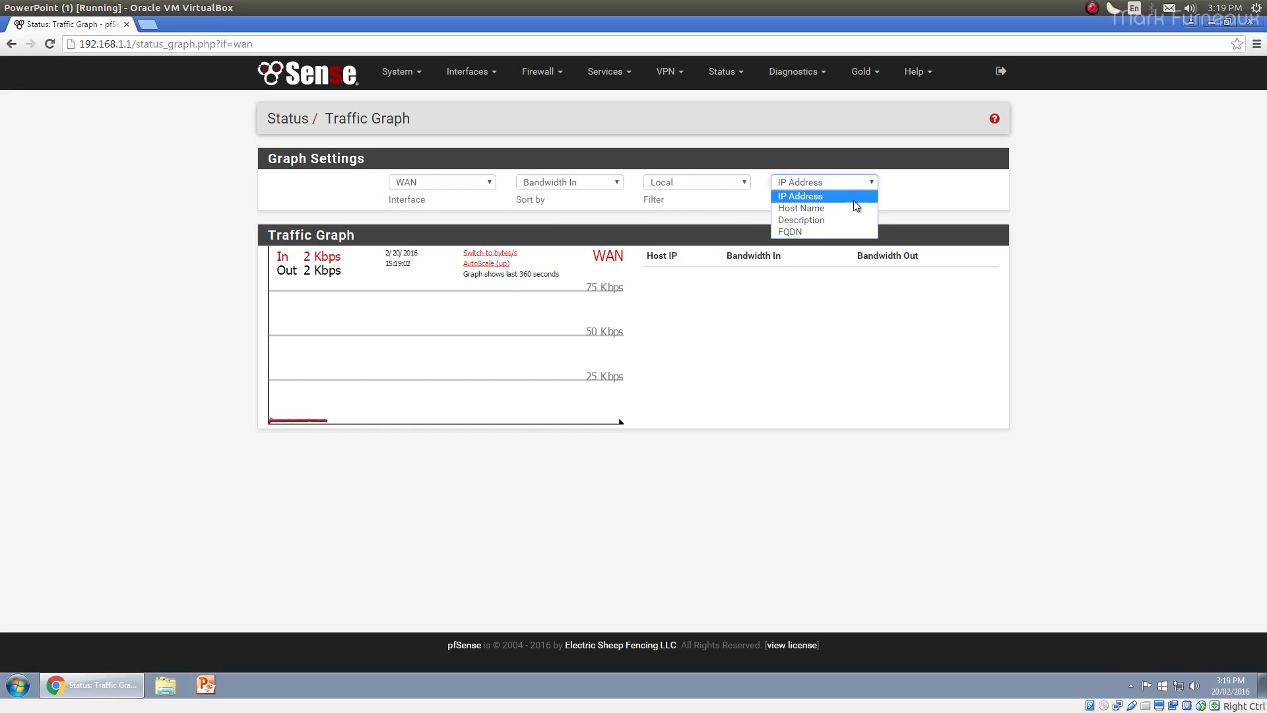
{"action": "left_click", "coordinate": [849, 207]}
{"action": "left_click", "coordinate": [819, 182]}
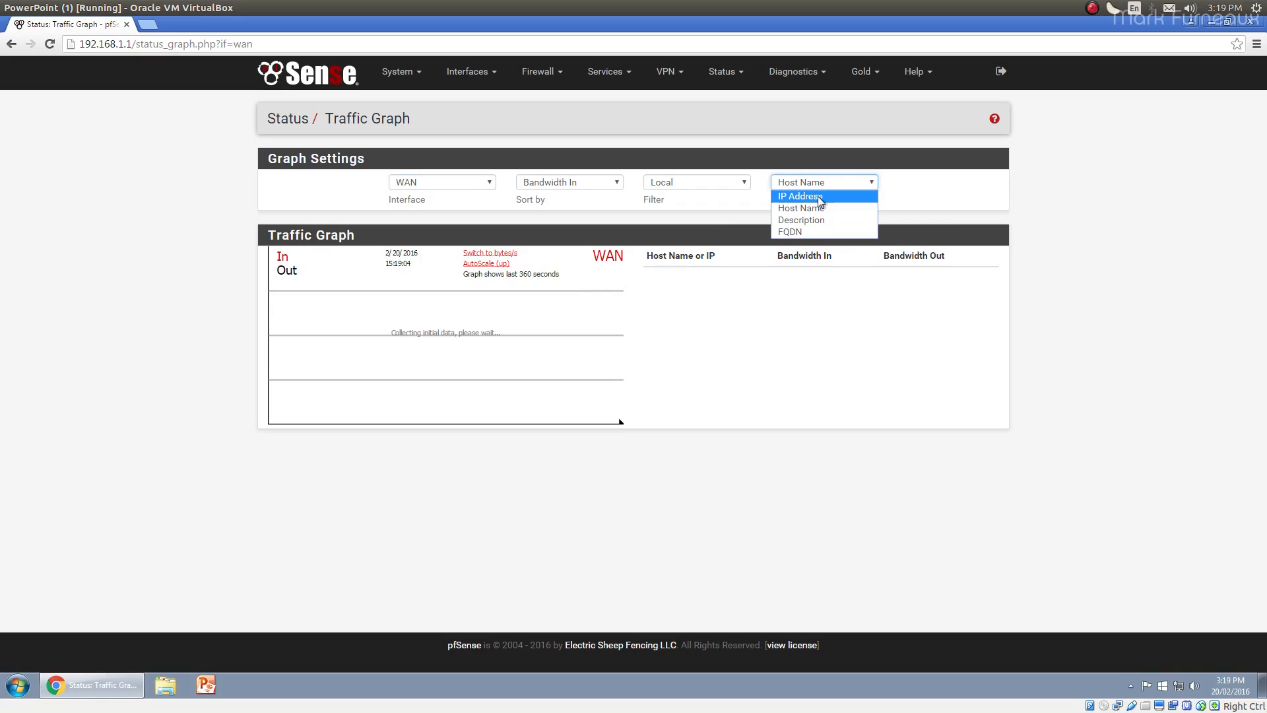
{"action": "left_click", "coordinate": [821, 208]}
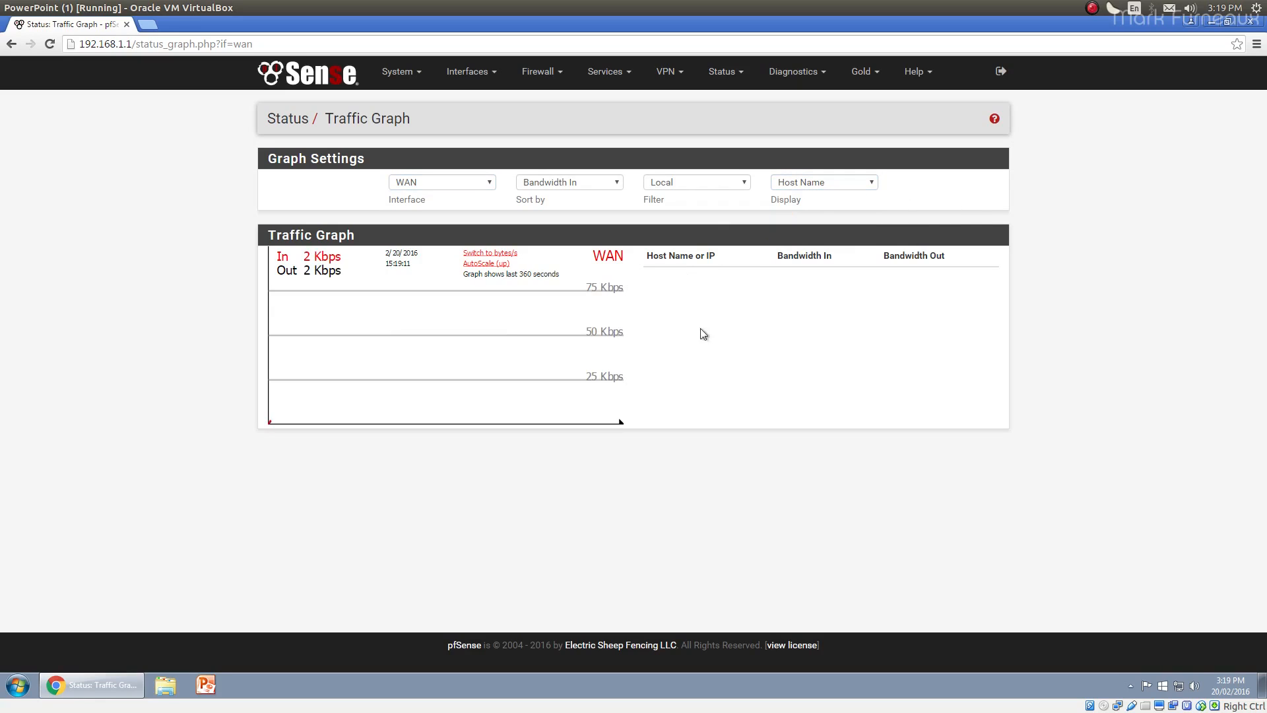
Load YouTube in a new browser tab to generate traffic and return to the WAN traffic graph
{"action": "left_click", "coordinate": [149, 25]}
{"action": "left_click", "coordinate": [770, 484]}
{"action": "key", "text": "ctrl+Tab"}
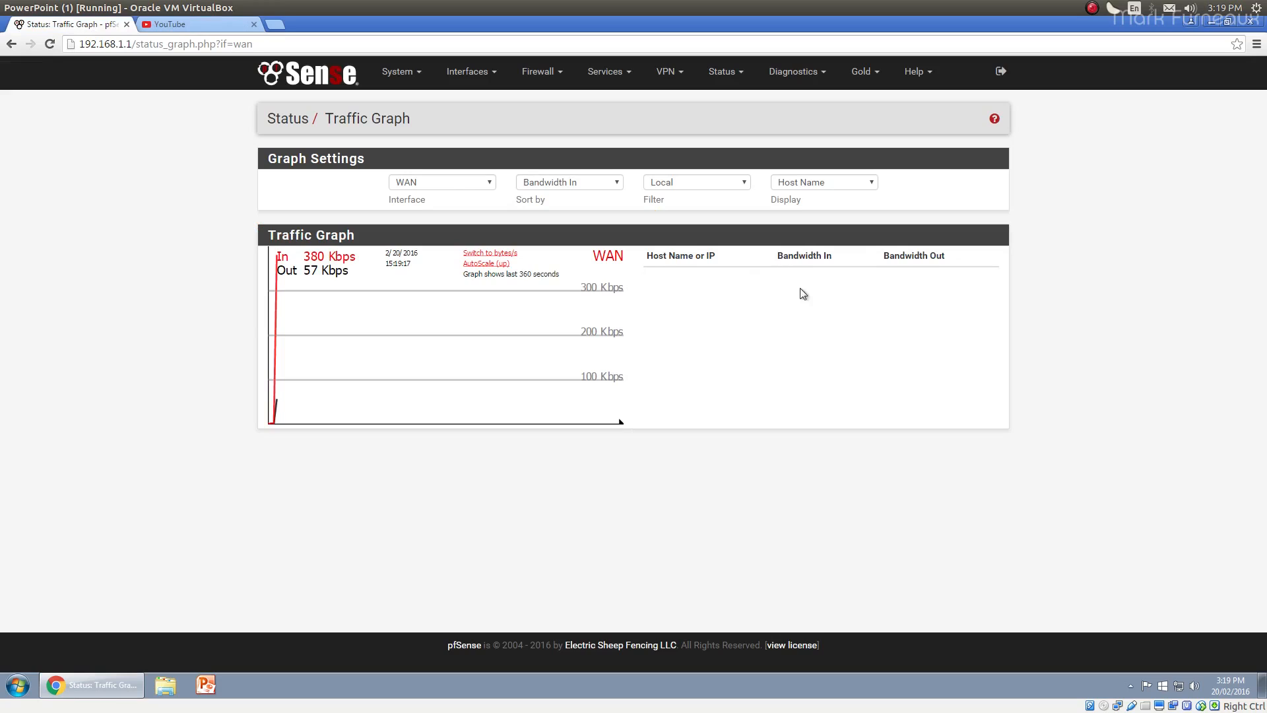
Switch the traffic graph to the LAN interface, generate traffic by browsing to YouTube's Gaming channel, and return to the graph
{"action": "left_click", "coordinate": [470, 185]}
{"action": "left_click", "coordinate": [442, 206]}
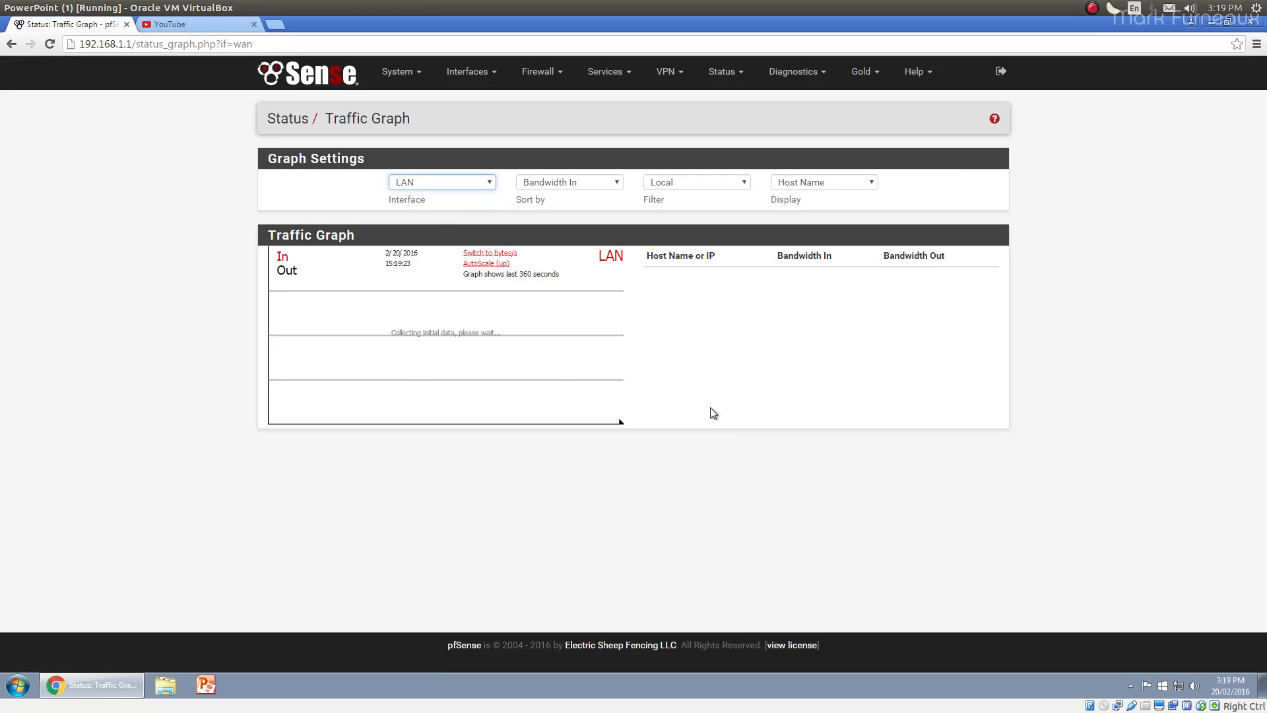
{"action": "left_click", "coordinate": [687, 387]}
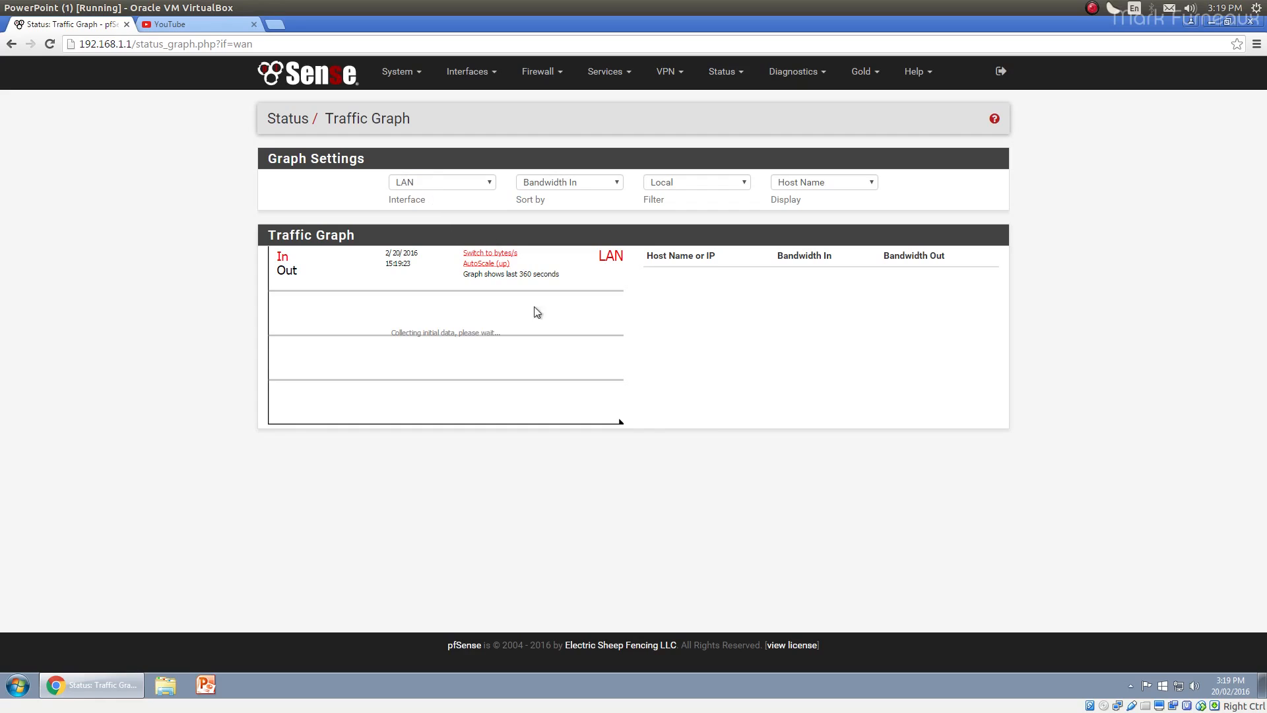
{"action": "left_click", "coordinate": [195, 21]}
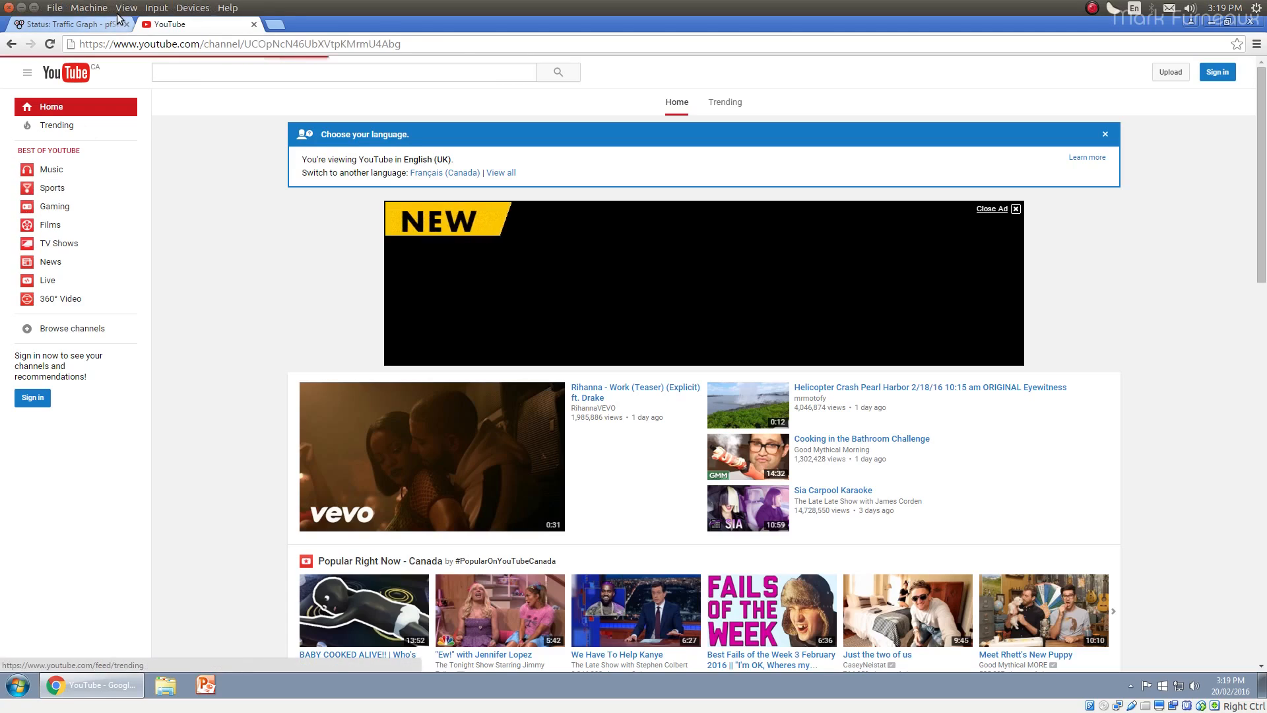
{"action": "key", "text": "ctrl+Tab"}
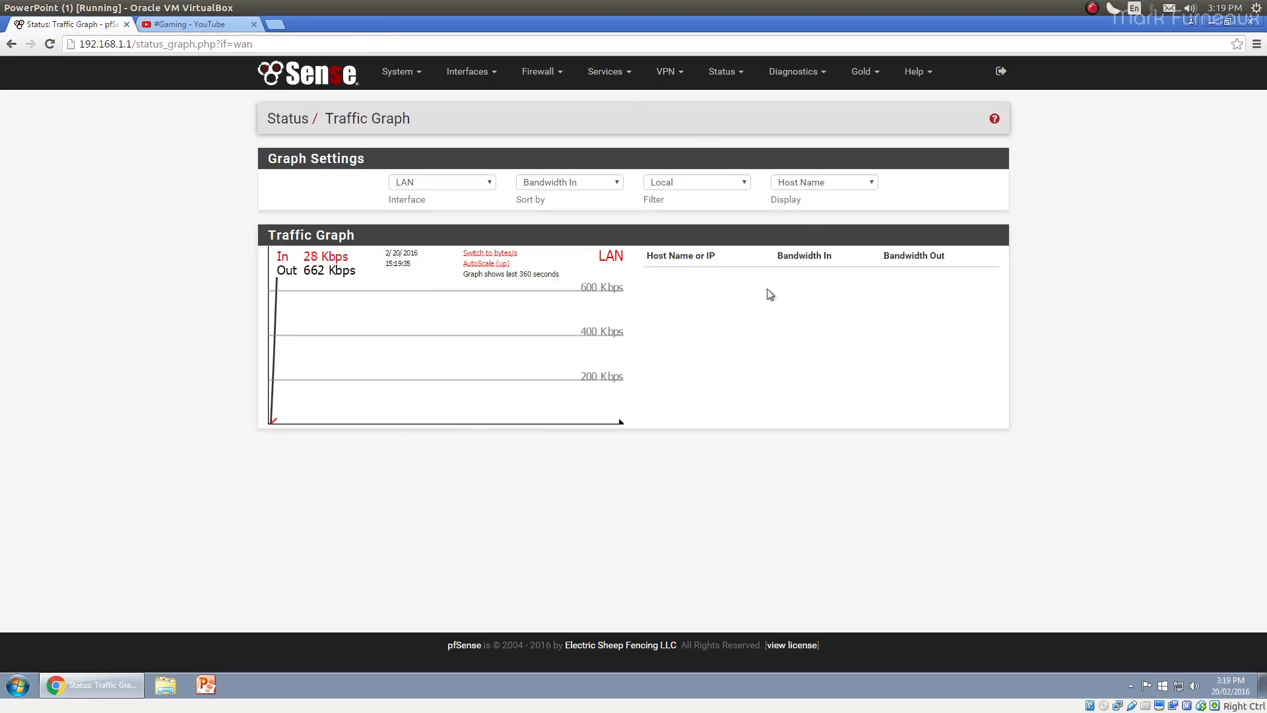
View the UPnP & NAT-PMP status page and close the YouTube tab
{"action": "left_click", "coordinate": [726, 84]}
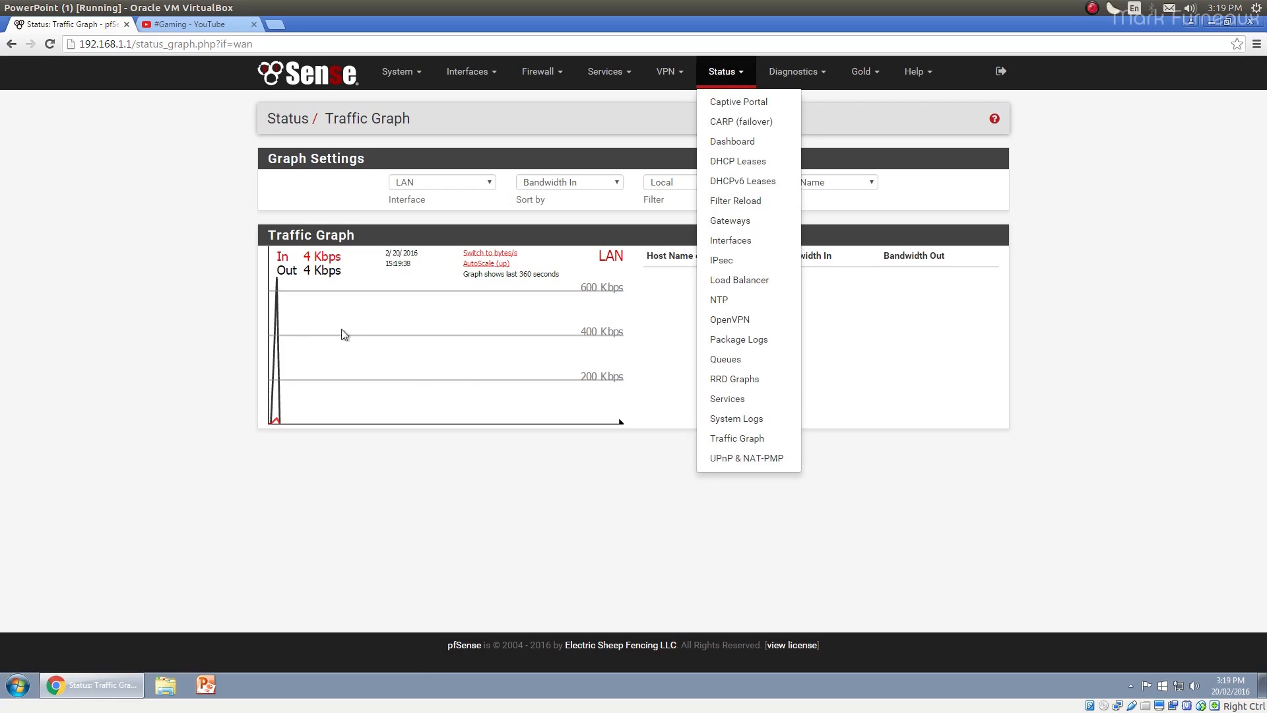
{"action": "left_click", "coordinate": [766, 460]}
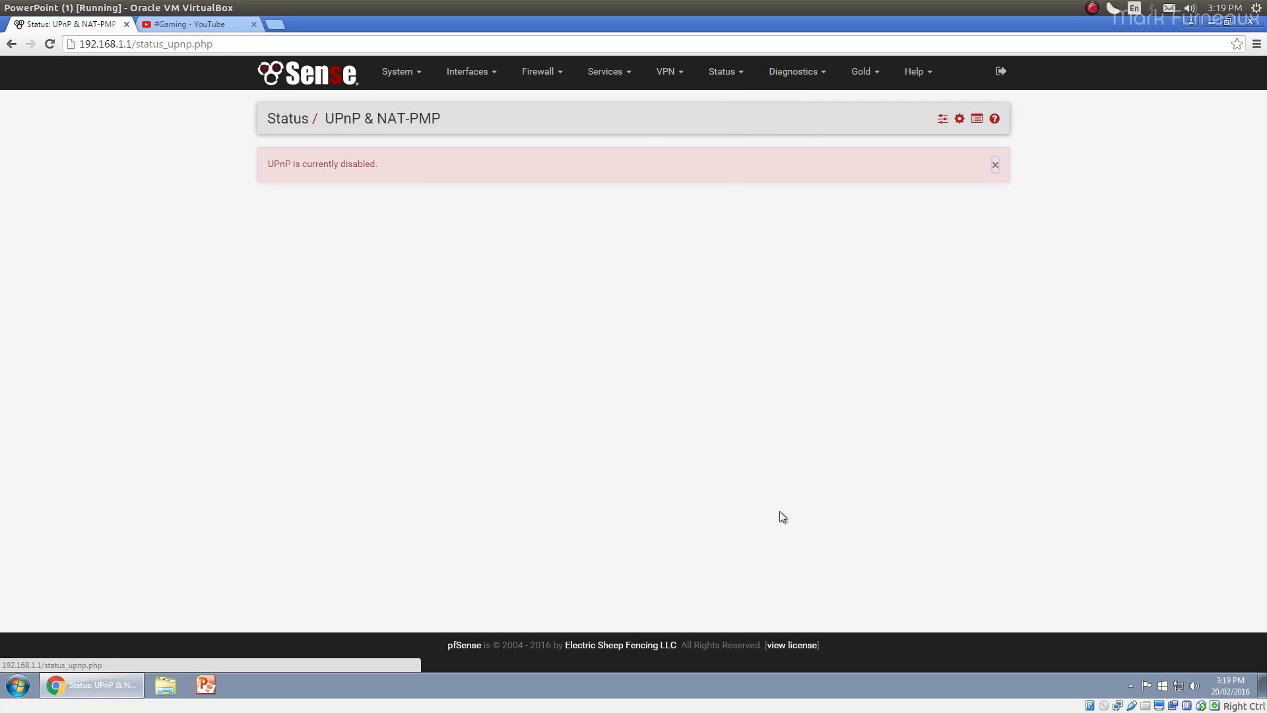
{"action": "left_click", "coordinate": [254, 25]}
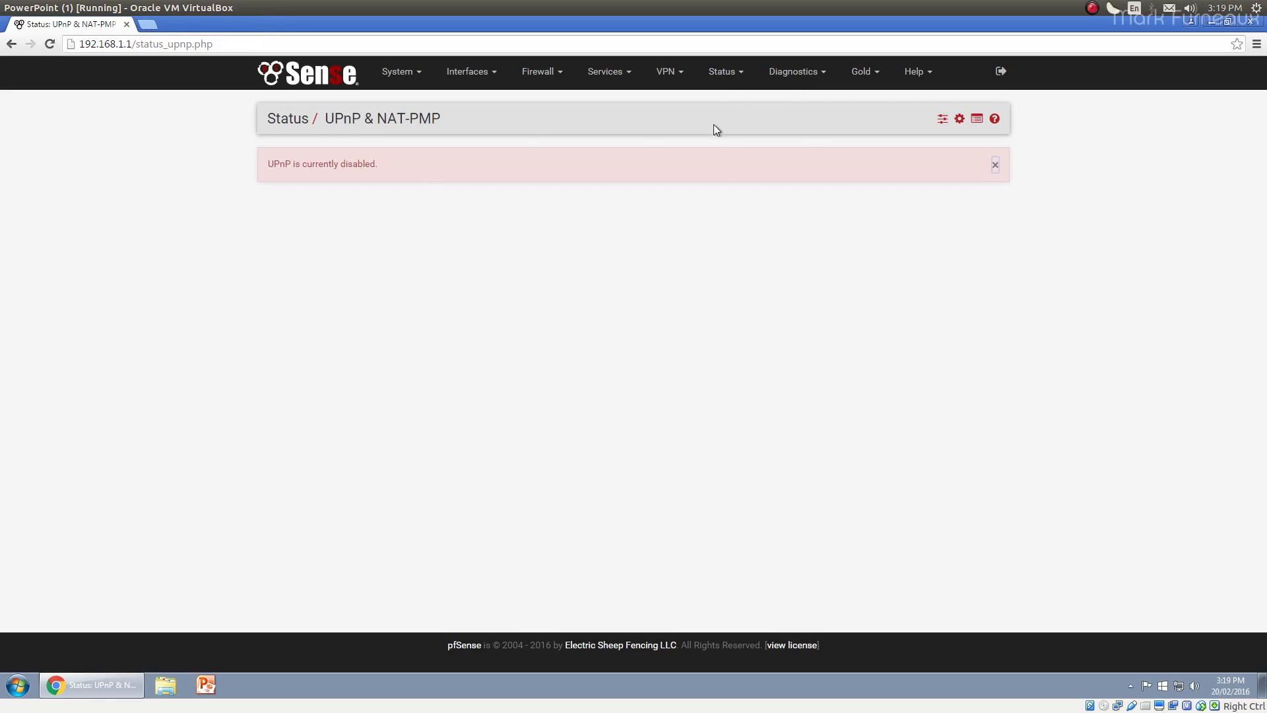
View the ARP table in the diagnostics and examine the IP addresses, MAC addresses and hostnames of the LAN entries
{"action": "left_click", "coordinate": [728, 85]}
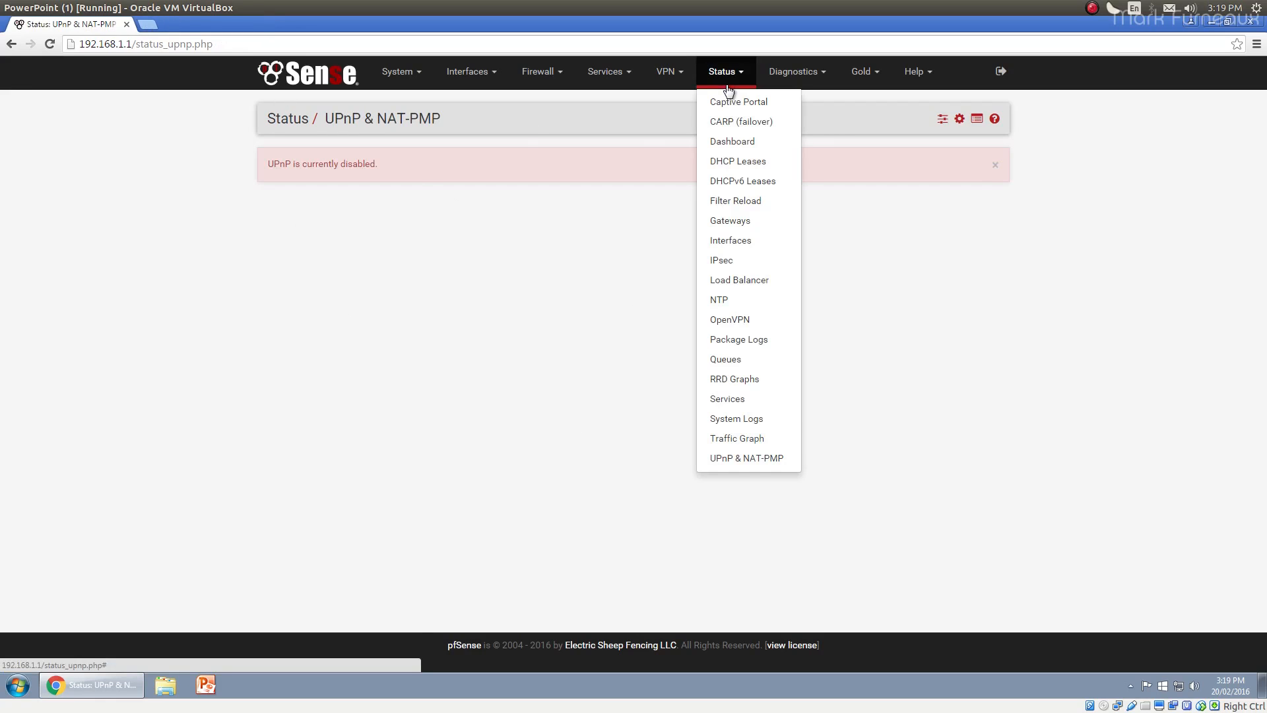
{"action": "left_click", "coordinate": [821, 82]}
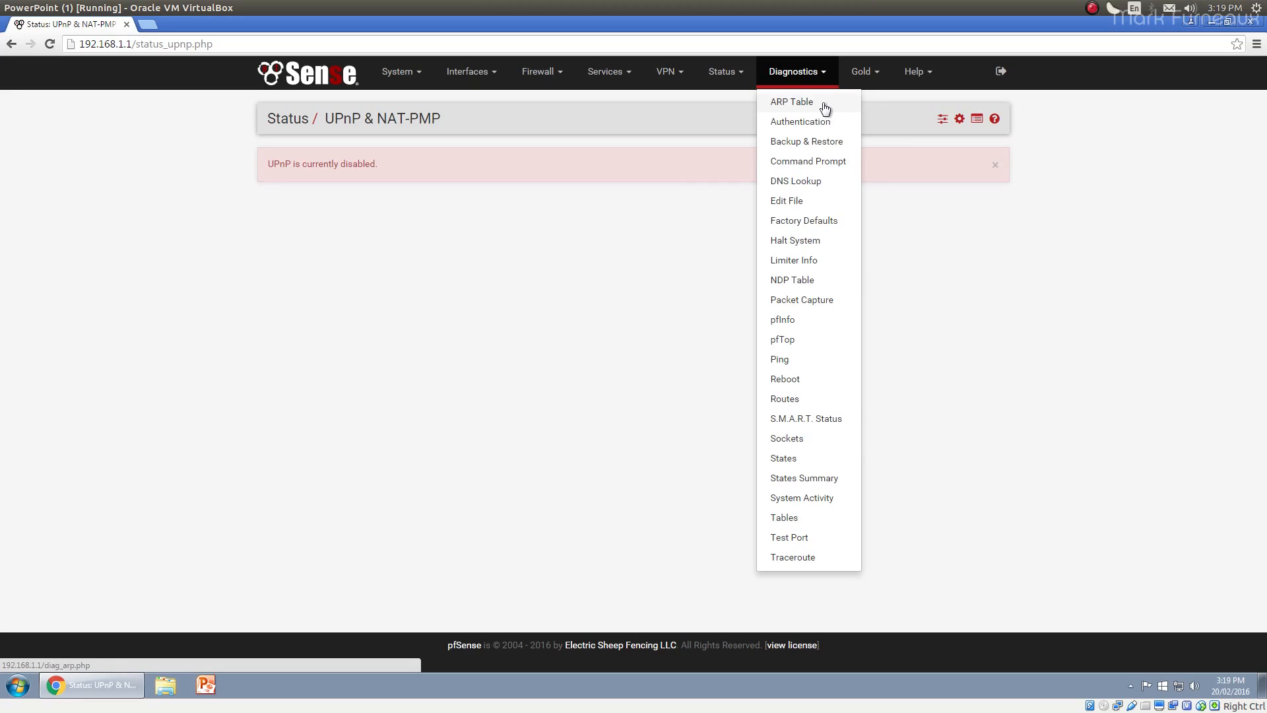
{"action": "left_click", "coordinate": [824, 105]}
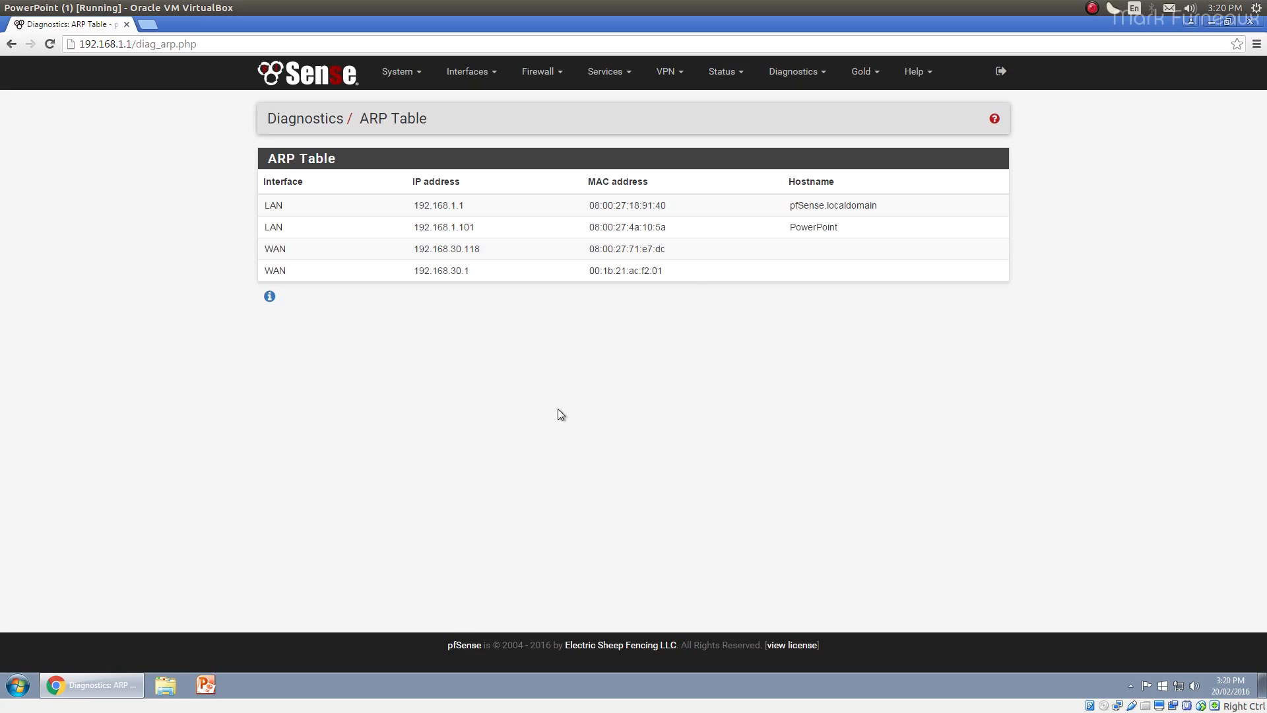
{"action": "double_click", "coordinate": [444, 230]}
{"action": "left_click_drag", "start_coordinate": [444, 227], "coordinate": [636, 212]}
{"action": "left_click_drag", "start_coordinate": [790, 205], "coordinate": [893, 202]}
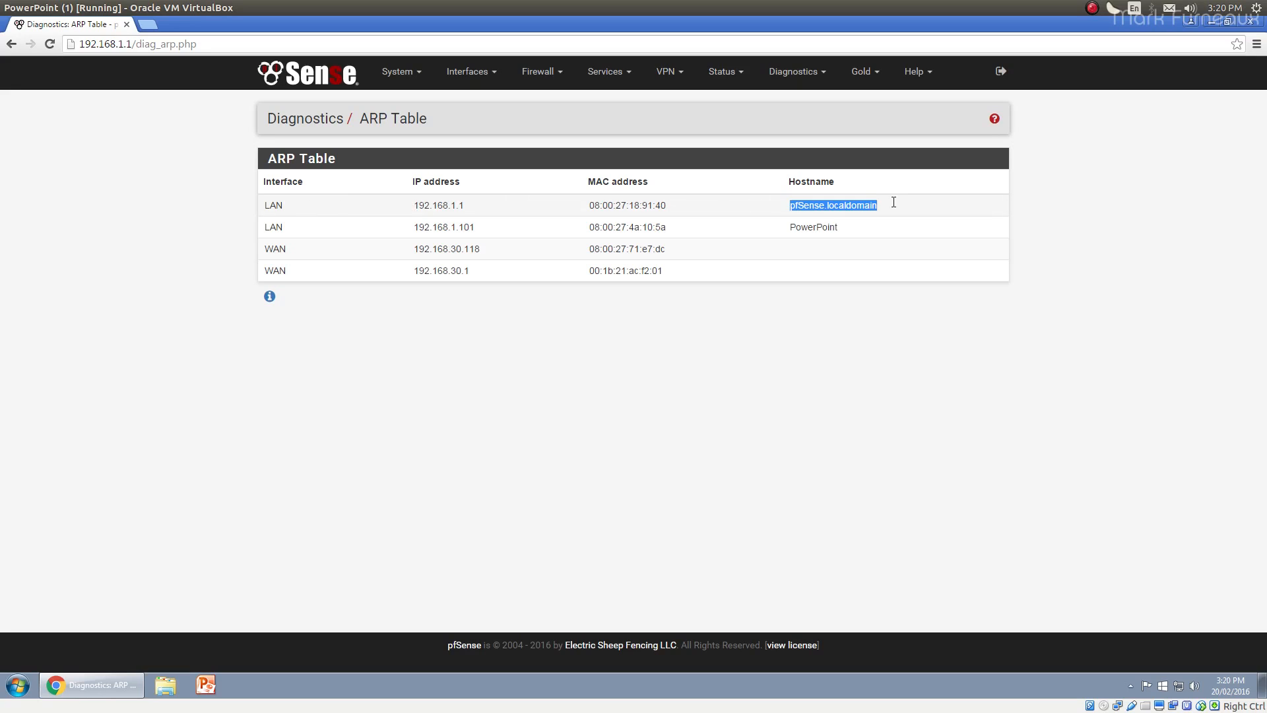
{"action": "left_click_drag", "start_coordinate": [504, 206], "coordinate": [388, 204]}
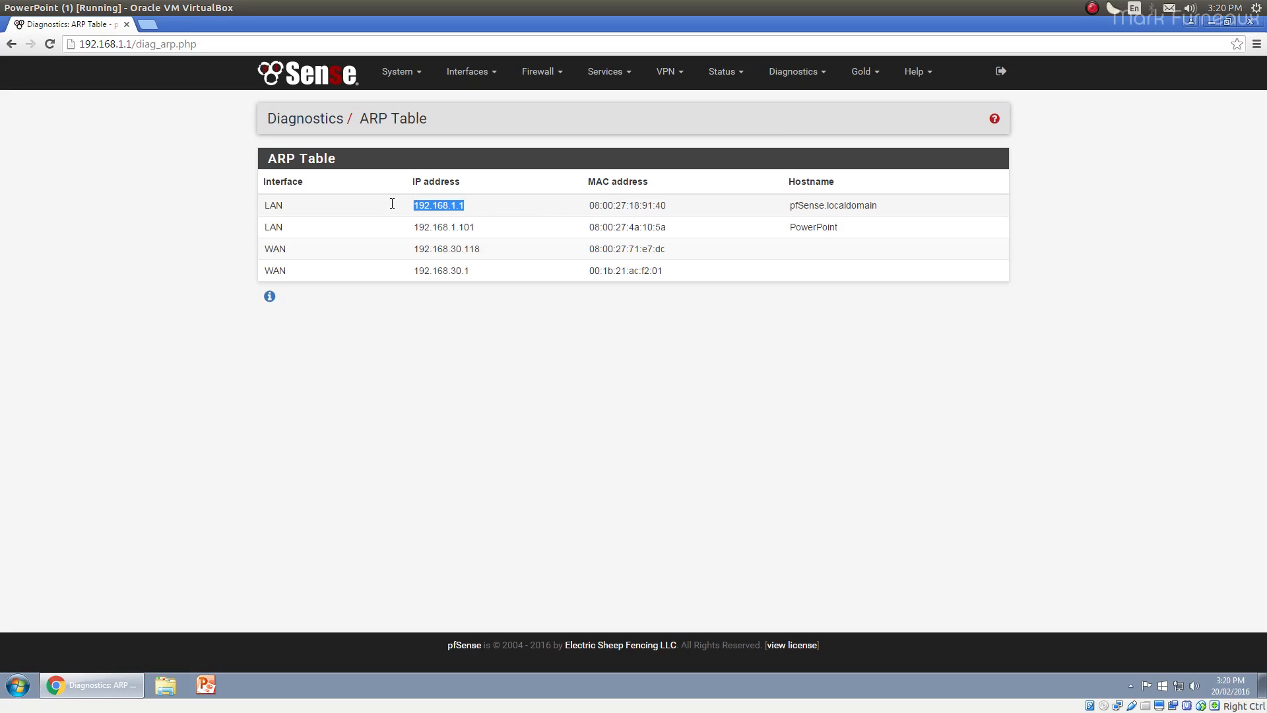
{"action": "left_click", "coordinate": [388, 203]}
View the Authentication Test page in the diagnostics and check which authentication servers it offers
{"action": "left_click", "coordinate": [734, 69]}
{"action": "left_click", "coordinate": [792, 72]}
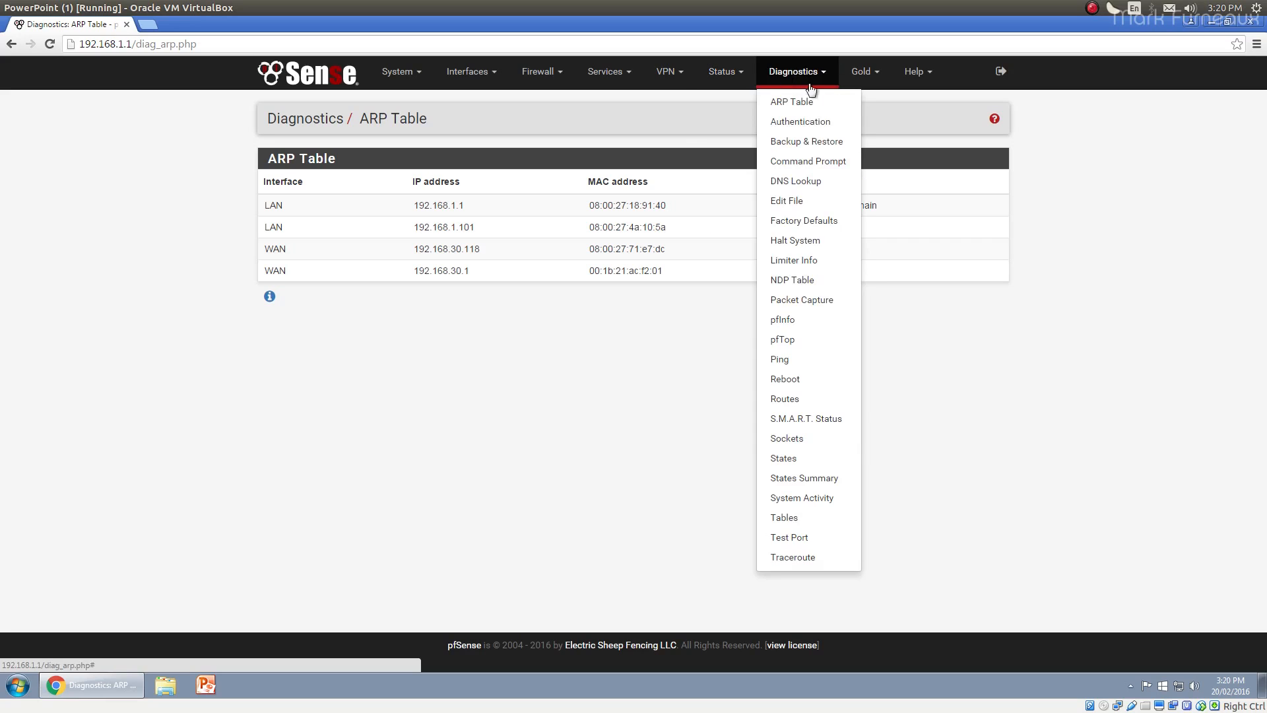
{"action": "left_click", "coordinate": [802, 122]}
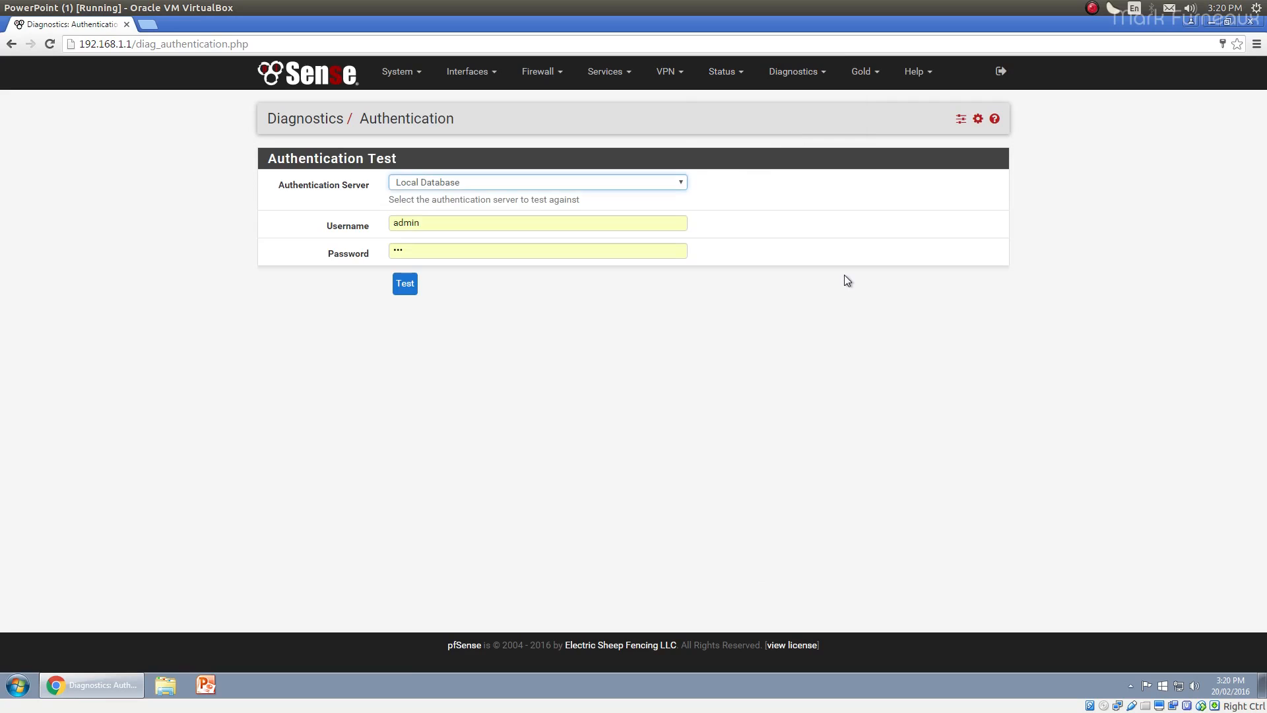
{"action": "left_click", "coordinate": [672, 179]}
{"action": "left_click", "coordinate": [662, 182]}
{"action": "left_click", "coordinate": [722, 191]}
{"action": "left_click", "coordinate": [454, 192]}
{"action": "left_click", "coordinate": [471, 184]}
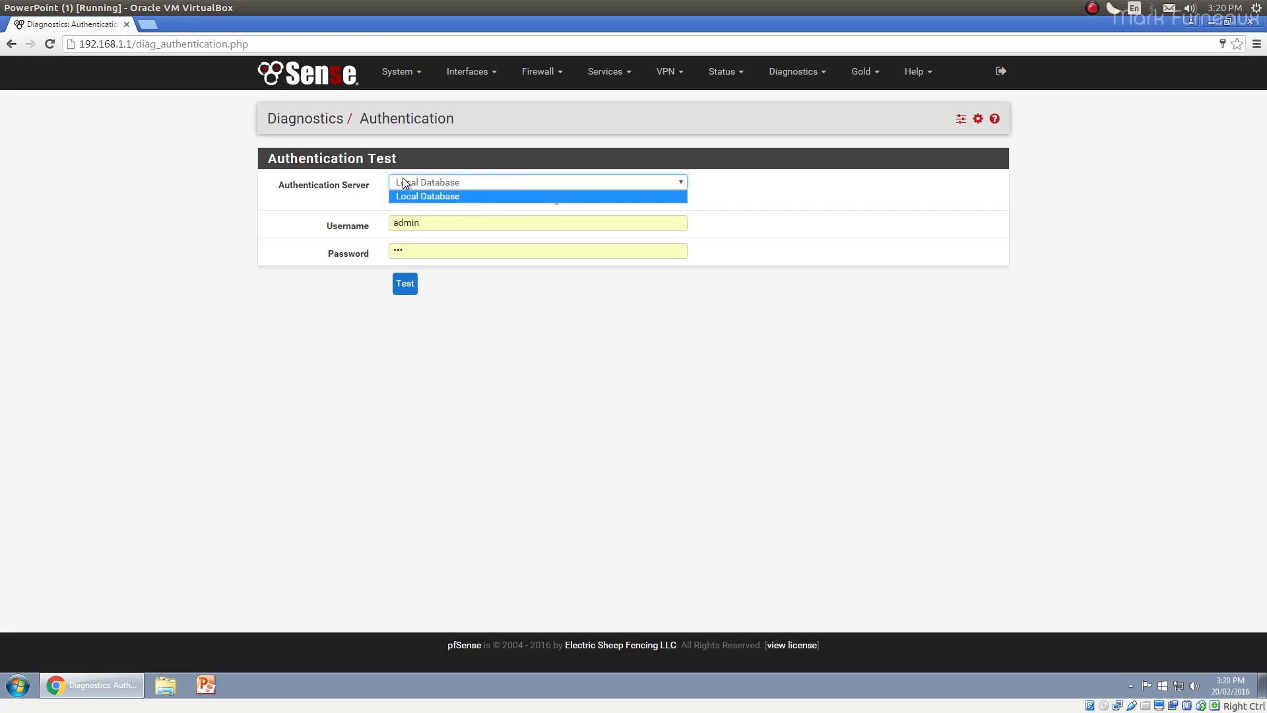
{"action": "left_click", "coordinate": [346, 192]}
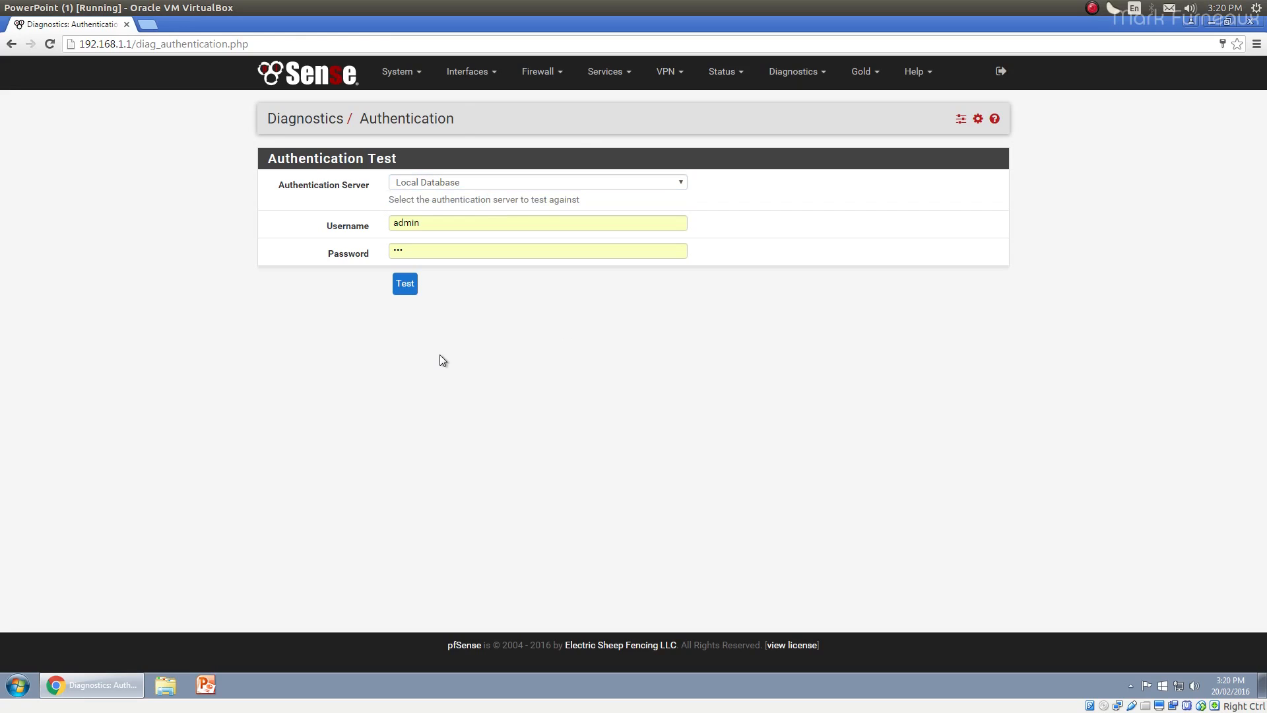
View the Backup & Restore page in the diagnostics
{"action": "left_click", "coordinate": [790, 73]}
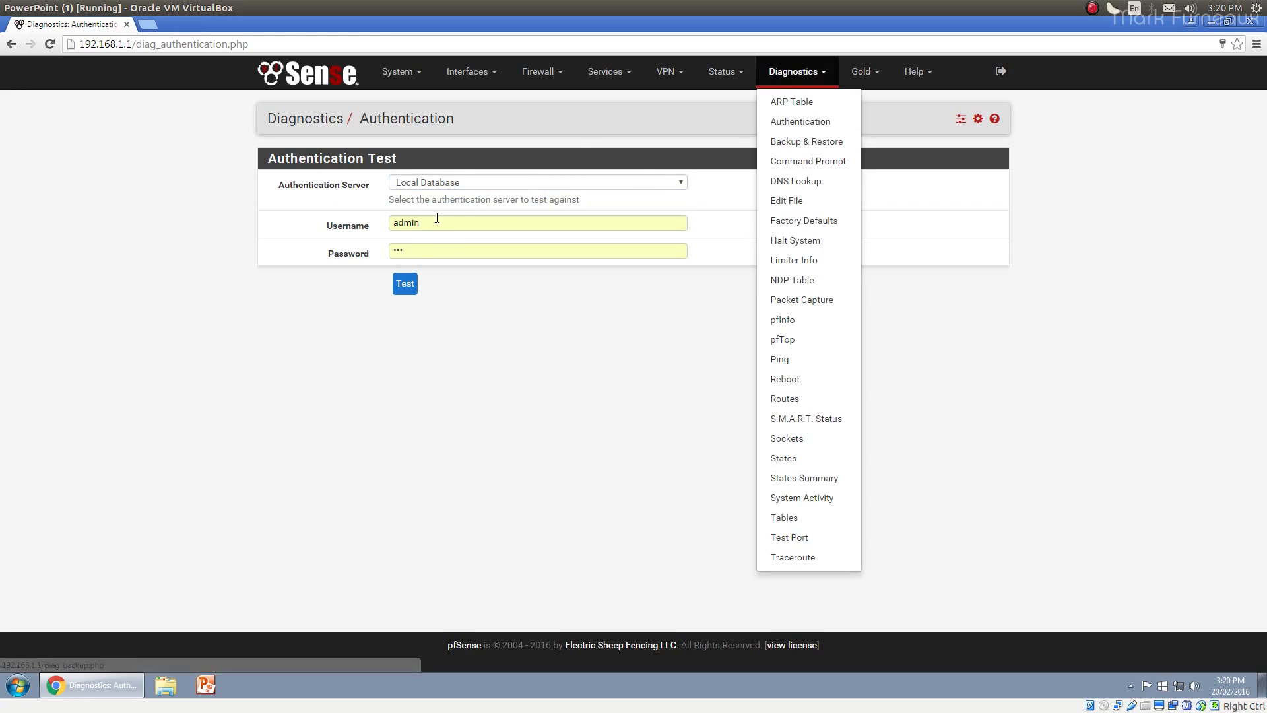
{"action": "left_click", "coordinate": [806, 141]}
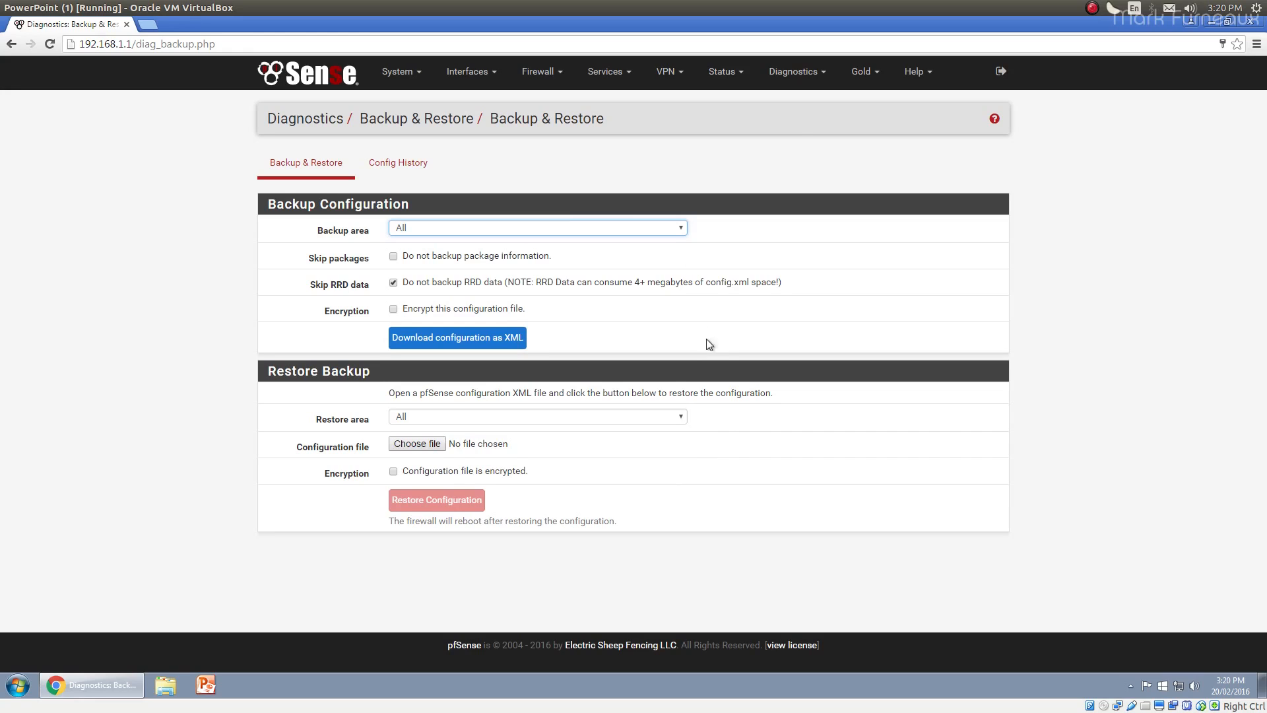
View the Command Prompt page in the diagnostics
{"action": "left_click", "coordinate": [800, 74]}
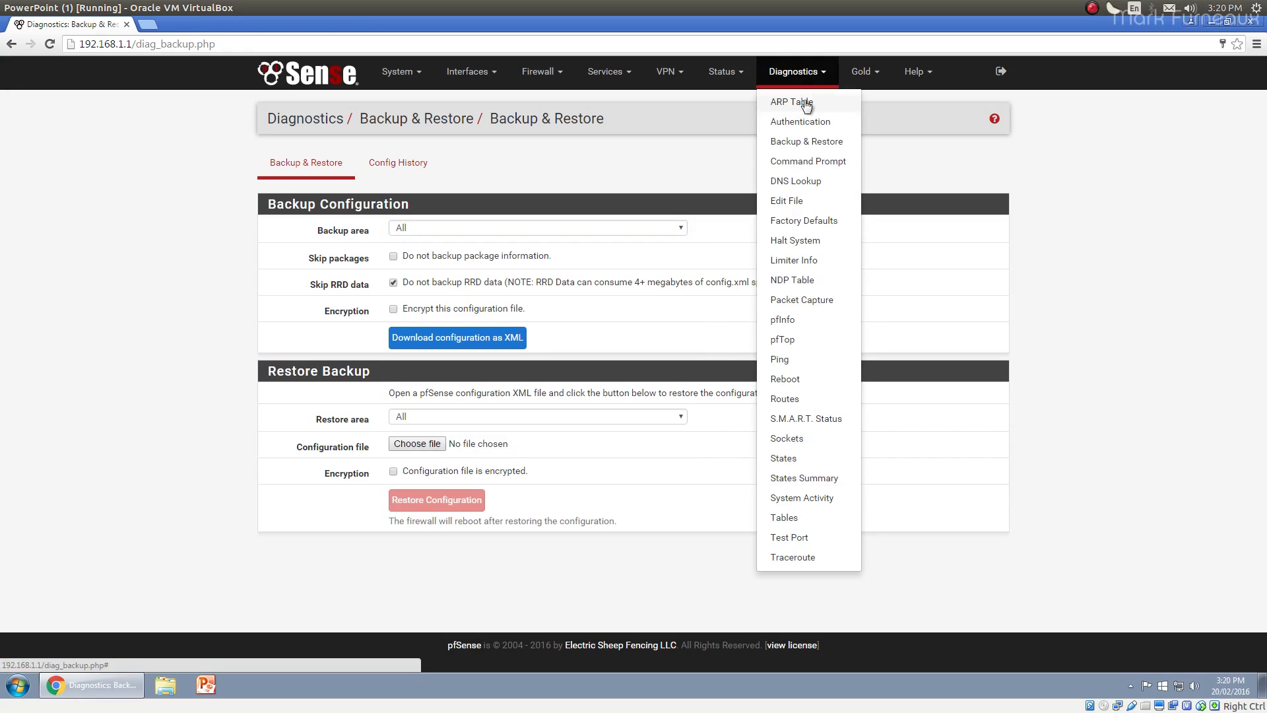
{"action": "left_click", "coordinate": [809, 165]}
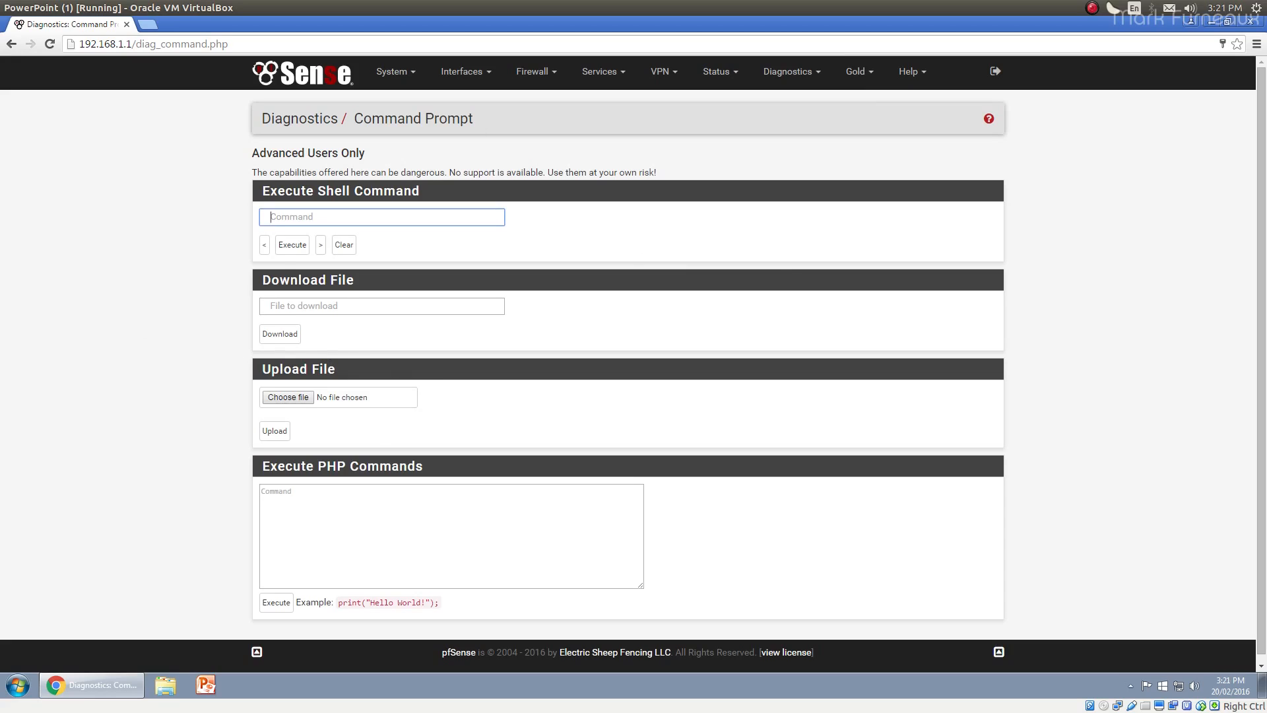
Switch to the pfSense console in its virtual machine, open the shell with option 8, and exit it
{"action": "key", "text": "alt+Tab"}
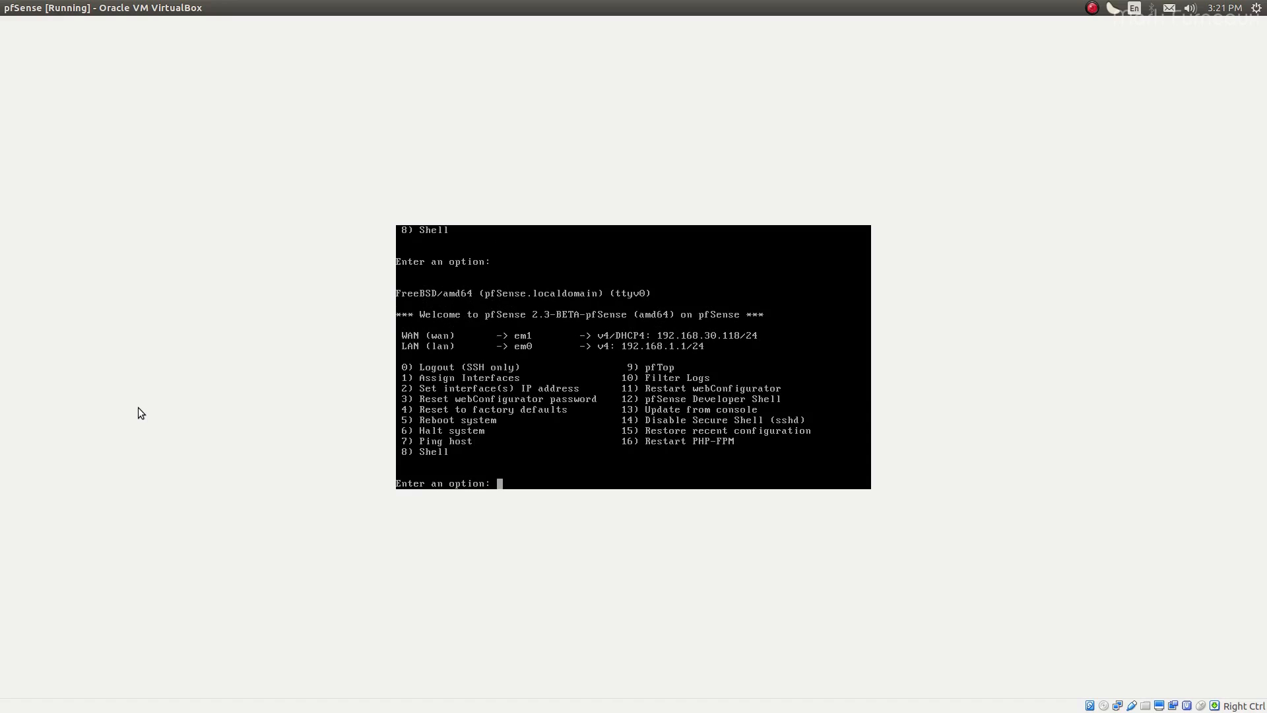
{"action": "type", "text": "8"}
{"action": "key", "text": "Return"}
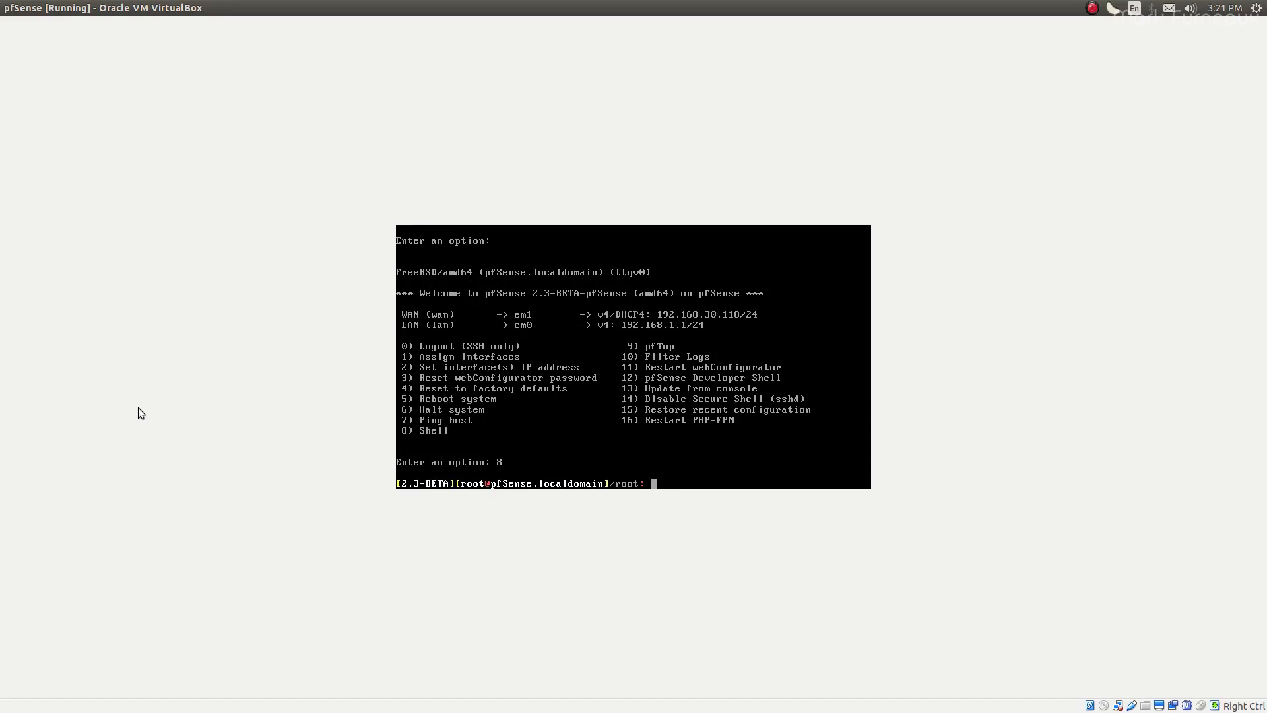
{"action": "type", "text": "exit"}
{"action": "key", "text": "Return"}
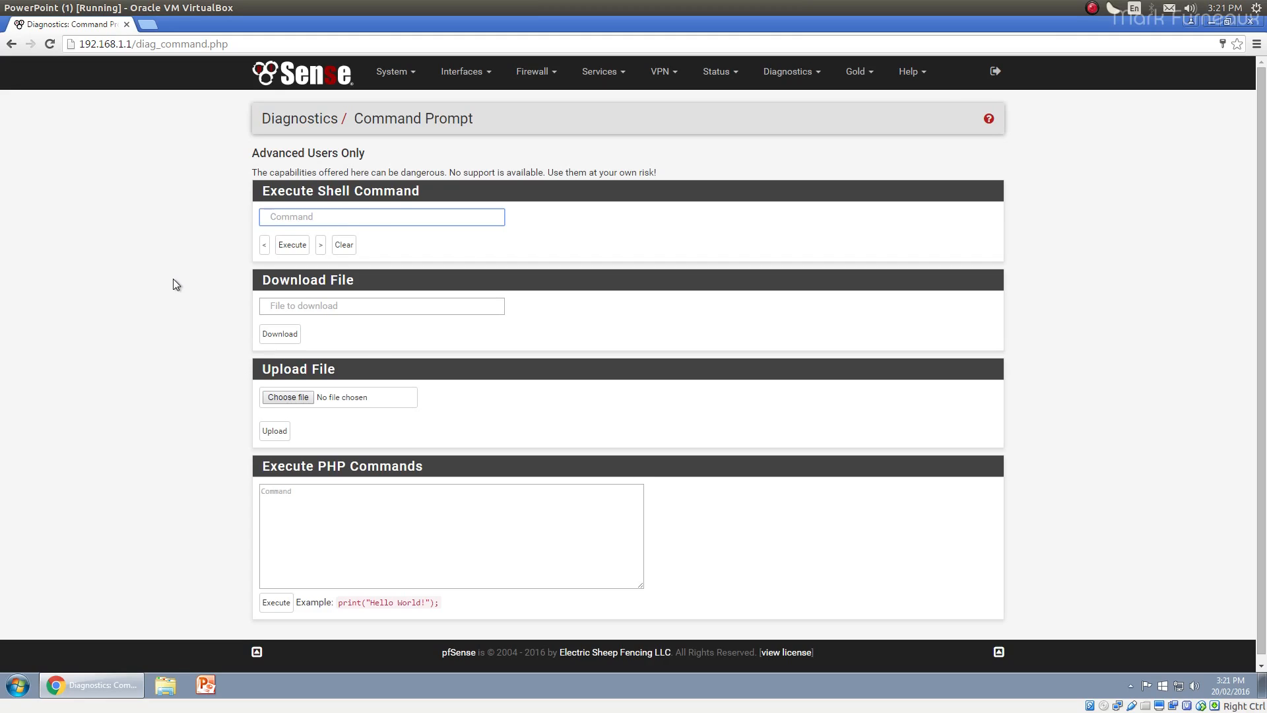
Return to the web interface and examine the PHP command area and the advanced-users warning on the Command Prompt page
{"action": "left_click", "coordinate": [386, 536]}
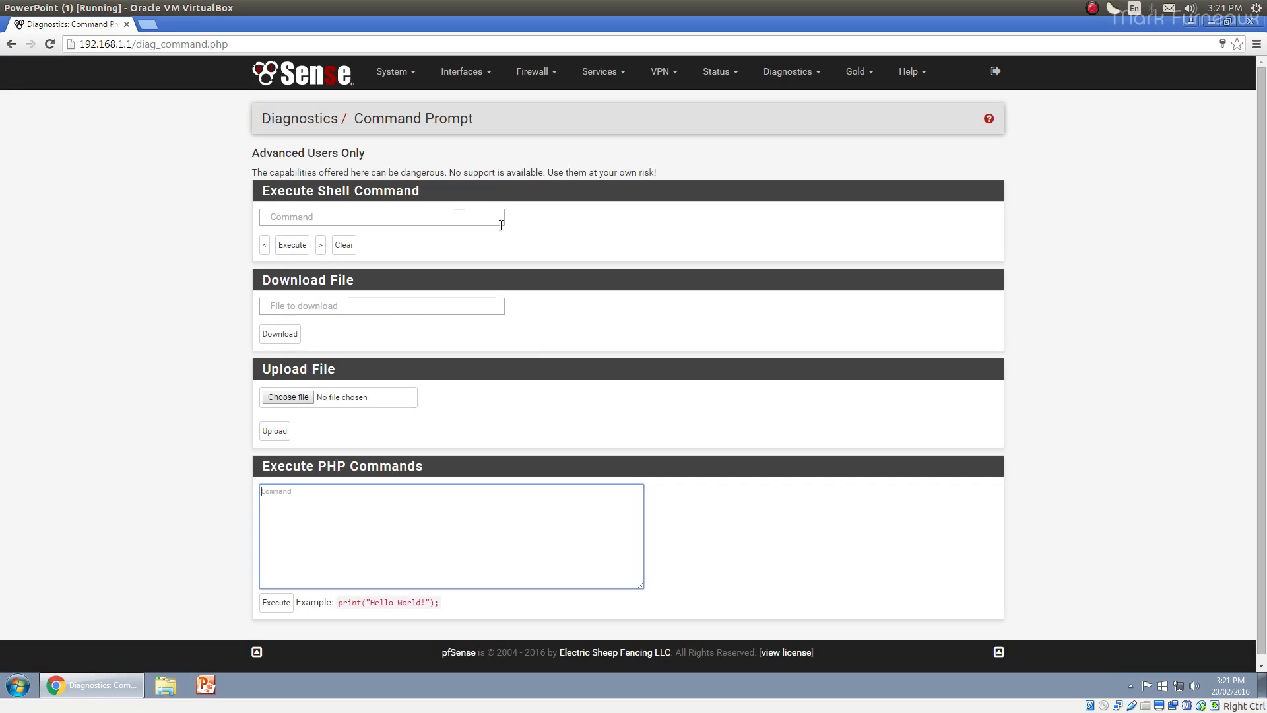
{"action": "left_click_drag", "start_coordinate": [256, 173], "coordinate": [585, 173]}
{"action": "left_click", "coordinate": [586, 174]}
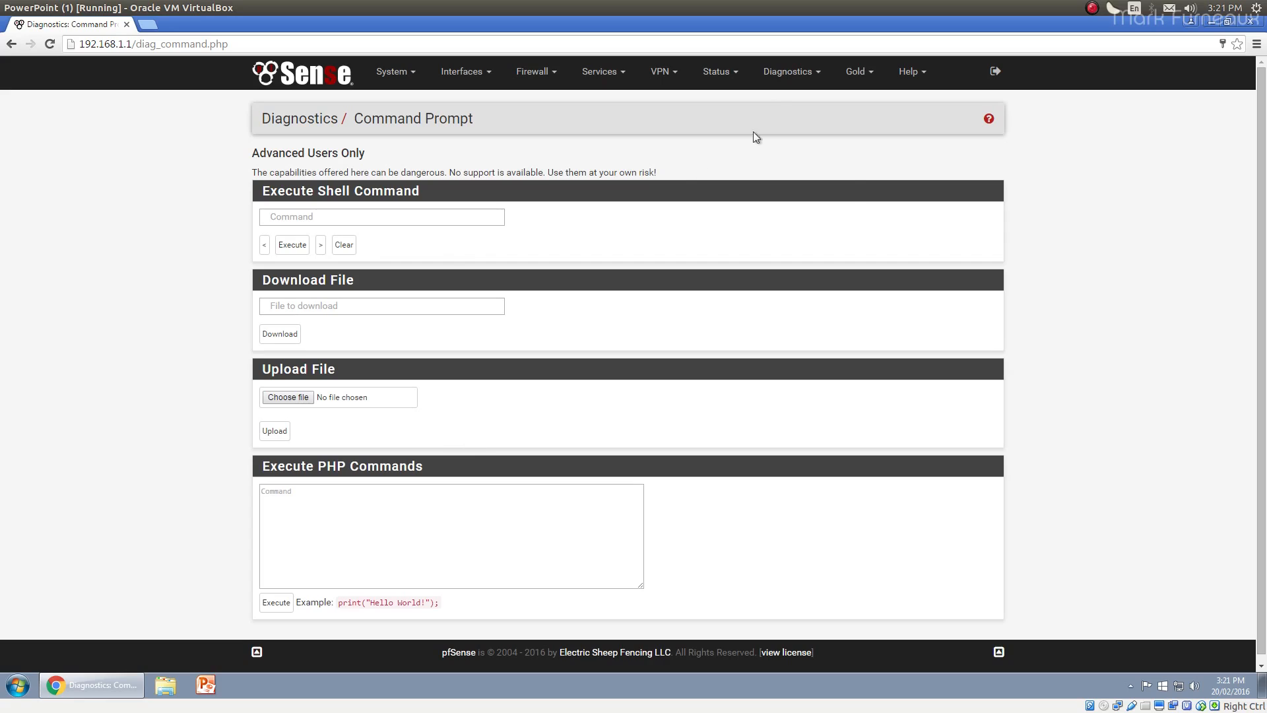
Run a DNS lookup for youtube.com in the diagnostics and review the resolved addresses and name server timings
{"action": "left_click", "coordinate": [787, 71]}
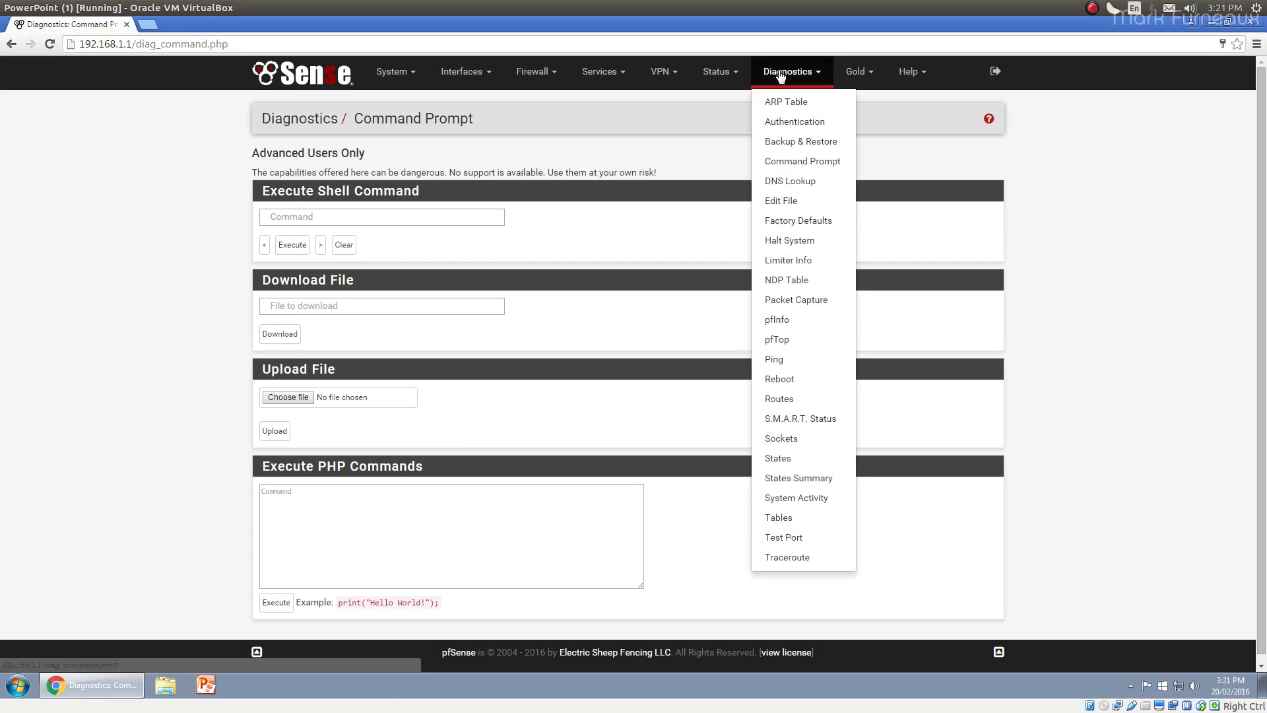
{"action": "left_click", "coordinate": [811, 181]}
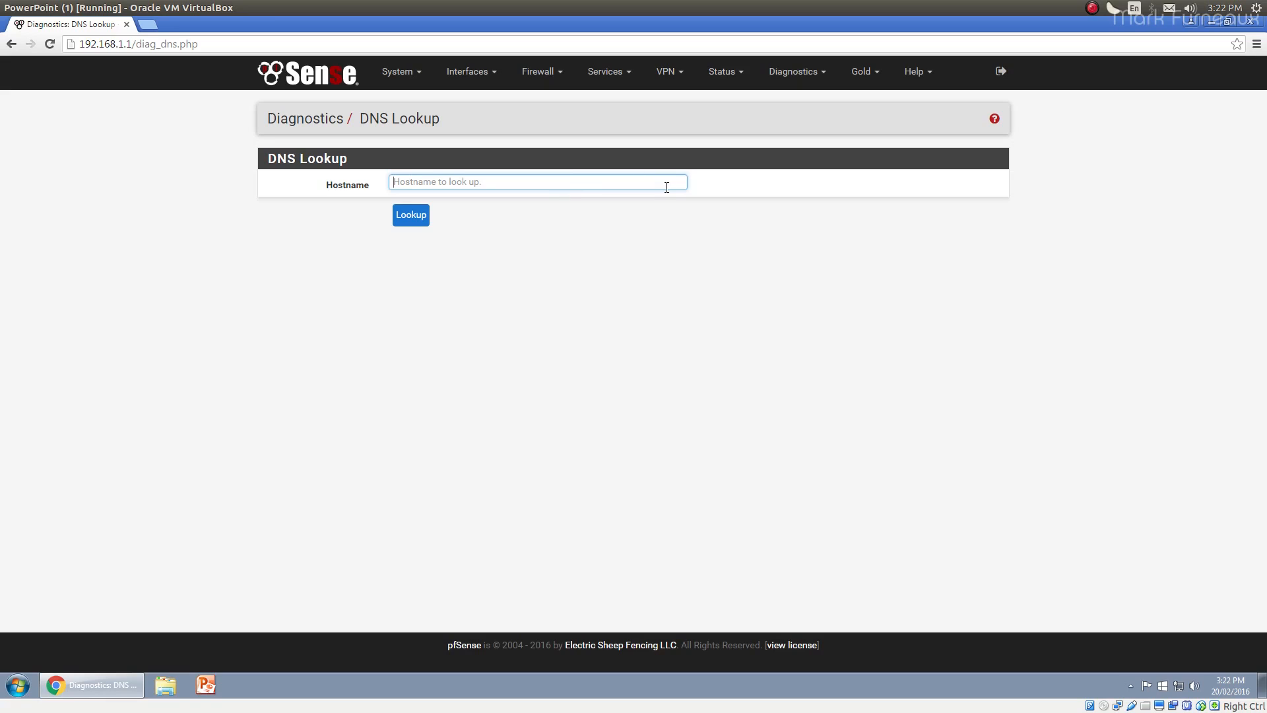
{"action": "type", "text": "youtube.com"}
{"action": "key", "text": "Return"}
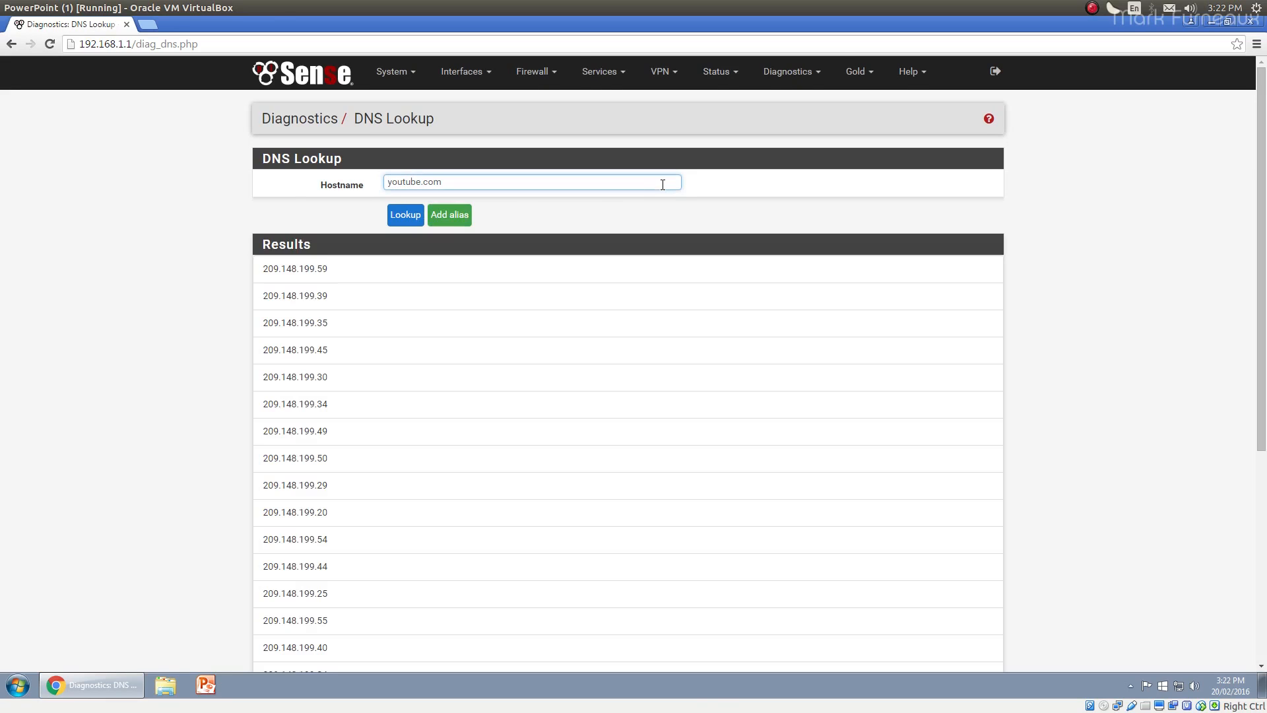
{"action": "scroll", "coordinate": [394, 363], "scroll_direction": "down", "scroll_amount": 5}
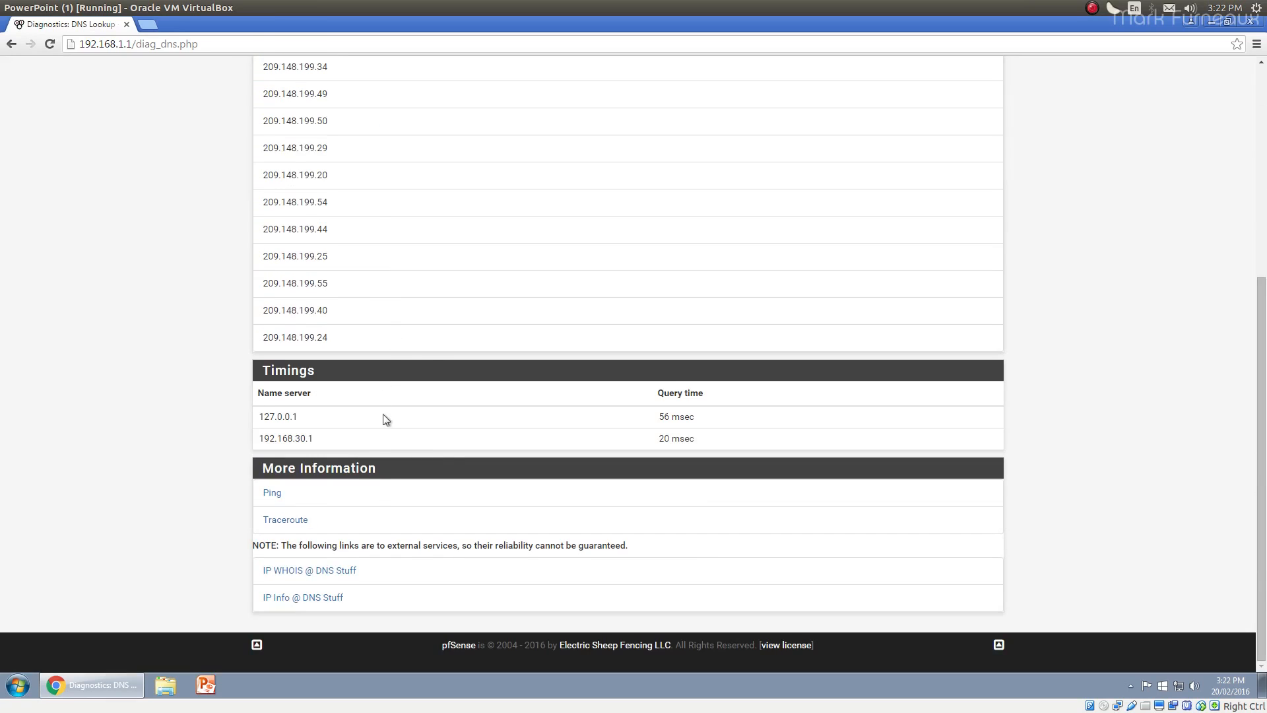
{"action": "scroll", "coordinate": [540, 415], "scroll_direction": "up", "scroll_amount": 5}
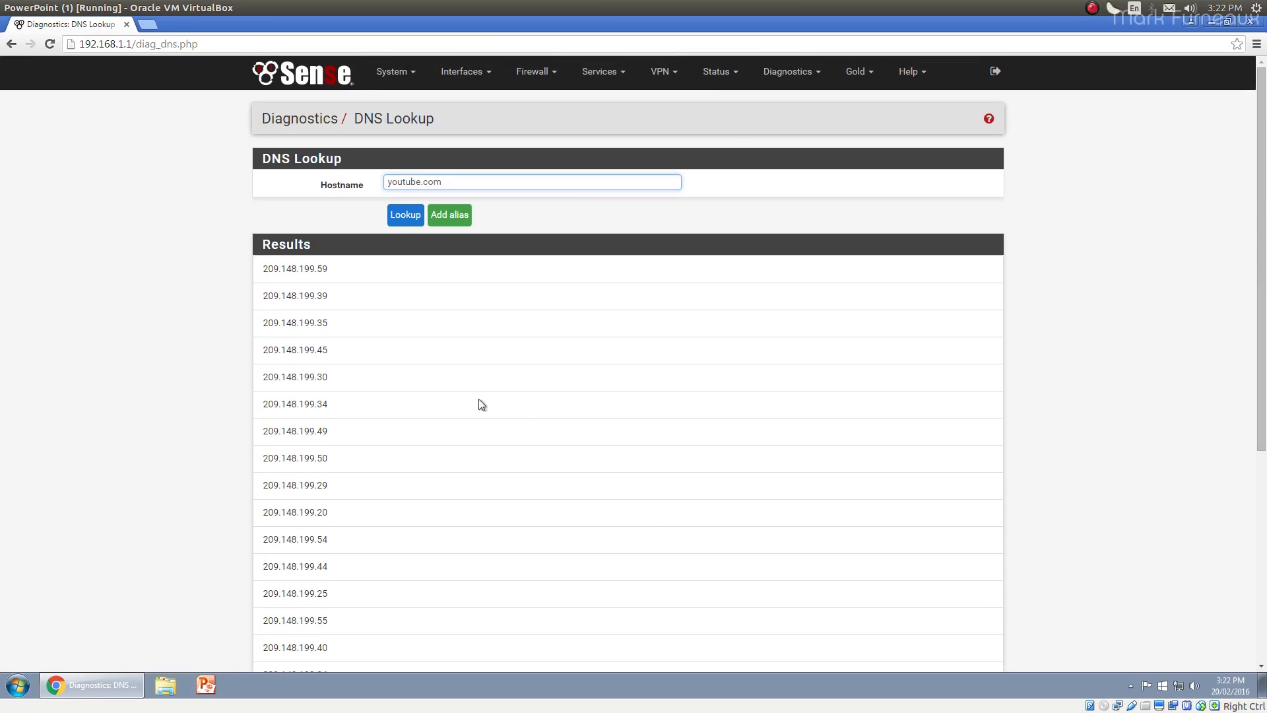
View the Edit File page in the diagnostics
{"action": "left_click", "coordinate": [734, 74]}
{"action": "left_click", "coordinate": [789, 72]}
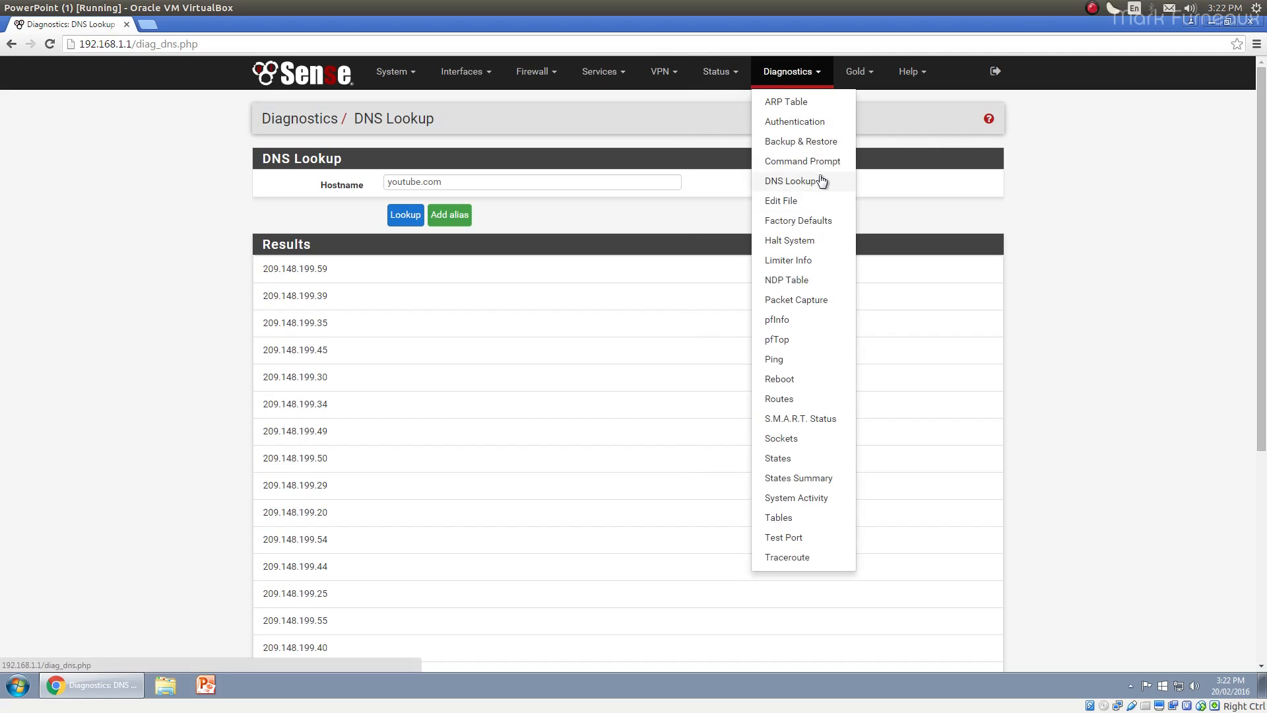
{"action": "left_click", "coordinate": [812, 205]}
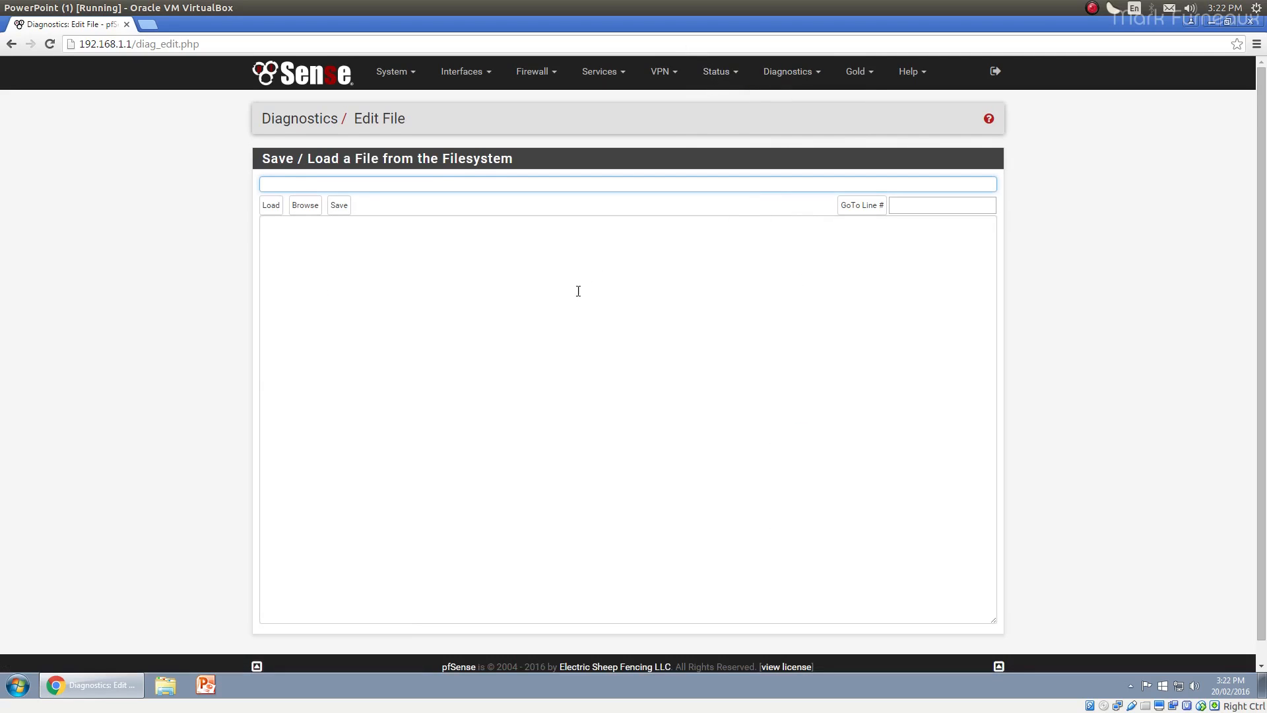
{"action": "scroll", "coordinate": [577, 291], "scroll_direction": "down", "scroll_amount": 1}
{"action": "scroll", "coordinate": [548, 300], "scroll_direction": "up", "scroll_amount": 1}
View the Factory Defaults page in the diagnostics and read what a reset changes, without carrying it out
{"action": "left_click", "coordinate": [789, 71]}
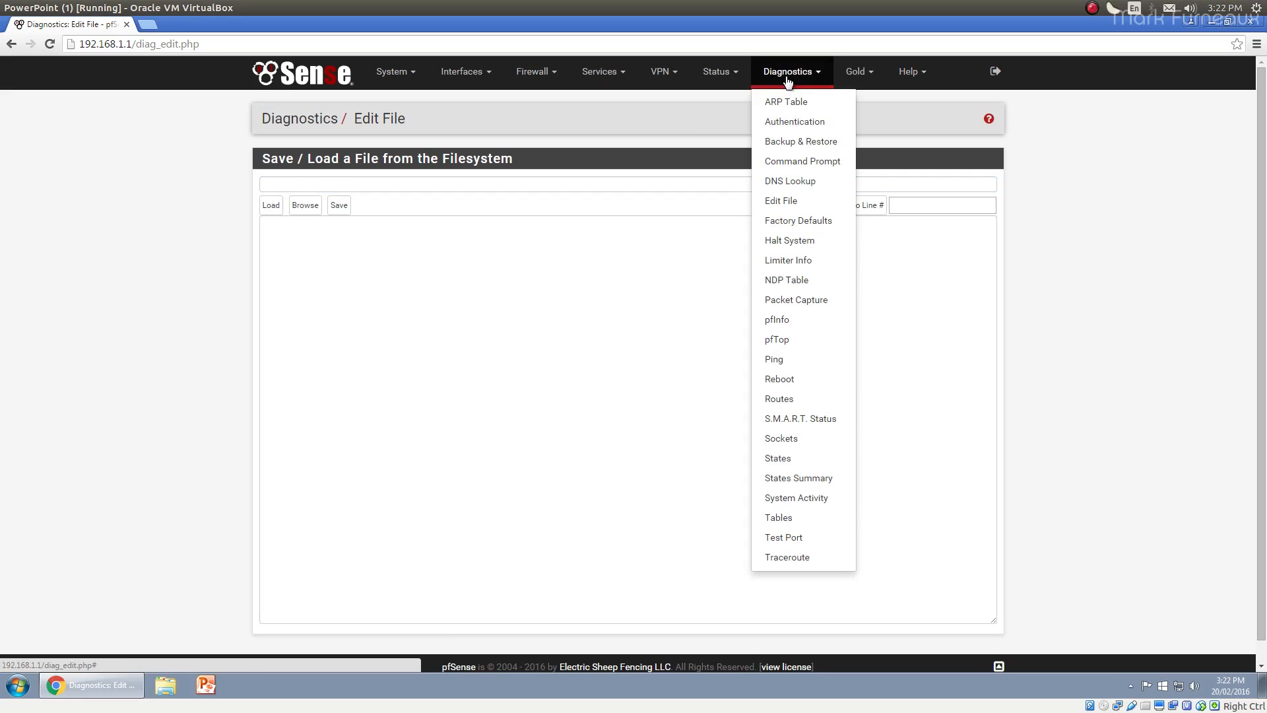
{"action": "left_click", "coordinate": [820, 224]}
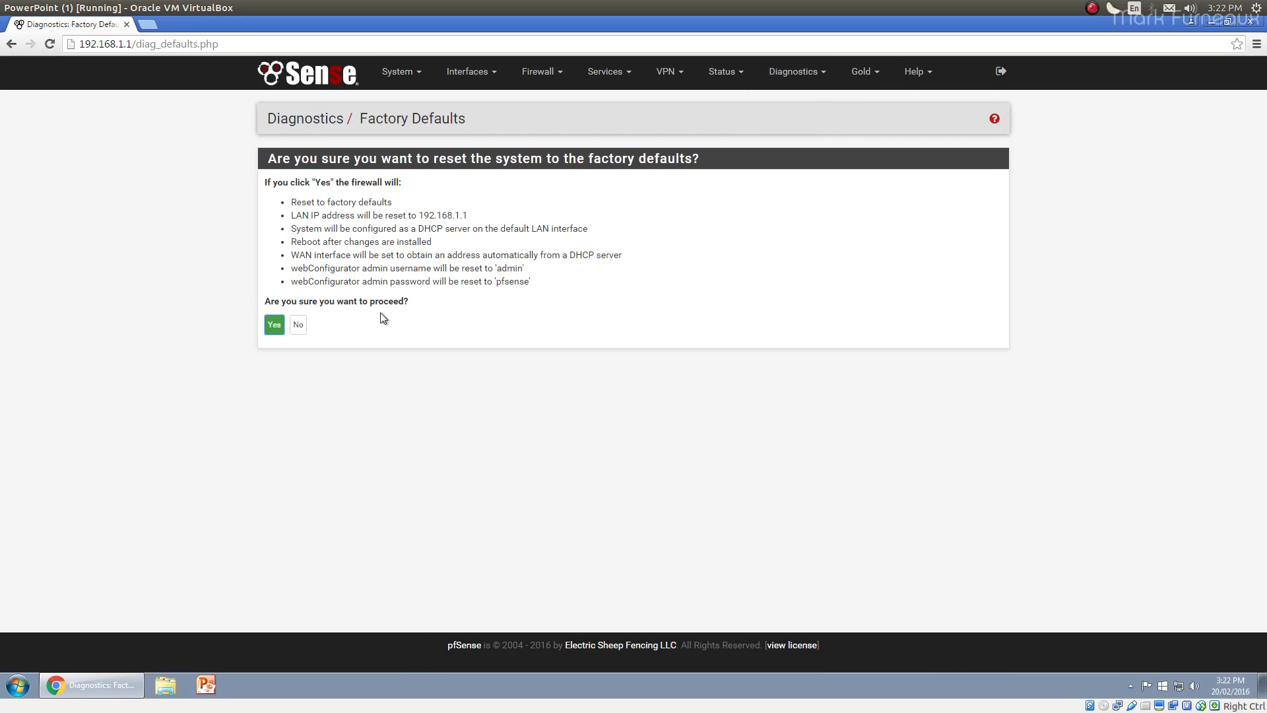
{"action": "left_click", "coordinate": [791, 84]}
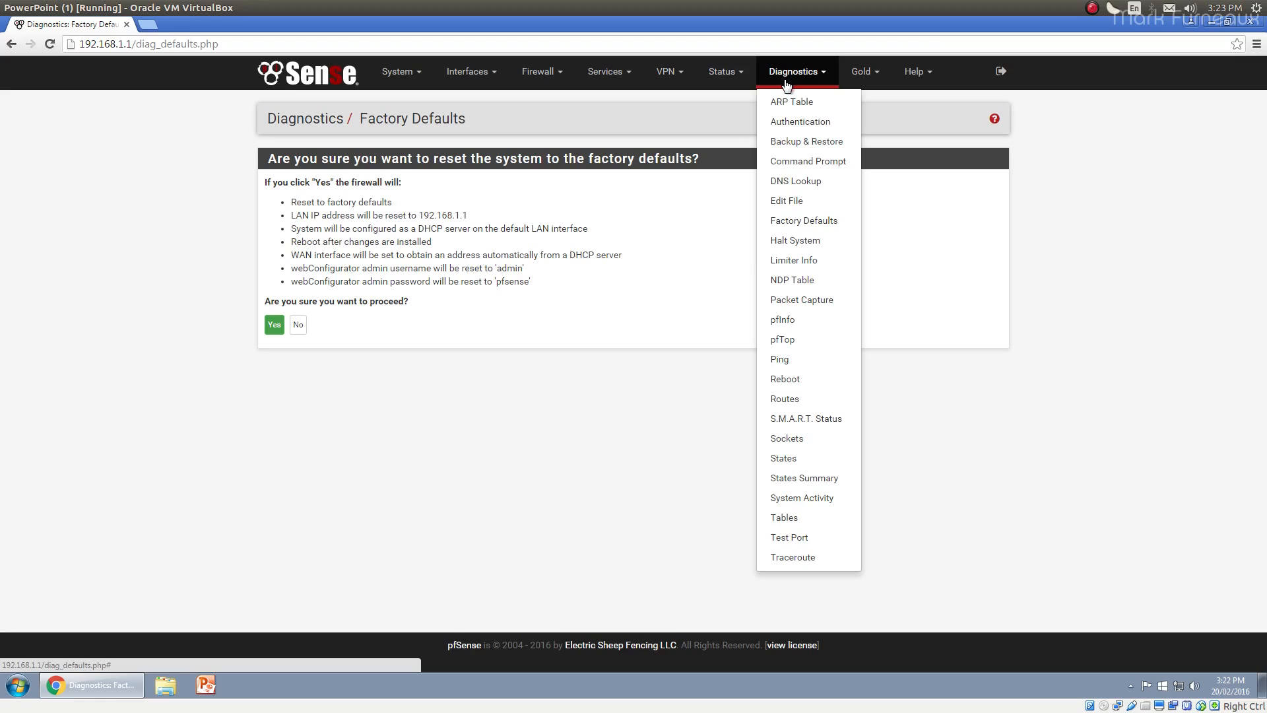
{"action": "left_click", "coordinate": [645, 239]}
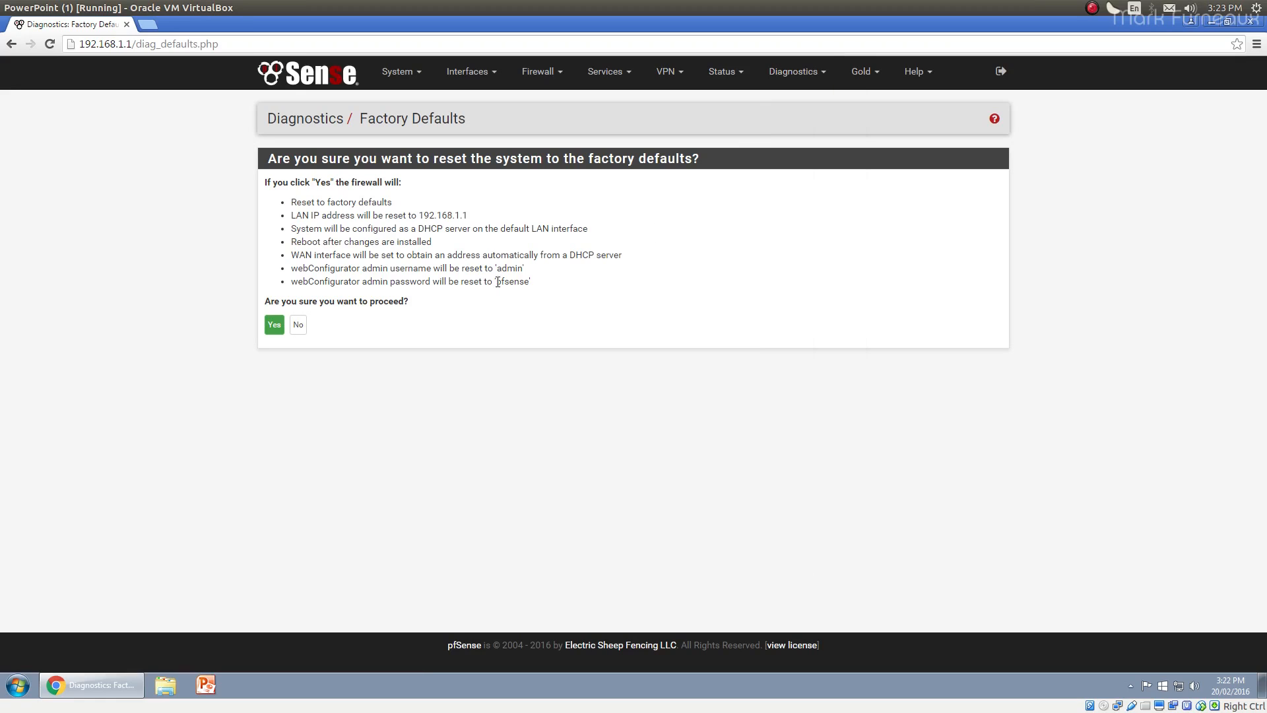
View the Halt System and Reboot confirmation pages in the diagnostics without confirming either action
{"action": "left_click", "coordinate": [804, 74]}
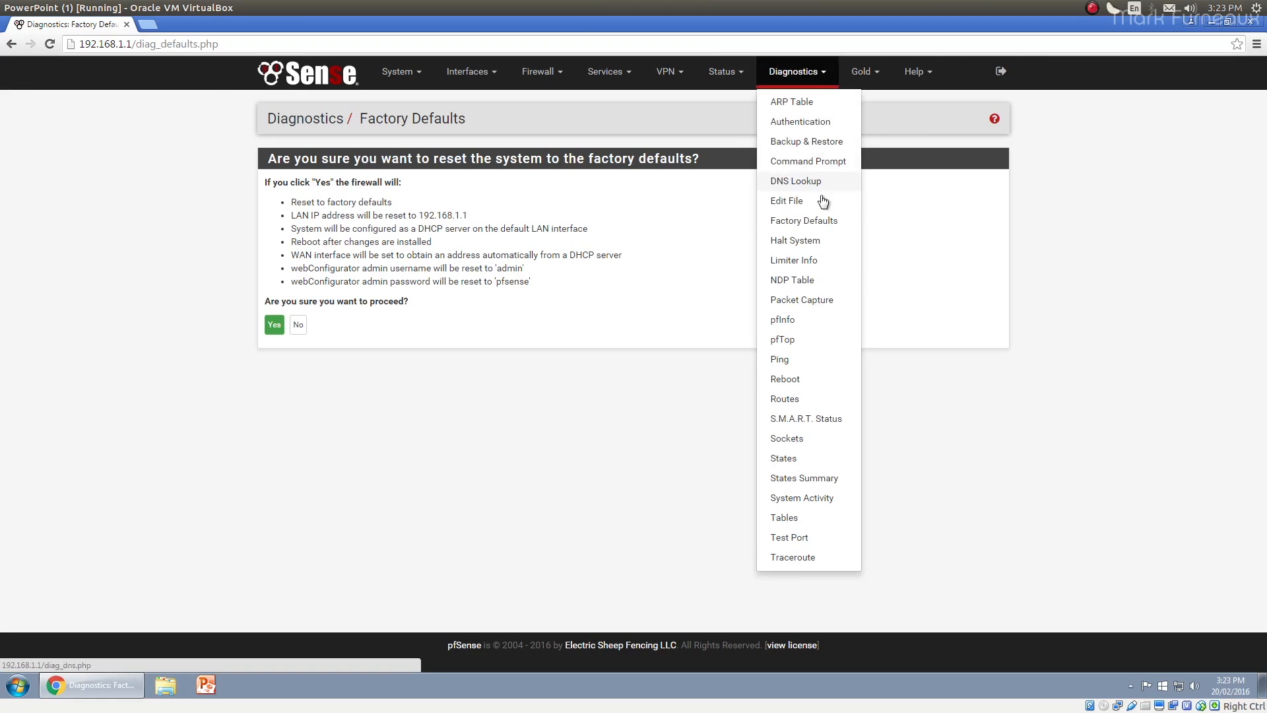
{"action": "left_click", "coordinate": [785, 243]}
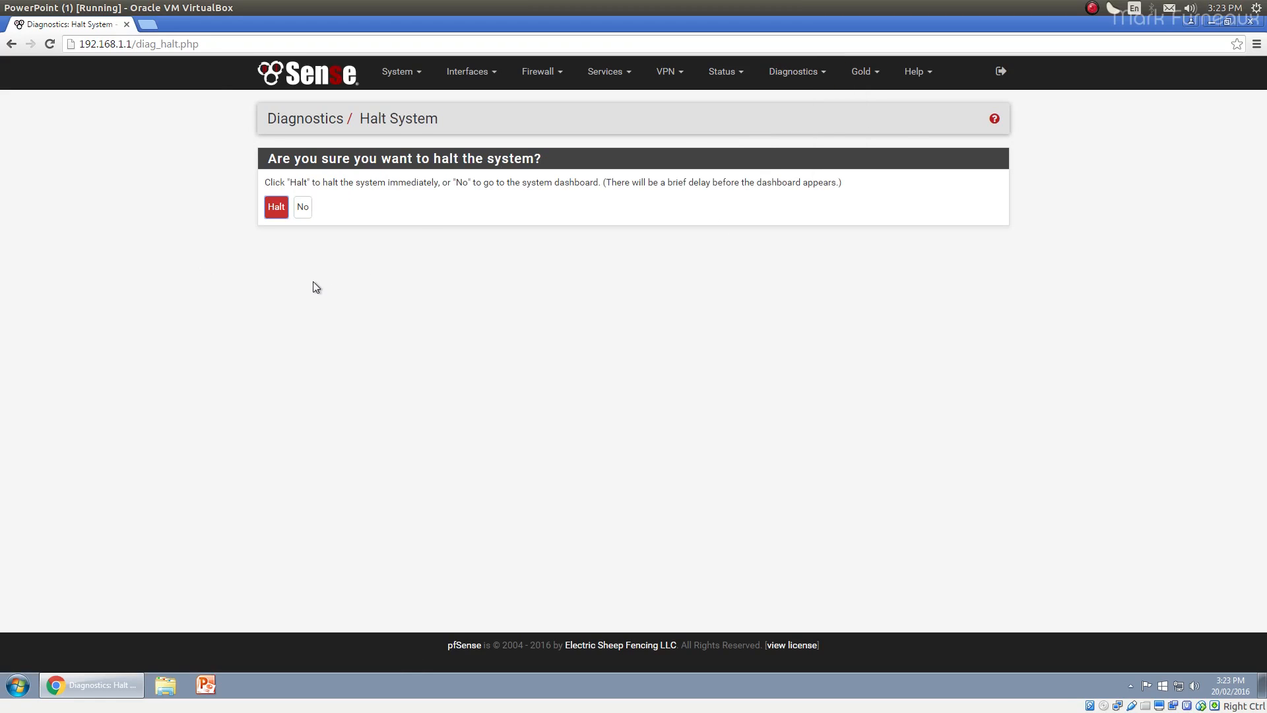
{"action": "left_click", "coordinate": [796, 71]}
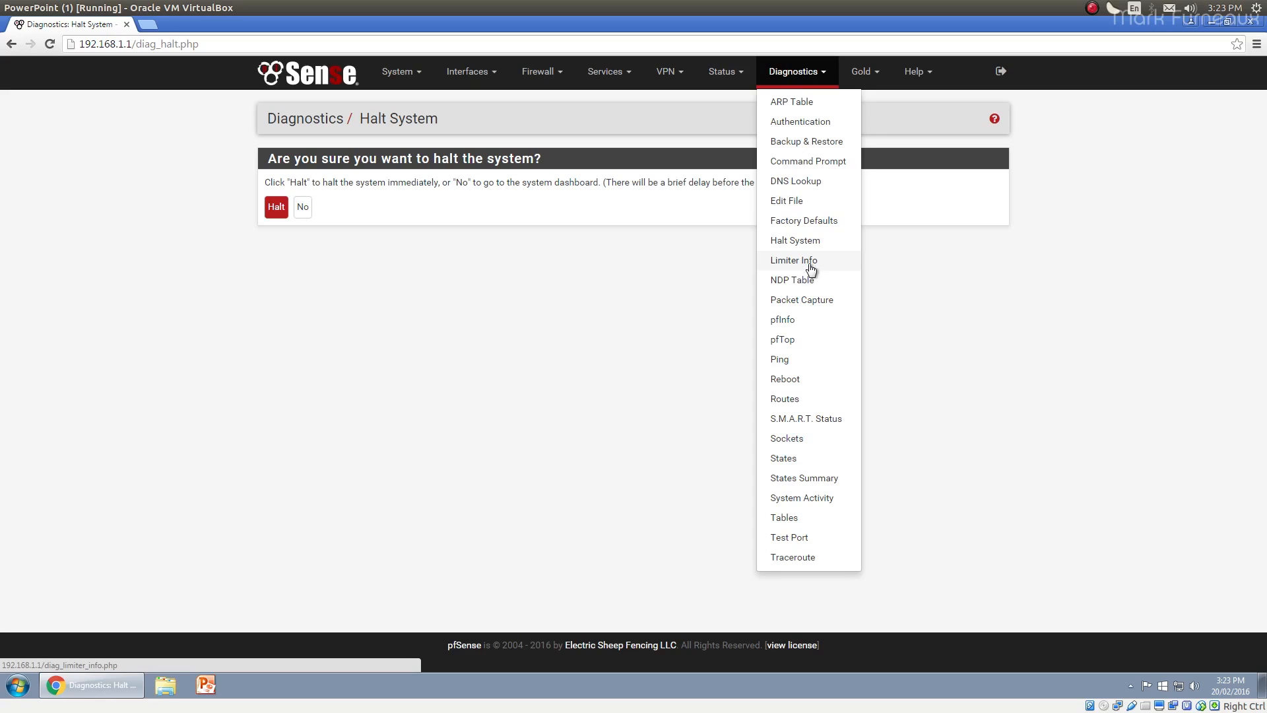
{"action": "left_click", "coordinate": [785, 379]}
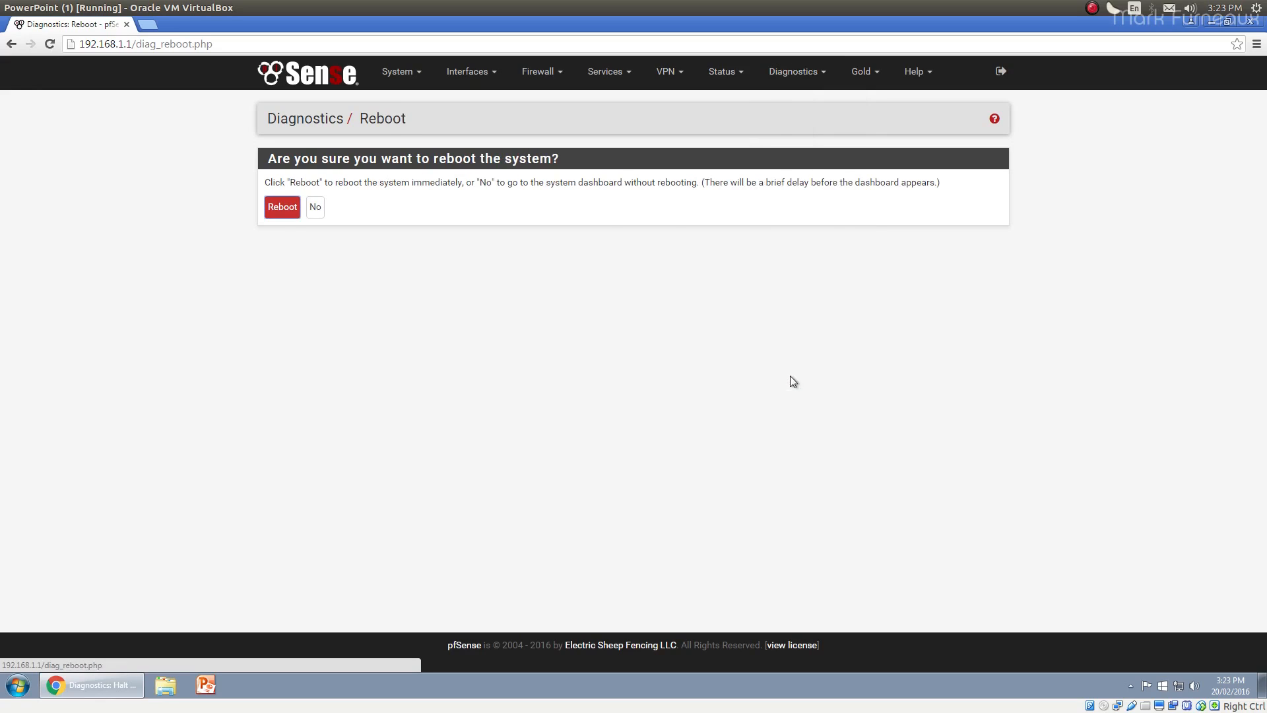
View the NDP Table and the Limiter Info page in the diagnostics
{"action": "left_click", "coordinate": [799, 72]}
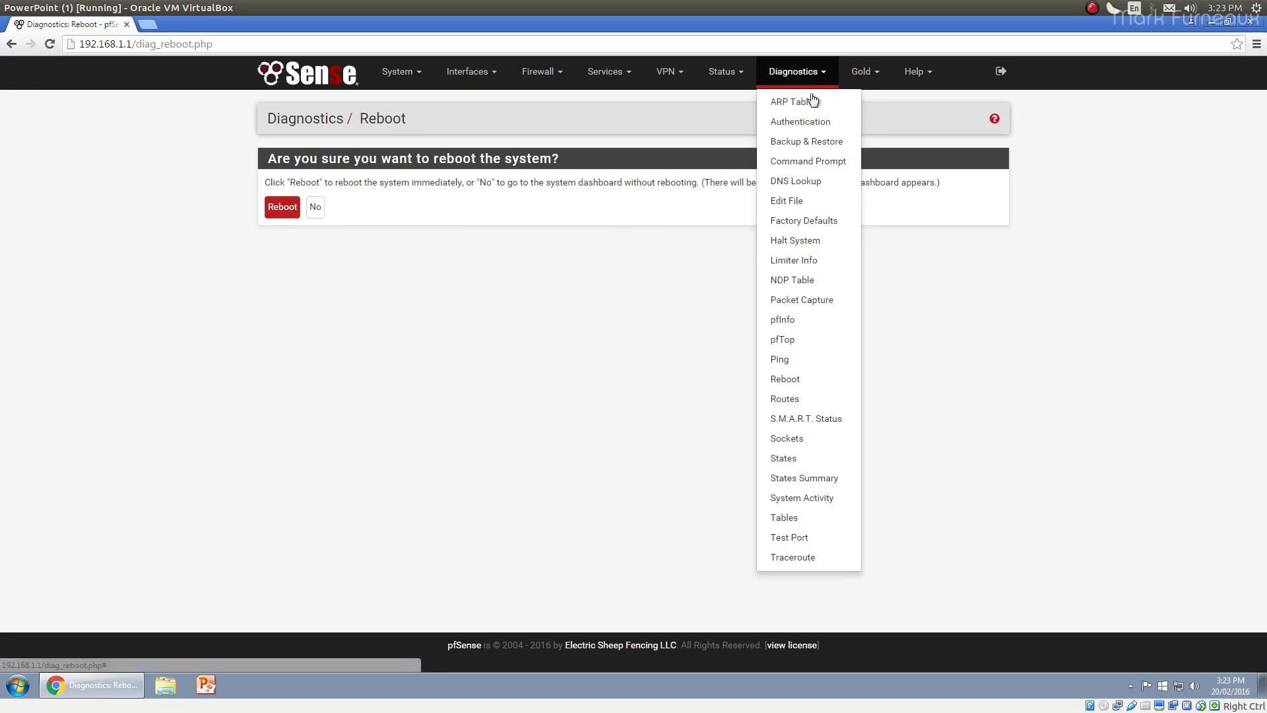
{"action": "left_click", "coordinate": [819, 283]}
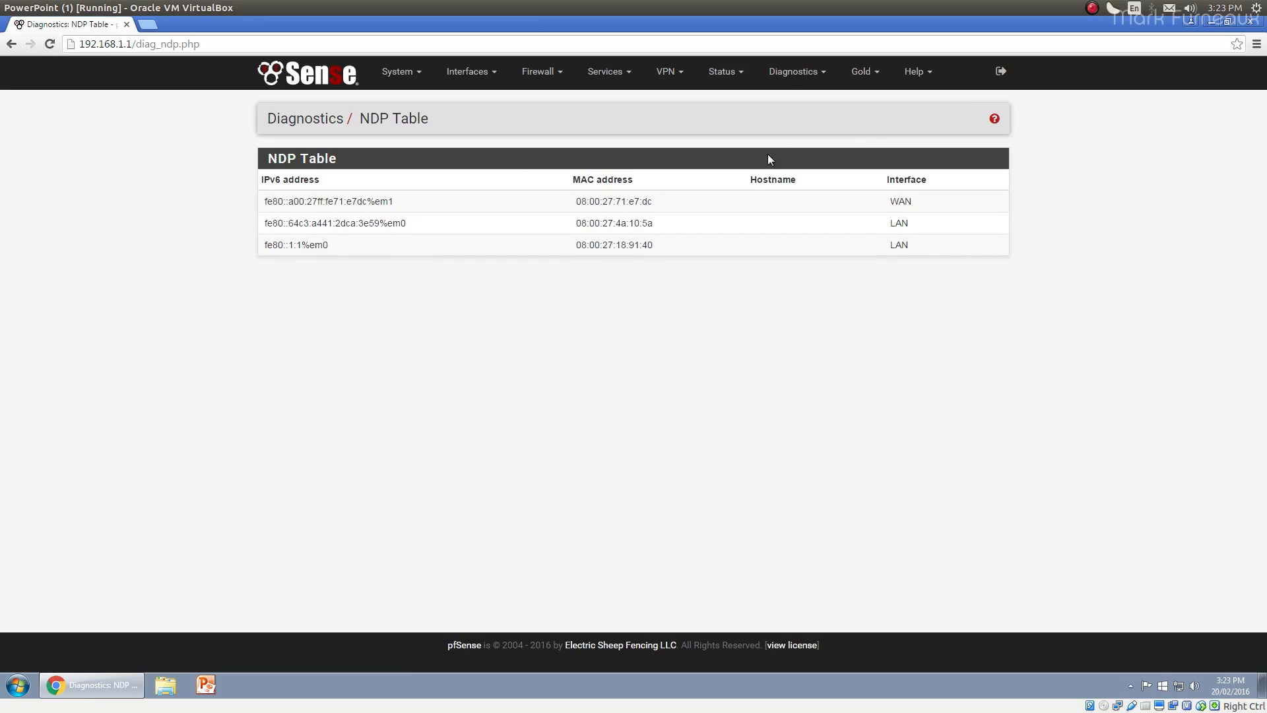
{"action": "left_click", "coordinate": [791, 77]}
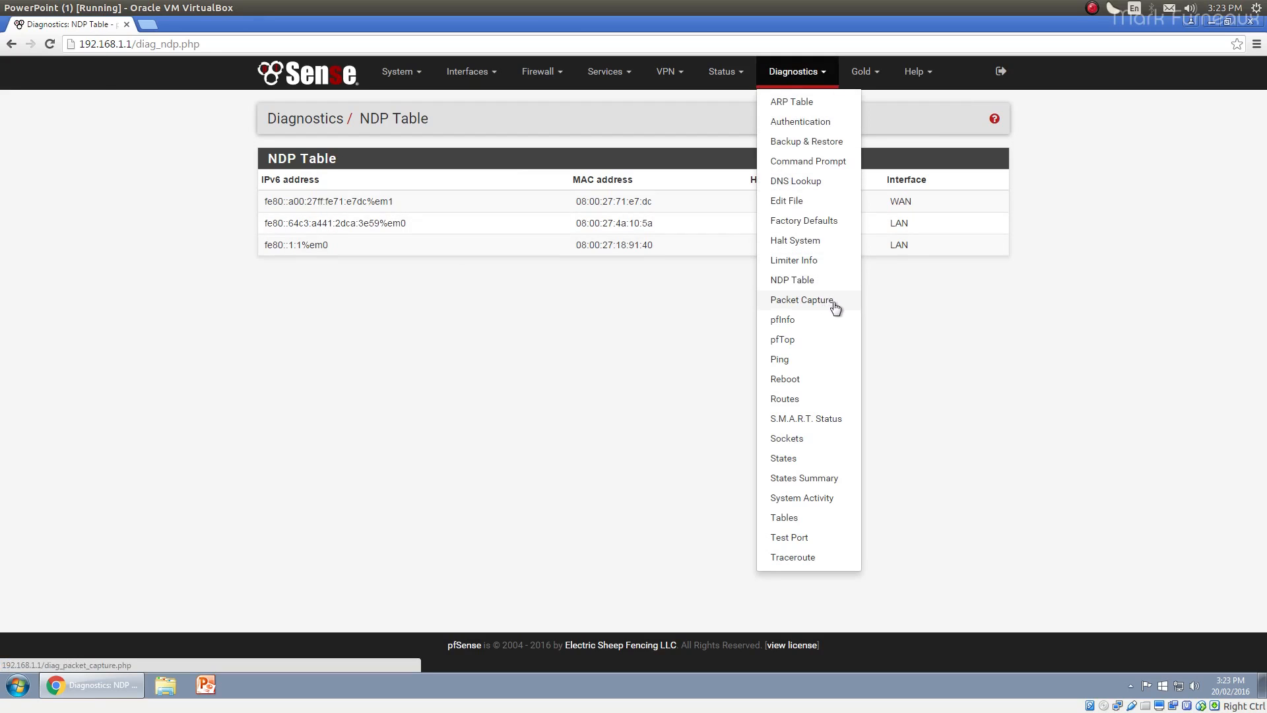
{"action": "left_click", "coordinate": [836, 266]}
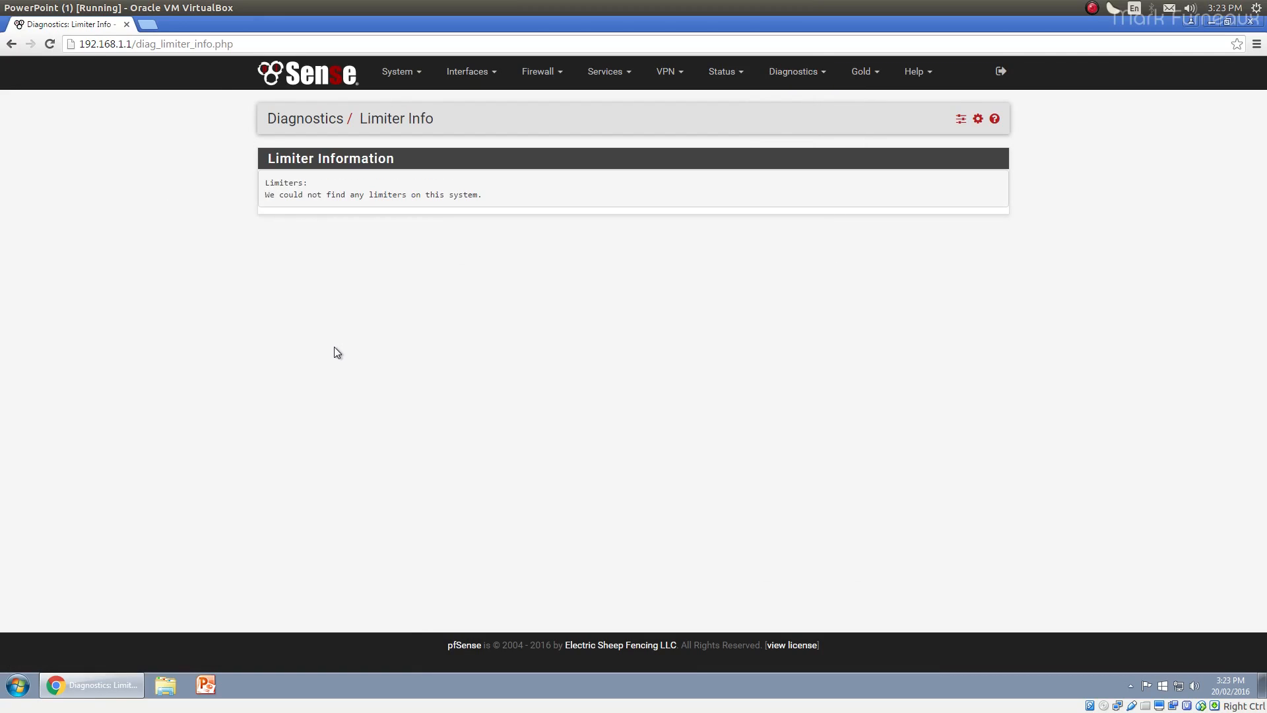
View the Packet Capture page, choose LAN as the capture interface, and review the remaining capture options
{"action": "left_click", "coordinate": [790, 74]}
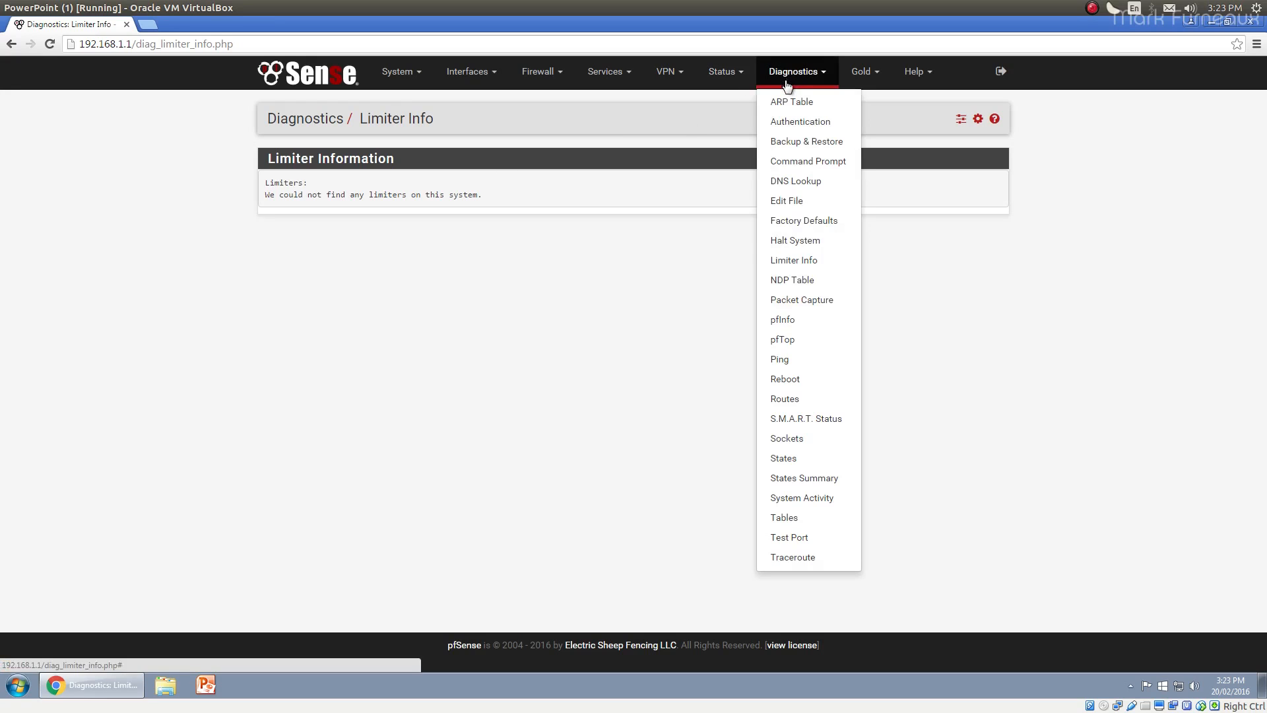
{"action": "left_click", "coordinate": [827, 306]}
{"action": "scroll", "coordinate": [805, 291], "scroll_direction": "down", "scroll_amount": 2}
{"action": "scroll", "coordinate": [806, 293], "scroll_direction": "up", "scroll_amount": 2}
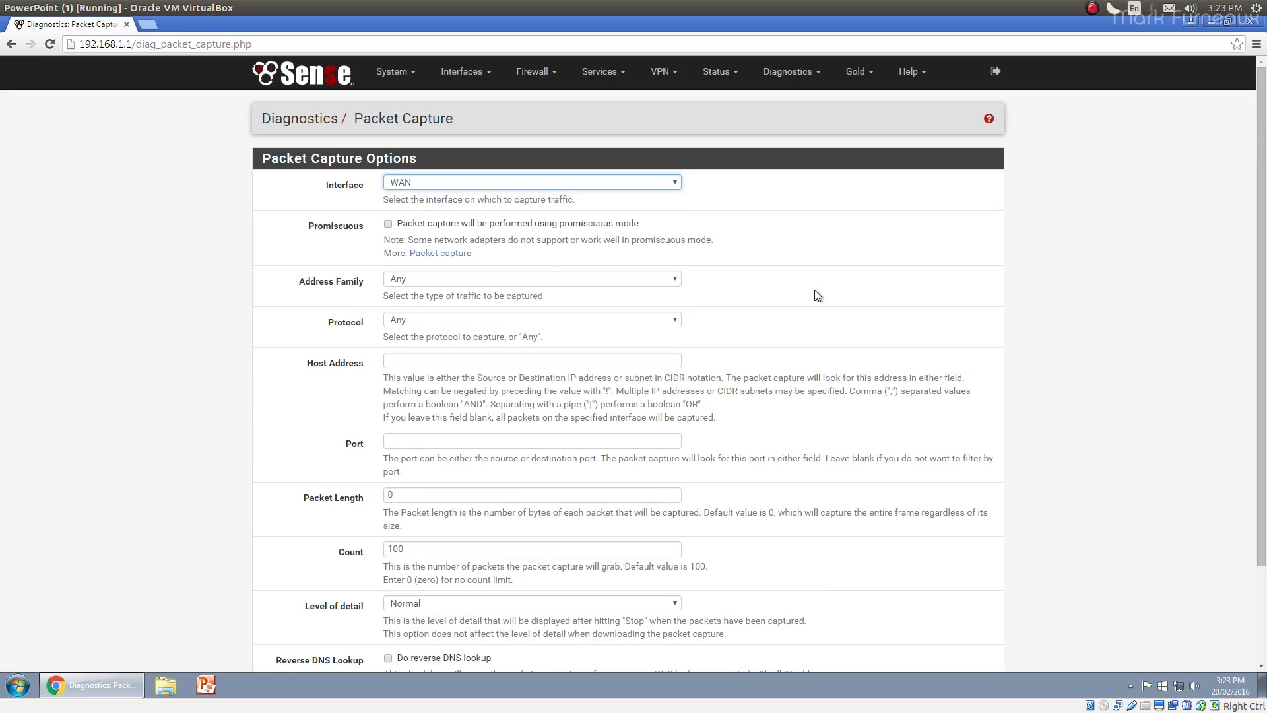
{"action": "left_click", "coordinate": [413, 187]}
{"action": "left_click", "coordinate": [418, 206]}
{"action": "scroll", "coordinate": [503, 447], "scroll_direction": "down", "scroll_amount": 2}
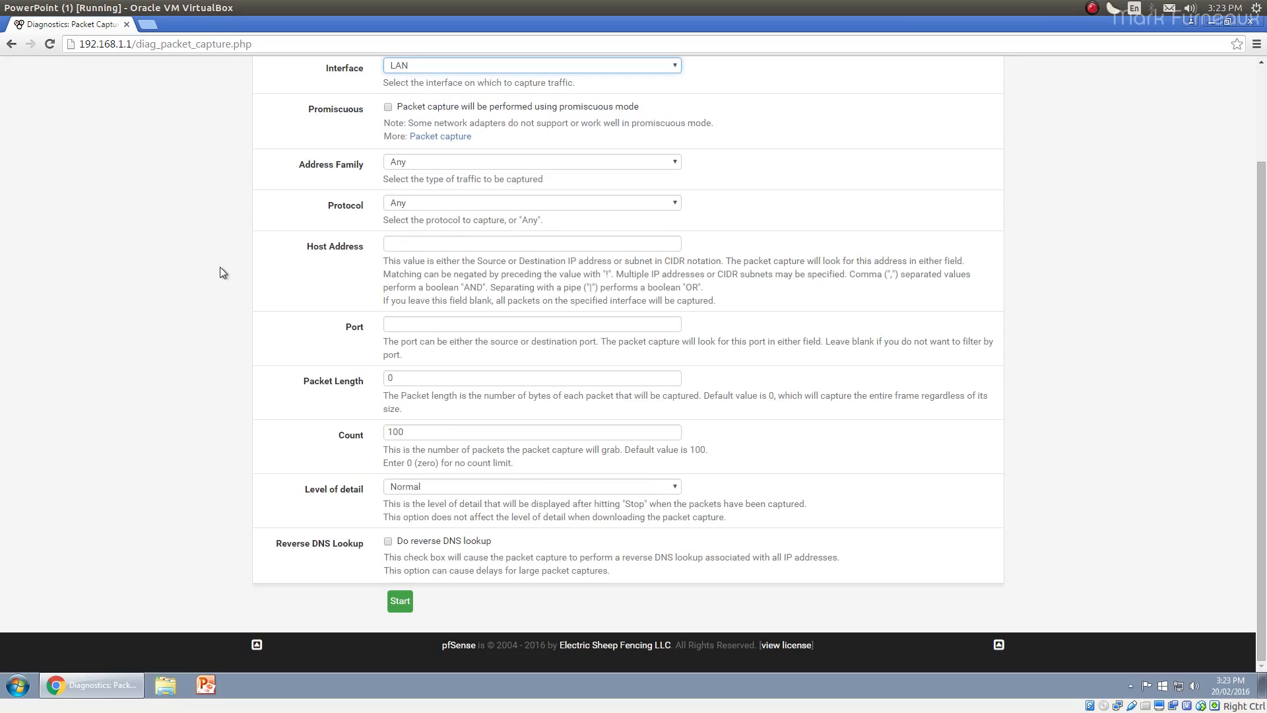
{"action": "scroll", "coordinate": [213, 283], "scroll_direction": "up", "scroll_amount": 2}
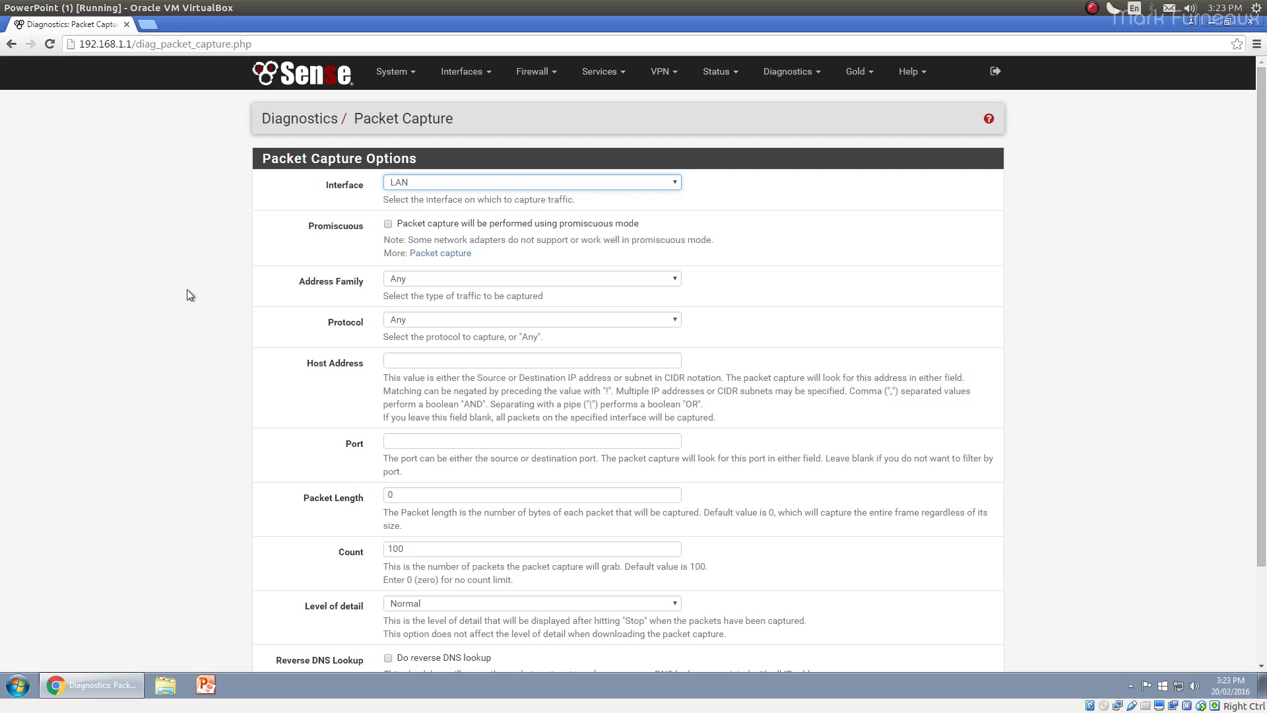
View the pfInfo page in the diagnostics and examine the interface statistics, state table, counters, limits and per-interface packet data
{"action": "left_click", "coordinate": [789, 72]}
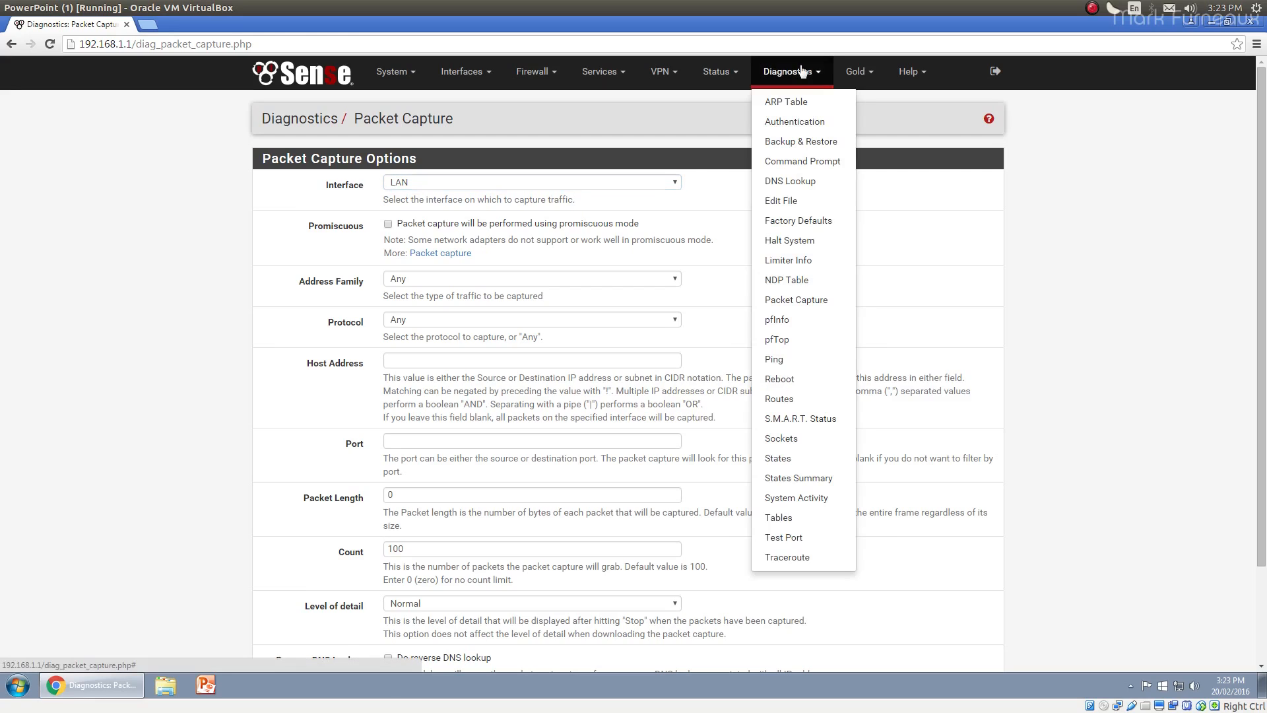
{"action": "left_click", "coordinate": [809, 328]}
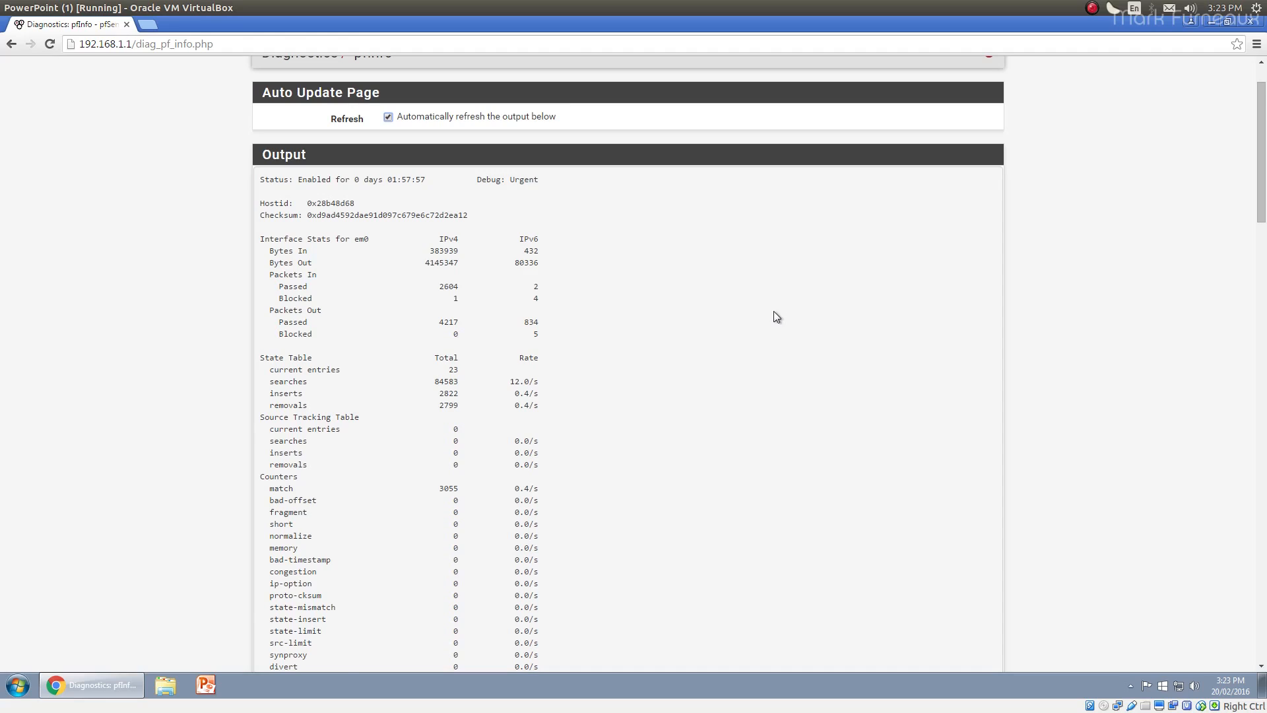
{"action": "scroll", "coordinate": [773, 311], "scroll_direction": "down", "scroll_amount": 2}
{"action": "scroll", "coordinate": [766, 316], "scroll_direction": "up", "scroll_amount": 1}
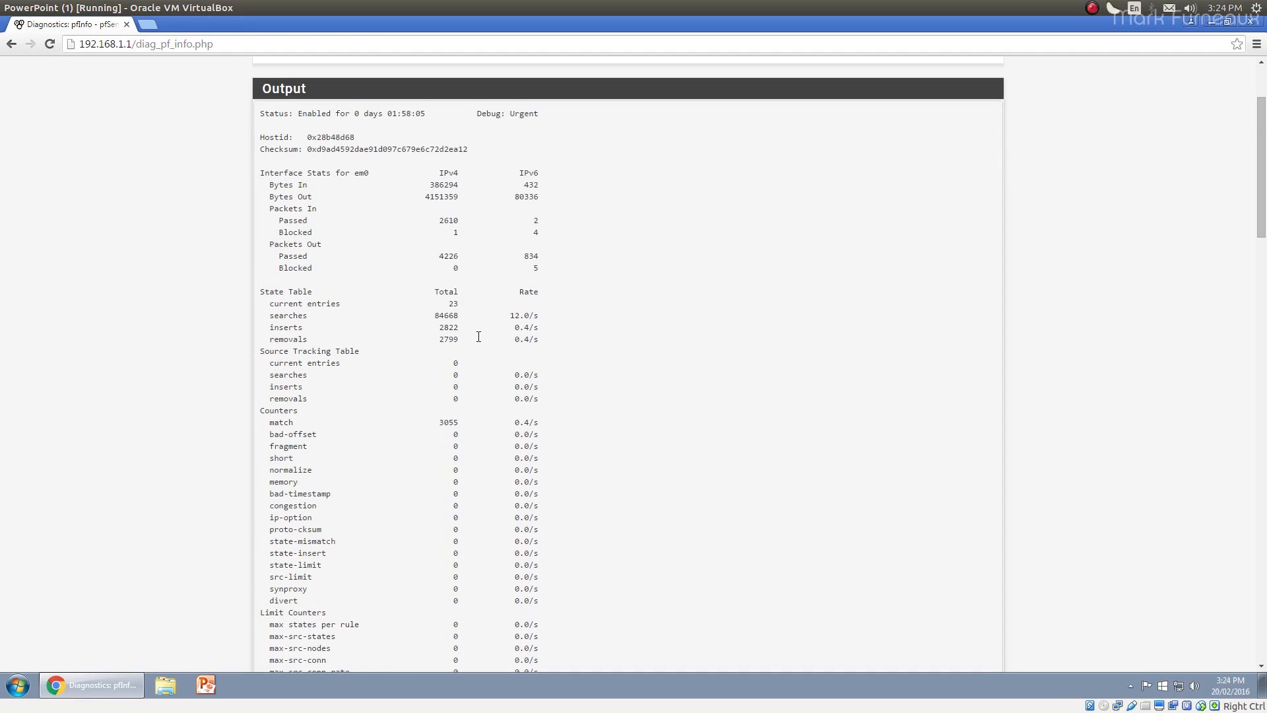
{"action": "scroll", "coordinate": [472, 345], "scroll_direction": "down", "scroll_amount": 3}
{"action": "scroll", "coordinate": [602, 343], "scroll_direction": "down", "scroll_amount": 5}
{"action": "scroll", "coordinate": [602, 314], "scroll_direction": "down", "scroll_amount": 2}
{"action": "scroll", "coordinate": [569, 326], "scroll_direction": "down", "scroll_amount": 8}
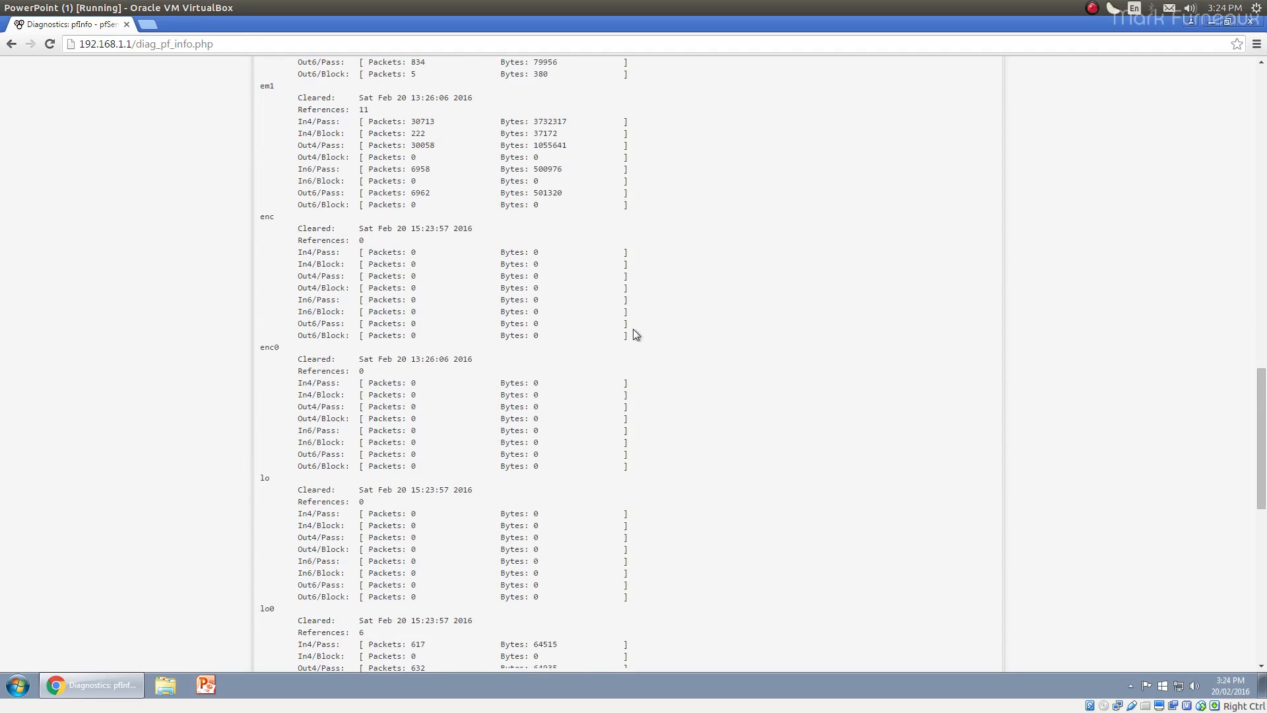
{"action": "scroll", "coordinate": [643, 328], "scroll_direction": "down", "scroll_amount": 5}
{"action": "scroll", "coordinate": [653, 318], "scroll_direction": "up", "scroll_amount": 20}
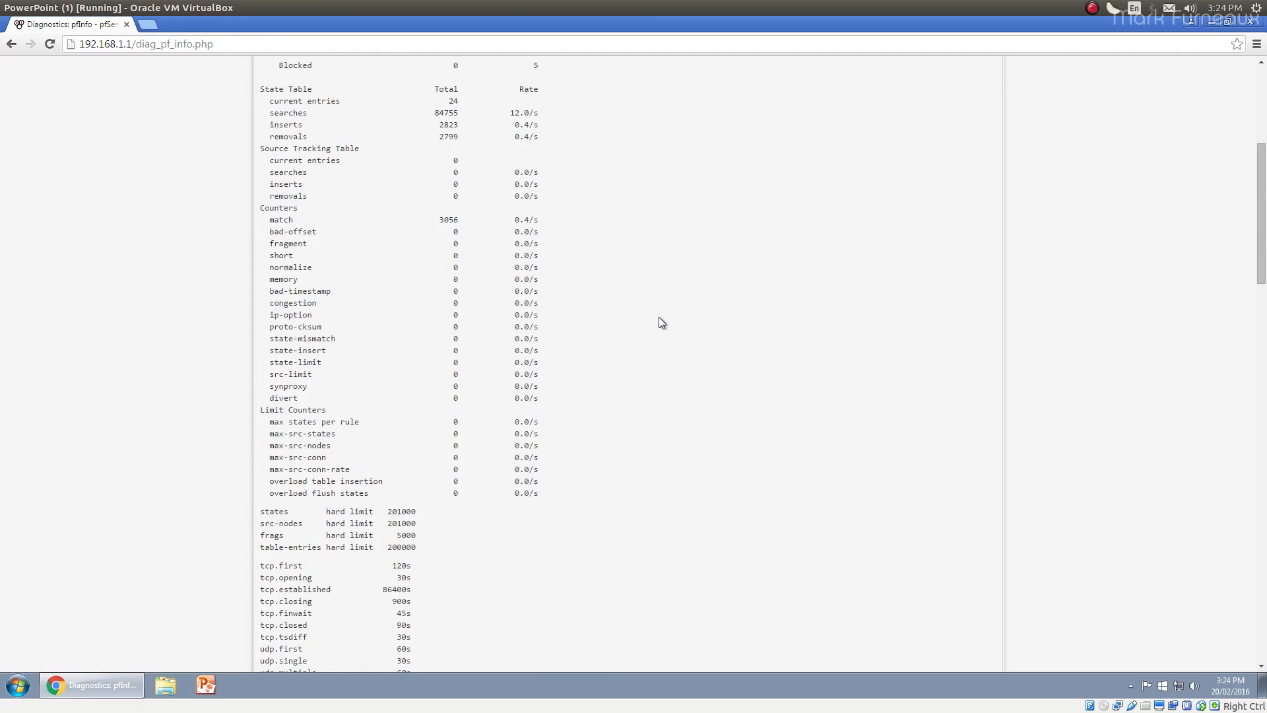
View the pfTop page and the Ping page in the diagnostics
{"action": "scroll", "coordinate": [667, 330], "scroll_direction": "up", "scroll_amount": 5}
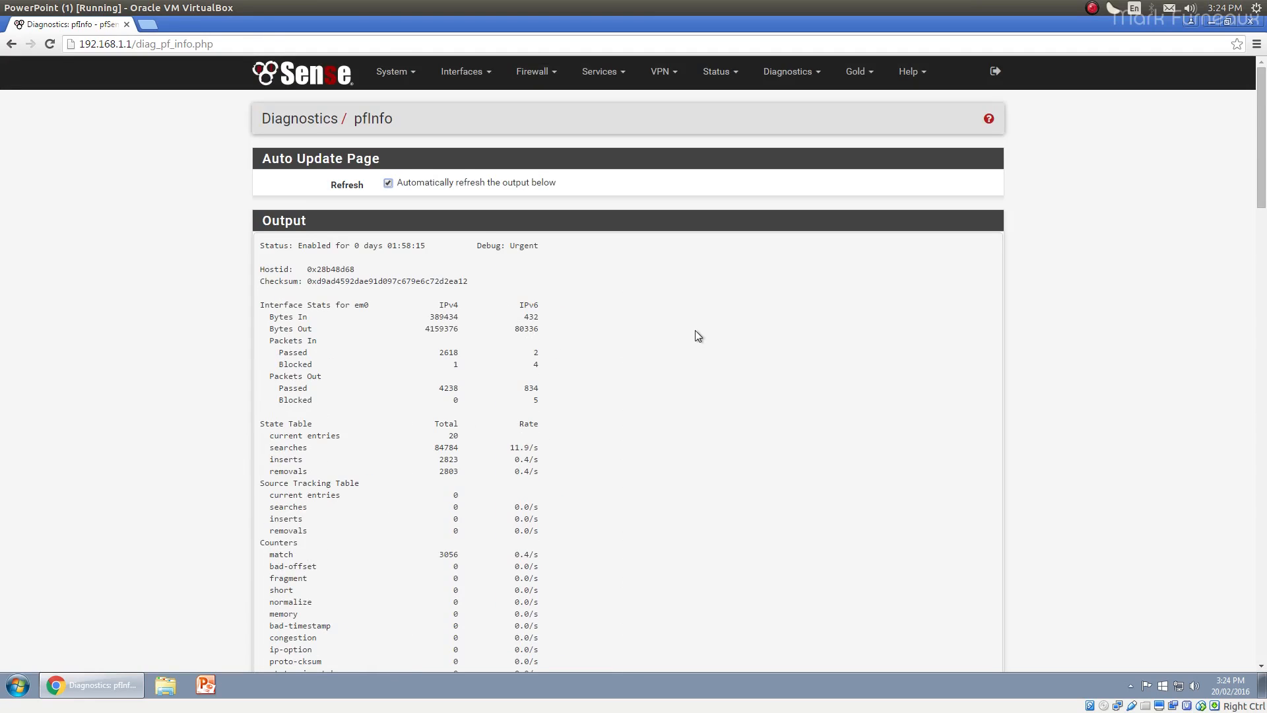
{"action": "left_click", "coordinate": [806, 74]}
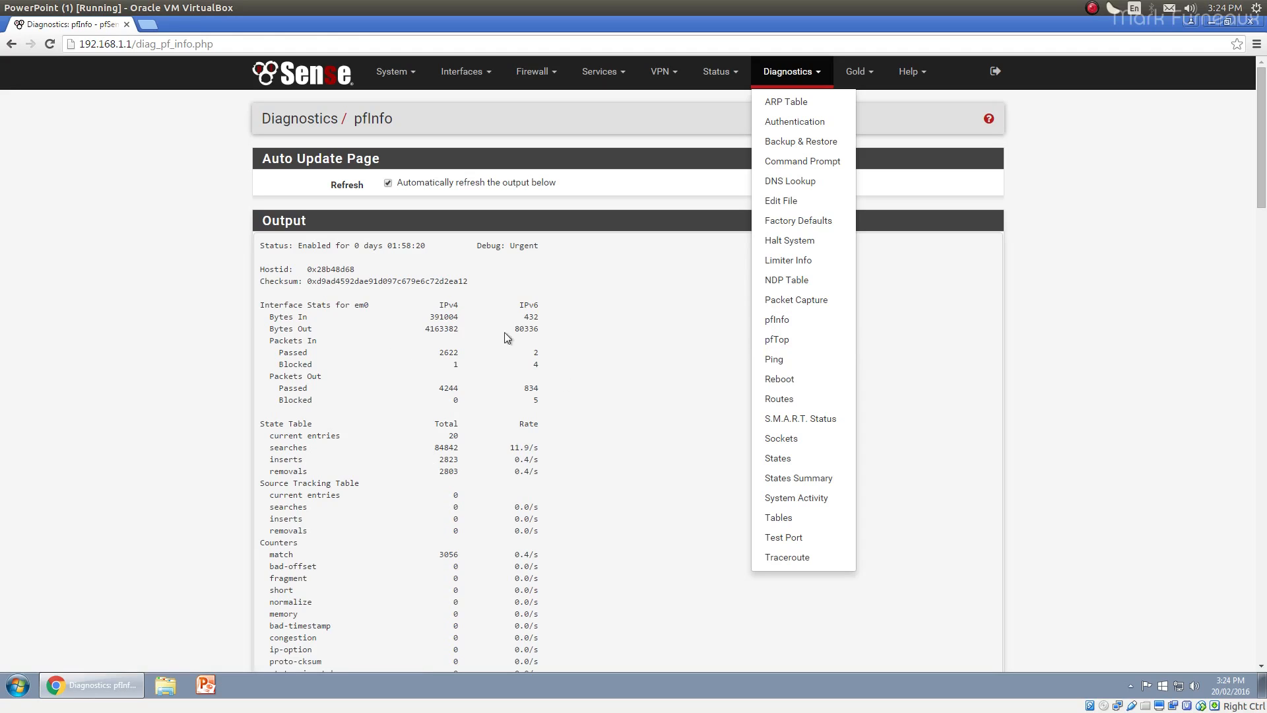
{"action": "left_click", "coordinate": [805, 343]}
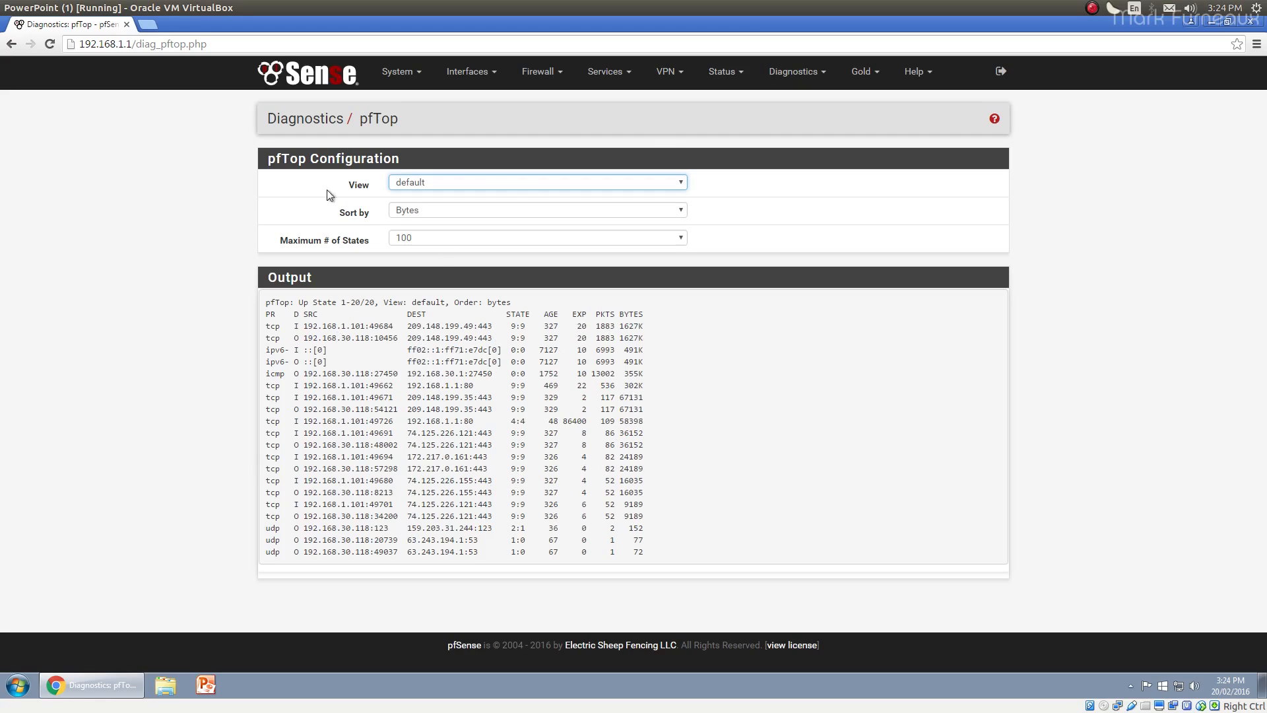
{"action": "left_click", "coordinate": [779, 81]}
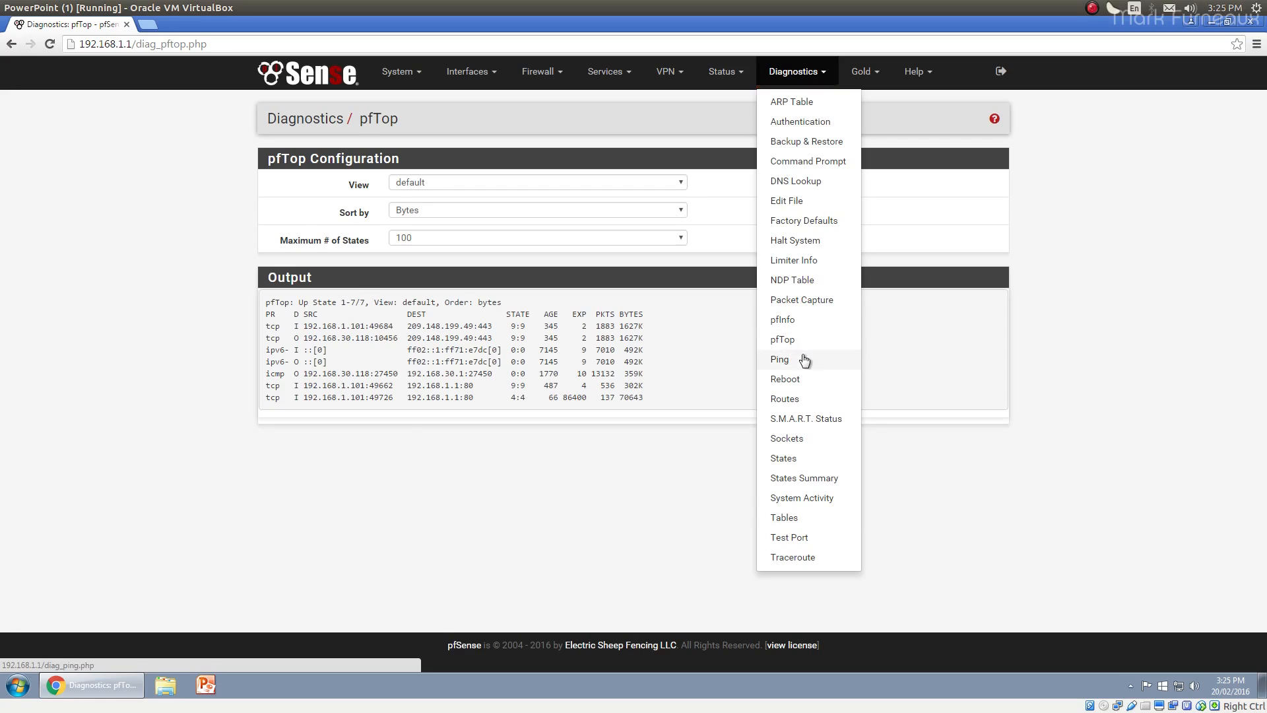
{"action": "left_click", "coordinate": [803, 360]}
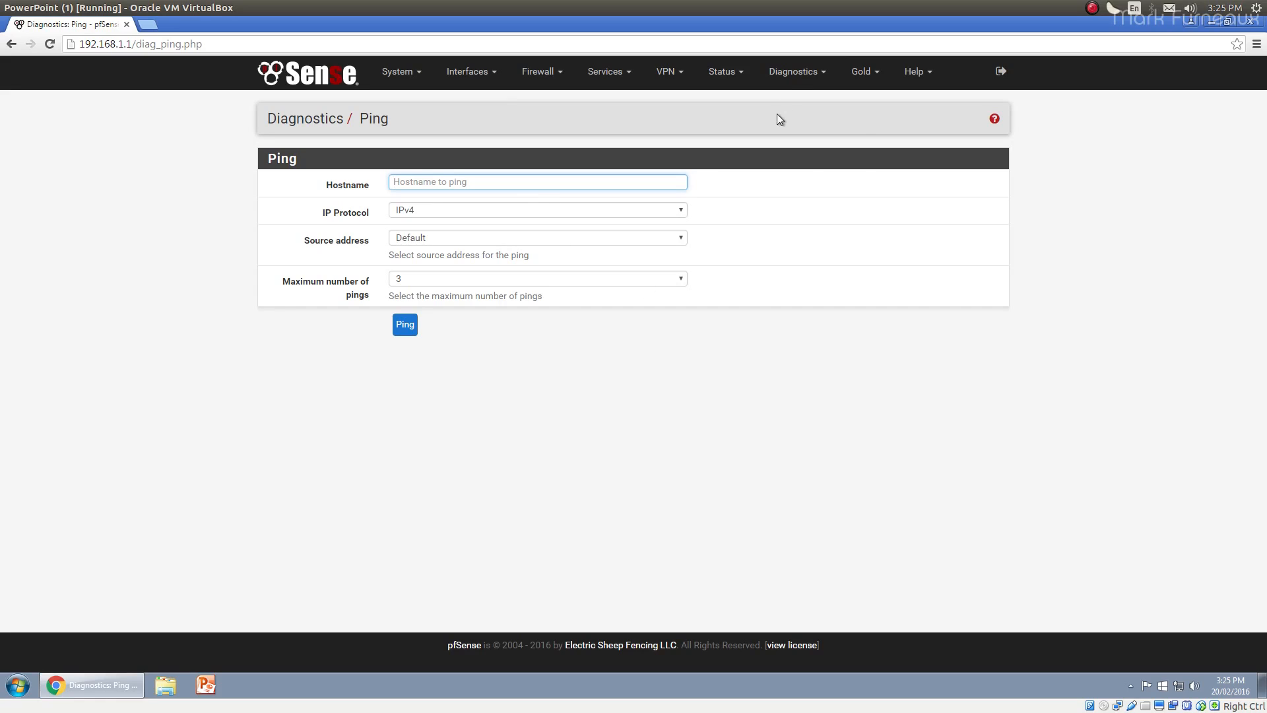
View the Routes page in the diagnostics and examine the IPv4 and IPv6 routing tables
{"action": "left_click", "coordinate": [796, 72]}
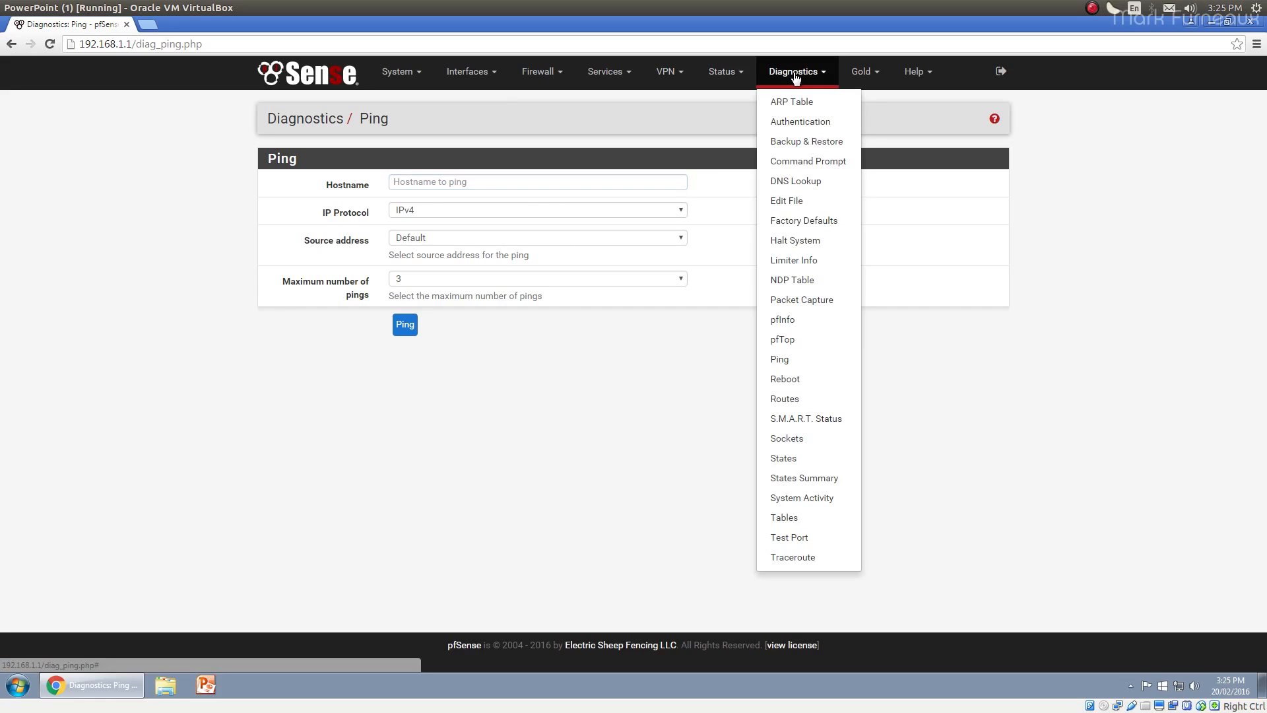
{"action": "left_click", "coordinate": [802, 399]}
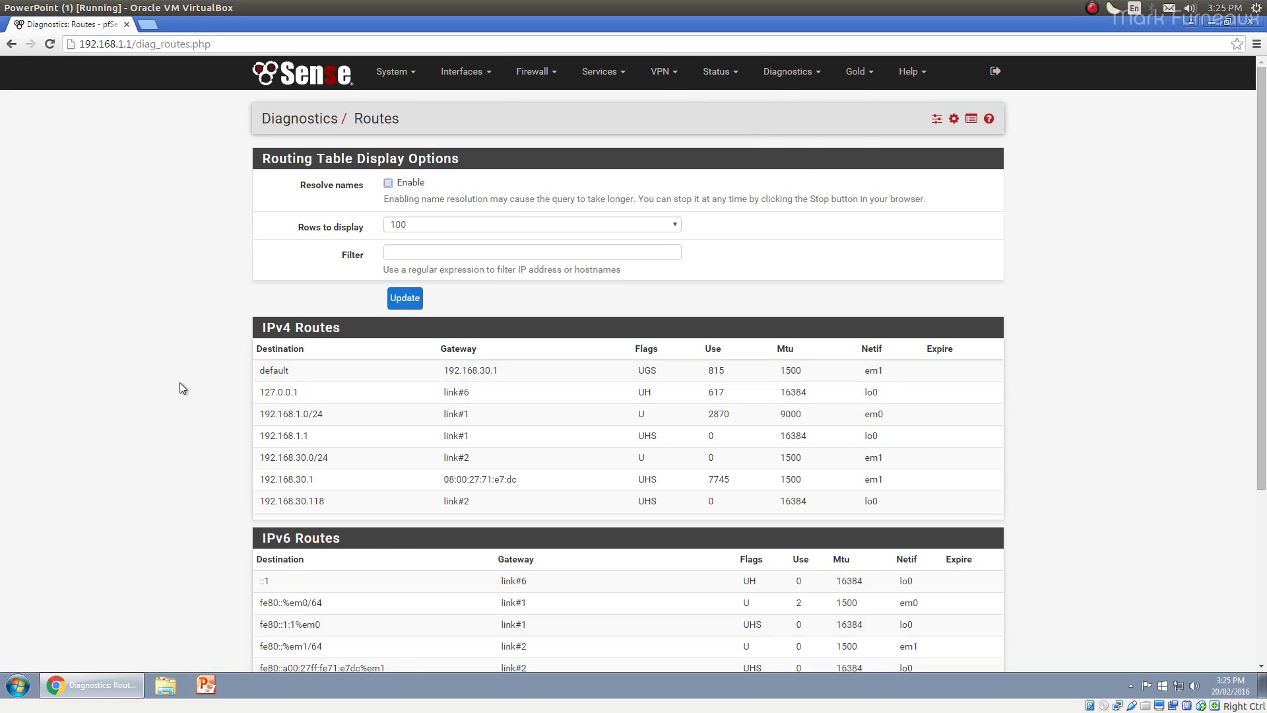
{"action": "scroll", "coordinate": [180, 388], "scroll_direction": "down", "scroll_amount": 2}
{"action": "scroll", "coordinate": [178, 371], "scroll_direction": "up", "scroll_amount": 2}
{"action": "scroll", "coordinate": [260, 286], "scroll_direction": "down", "scroll_amount": 2}
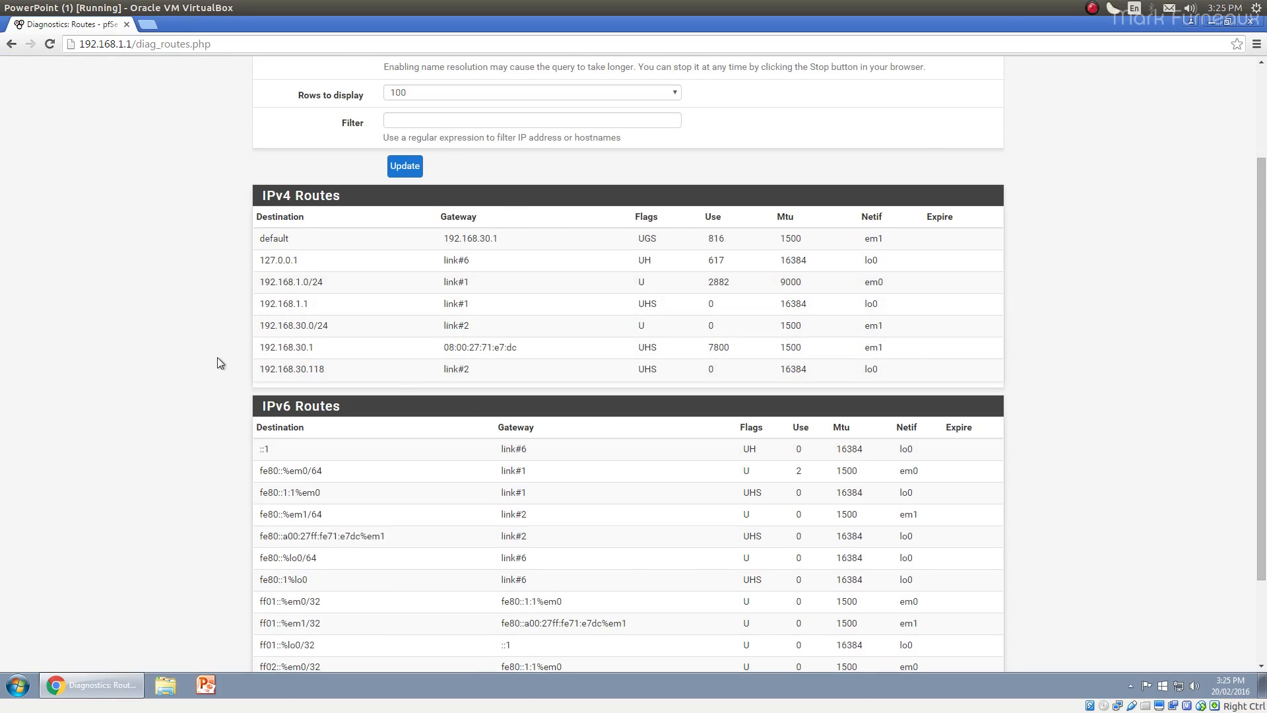
{"action": "scroll", "coordinate": [220, 363], "scroll_direction": "down", "scroll_amount": 1}
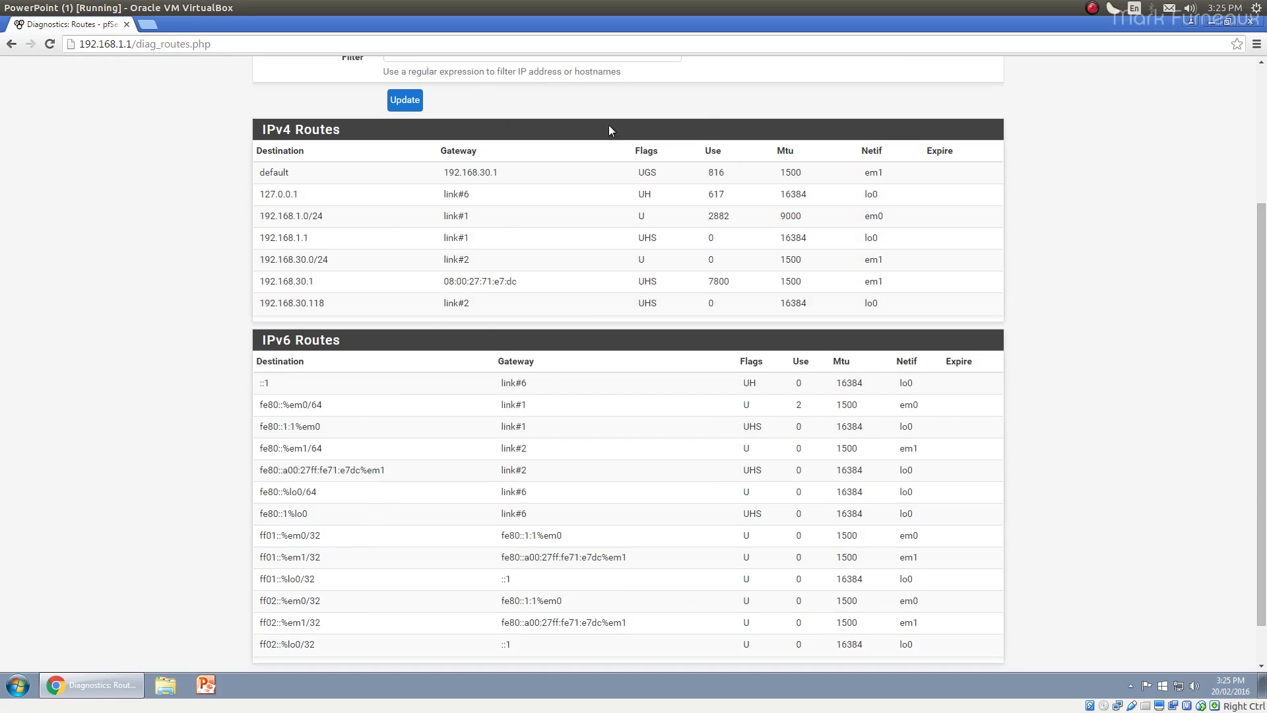
{"action": "scroll", "coordinate": [144, 317], "scroll_direction": "down", "scroll_amount": 1}
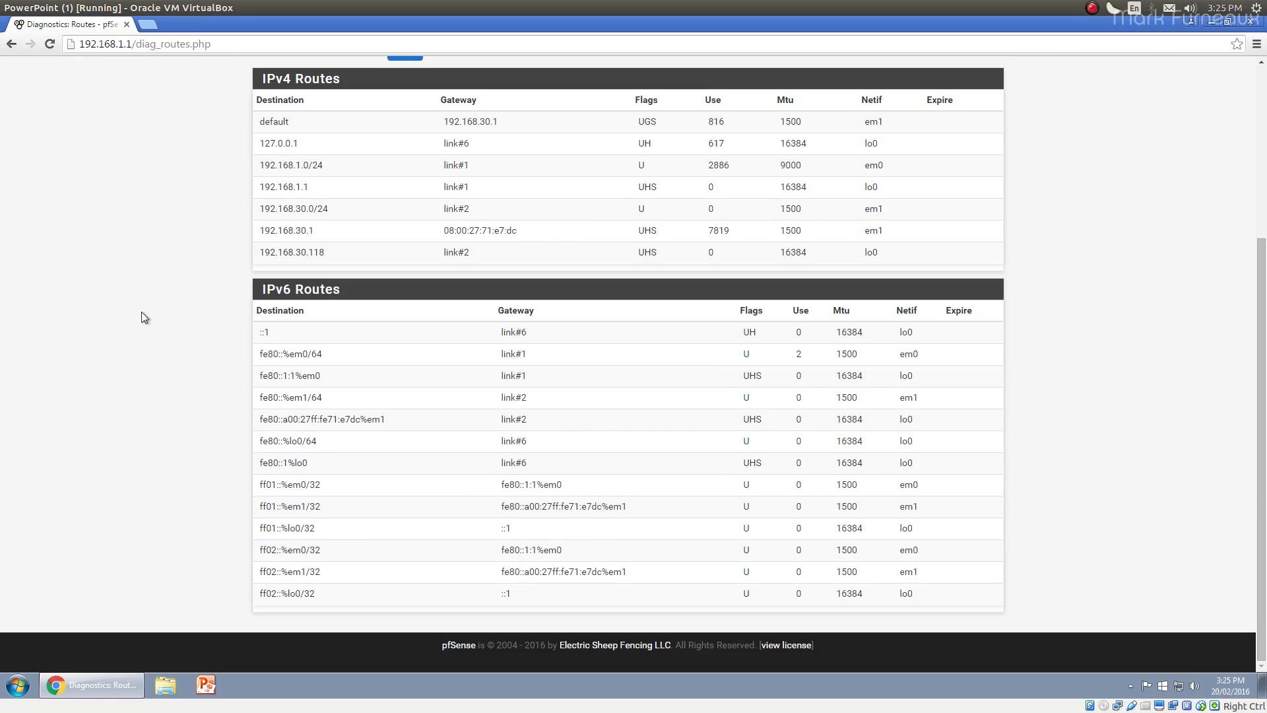
{"action": "scroll", "coordinate": [134, 307], "scroll_direction": "up", "scroll_amount": 4}
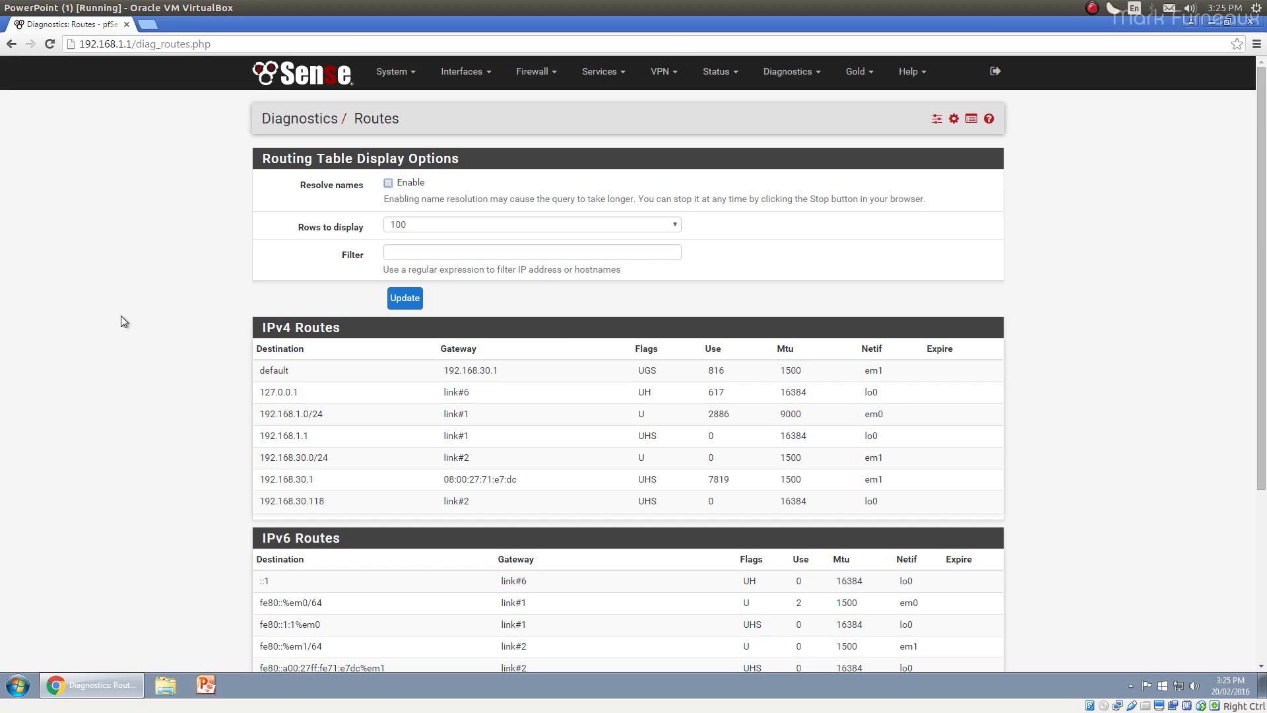
View the S.M.A.R.T. Status page and review its information, self-test, log and abort sections
{"action": "left_click", "coordinate": [779, 71]}
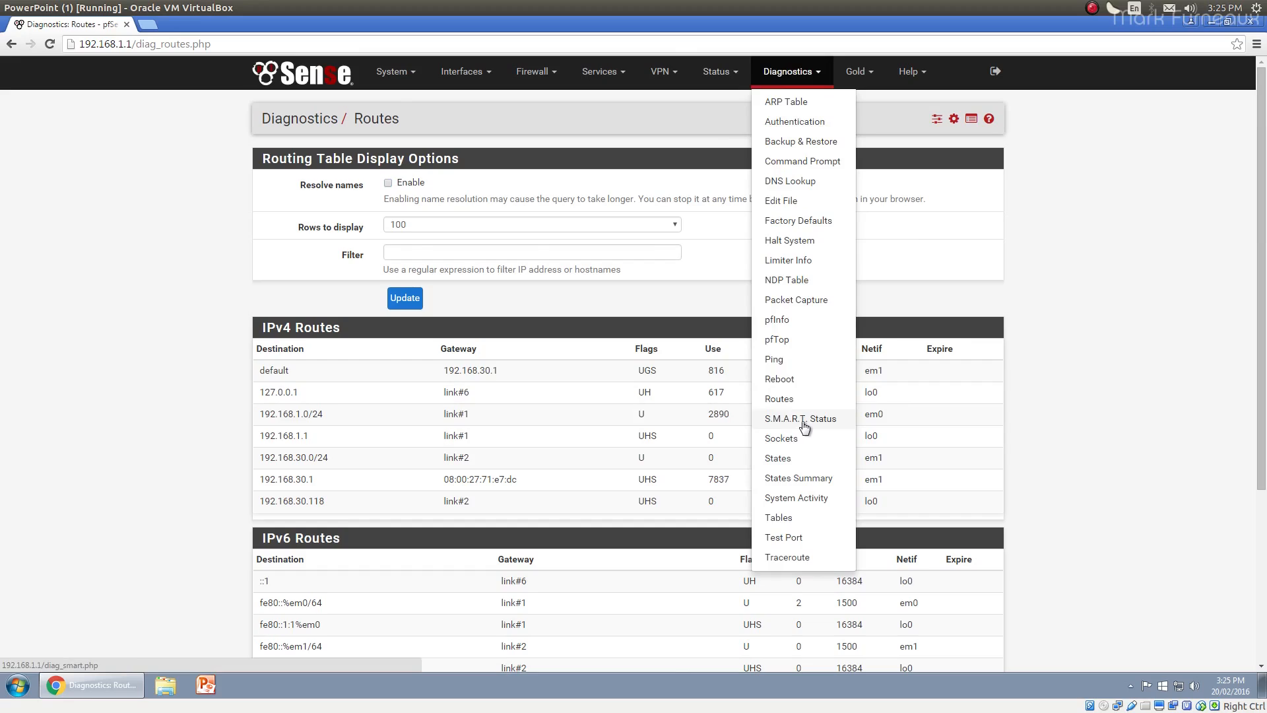
{"action": "left_click", "coordinate": [801, 422]}
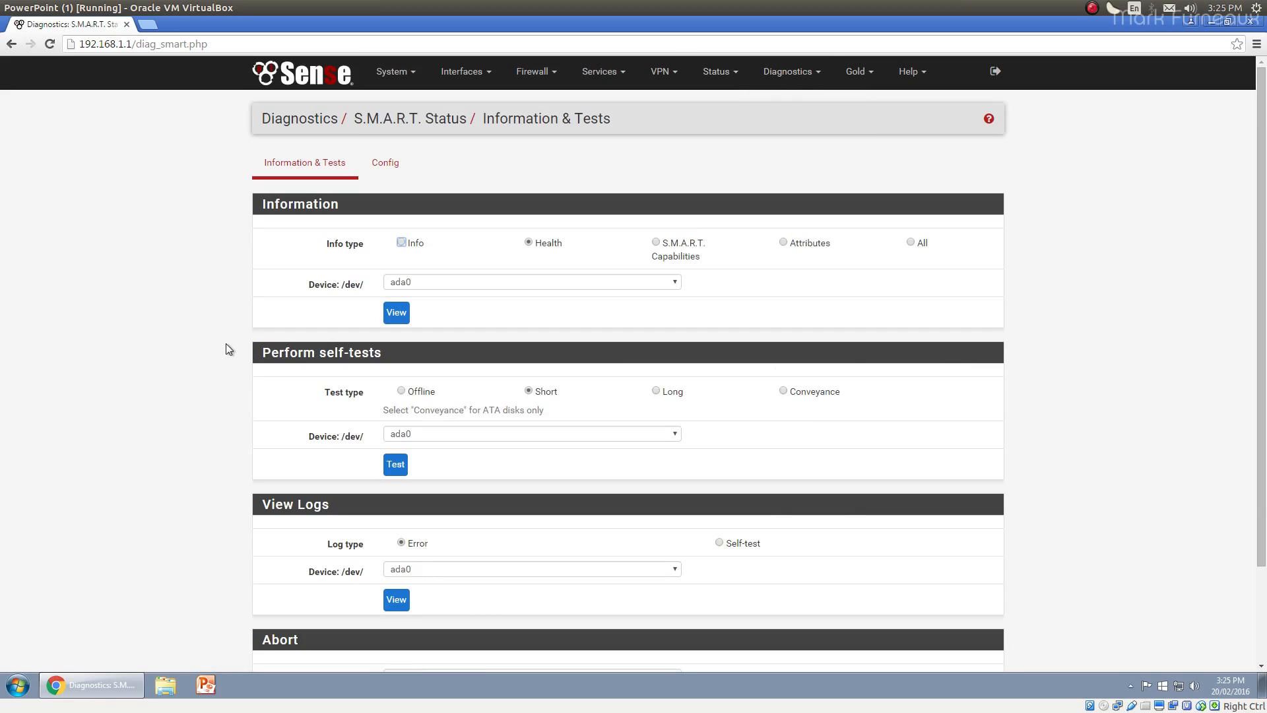
{"action": "scroll", "coordinate": [204, 323], "scroll_direction": "down", "scroll_amount": 2}
{"action": "scroll", "coordinate": [205, 322], "scroll_direction": "up", "scroll_amount": 2}
{"action": "scroll", "coordinate": [204, 323], "scroll_direction": "down", "scroll_amount": 2}
{"action": "scroll", "coordinate": [212, 333], "scroll_direction": "up", "scroll_amount": 2}
Display all S.M.A.R.T. information for device ada0, examine the output, and return to the Information & Tests page
{"action": "left_click", "coordinate": [910, 242]}
{"action": "left_click", "coordinate": [445, 288]}
{"action": "left_click", "coordinate": [410, 284]}
{"action": "left_click", "coordinate": [396, 312]}
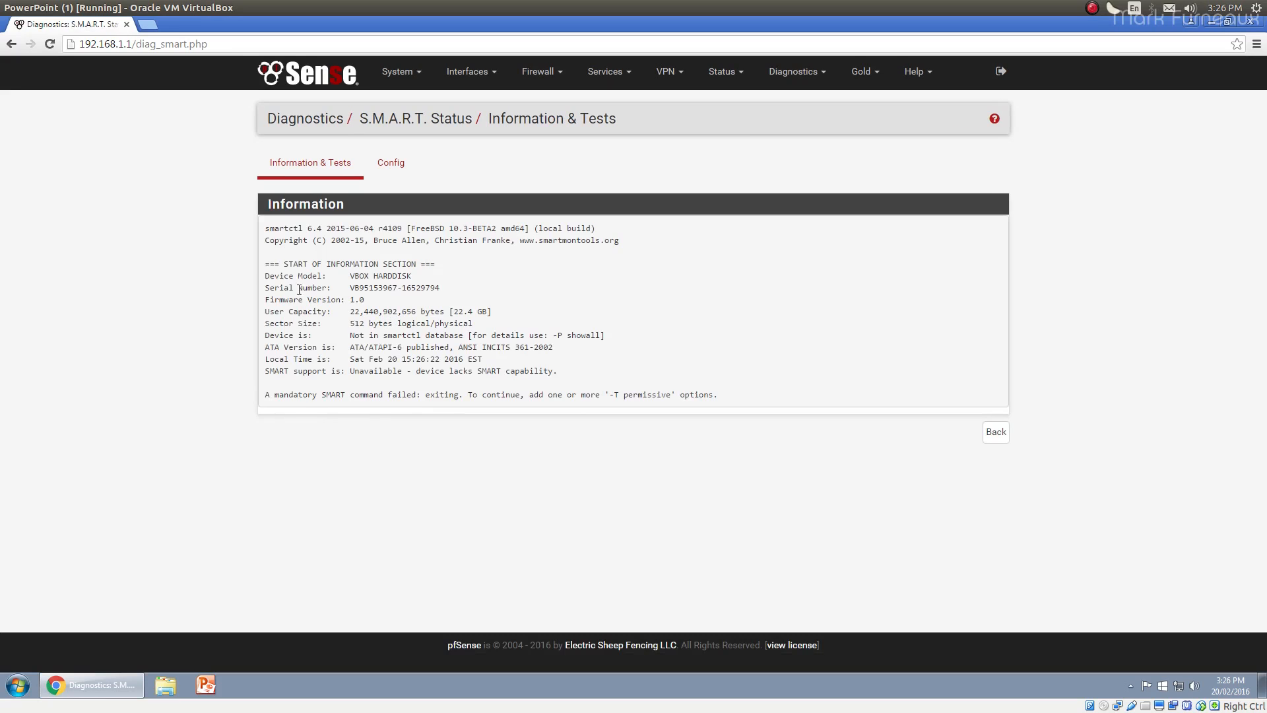
{"action": "left_click_drag", "start_coordinate": [349, 400], "coordinate": [685, 383]}
{"action": "left_click", "coordinate": [519, 593]}
{"action": "left_click_drag", "start_coordinate": [361, 287], "coordinate": [412, 276]}
{"action": "left_click", "coordinate": [441, 402]}
{"action": "key", "text": "alt+Left"}
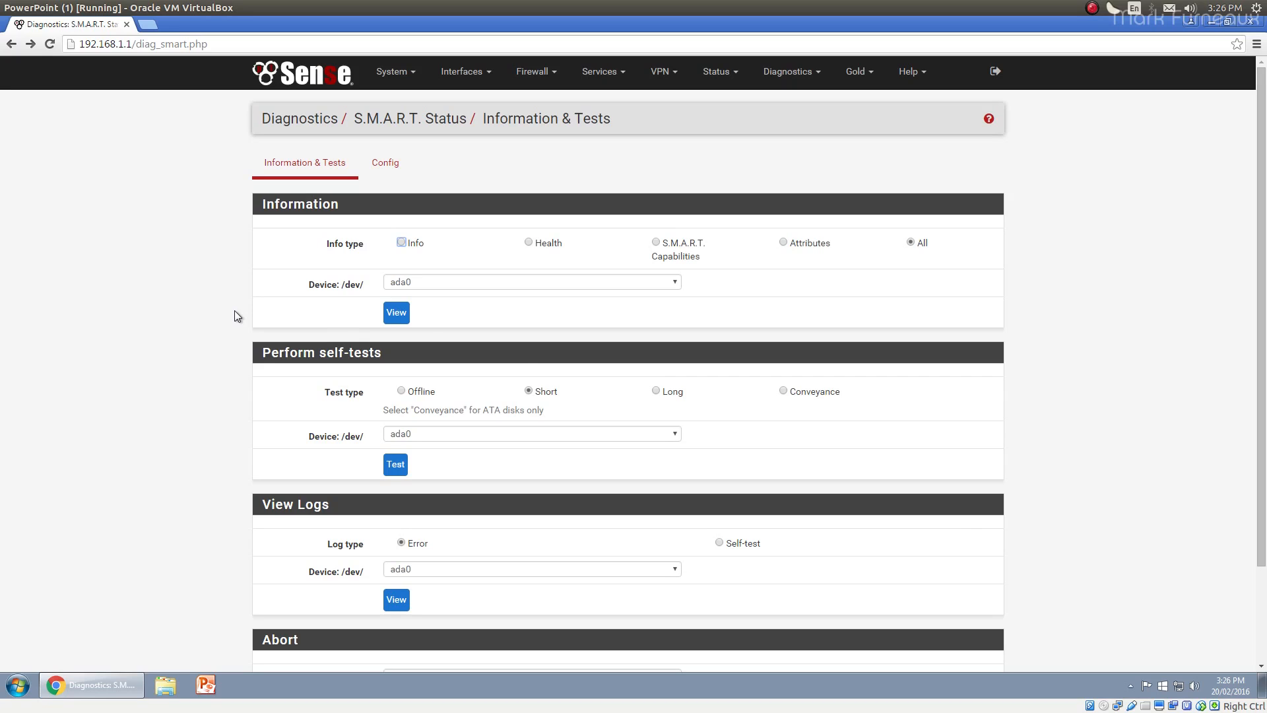
{"action": "scroll", "coordinate": [462, 386], "scroll_direction": "down", "scroll_amount": 2}
{"action": "scroll", "coordinate": [260, 311], "scroll_direction": "up", "scroll_amount": 2}
View the Sockets page with its IPv4 and IPv6 socket information and the States page in the diagnostics
{"action": "left_click", "coordinate": [790, 82]}
{"action": "left_click", "coordinate": [826, 435]}
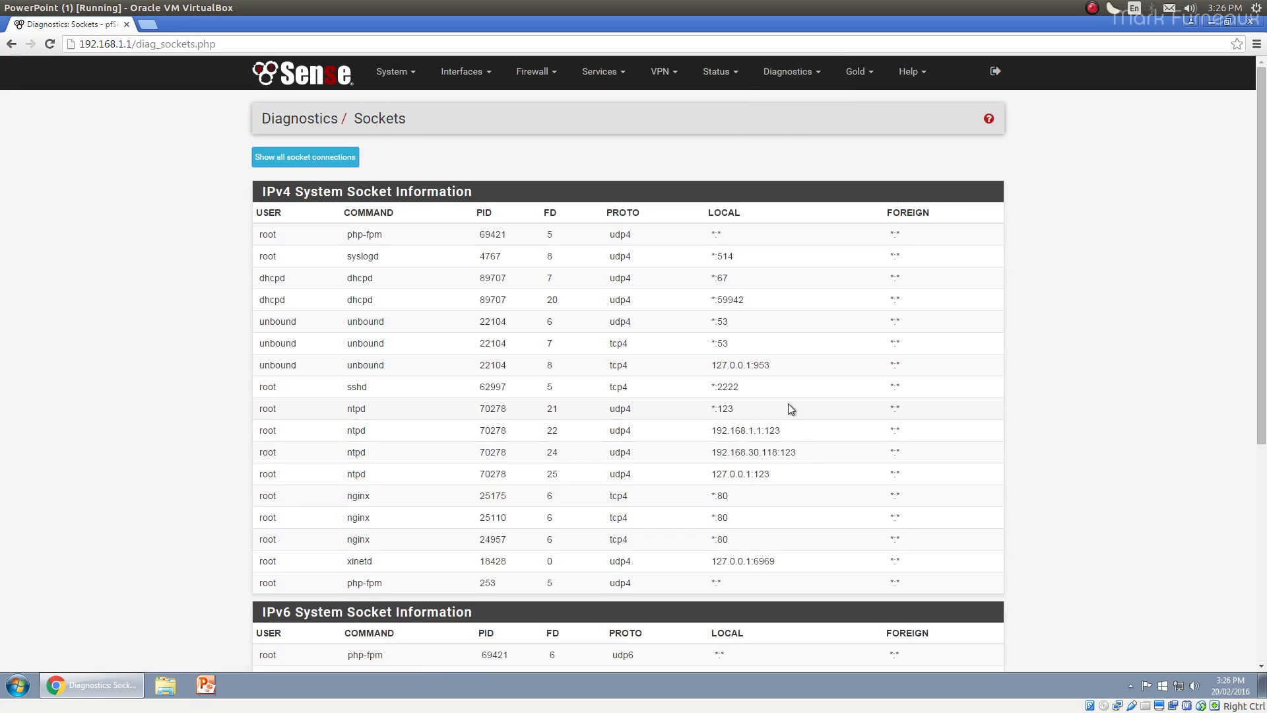
{"action": "scroll", "coordinate": [778, 416], "scroll_direction": "down", "scroll_amount": 2}
{"action": "scroll", "coordinate": [769, 415], "scroll_direction": "up", "scroll_amount": 2}
{"action": "left_click", "coordinate": [812, 71]}
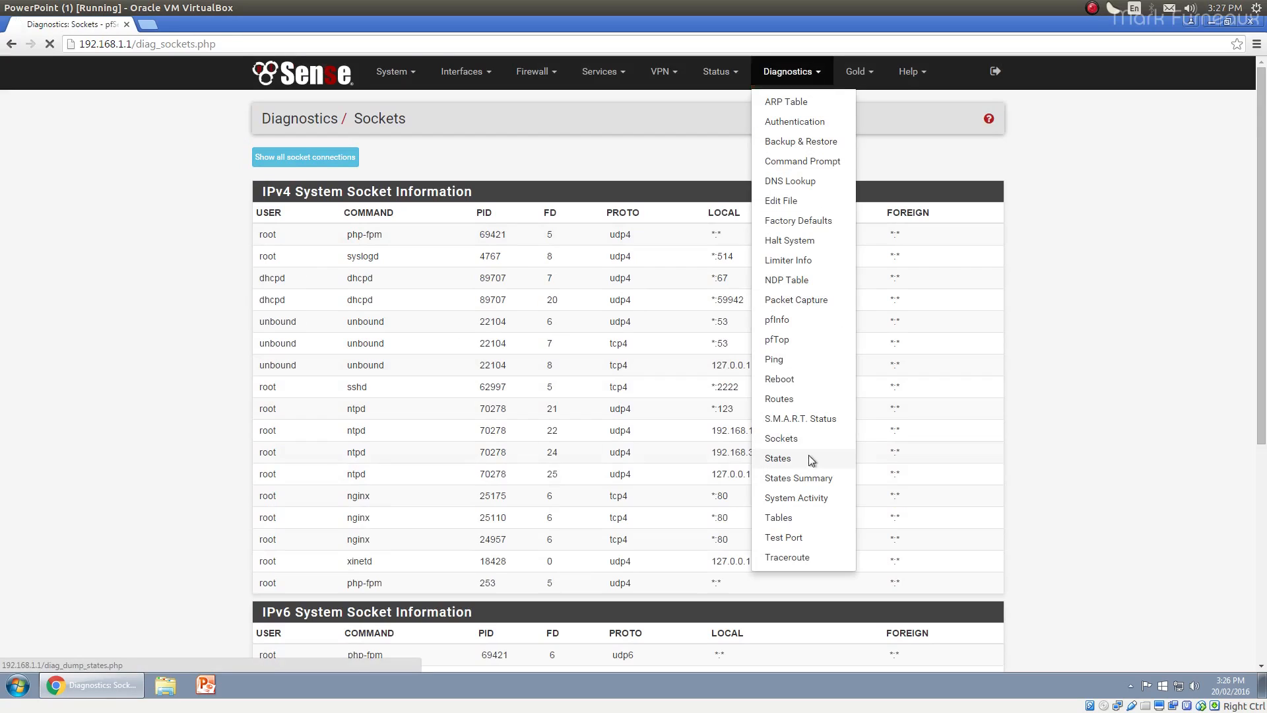
{"action": "left_click", "coordinate": [811, 460]}
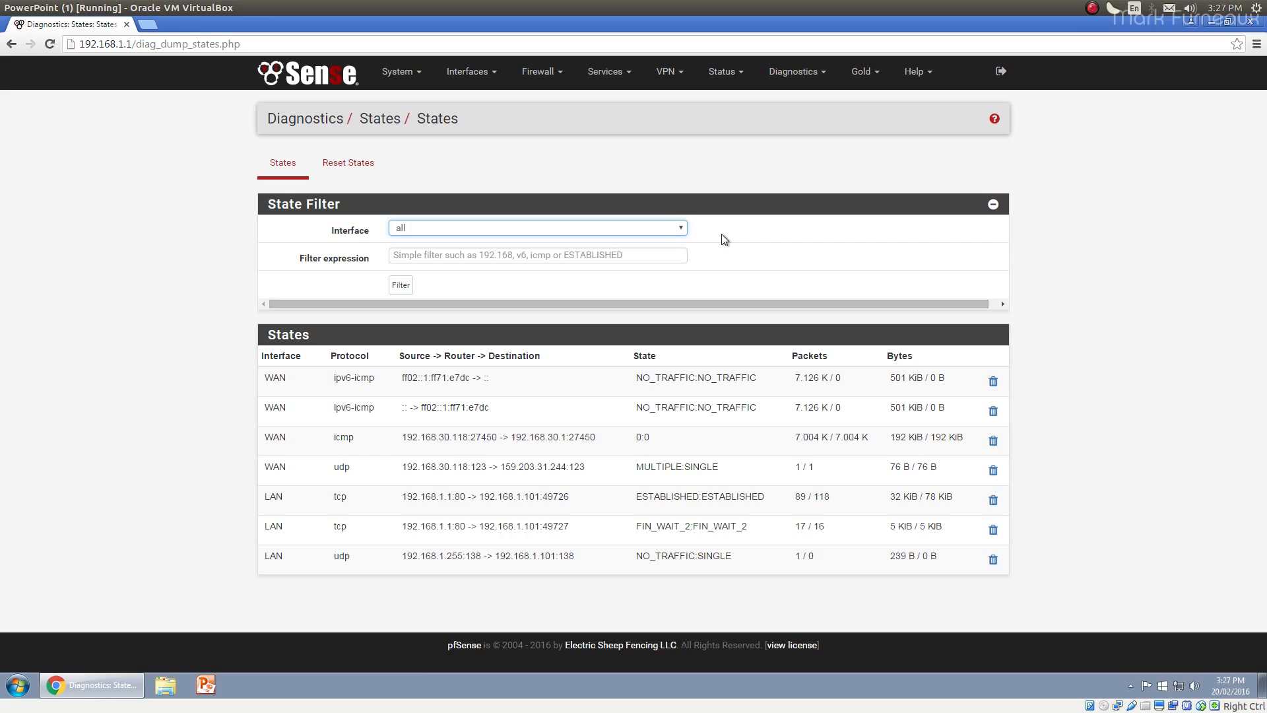
View the States Summary page and the System Activity page in the diagnostics
{"action": "left_click", "coordinate": [800, 72]}
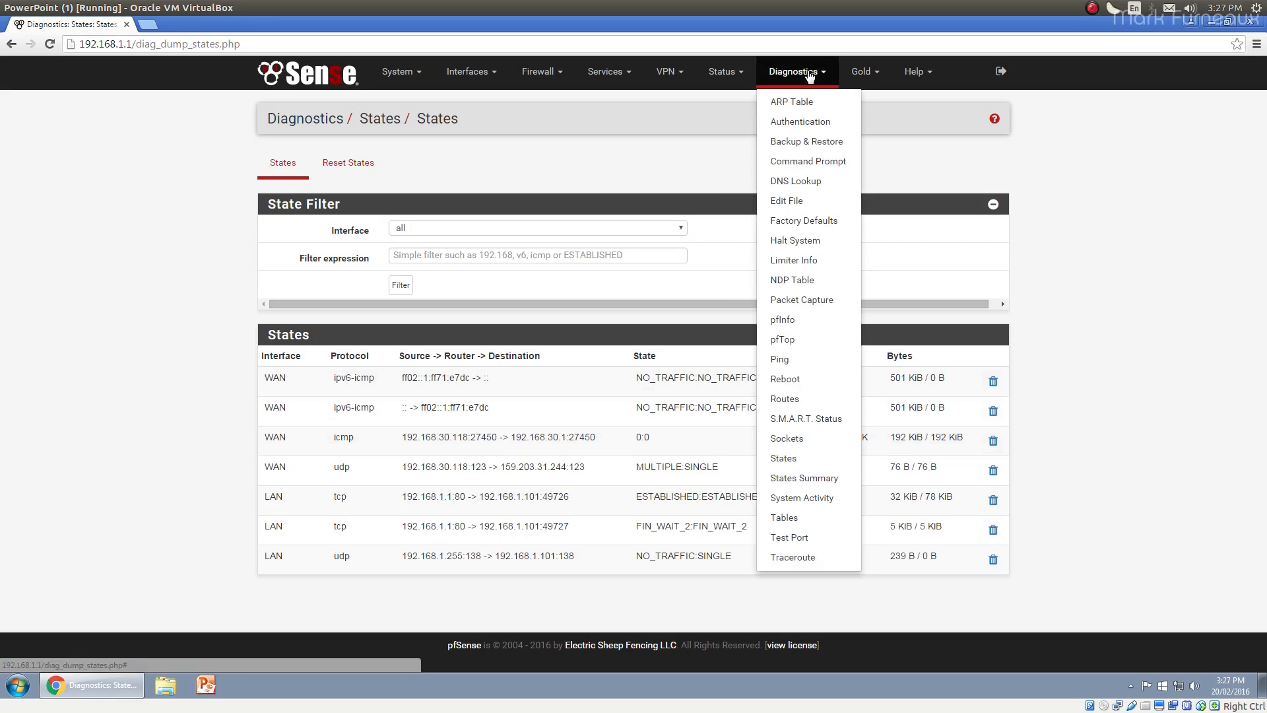
{"action": "left_click", "coordinate": [792, 477]}
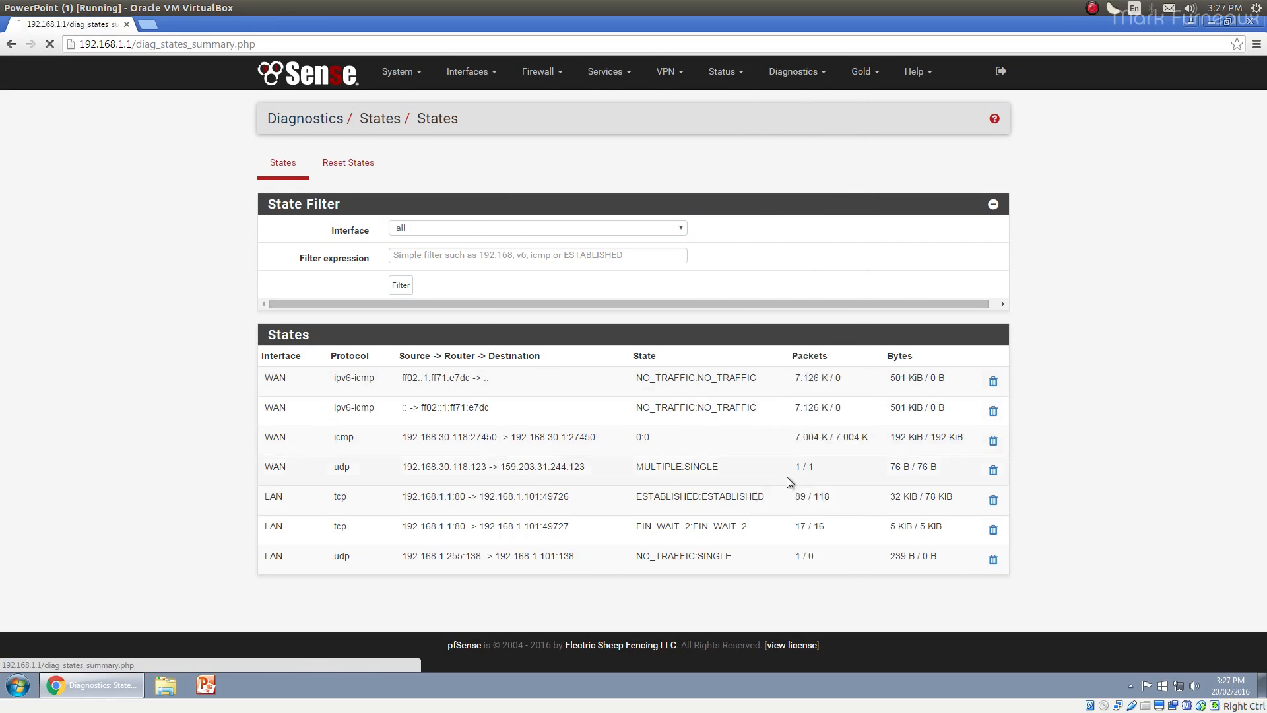
{"action": "scroll", "coordinate": [469, 543], "scroll_direction": "down", "scroll_amount": 1}
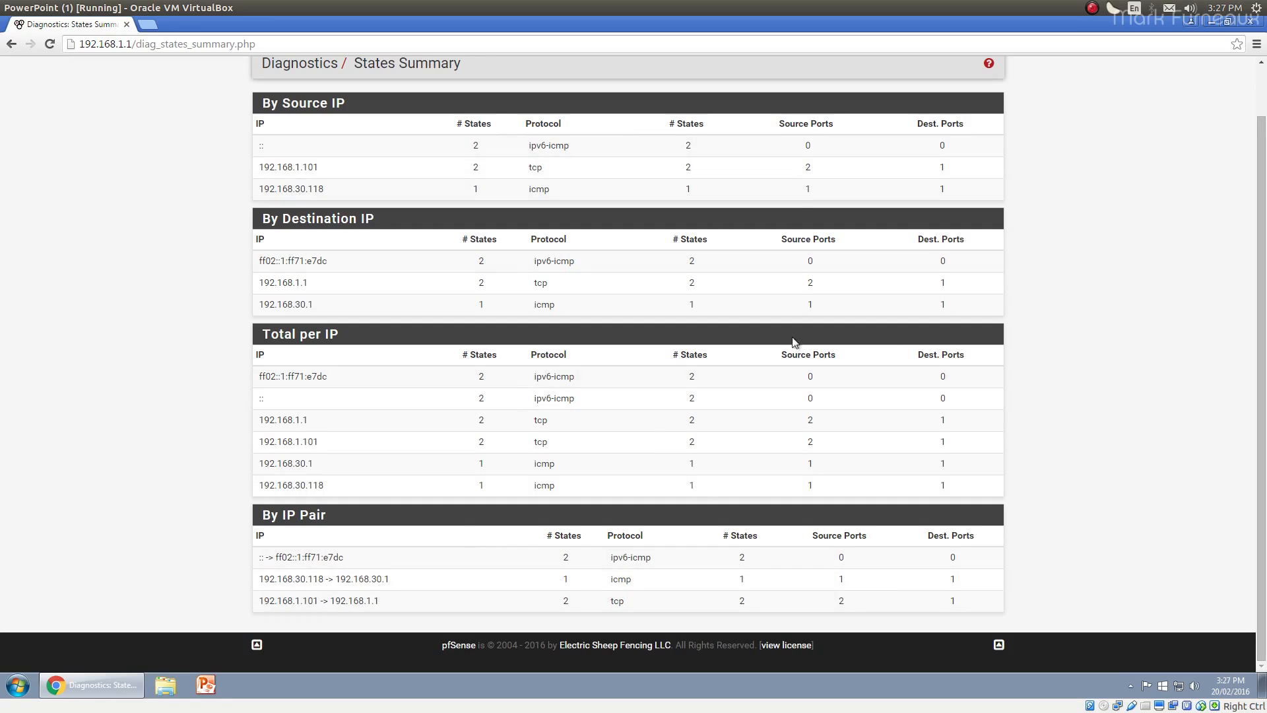
{"action": "scroll", "coordinate": [492, 426], "scroll_direction": "up", "scroll_amount": 1}
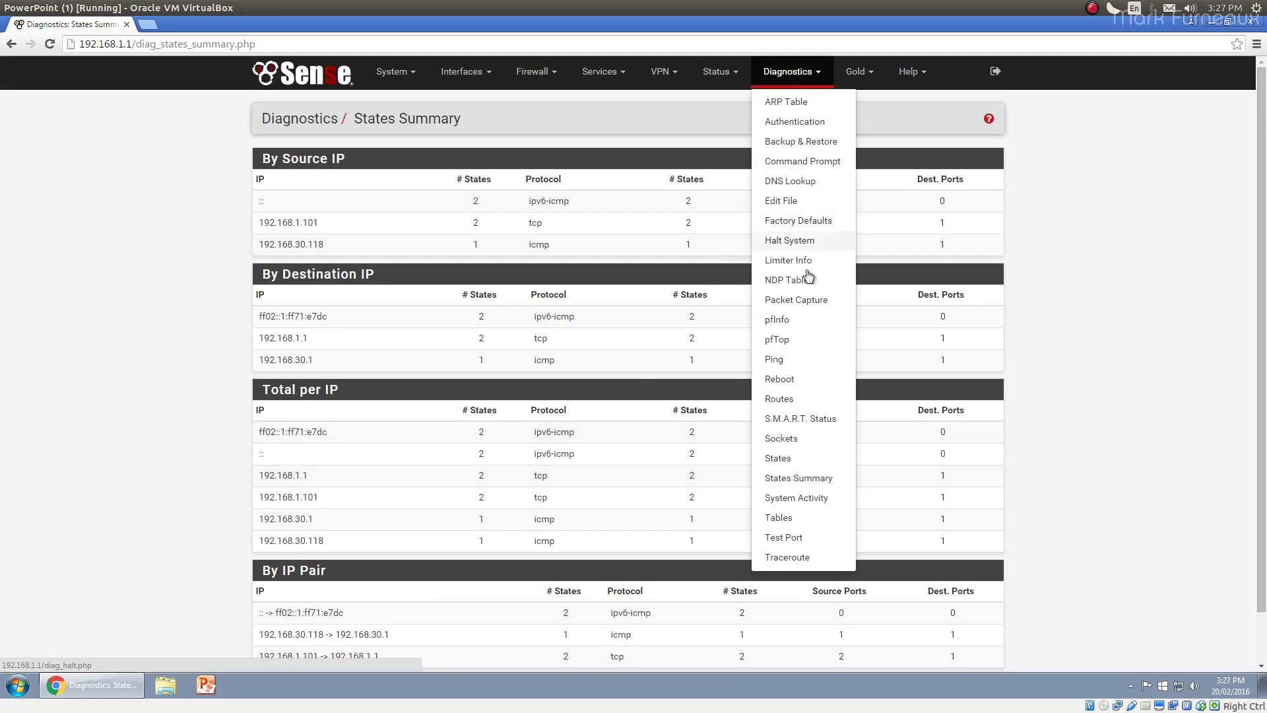
{"action": "left_click", "coordinate": [813, 497]}
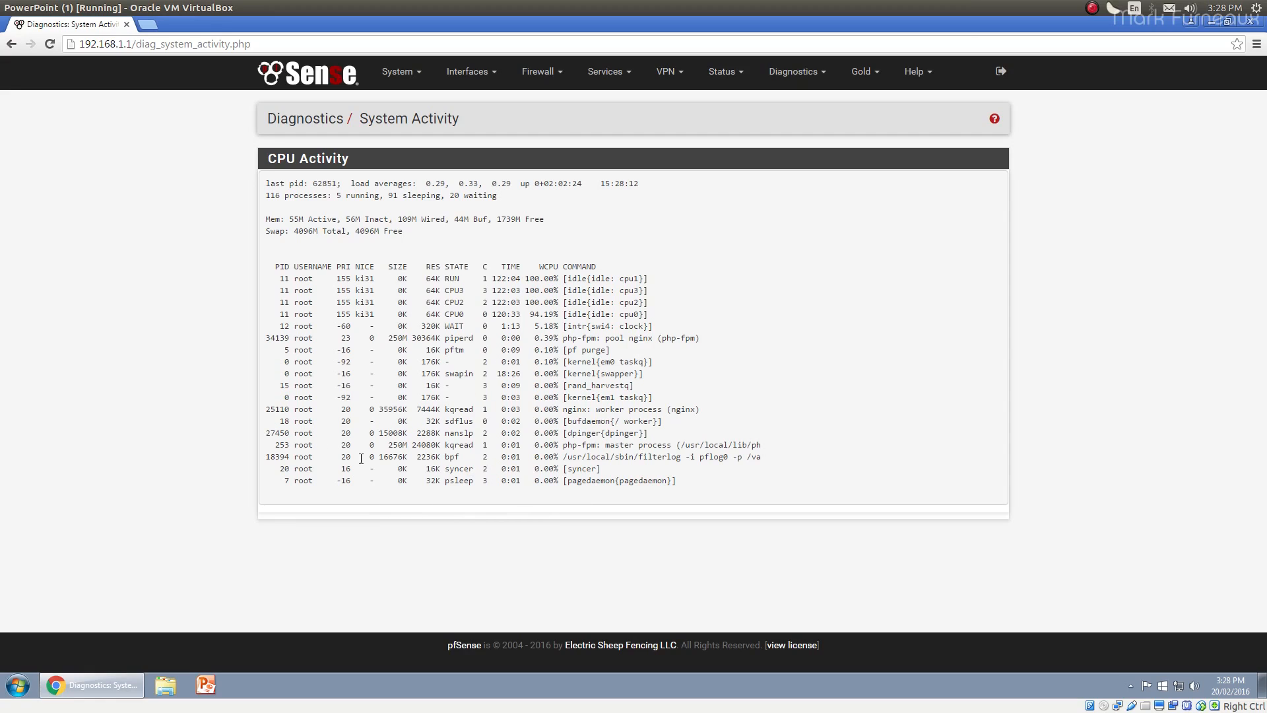
Display the bogons table on the diagnostics Tables page and look through its IP address entries
{"action": "left_click", "coordinate": [795, 72]}
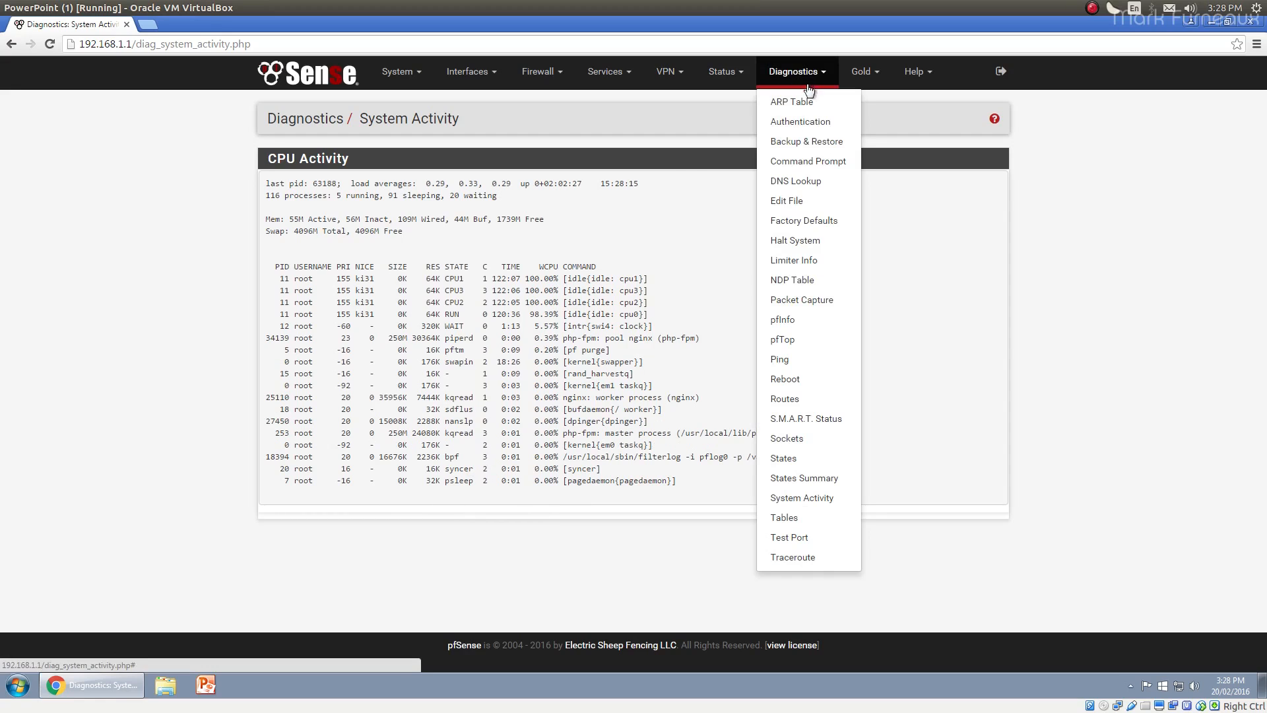
{"action": "left_click", "coordinate": [811, 521]}
{"action": "left_click", "coordinate": [470, 180]}
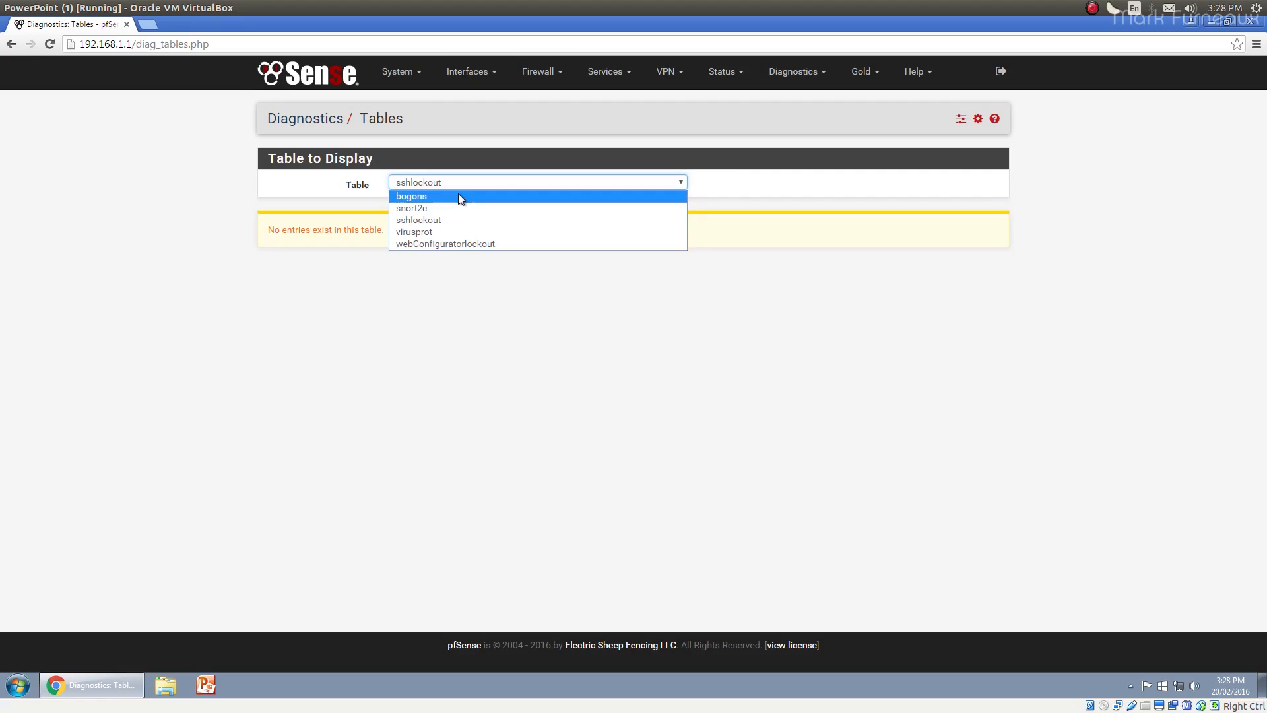
{"action": "left_click", "coordinate": [458, 197]}
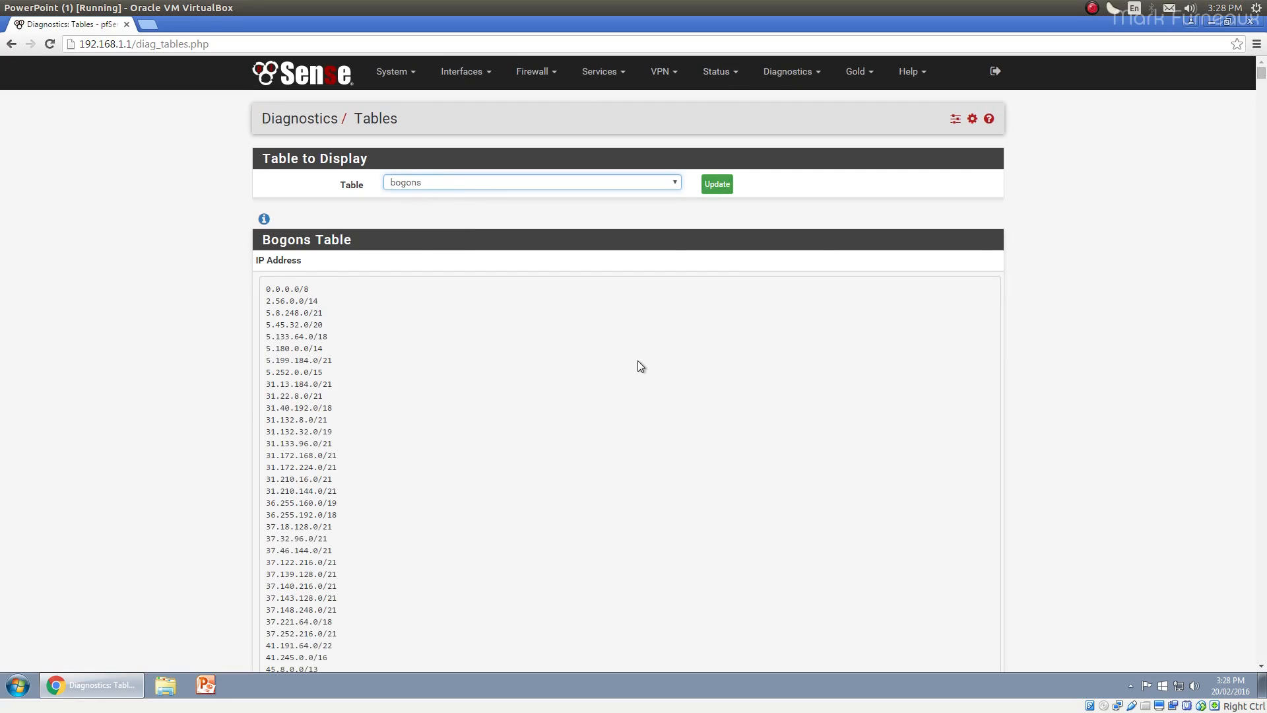
{"action": "scroll", "coordinate": [472, 339], "scroll_direction": "down", "scroll_amount": 20}
{"action": "scroll", "coordinate": [415, 389], "scroll_direction": "up", "scroll_amount": 20}
View the Test Port page with its hostname and port fields and the Traceroute page, without running either test
{"action": "left_click", "coordinate": [792, 72]}
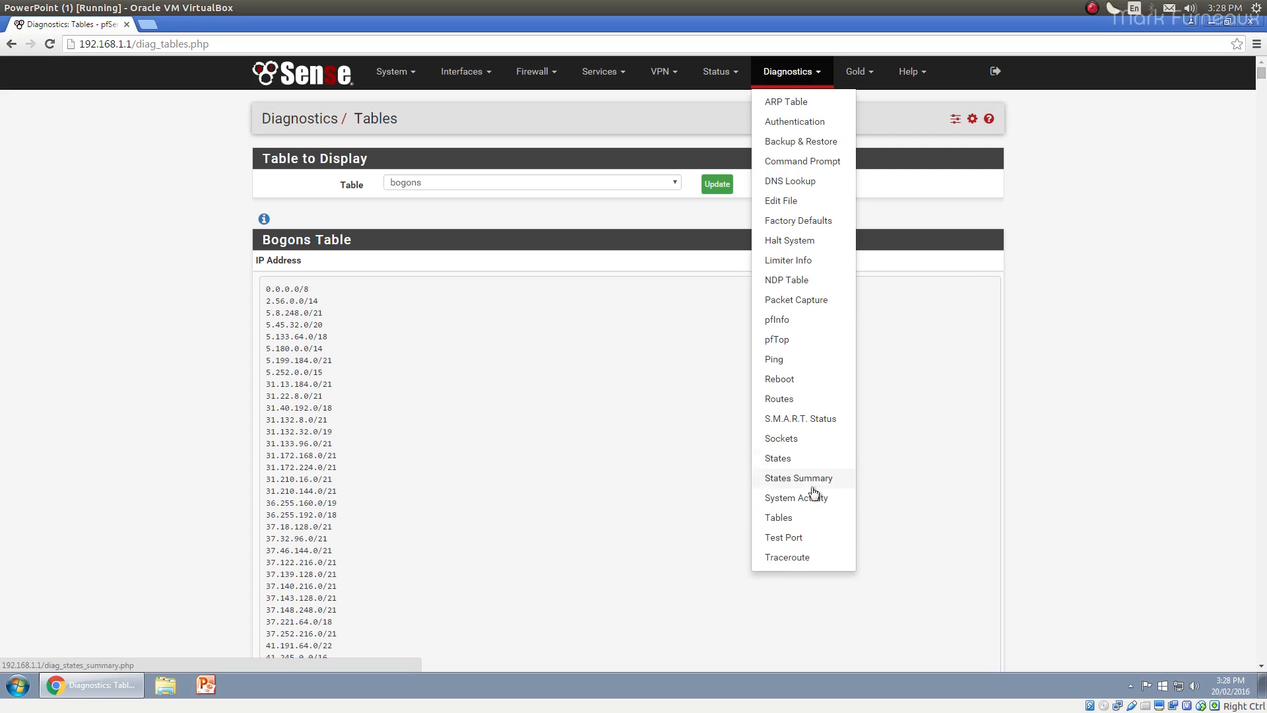
{"action": "left_click", "coordinate": [807, 538]}
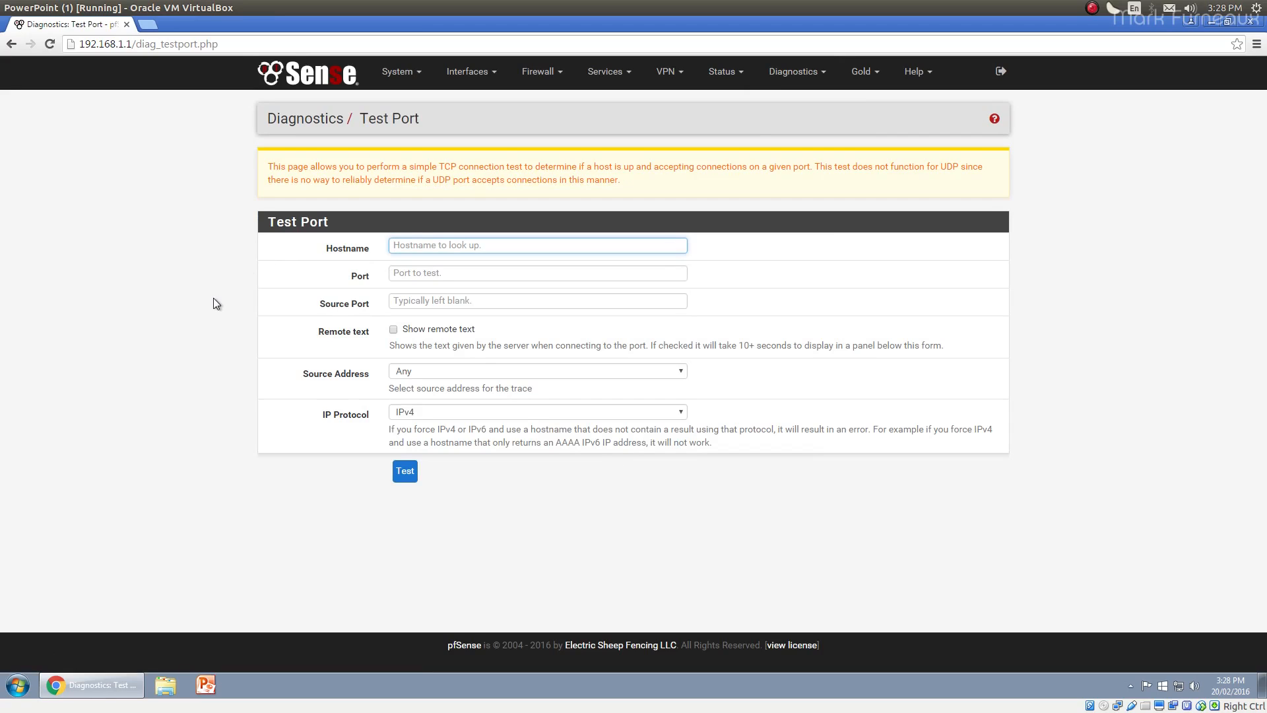
{"action": "left_click", "coordinate": [464, 275]}
{"action": "left_click", "coordinate": [478, 299]}
{"action": "key", "text": "shift+Tab"}
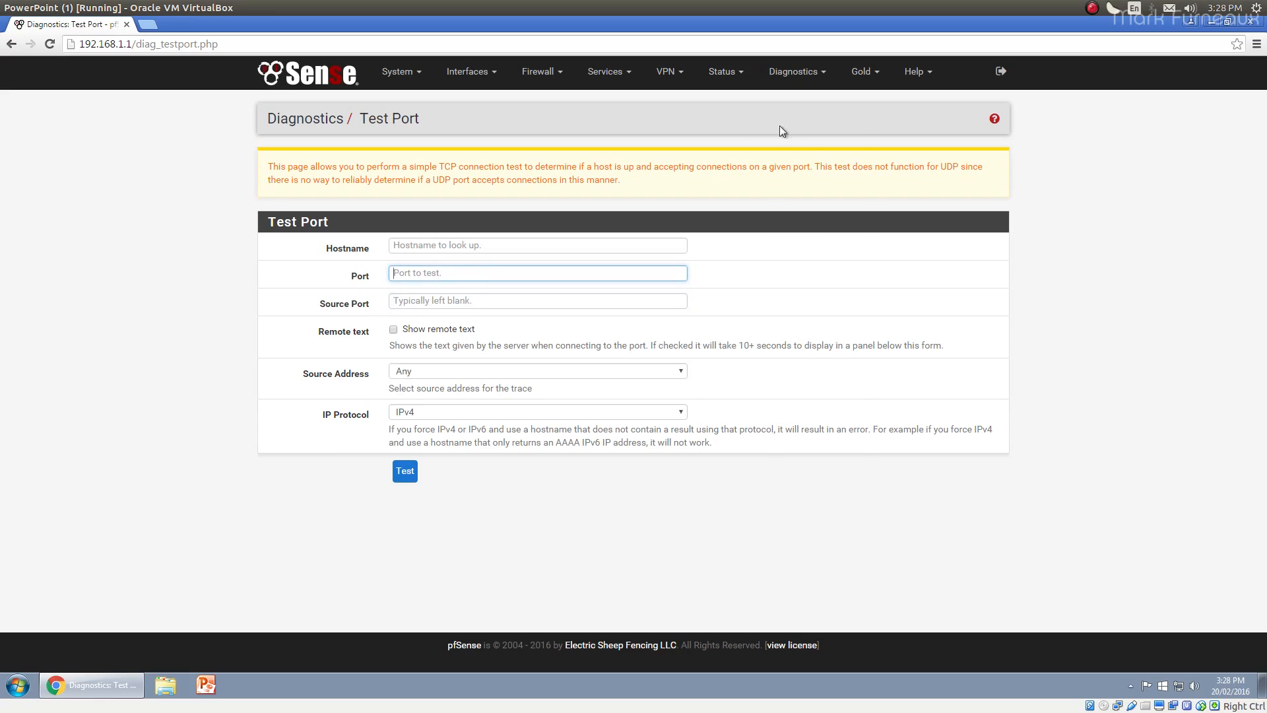
{"action": "left_click", "coordinate": [795, 71]}
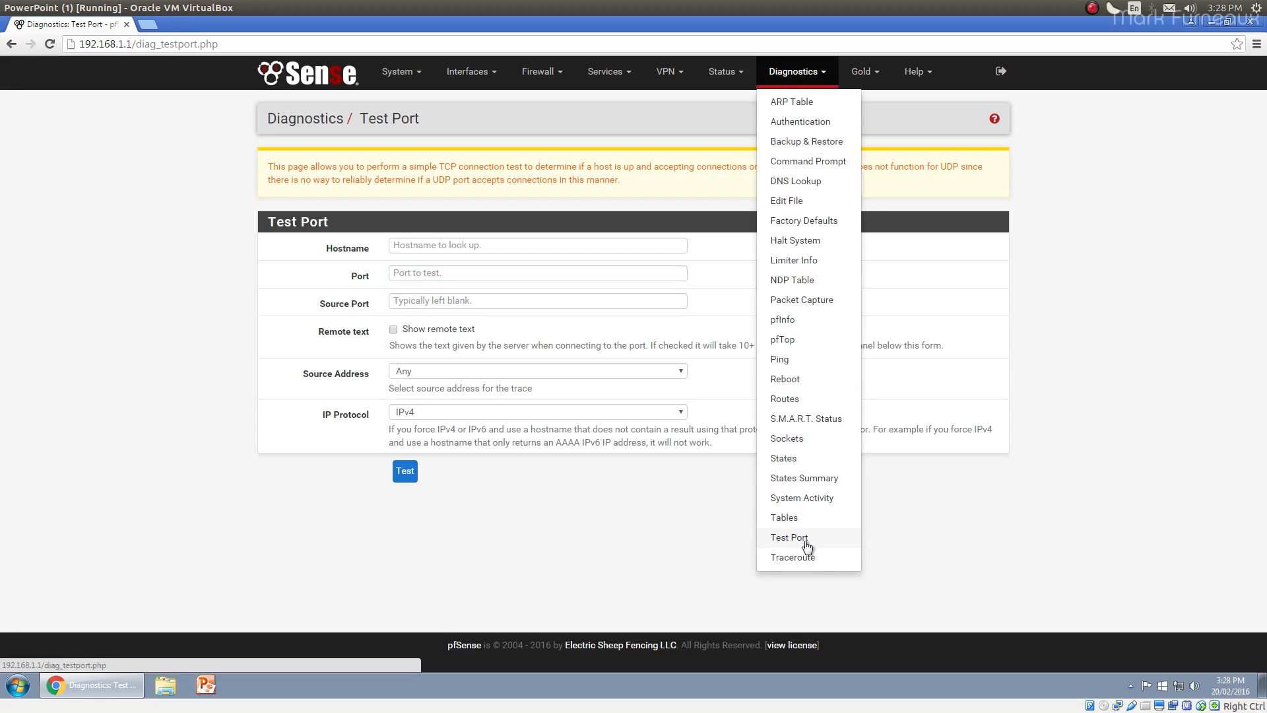
{"action": "left_click", "coordinate": [794, 557]}
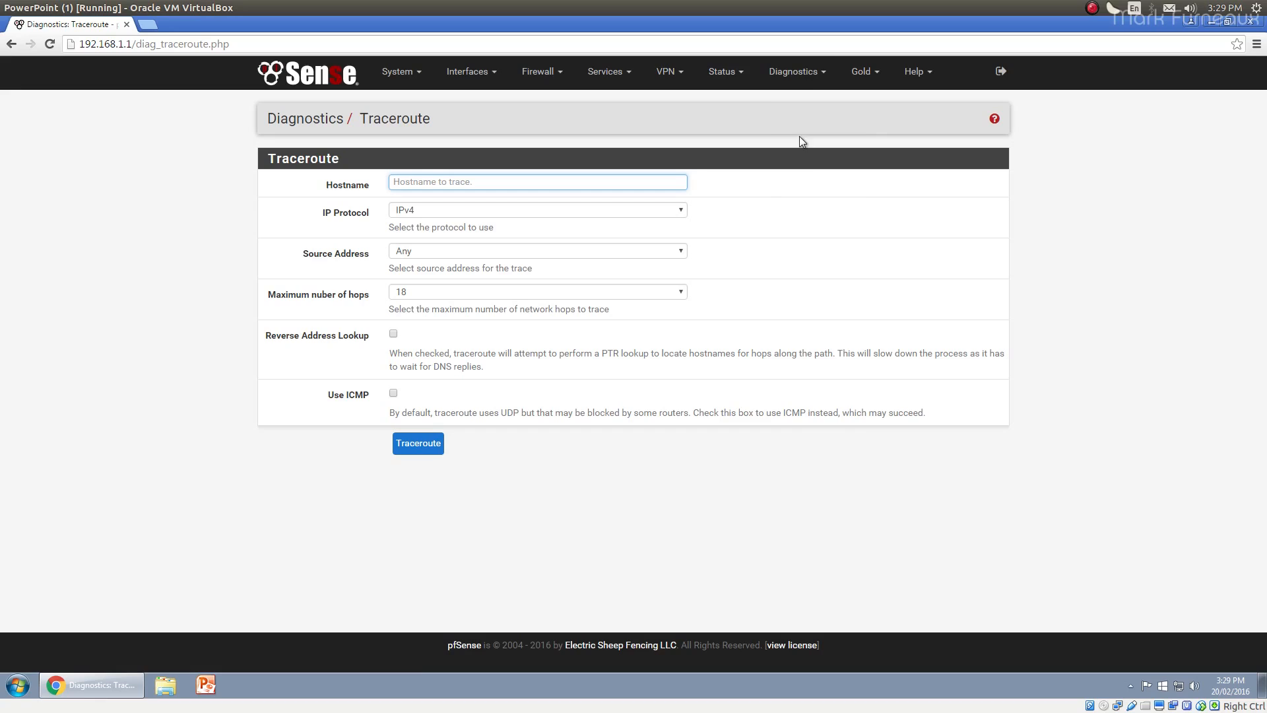
Look over the list of diagnostics pages once more and return to the Dashboard
{"action": "left_click", "coordinate": [795, 71]}
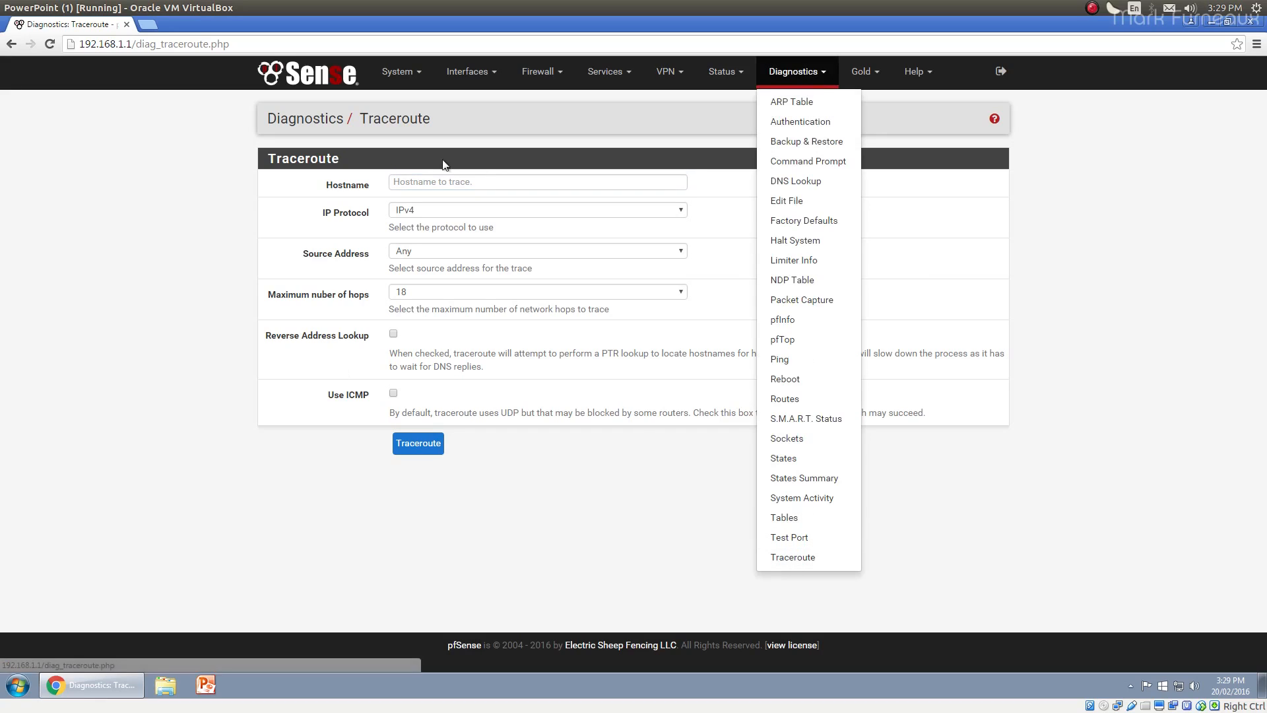
{"action": "left_click", "coordinate": [506, 540]}
{"action": "left_click", "coordinate": [795, 71]}
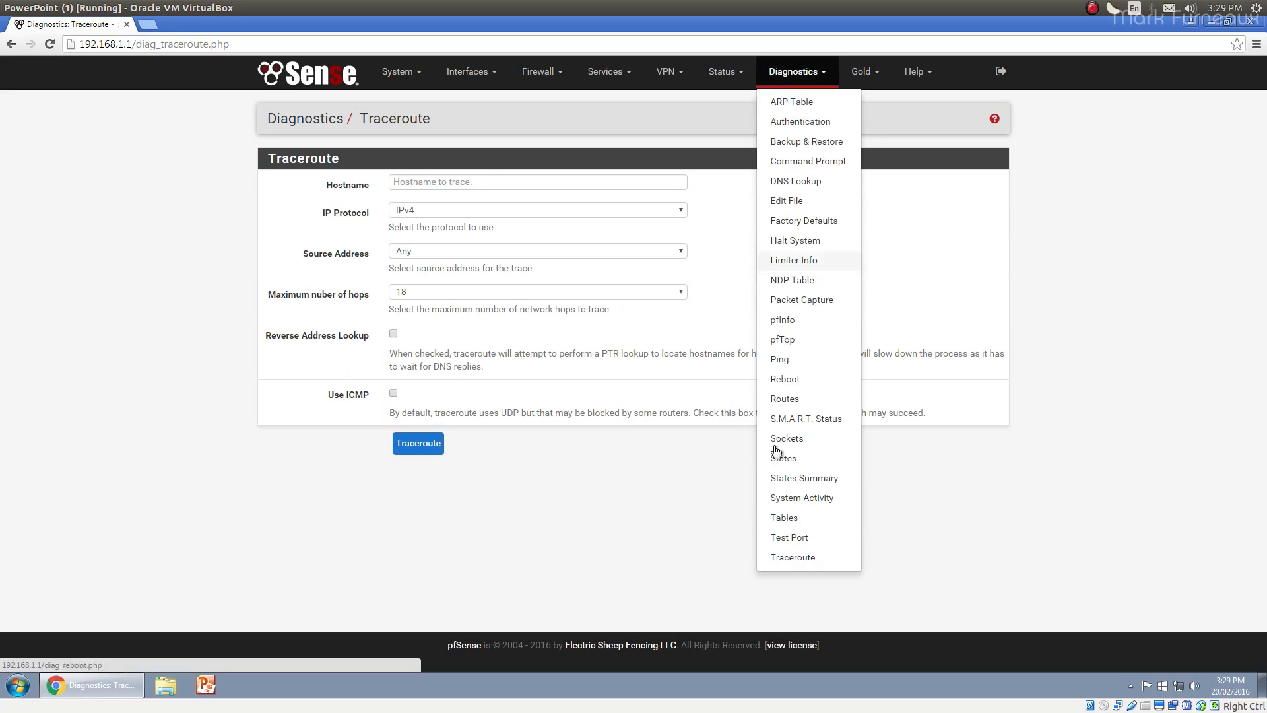
{"action": "left_click", "coordinate": [553, 480]}
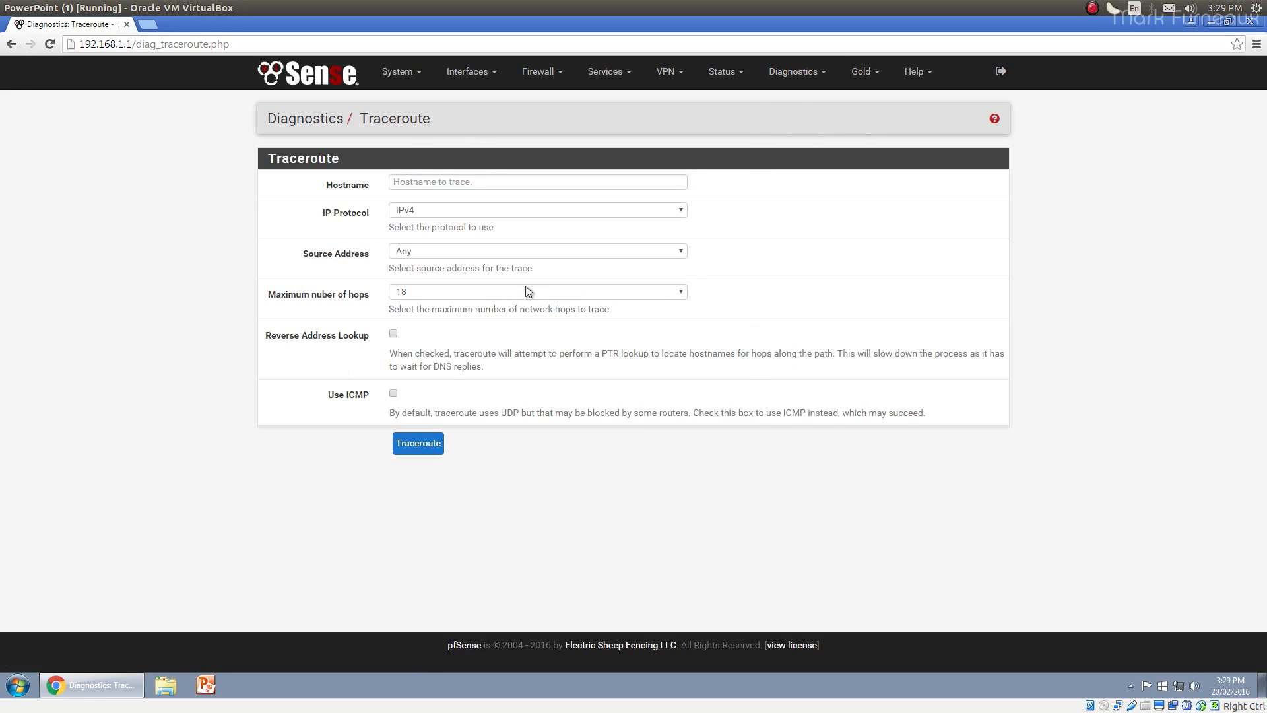
{"action": "left_click", "coordinate": [316, 73]}
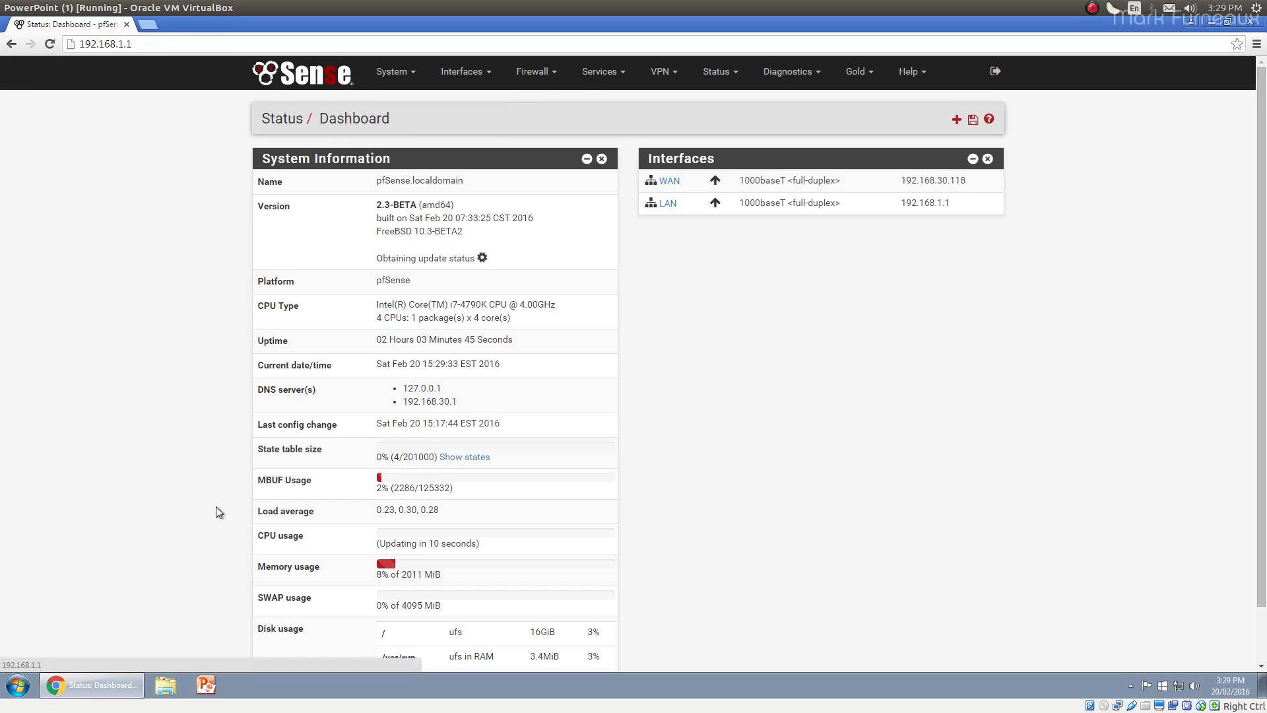
Add the S.M.A.R.T. Status widget to the dashboard from the available widgets
{"action": "scroll", "coordinate": [220, 494], "scroll_direction": "down", "scroll_amount": 2}
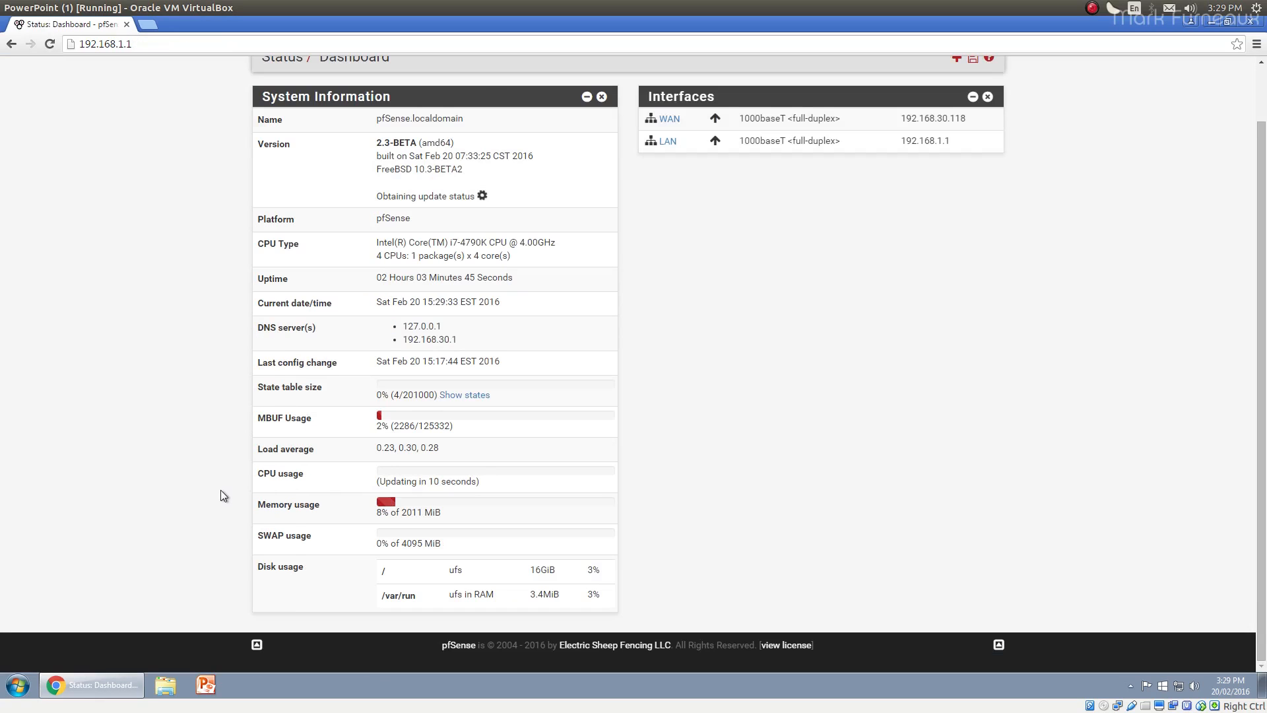
{"action": "scroll", "coordinate": [221, 489], "scroll_direction": "up", "scroll_amount": 2}
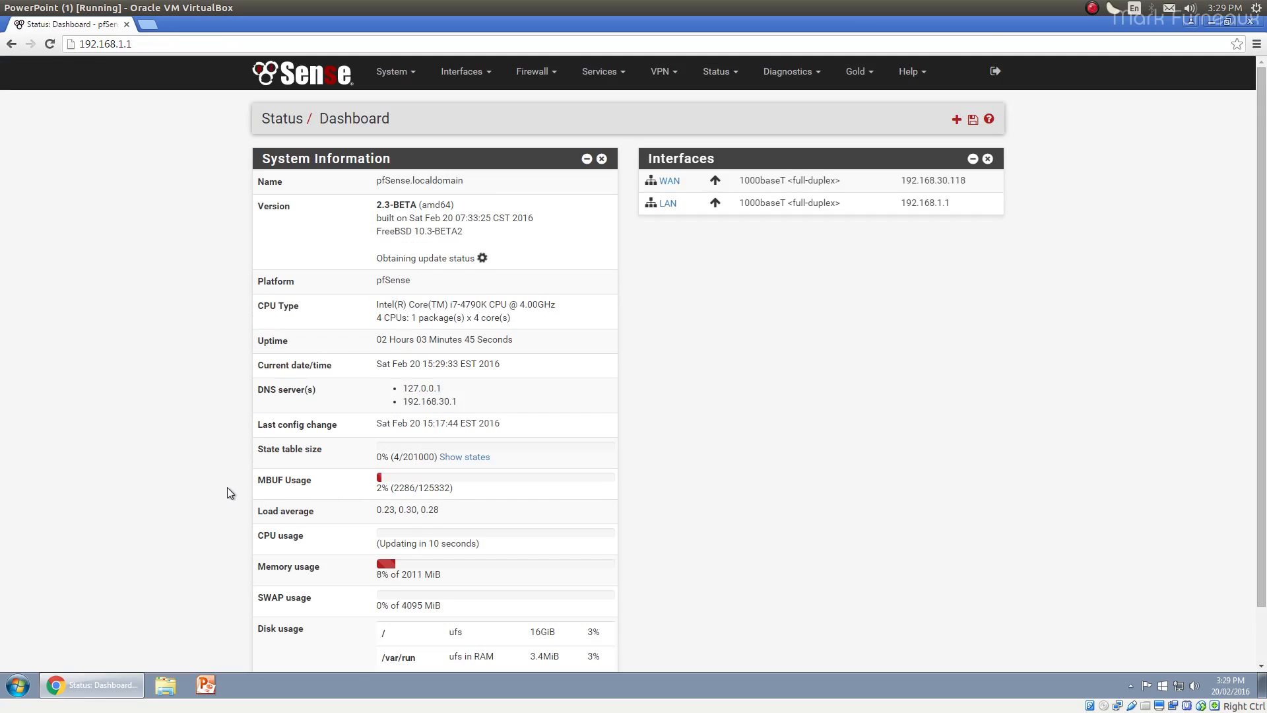
{"action": "left_click", "coordinate": [956, 120]}
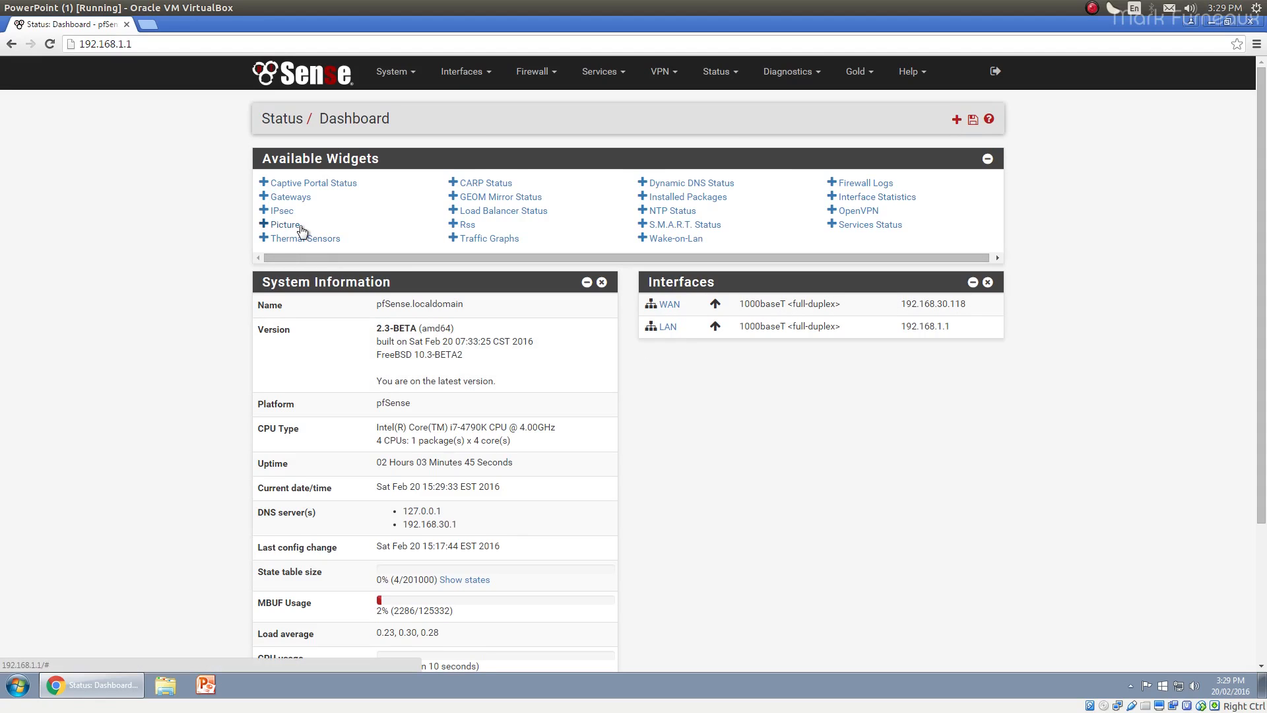
{"action": "scroll", "coordinate": [400, 210], "scroll_direction": "down", "scroll_amount": 1}
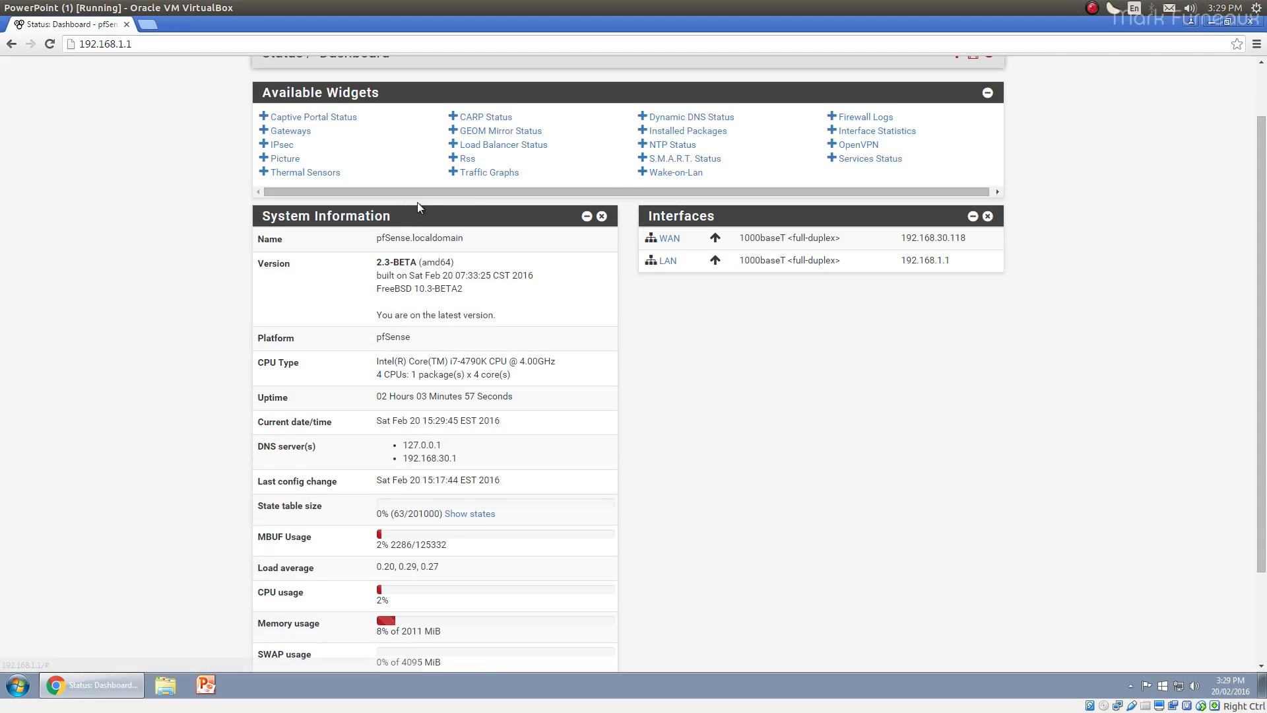
{"action": "left_click", "coordinate": [669, 159]}
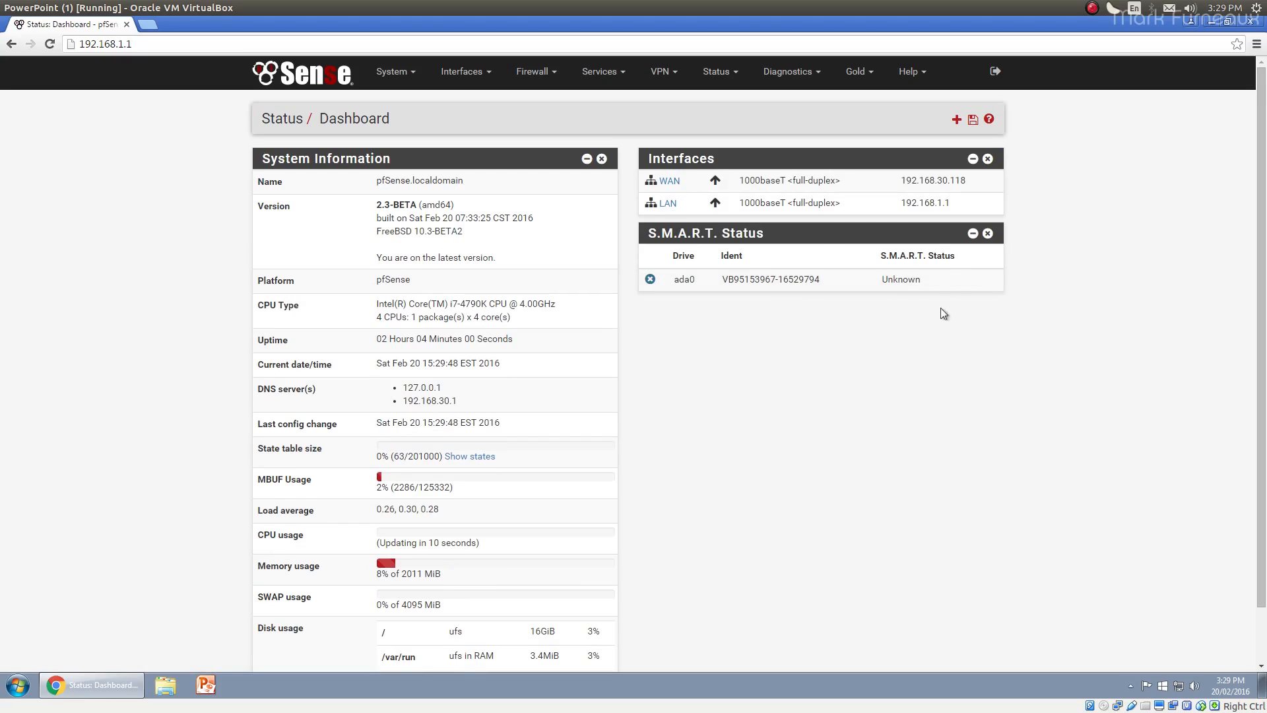
Collapse and re-expand the S.M.A.R.T. Status widget, and remove it from the dashboard
{"action": "left_click", "coordinate": [973, 234]}
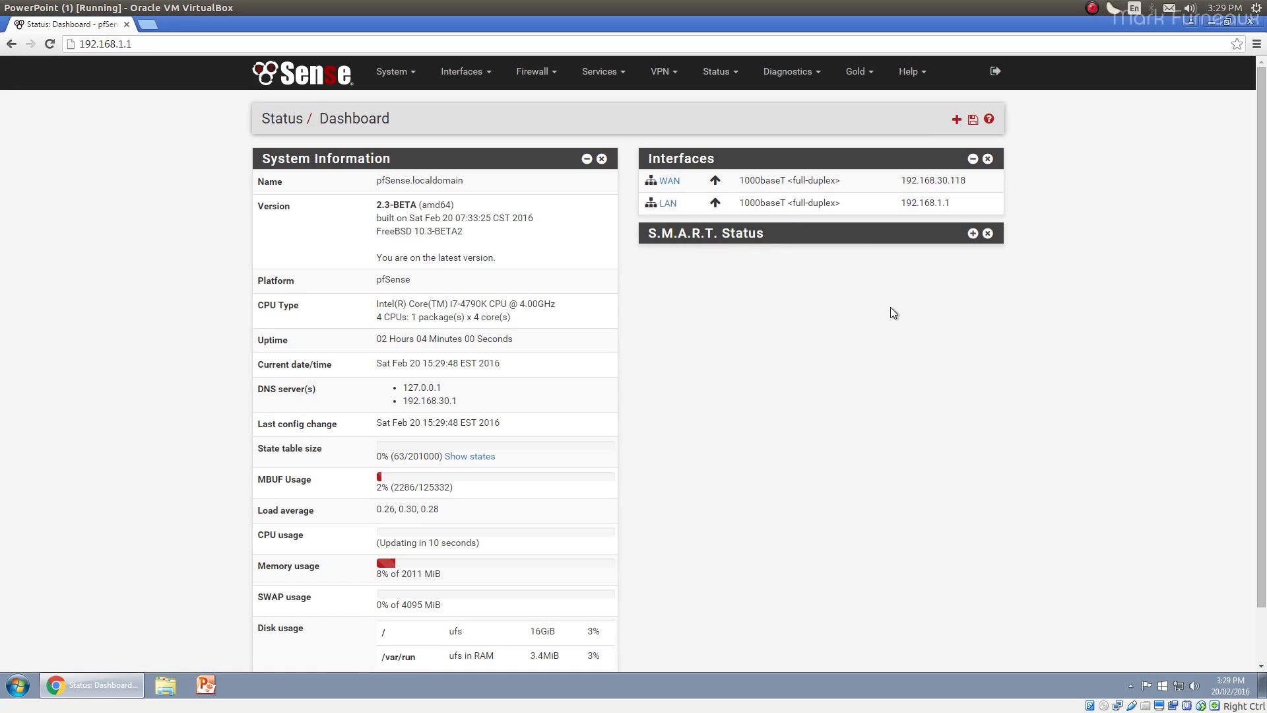
{"action": "left_click", "coordinate": [973, 234]}
{"action": "left_click", "coordinate": [987, 233]}
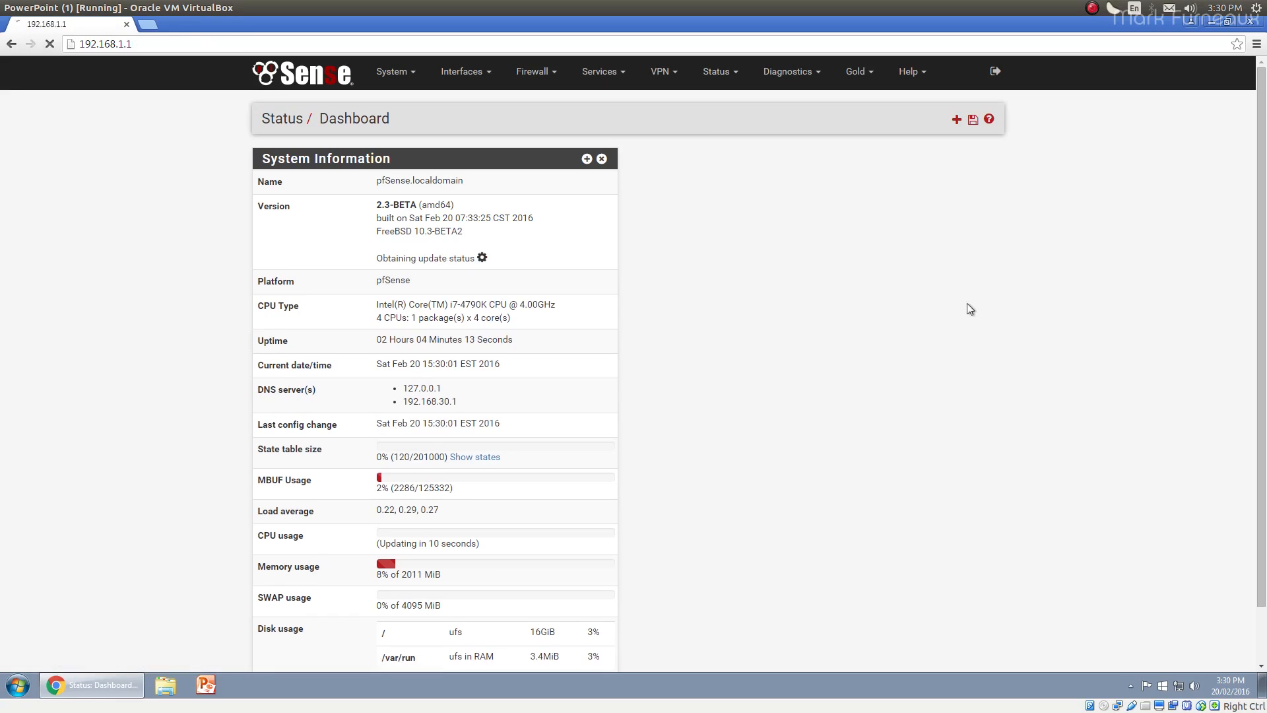
Add the Traffic Graphs widget, save its settings with the WAN graph shown and a refresh interval of 10, and save the dashboard layout
{"action": "left_click", "coordinate": [956, 120]}
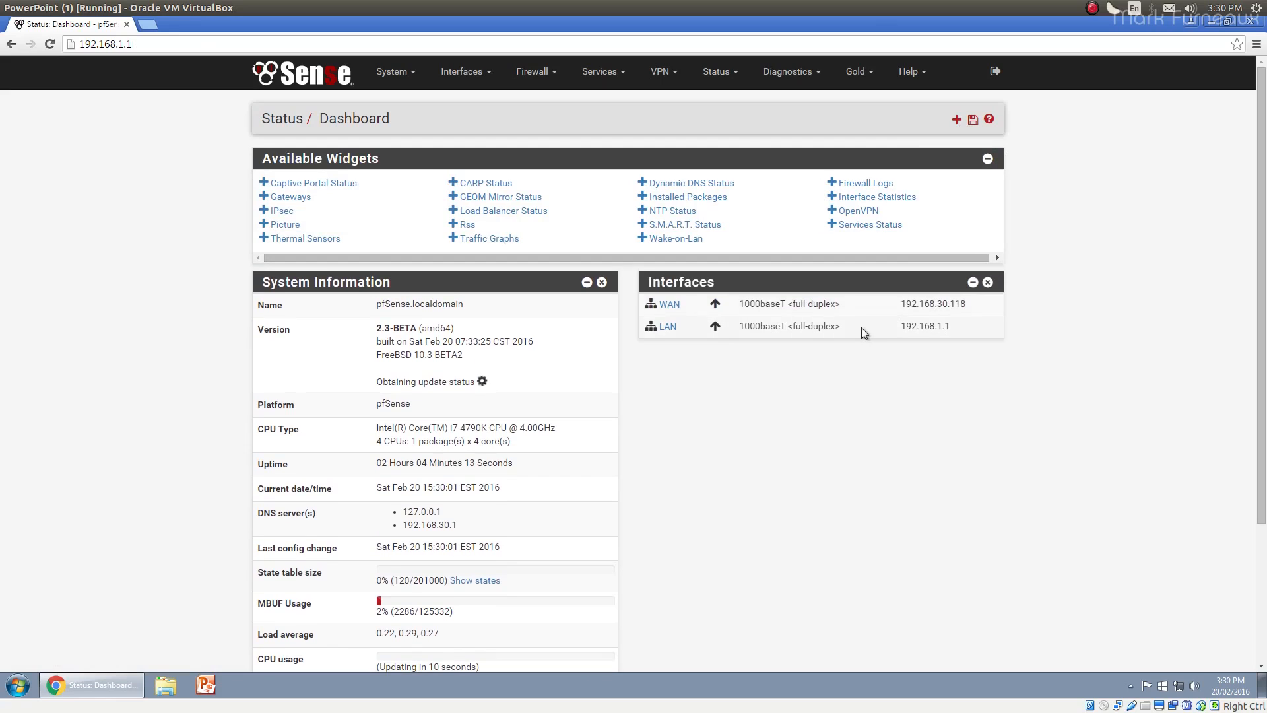
{"action": "left_click", "coordinate": [484, 239]}
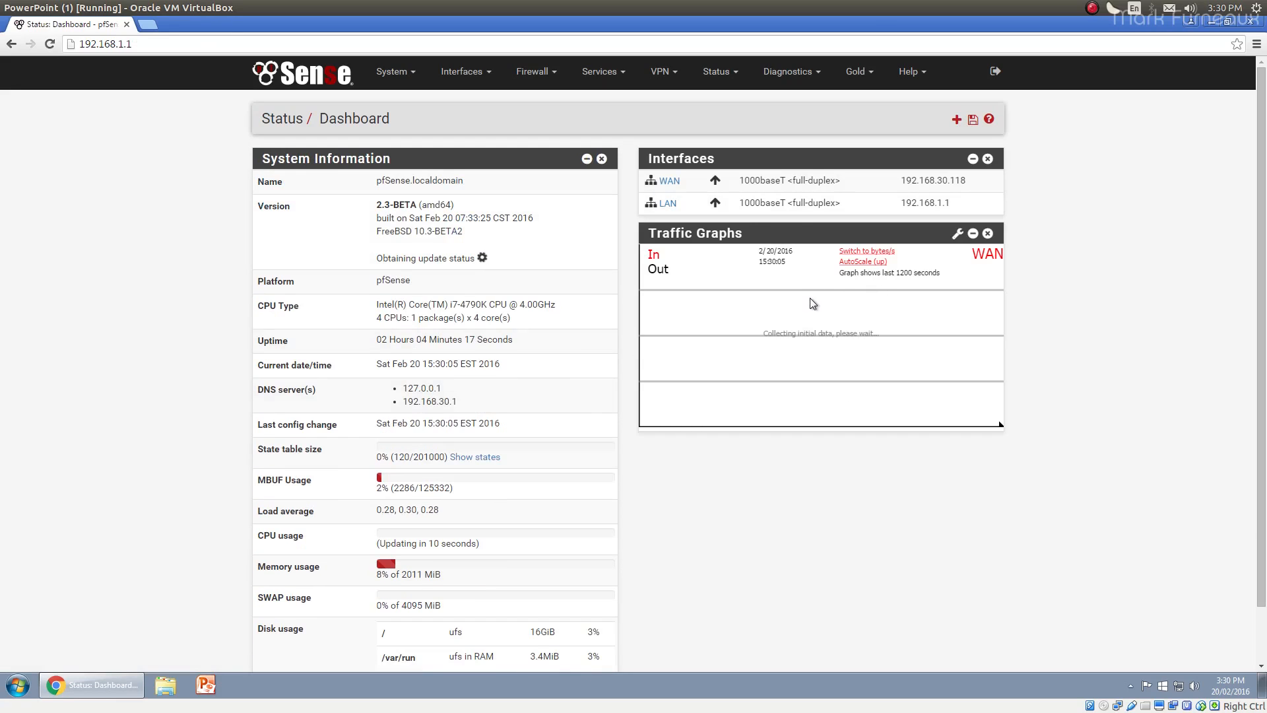
{"action": "left_click", "coordinate": [956, 236]}
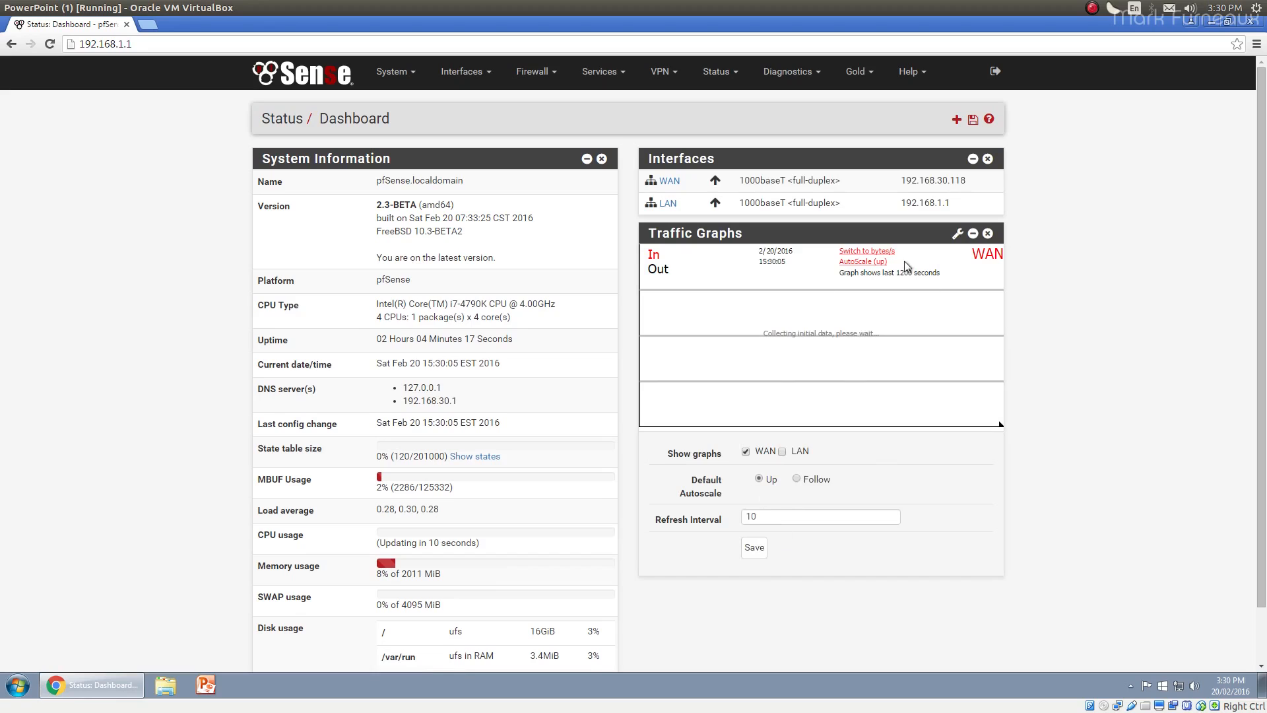
{"action": "left_click", "coordinate": [756, 548]}
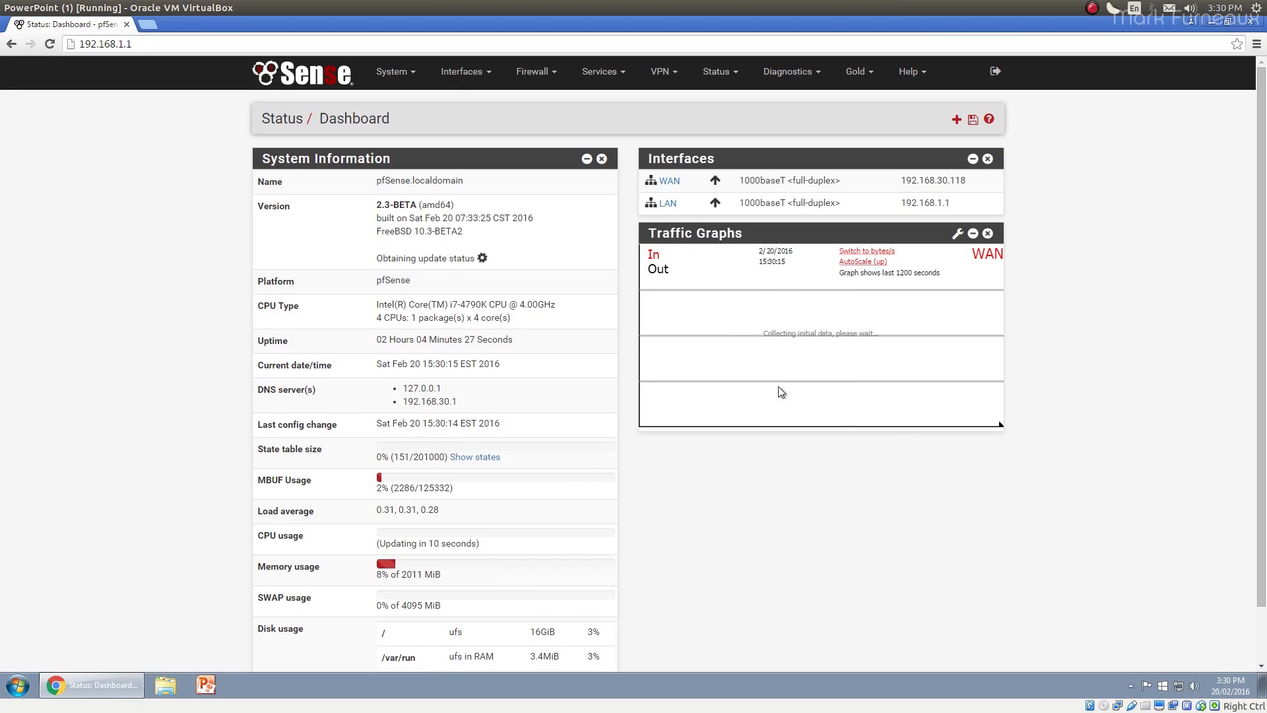
{"action": "left_click", "coordinate": [973, 118]}
Try out the Thermal Sensors widget on the dashboard and remove it again
{"action": "left_click", "coordinate": [957, 120]}
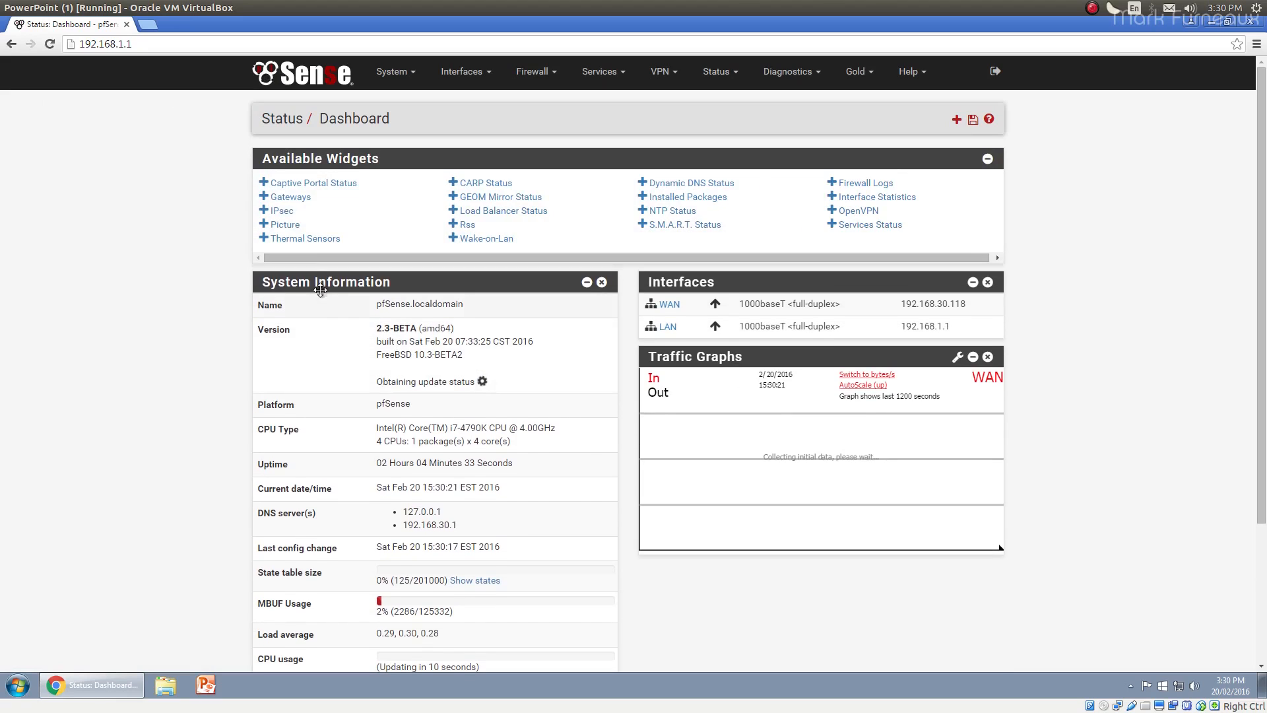
{"action": "left_click", "coordinate": [295, 240]}
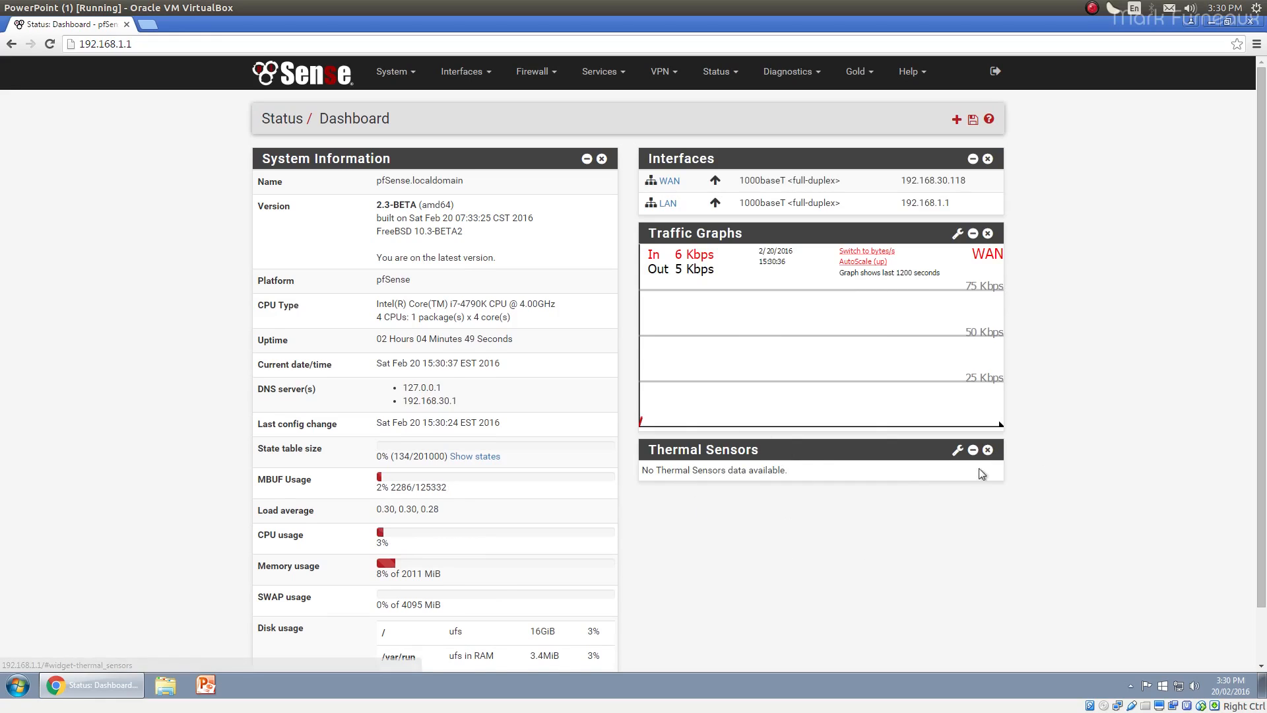
{"action": "left_click", "coordinate": [987, 450]}
Add the Gateways widget to the dashboard, save the layout and check the WAN_DHCP gateway's status
{"action": "left_click", "coordinate": [956, 118]}
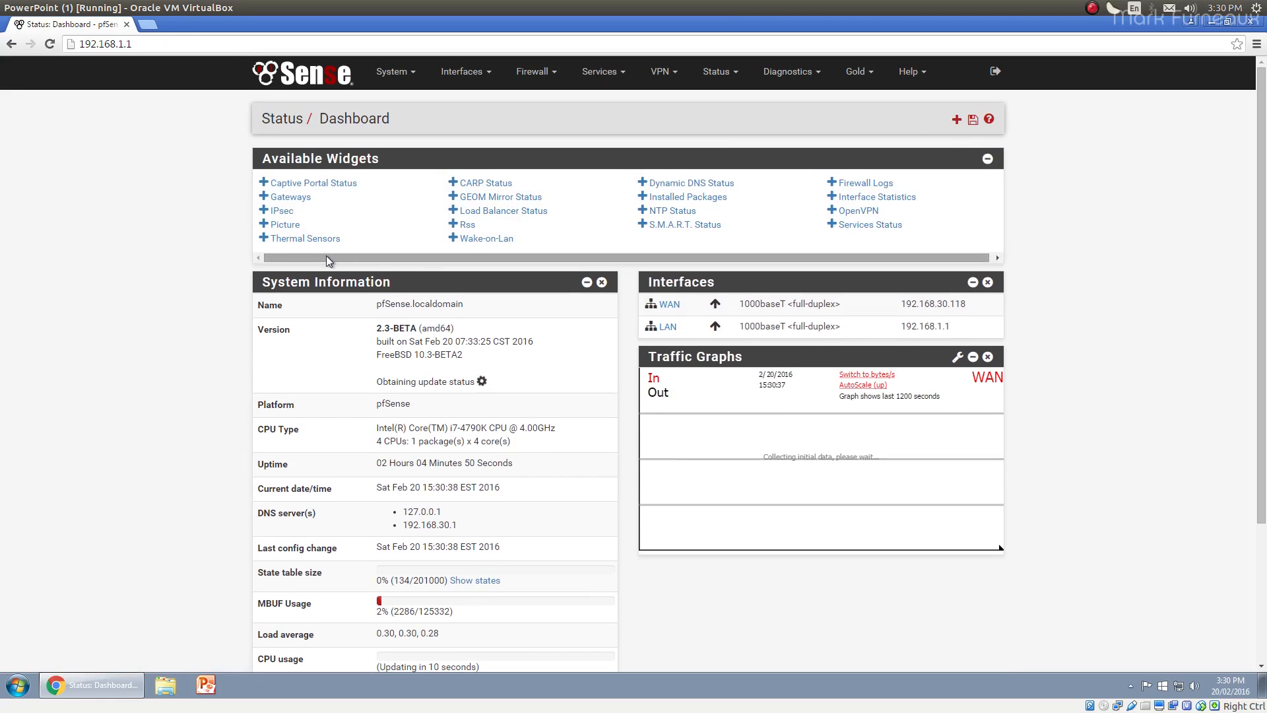
{"action": "left_click", "coordinate": [291, 198]}
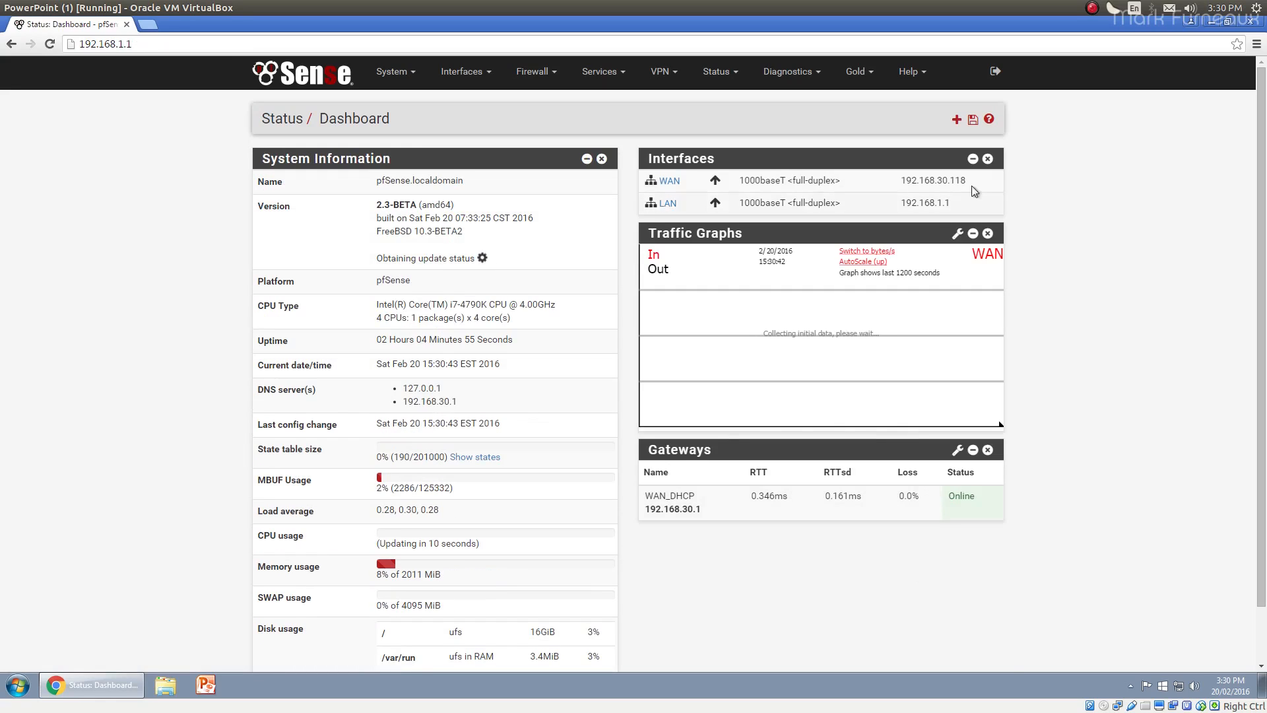
{"action": "scroll", "coordinate": [844, 586], "scroll_direction": "down", "scroll_amount": 1}
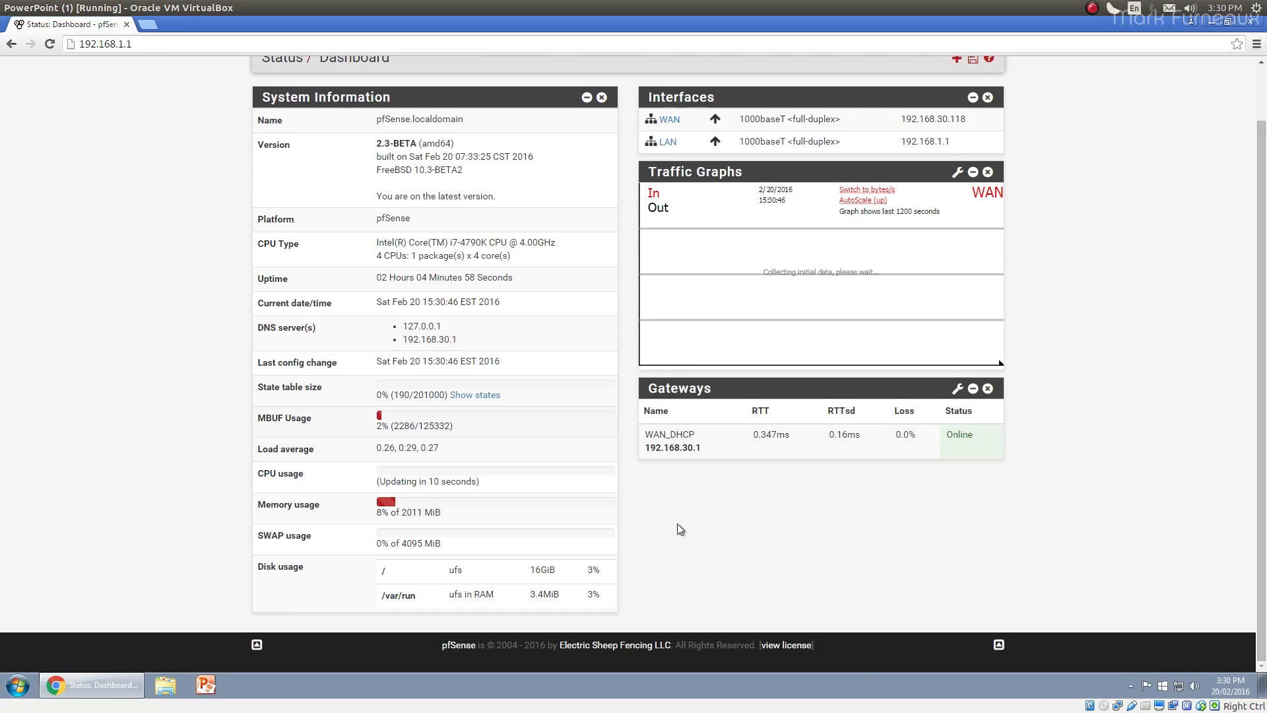
{"action": "double_click", "coordinate": [964, 434]}
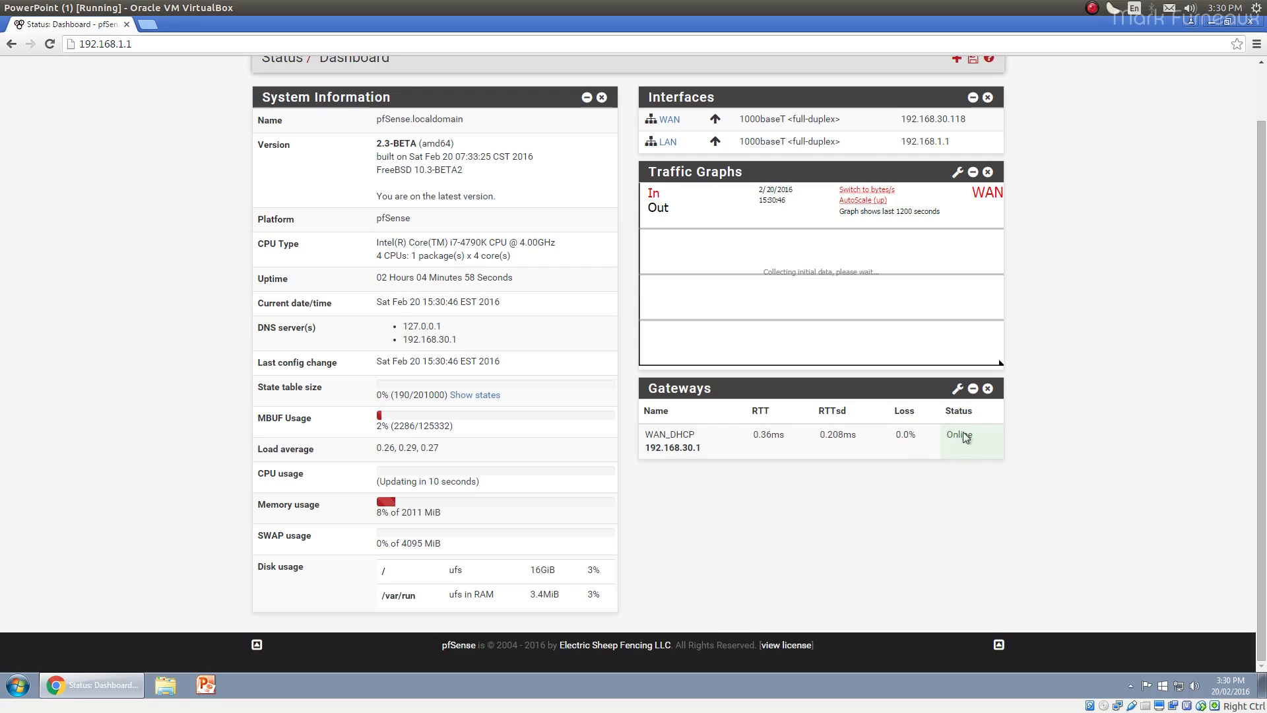
Add the Interface Statistics widget to the dashboard and save the layout
{"action": "scroll", "coordinate": [786, 512], "scroll_direction": "up", "scroll_amount": 1}
{"action": "left_click", "coordinate": [956, 119]}
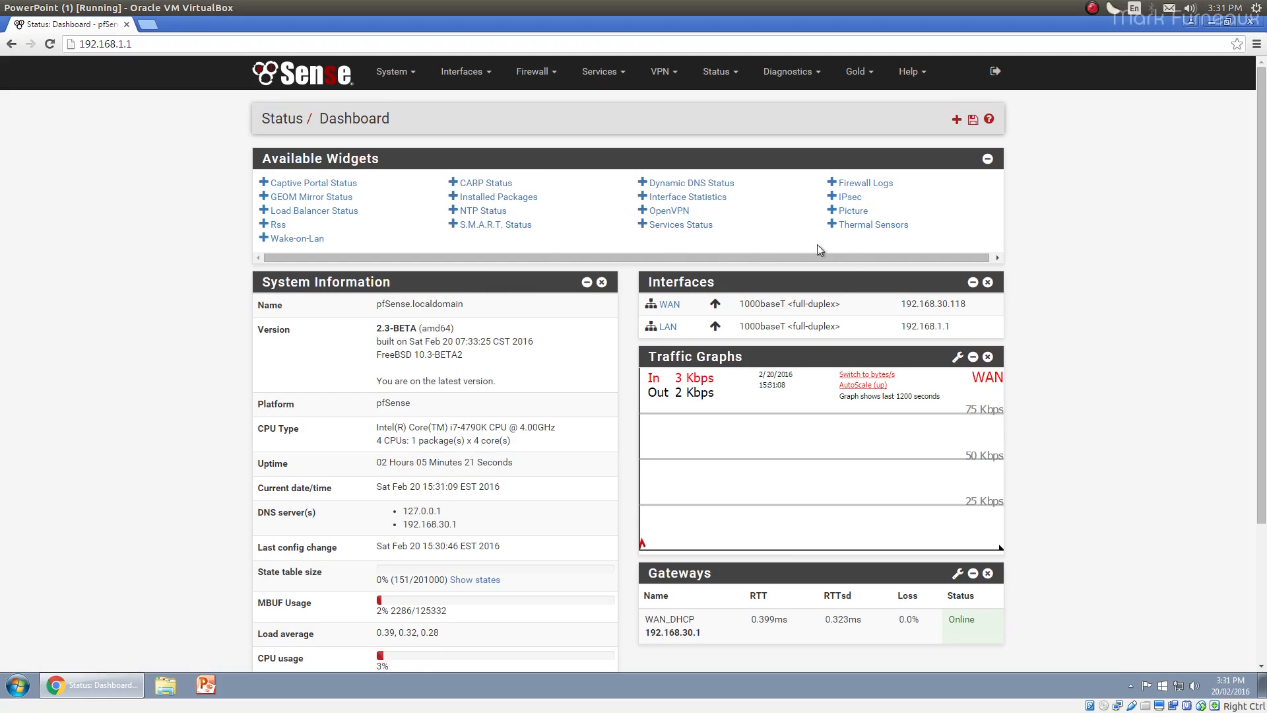
{"action": "left_click", "coordinate": [687, 198]}
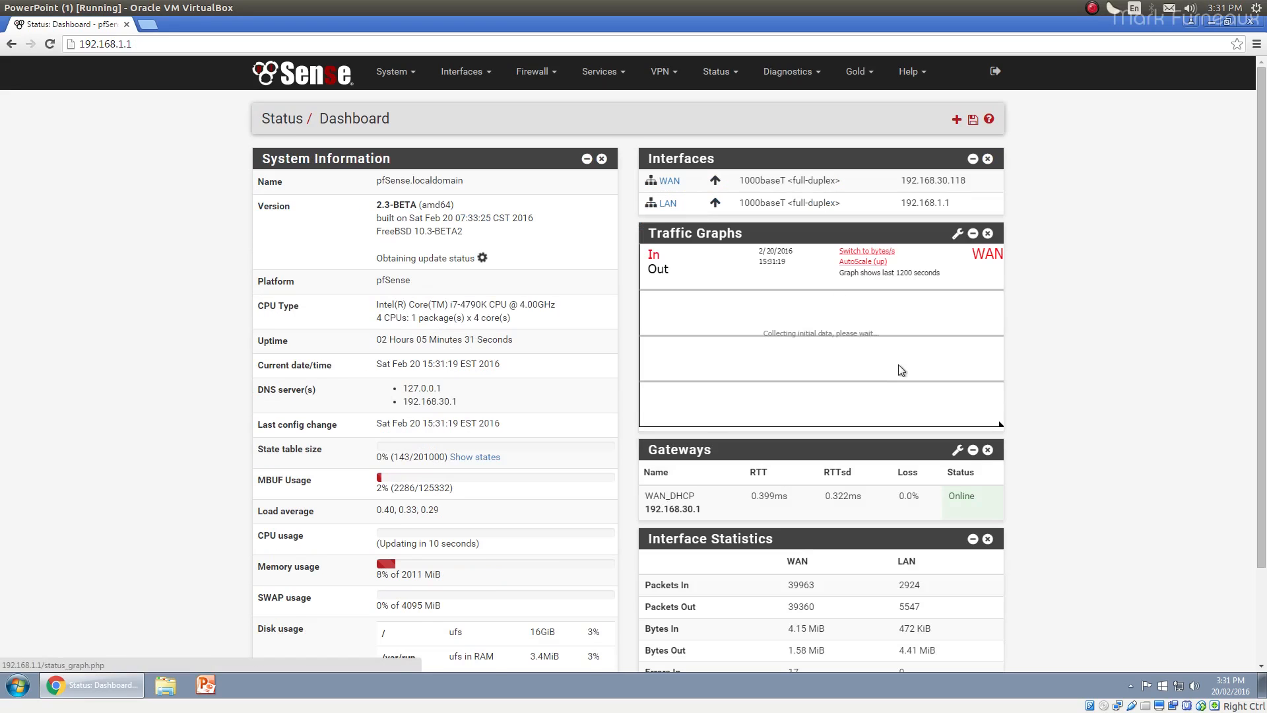
{"action": "scroll", "coordinate": [890, 358], "scroll_direction": "down", "scroll_amount": 3}
{"action": "scroll", "coordinate": [945, 215], "scroll_direction": "up", "scroll_amount": 2}
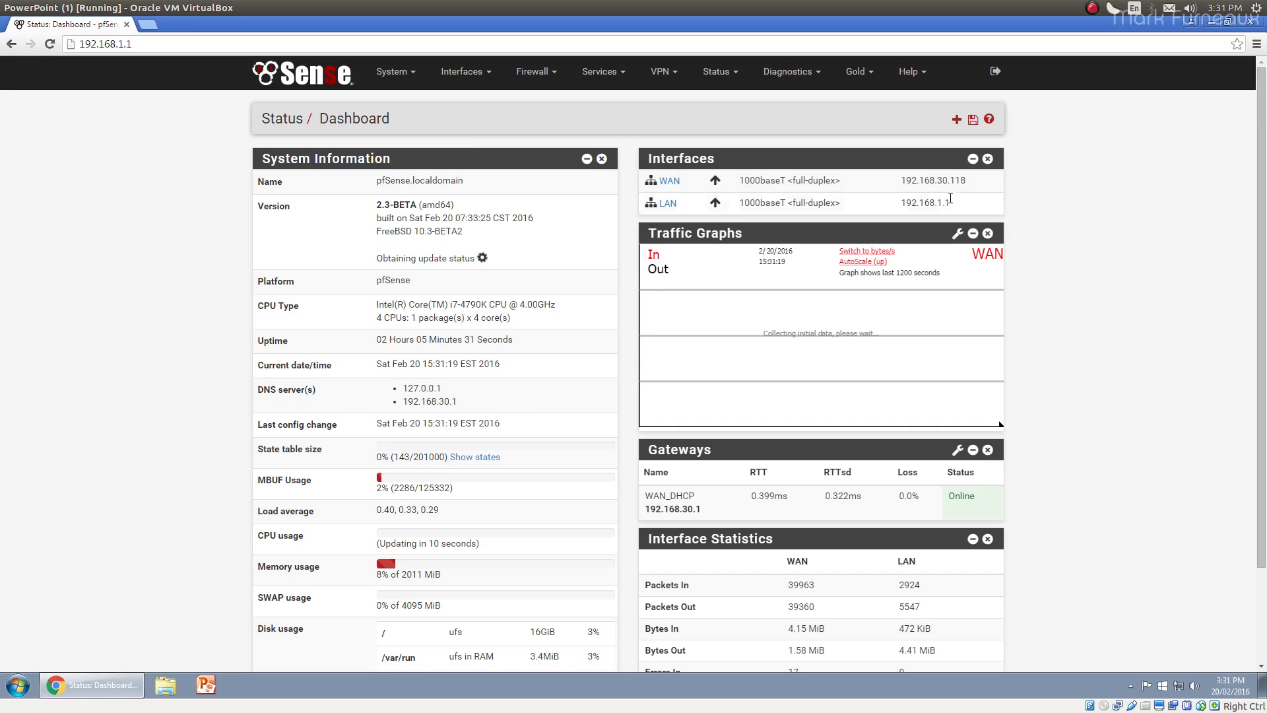
{"action": "scroll", "coordinate": [1032, 483], "scroll_direction": "down", "scroll_amount": 2}
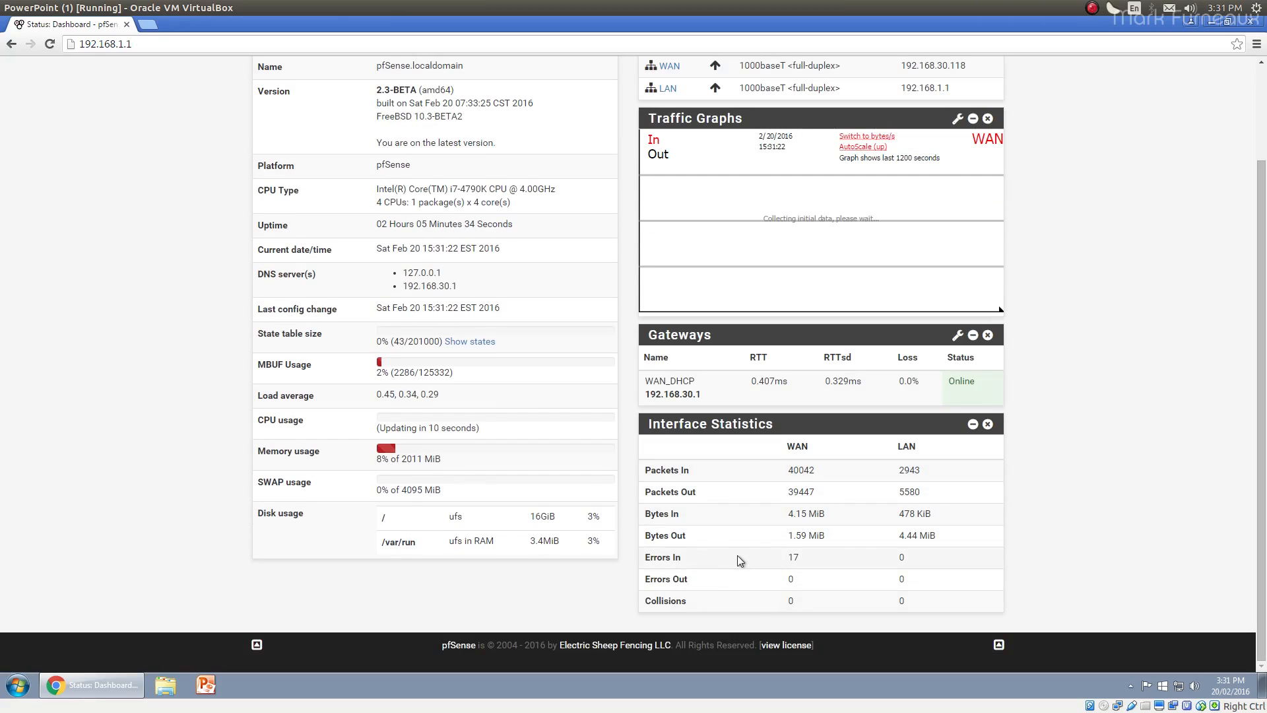
Examine the WAN and LAN figures in the Interface Statistics widget, especially the WAN Errors In count
{"action": "left_click_drag", "start_coordinate": [787, 558], "coordinate": [808, 559]}
{"action": "left_click_drag", "start_coordinate": [785, 446], "coordinate": [834, 441]}
{"action": "double_click", "coordinate": [818, 554]}
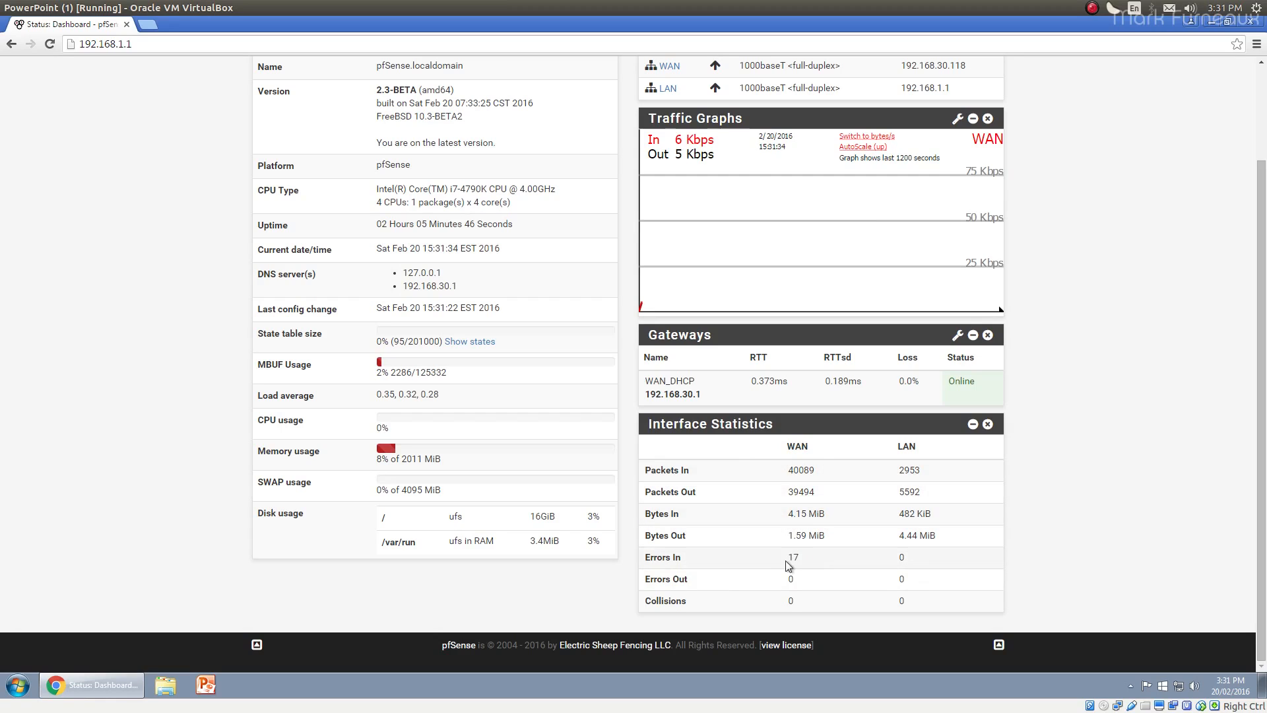
{"action": "left_click_drag", "start_coordinate": [785, 446], "coordinate": [850, 604]}
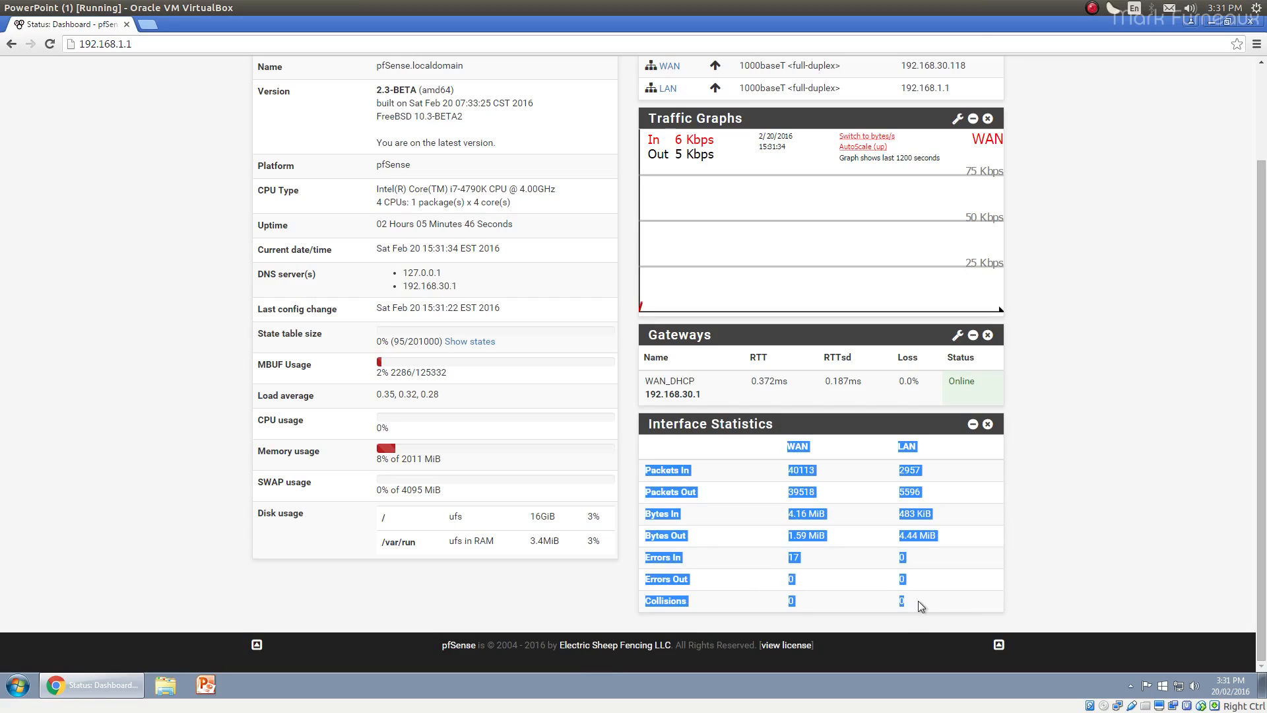
{"action": "left_click", "coordinate": [882, 563]}
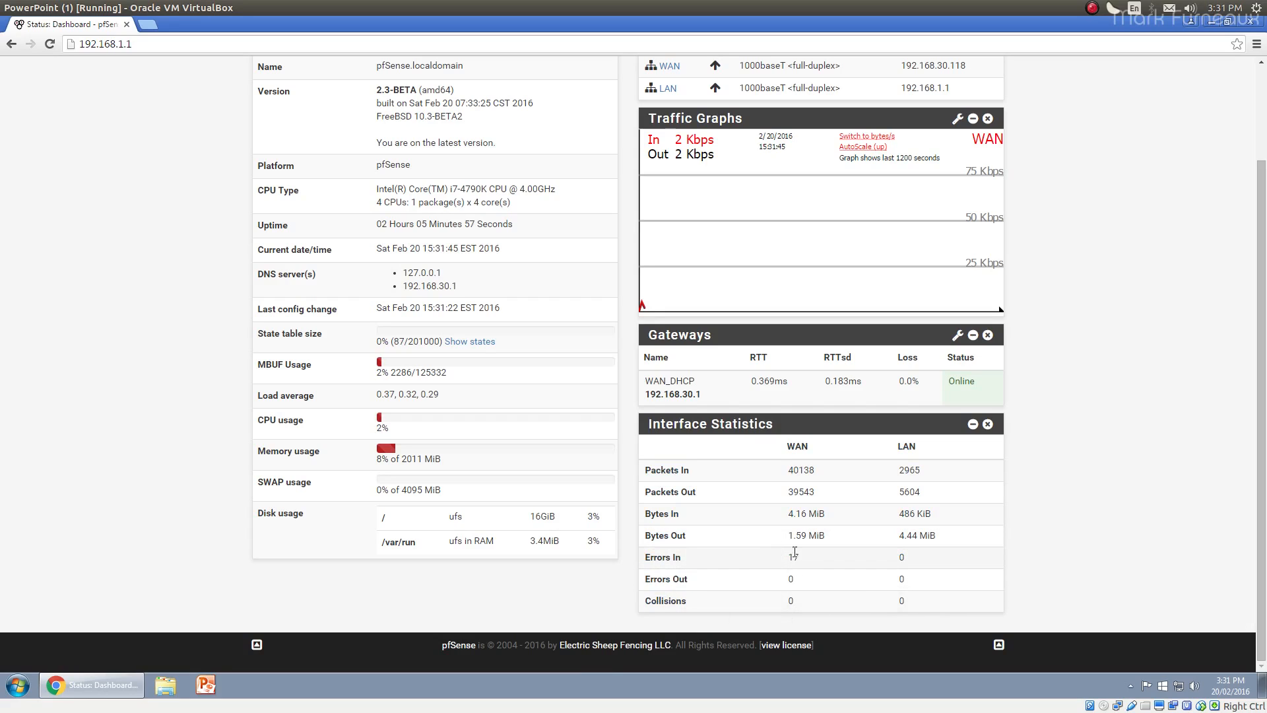
{"action": "left_click_drag", "start_coordinate": [791, 557], "coordinate": [805, 557]}
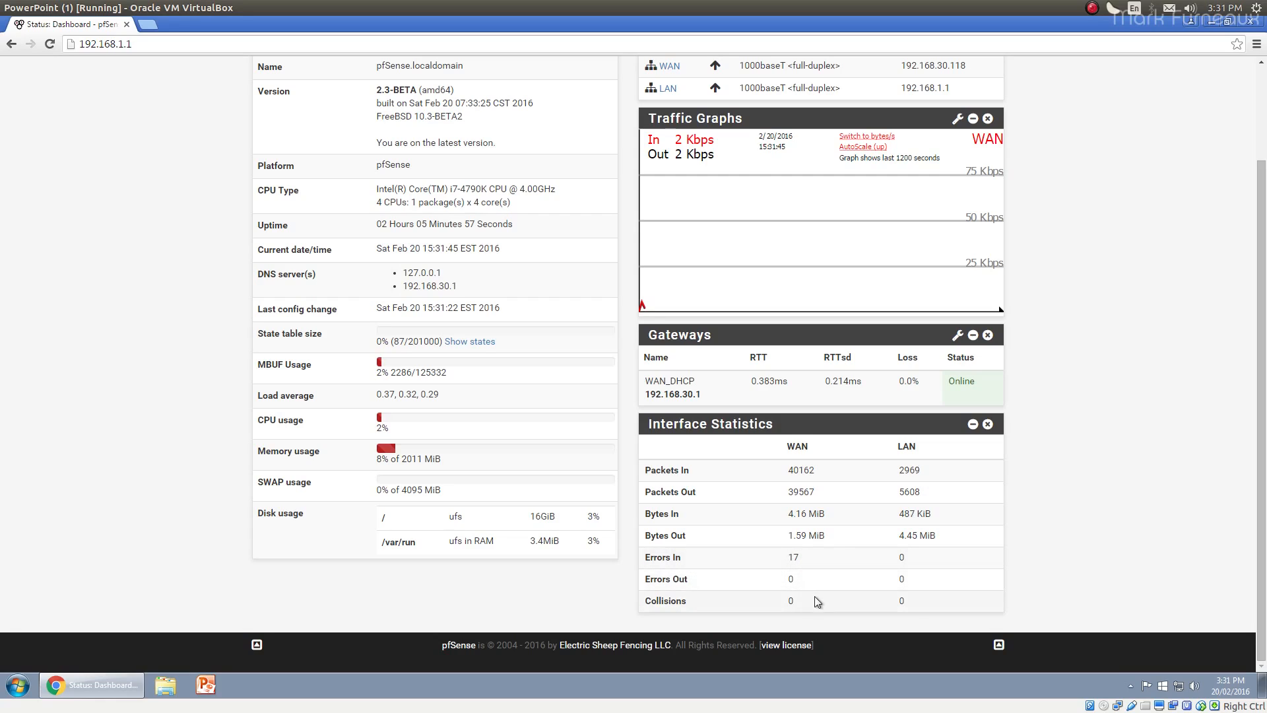
{"action": "double_click", "coordinate": [794, 559]}
{"action": "left_click", "coordinate": [809, 558]}
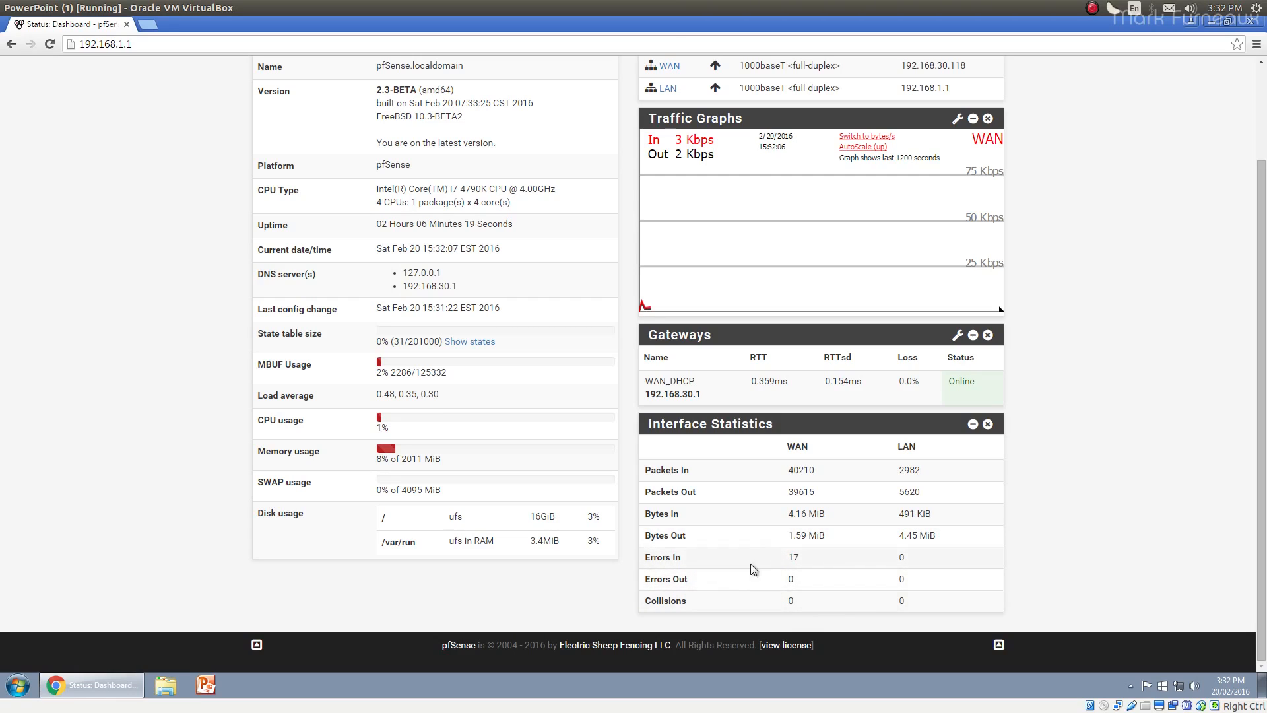
{"action": "scroll", "coordinate": [822, 560], "scroll_direction": "up", "scroll_amount": 1}
{"action": "scroll", "coordinate": [726, 493], "scroll_direction": "down", "scroll_amount": 1}
{"action": "scroll", "coordinate": [829, 549], "scroll_direction": "up", "scroll_amount": 2}
{"action": "left_click", "coordinate": [721, 73]}
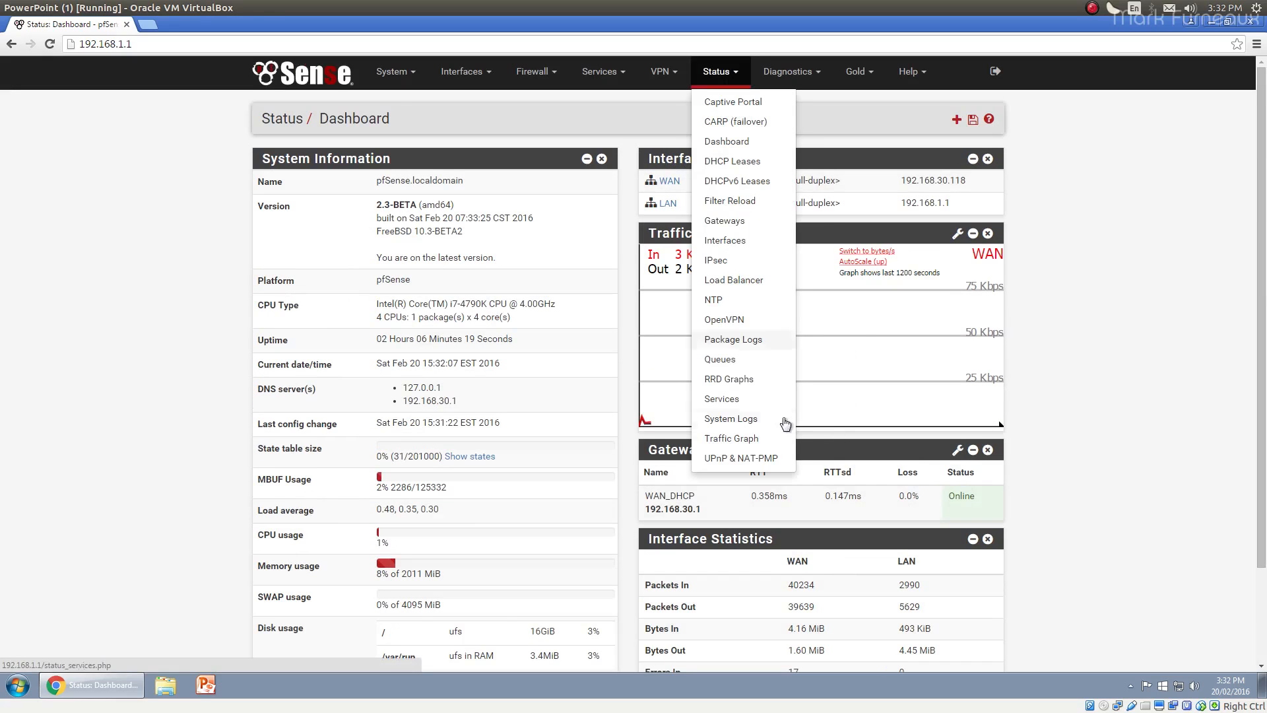
{"action": "left_click", "coordinate": [1009, 408]}
{"action": "scroll", "coordinate": [924, 473], "scroll_direction": "down", "scroll_amount": 2}
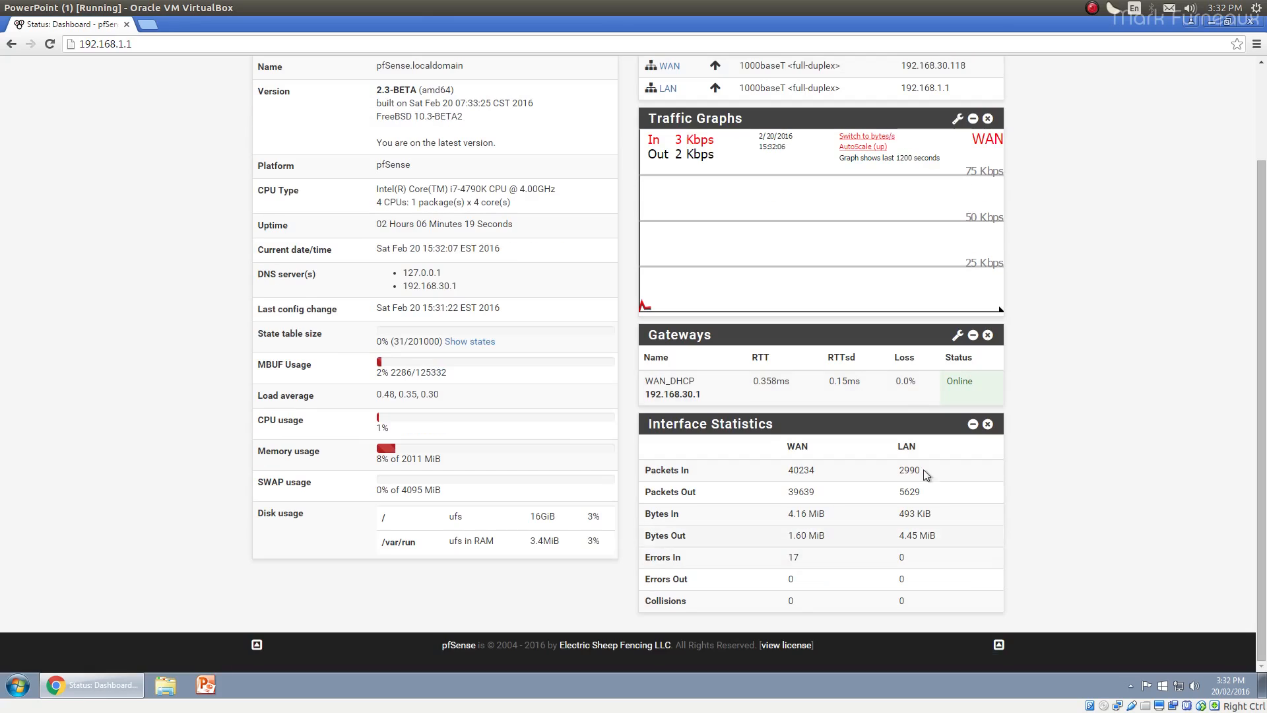
{"action": "scroll", "coordinate": [765, 554], "scroll_direction": "up", "scroll_amount": 2}
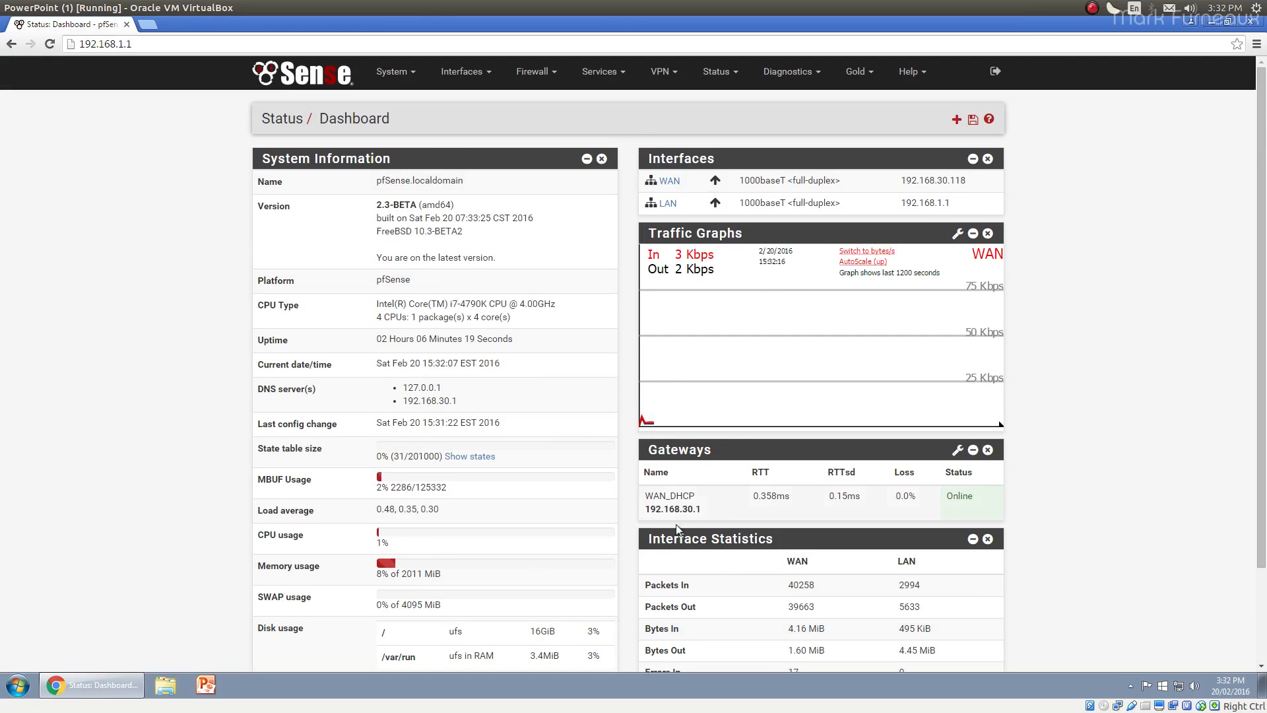
{"action": "scroll", "coordinate": [663, 568], "scroll_direction": "down", "scroll_amount": 2}
{"action": "scroll", "coordinate": [662, 568], "scroll_direction": "up", "scroll_amount": 2}
{"action": "scroll", "coordinate": [635, 549], "scroll_direction": "down", "scroll_amount": 2}
{"action": "scroll", "coordinate": [536, 232], "scroll_direction": "up", "scroll_amount": 2}
{"action": "scroll", "coordinate": [437, 477], "scroll_direction": "down", "scroll_amount": 2}
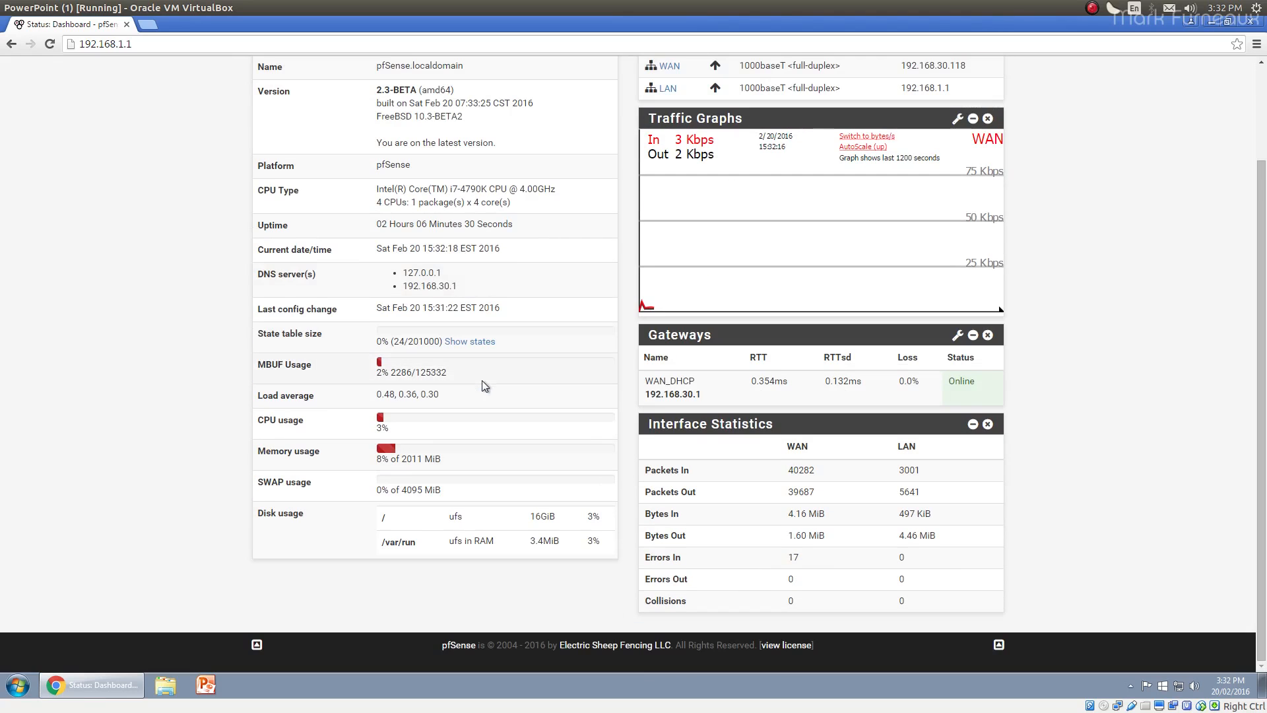
Review the System Information widget, in particular the state table size and MBUF usage
{"action": "scroll", "coordinate": [342, 476], "scroll_direction": "up", "scroll_amount": 2}
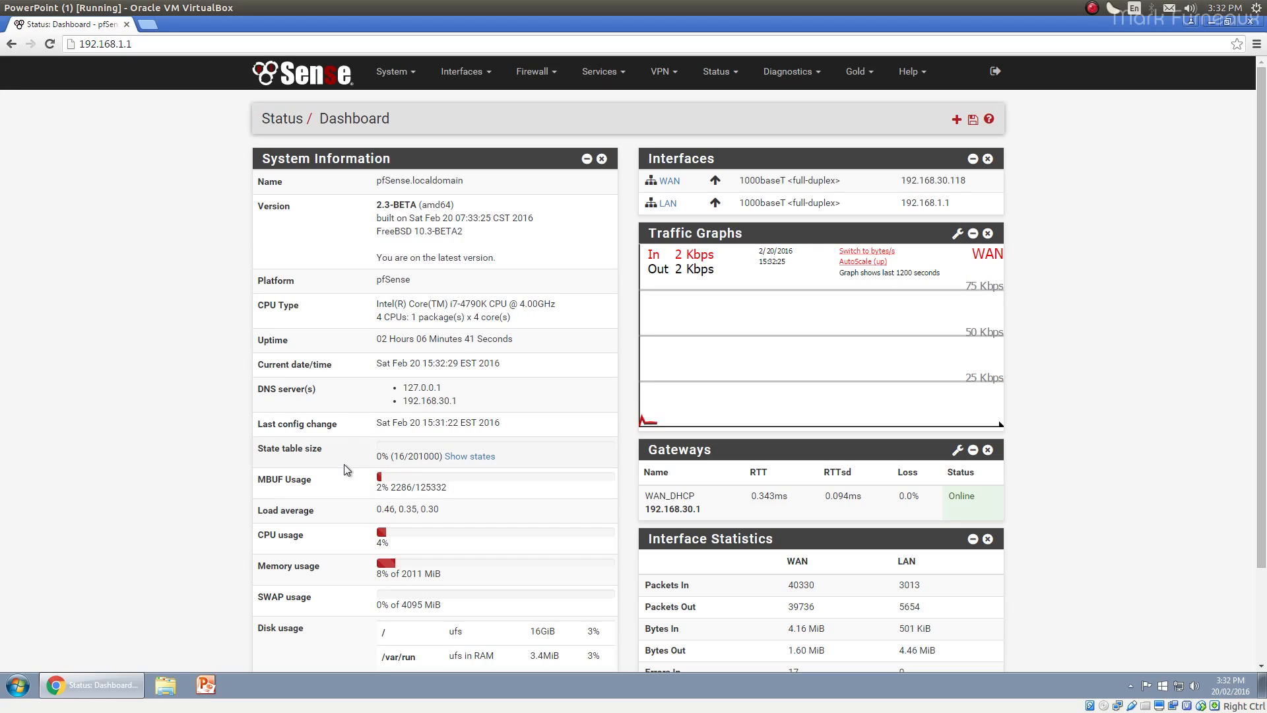
{"action": "scroll", "coordinate": [342, 455], "scroll_direction": "down", "scroll_amount": 1}
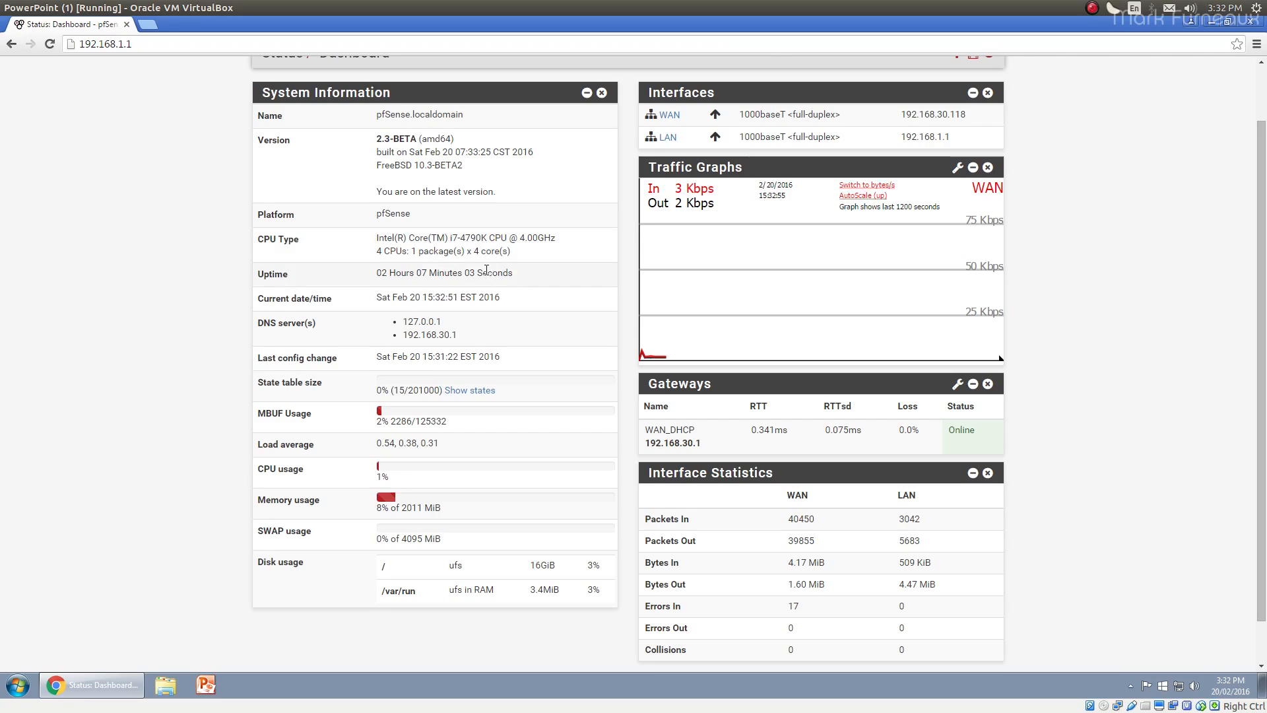
{"action": "scroll", "coordinate": [516, 269], "scroll_direction": "down", "scroll_amount": 1}
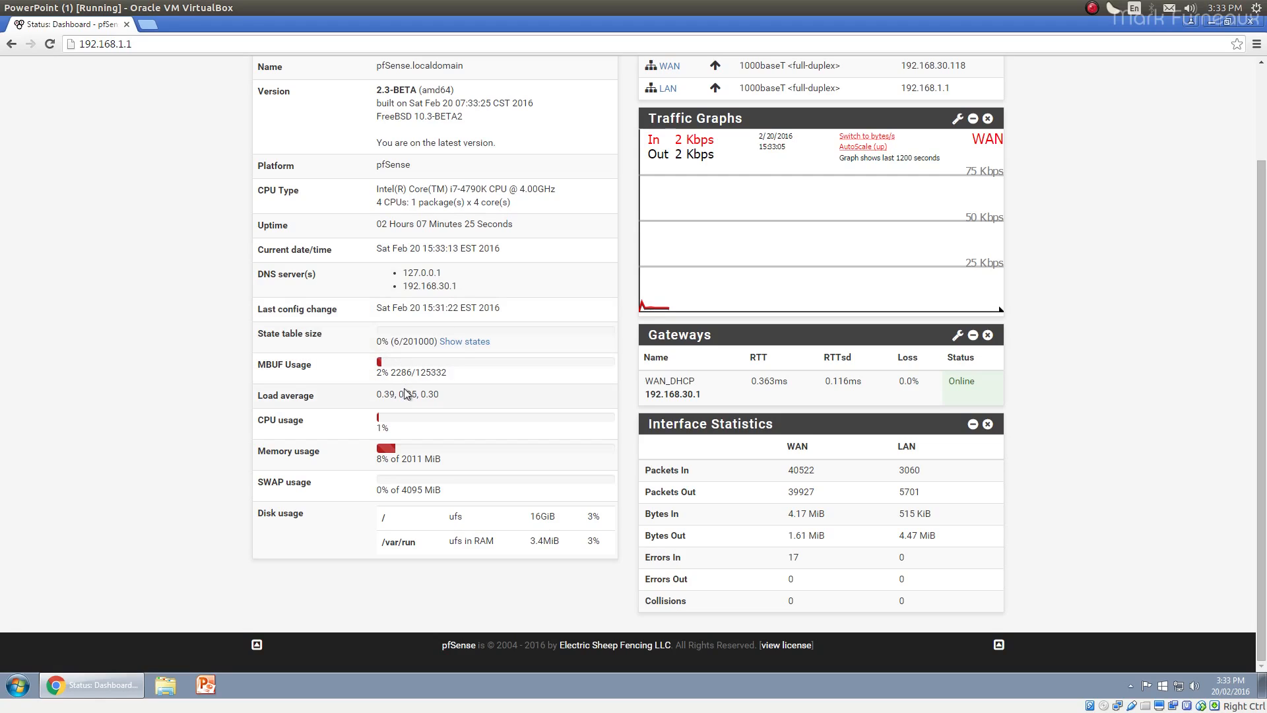
{"action": "double_click", "coordinate": [432, 342]}
{"action": "left_click", "coordinate": [222, 344]}
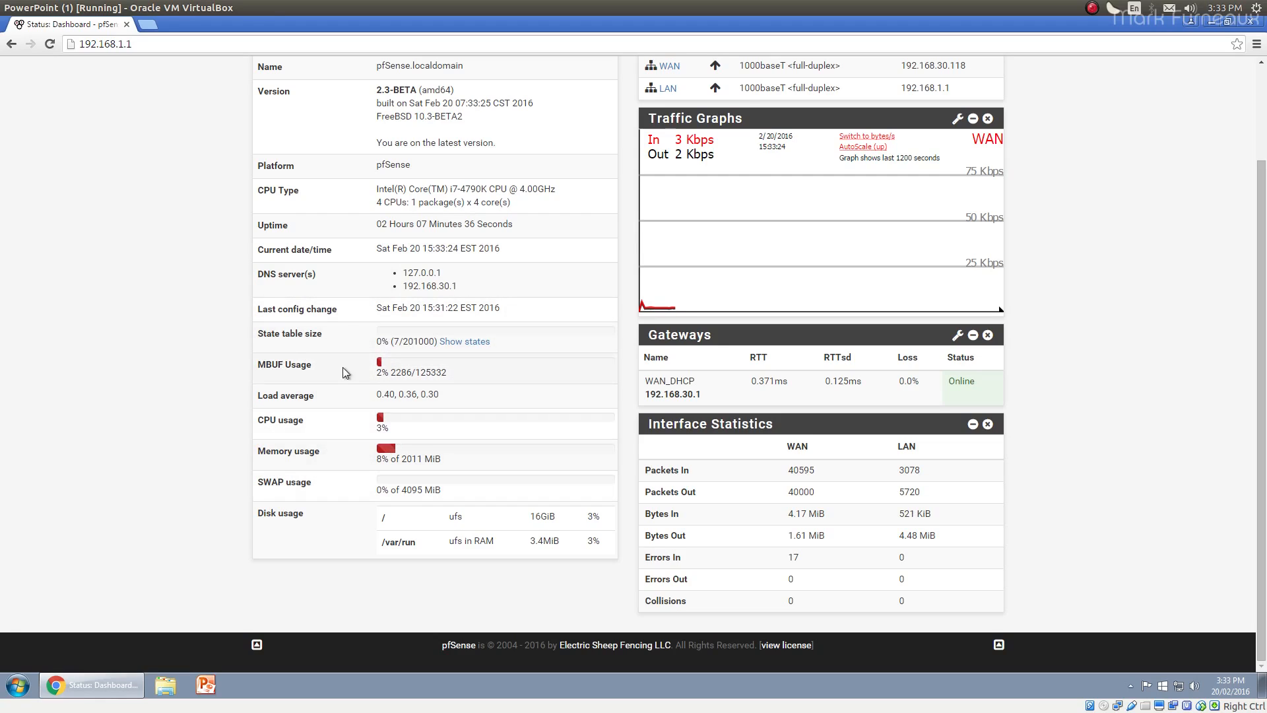
{"action": "left_click_drag", "start_coordinate": [261, 365], "coordinate": [316, 367]}
{"action": "left_click", "coordinate": [301, 368]}
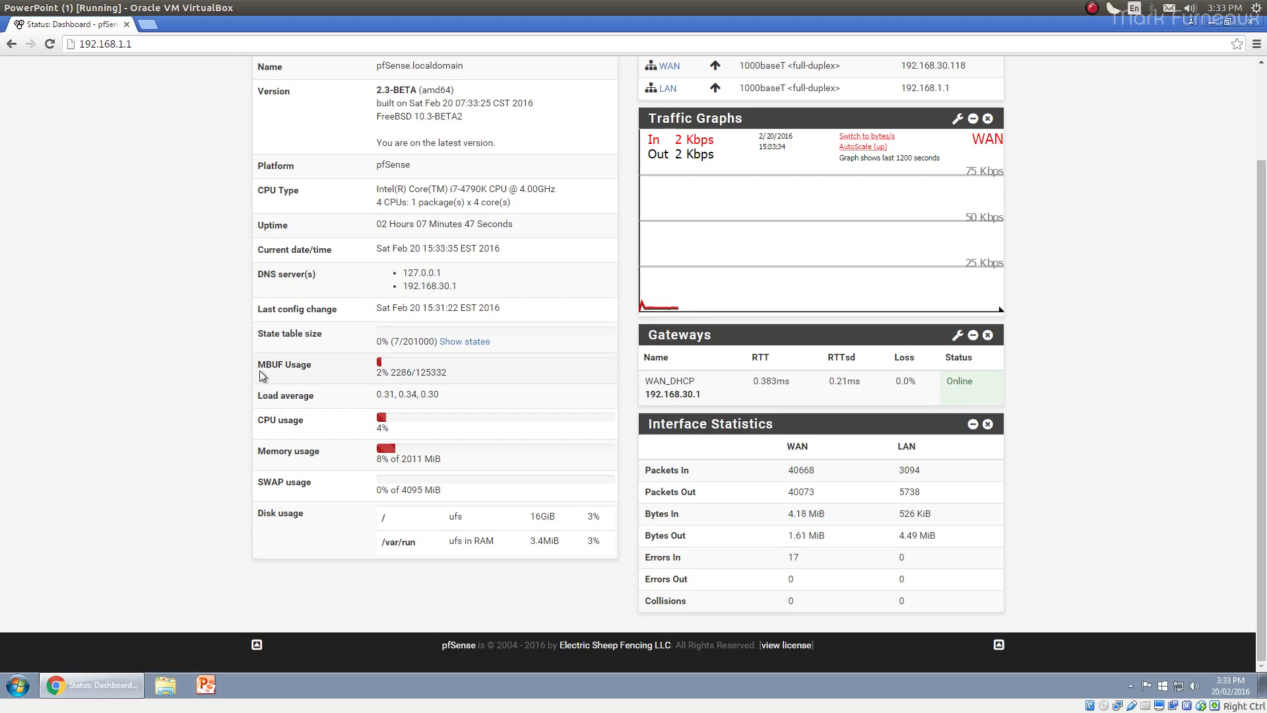
Examine the MBUF Usage entry in the System Information widget, focusing on the maximum number of MBUFs available
{"action": "left_click_drag", "start_coordinate": [457, 380], "coordinate": [419, 367]}
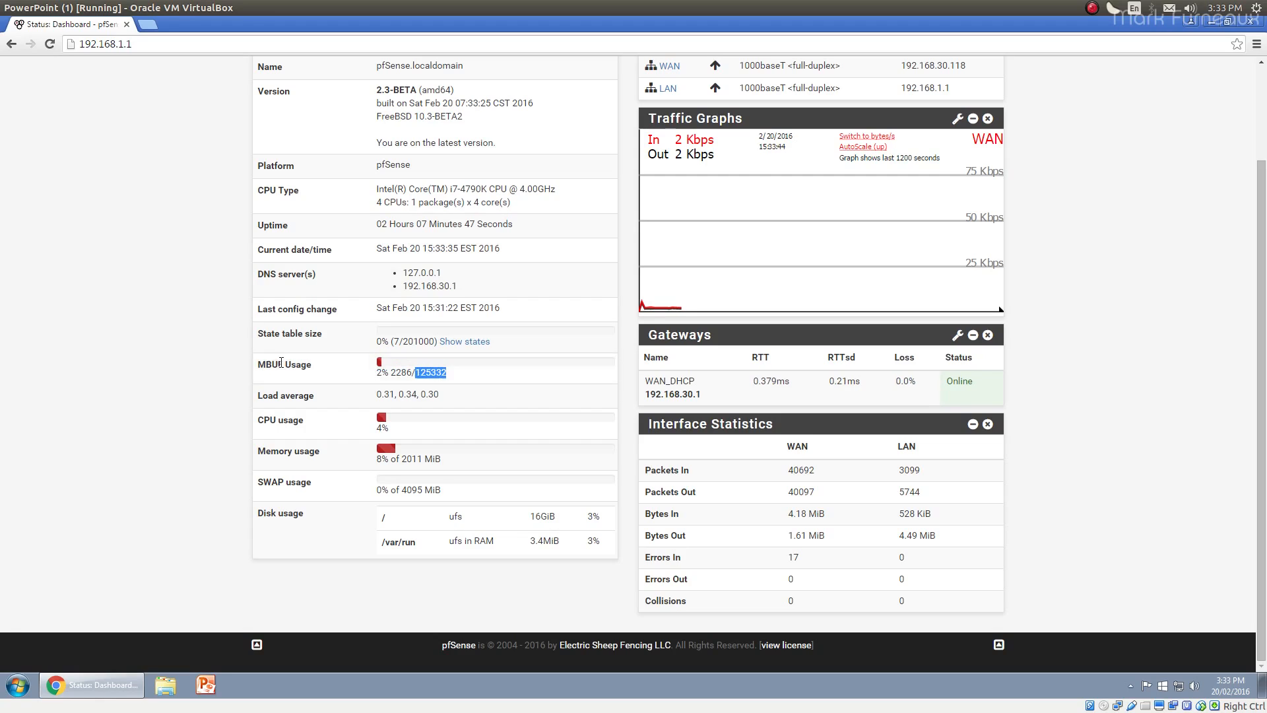
{"action": "left_click", "coordinate": [461, 371]}
{"action": "left_click_drag", "start_coordinate": [415, 372], "coordinate": [462, 374]}
{"action": "left_click", "coordinate": [462, 373]}
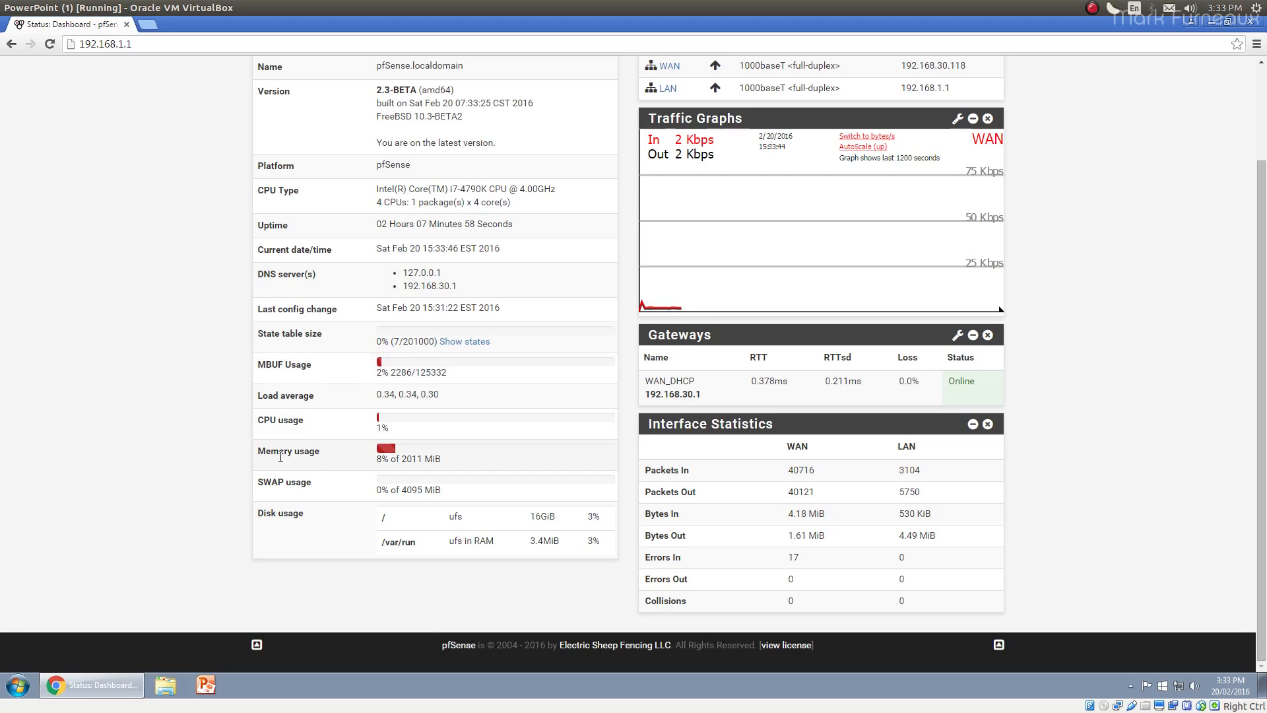
{"action": "left_click_drag", "start_coordinate": [250, 364], "coordinate": [324, 370]}
{"action": "left_click", "coordinate": [324, 370]}
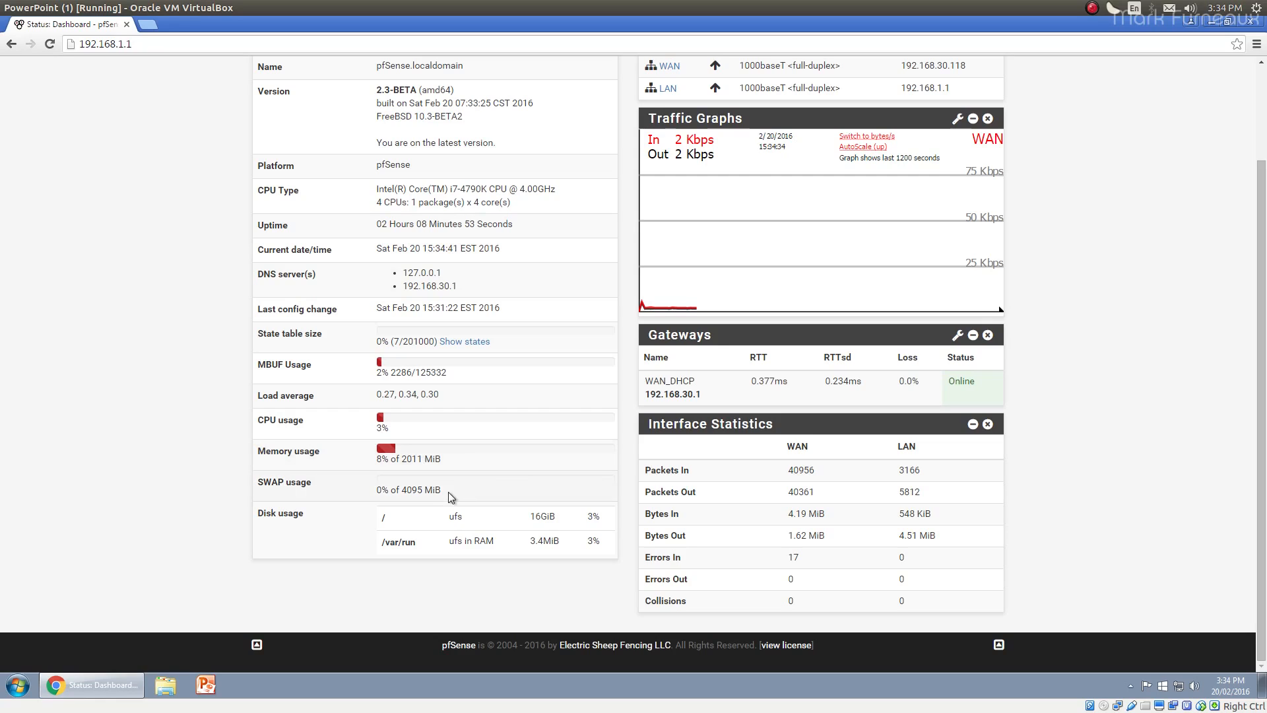
Check the SWAP usage and the root file system's size and used percentage in the System Information widget
{"action": "double_click", "coordinate": [290, 482]}
{"action": "left_click", "coordinate": [297, 482]}
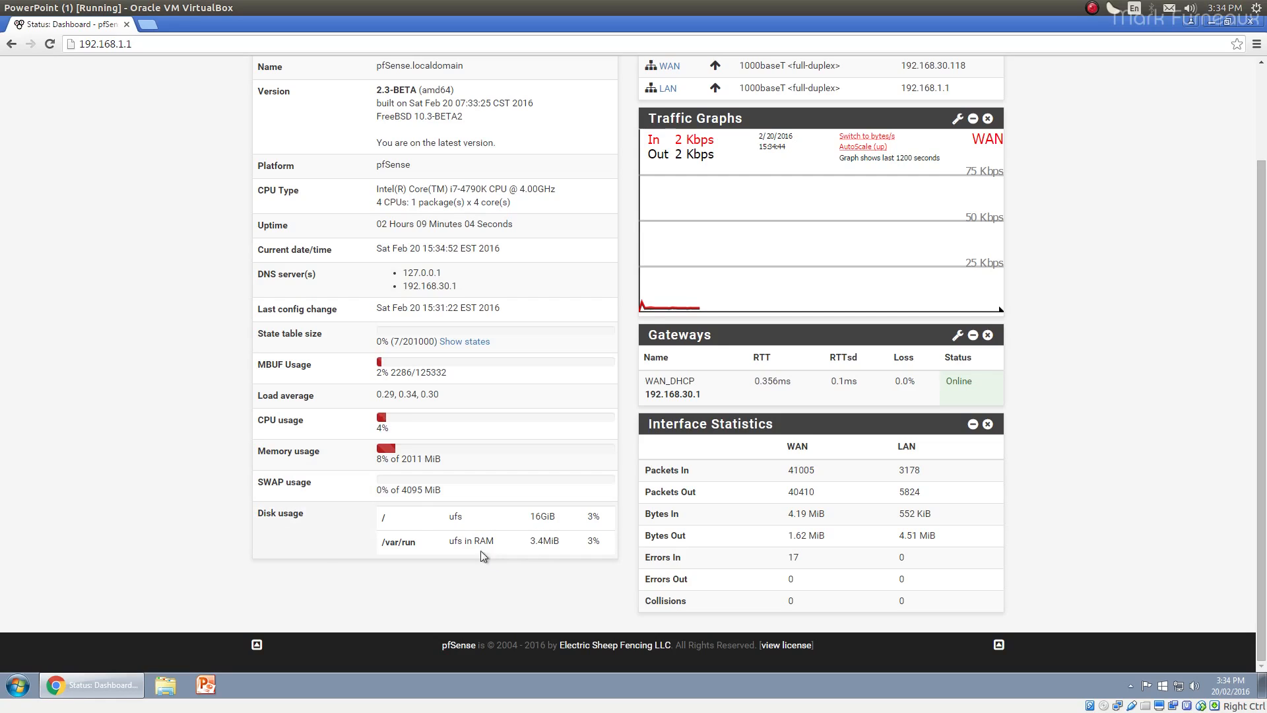
{"action": "left_click_drag", "start_coordinate": [562, 516], "coordinate": [532, 514]}
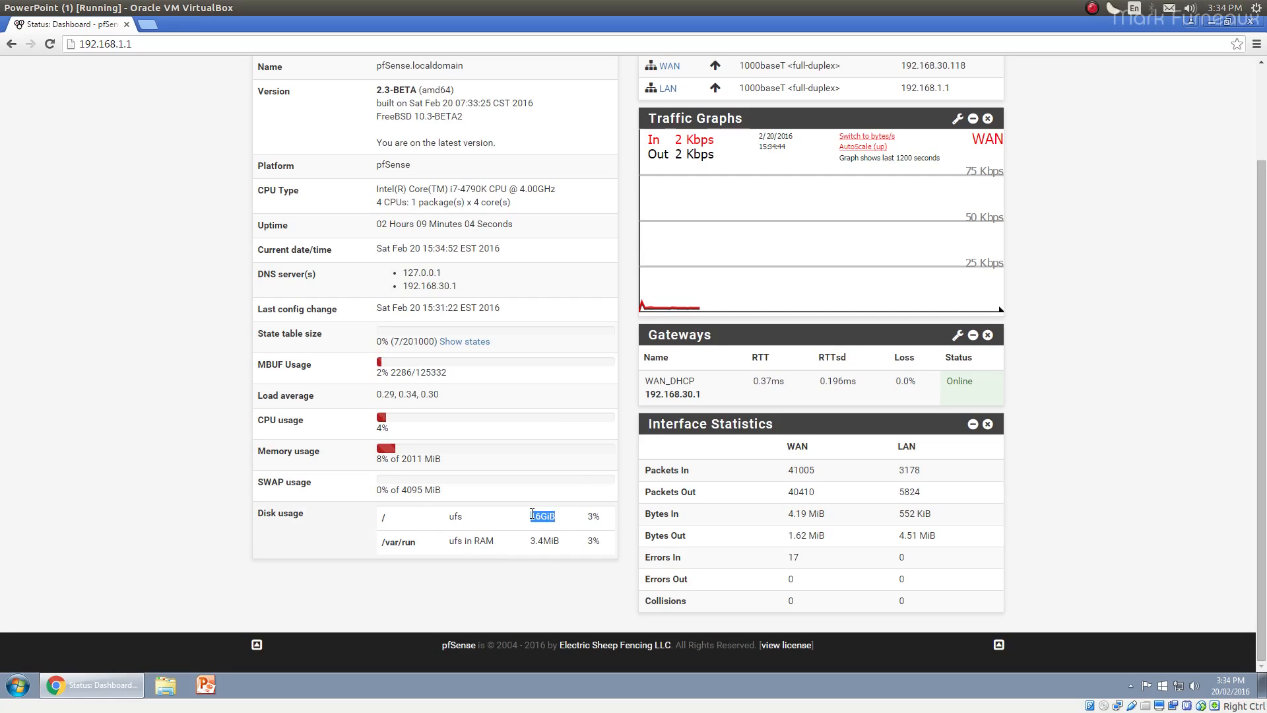
{"action": "left_click", "coordinate": [564, 521]}
{"action": "left_click_drag", "start_coordinate": [602, 516], "coordinate": [586, 516]}
{"action": "left_click", "coordinate": [589, 523]}
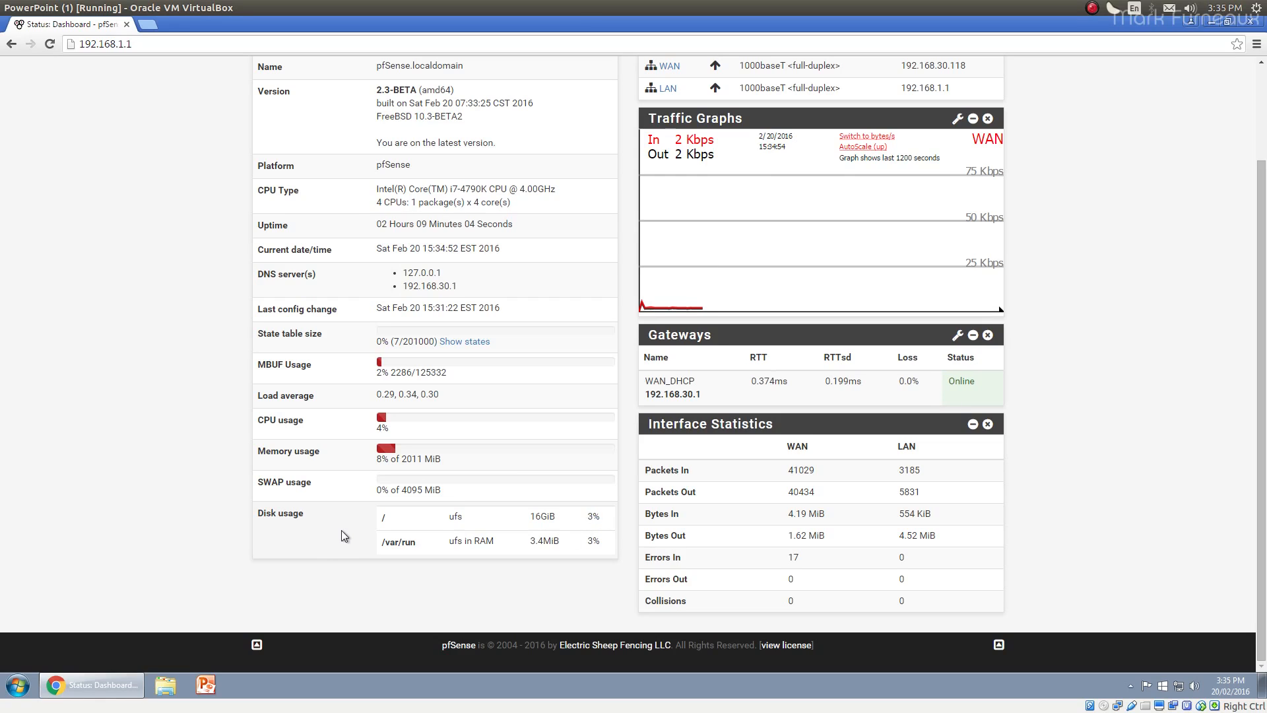
{"action": "scroll", "coordinate": [331, 533], "scroll_direction": "up", "scroll_amount": 2}
{"action": "scroll", "coordinate": [331, 533], "scroll_direction": "down", "scroll_amount": 2}
{"action": "scroll", "coordinate": [331, 533], "scroll_direction": "up", "scroll_amount": 2}
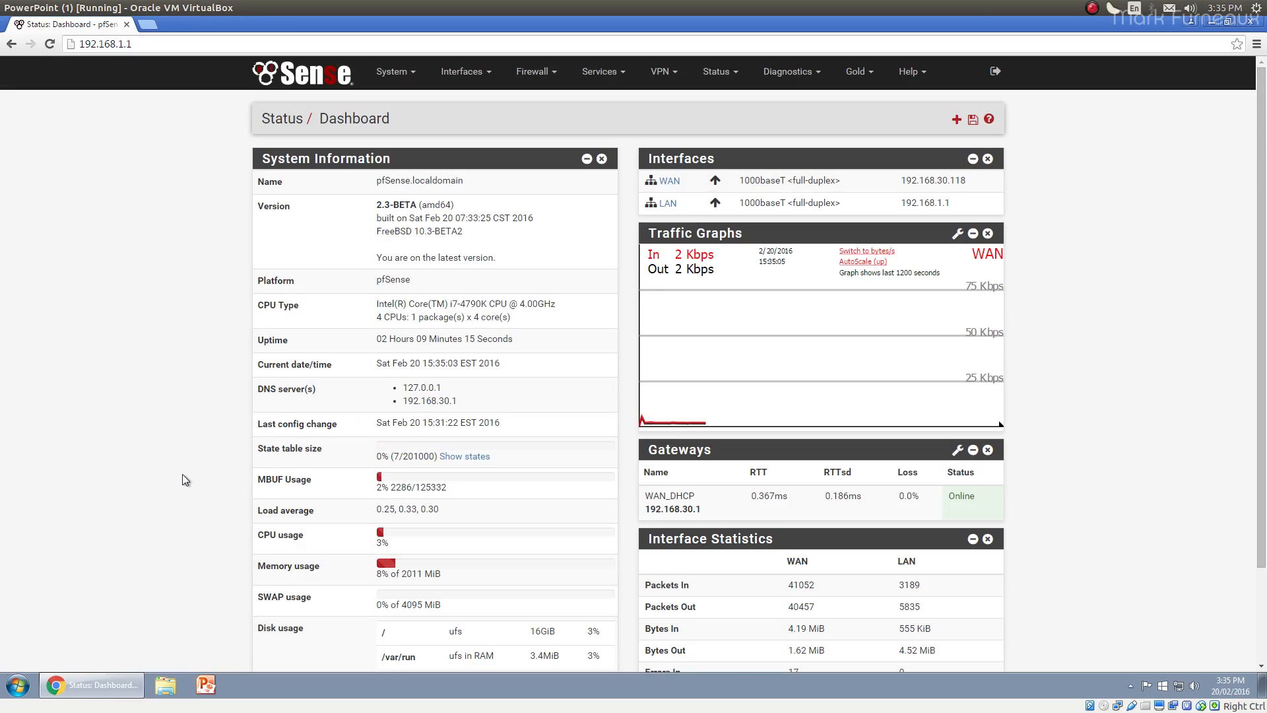